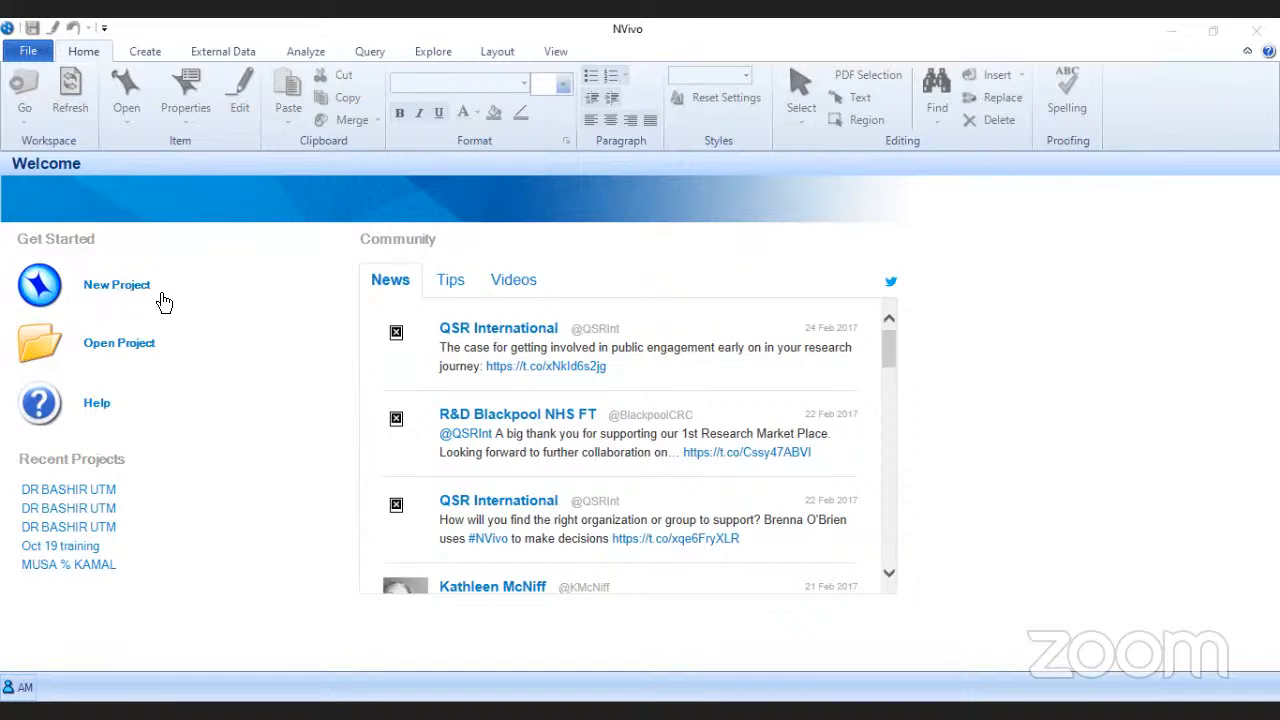
Step: Create a new project titled "AAQREL 4th Dec Training"
left_click(116, 287)
left_click(261, 290)
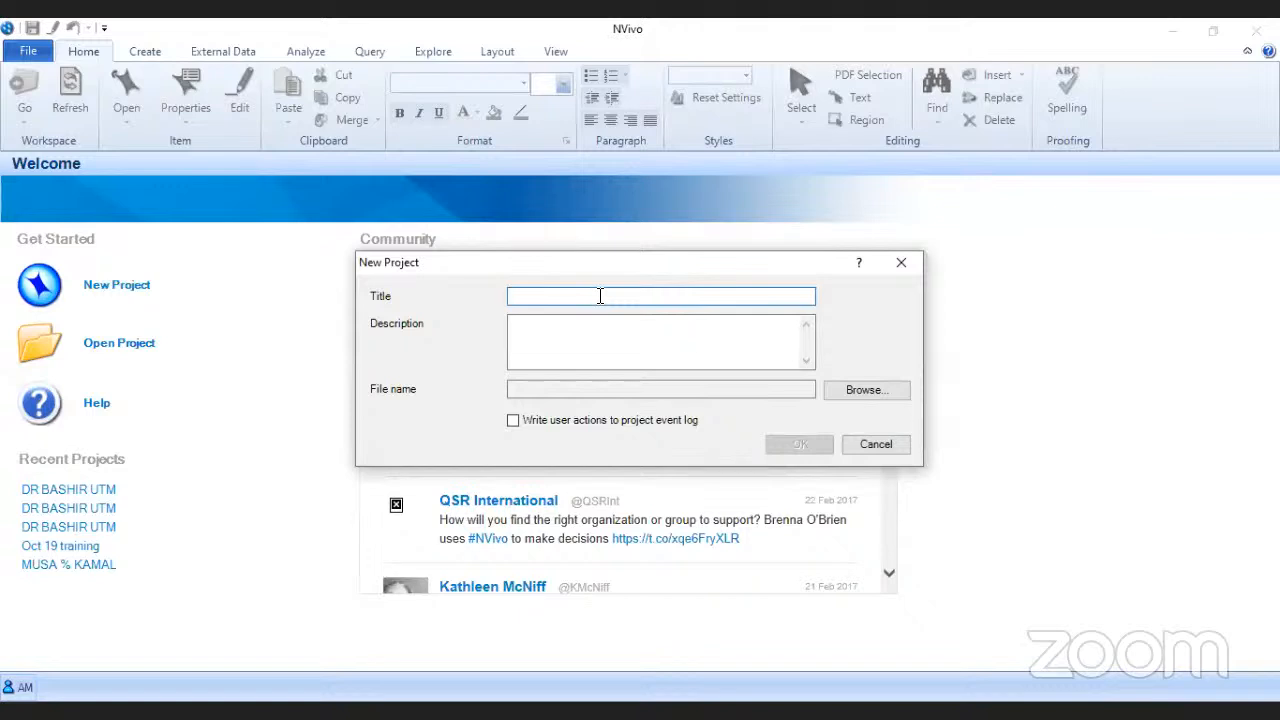
type("a")
key("BackSpace")
type("A")
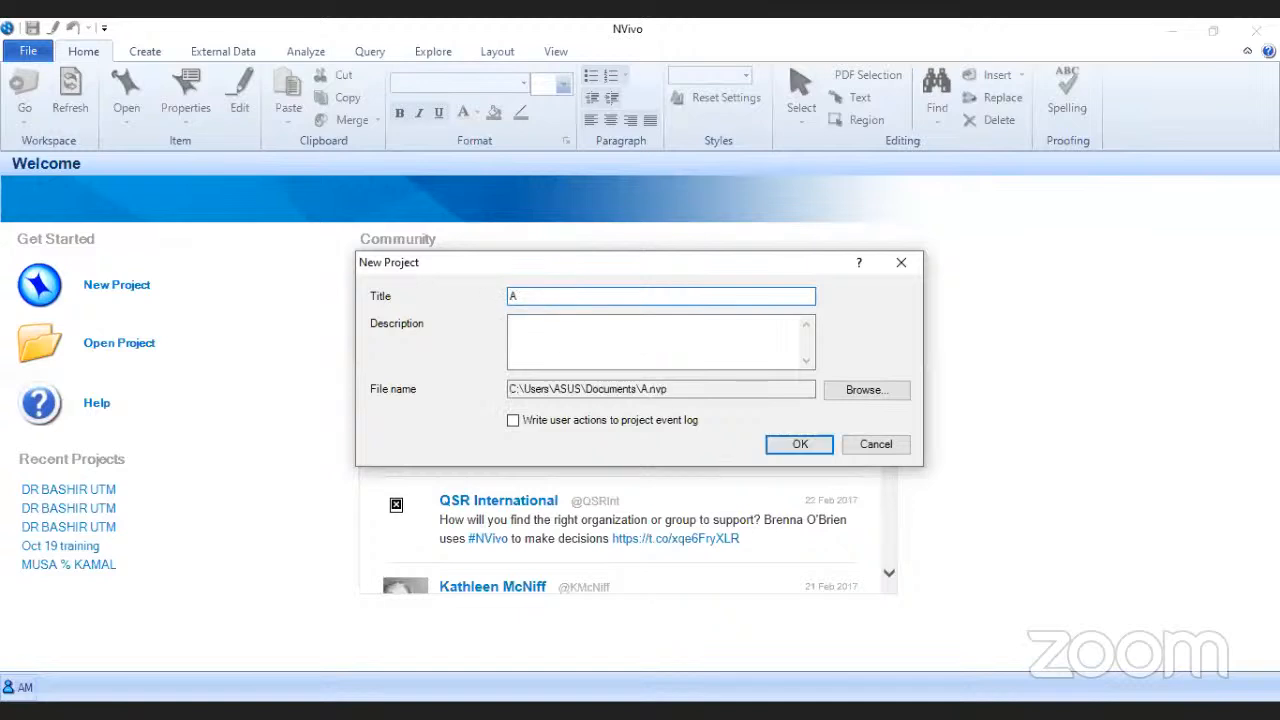
type("AQREL 4th De")
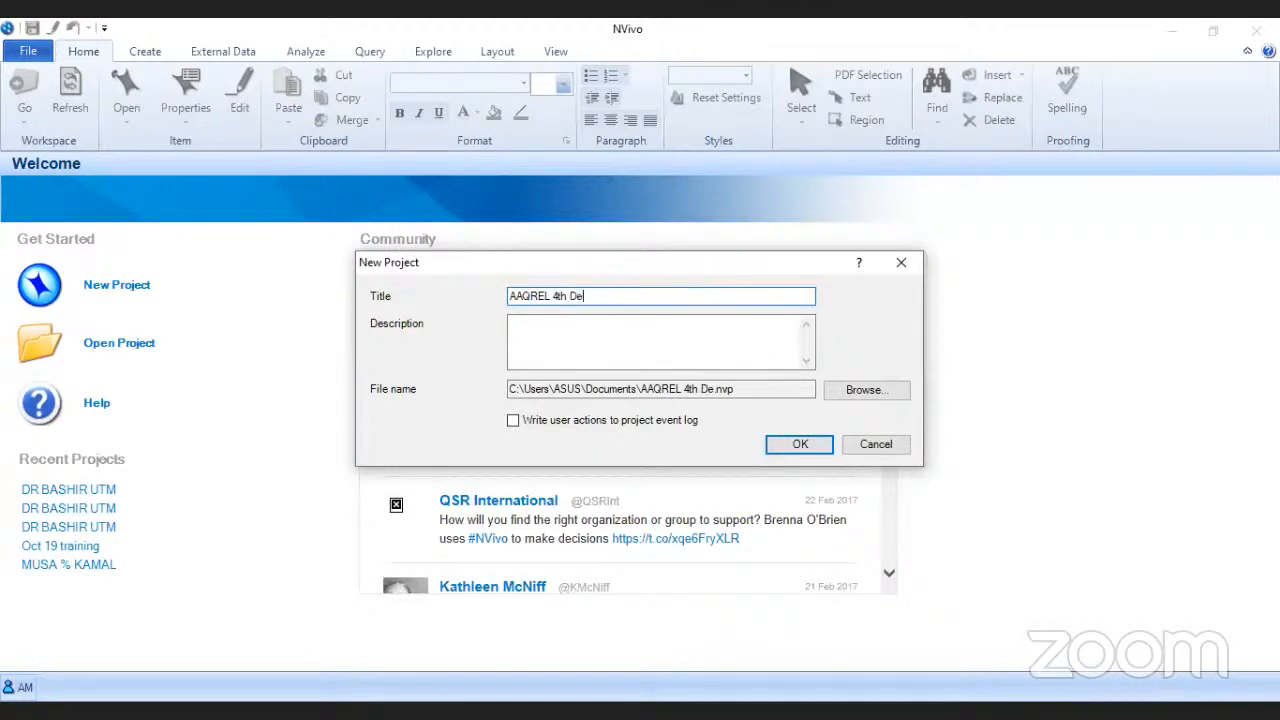
type("c Training")
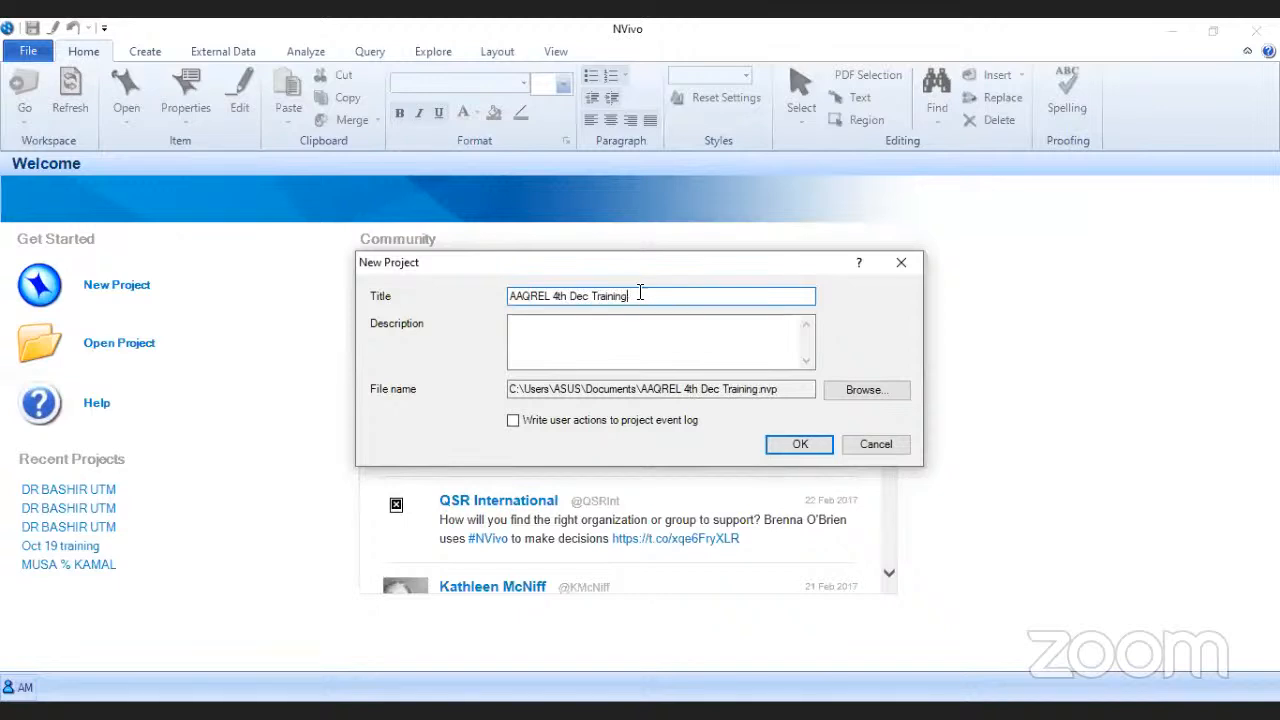
left_click(810, 450)
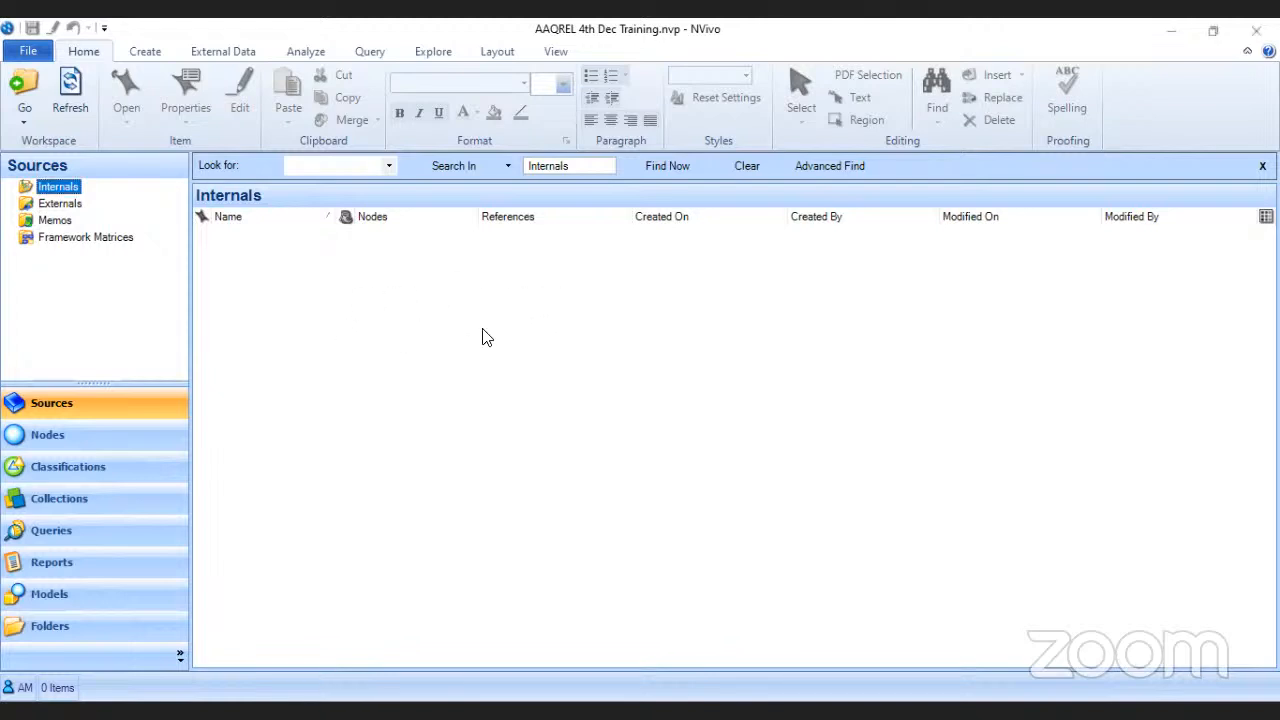
right_click(405, 319)
mouse_move(412, 330)
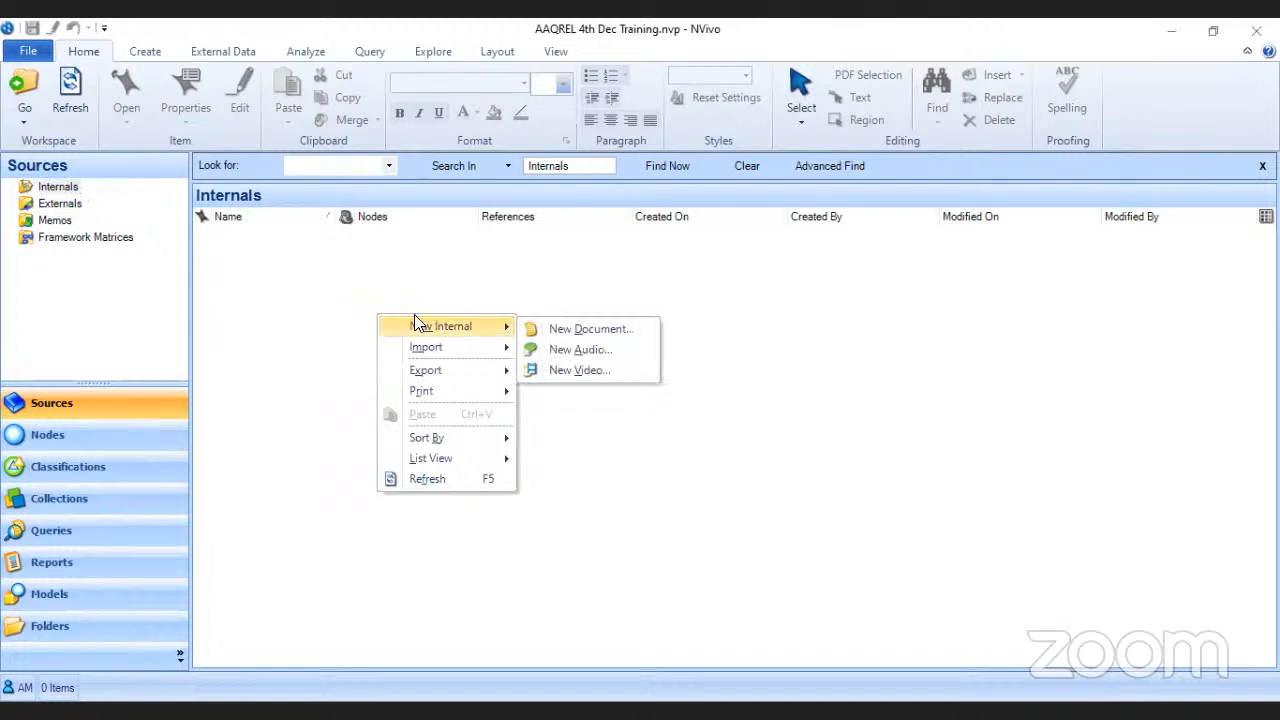
left_click(384, 309)
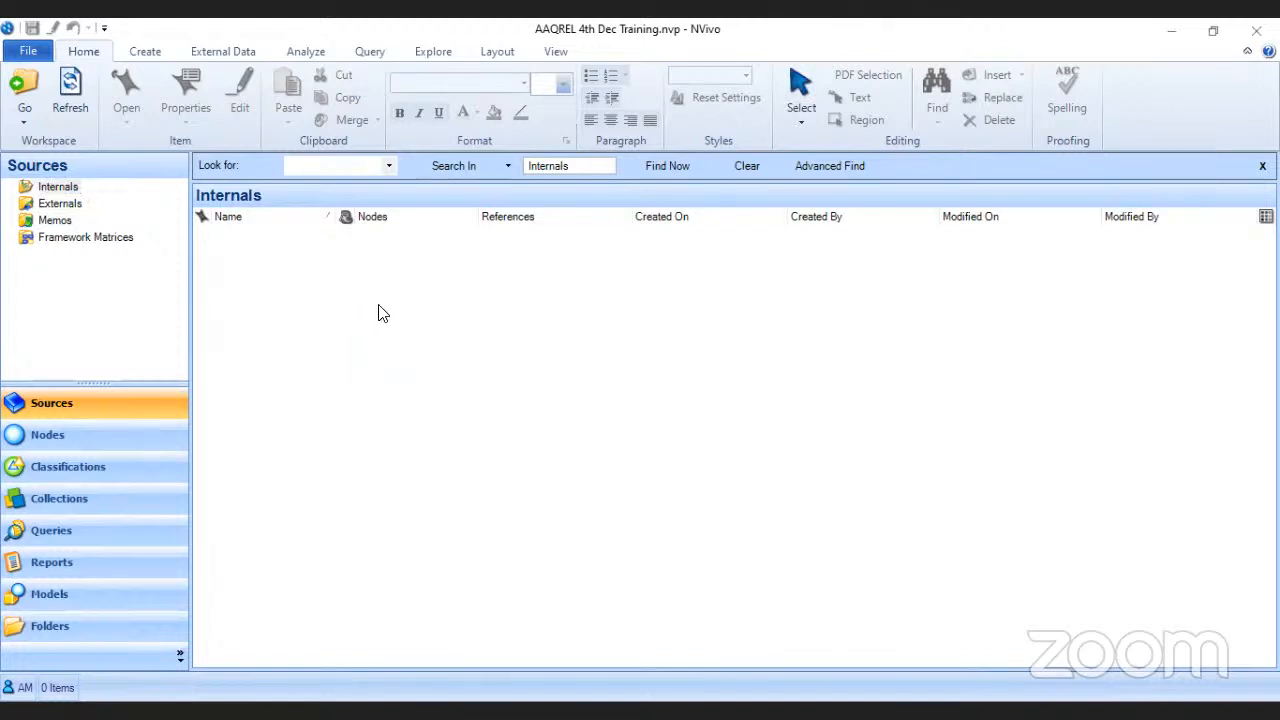
Step: Start a document import into the Internals folder and open the file browser for its source files
right_click(379, 313)
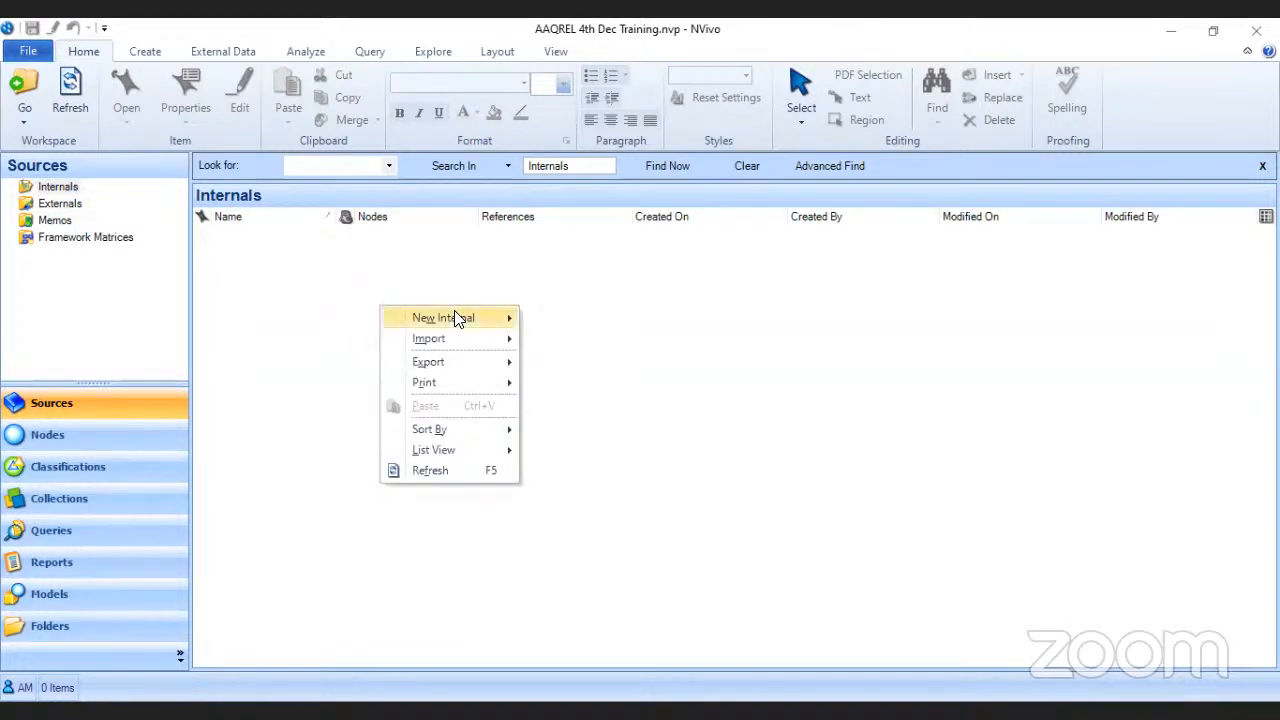
mouse_move(456, 318)
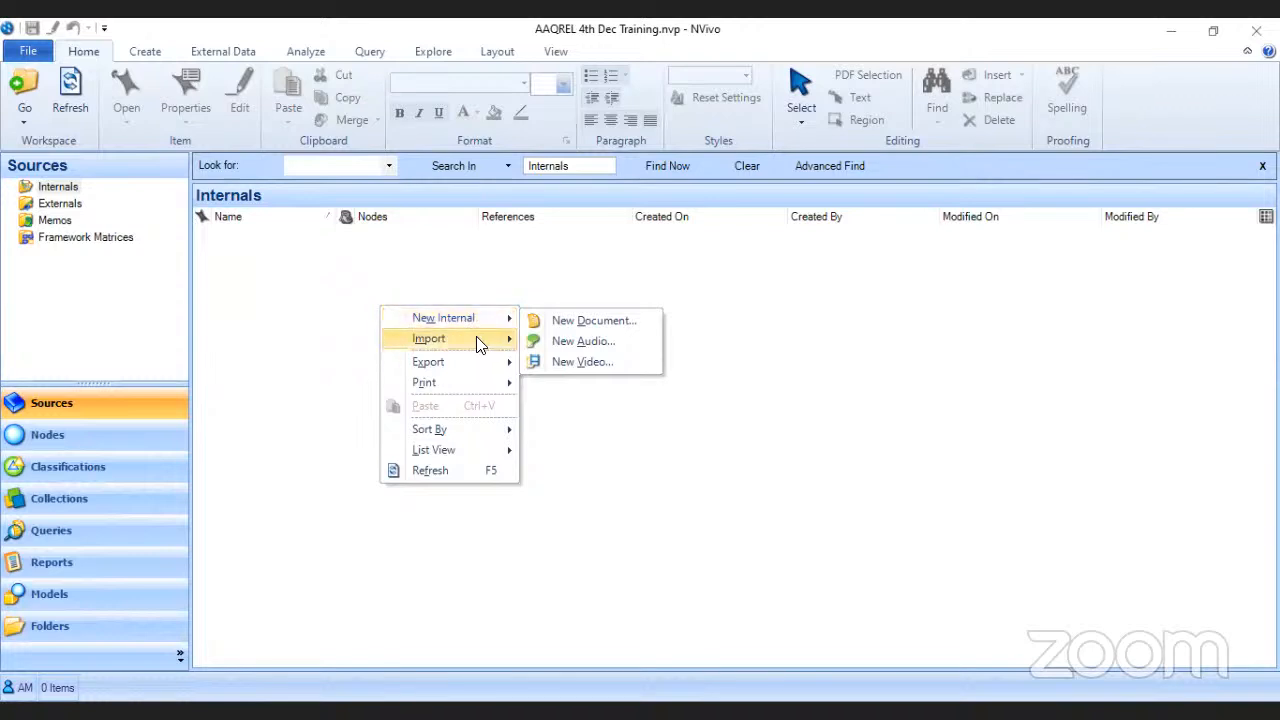
mouse_move(485, 348)
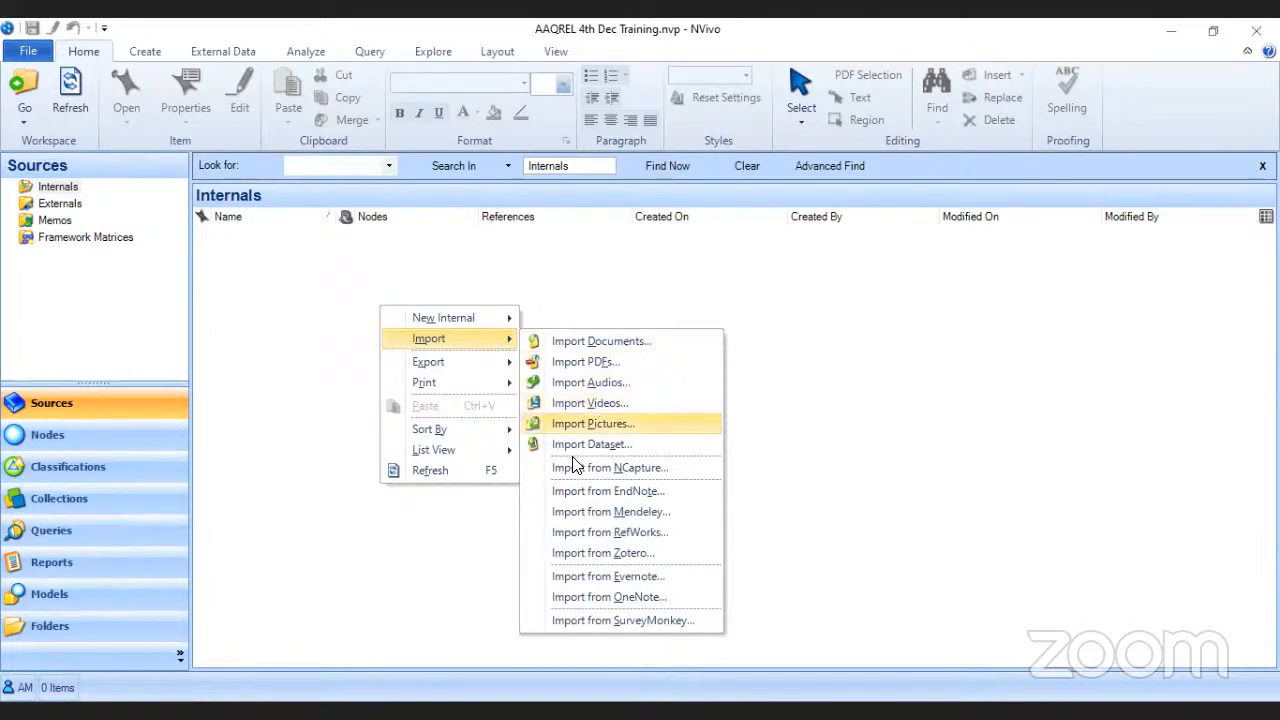
left_click(618, 488)
mouse_move(450, 363)
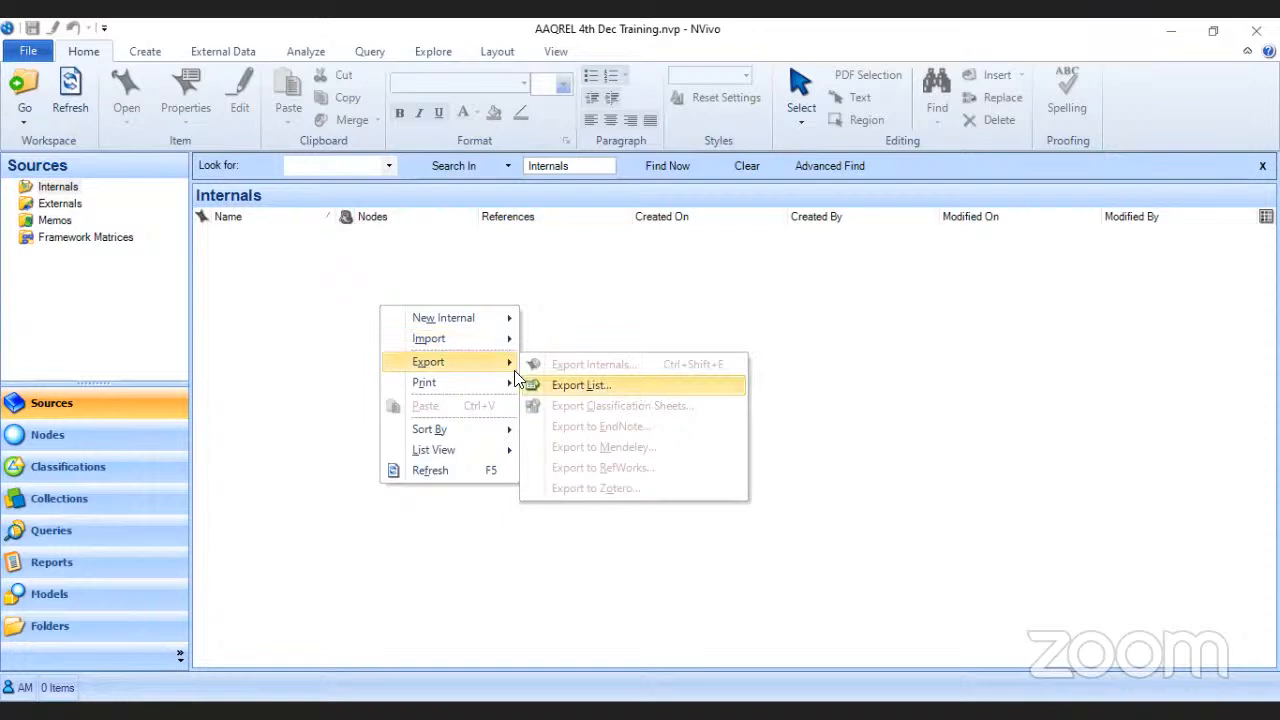
mouse_move(459, 380)
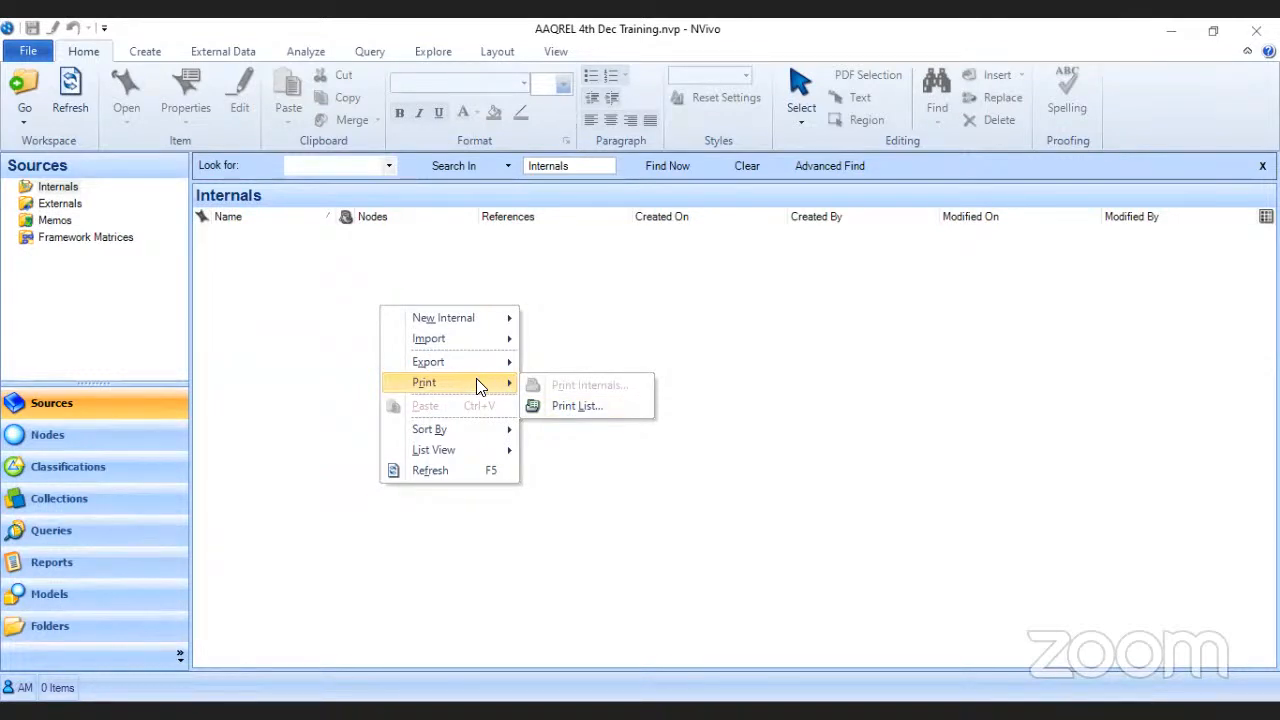
mouse_move(467, 345)
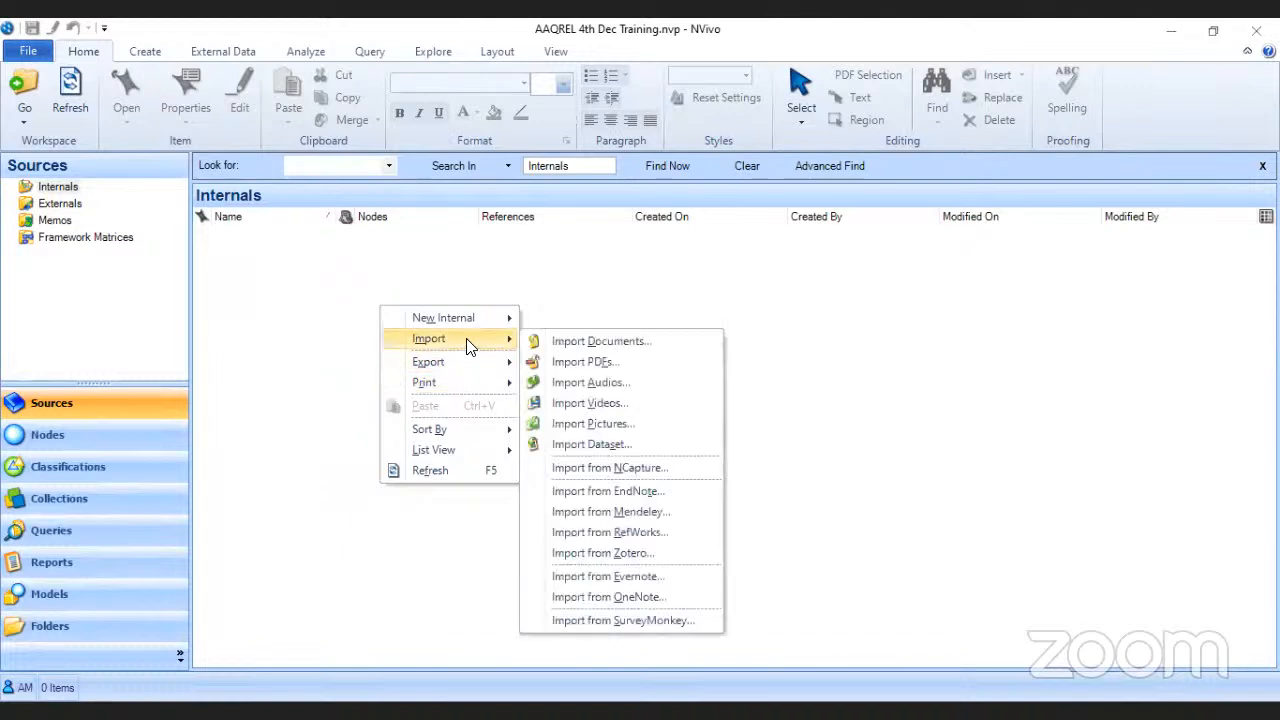
left_click(608, 343)
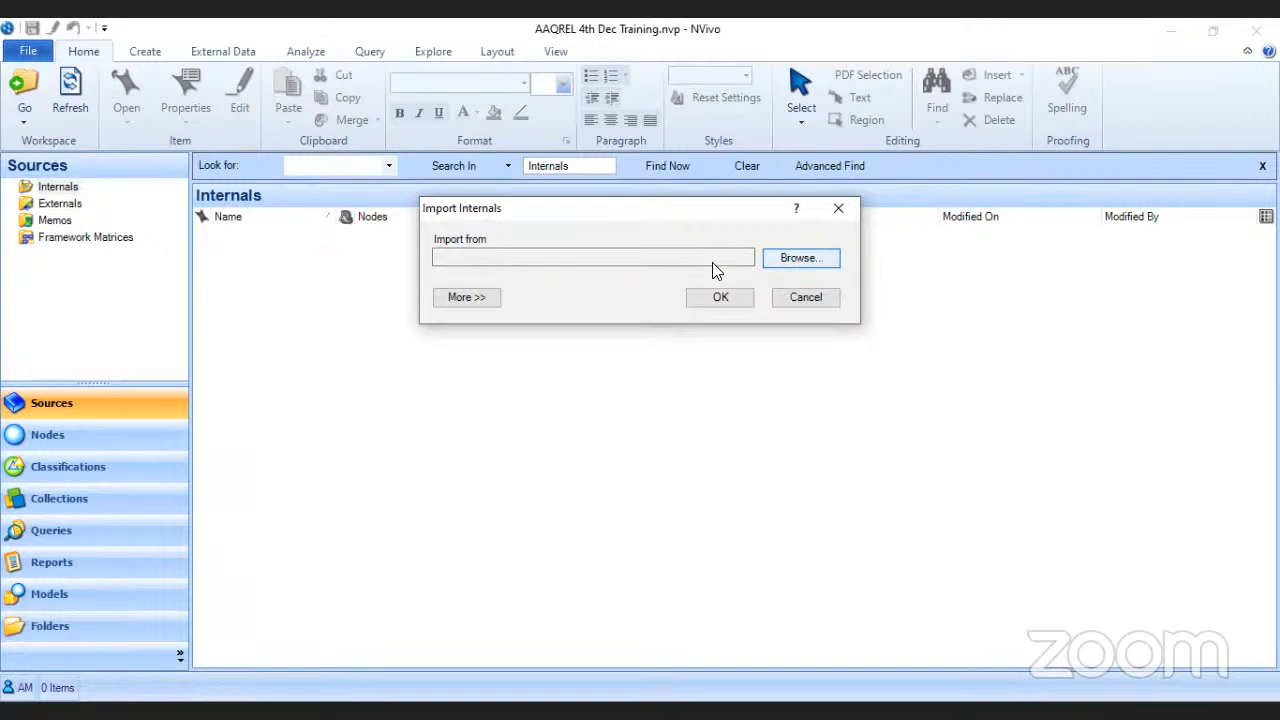
left_click(797, 262)
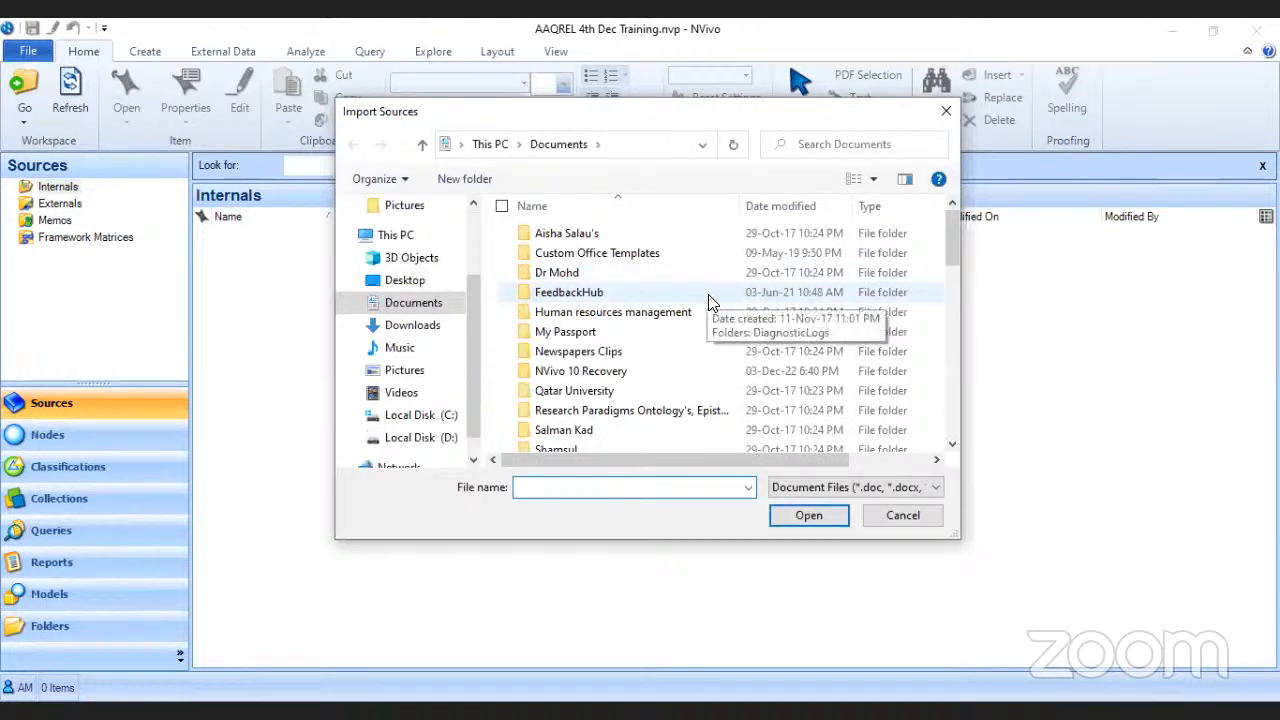
Step: Browse from the Desktop through All my Workshop and Talks and Norwegian Trainning Institute Workshops to the October 2022 Interviews folder
left_click(426, 279)
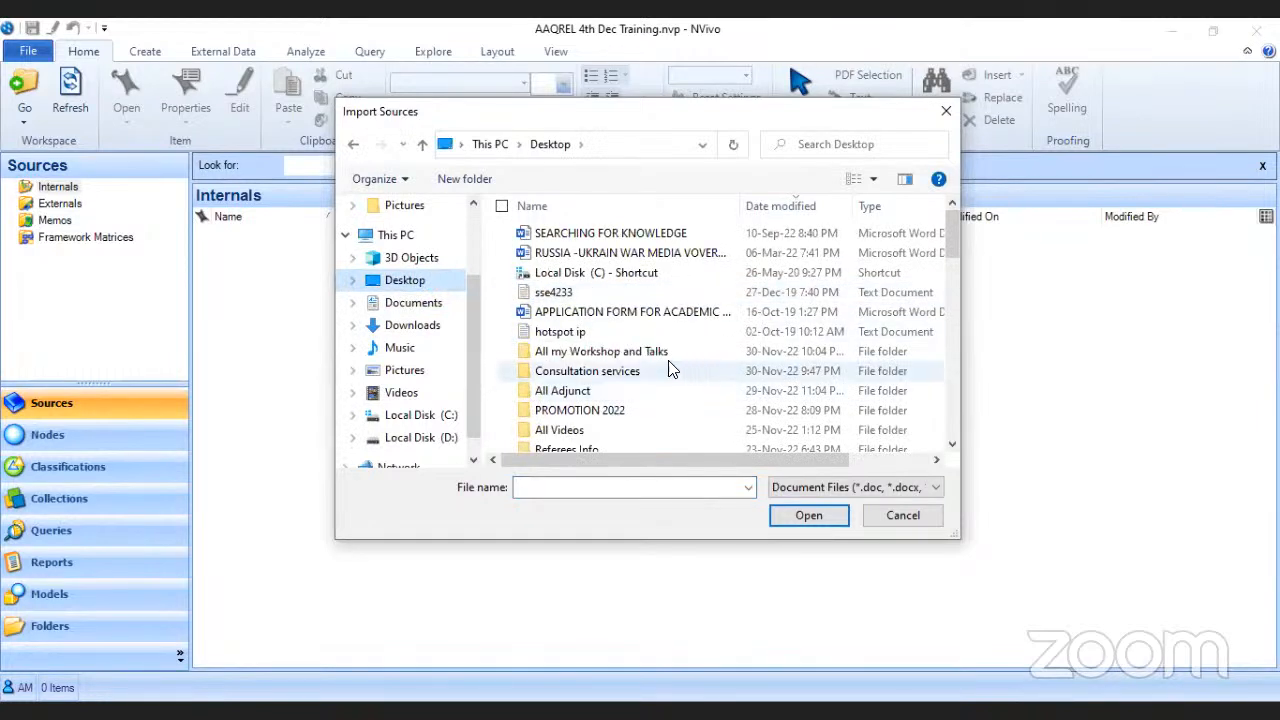
double_click(651, 353)
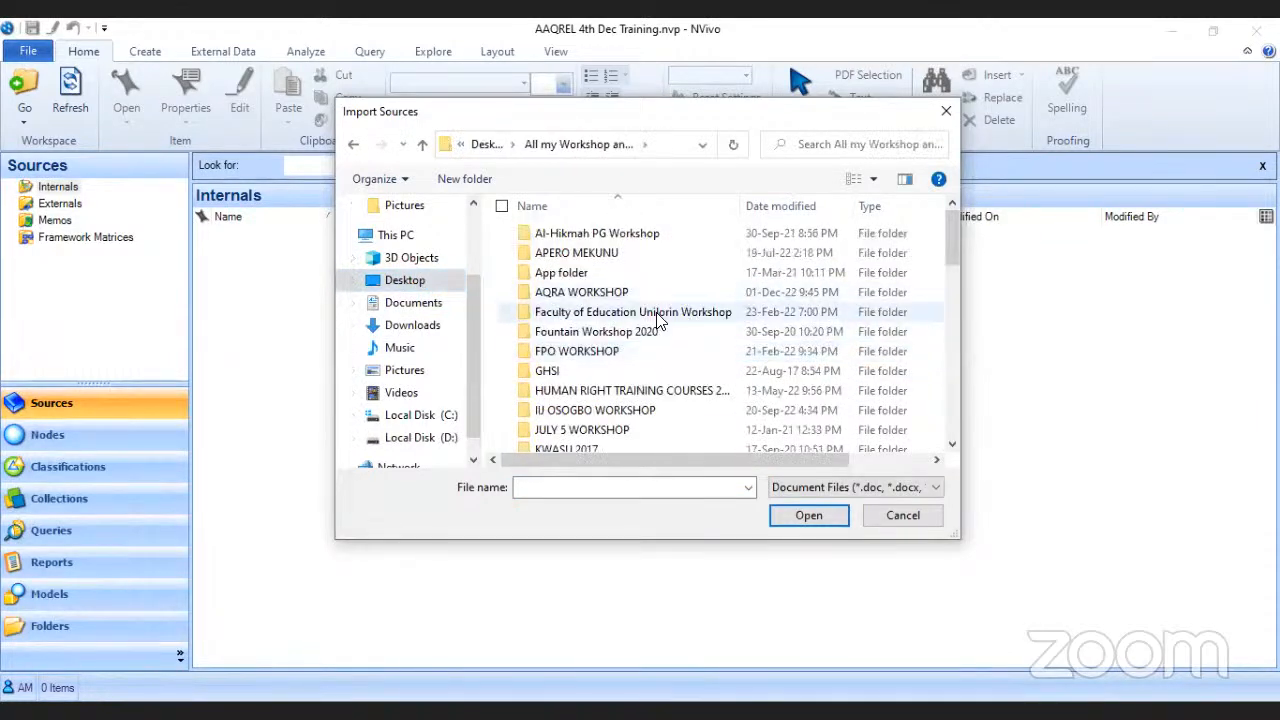
scroll(660, 350, "down", 4)
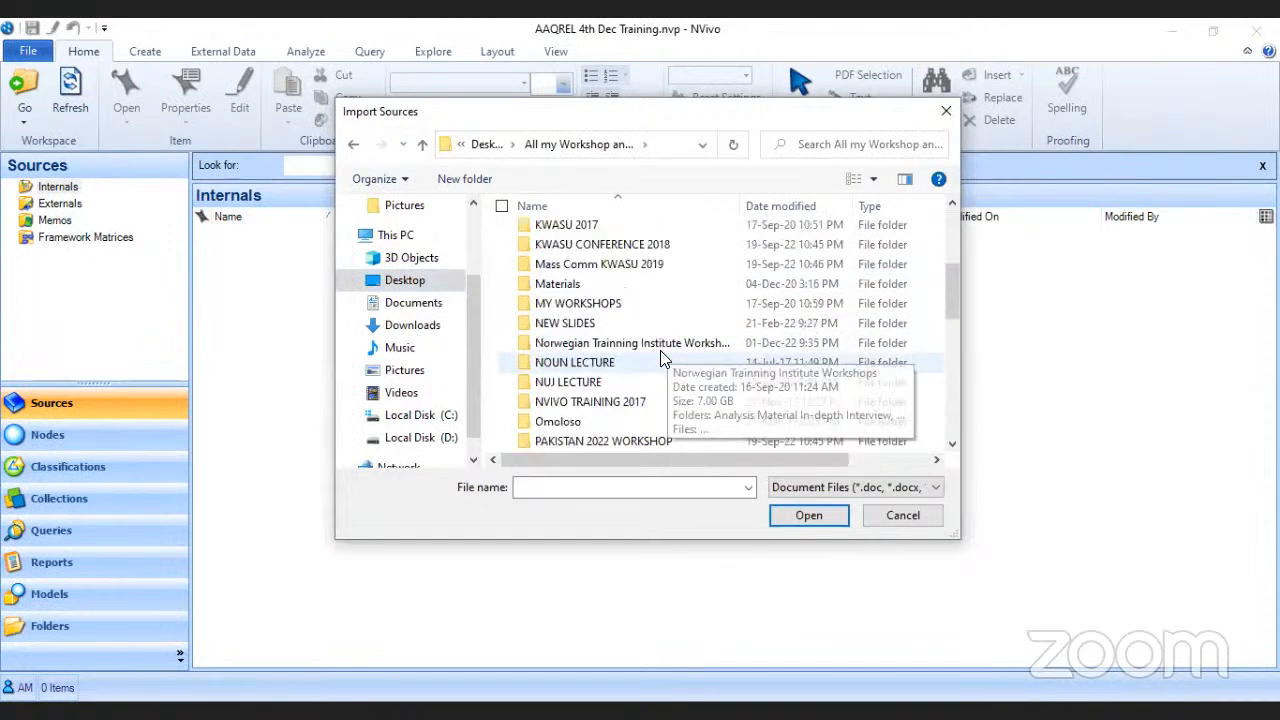
left_click(638, 343)
double_click(638, 343)
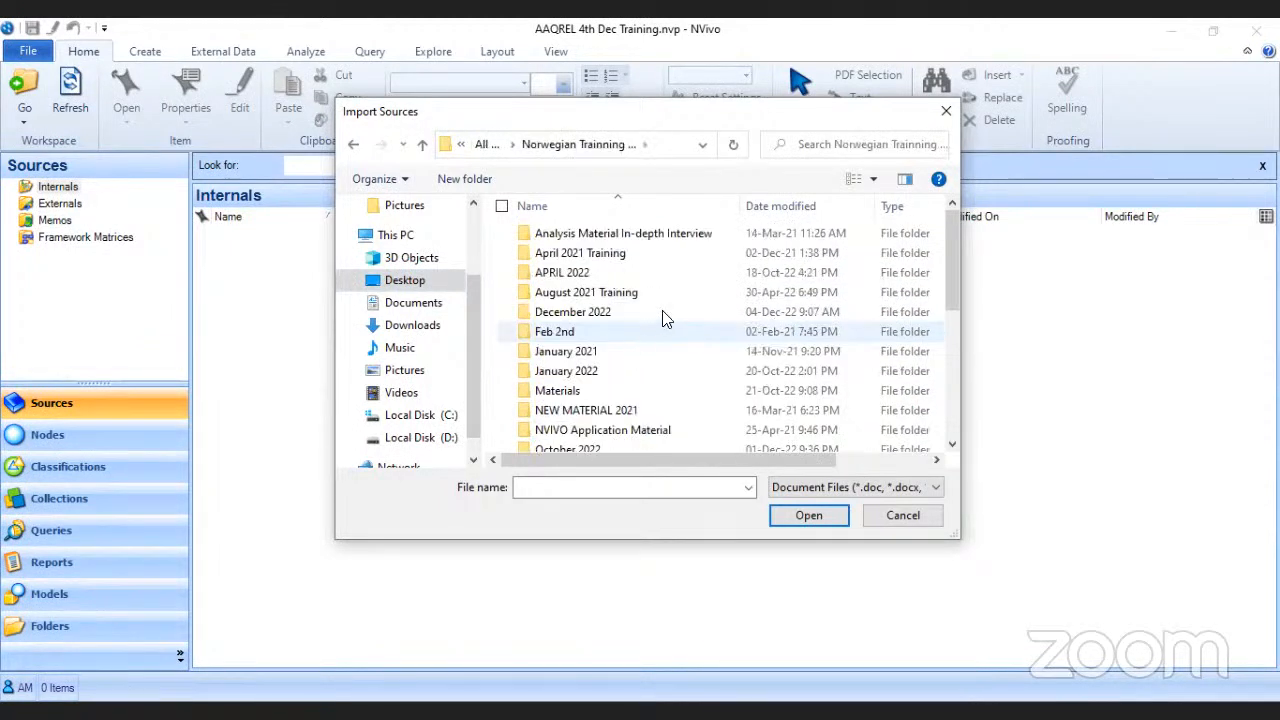
double_click(593, 315)
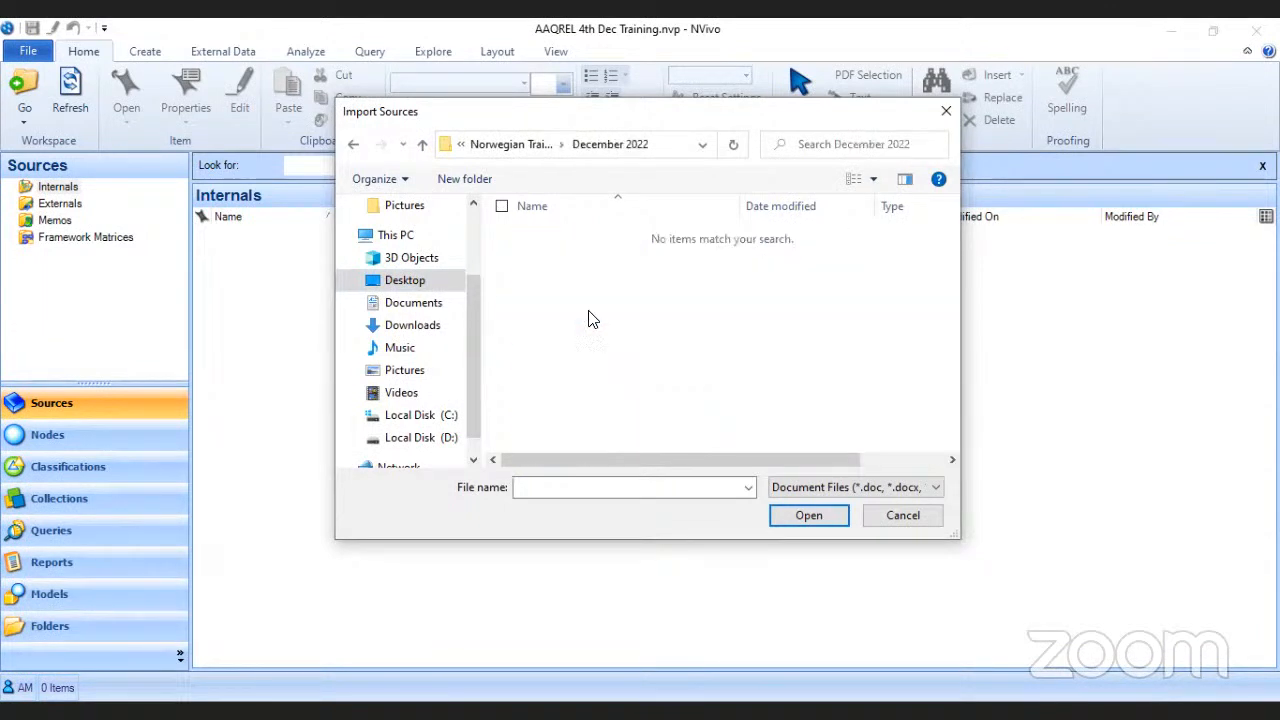
left_click(505, 145)
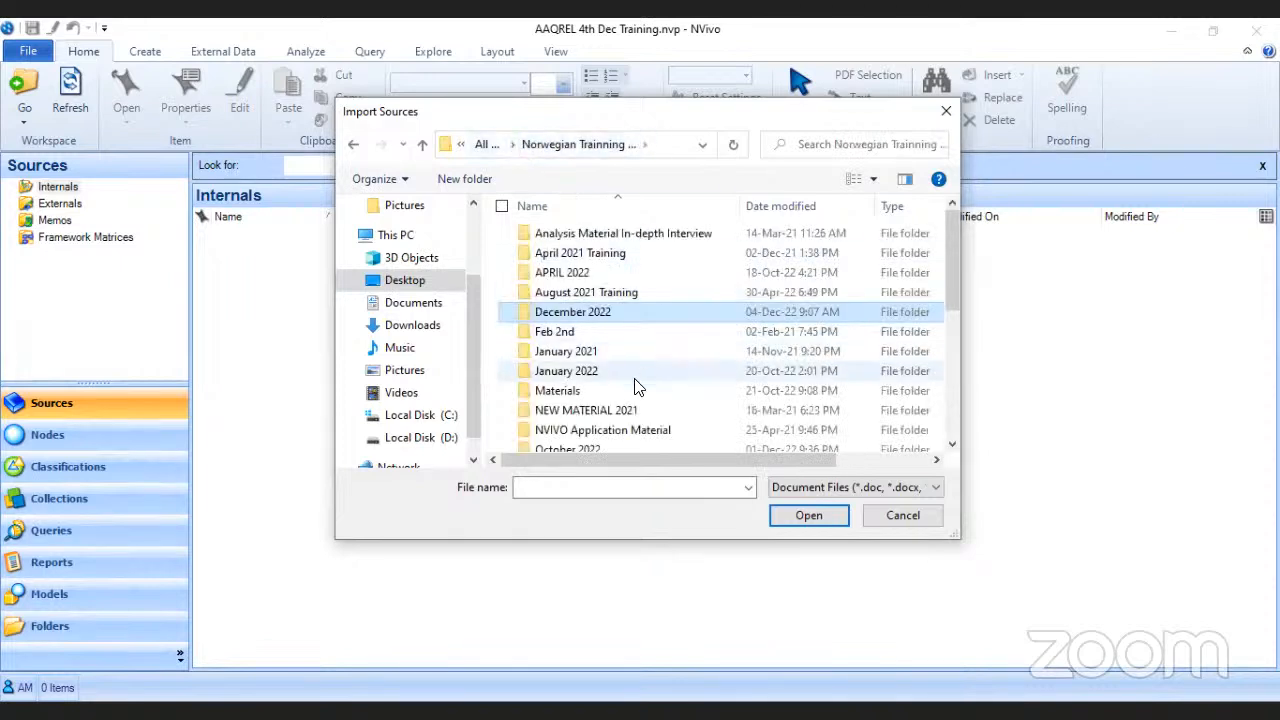
scroll(635, 390, "down", 1)
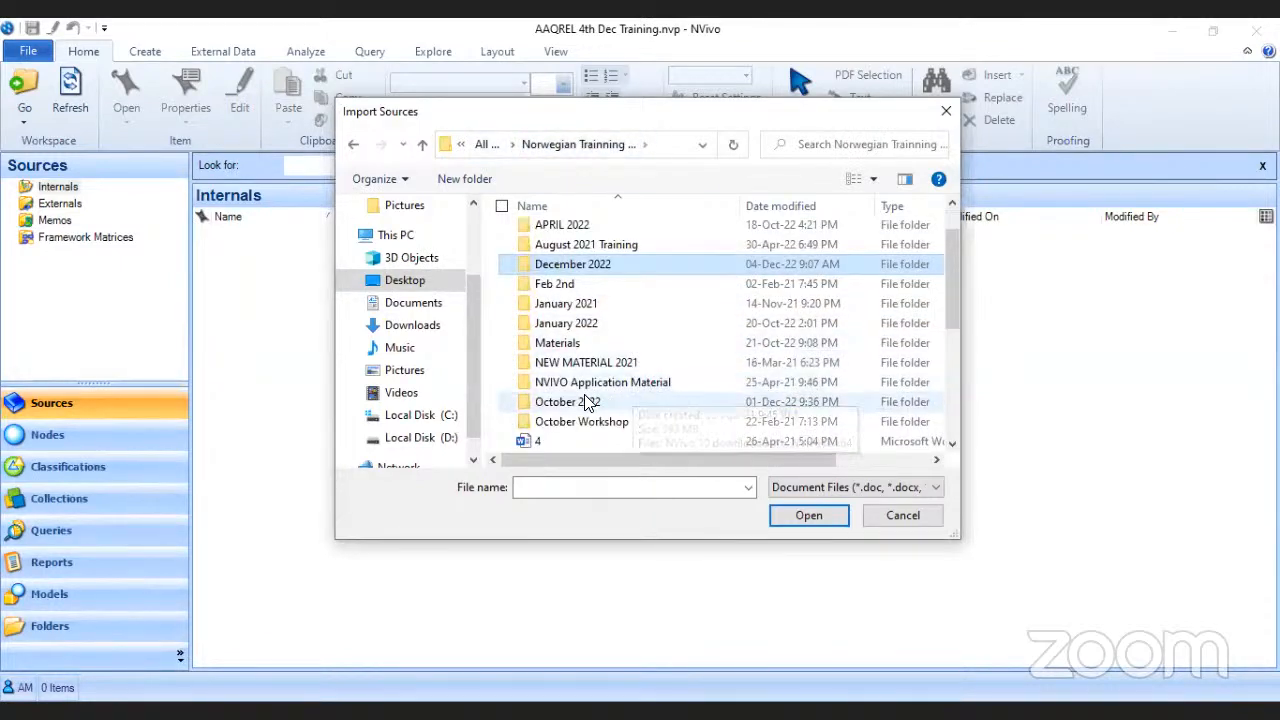
double_click(585, 405)
left_click(567, 256)
double_click(567, 255)
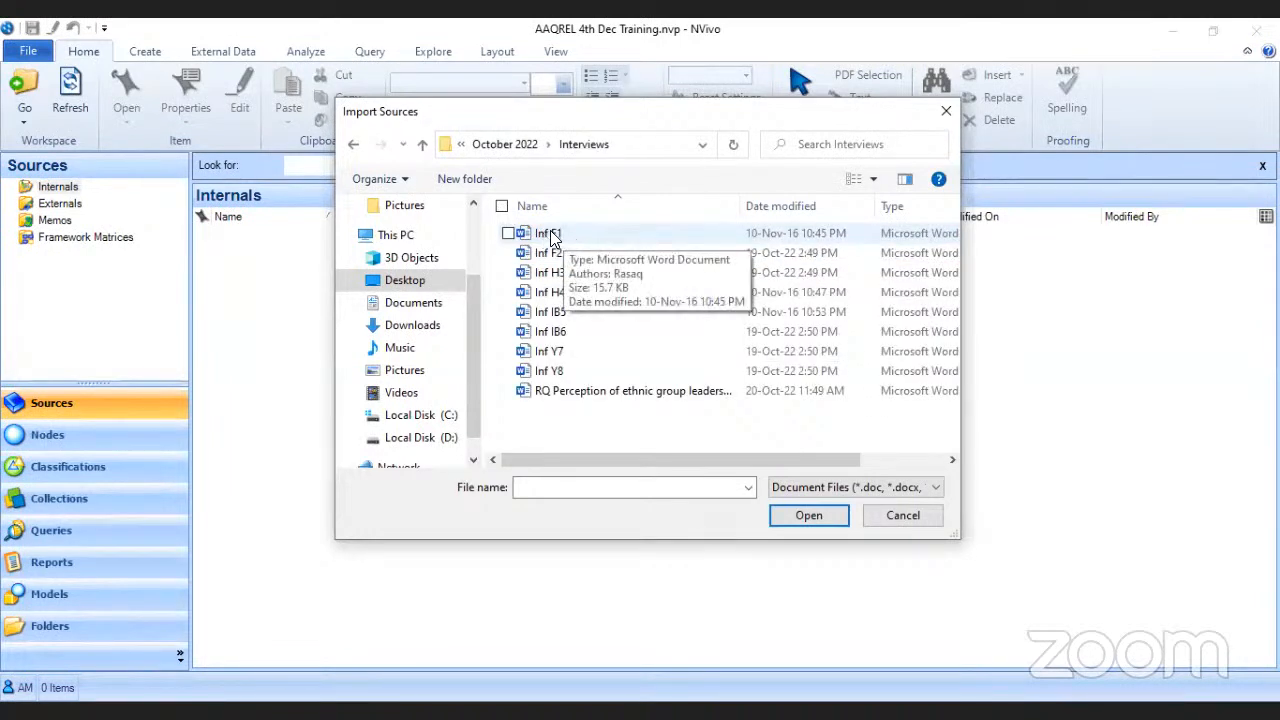
left_click(552, 233)
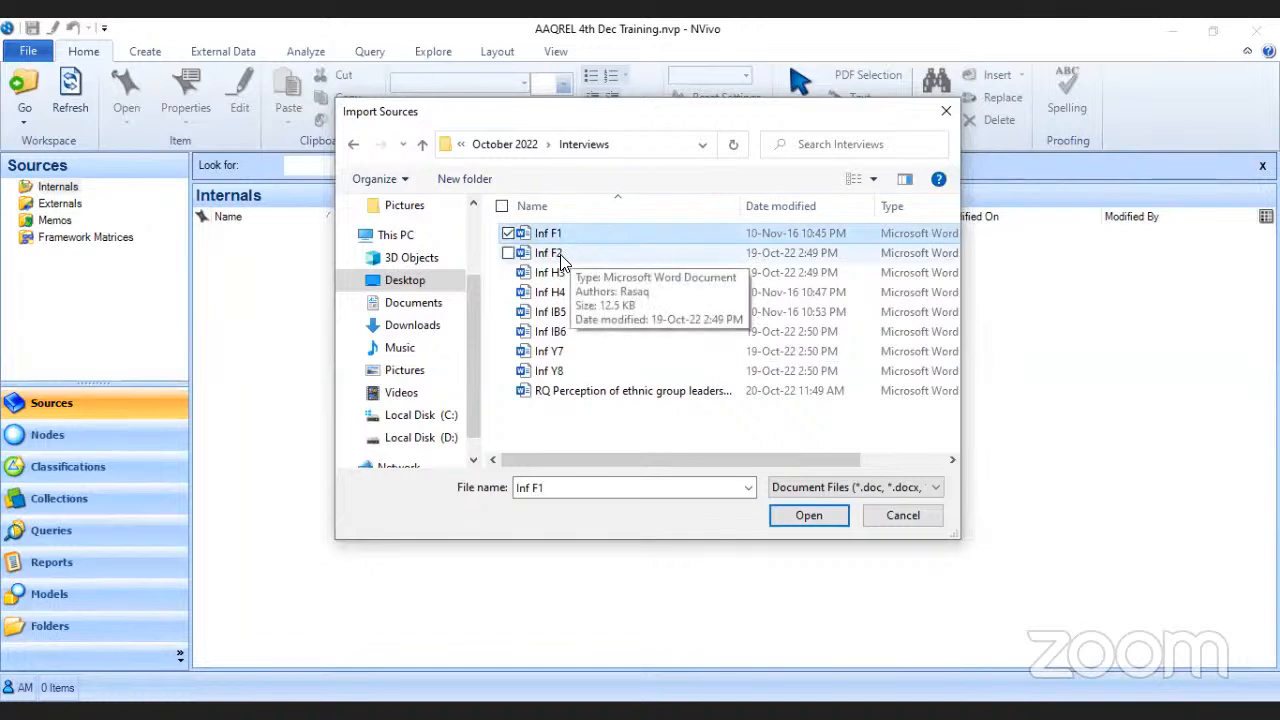
left_click(560, 256, "ctrl")
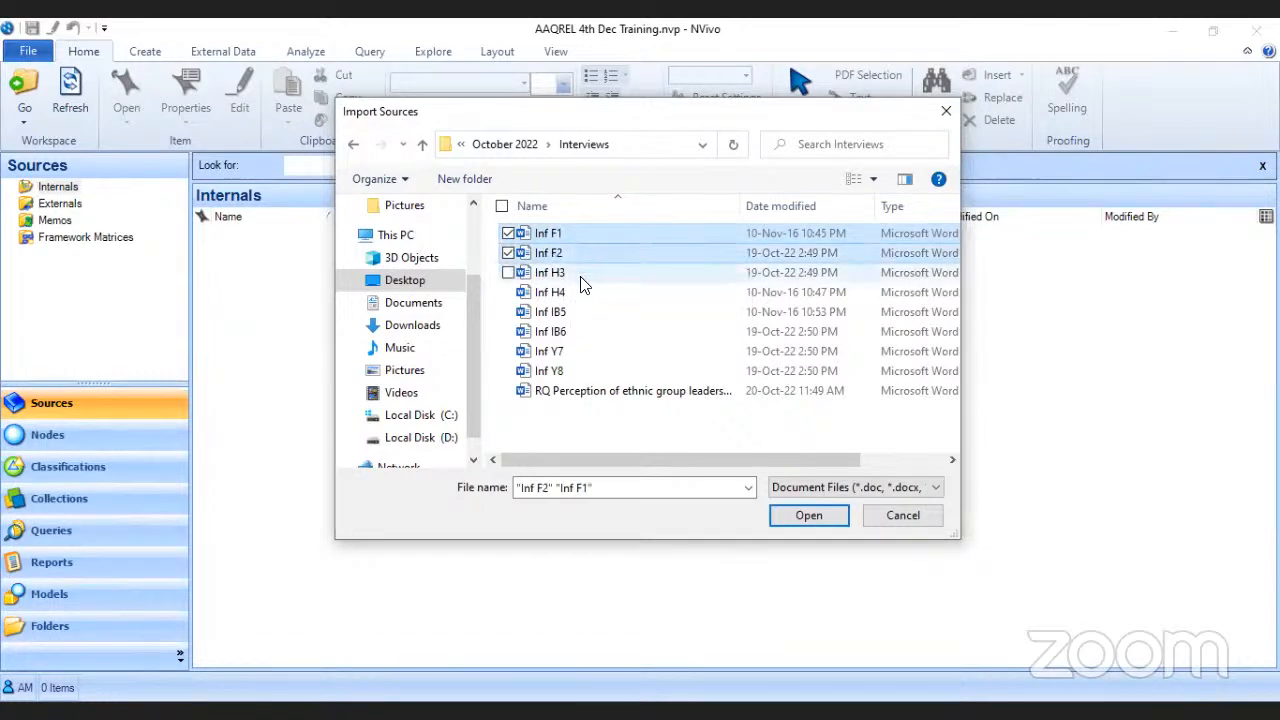
left_click(560, 274, "ctrl")
left_click(558, 293, "ctrl")
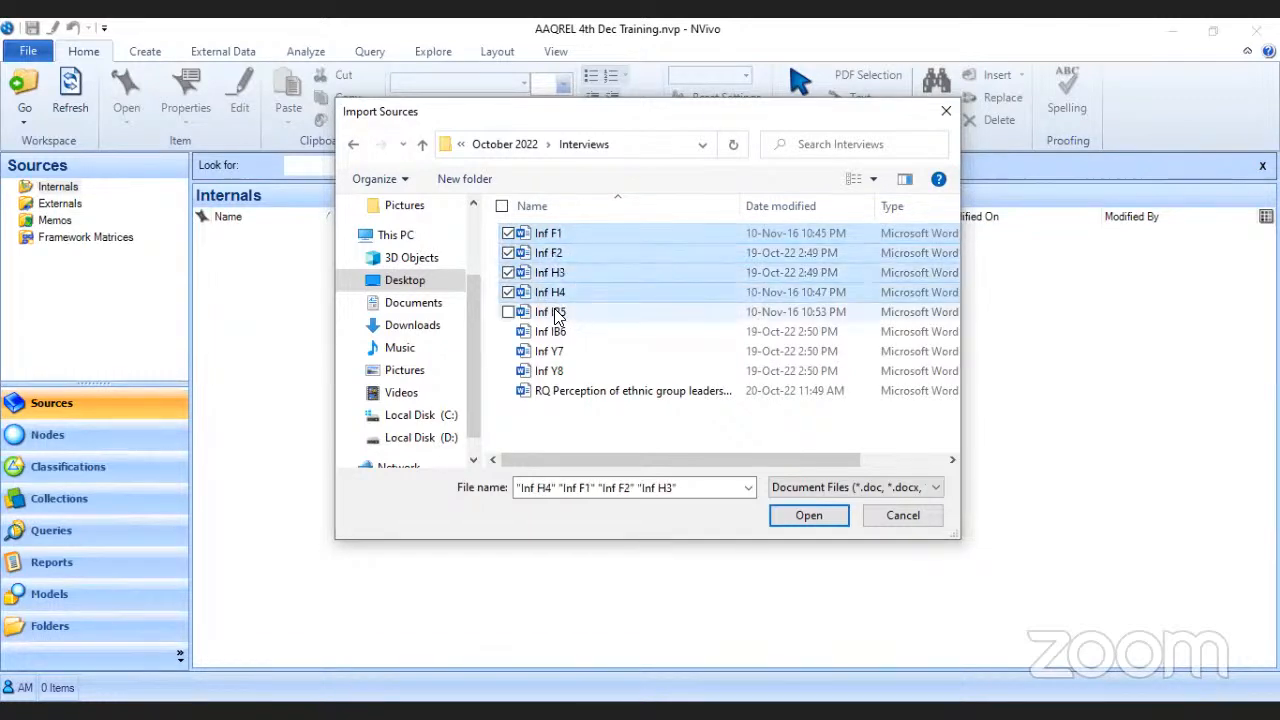
left_click(556, 312, "ctrl")
left_click(560, 295)
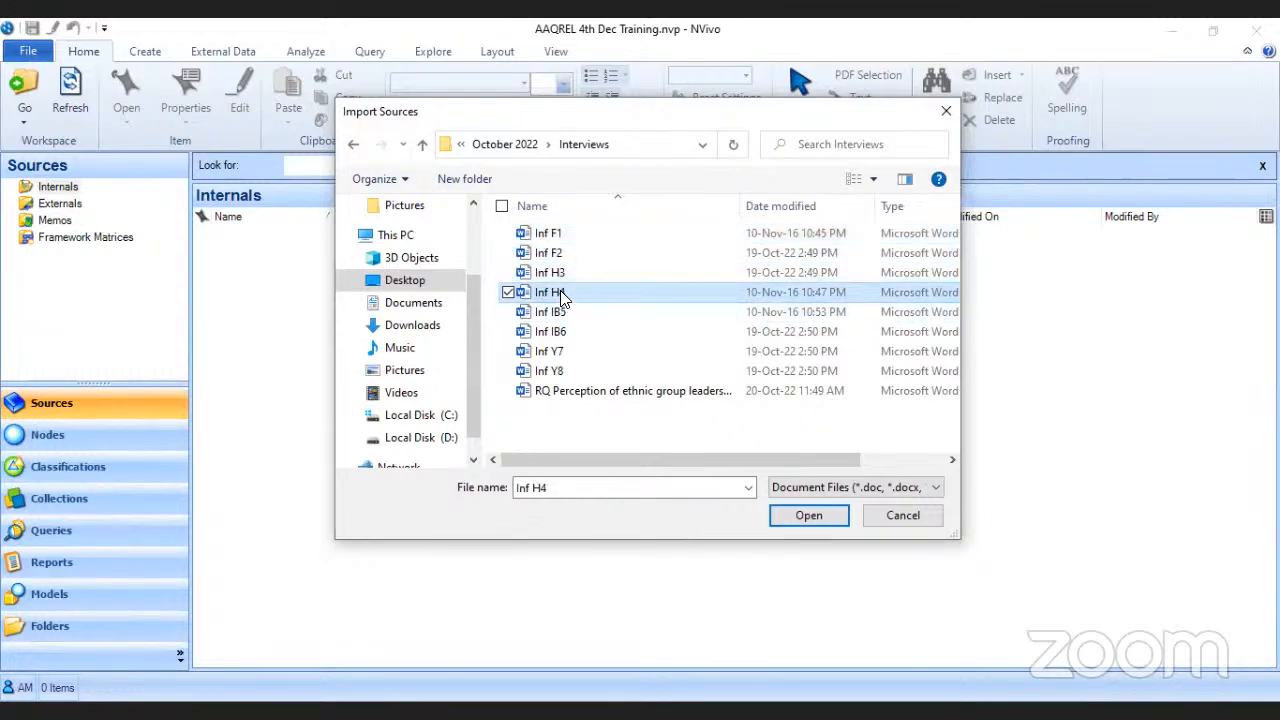
Step: Select the eight interview documents from Inf F1 through Inf Y8 and import them as internal sources
left_click(598, 236)
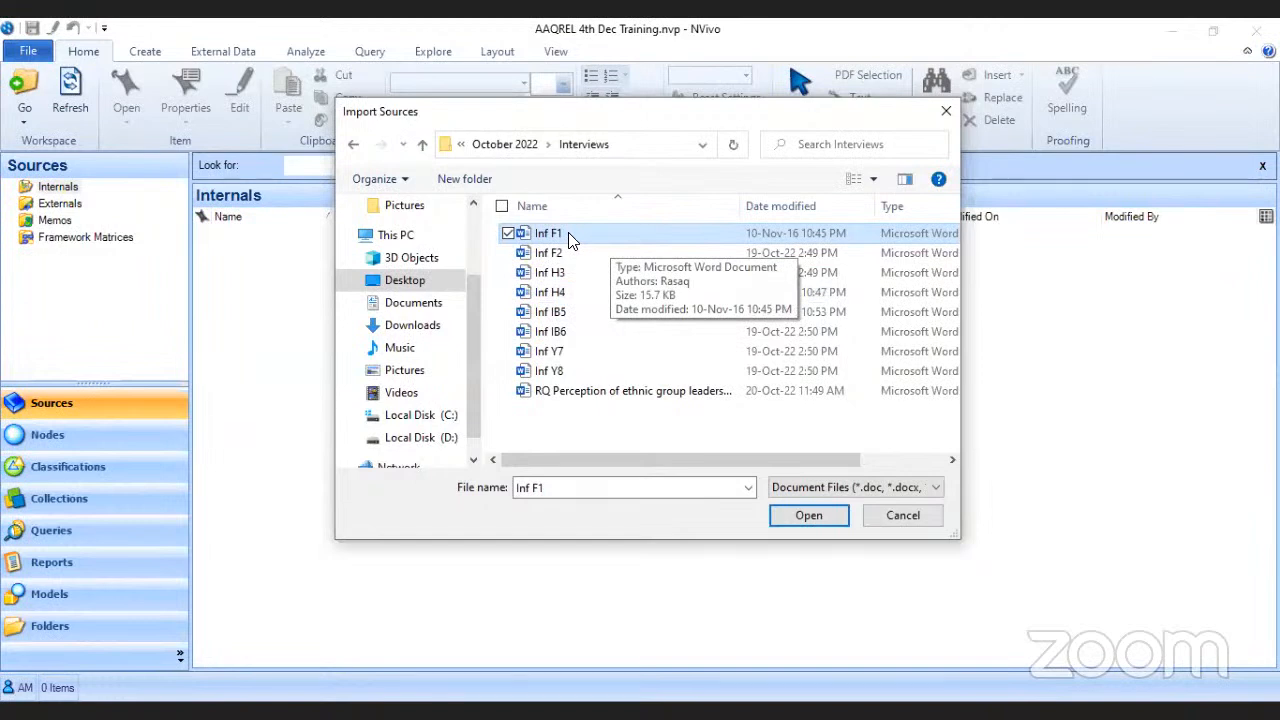
key("shift+Down")
key("shift+Down")
key("shift+Down")
key("shift+Down")
key("shift+Down")
key("shift+Down")
key("shift+Down")
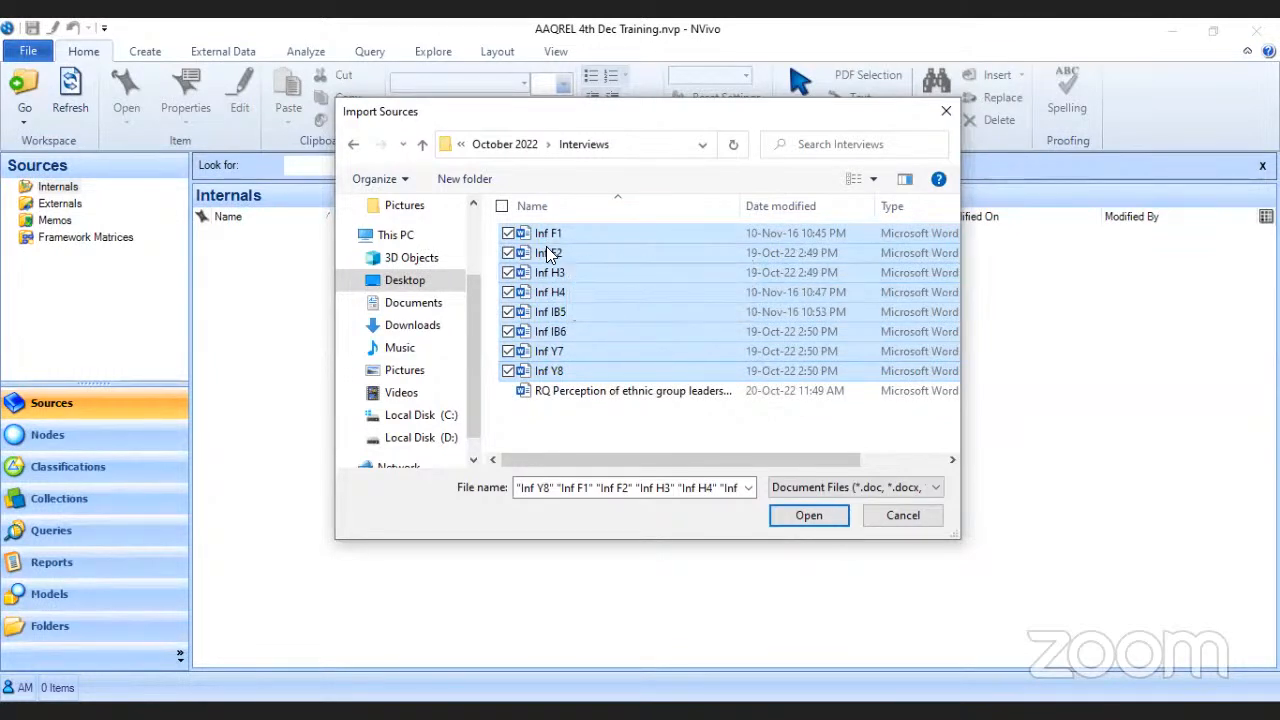
left_click(819, 514)
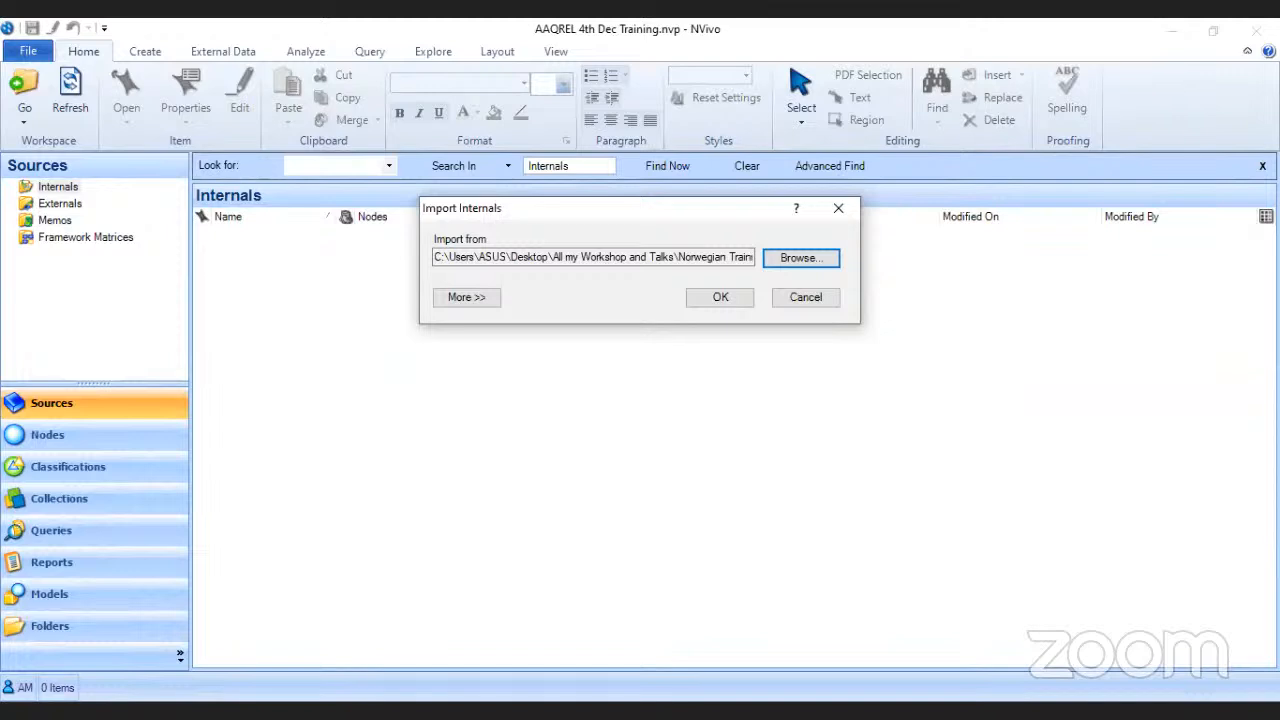
left_click(720, 297)
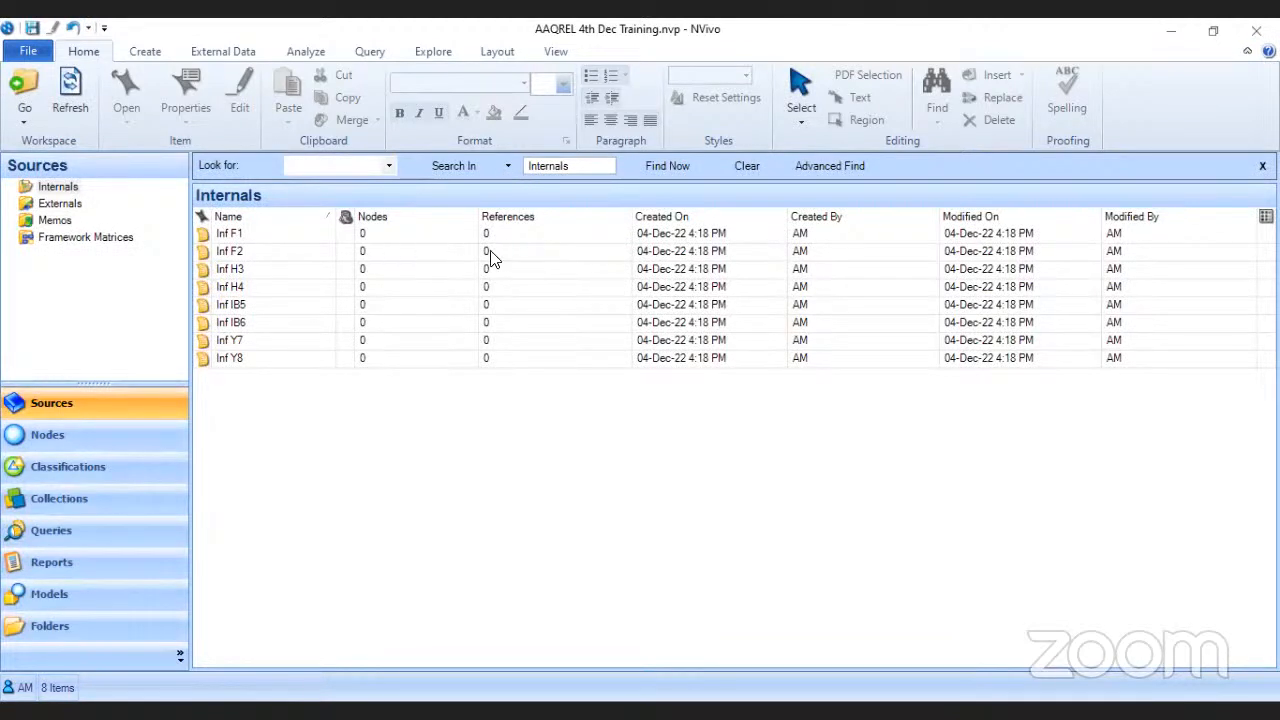
Step: Open the Inf F1 interview and widen its document view until the full text lines fit
left_click(258, 238)
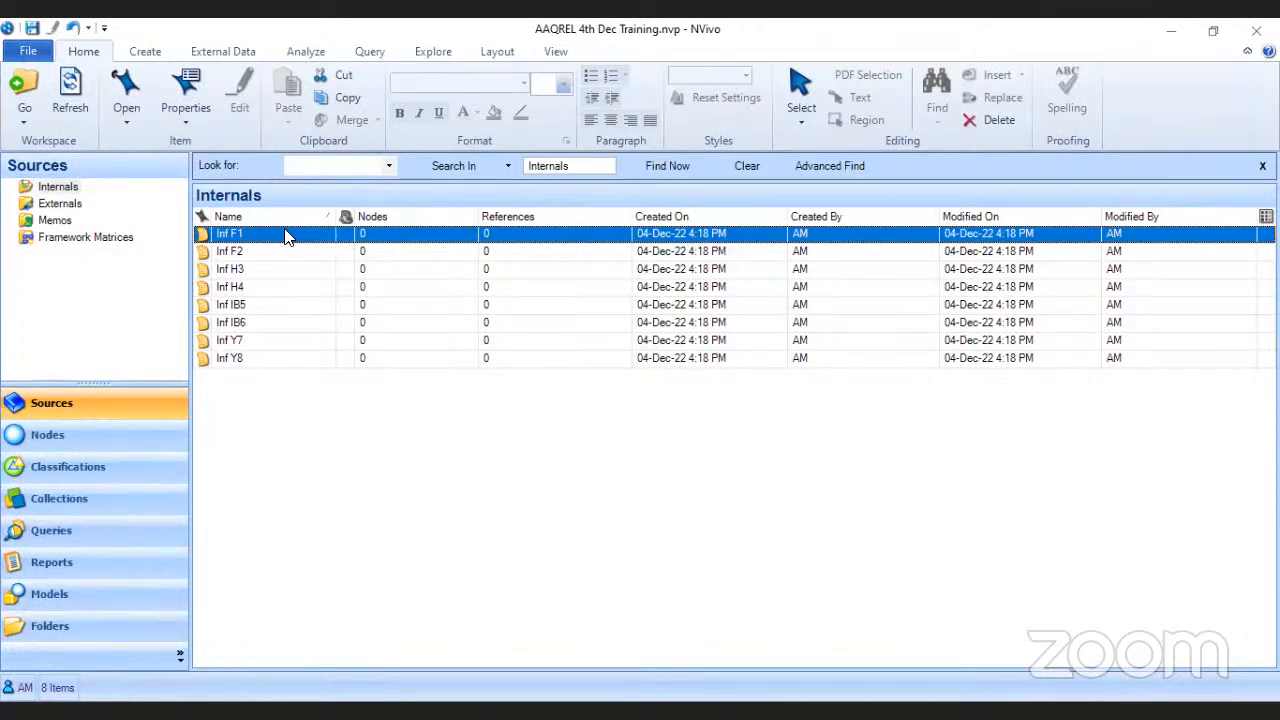
double_click(293, 236)
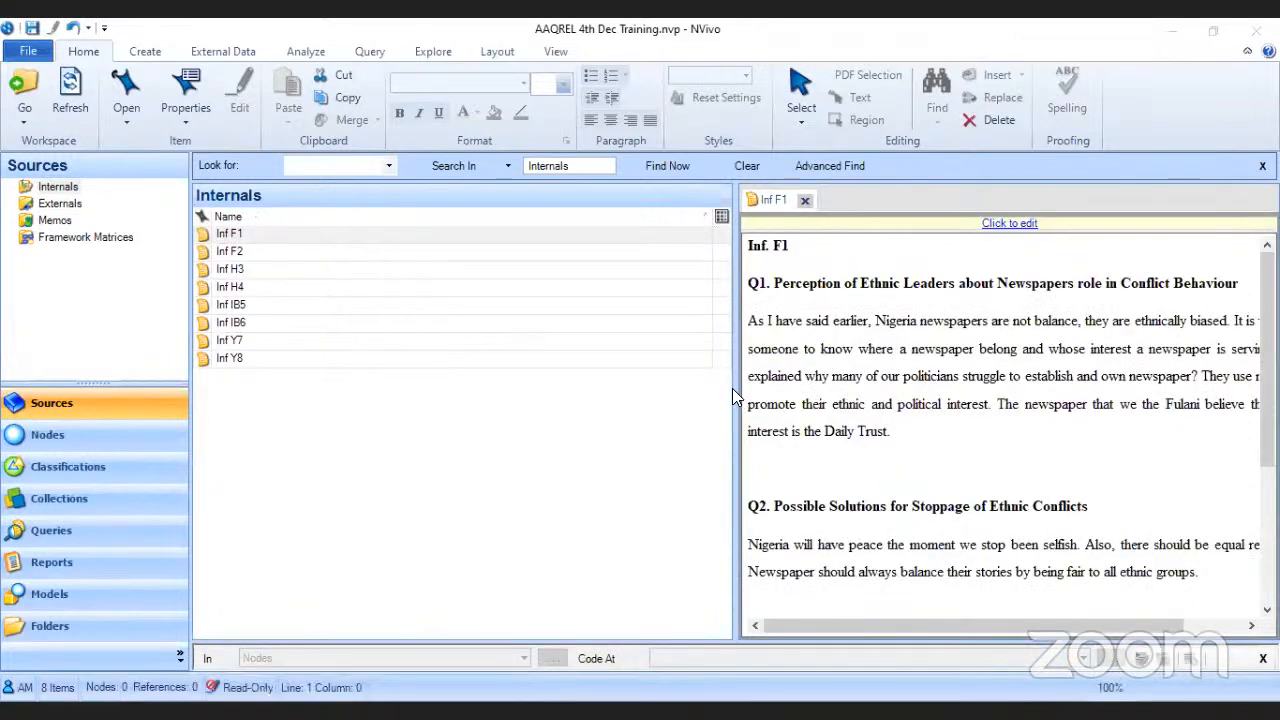
left_click_drag(737, 387, 518, 385)
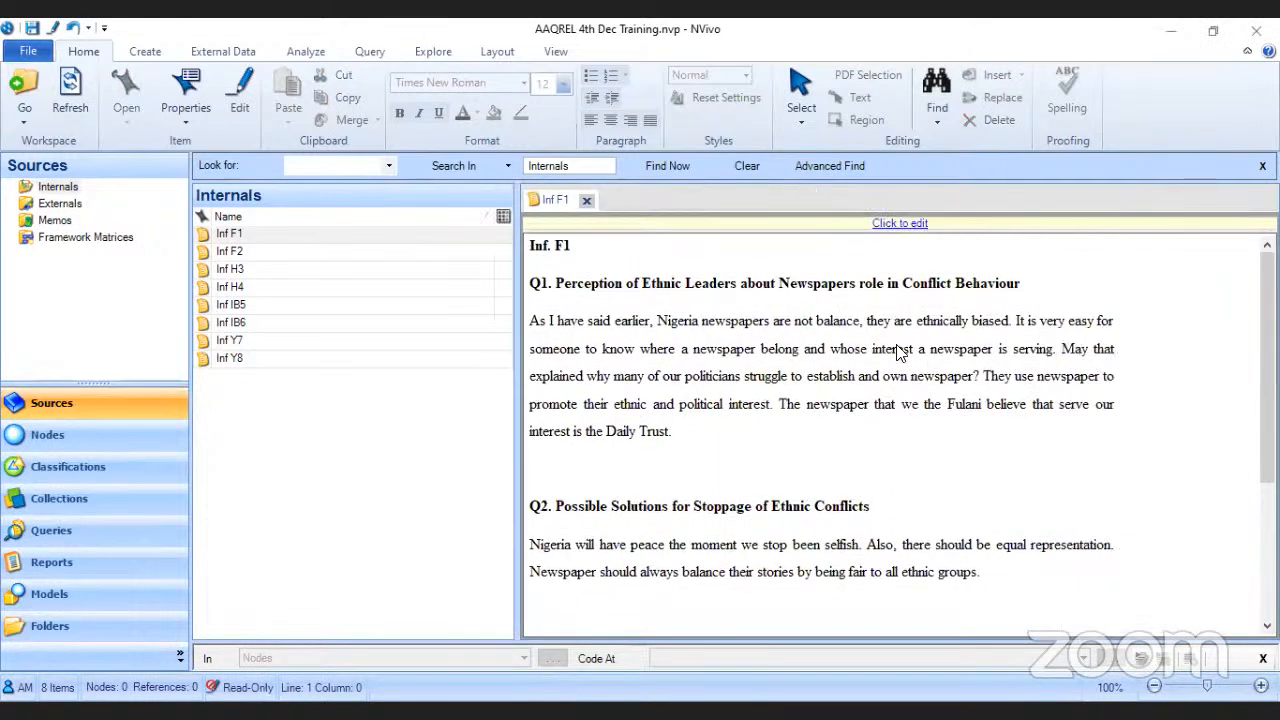
Step: Skim the Inf F1 interview text and switch the document to editable mode
scroll(794, 386, "down", 3)
scroll(713, 372, "up", 3)
left_click(890, 224)
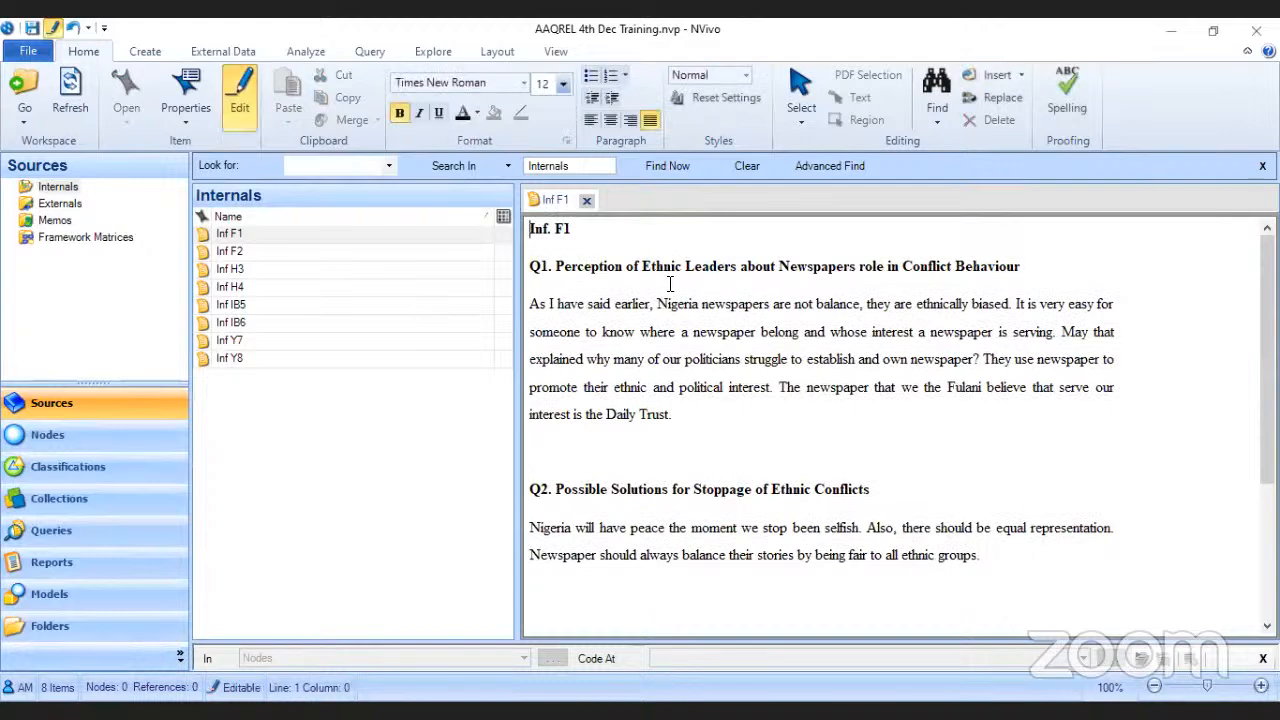
Step: Create a top-level node named "Theme 1 Newspaper Role" and open it
scroll(757, 428, "down", 3)
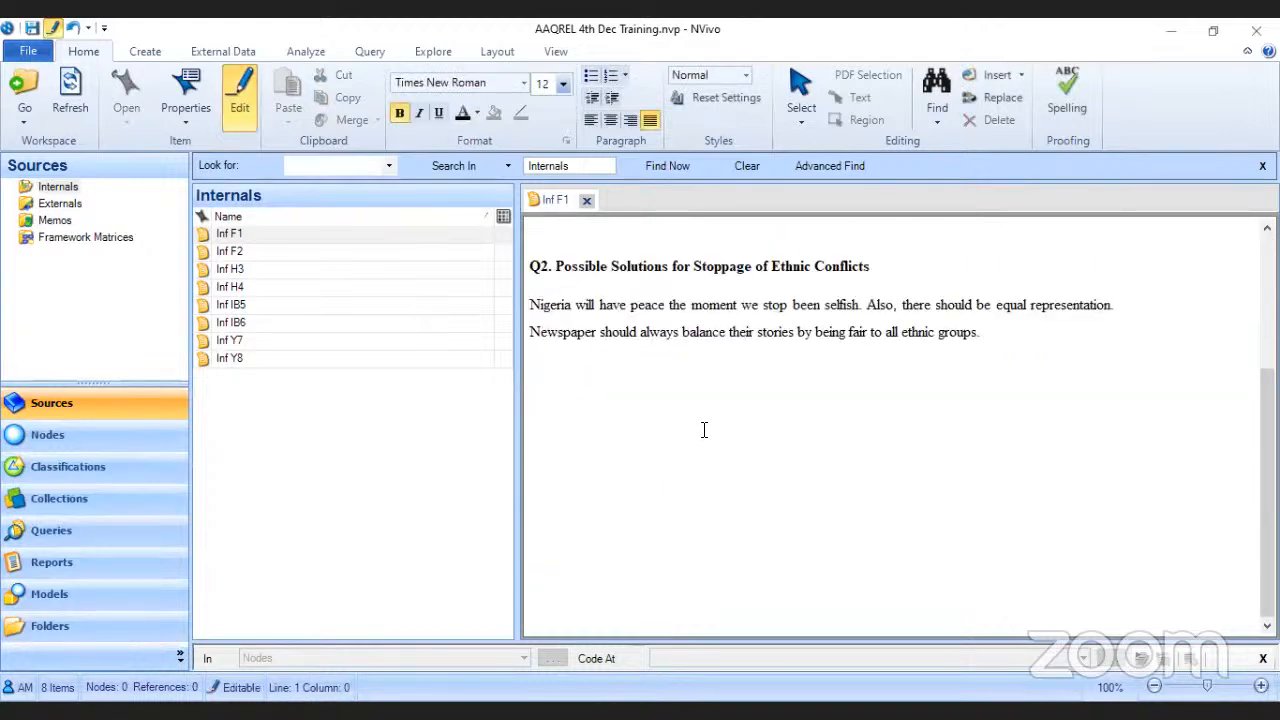
scroll(704, 430, "up", 3)
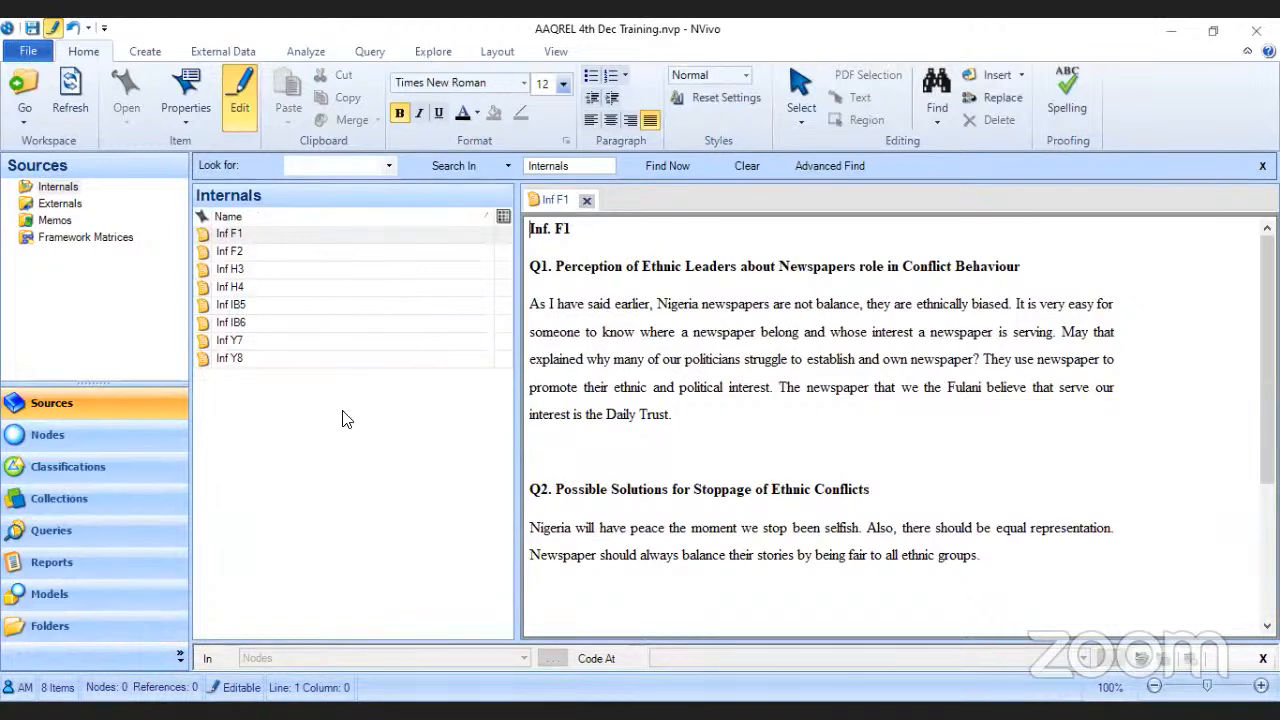
left_click(60, 436)
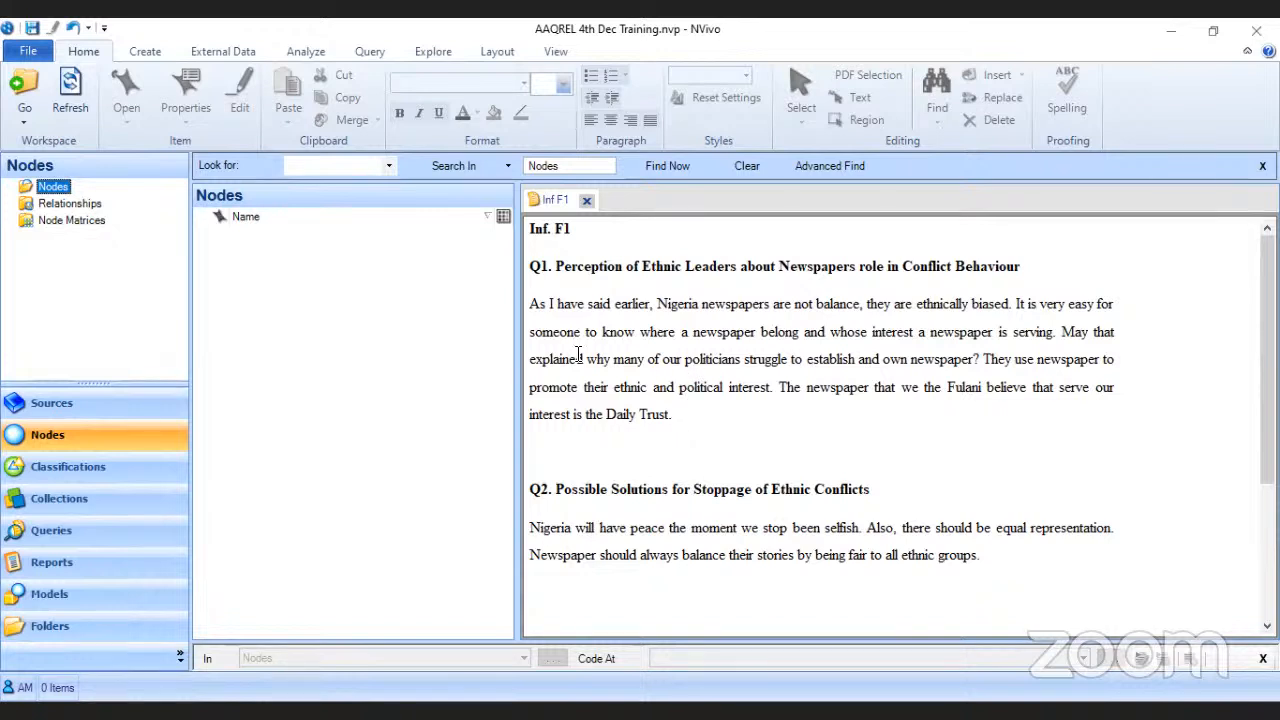
right_click(295, 309)
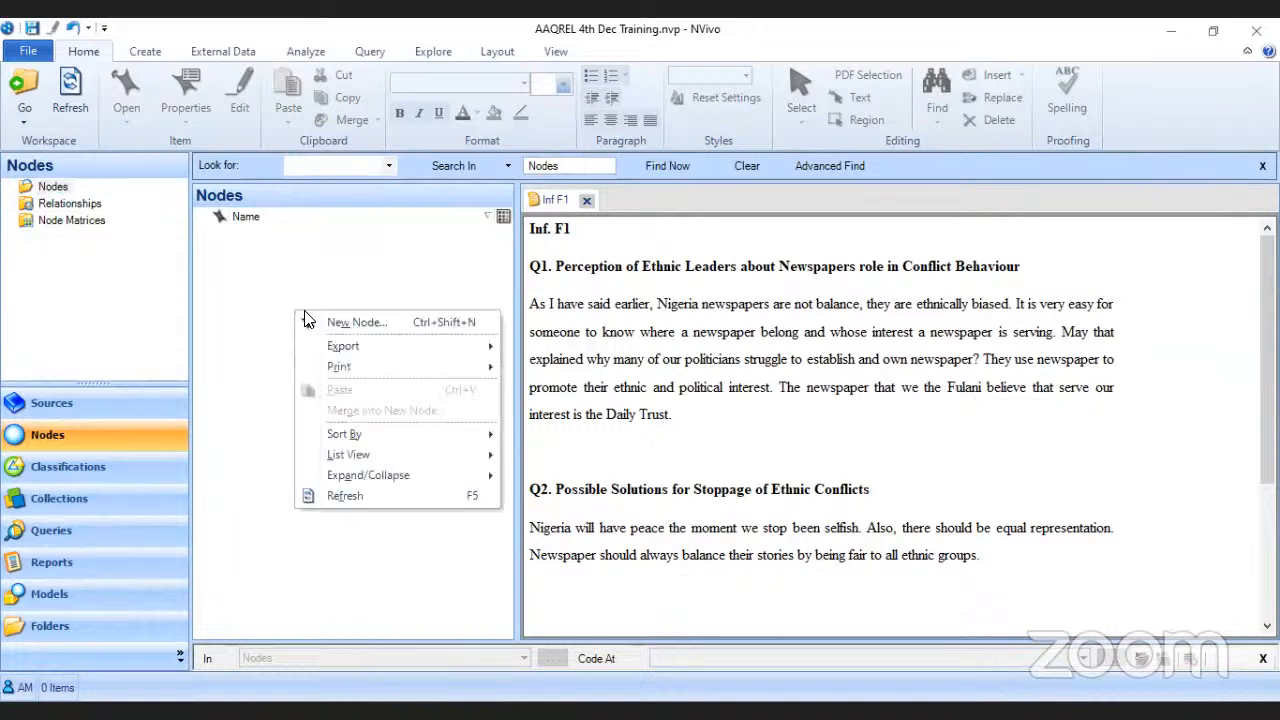
left_click(353, 322)
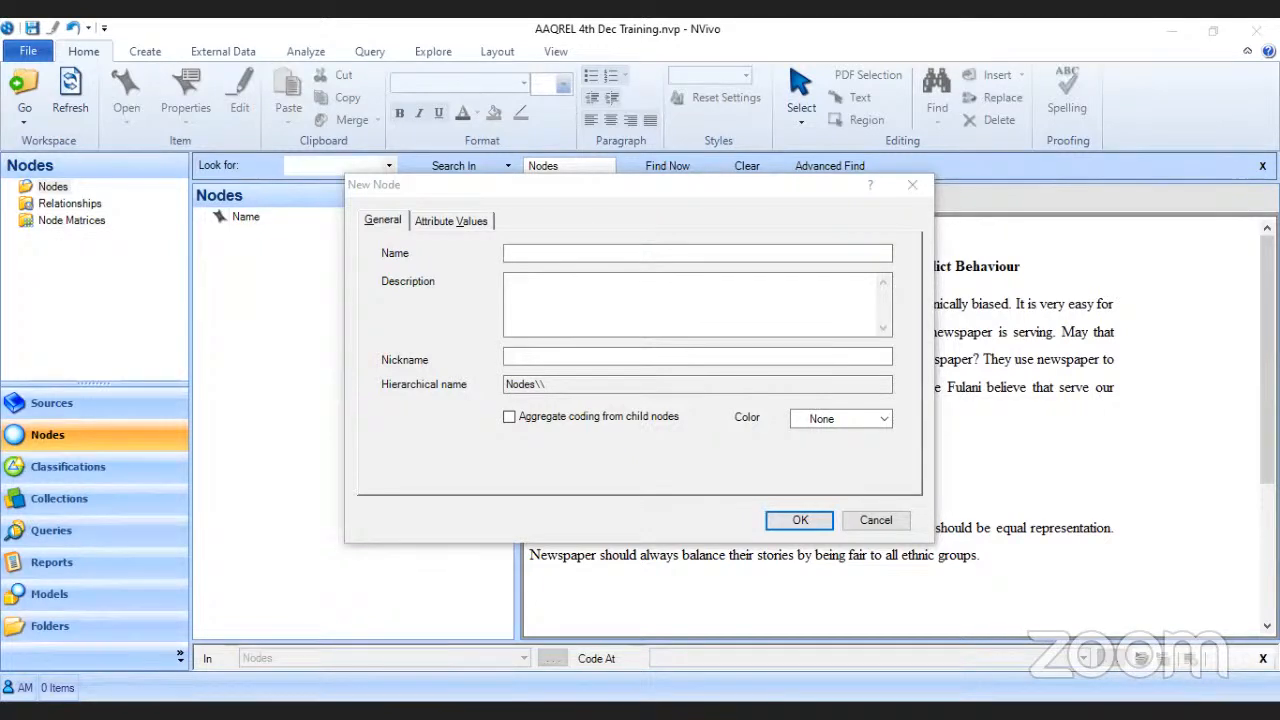
left_click(552, 253)
type("Theme 1 Newspaper Role")
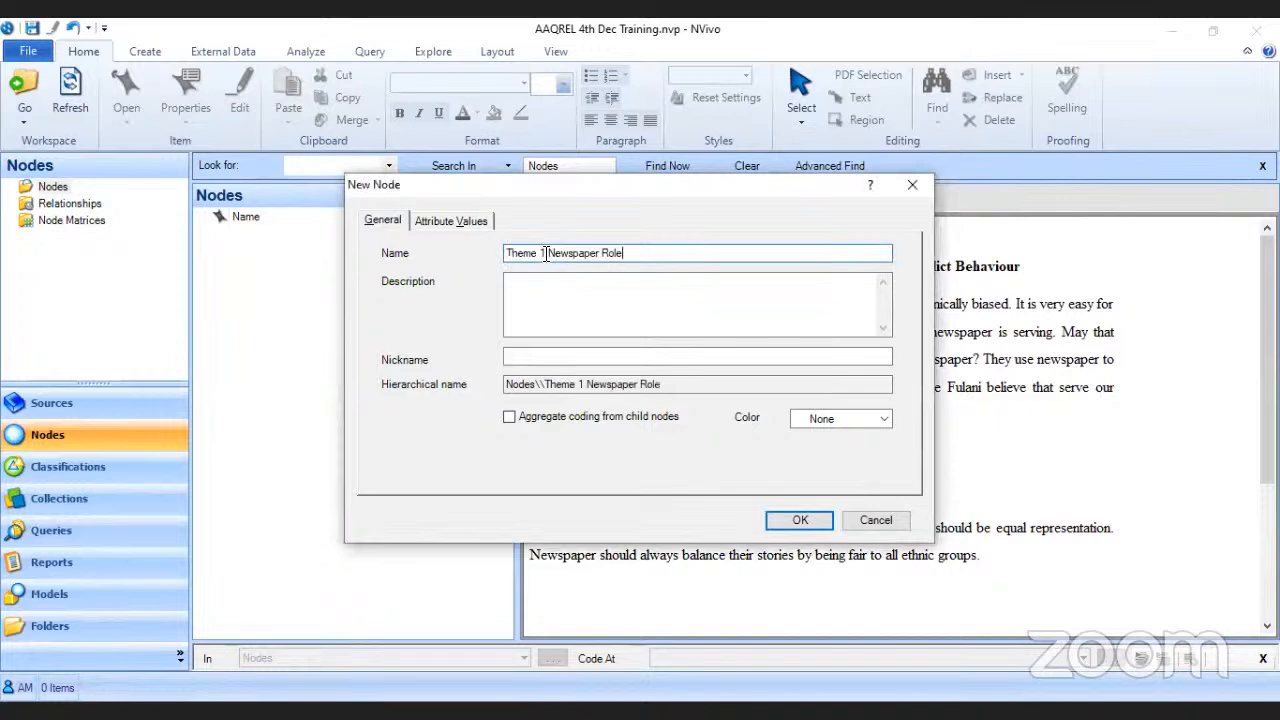
left_click(790, 521)
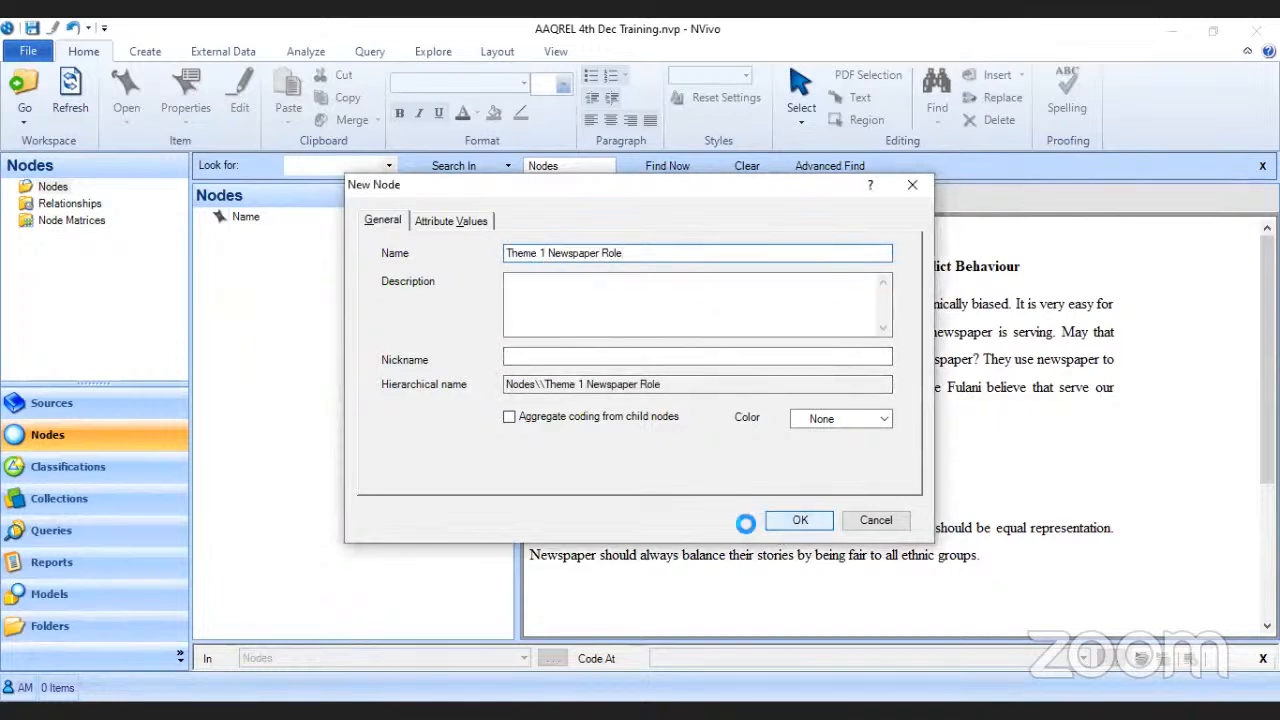
left_click(330, 236)
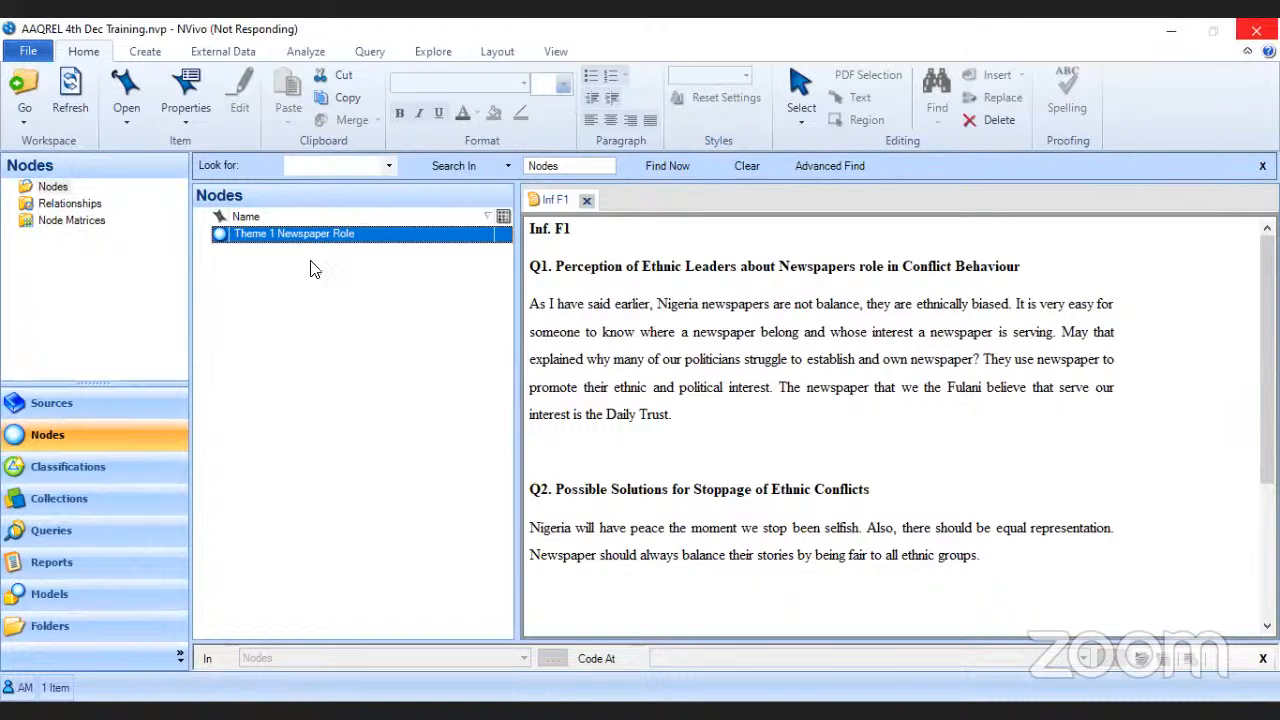
left_click(362, 244)
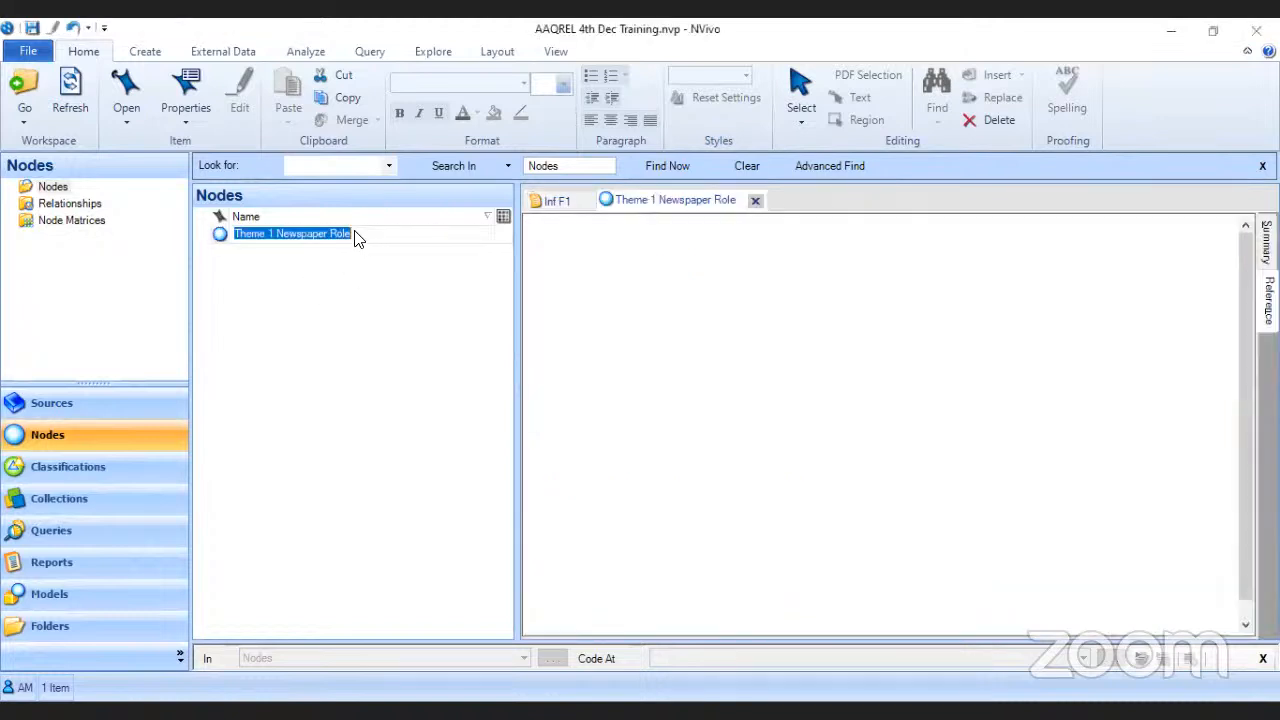
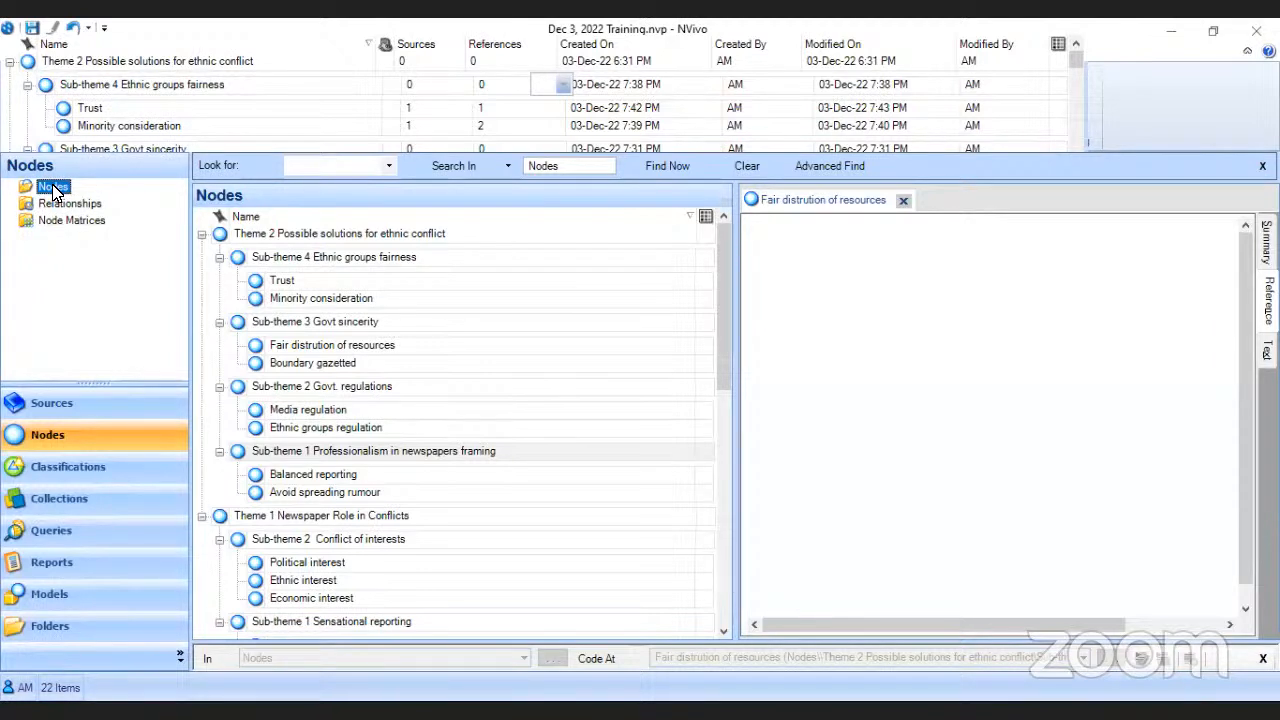
Step: Examine the Theme 2 and Theme 1 parent nodes and their sub-themes in the Dec 3, 2022 Training project
left_click(352, 237)
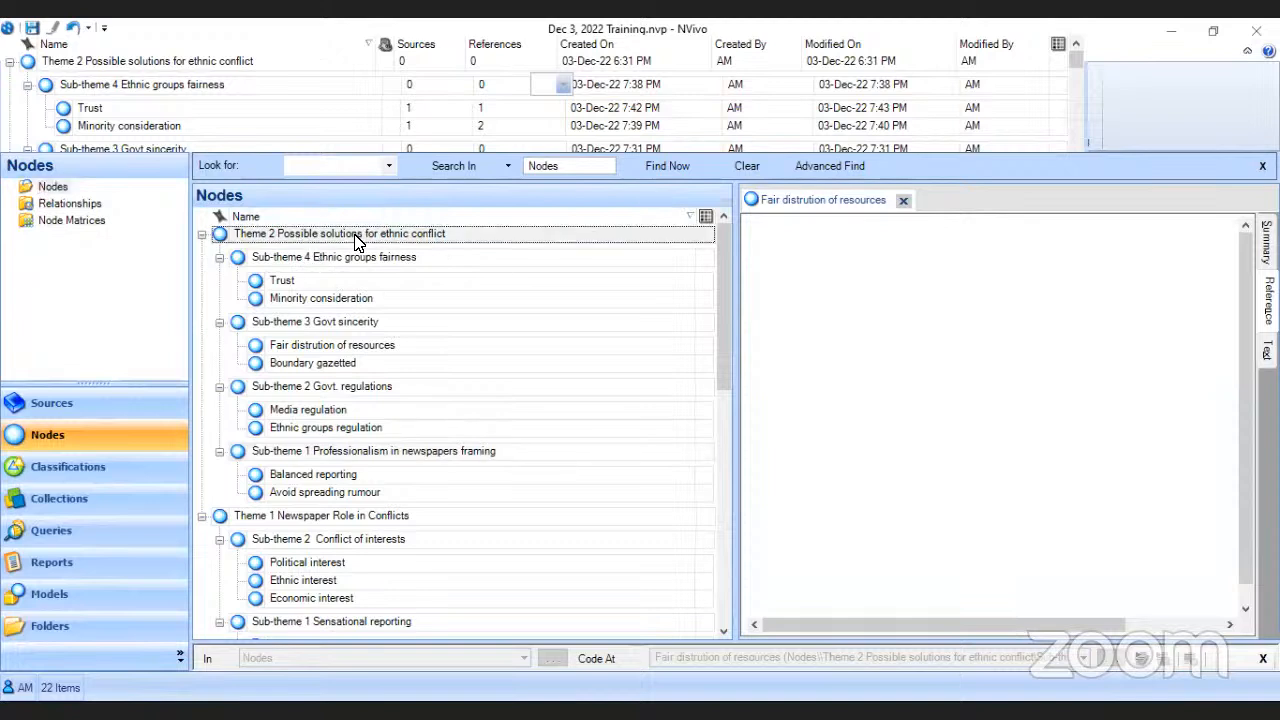
key("Down")
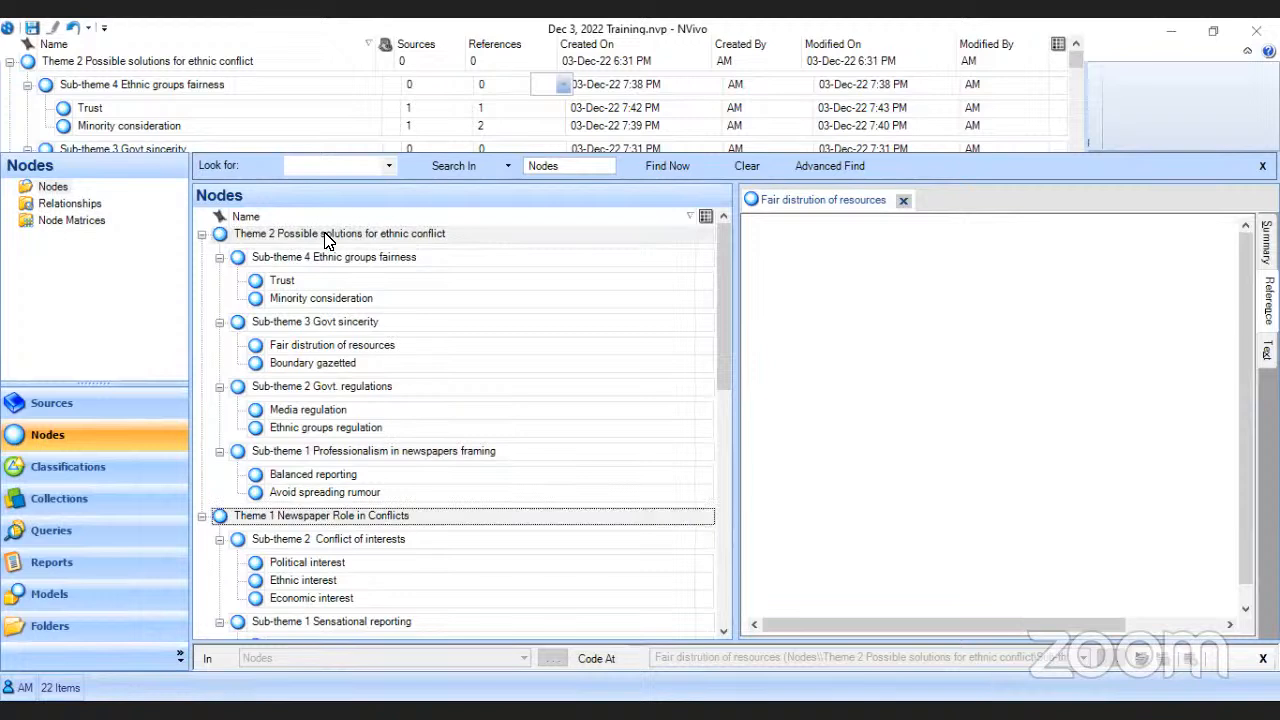
left_click(333, 238)
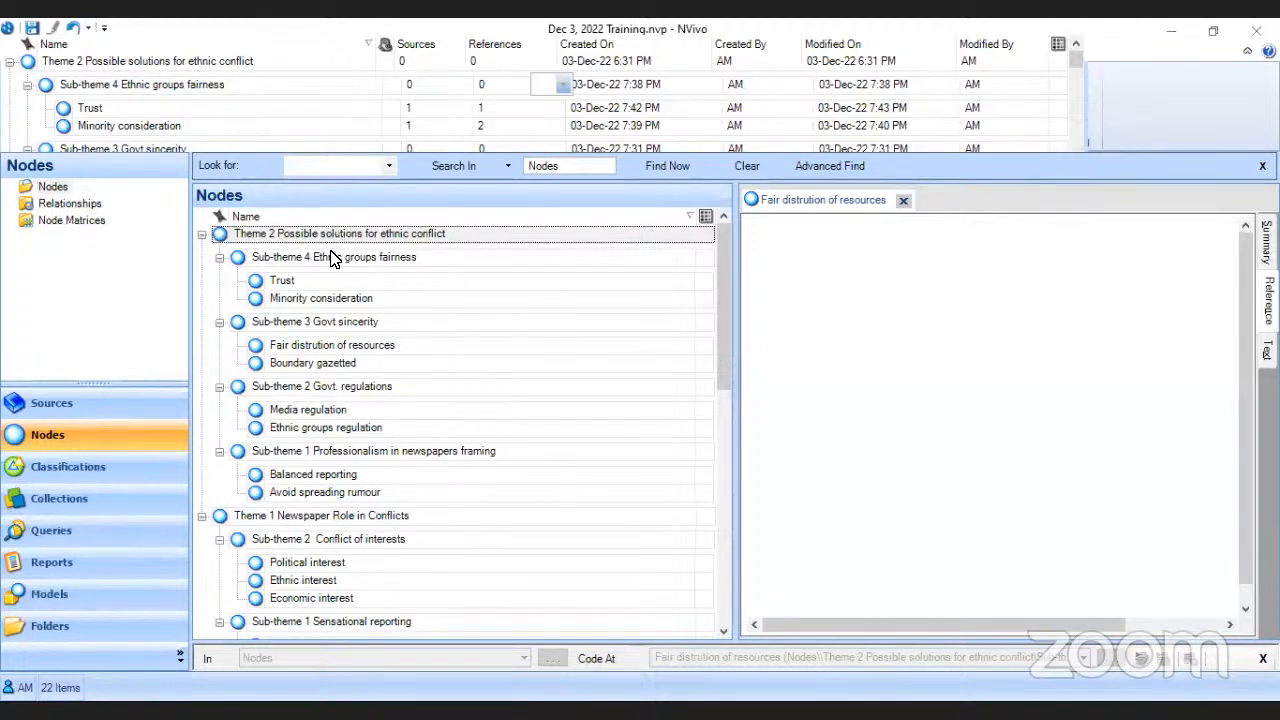
left_click(302, 236)
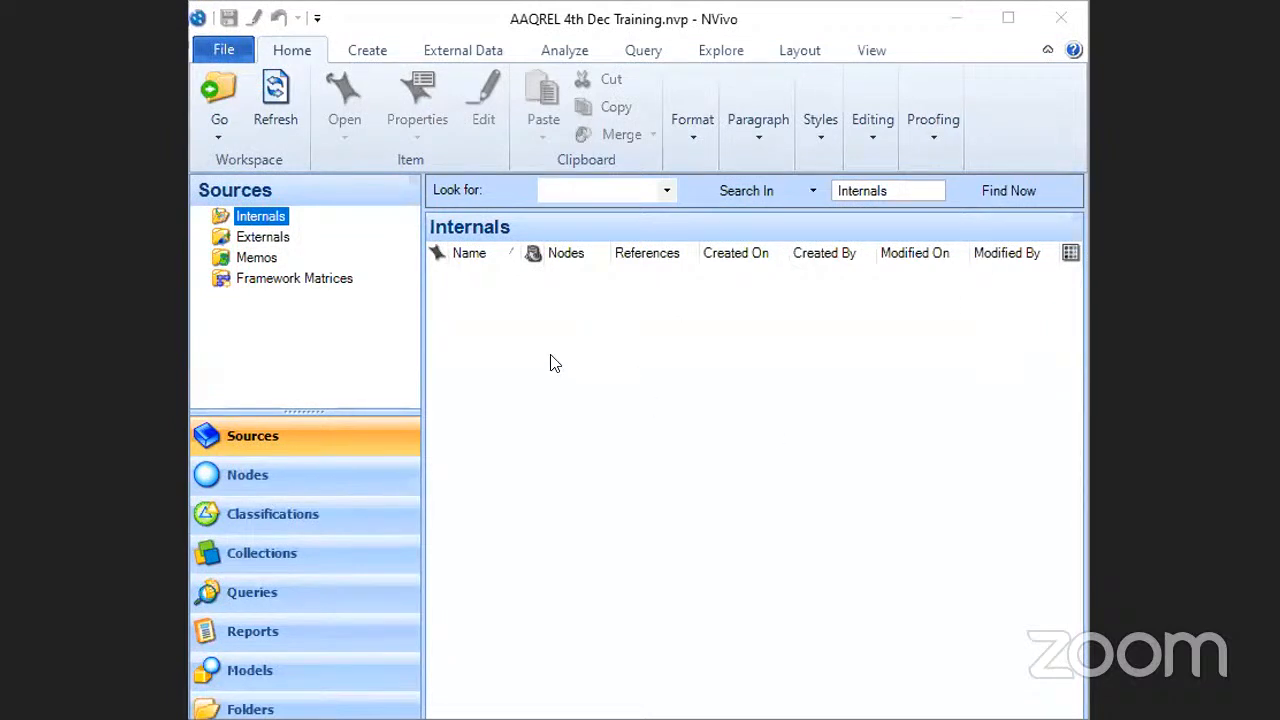
Step: In the AAQREL 4th Dec Training project, start a document import into the internal sources and open the file browser
left_click(265, 484)
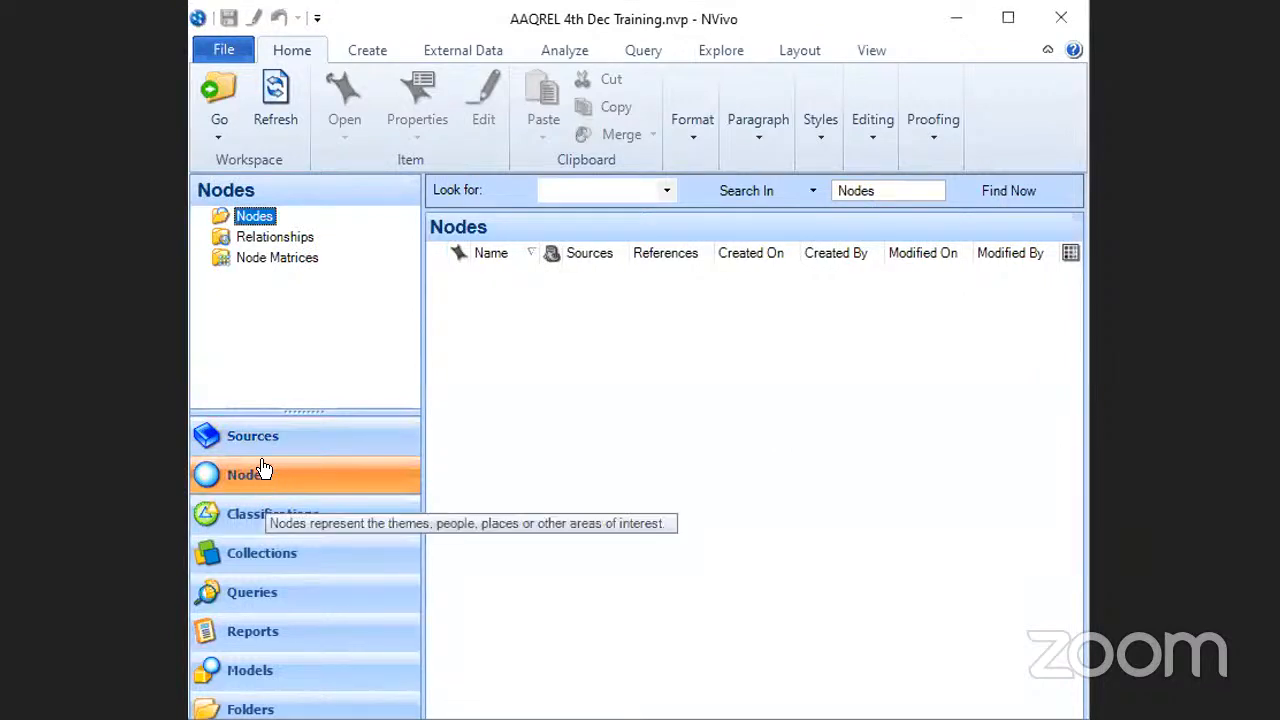
left_click(257, 437)
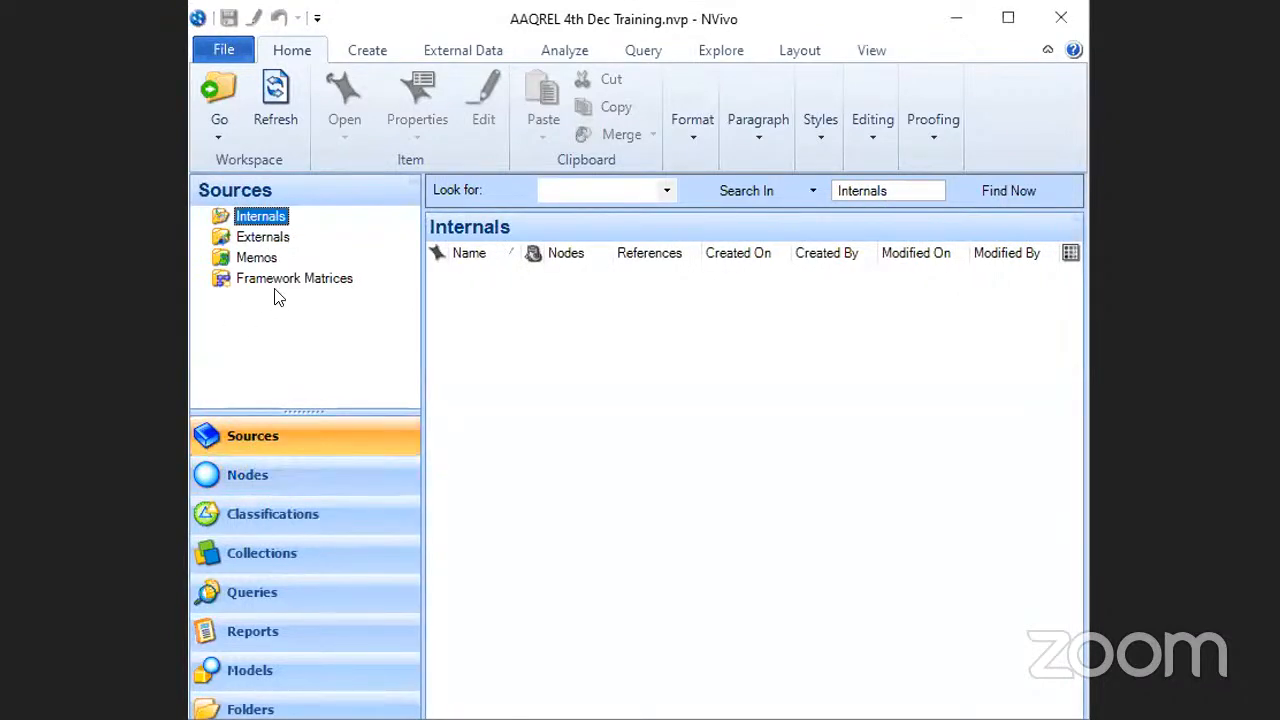
right_click(708, 398)
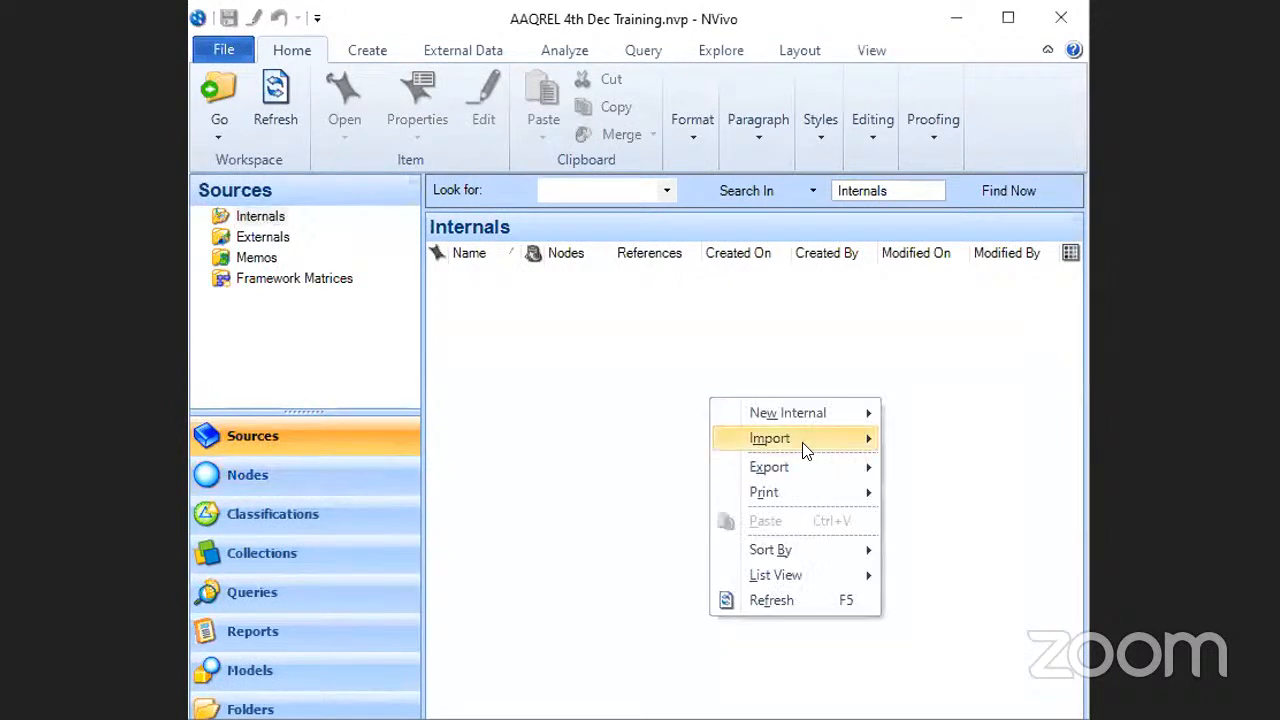
mouse_move(806, 442)
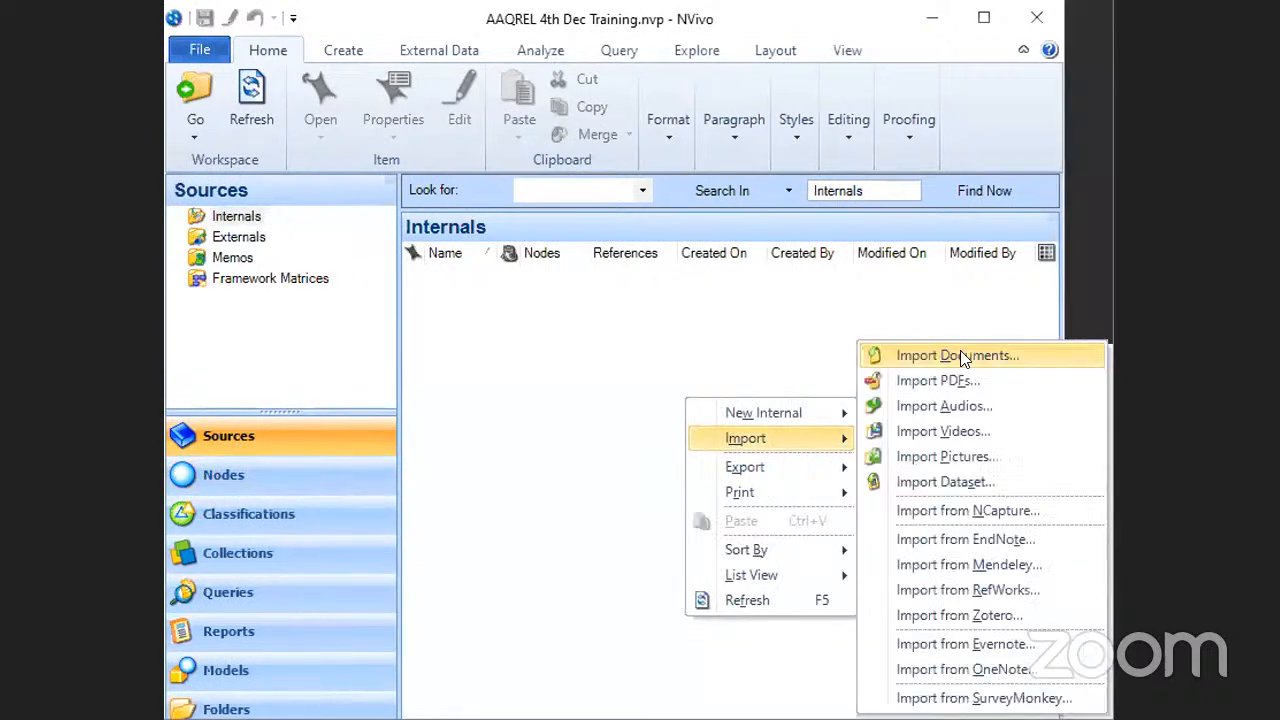
left_click(962, 356)
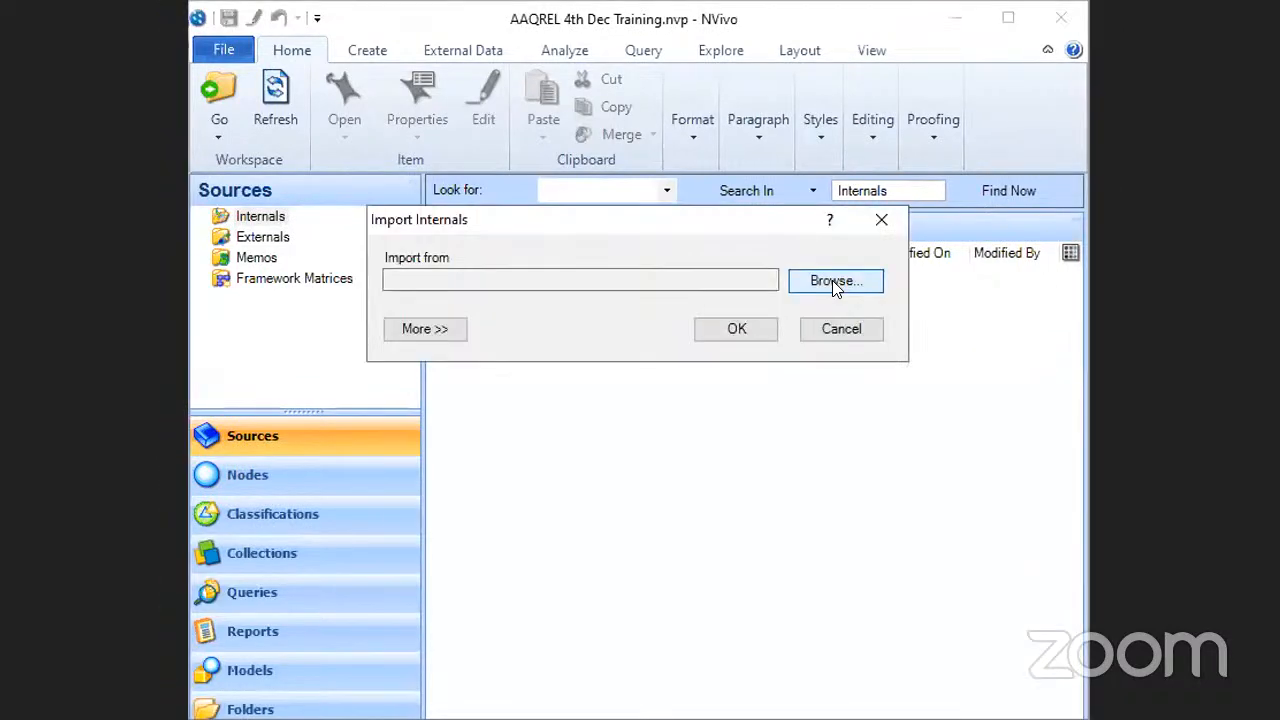
left_click(836, 282)
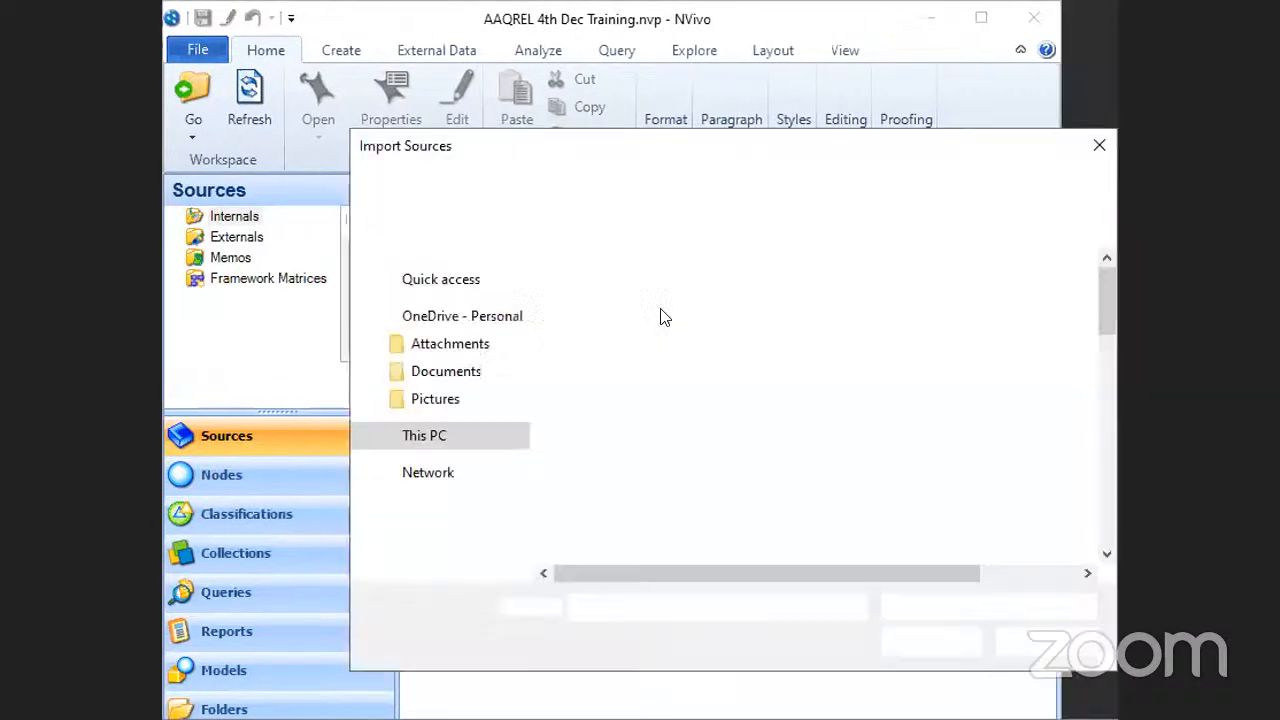
Step: Browse from the Desktop through All my Workshop and Talks, Norwegian Trainning Institute Workshops and October 2022 to the Interviews folder
left_click(445, 365)
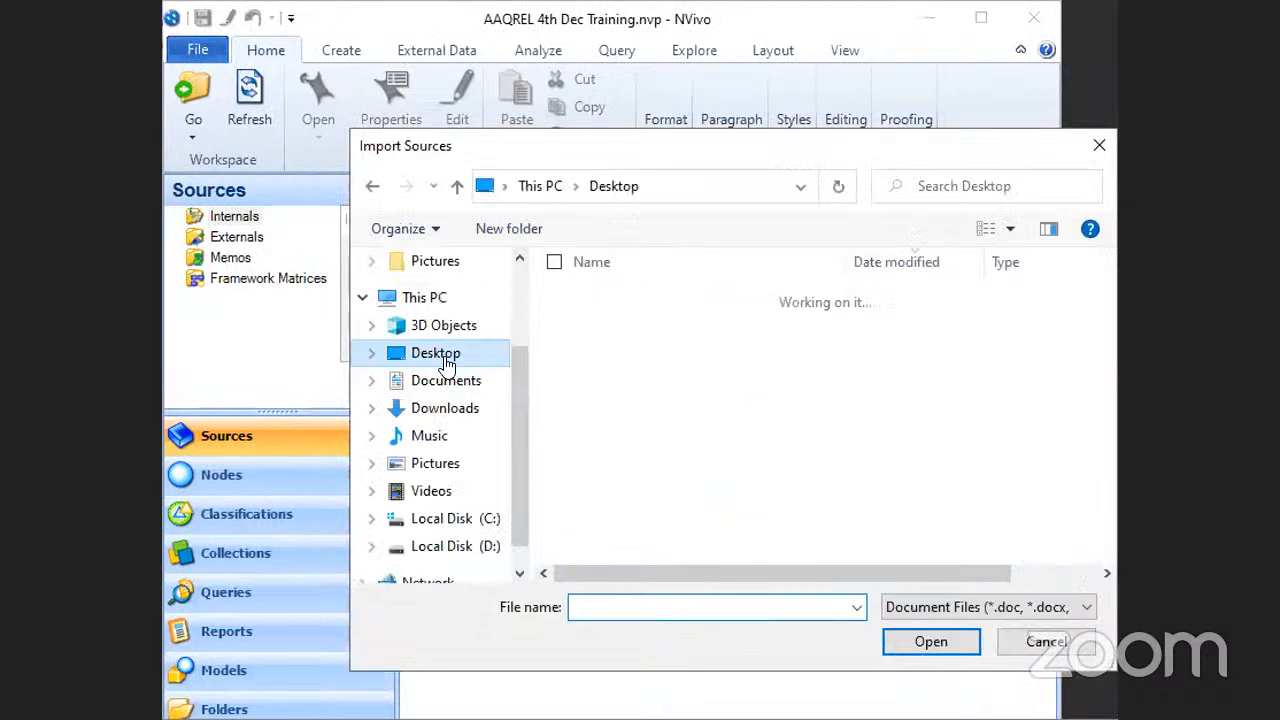
scroll(728, 465, "down", 2)
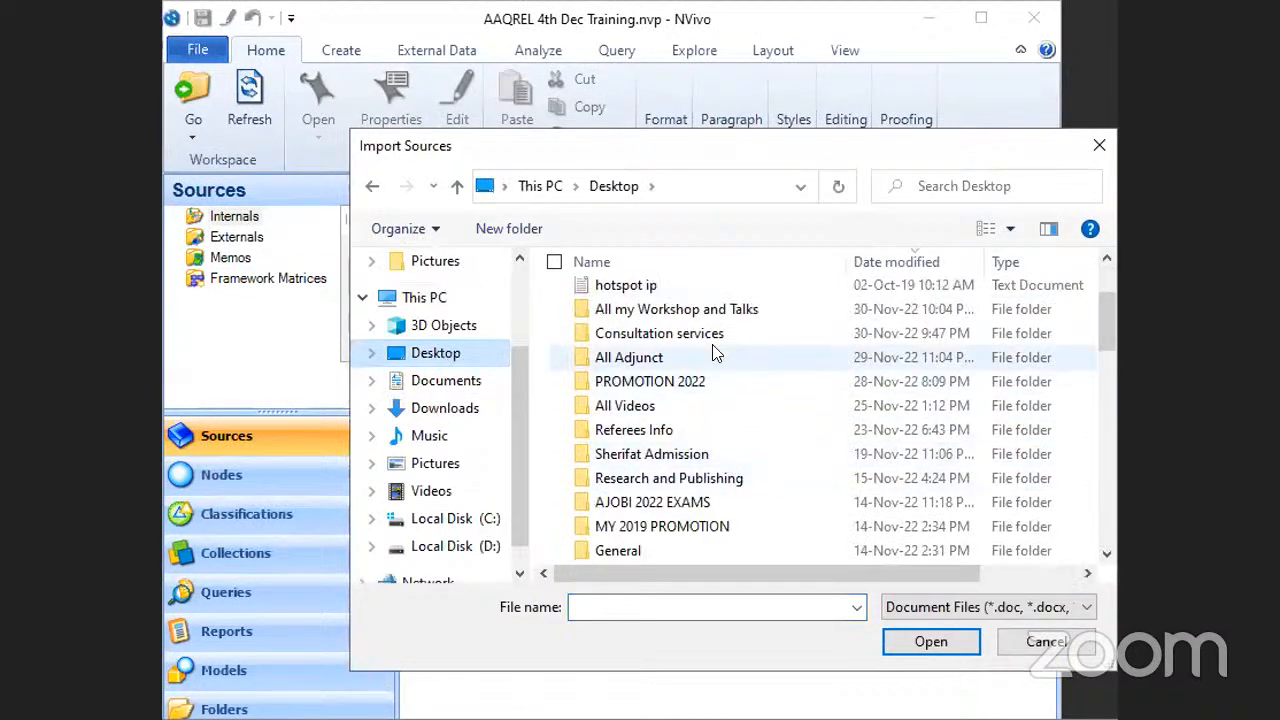
double_click(709, 310)
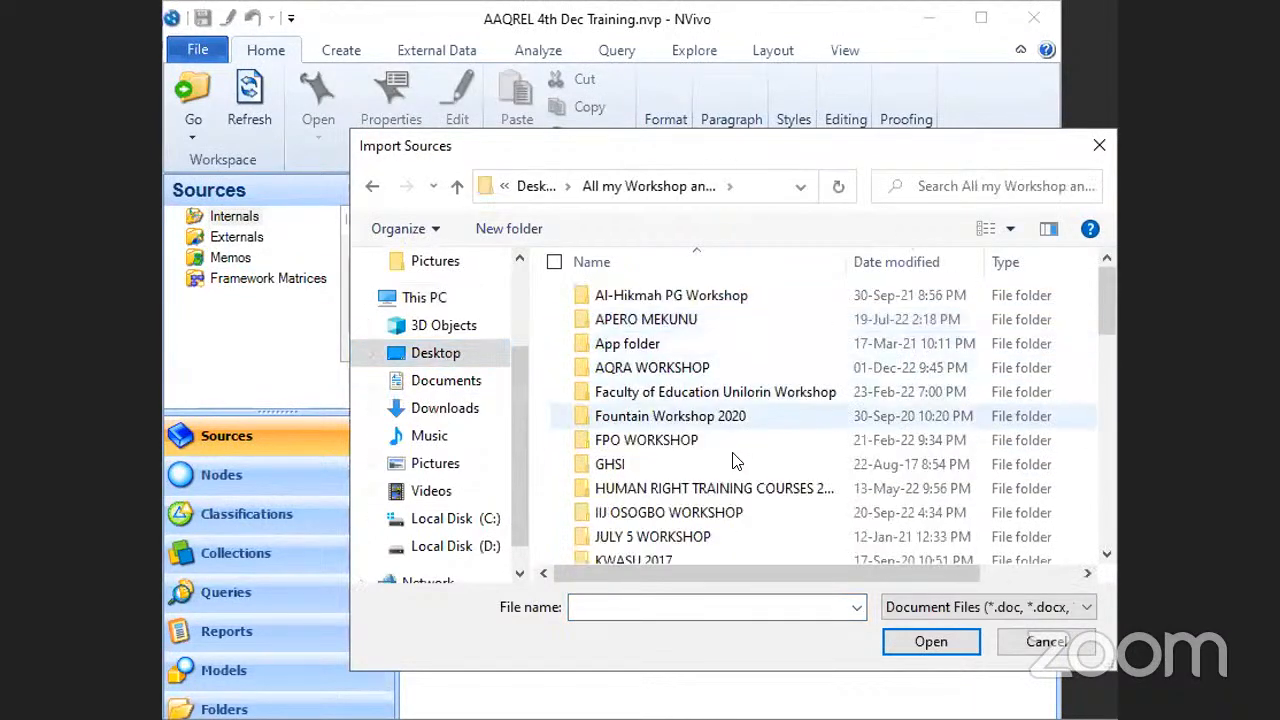
scroll(757, 467, "down", 4)
left_click(750, 431)
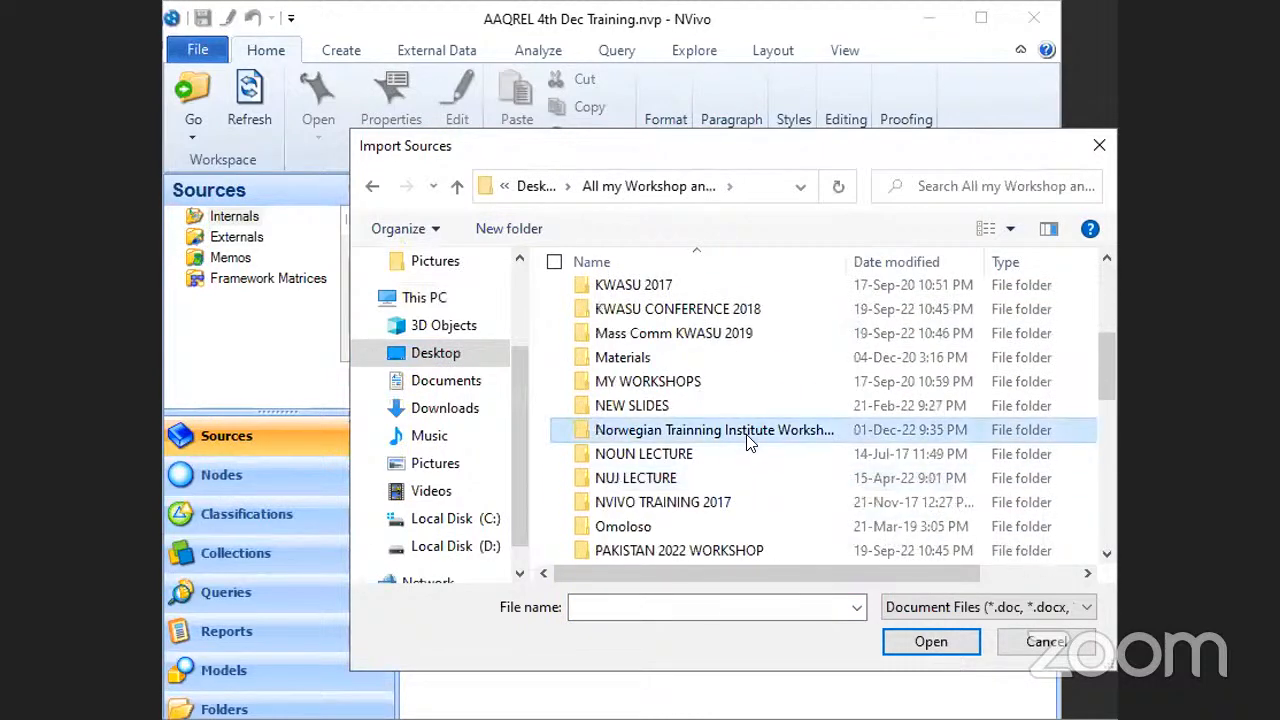
double_click(748, 443)
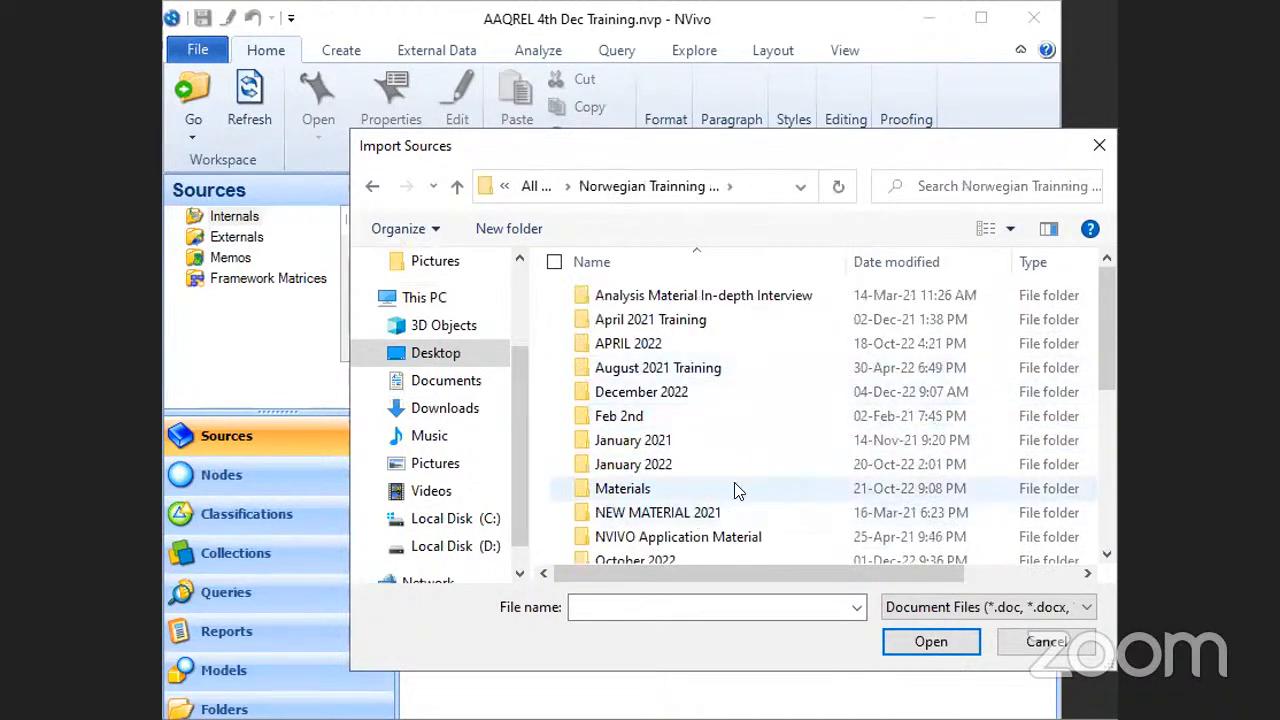
scroll(737, 491, "down", 1)
double_click(669, 503)
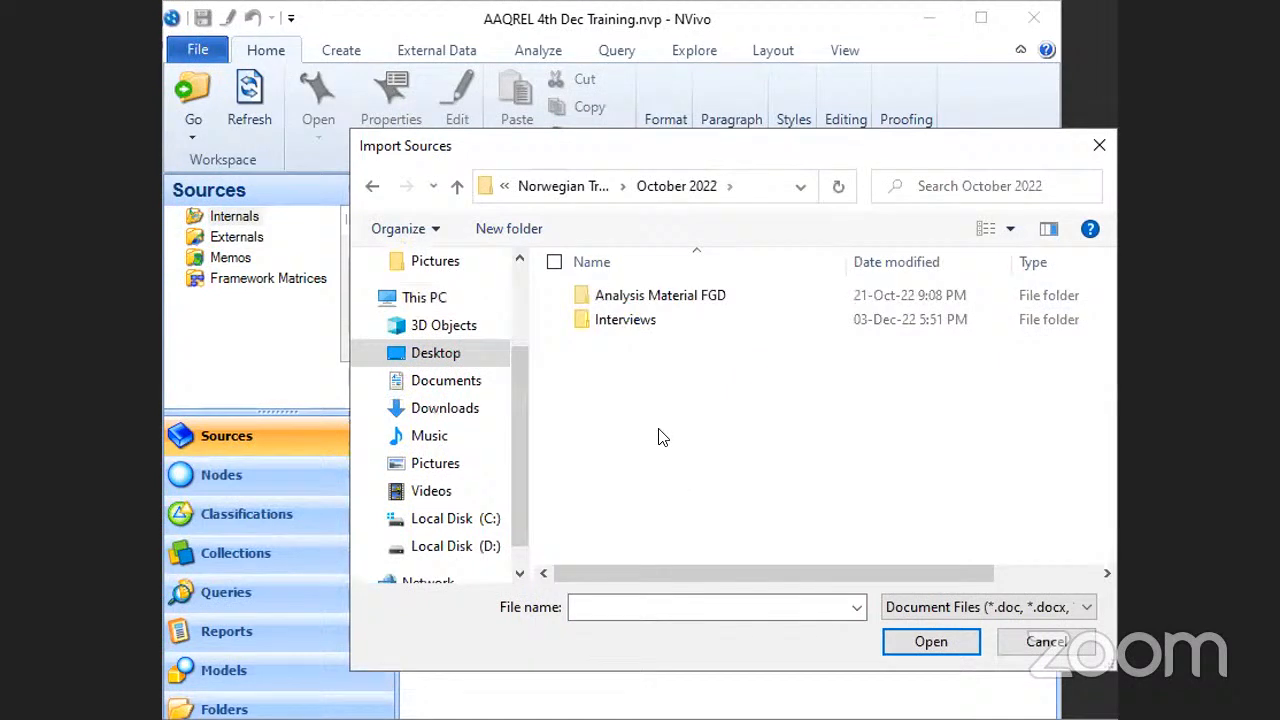
double_click(628, 320)
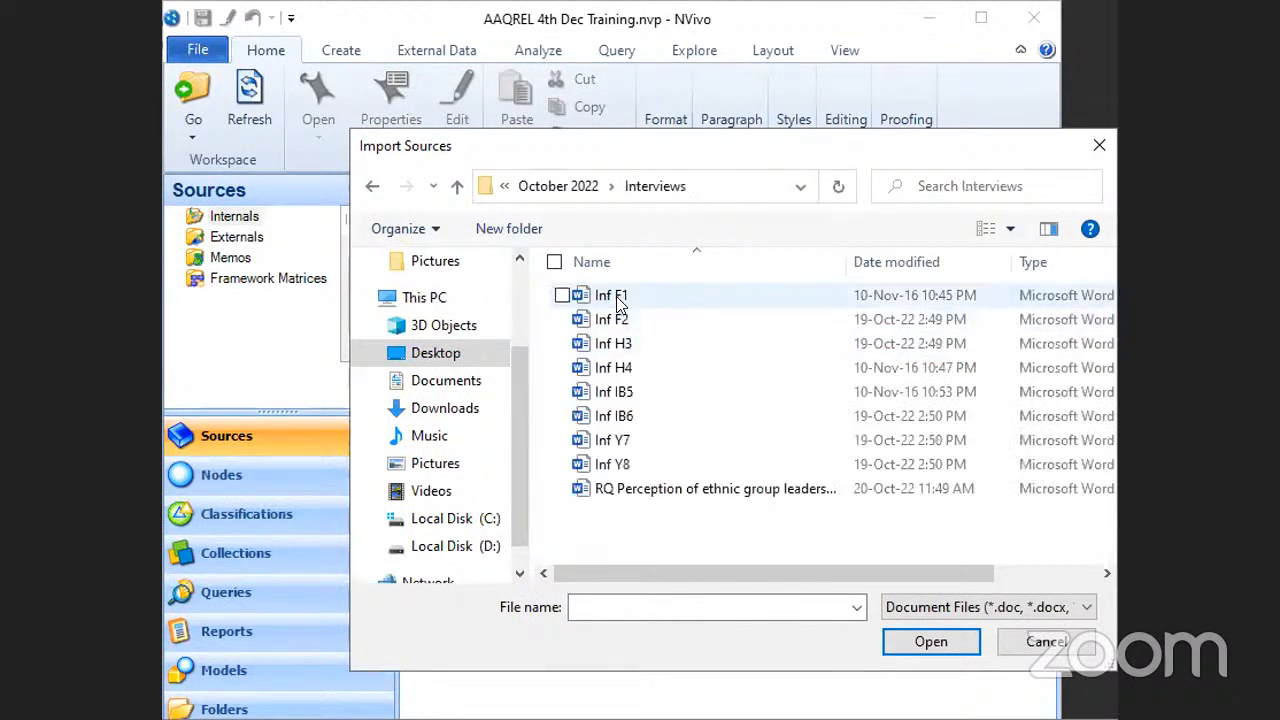
Step: Select the eight interview documents Inf F1 through Inf Y8 and import them as internal sources
left_click(617, 299)
key("shift+Down")
key("shift+Down")
key("shift+Down")
key("shift+Down")
key("shift+Down")
key("shift+Down")
key("shift+Down")
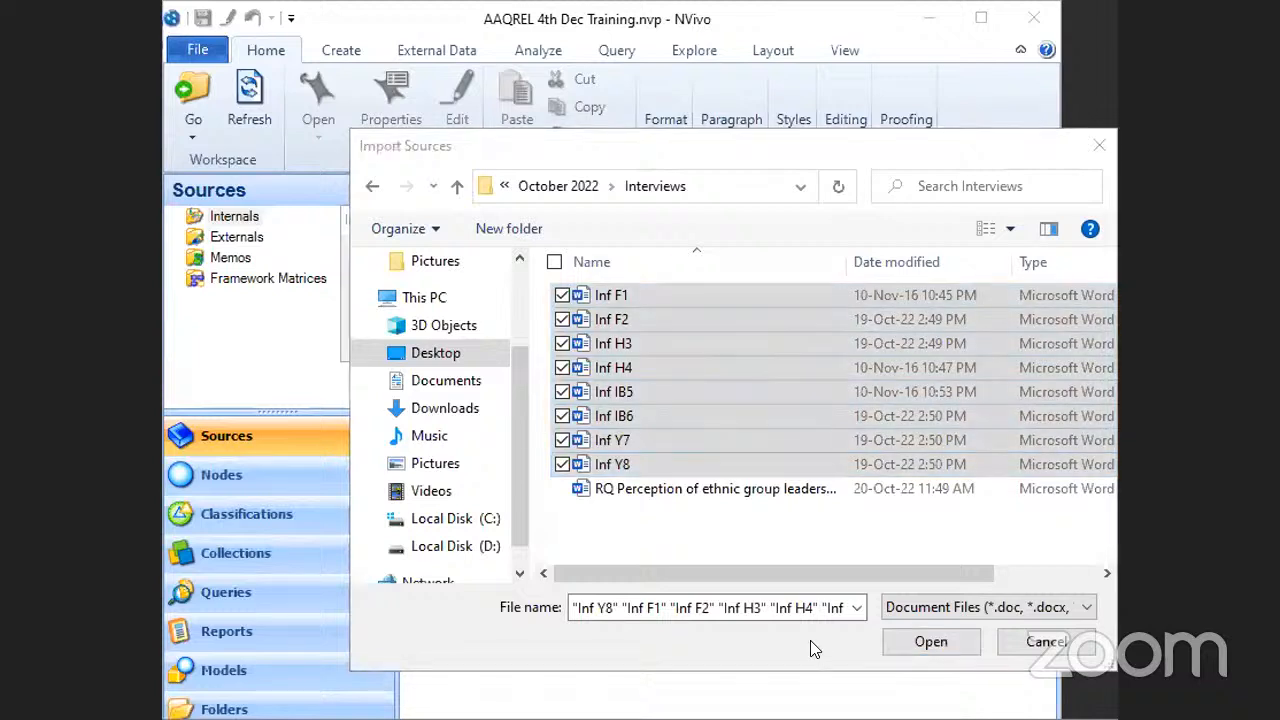
left_click(930, 641)
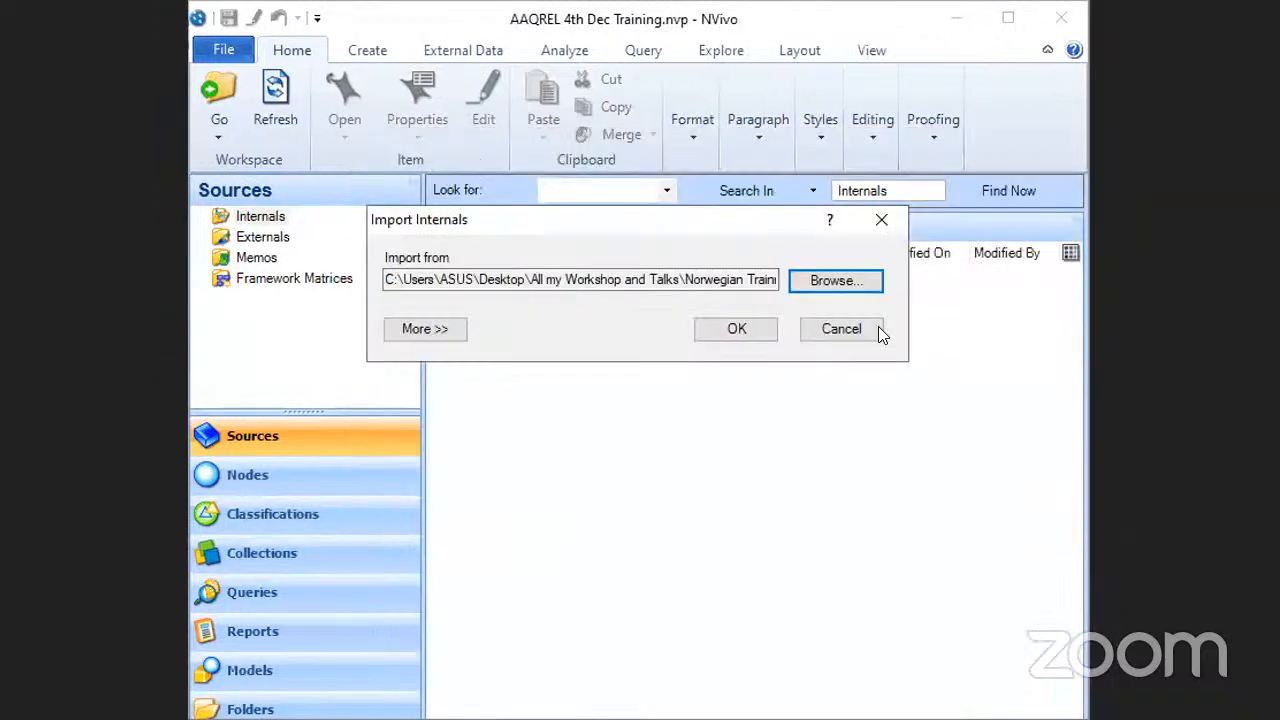
left_click(737, 331)
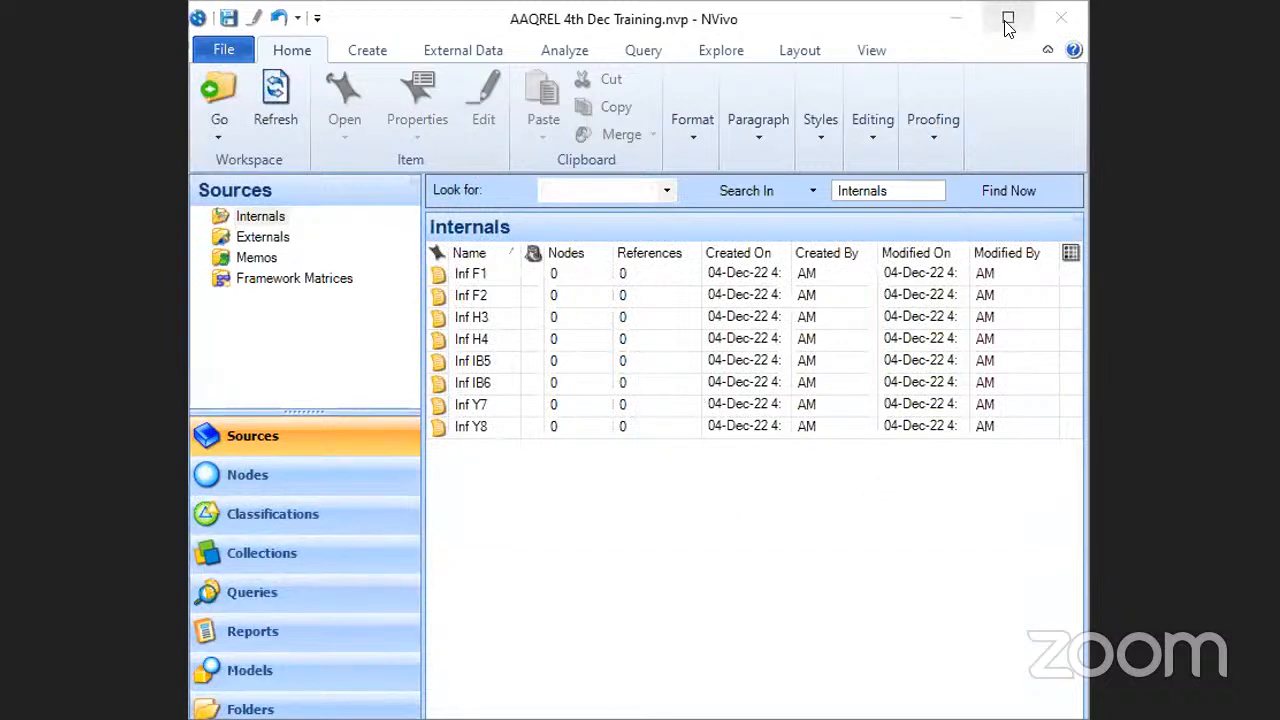
Step: Create a top-level node named "Theme 1 Newspaper Role in Conflict"
left_click(258, 480)
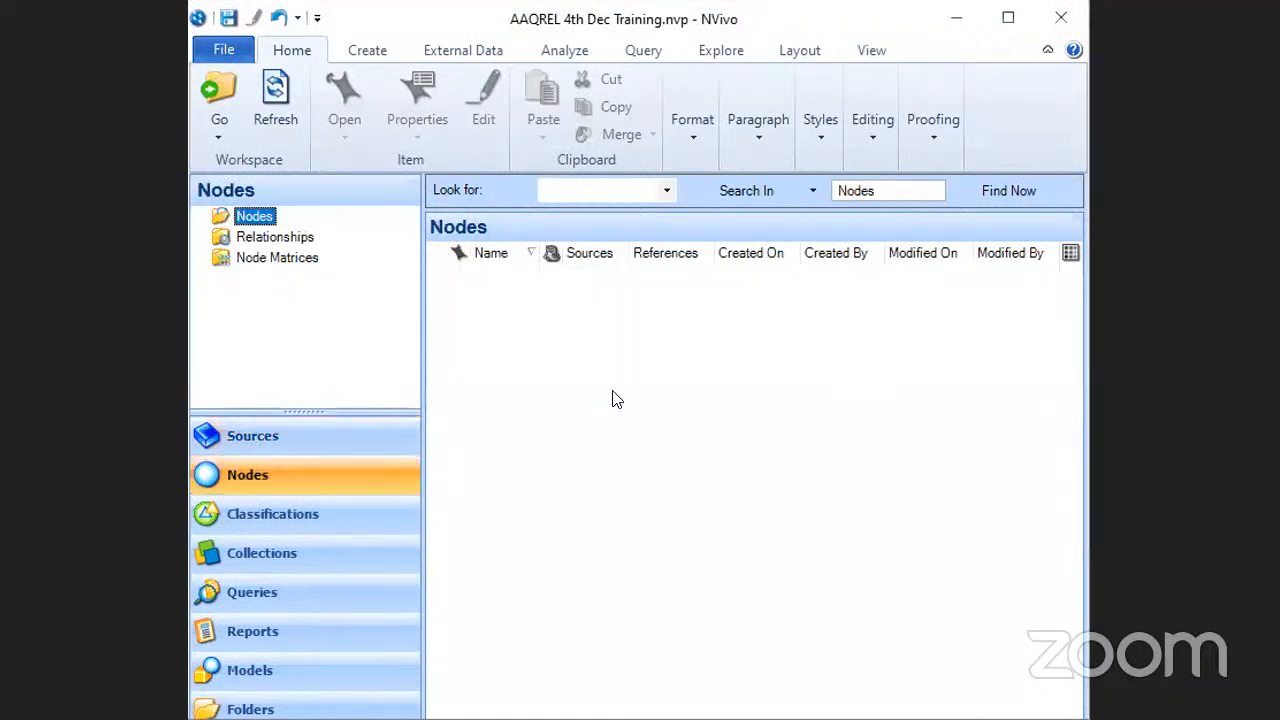
right_click(534, 349)
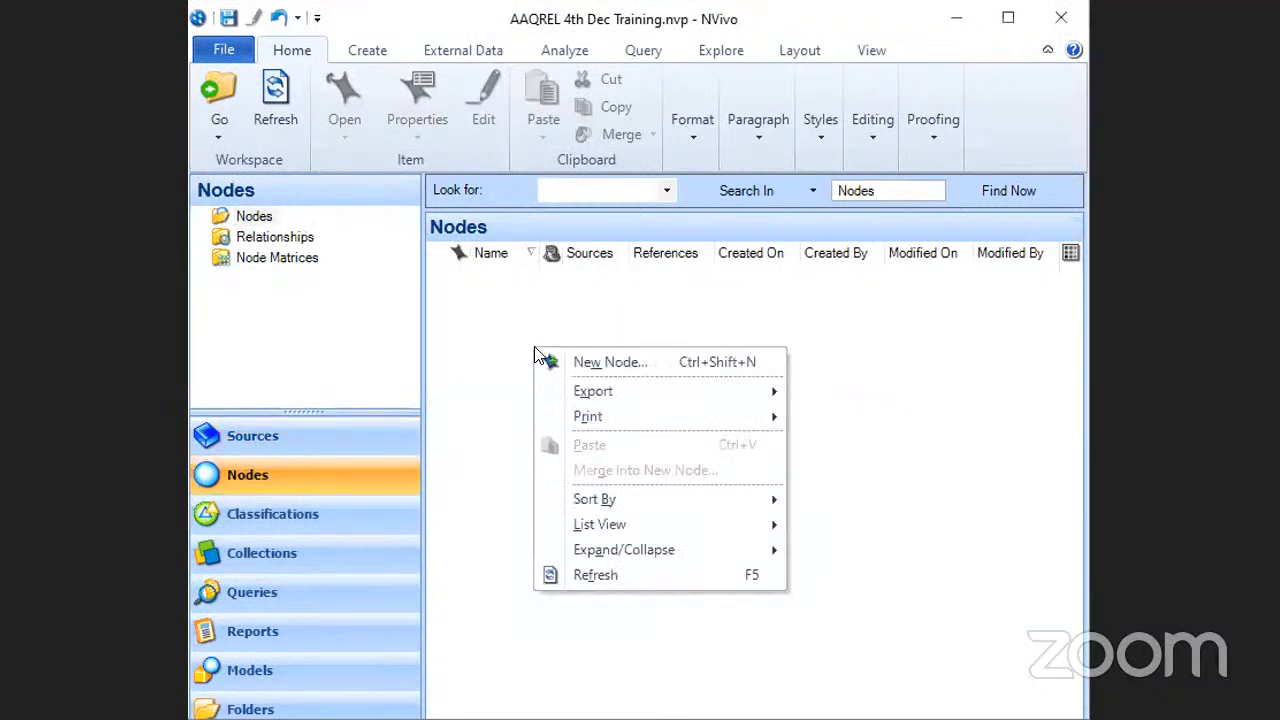
left_click(622, 362)
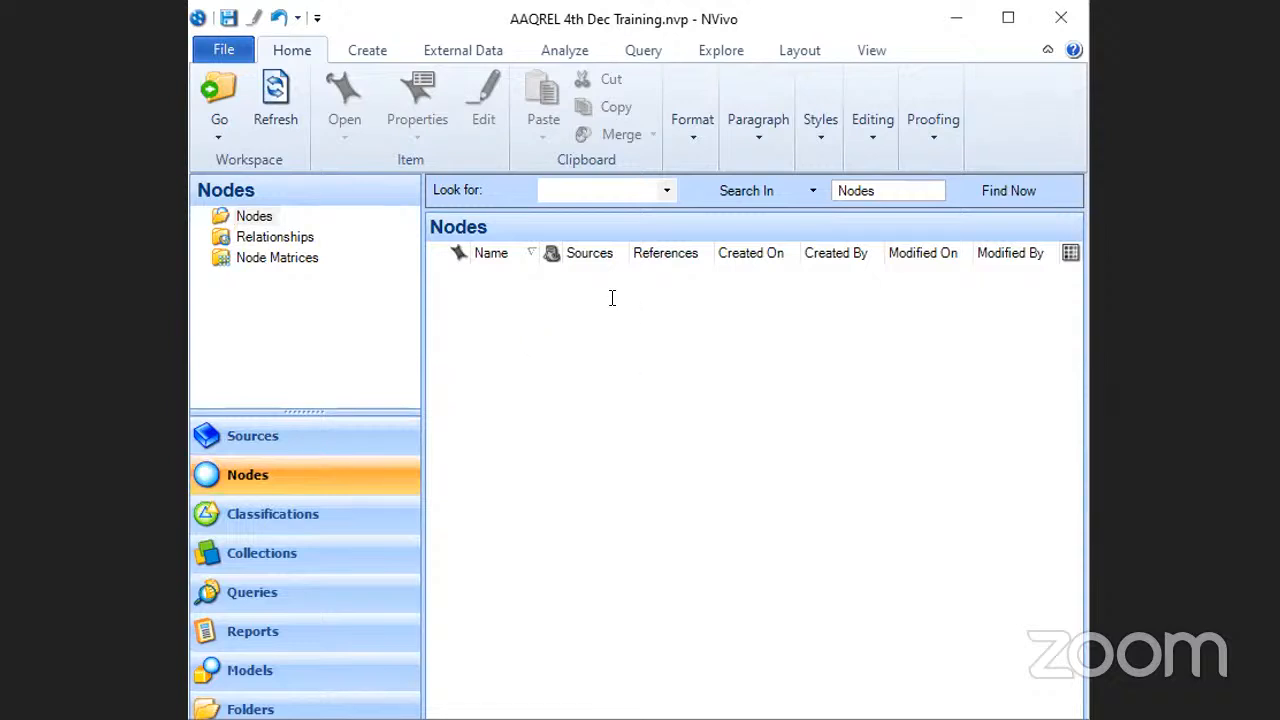
type("Theme 1 Newspaper Role")
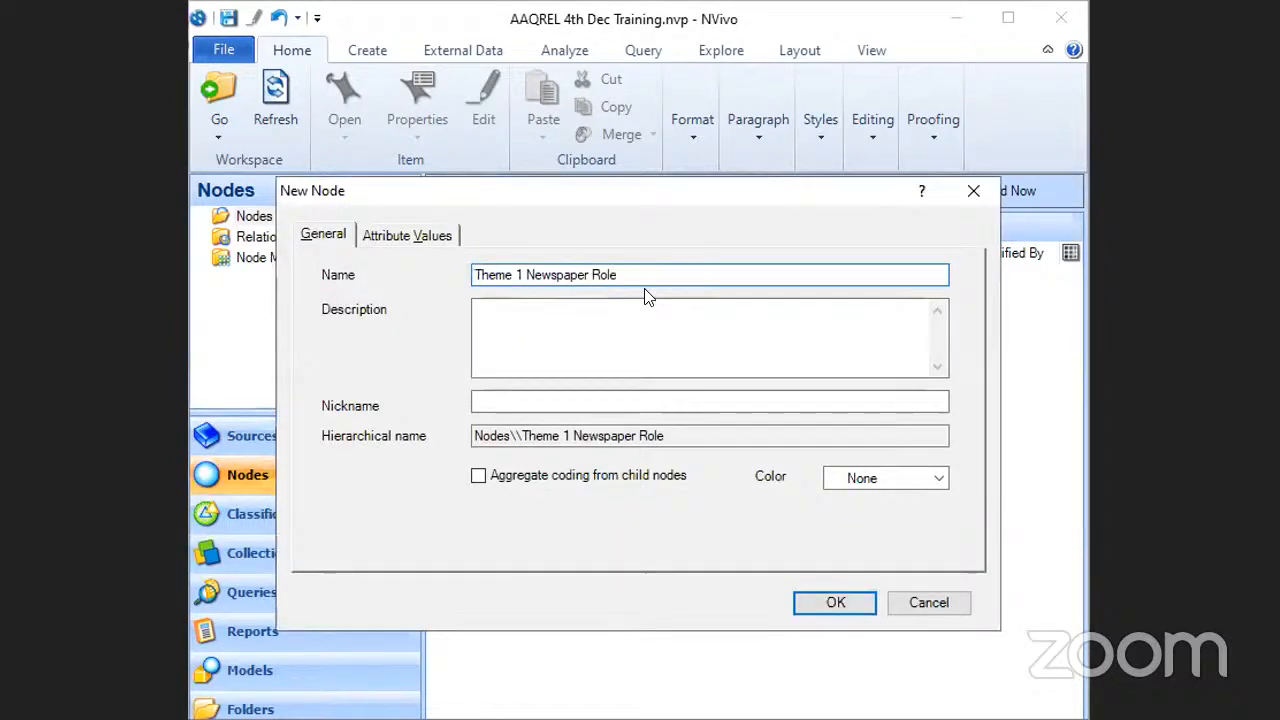
type("in Conflict")
left_click(830, 600)
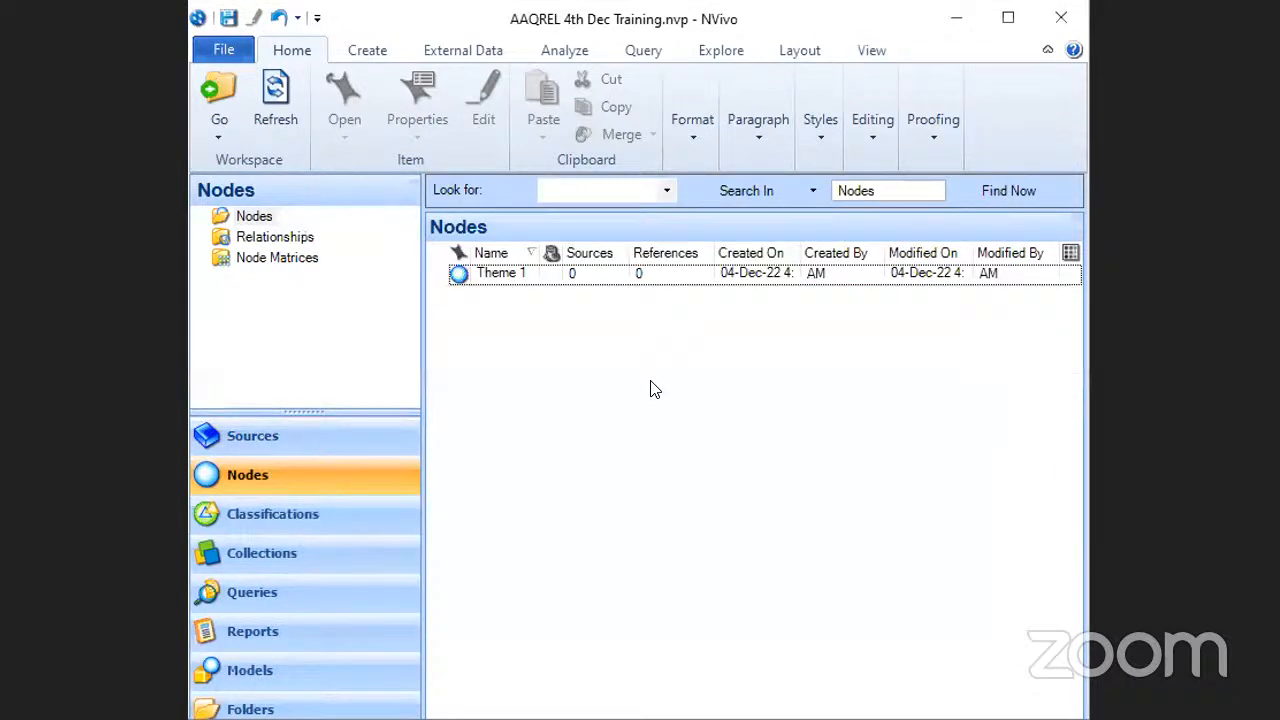
Step: Maximize the project window and widen the Name column of the node list to fit the full theme name
left_click(1008, 19)
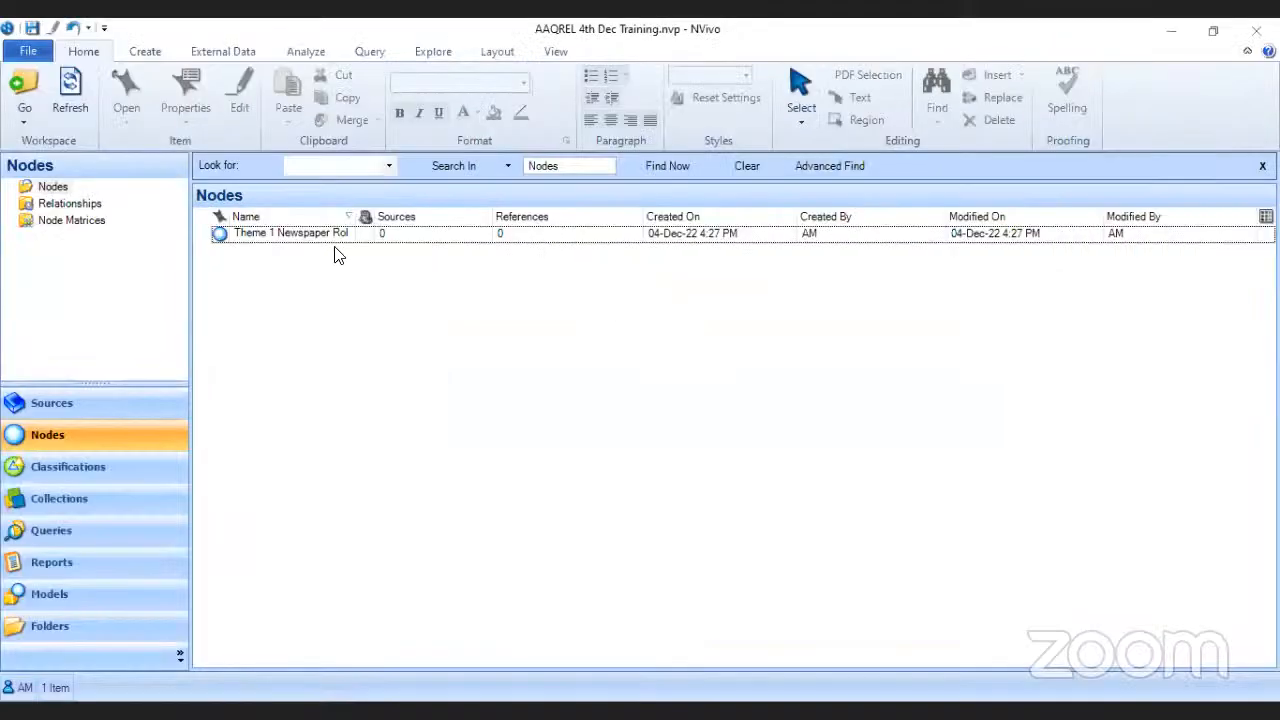
left_click_drag(354, 216, 462, 216)
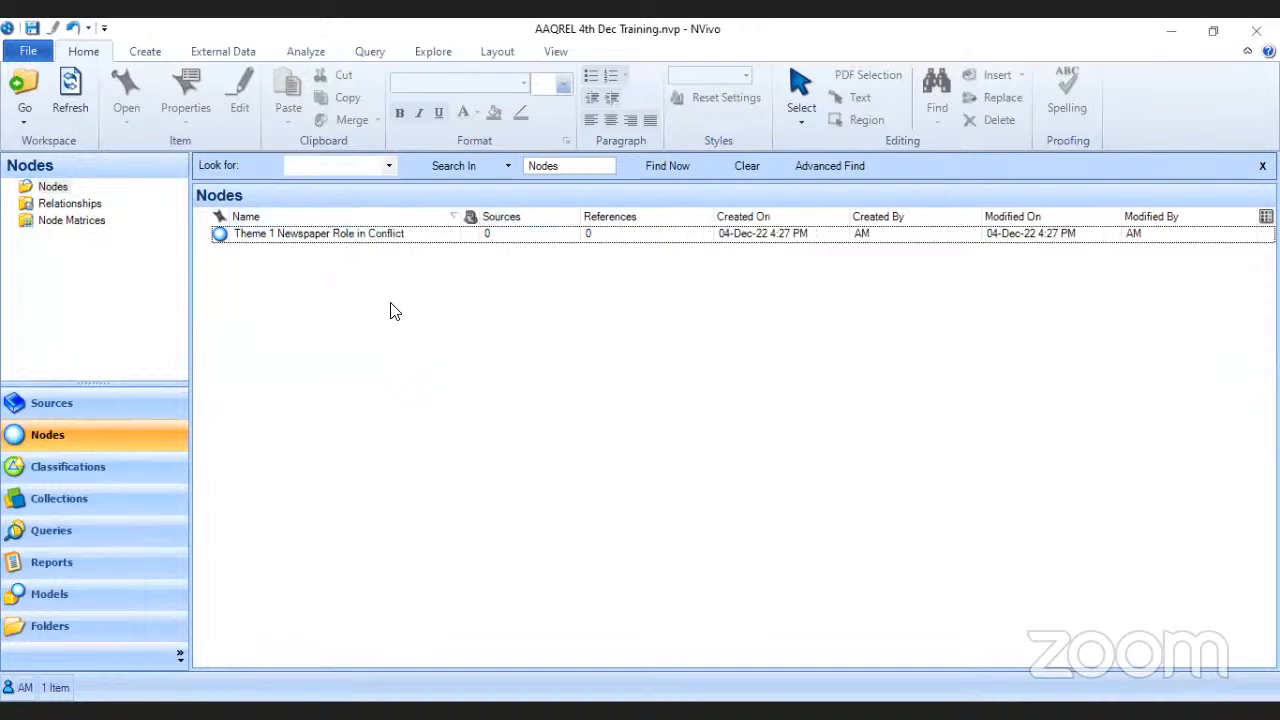
Step: Create a second top-level node named "Theme 2 Possible solutions to ethnic conflict"
right_click(349, 354)
left_click(410, 364)
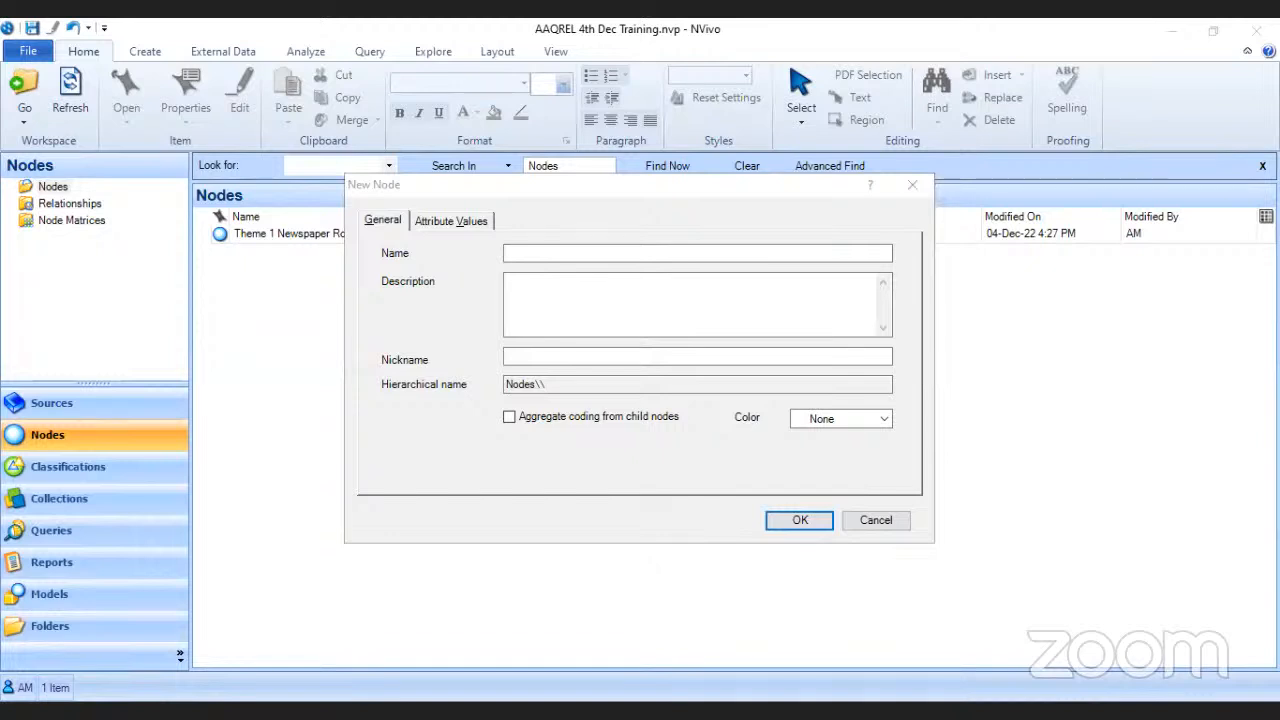
type("Theme 2 Possible solutions for ethnic conflict")
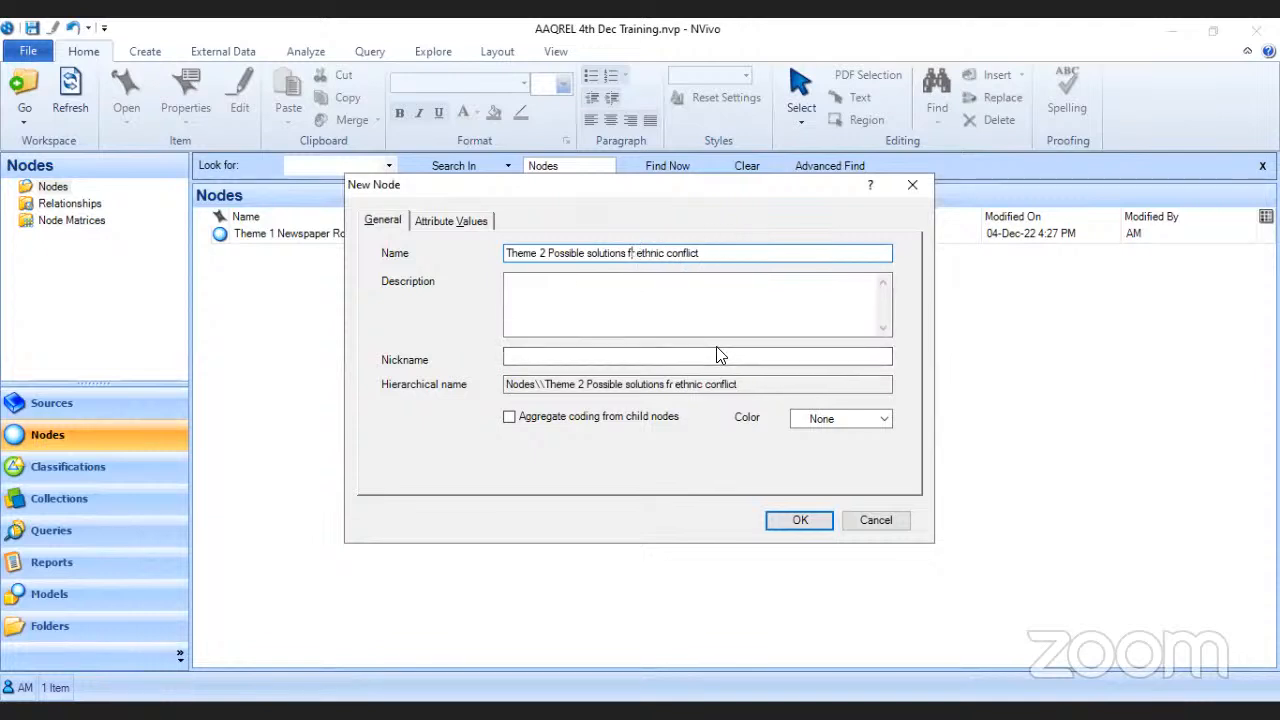
key("Delete")
key("Delete")
key("Delete")
key("Delete")
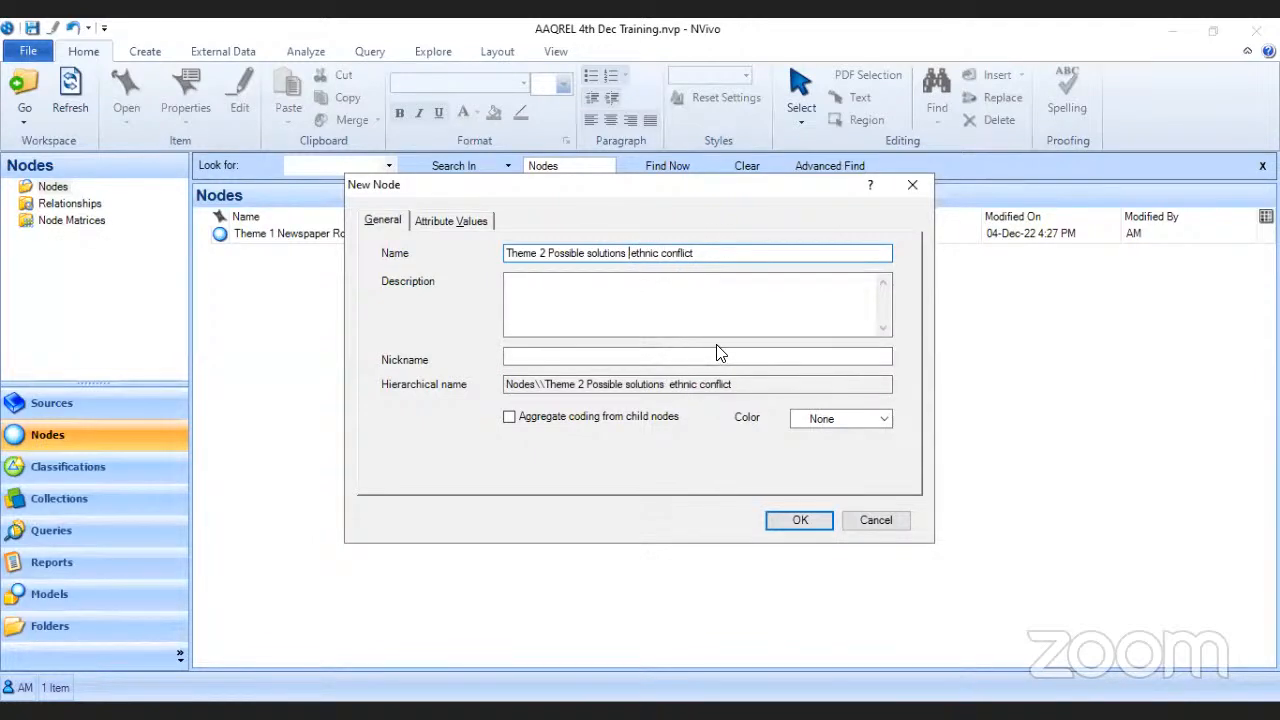
type("to")
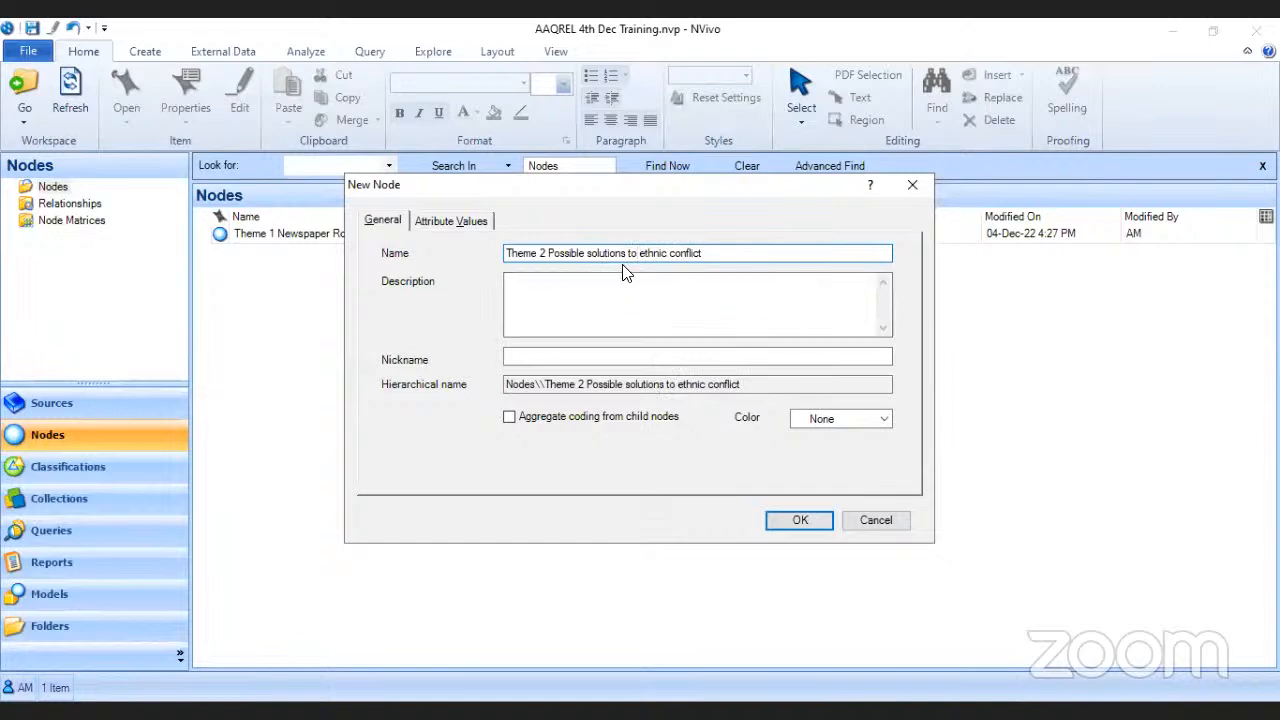
left_click(800, 521)
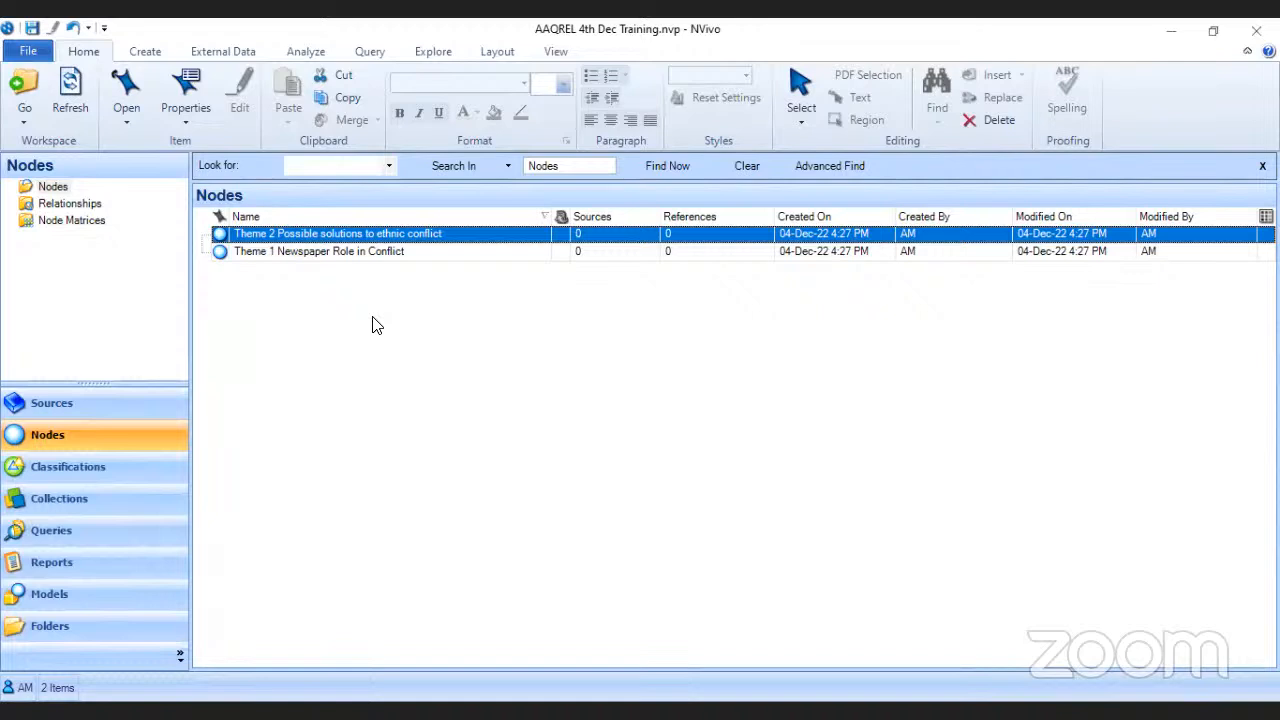
Step: Add a child node named "Sub-theme Sensational reporting" under Theme 1 Newspaper Role in Conflict
left_click(306, 252)
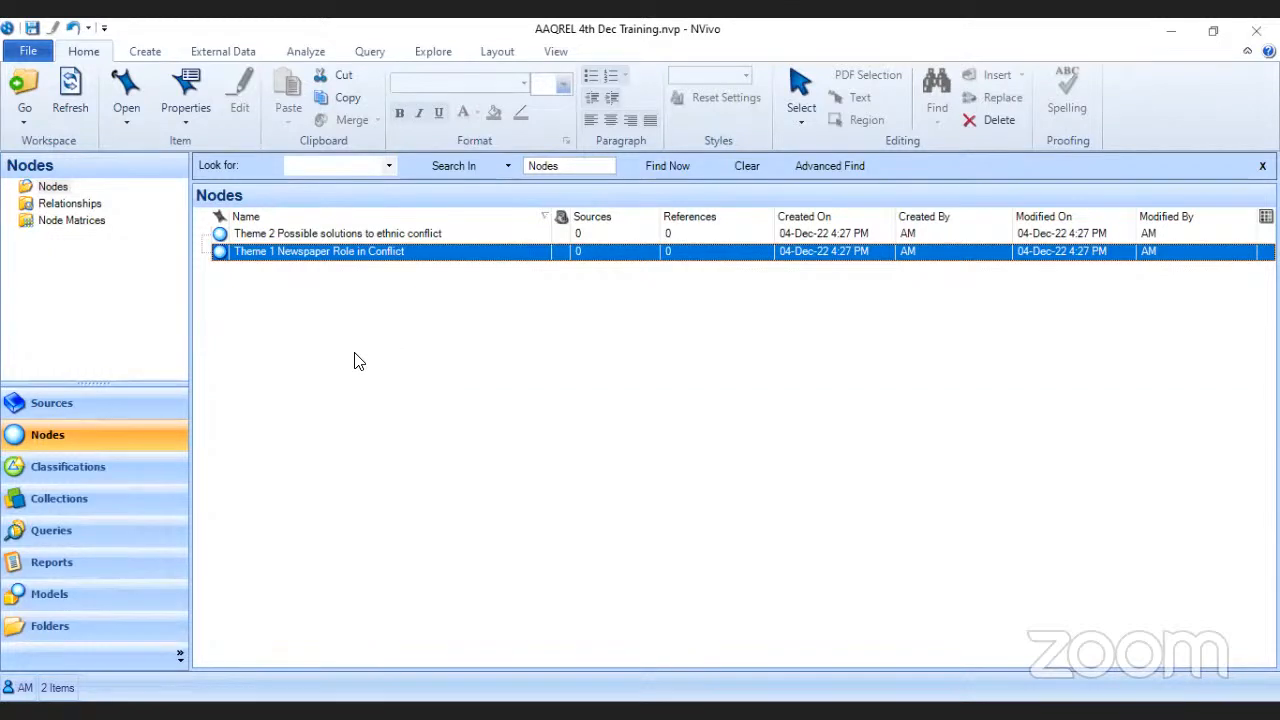
right_click(317, 259)
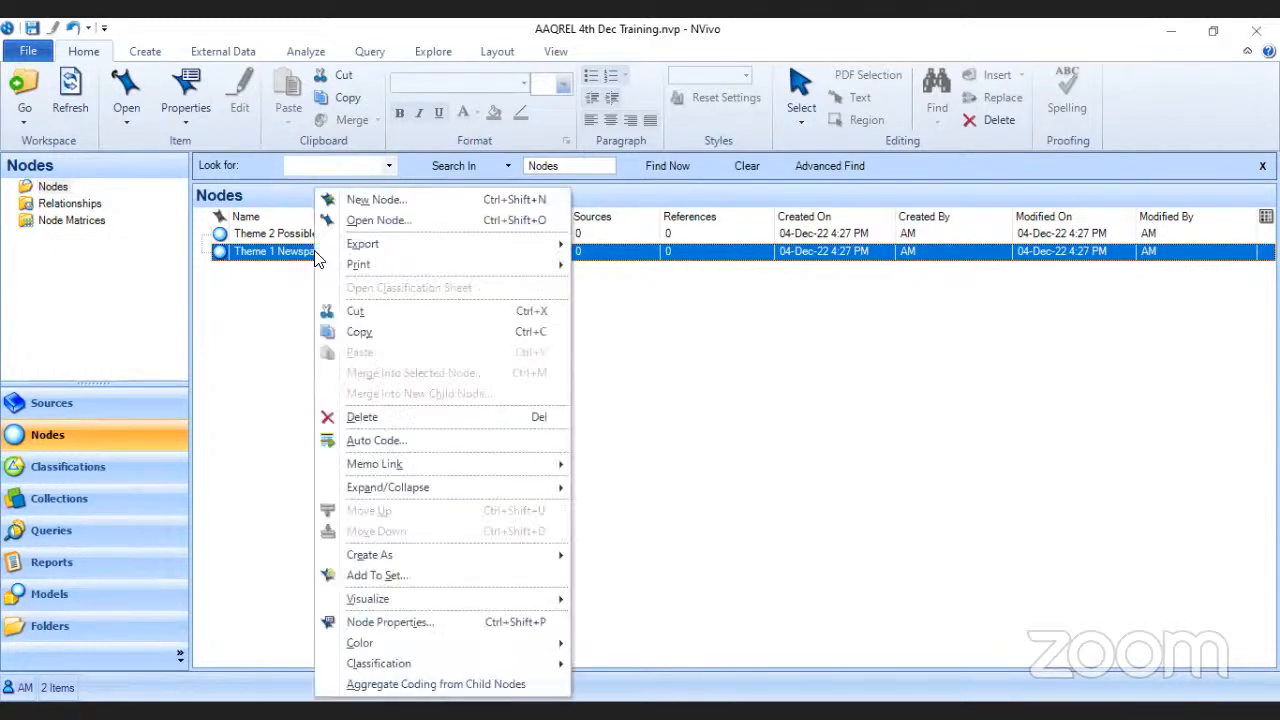
left_click(377, 200)
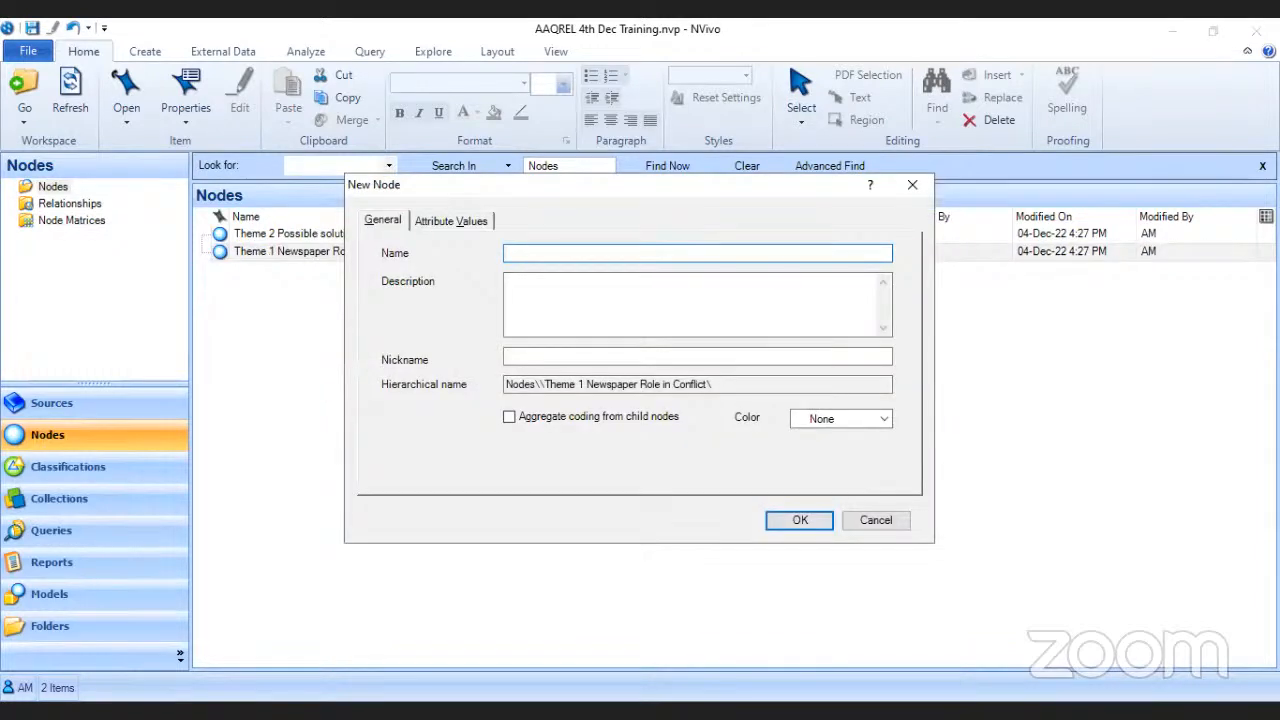
key("alt+Tab")
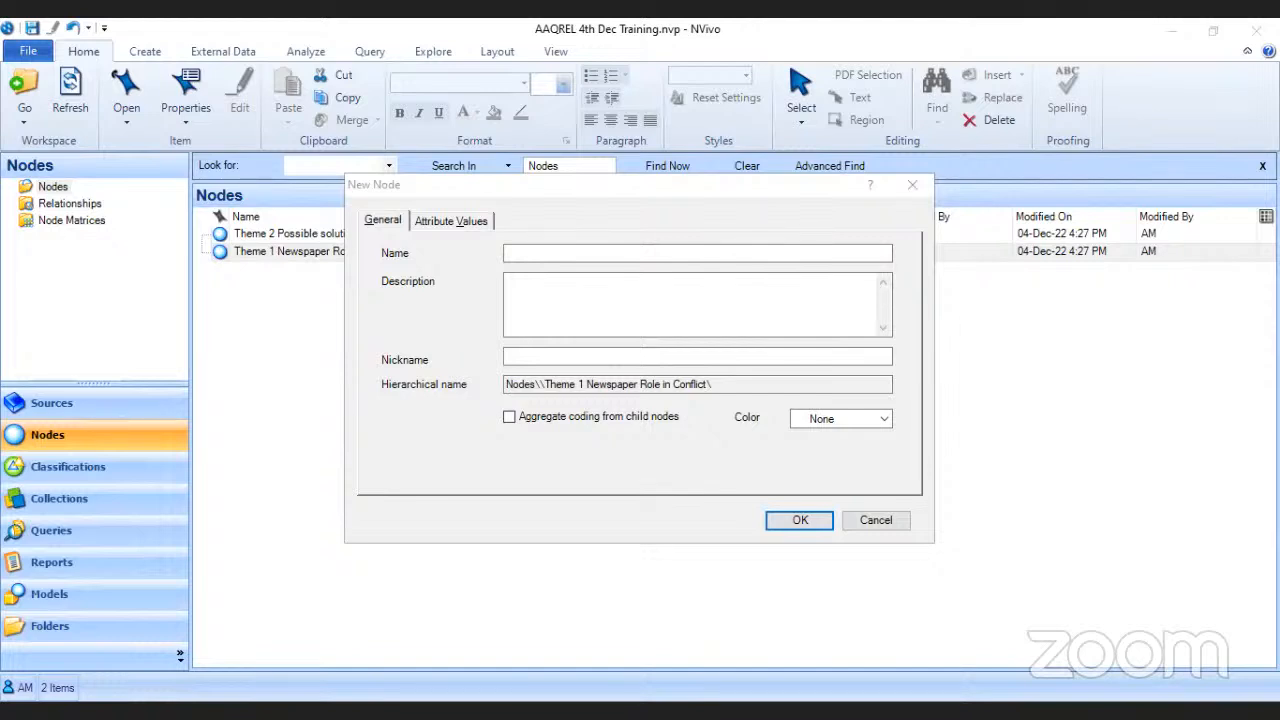
left_click(583, 254)
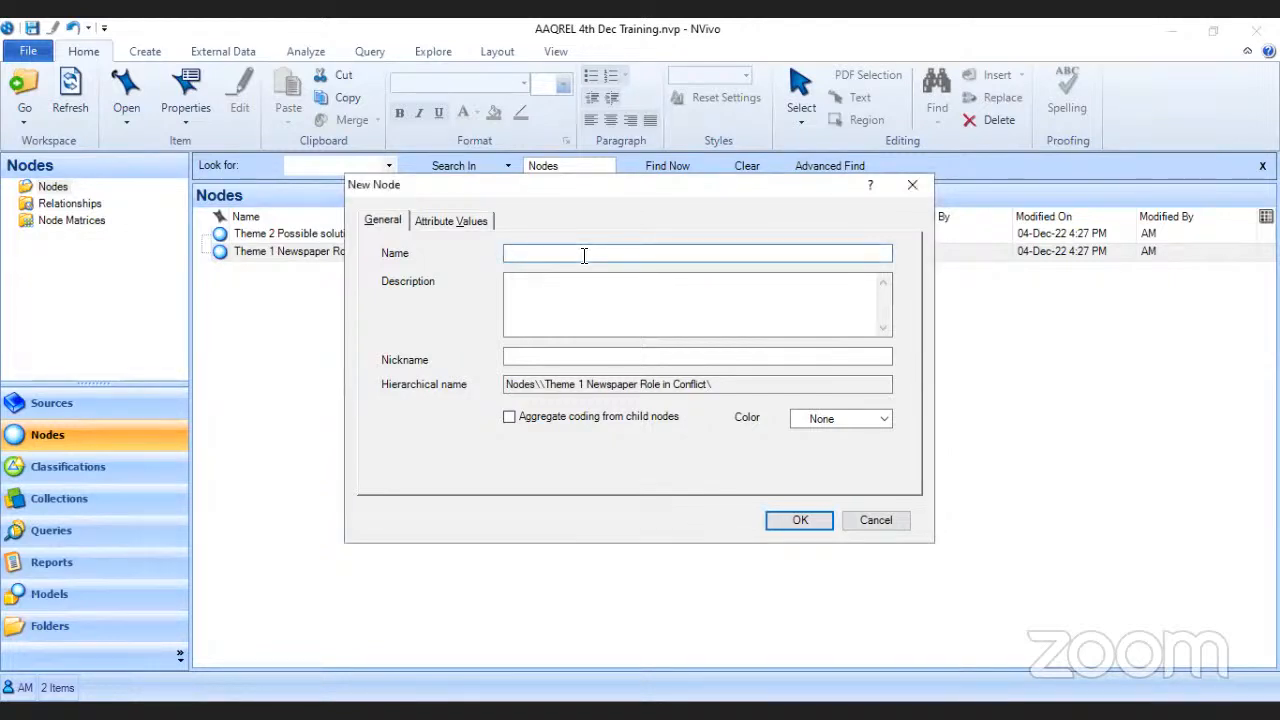
type("Sub-theme\tSensational reporting")
left_click(562, 253)
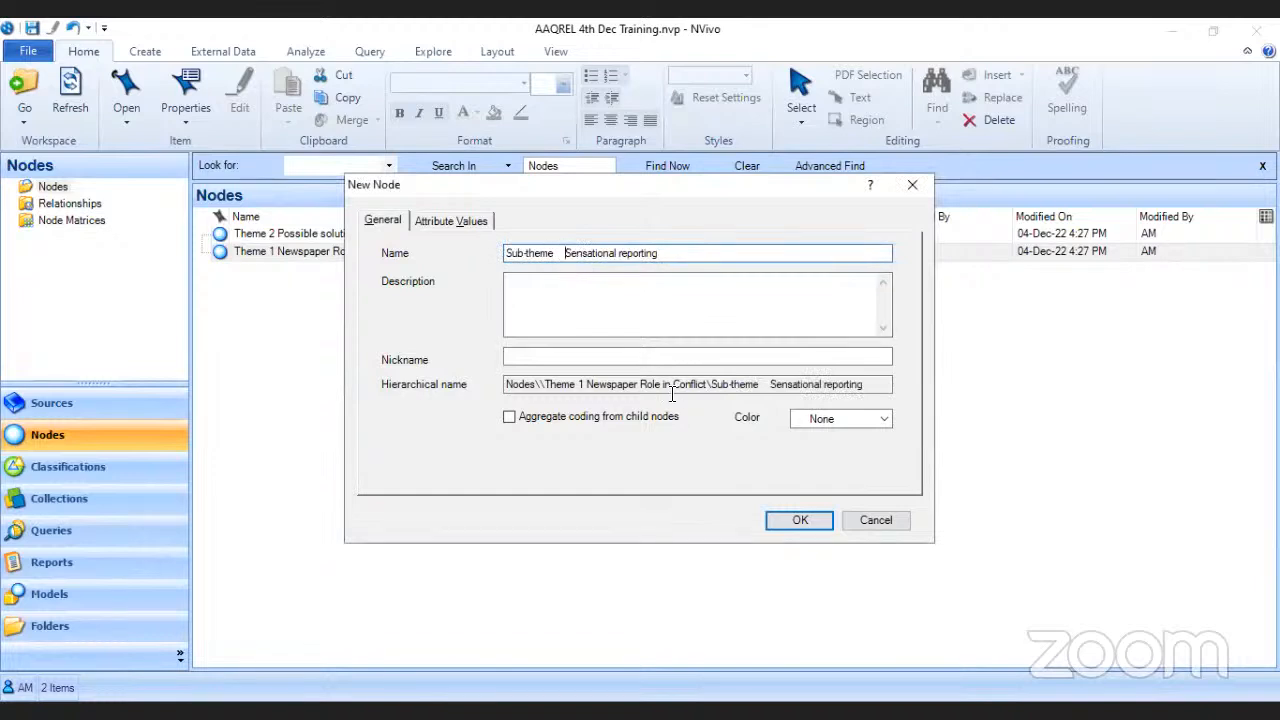
key("BackSpace")
key("BackSpace")
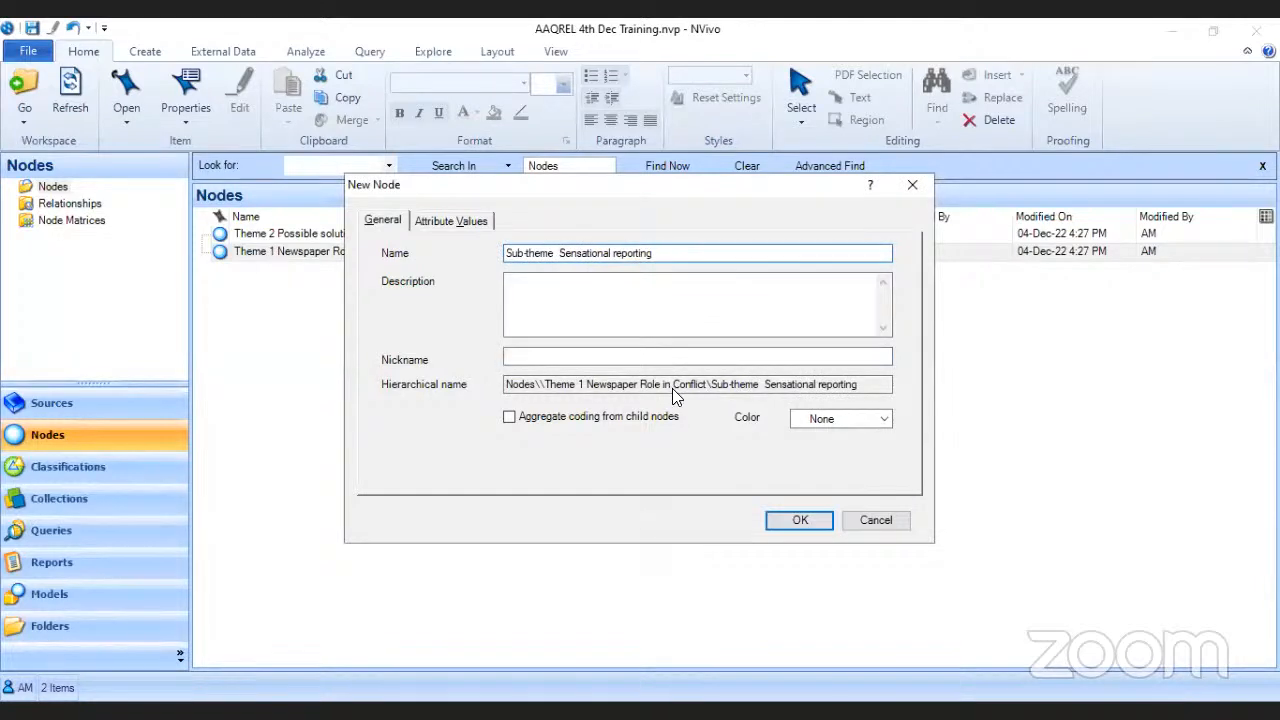
left_click(800, 521)
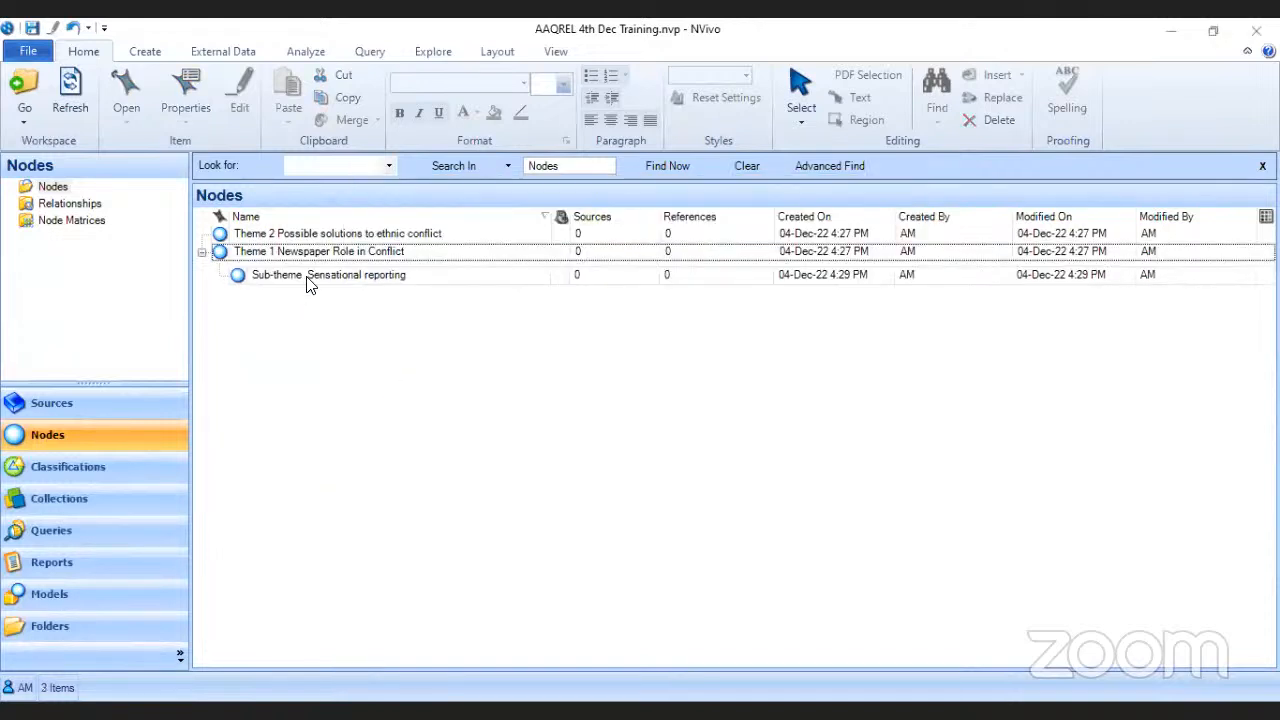
Step: Add a child node named "Sub theme Professionalism in newspapers framing" under Theme 2 Possible solutions to ethnic conflict
left_click(325, 279)
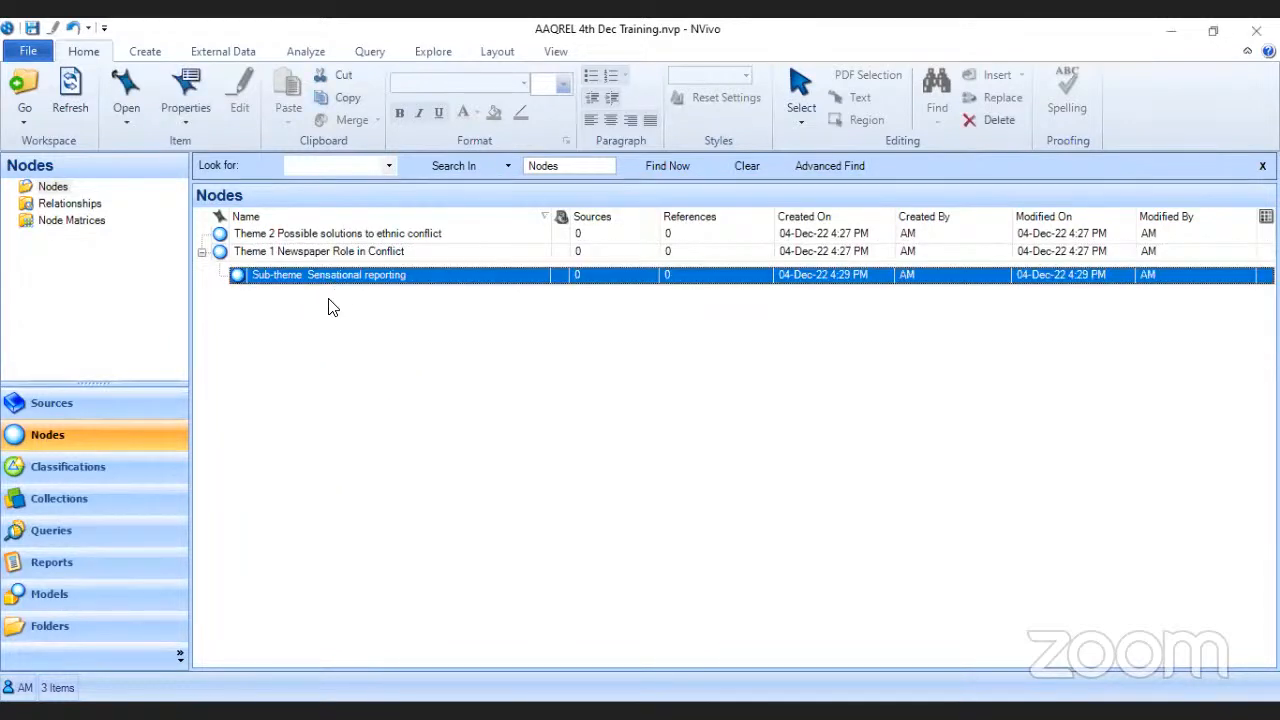
left_click(330, 254)
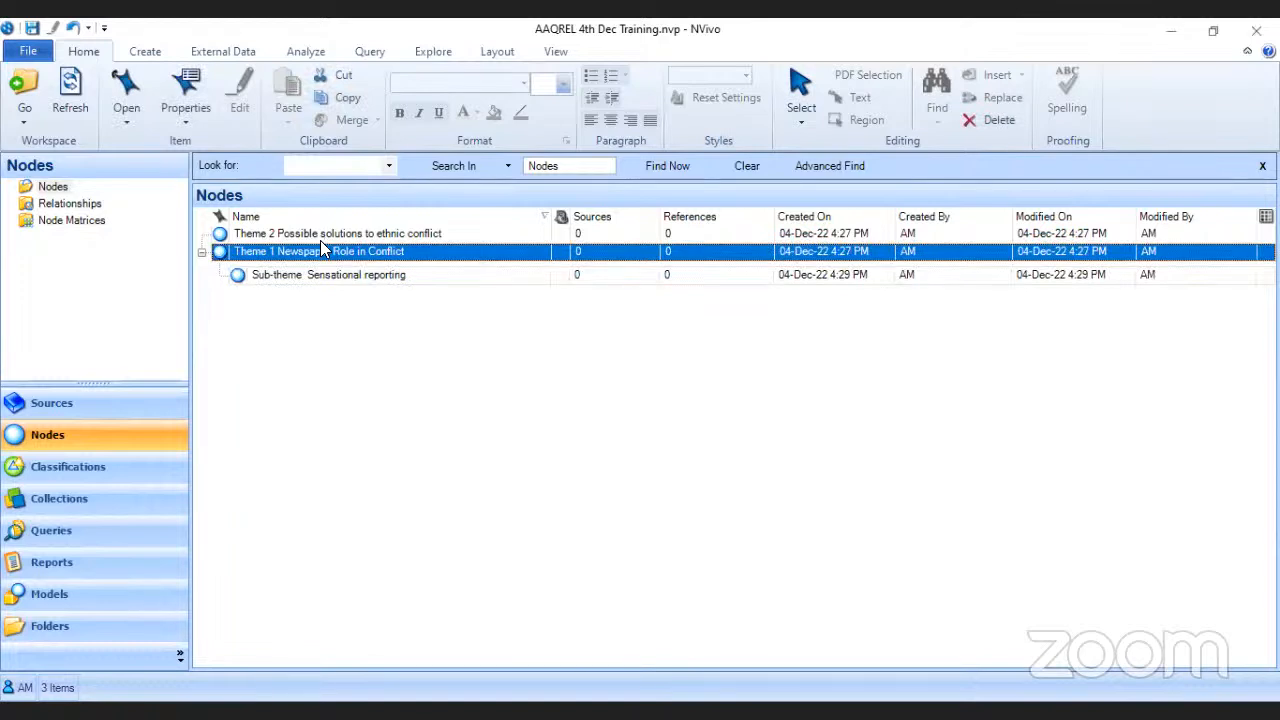
left_click(320, 232)
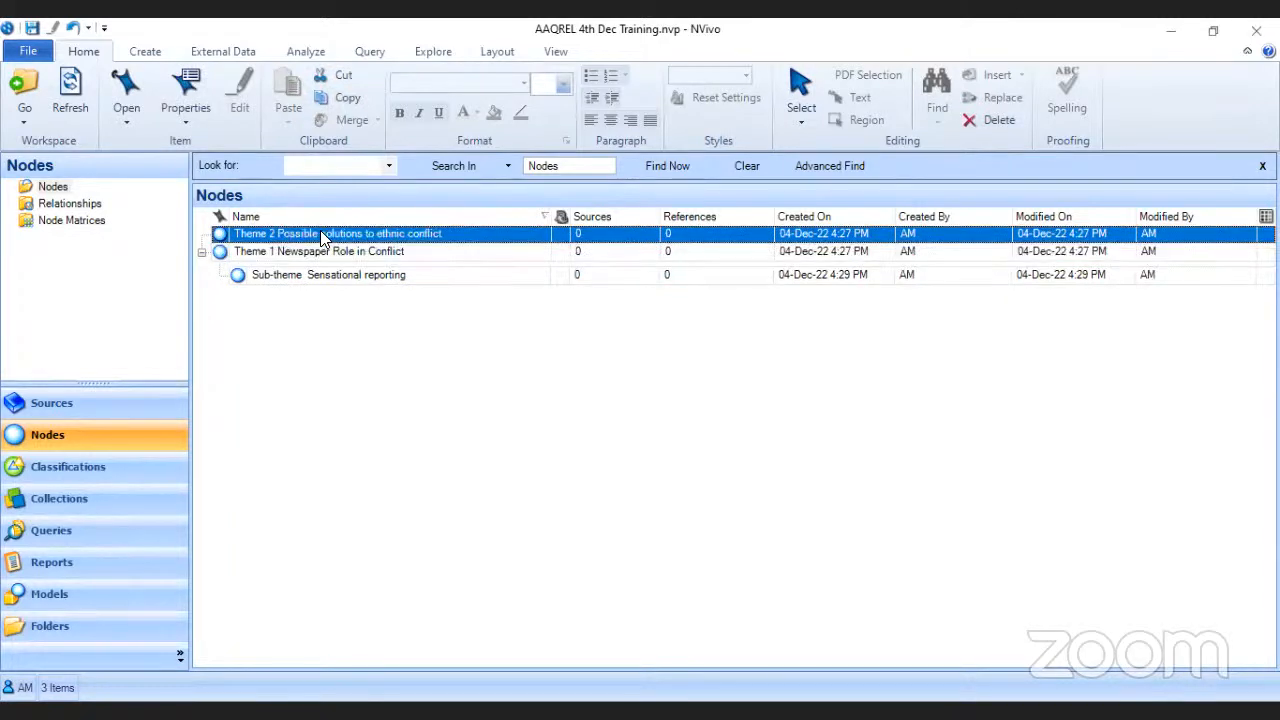
right_click(321, 236)
left_click(381, 200)
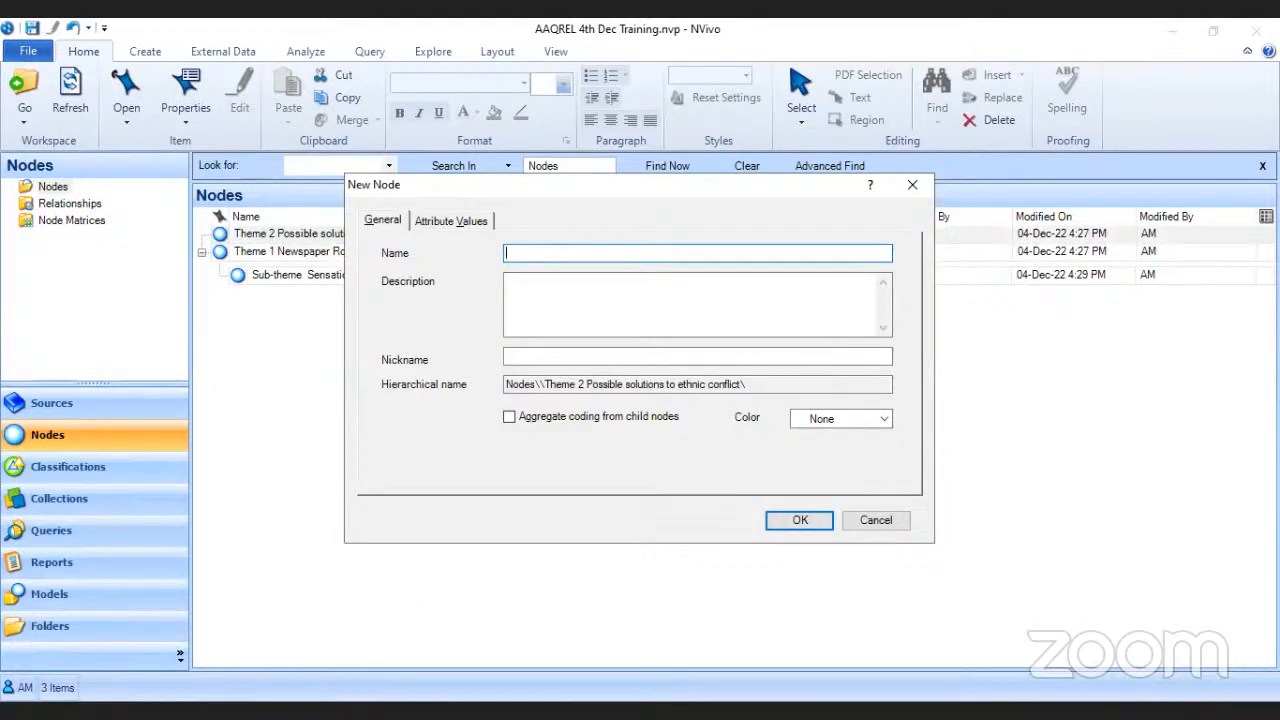
key("alt+Tab")
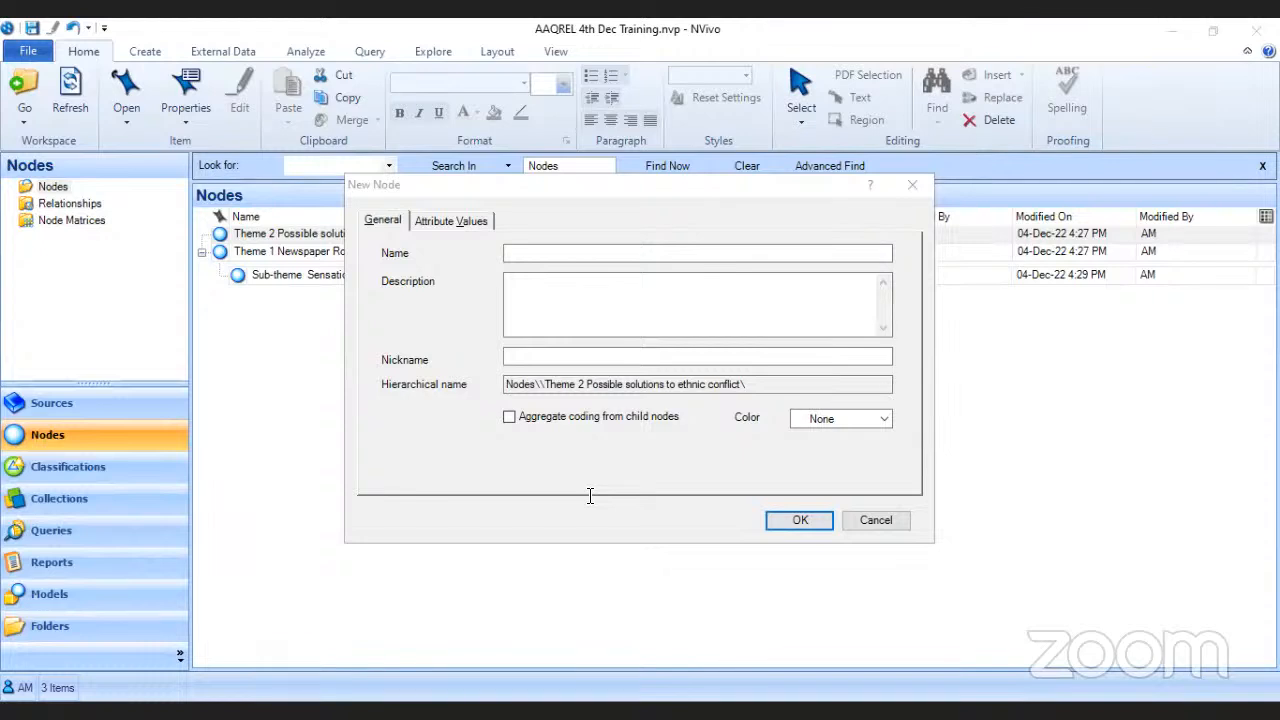
left_click(537, 253)
type("Professionalism in newspapers framing")
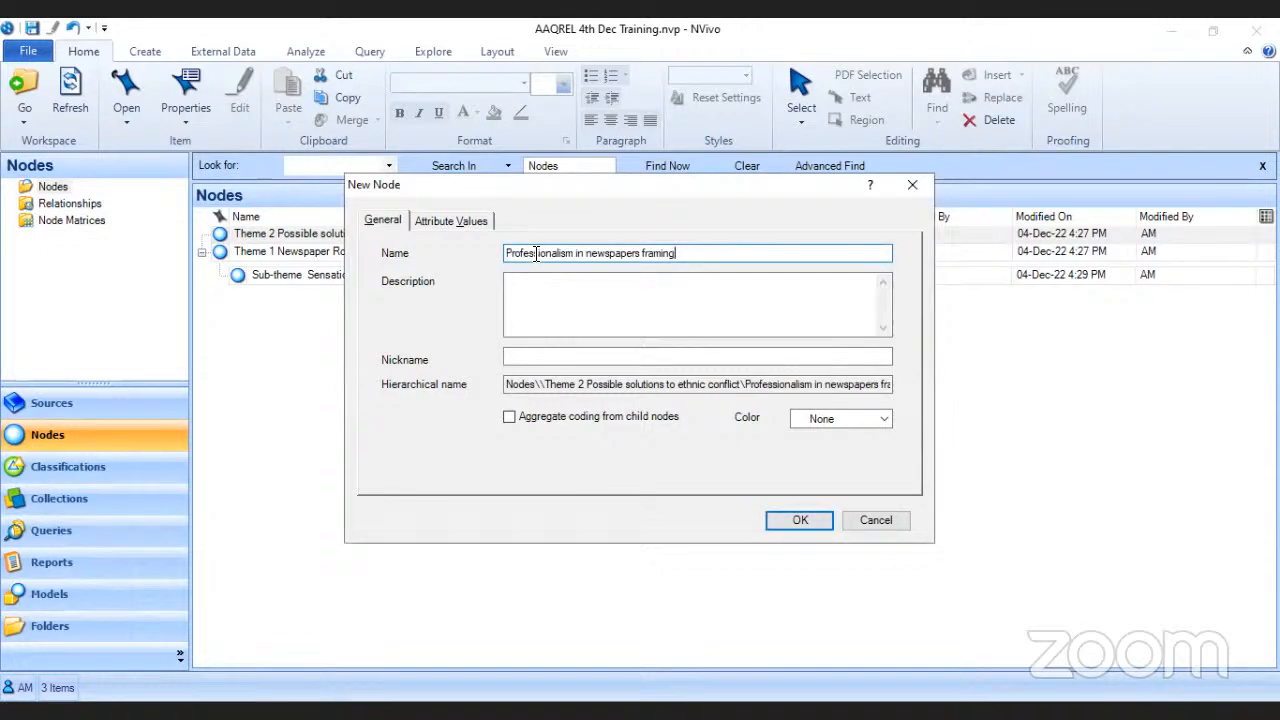
left_click(508, 253)
type("Sub th")
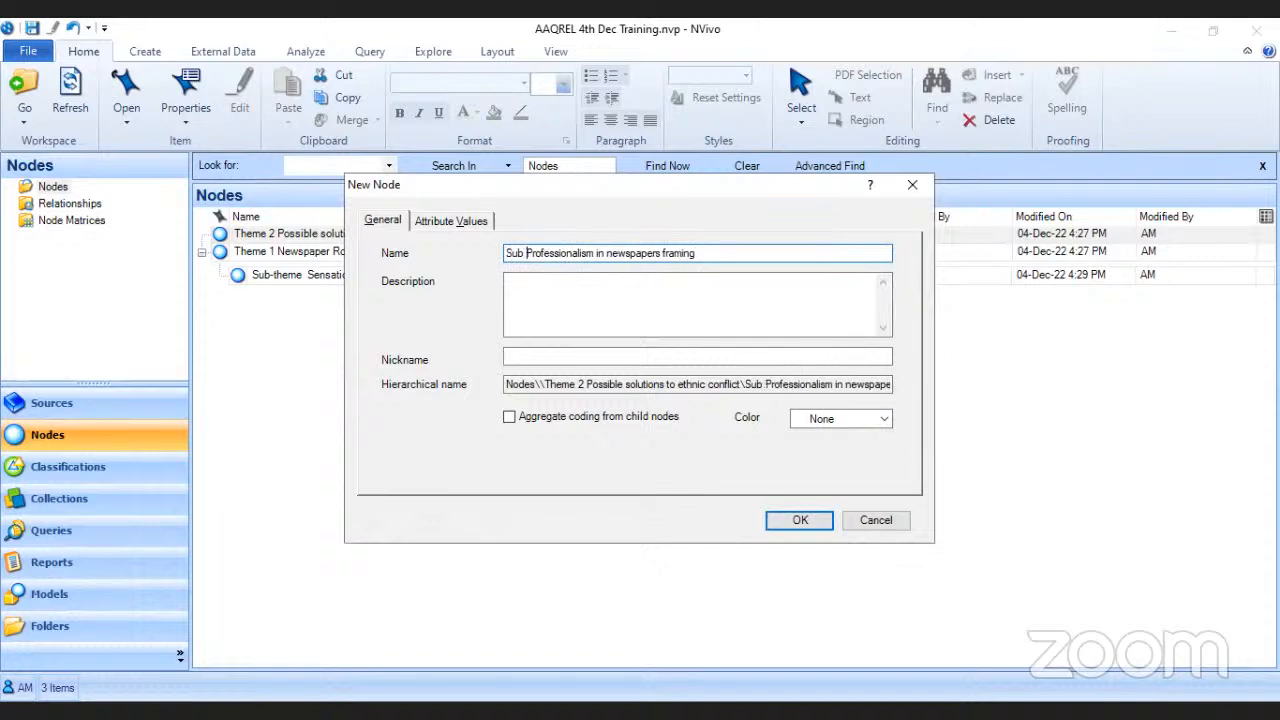
type("eme")
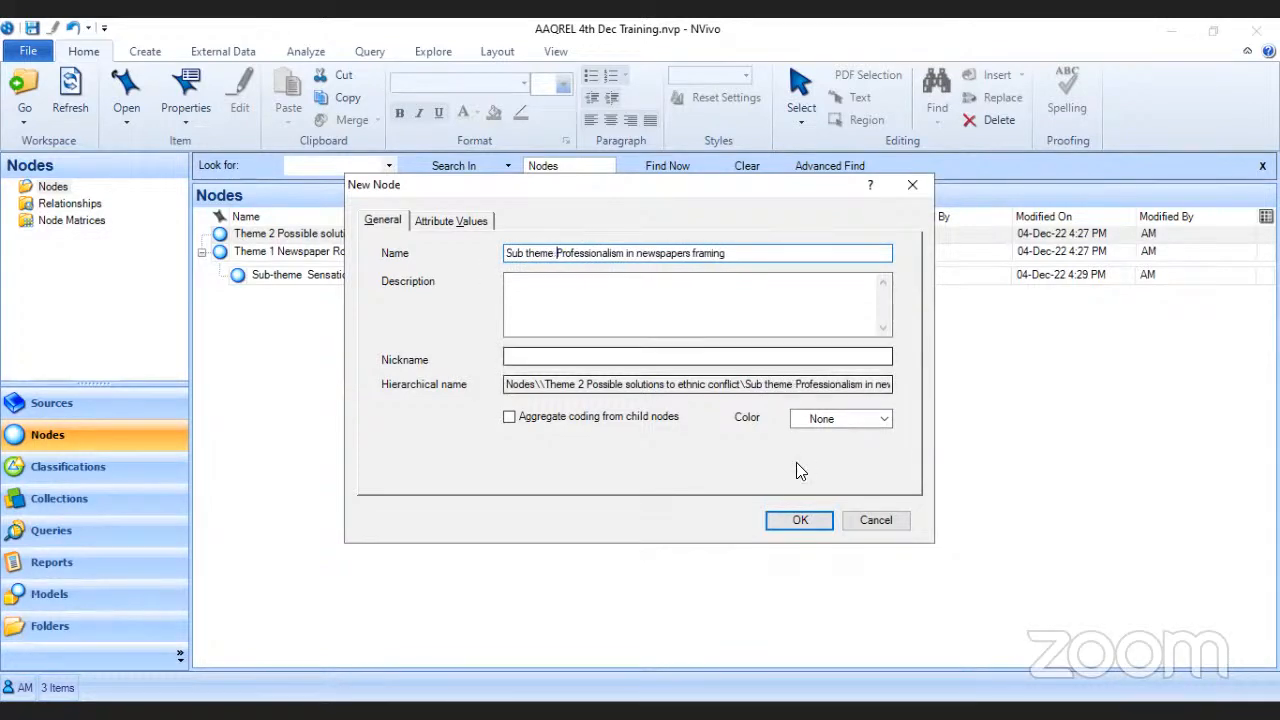
left_click(795, 527)
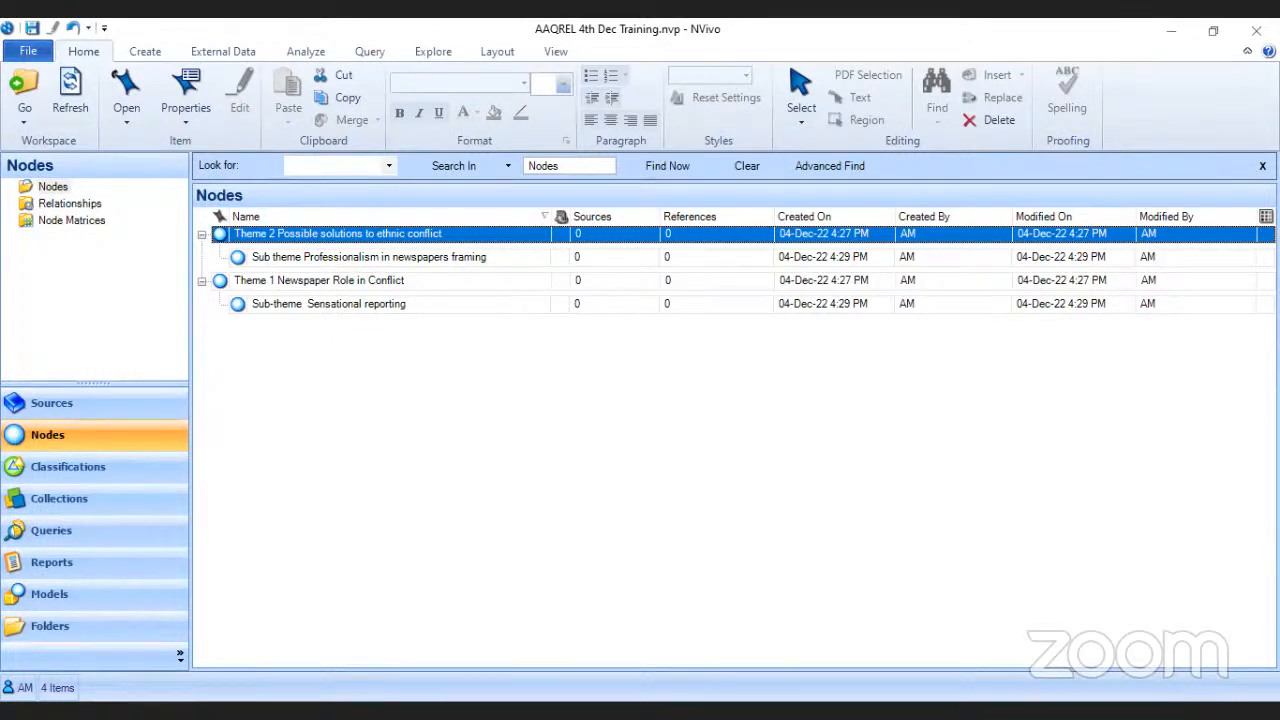
Step: Add another child node under Theme 1 Newspaper Role in Conflict, named "Sub-theme Conflict of interests"
key("alt+Tab")
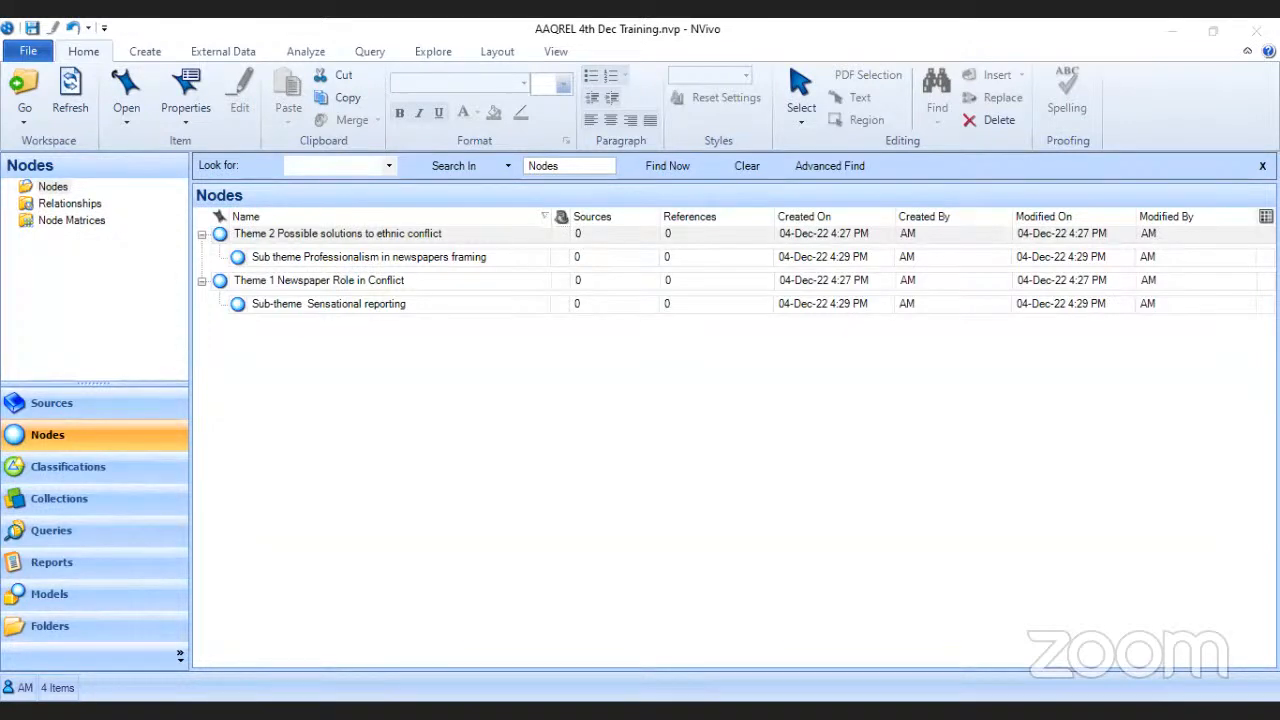
left_click(352, 300)
left_click(342, 280)
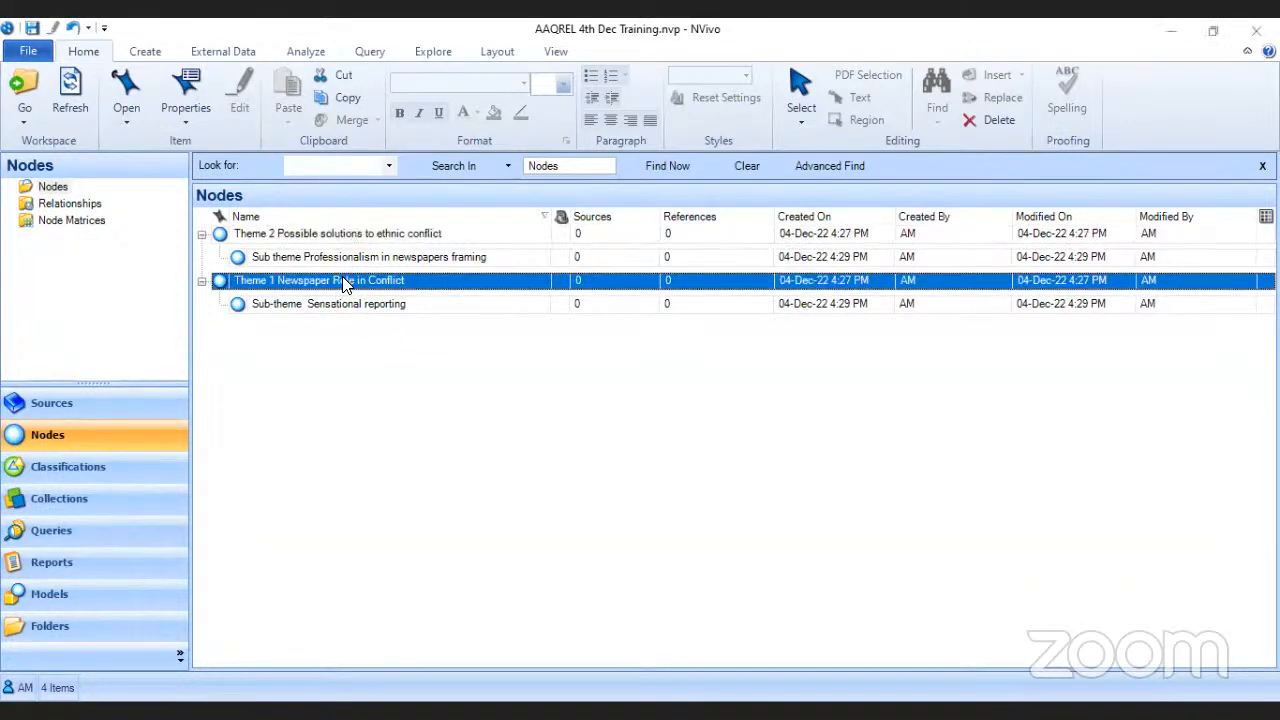
right_click(342, 279)
left_click(416, 201)
type("Sub-theme:  Conflict of interests")
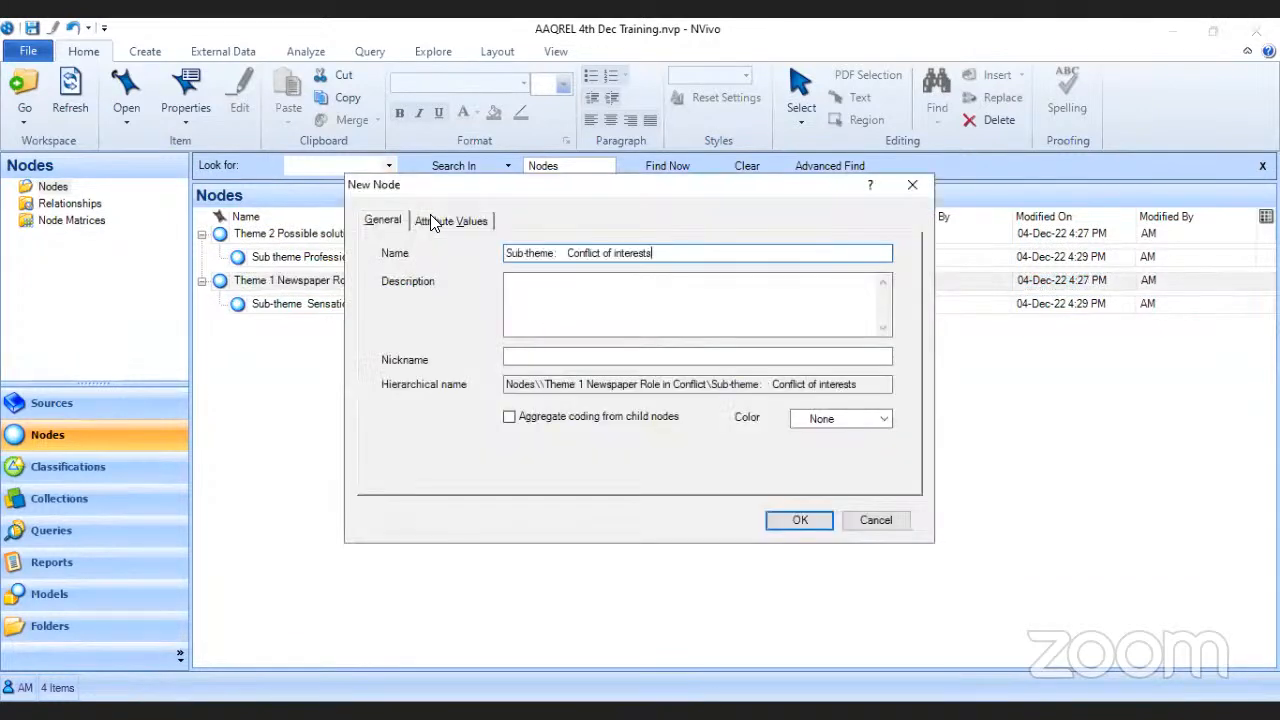
left_click(560, 253)
key("BackSpace")
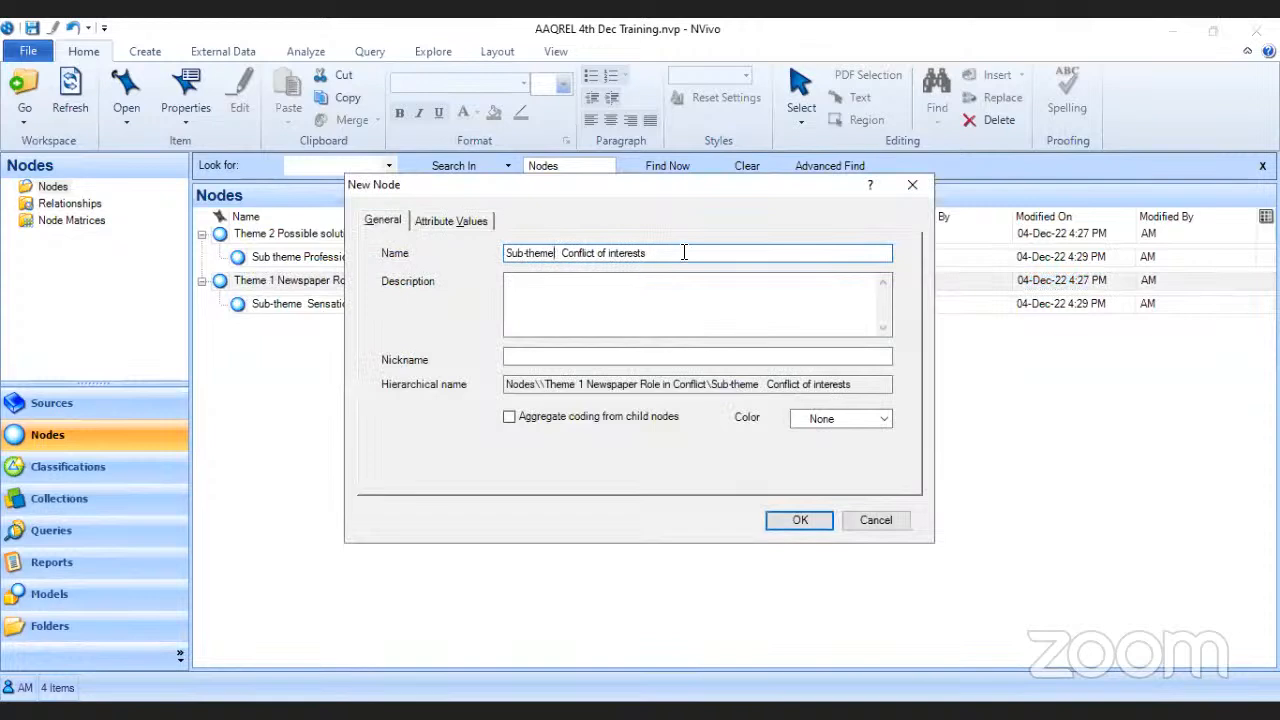
key("Delete")
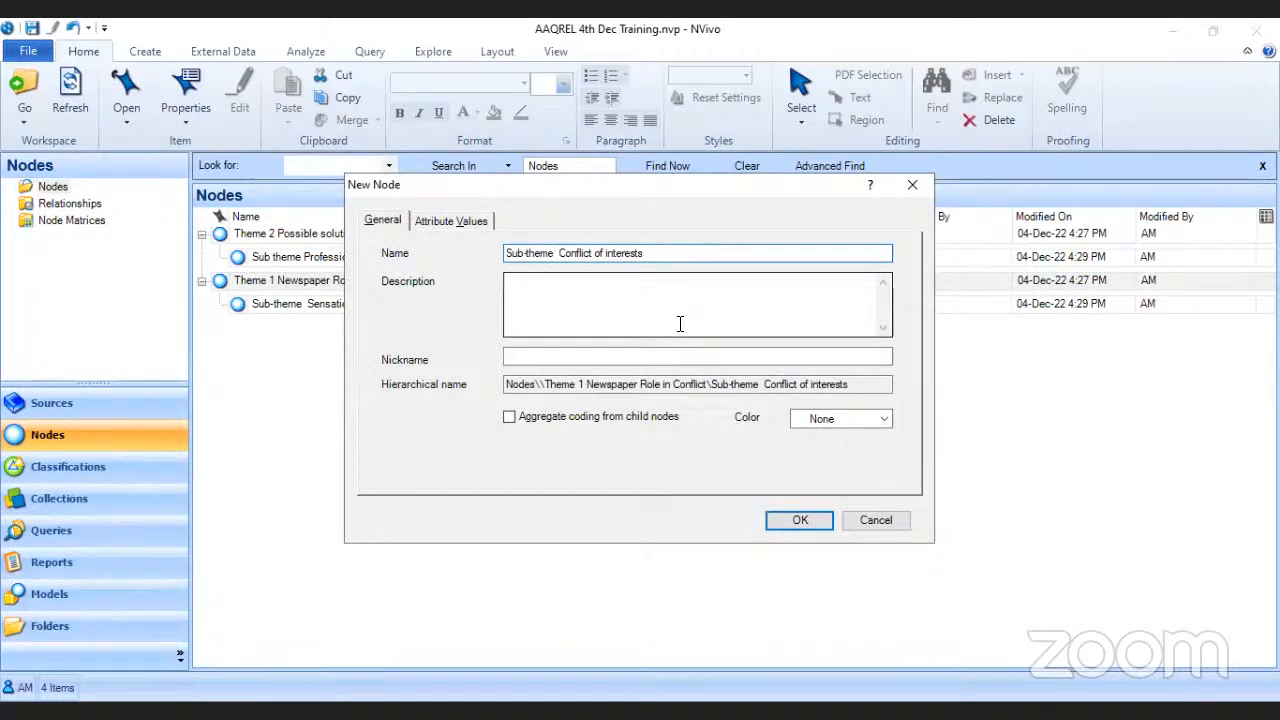
left_click(782, 521)
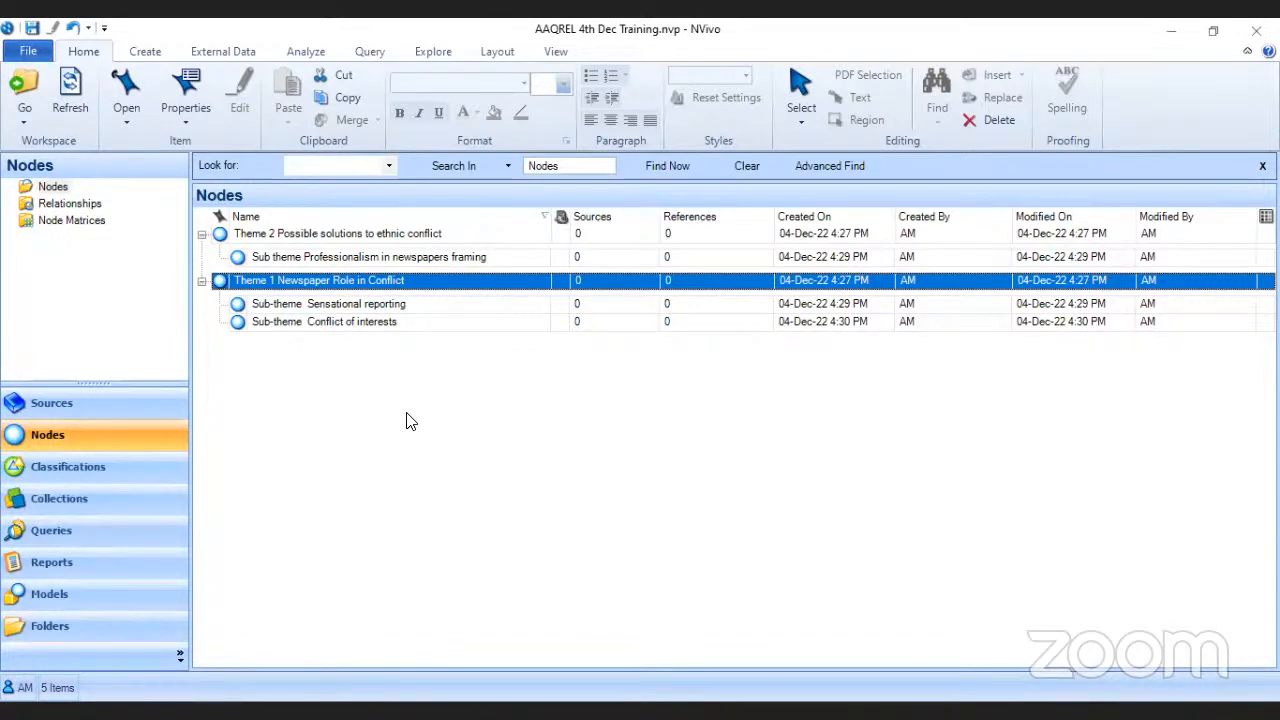
Step: Add another child node under Theme 2 Possible solutions to ethnic conflict, named "Sub-theme 2 Govt. regulations"
left_click(336, 236)
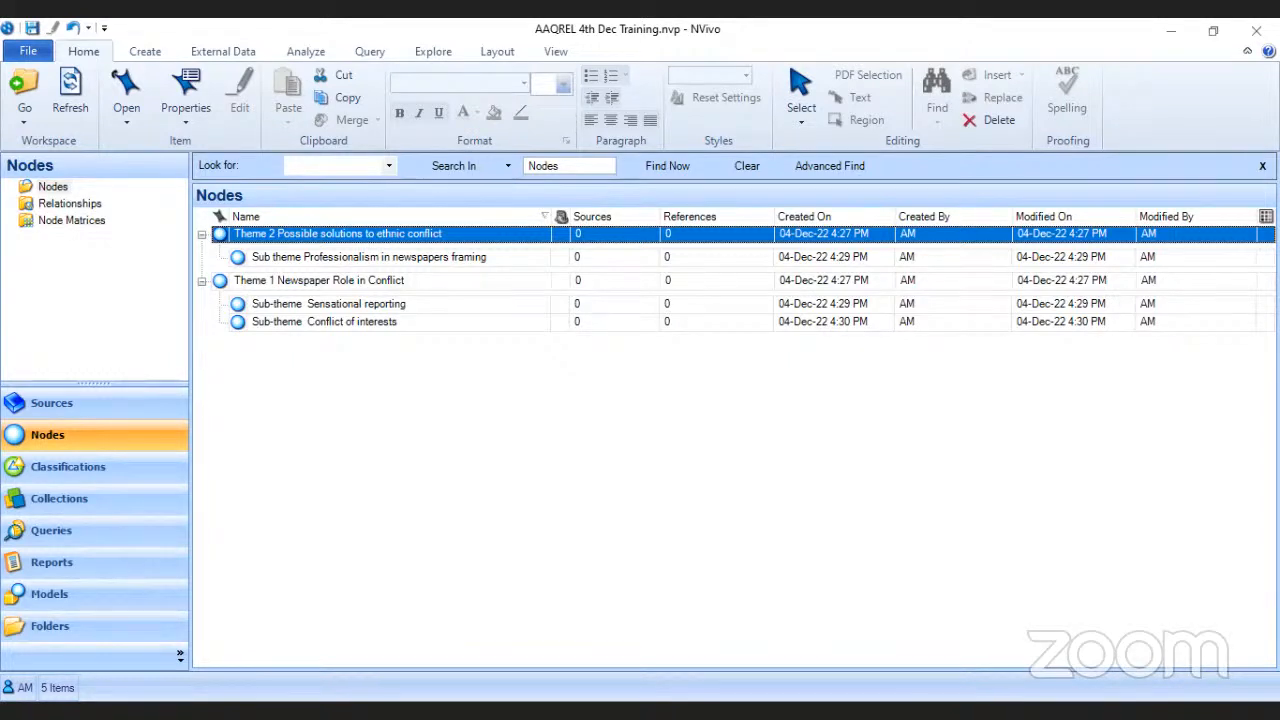
key("alt+Tab")
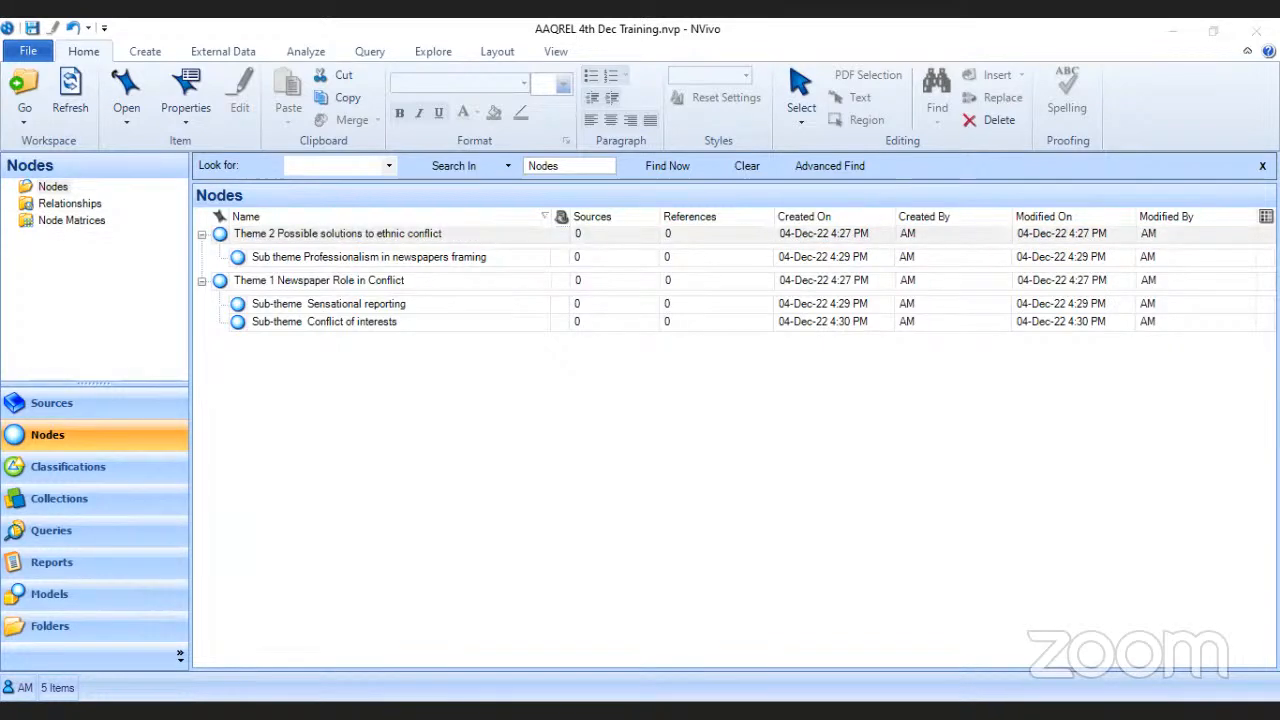
right_click(326, 234)
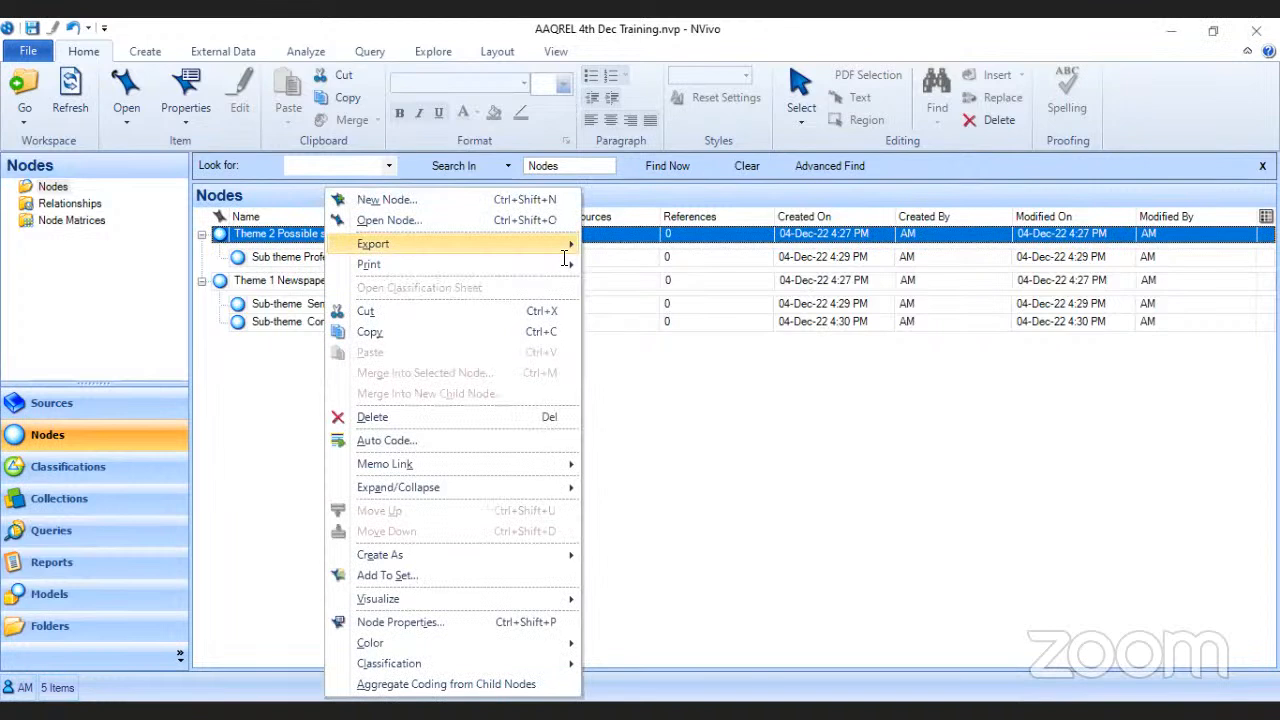
left_click(590, 286)
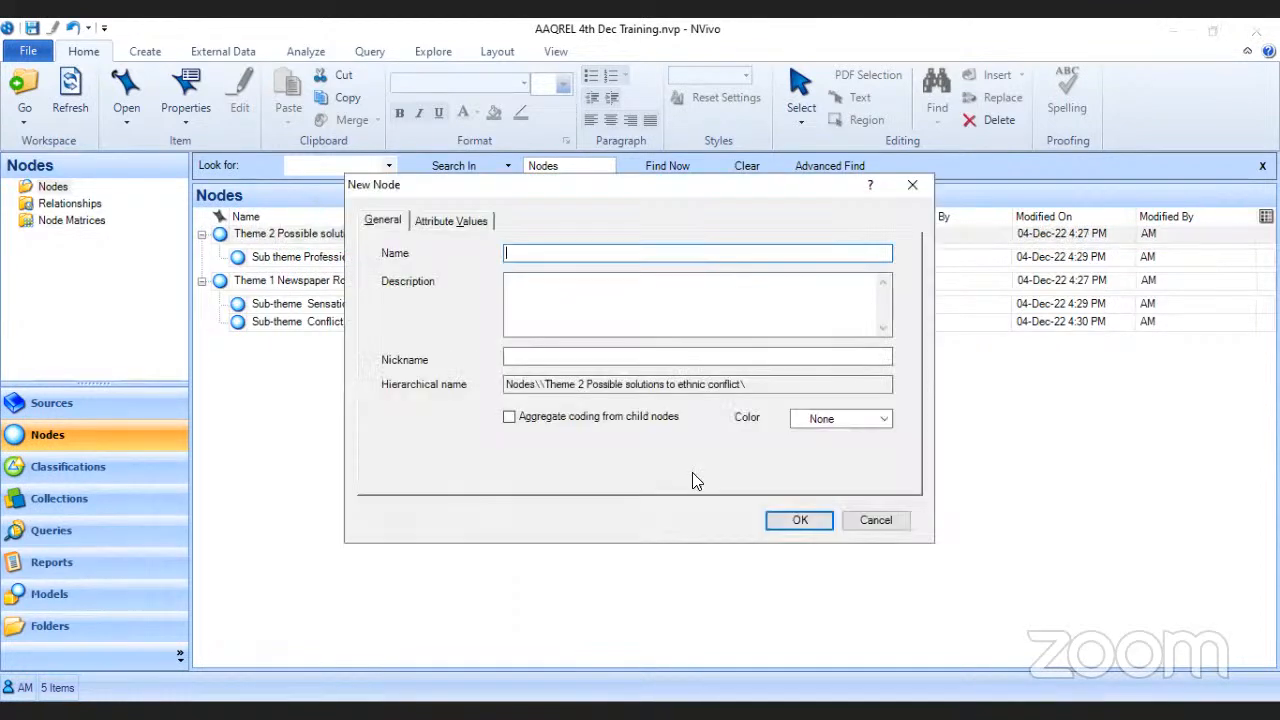
type("Sub-theme 2  Govt. regulations")
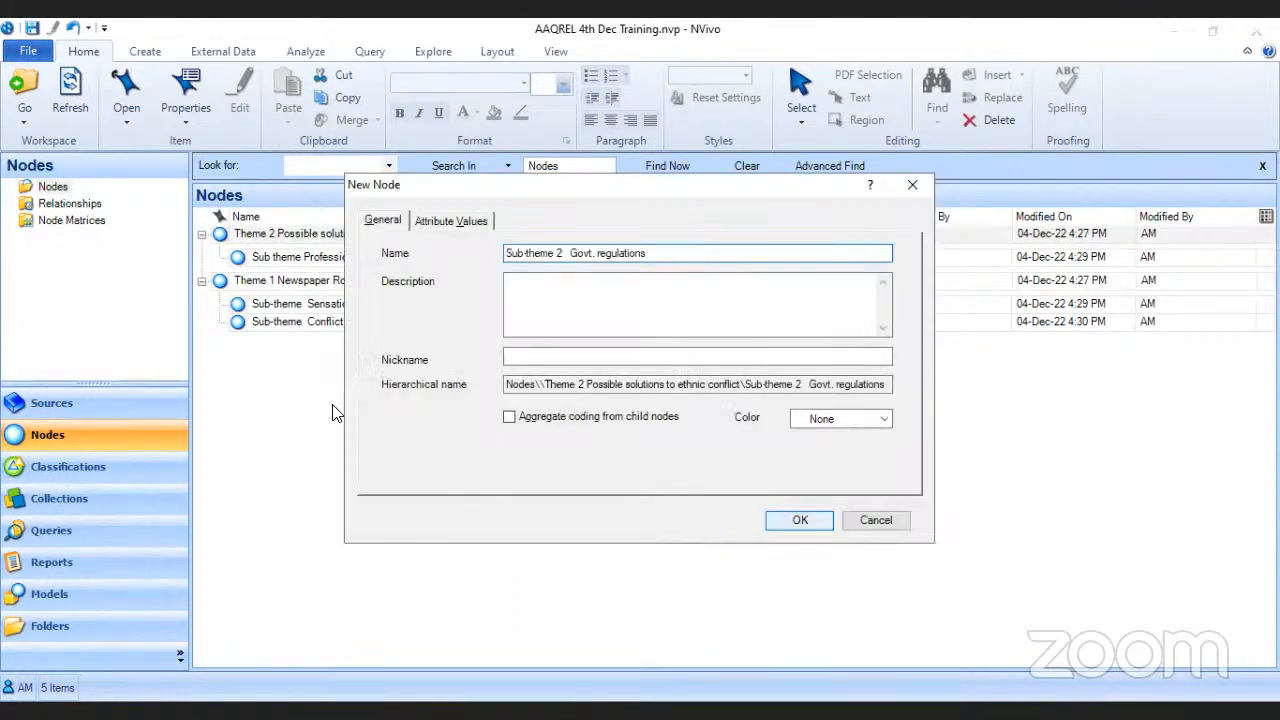
key("Return")
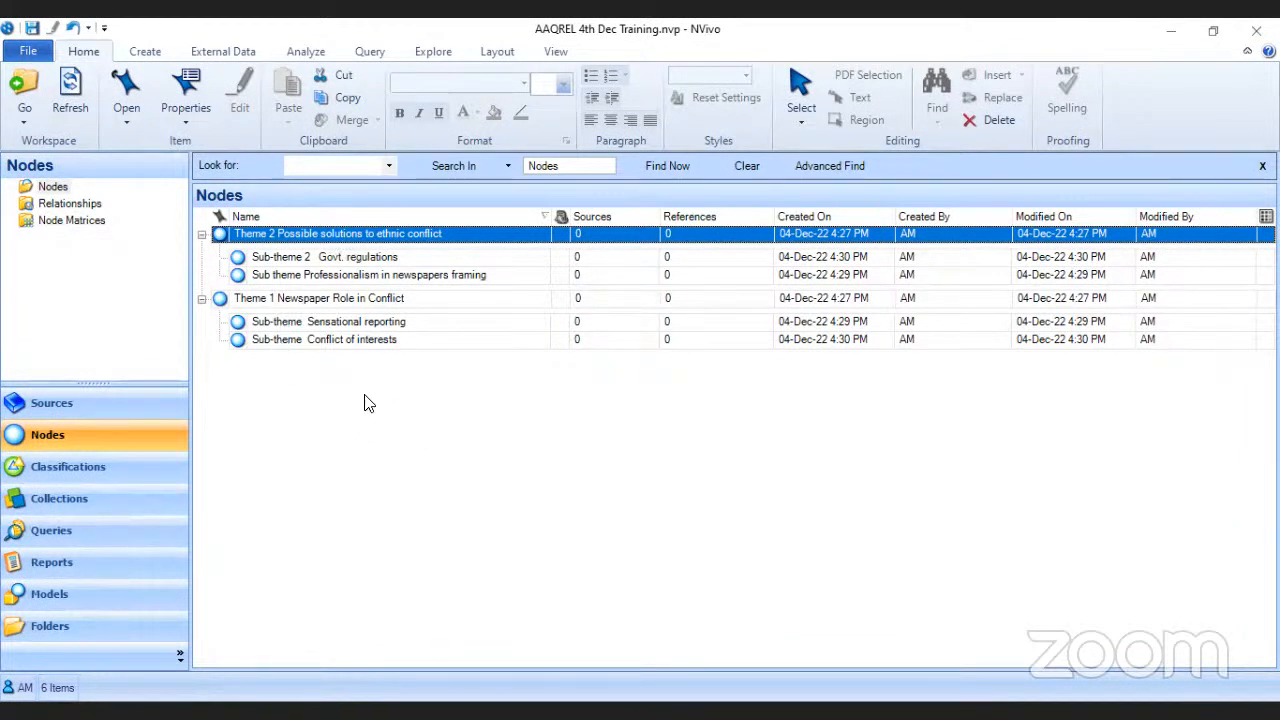
Step: Collapse the Theme 2 node and add a child node named "Exaggeration" under Sub-theme Sensational reporting
left_click(202, 235)
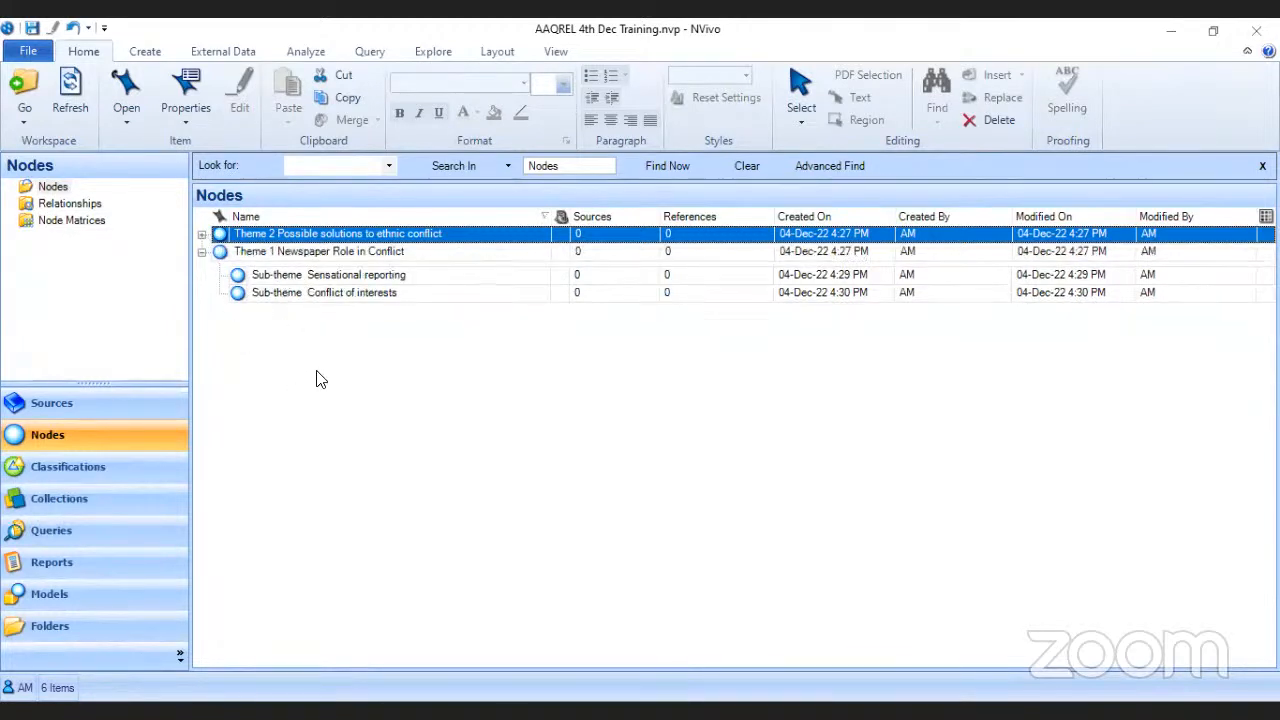
left_click(341, 281)
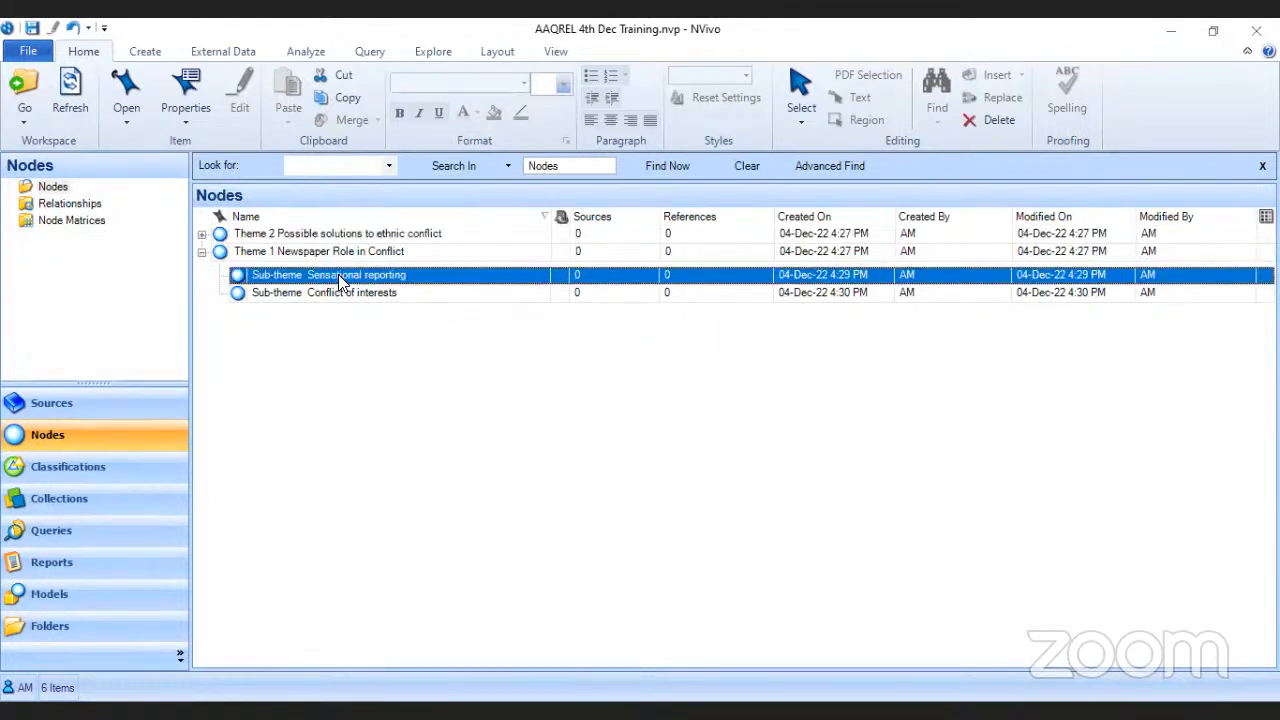
right_click(341, 281)
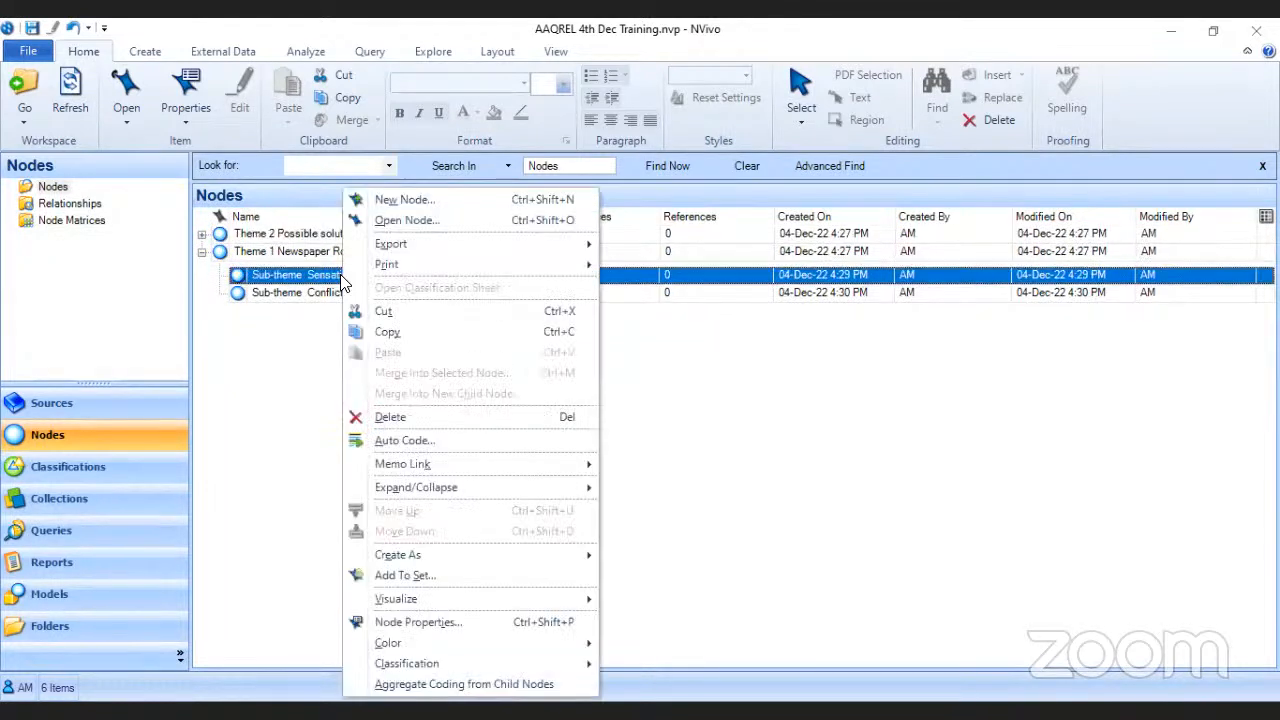
left_click(395, 200)
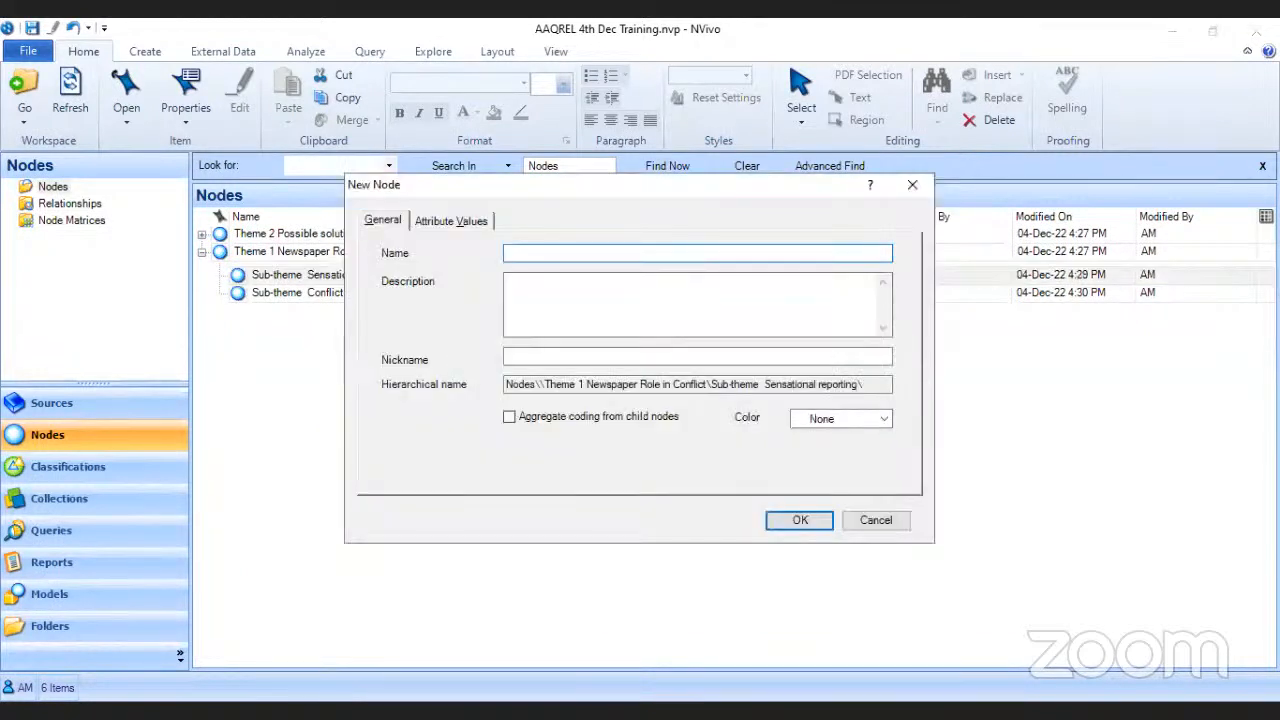
key("alt+Tab")
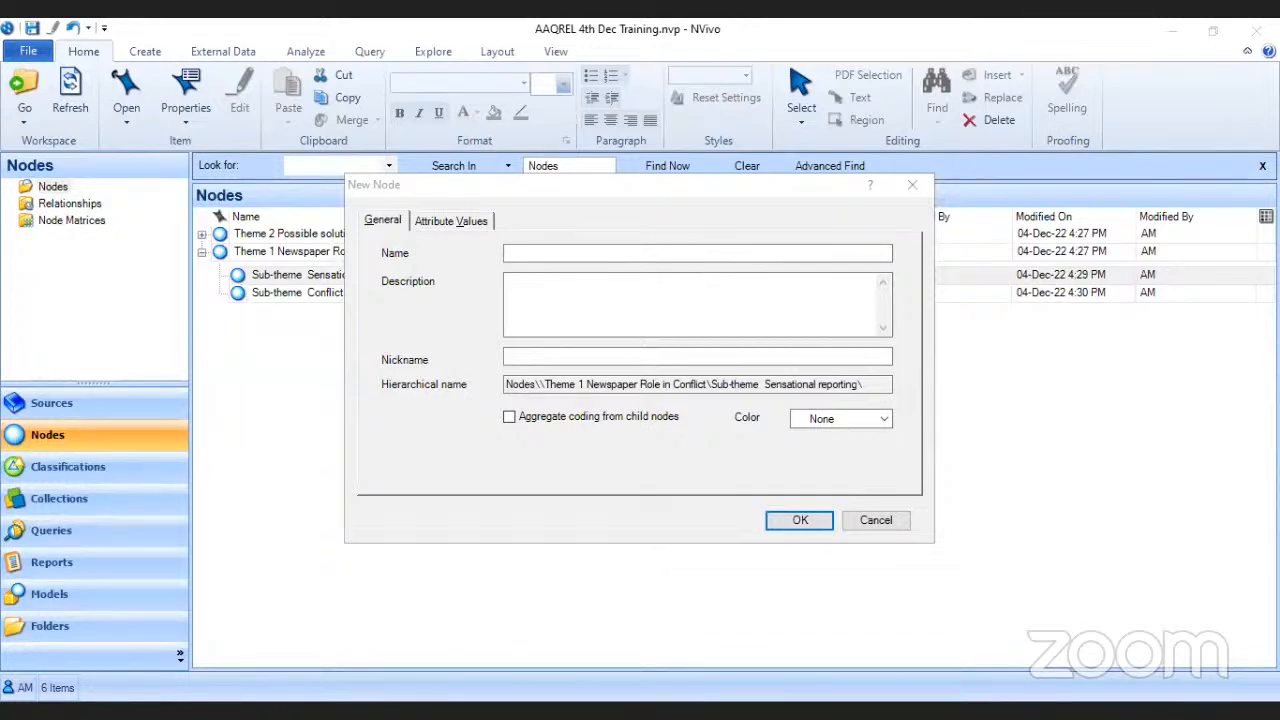
key("alt+Tab")
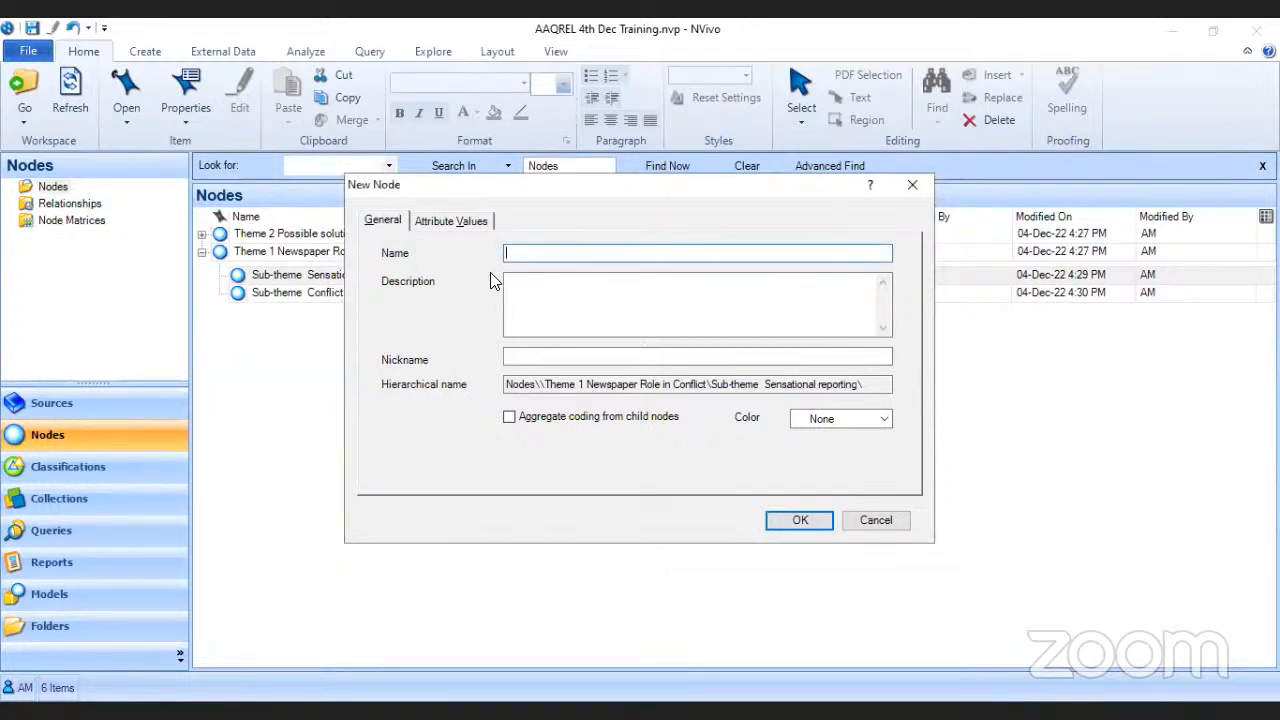
type("Exaggeration")
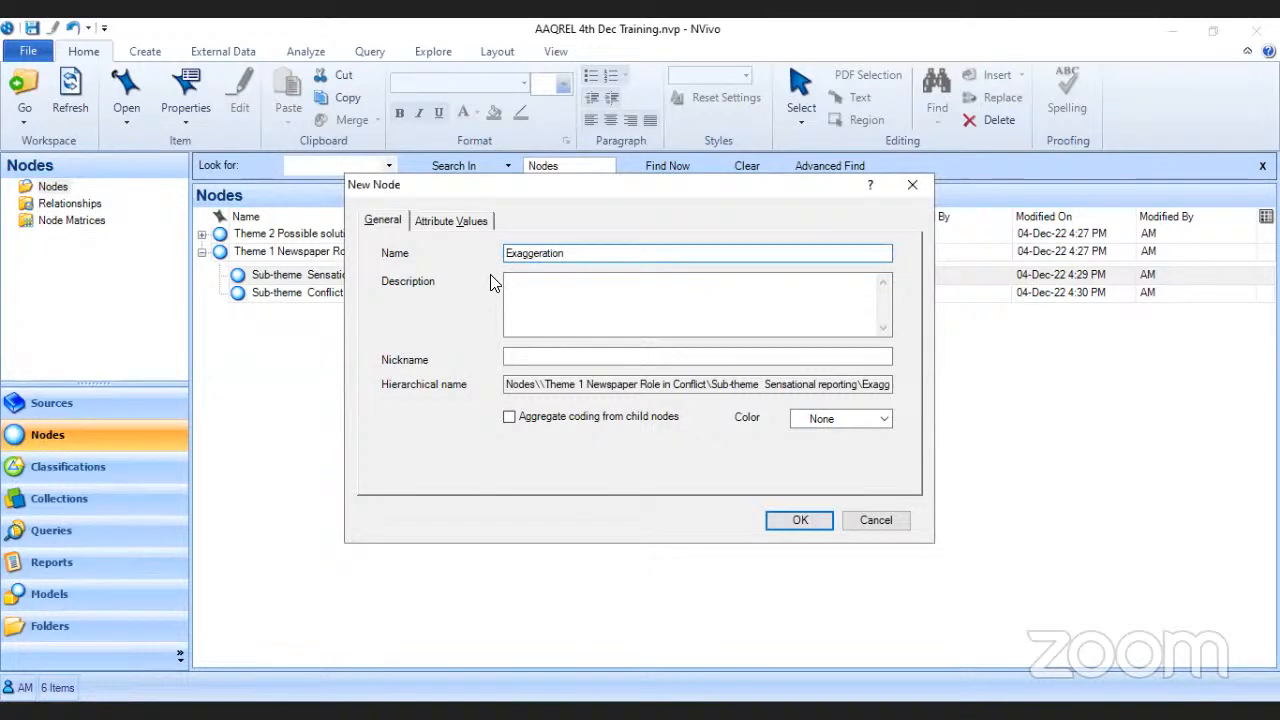
left_click(778, 521)
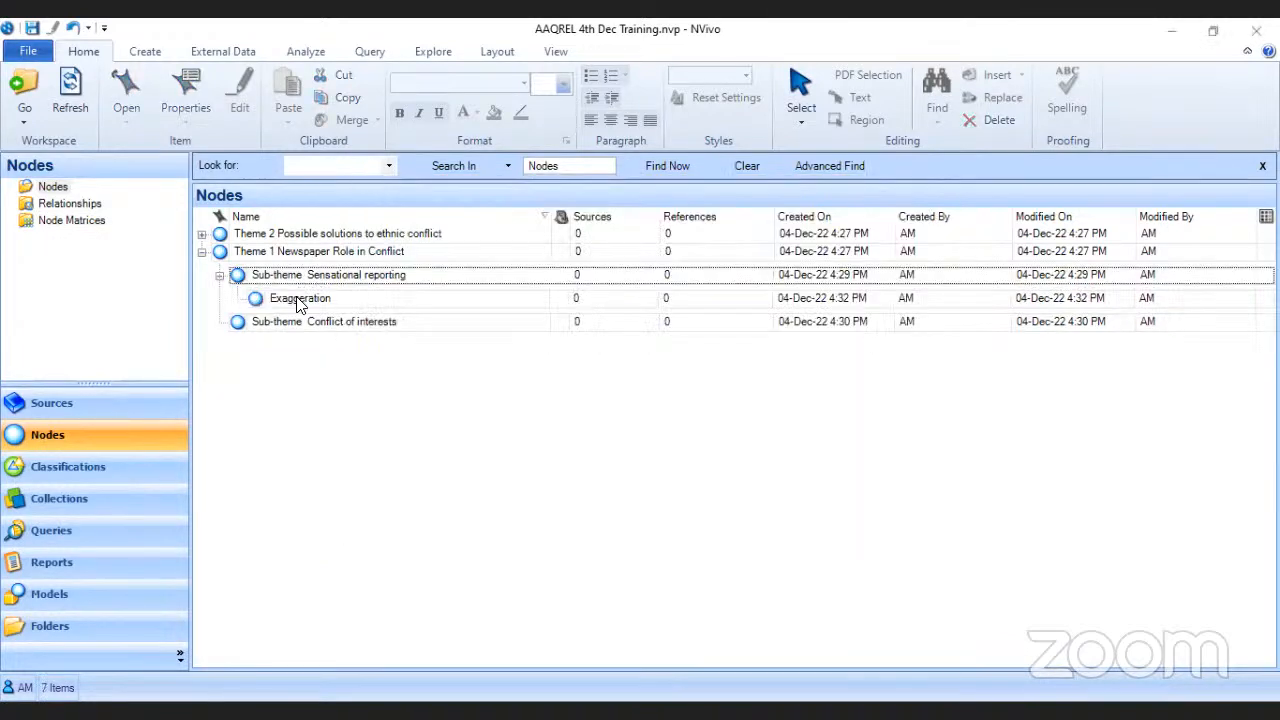
Step: Examine the node hierarchy from Theme 1 Newspaper Role in Conflict through Sub-theme Sensational reporting to the Exaggeration node
left_click(298, 297)
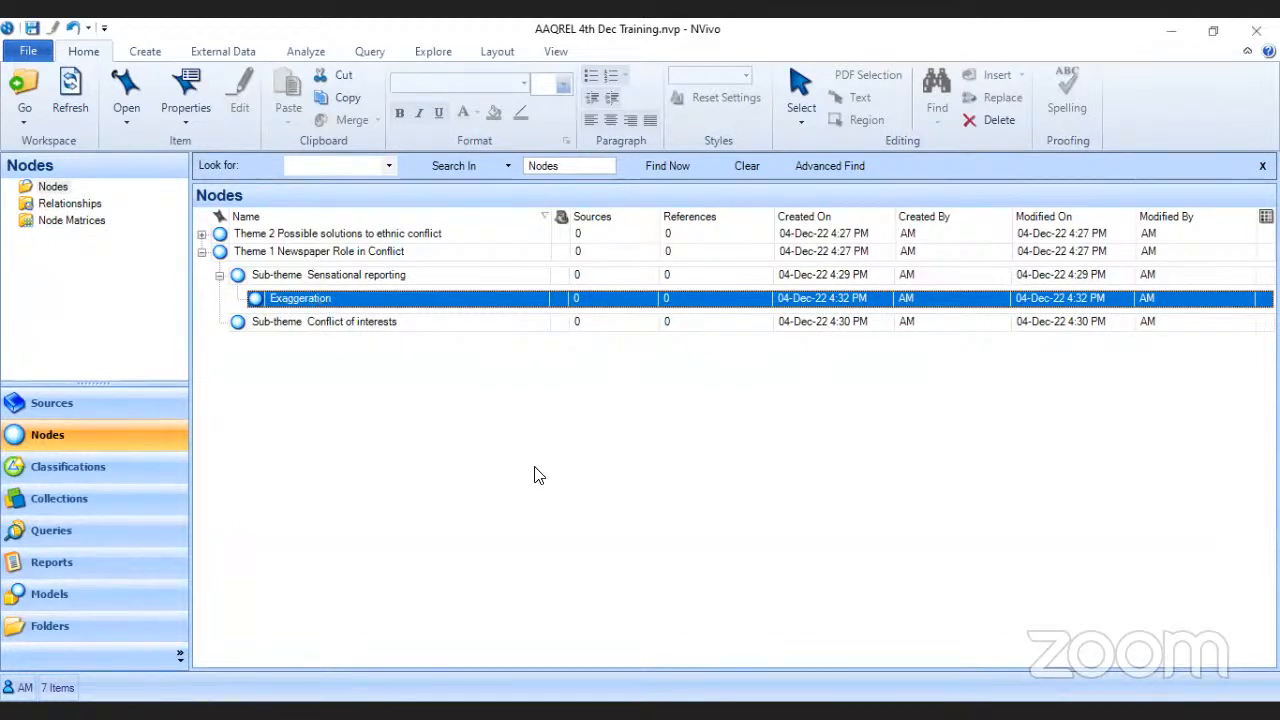
left_click(338, 256)
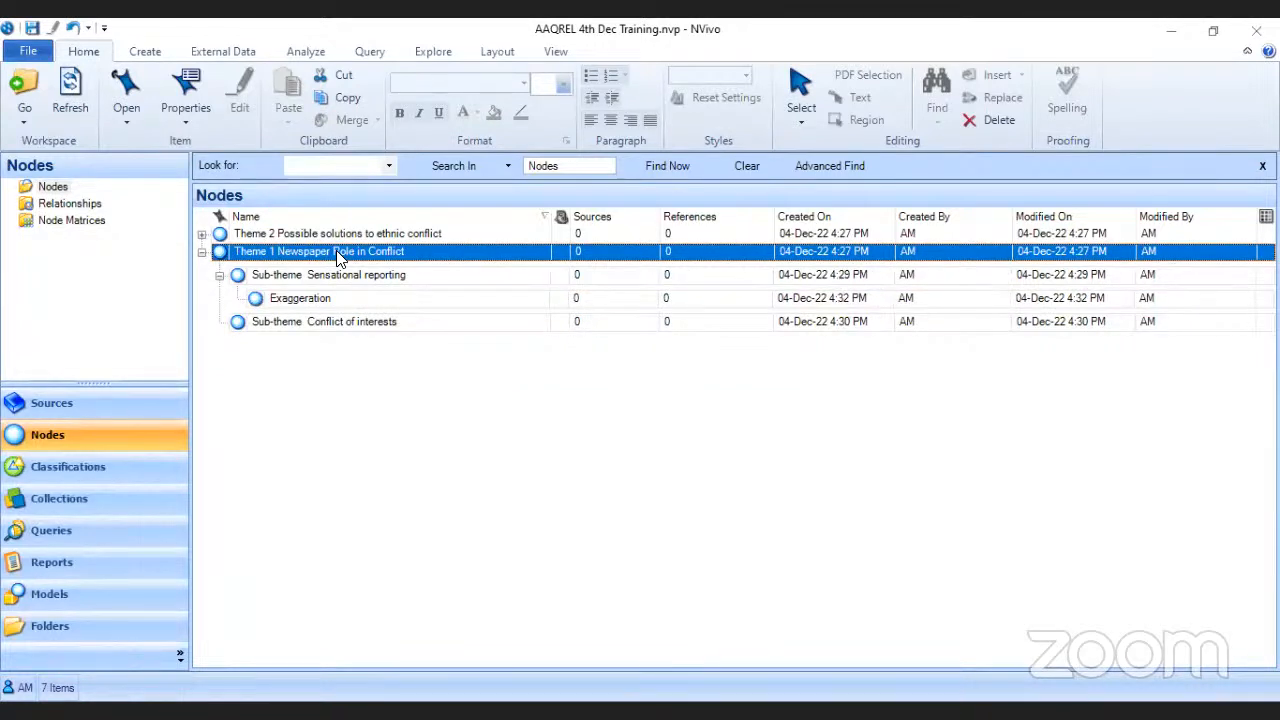
left_click(345, 274)
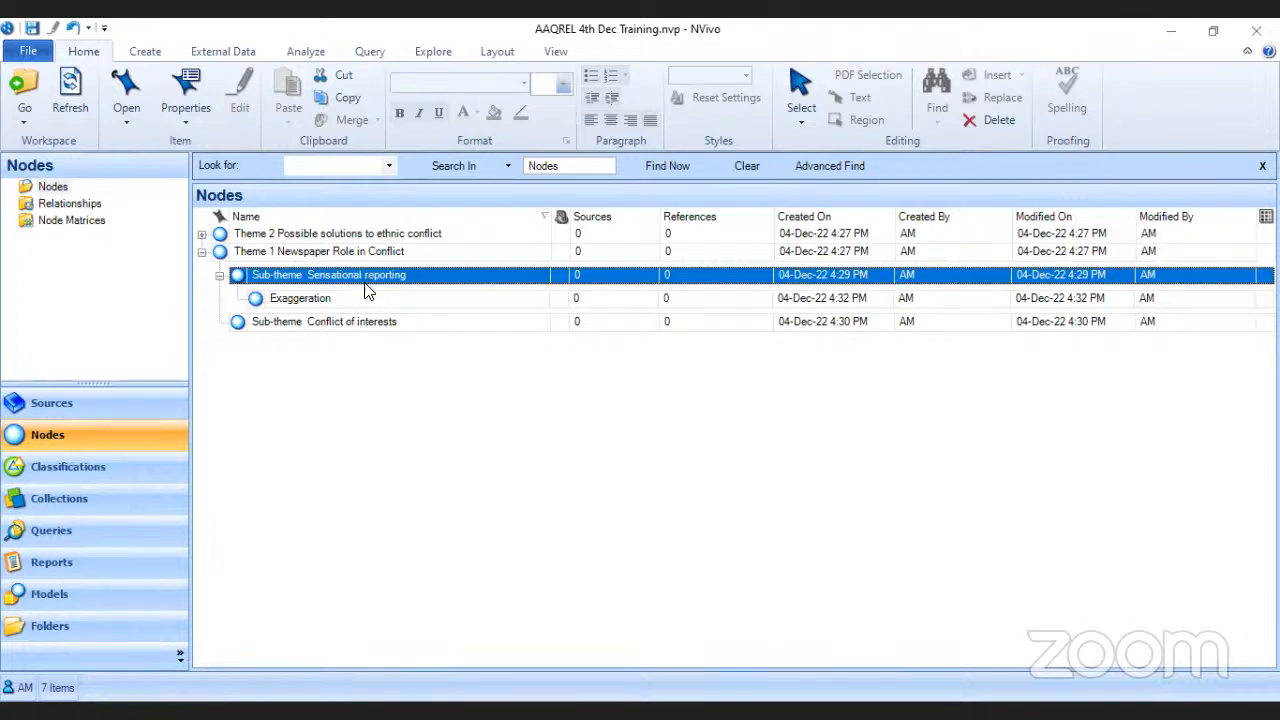
left_click(316, 299)
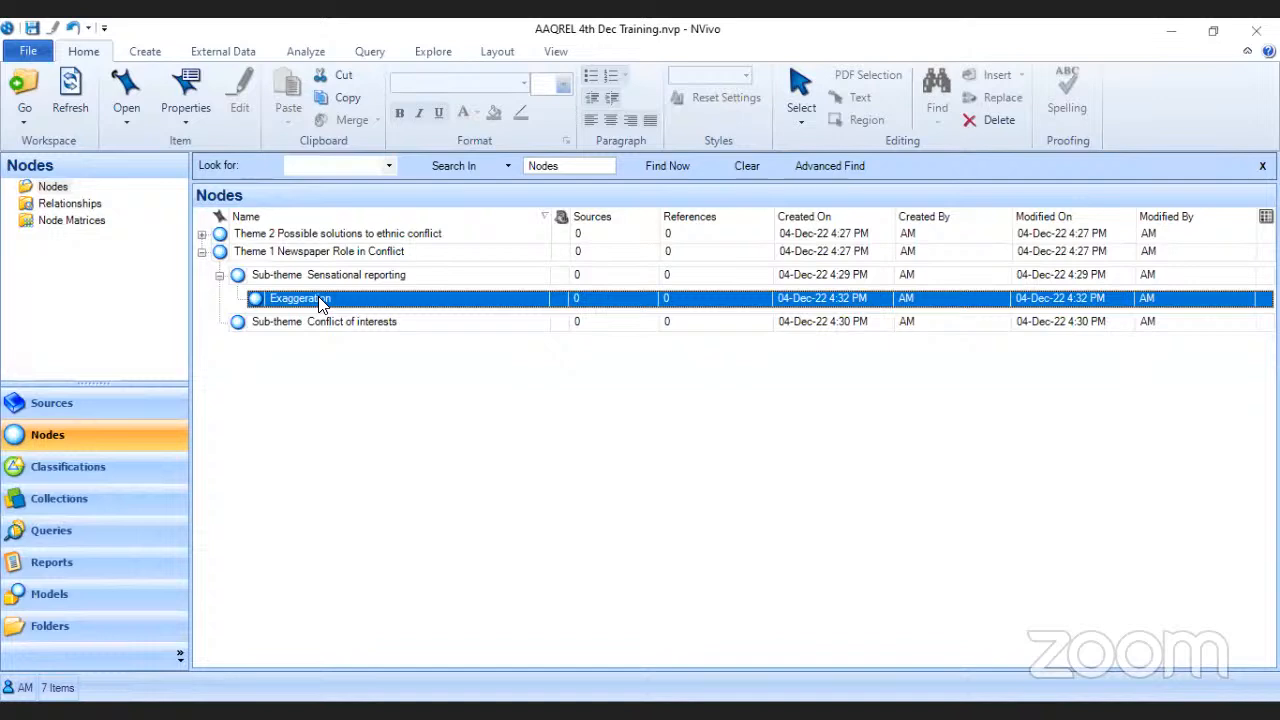
left_click(209, 255)
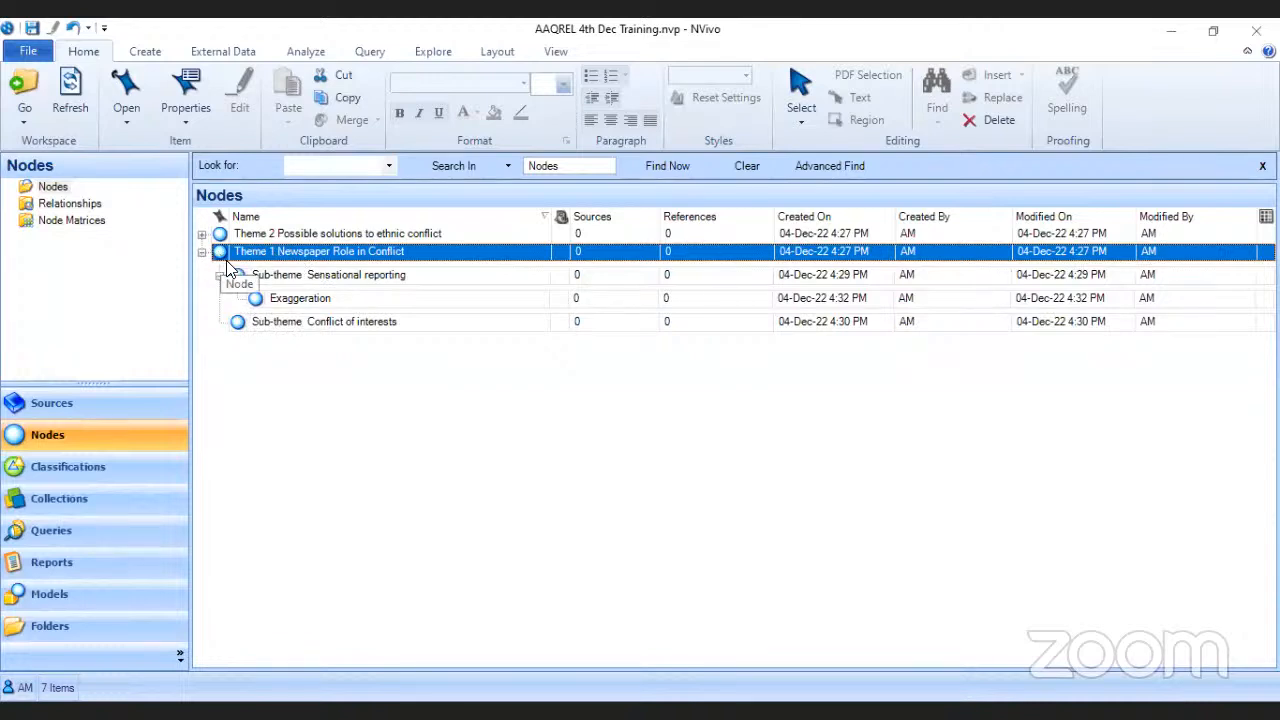
left_click(305, 298)
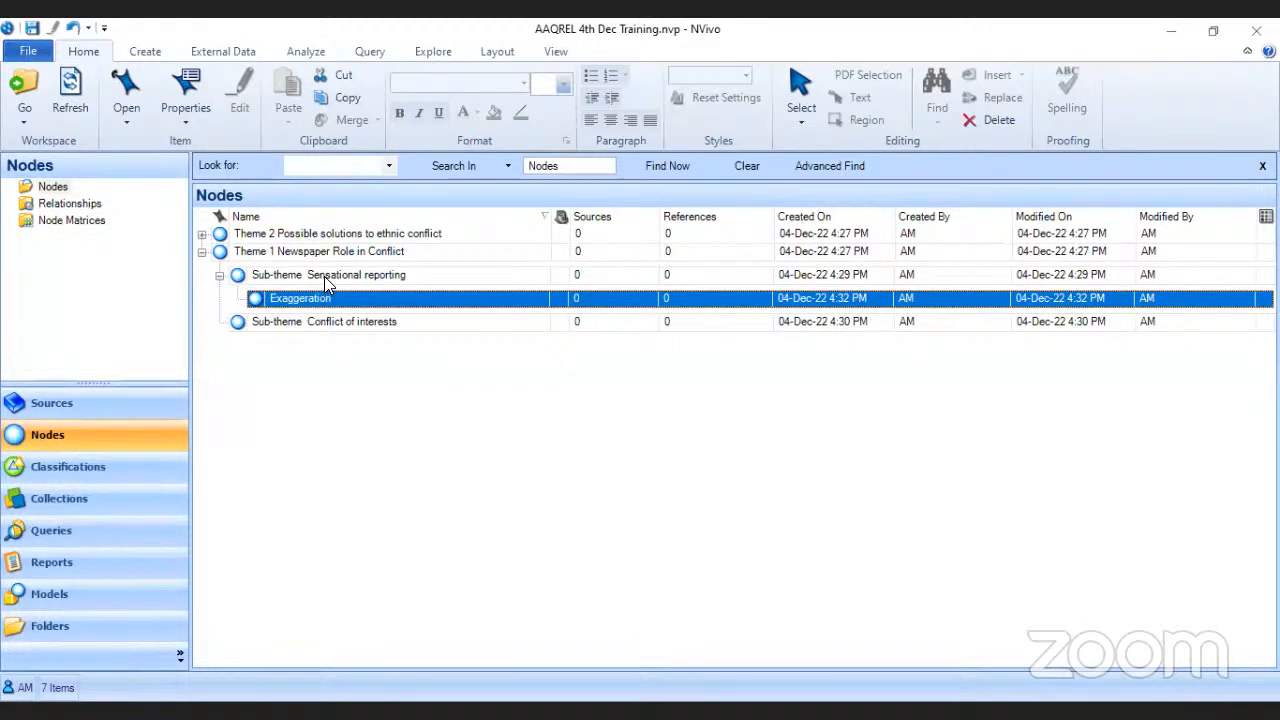
left_click(326, 274)
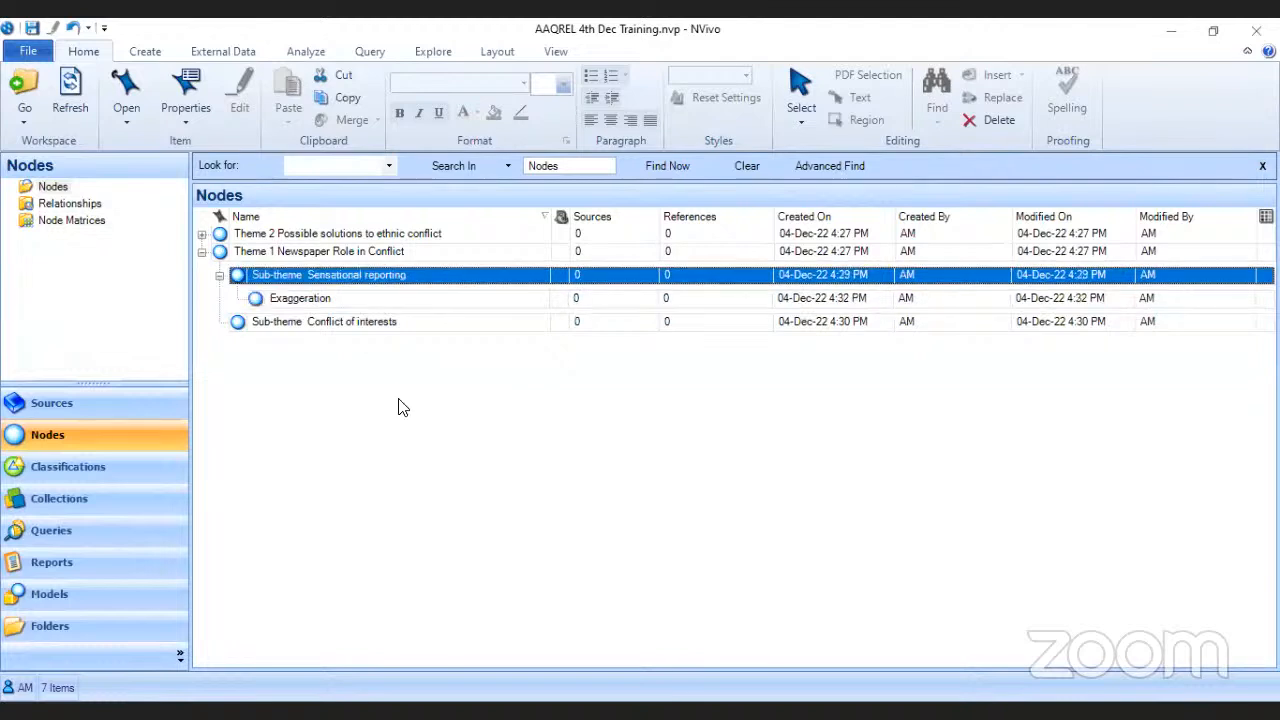
left_click(331, 252)
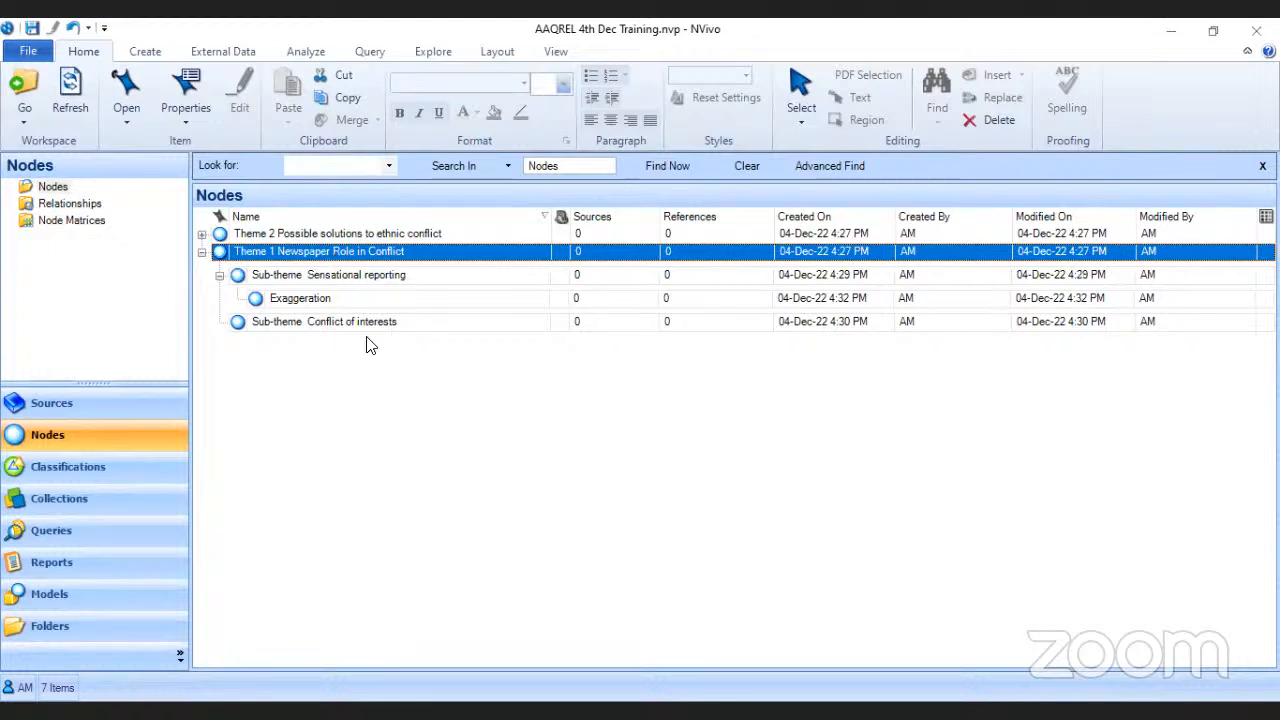
left_click(305, 300)
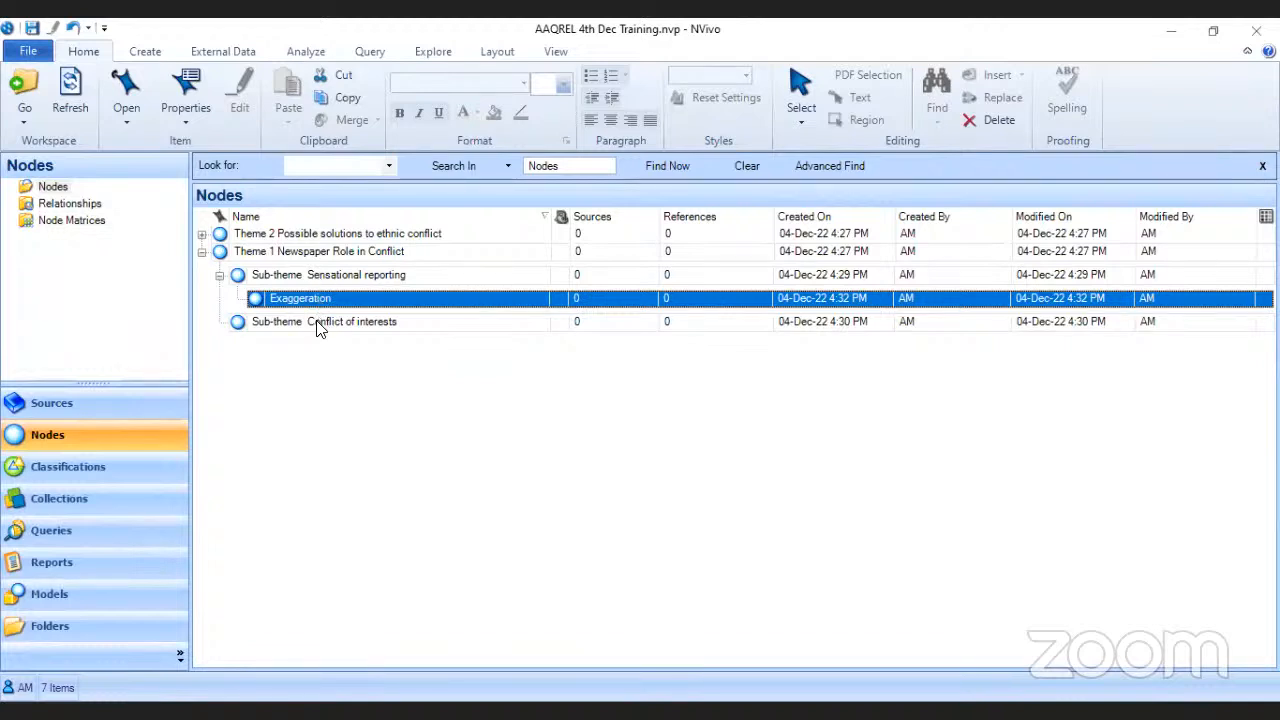
Step: Add a child node named "Ethnic interest" under Sub-theme Conflict of interests
left_click(322, 329)
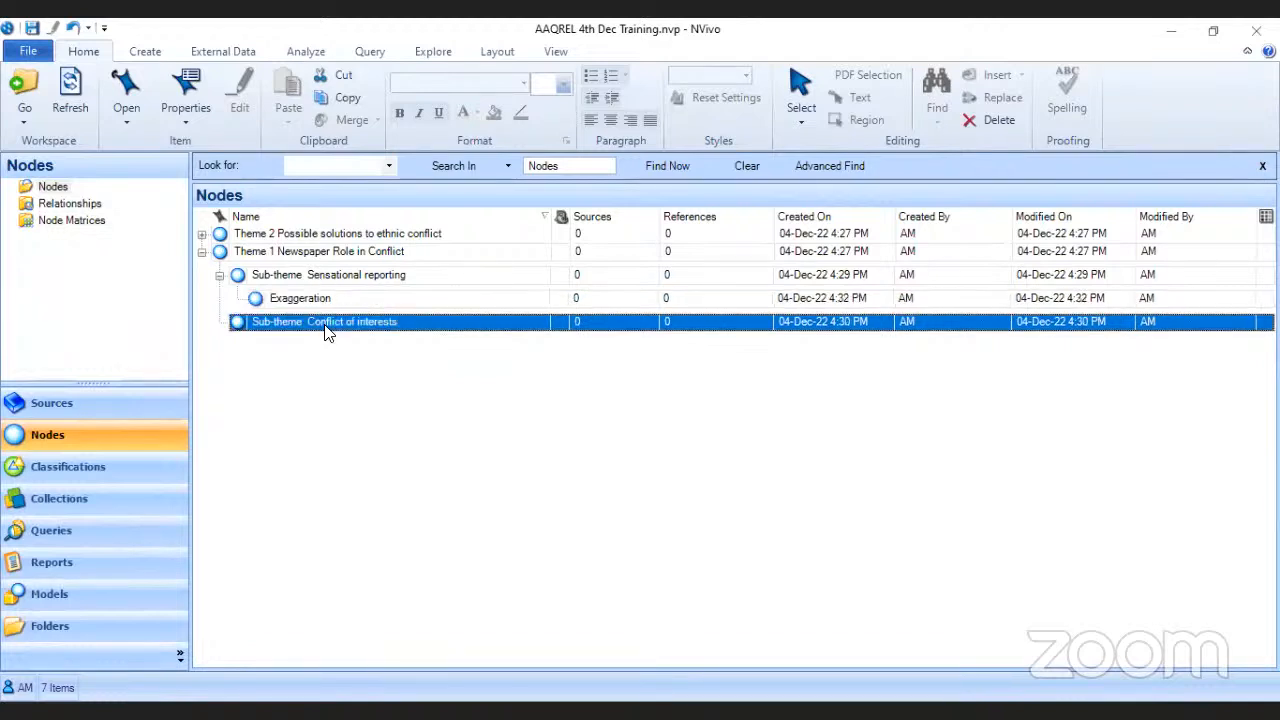
right_click(324, 330)
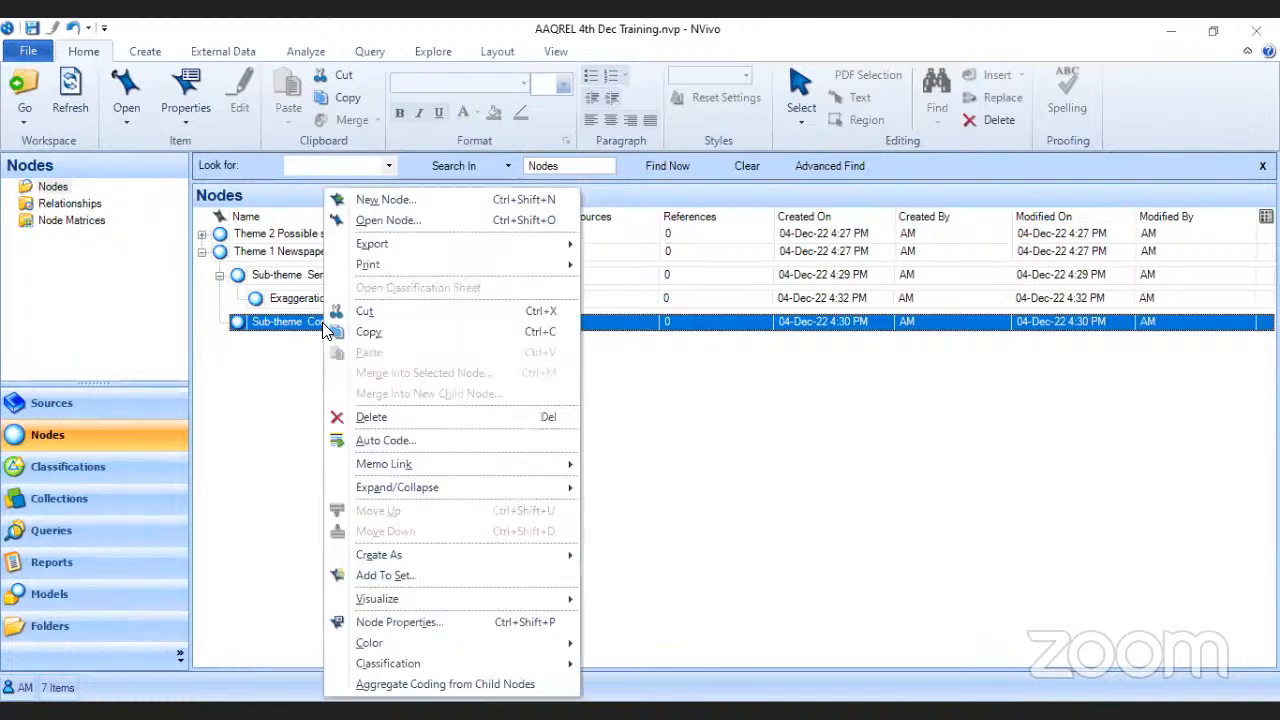
left_click(390, 200)
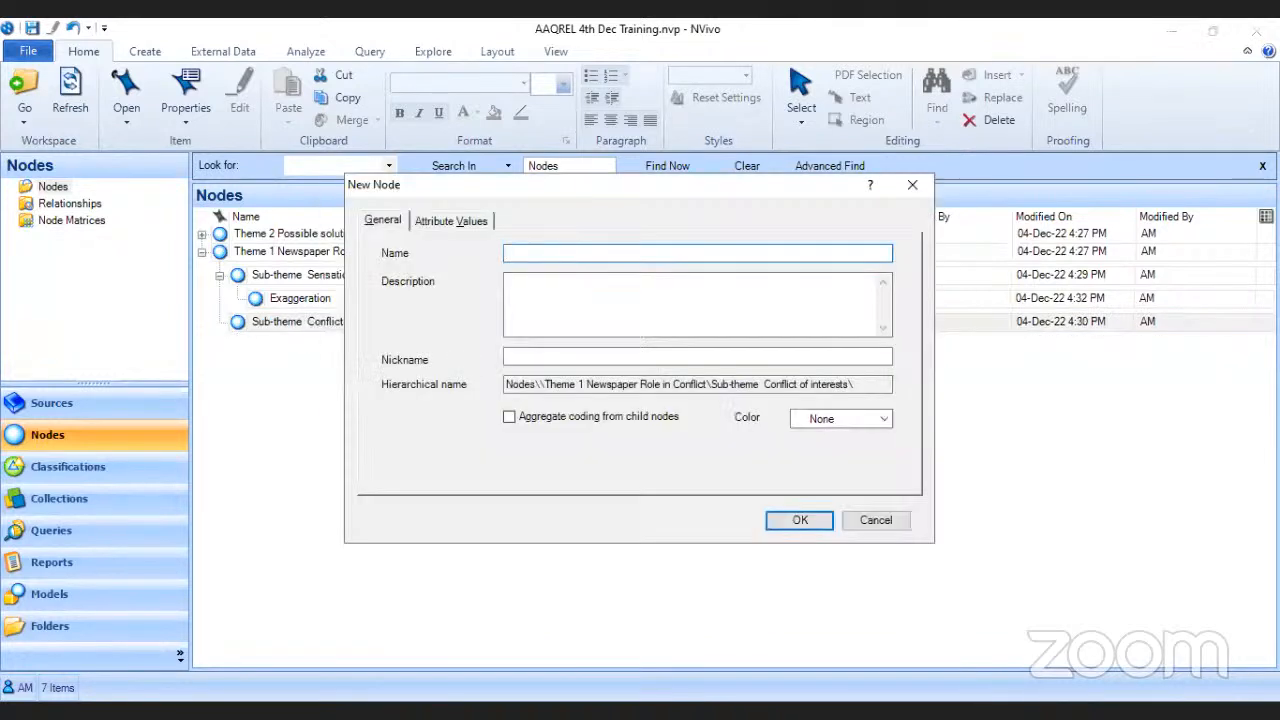
key("alt+Tab")
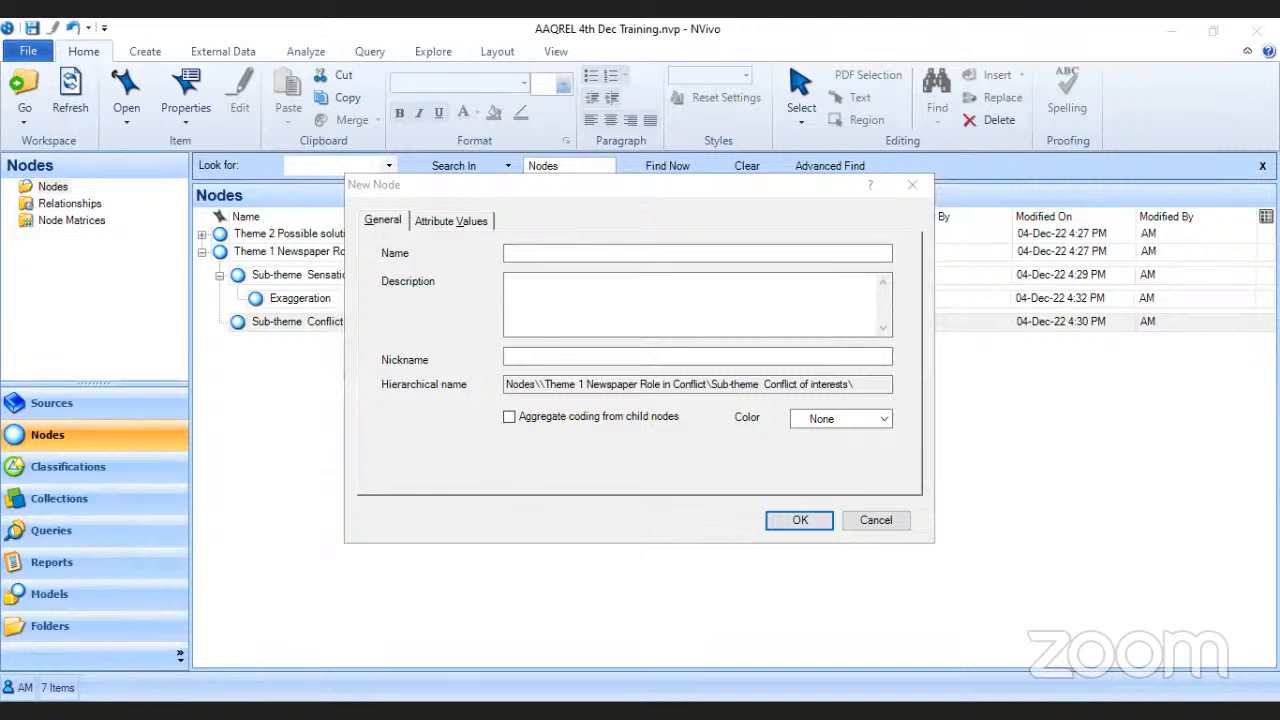
left_click(540, 252)
type("Ethnic interest")
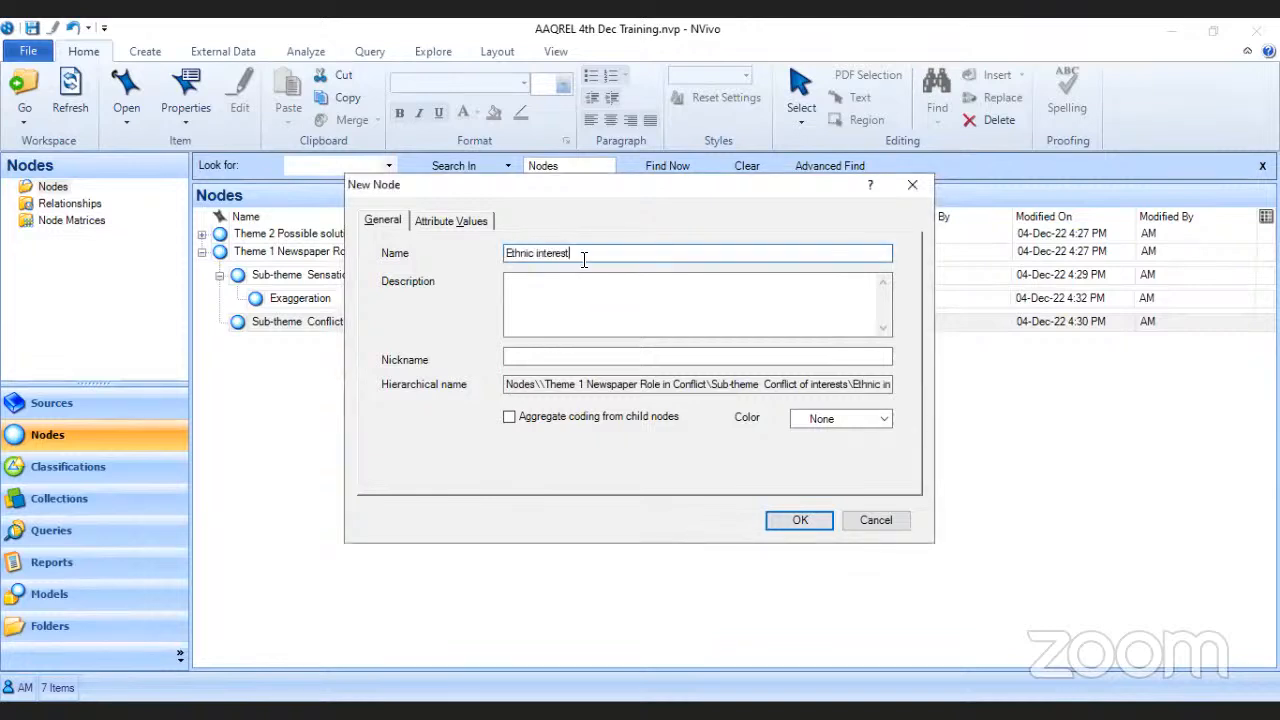
left_click(800, 520)
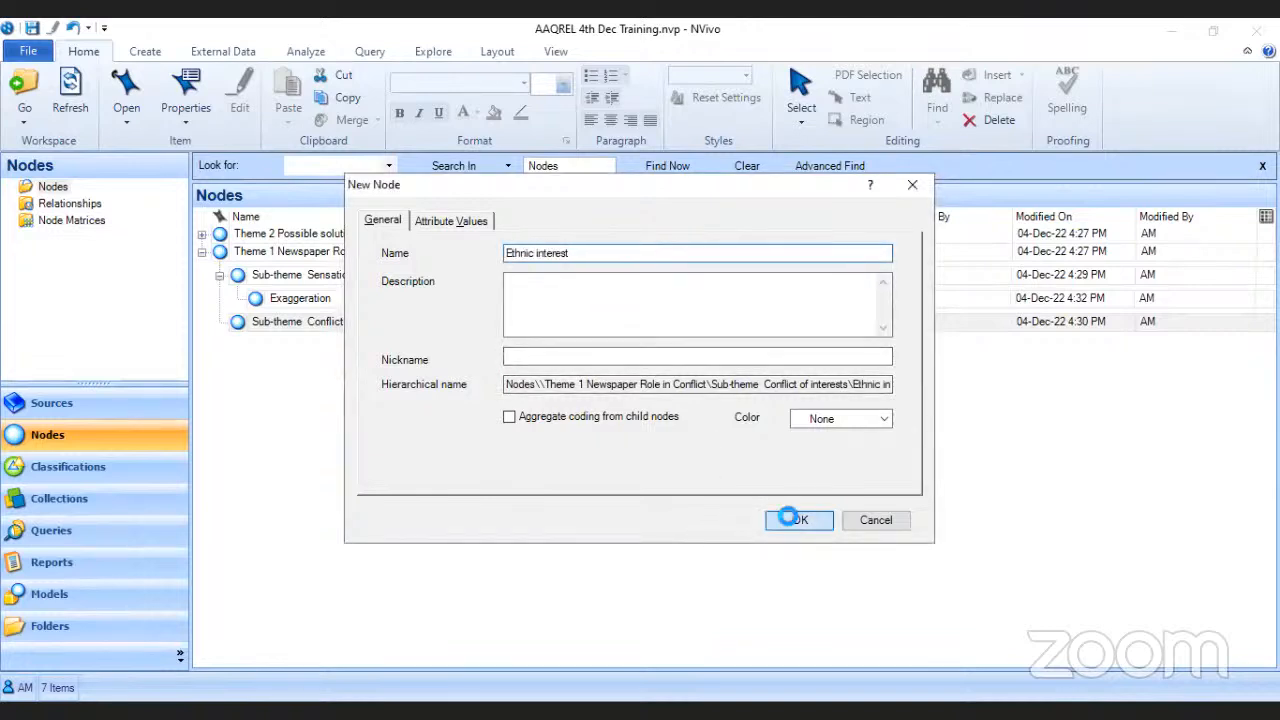
left_click(314, 347)
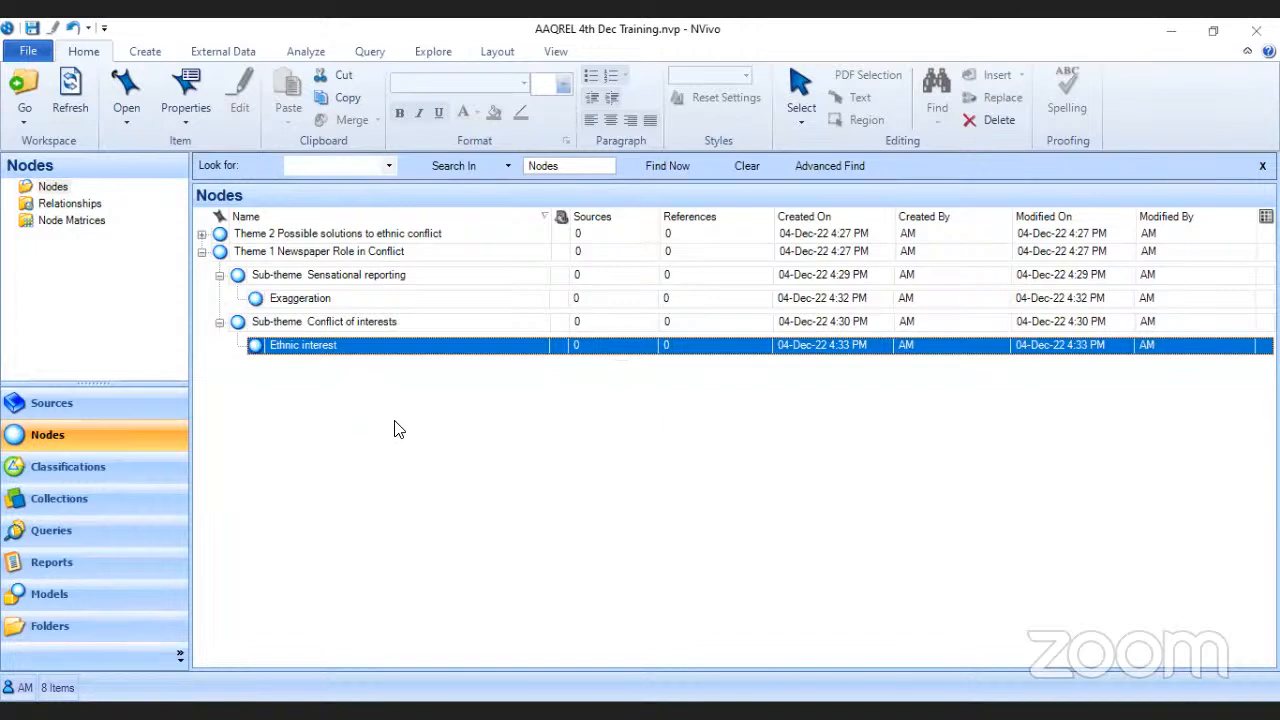
Step: Open the interviews Inf F1, Inf F2, Inf H3 and Inf H4 from the internal sources, with a wider document area
left_click(62, 410)
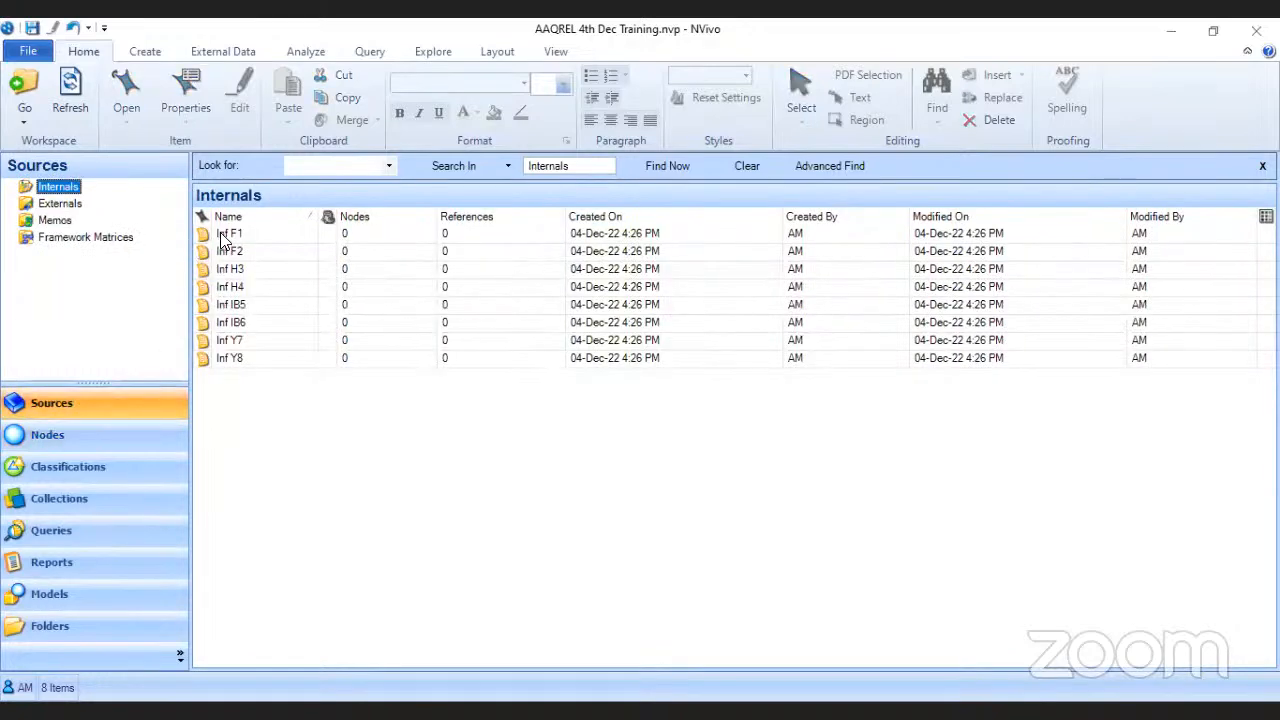
left_click(224, 232)
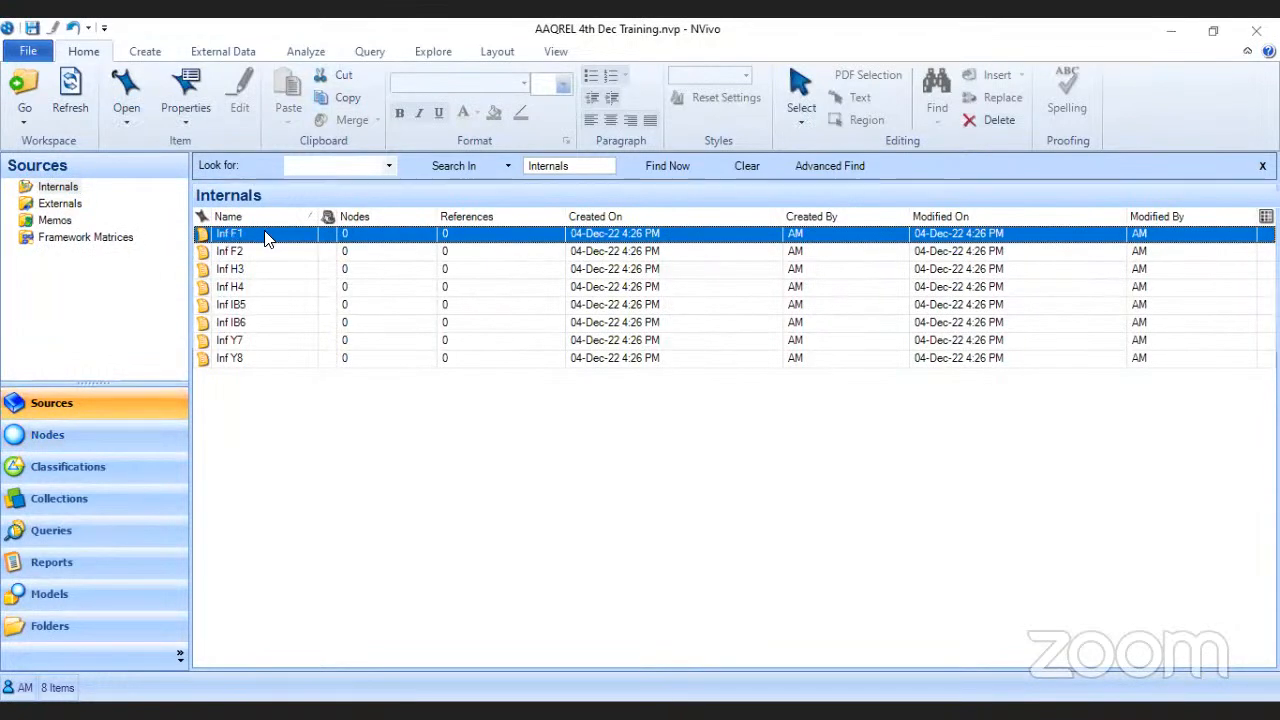
double_click(245, 235)
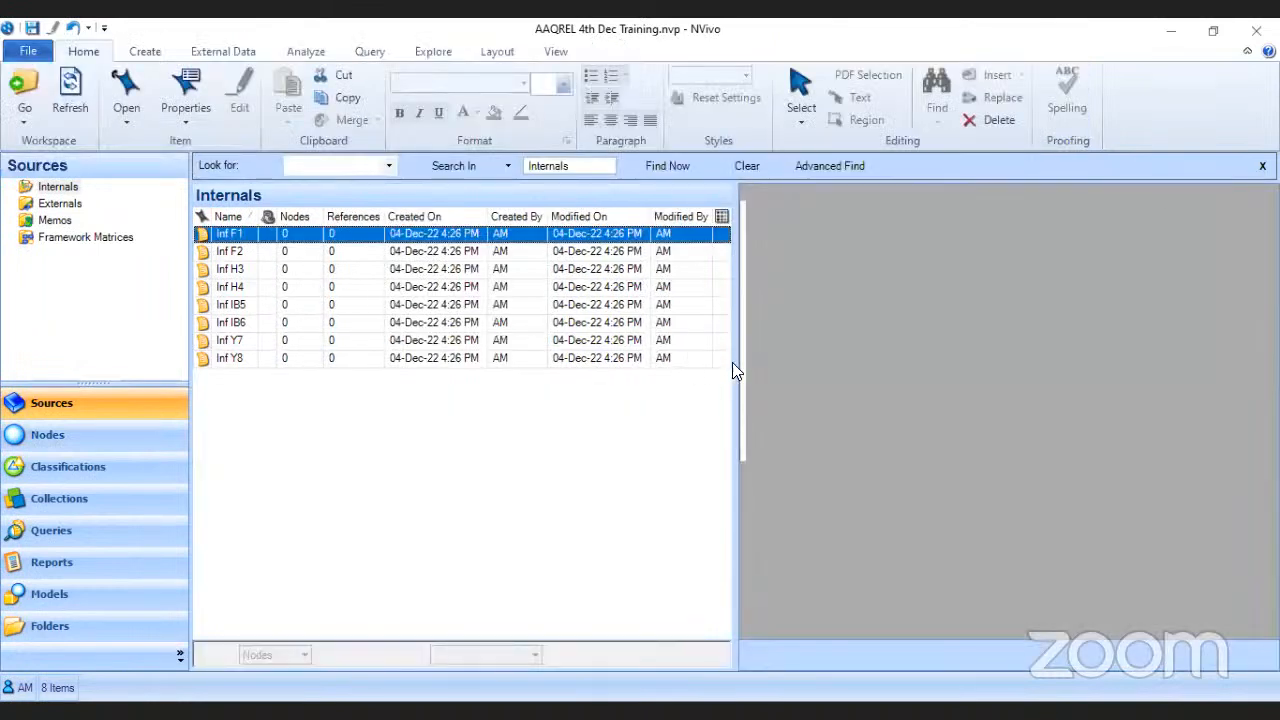
left_click_drag(650, 341, 560, 334)
left_click(238, 258)
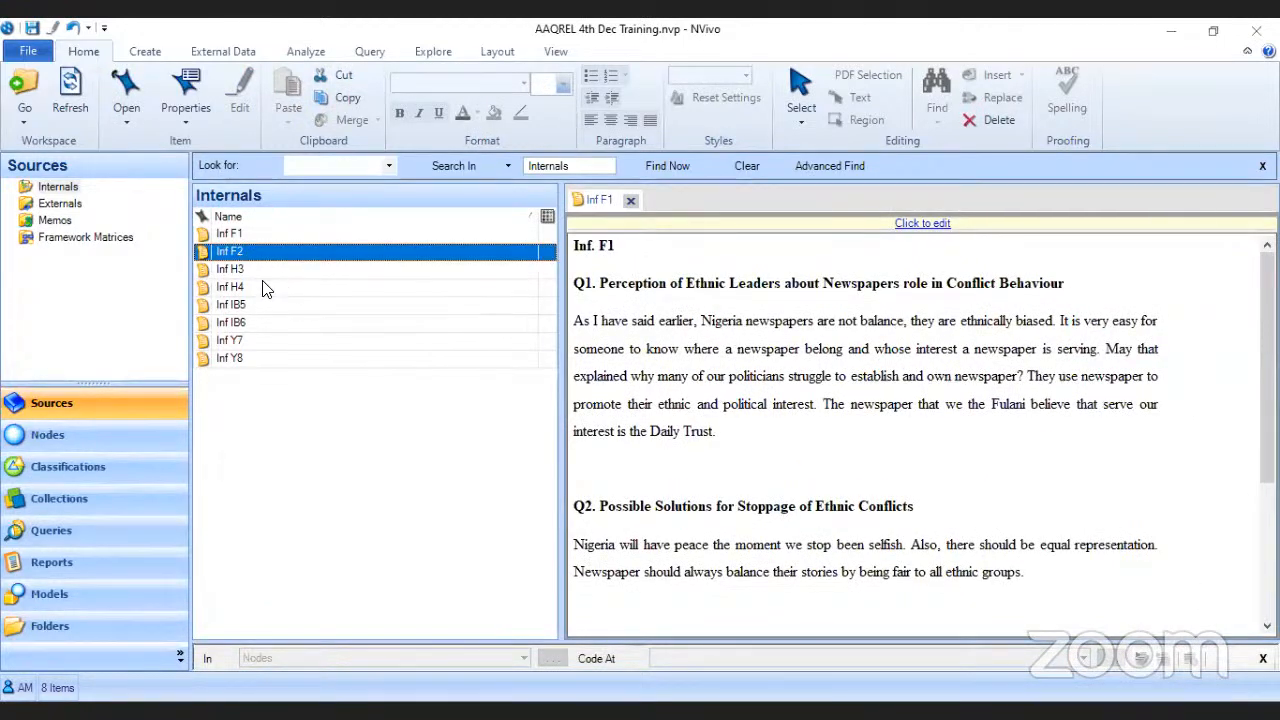
double_click(238, 272)
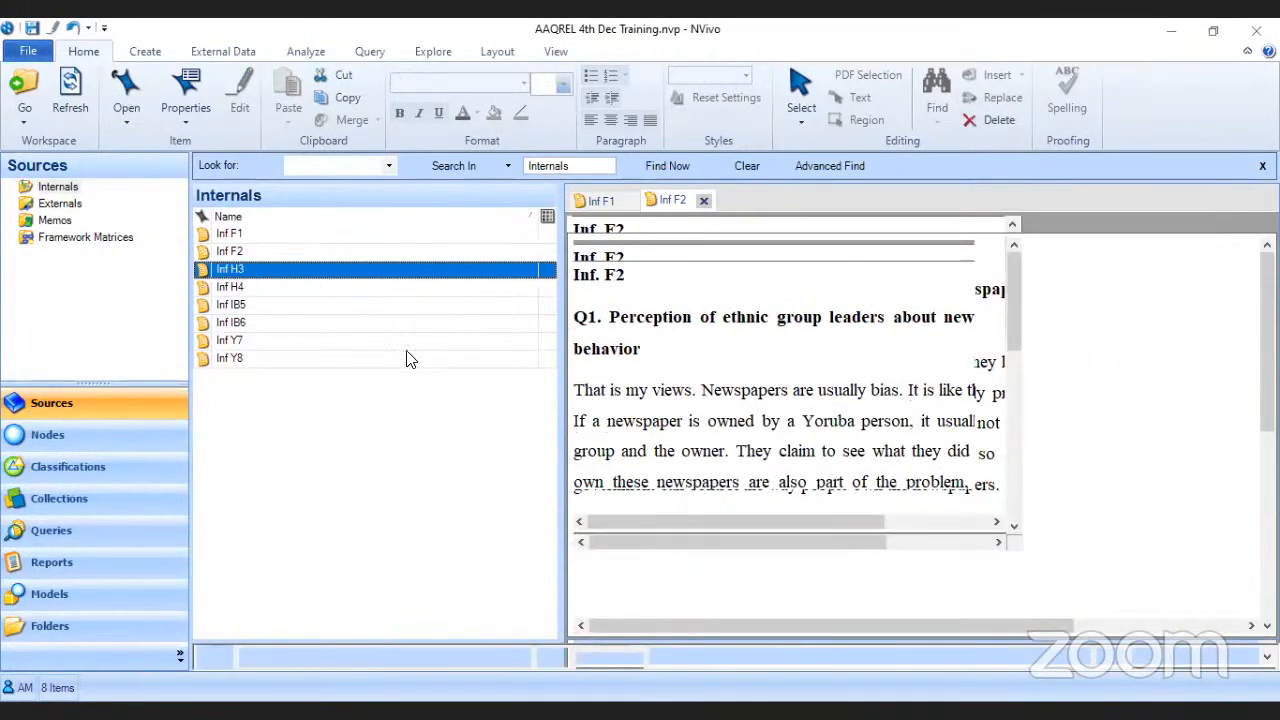
double_click(232, 288)
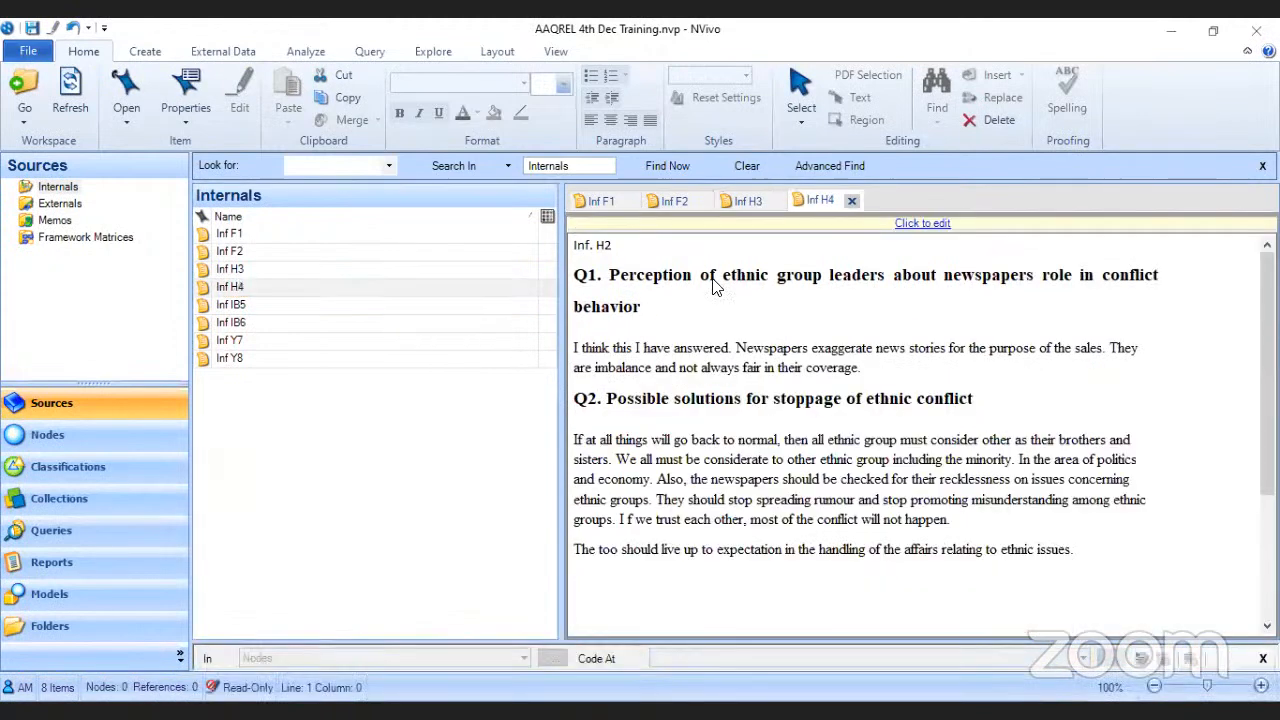
Step: Bring Inf F1 to the front beside the node hierarchy and narrow the navigation area
left_click(600, 205)
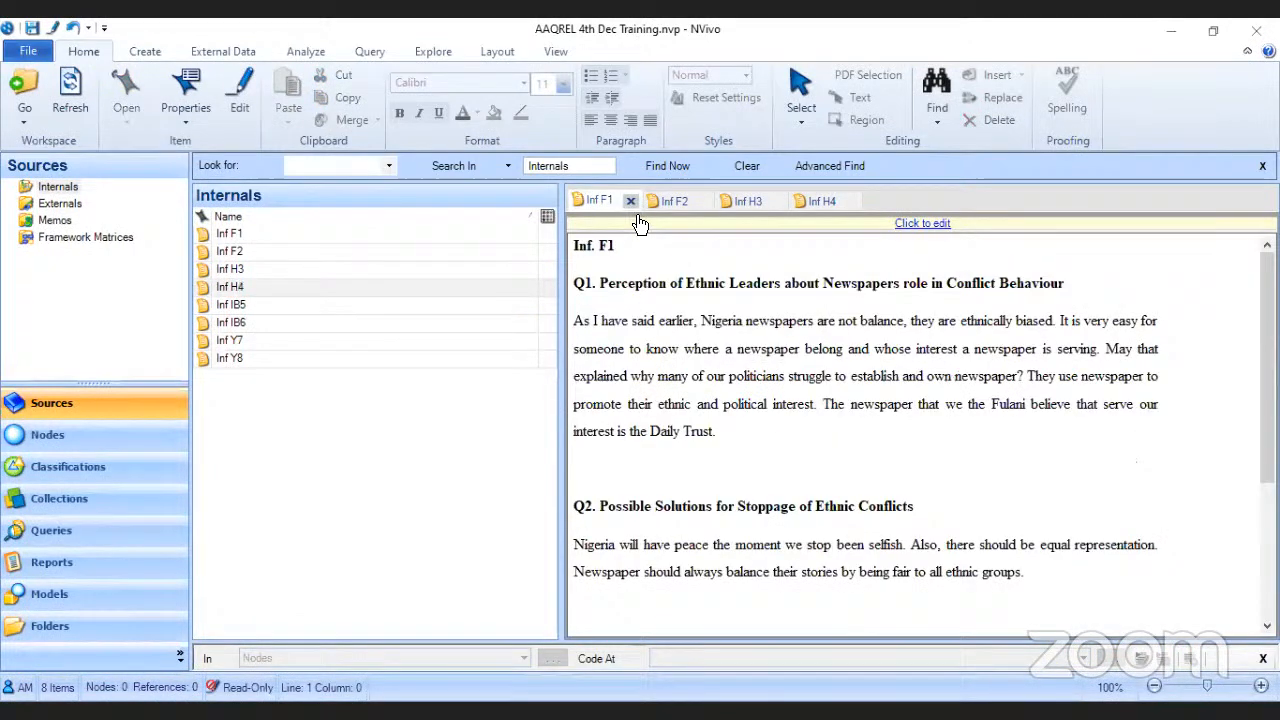
left_click(597, 201)
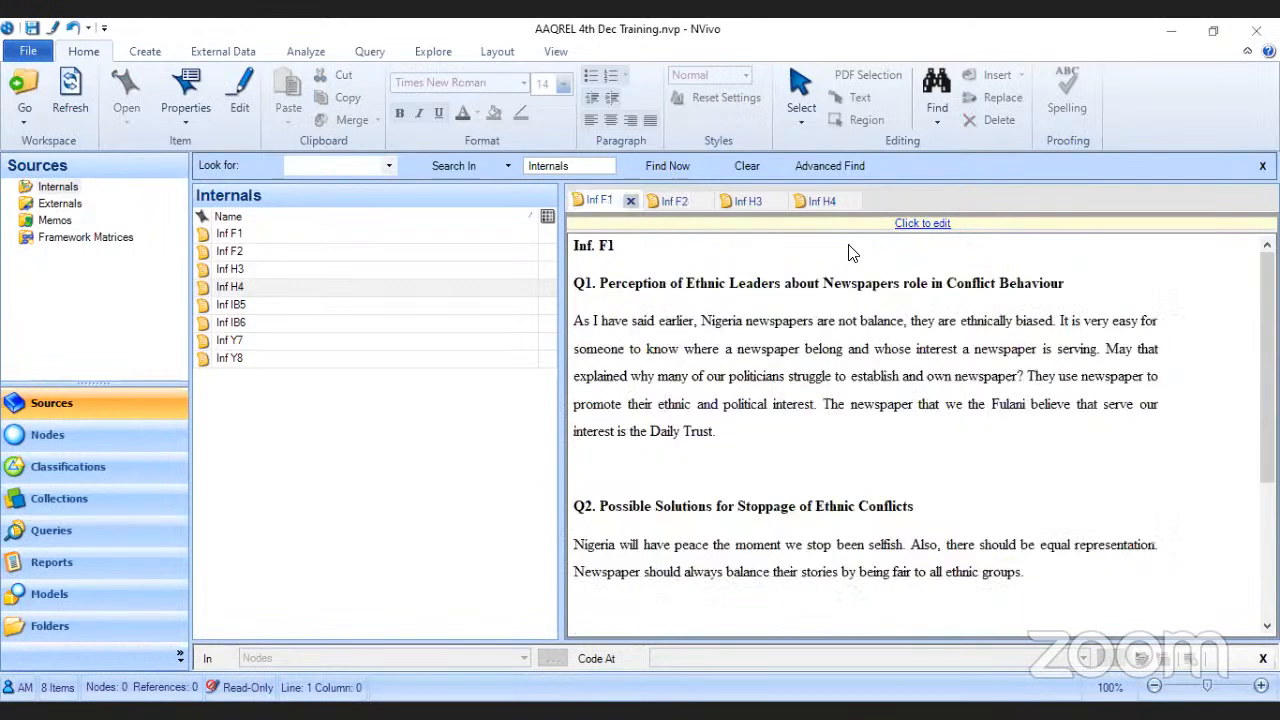
left_click(57, 434)
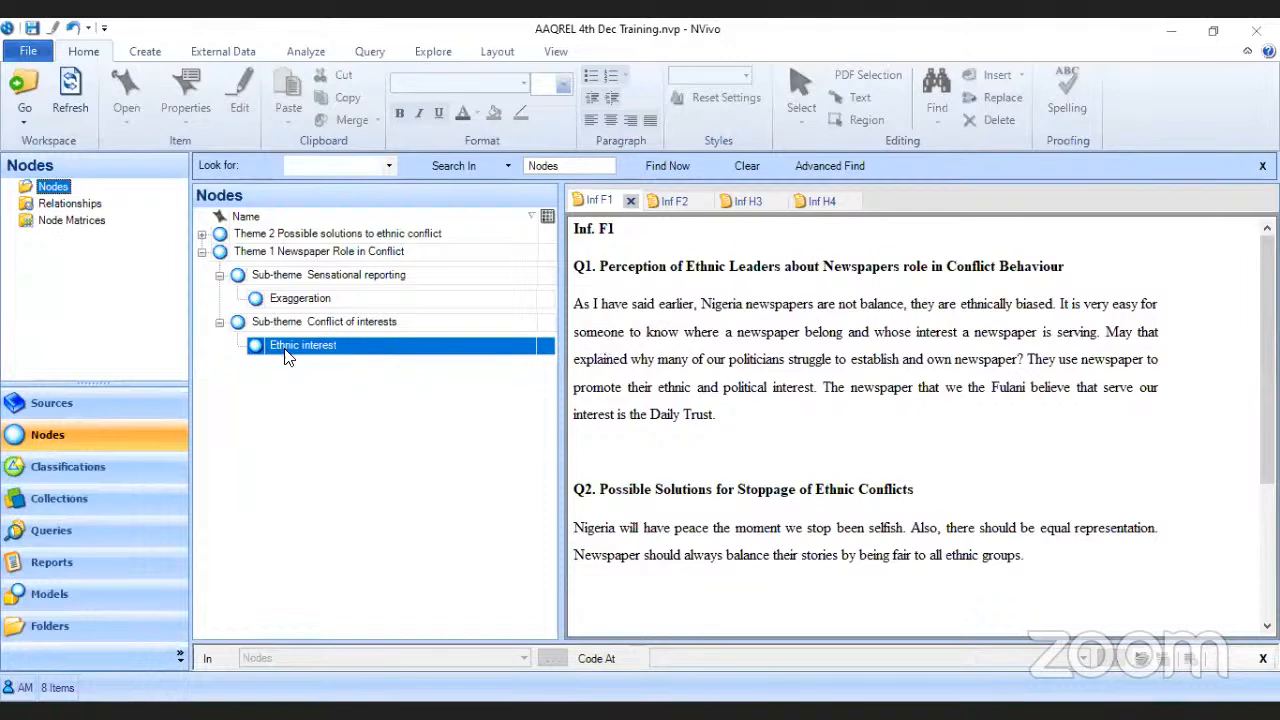
left_click_drag(191, 335, 114, 328)
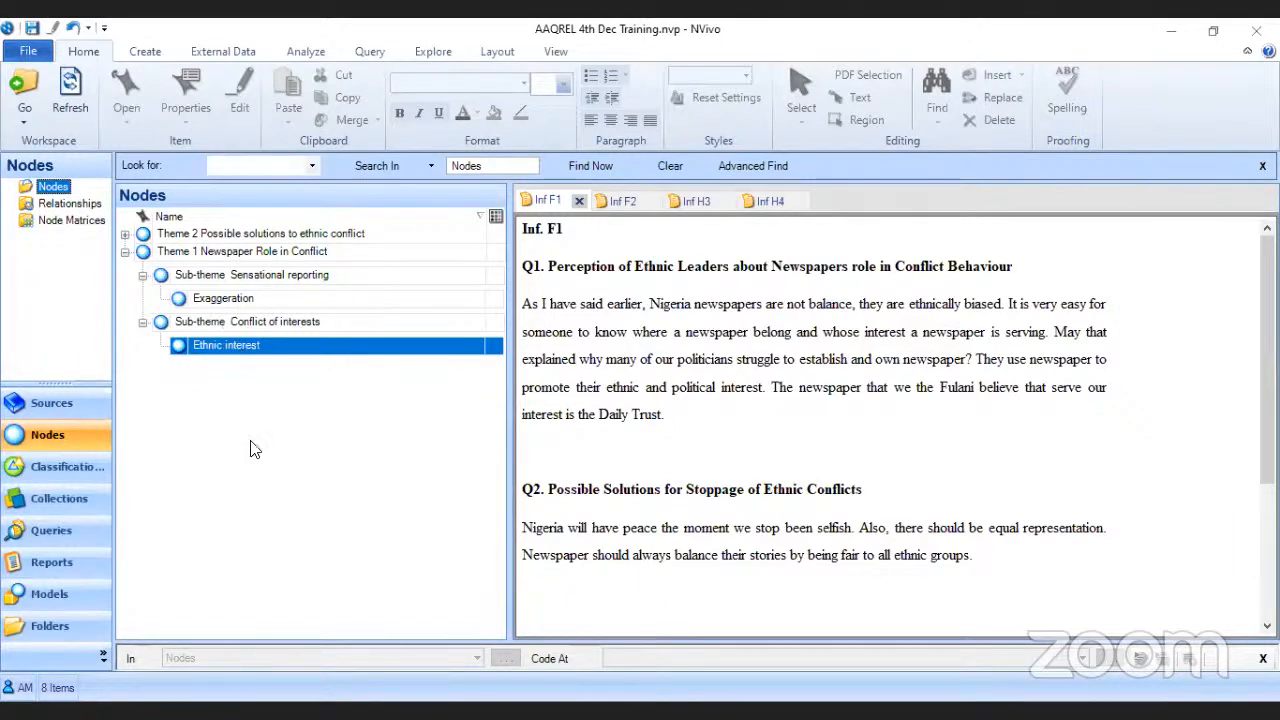
Step: Make the interview documents Inf F1, Inf F2 and Inf H3 editable
left_click(686, 331)
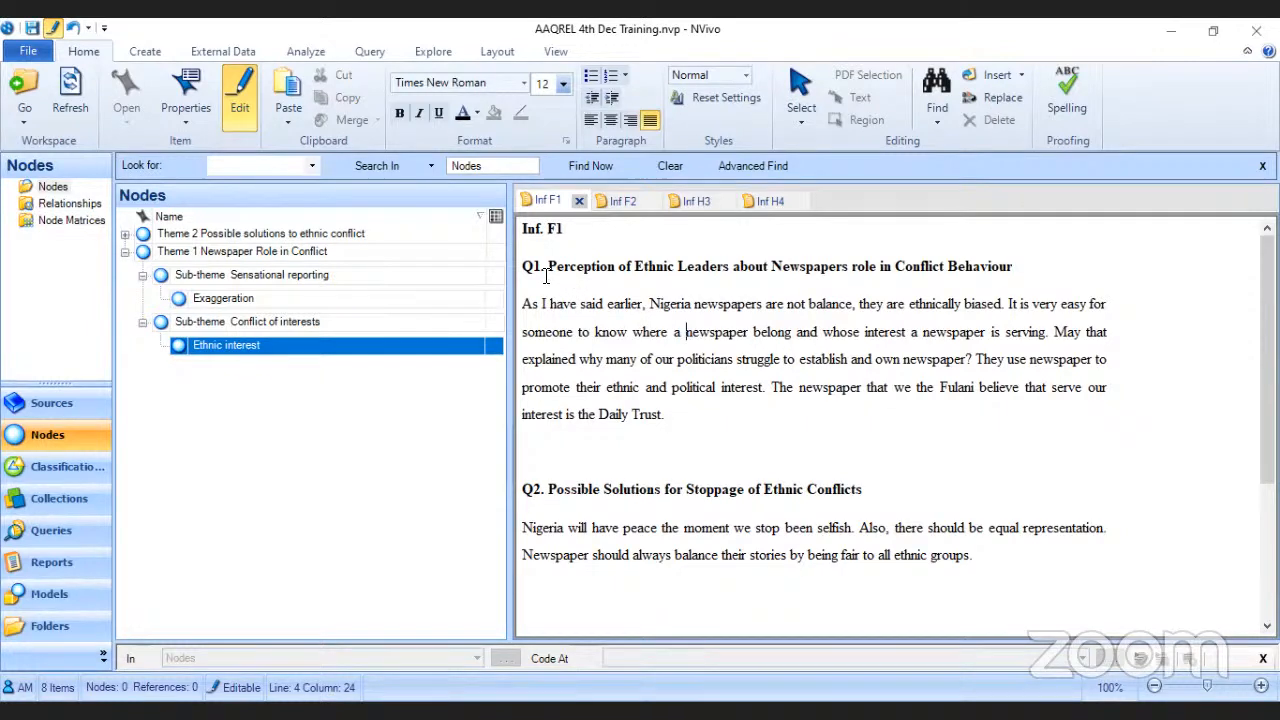
left_click_drag(534, 266, 862, 268)
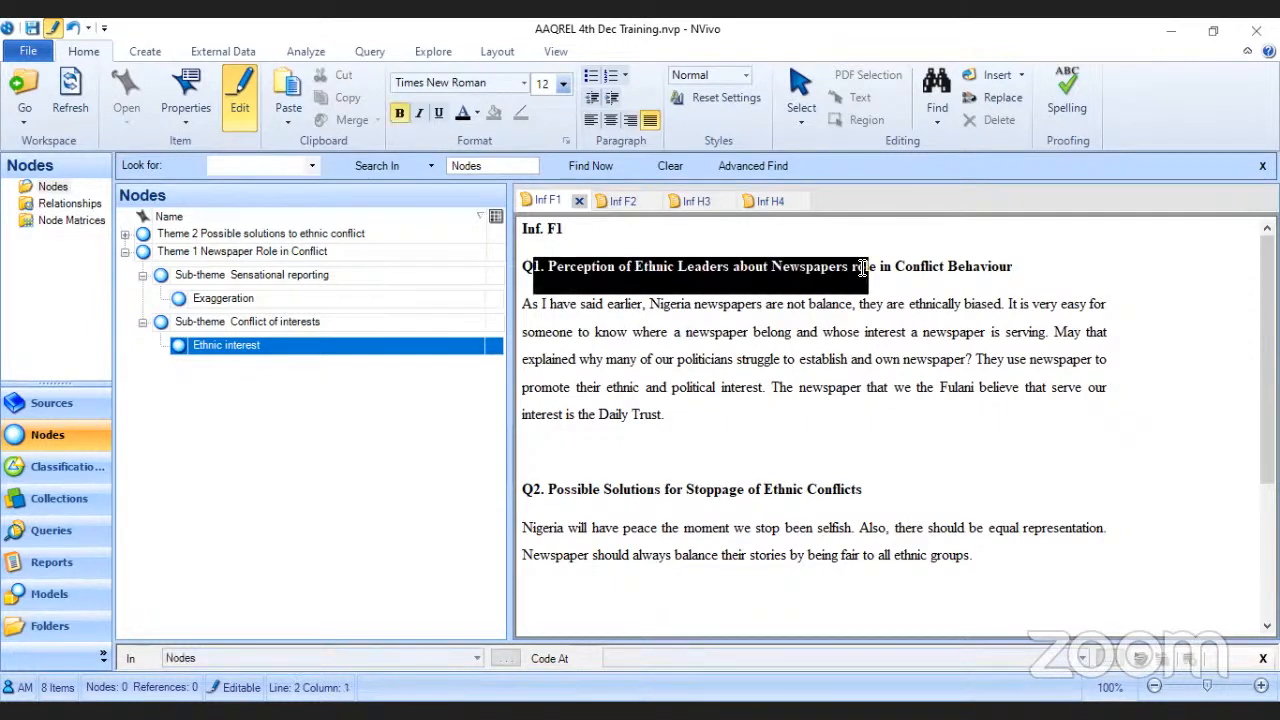
left_click(747, 331)
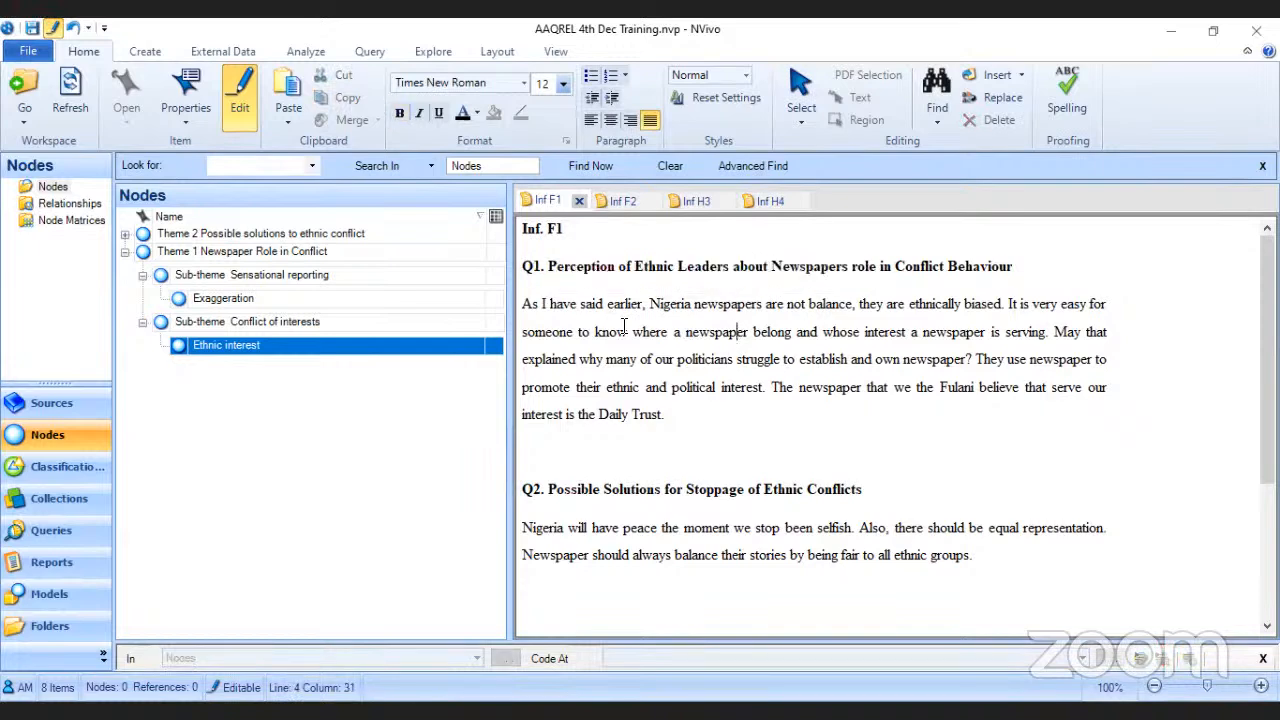
left_click(618, 200)
left_click(889, 226)
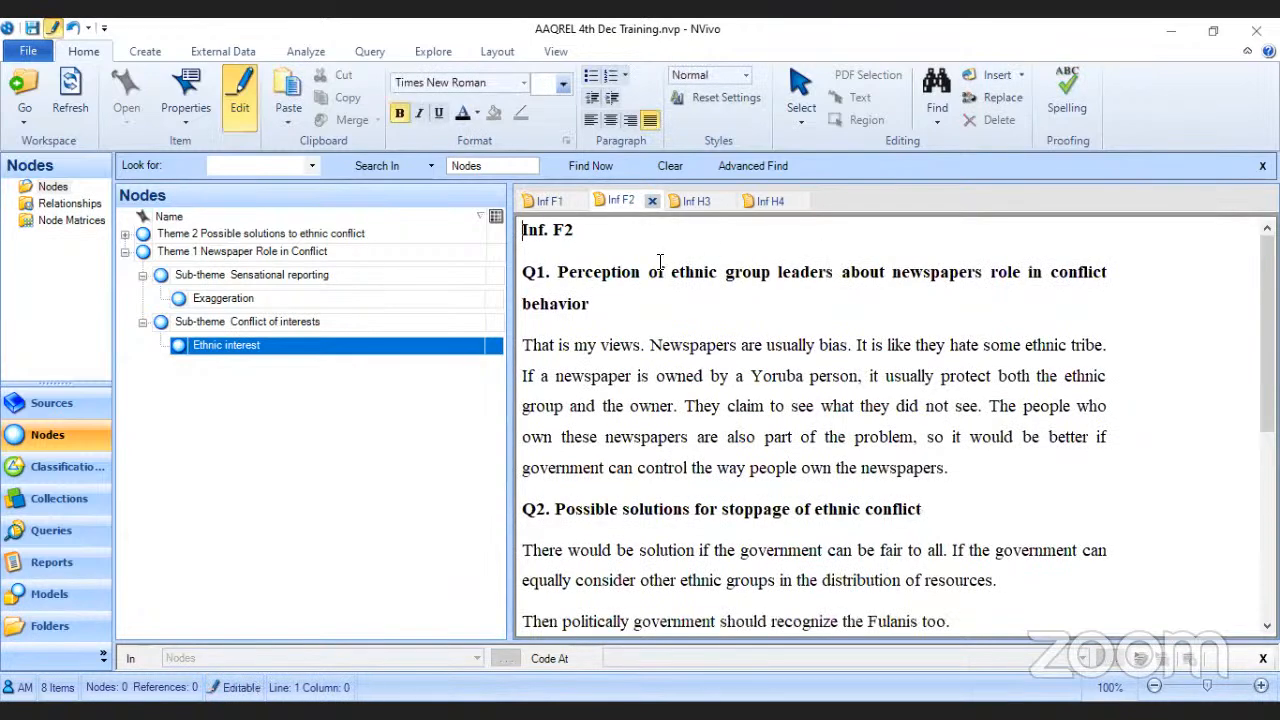
left_click(694, 200)
left_click(904, 228)
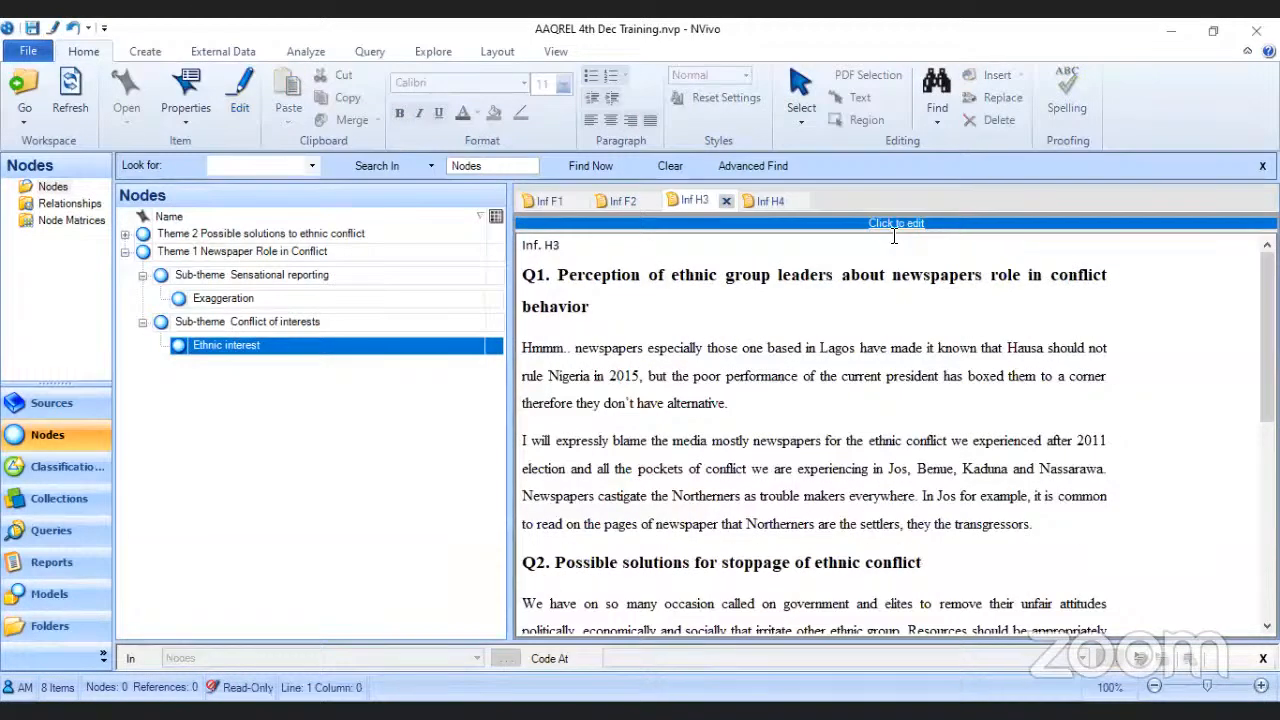
Step: Examine Inf F1 alongside Theme 2's sub-themes and the Exaggeration and Ethnic interest codes, and compare its informant heading with Inf H3
left_click(548, 200)
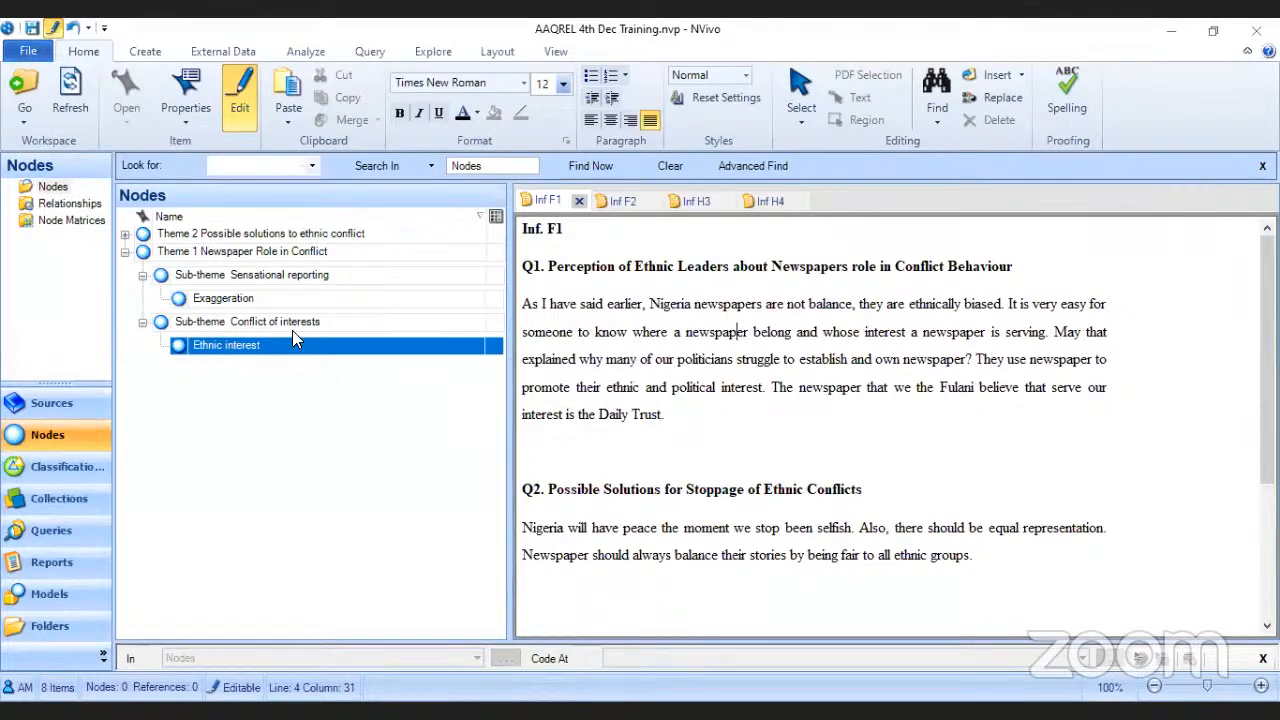
left_click(612, 304)
left_click(124, 235)
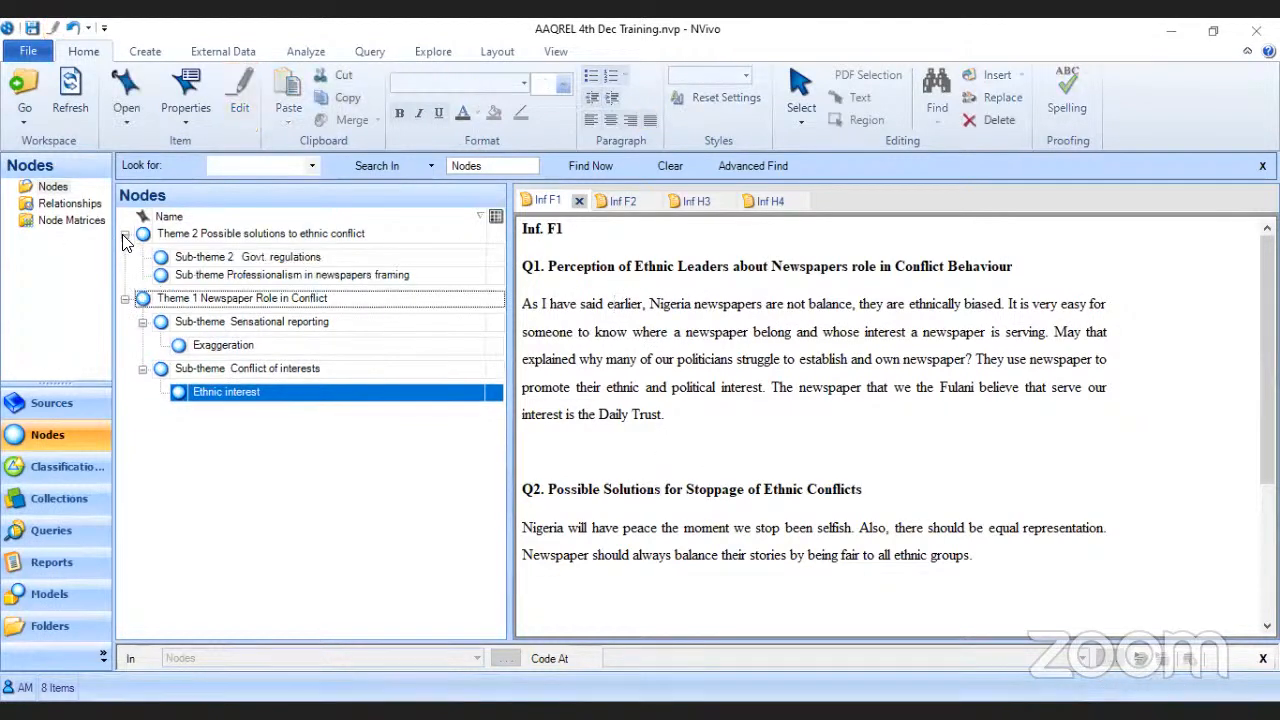
left_click(124, 236)
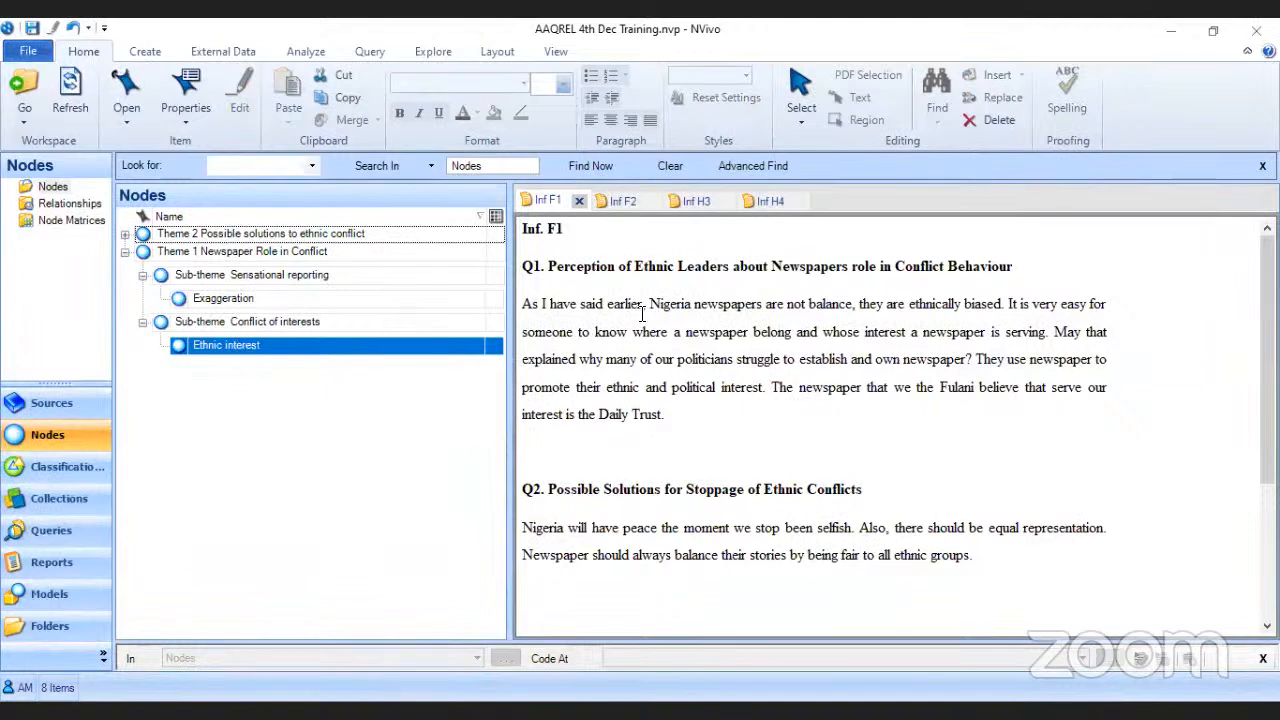
left_click(231, 300)
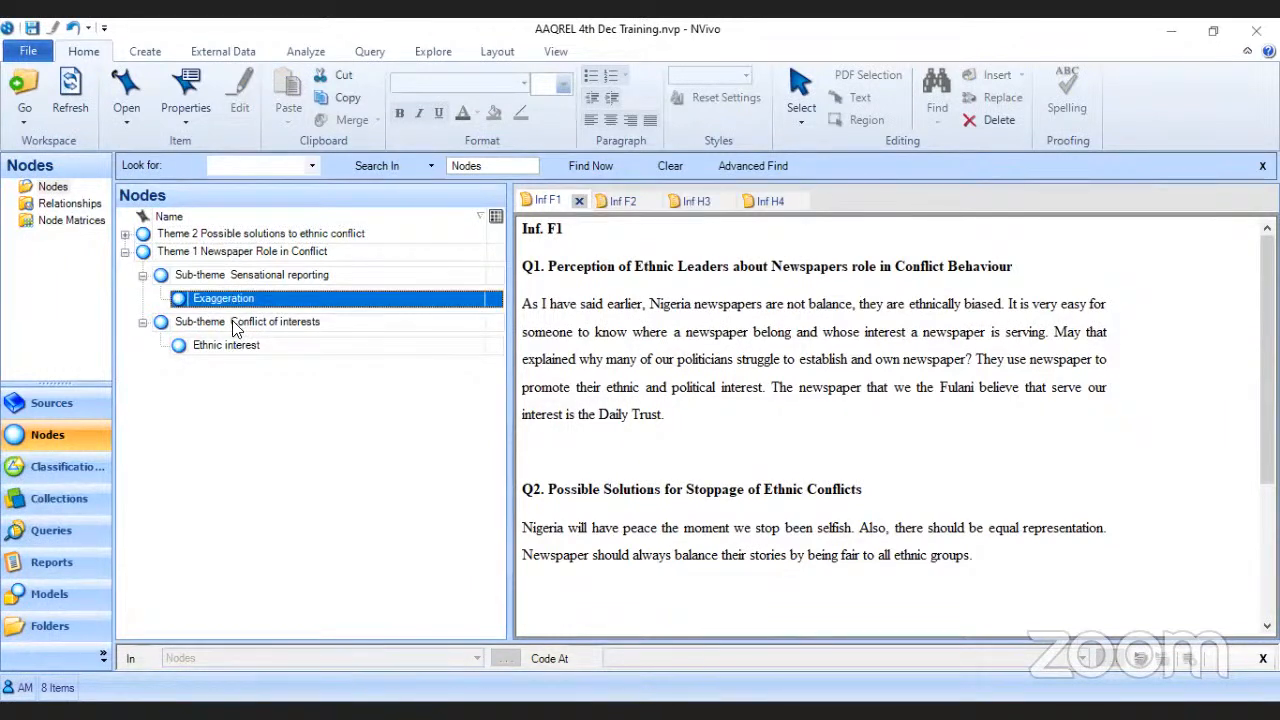
left_click(231, 347)
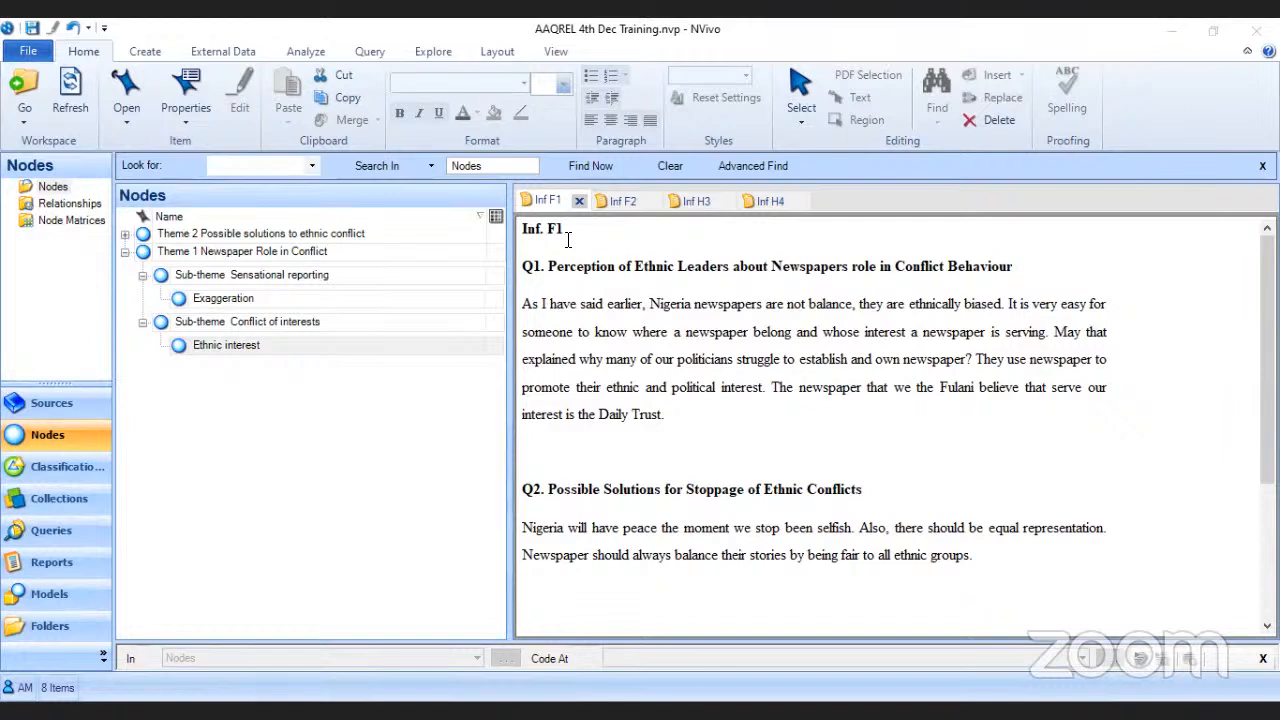
left_click_drag(566, 228, 520, 228)
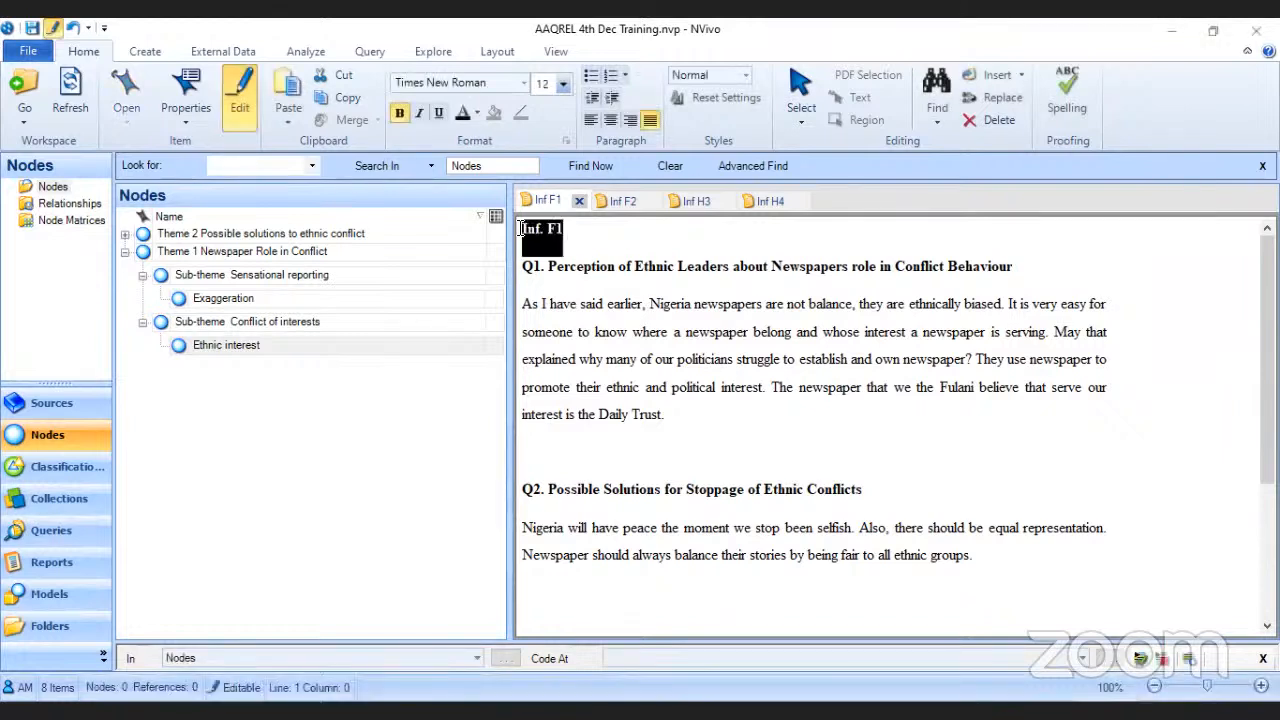
left_click(730, 331)
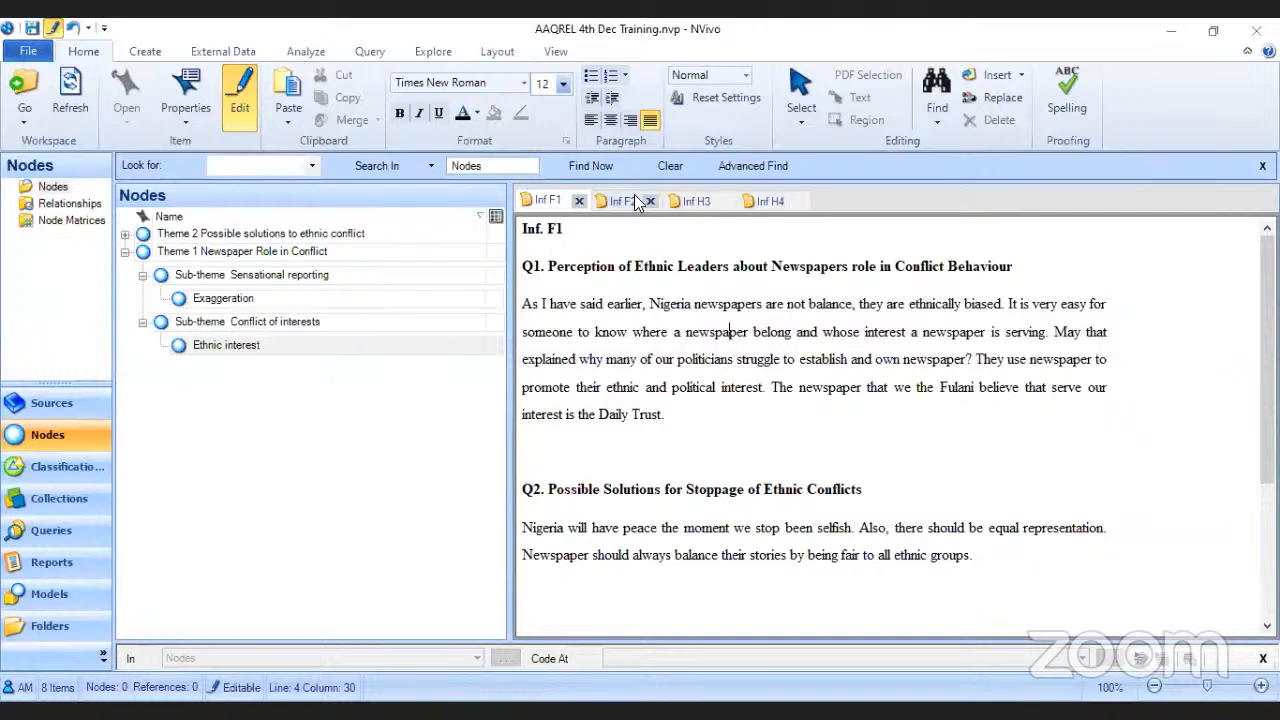
left_click_drag(563, 229, 519, 230)
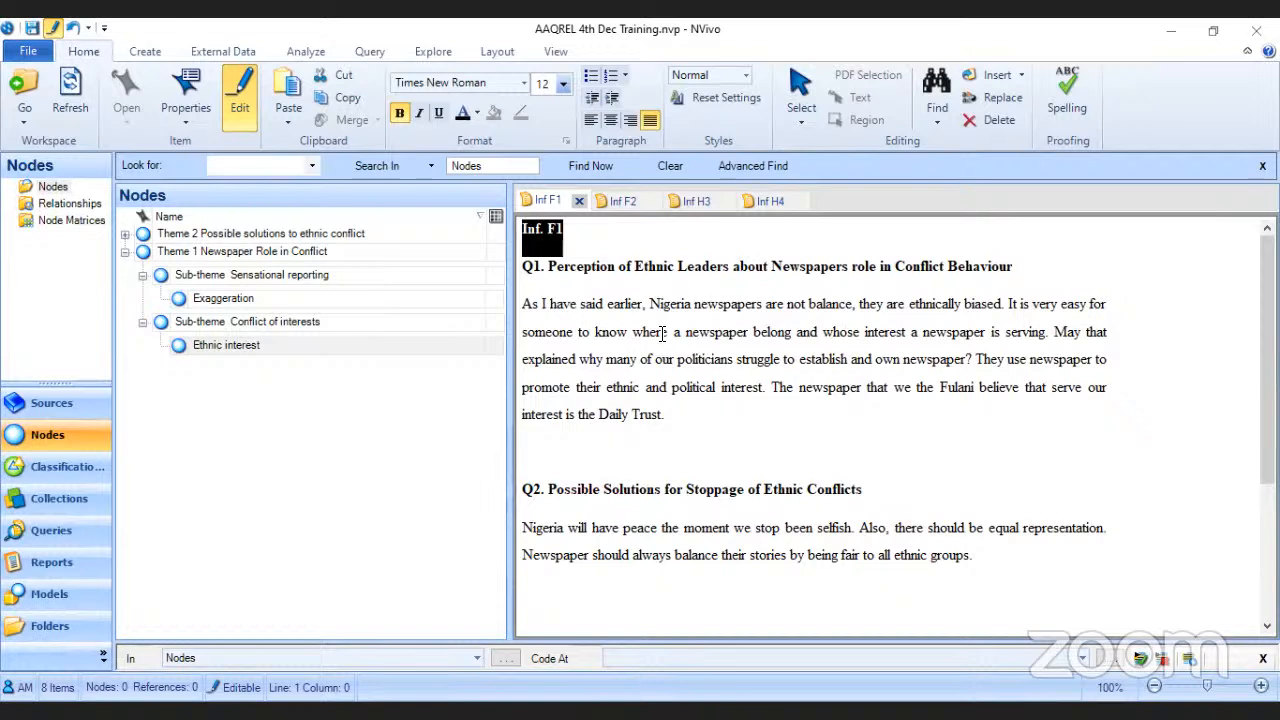
left_click(698, 316)
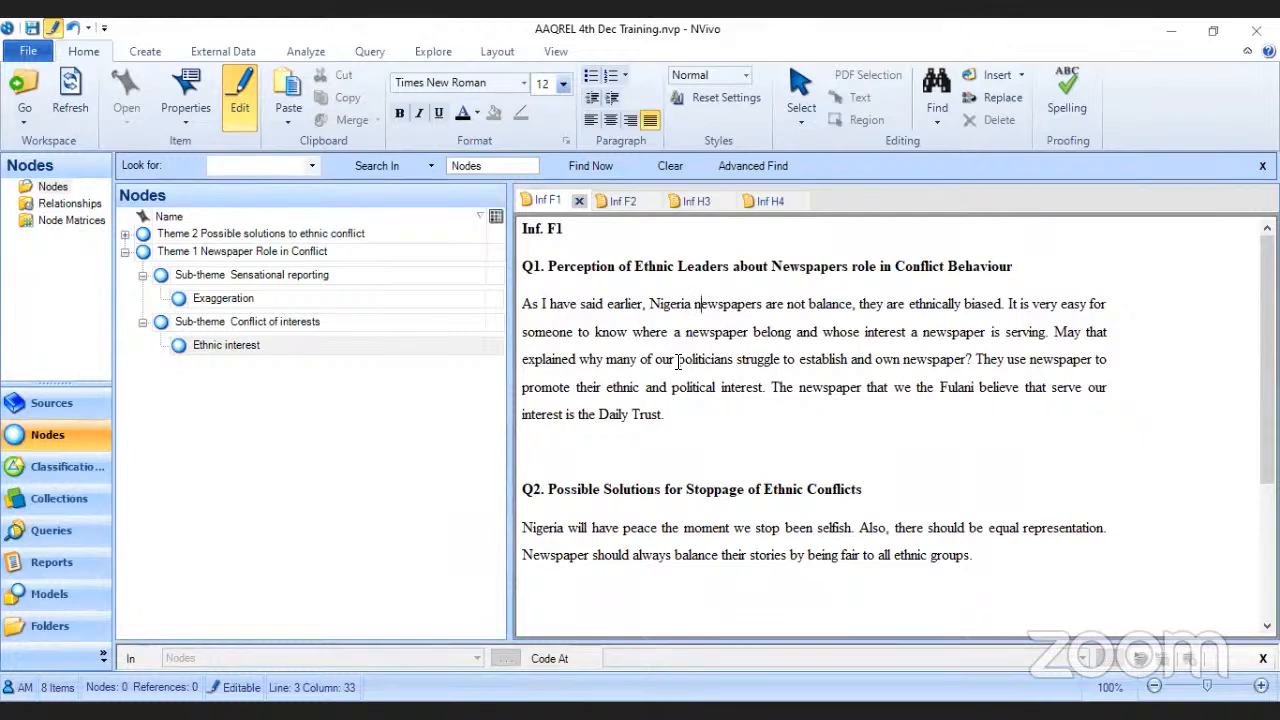
left_click(692, 205)
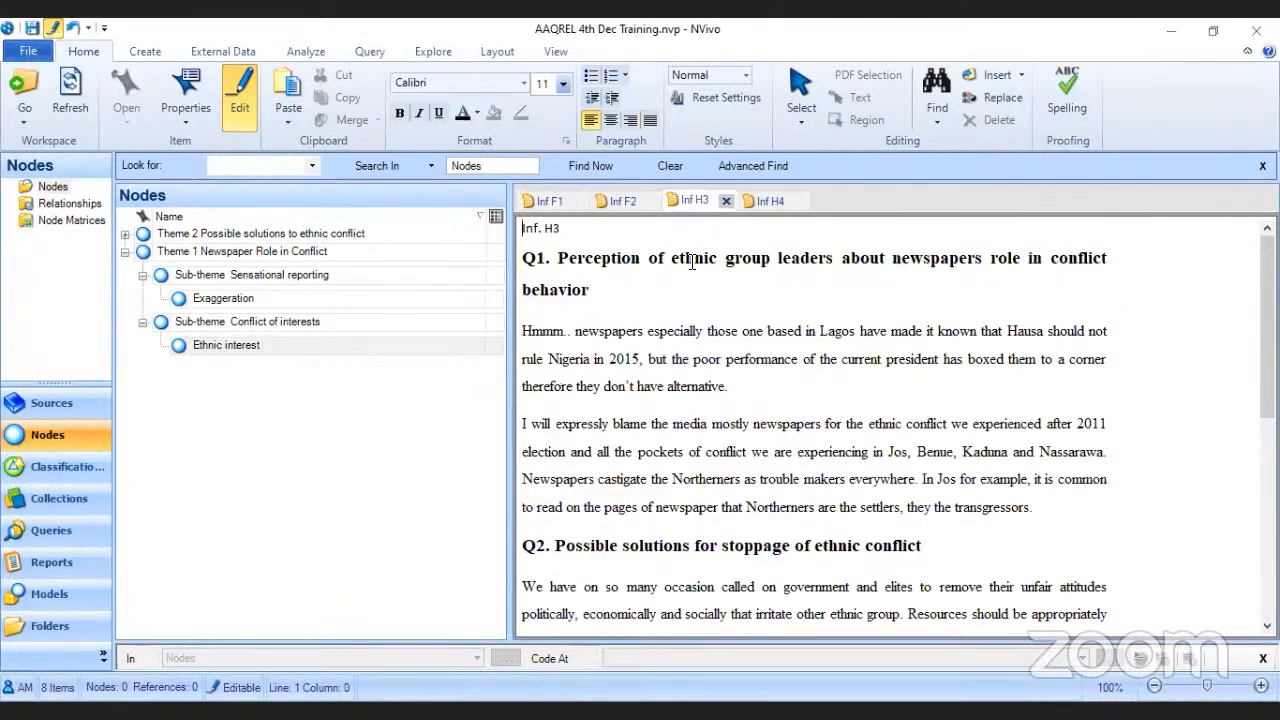
left_click(578, 203)
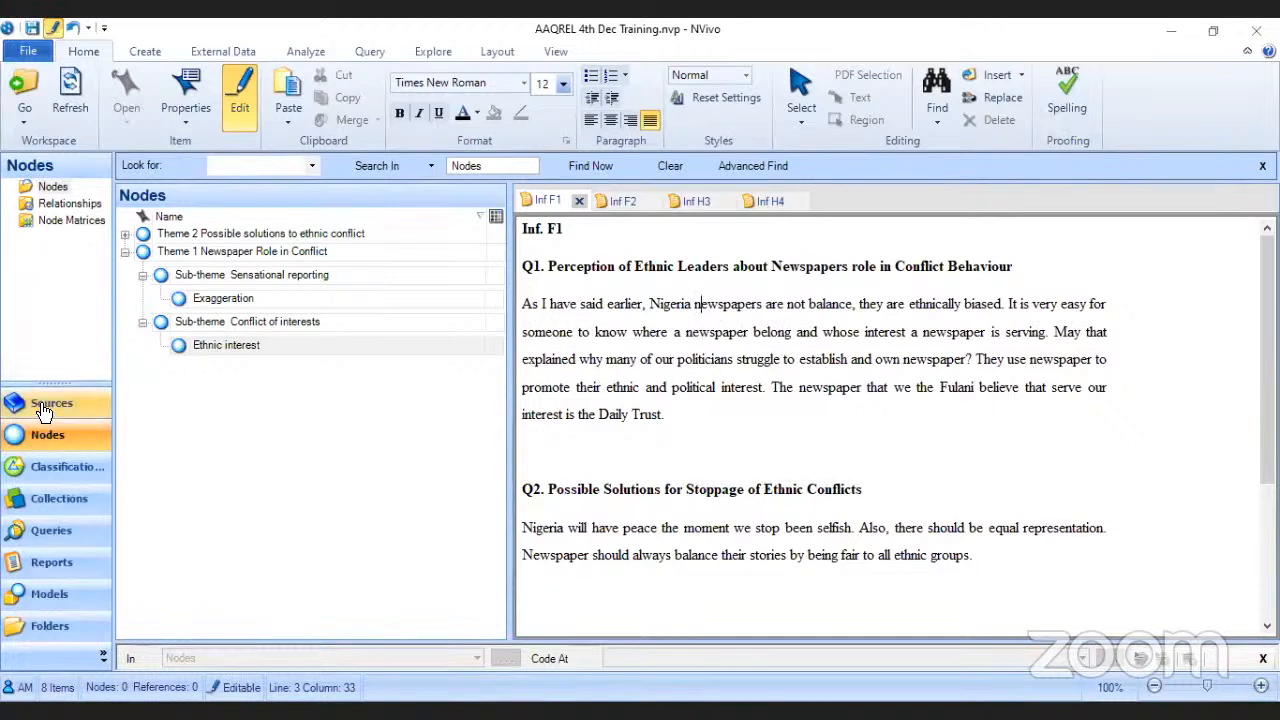
Step: Open the remaining interviews Inf IB5, Inf Y7, Inf Y8 and Inf IB6 from the internal sources
left_click(160, 405)
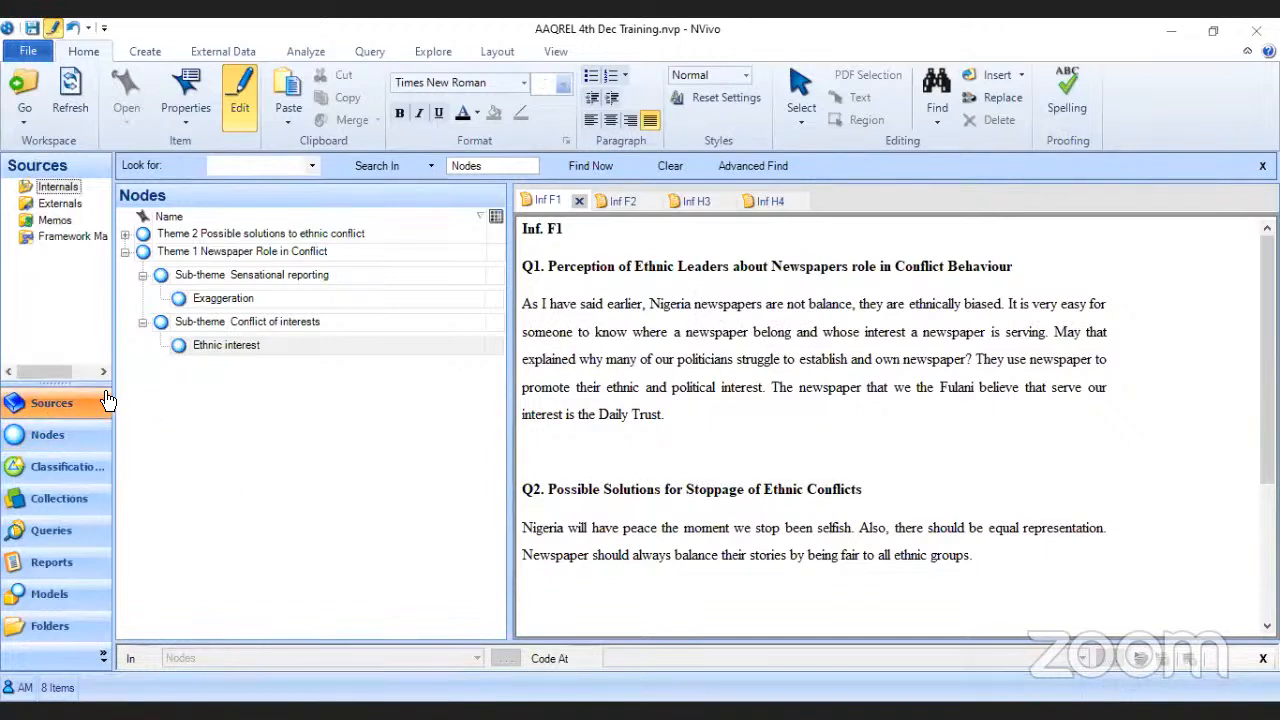
left_click(60, 405)
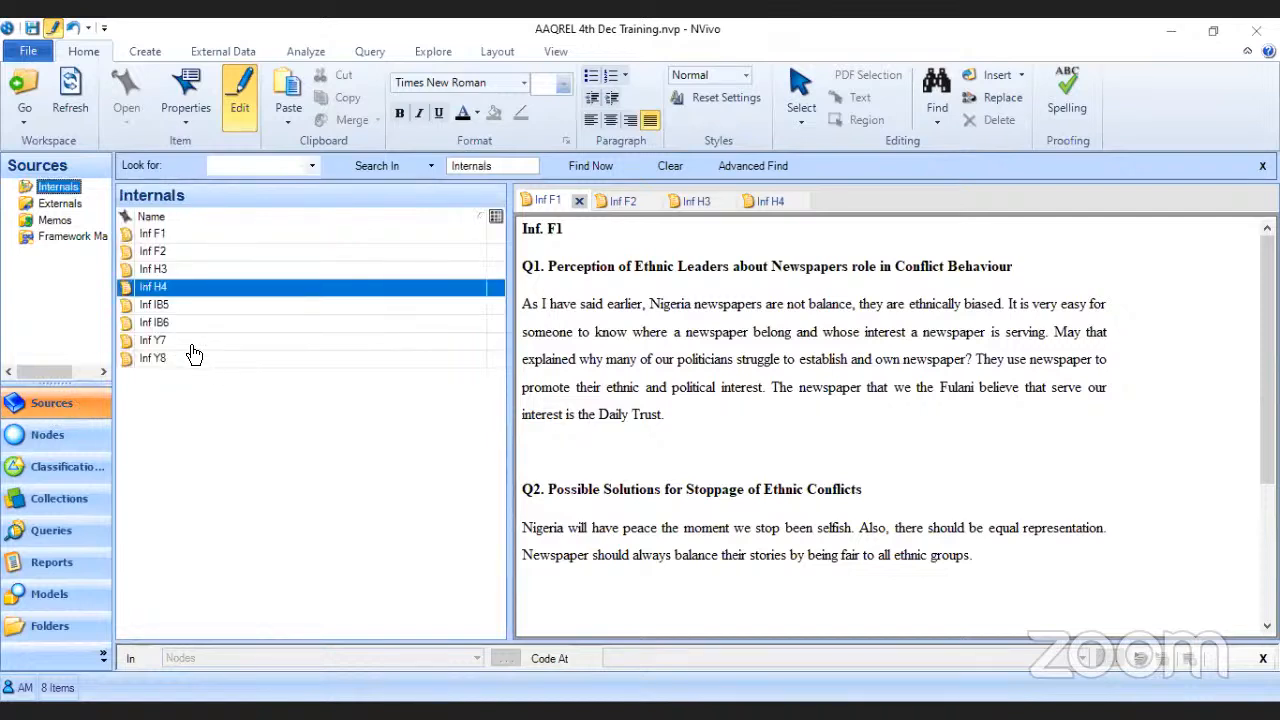
left_click(157, 305)
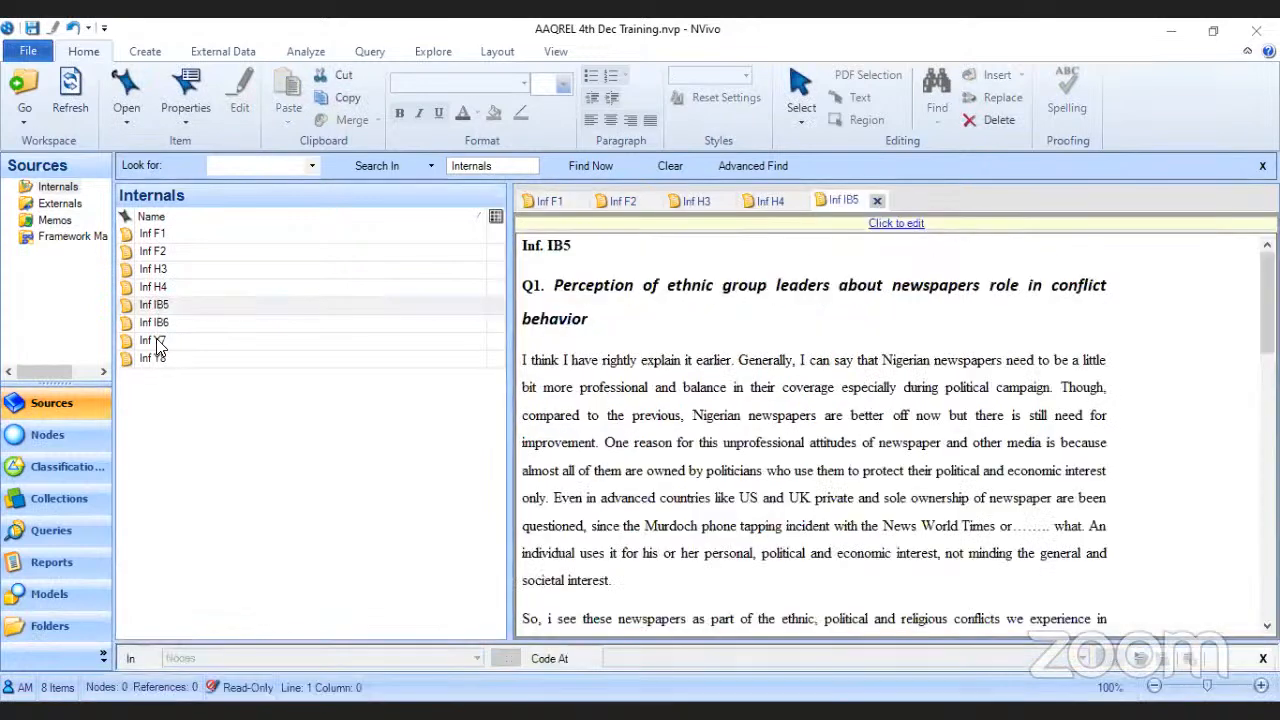
left_click(156, 342)
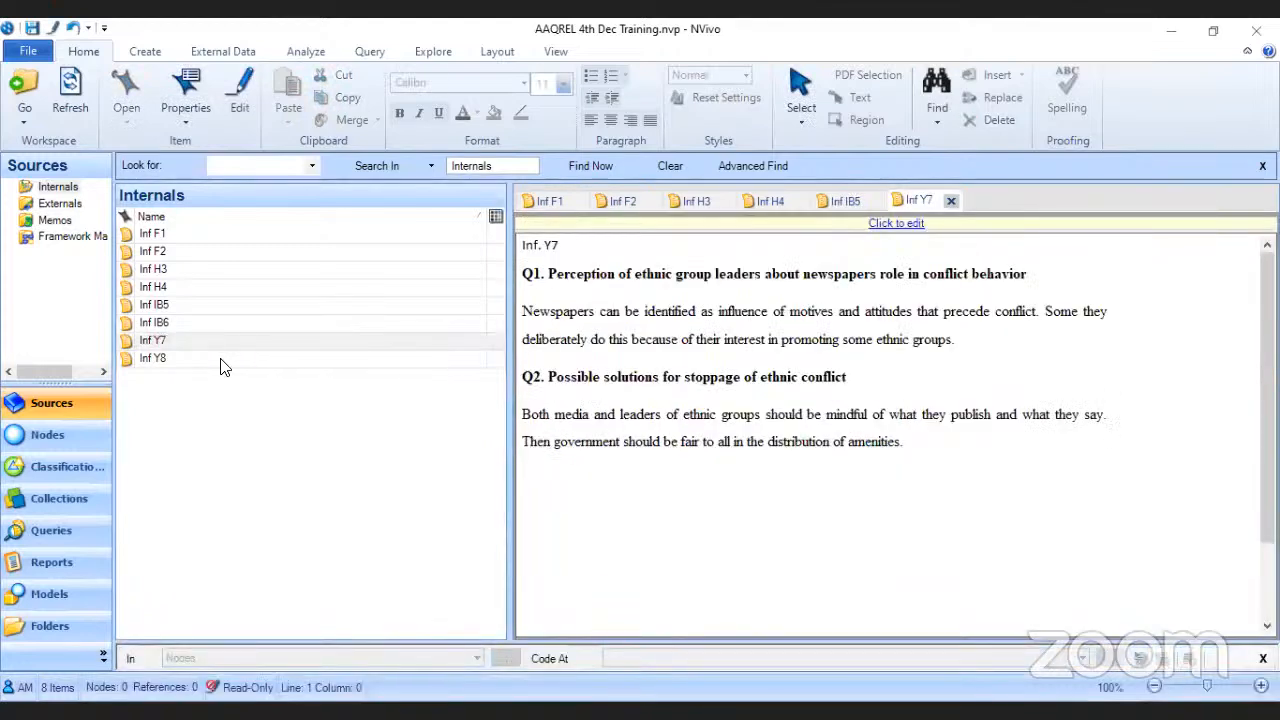
left_click(162, 359)
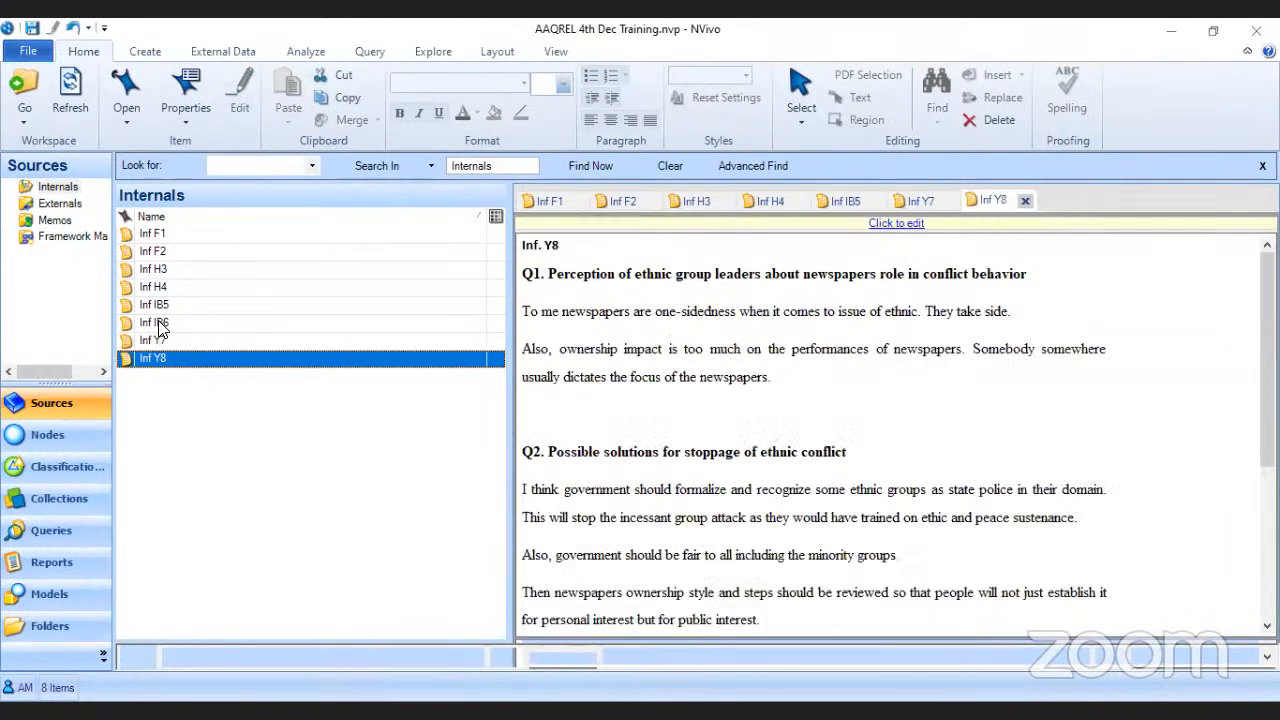
left_click(158, 323)
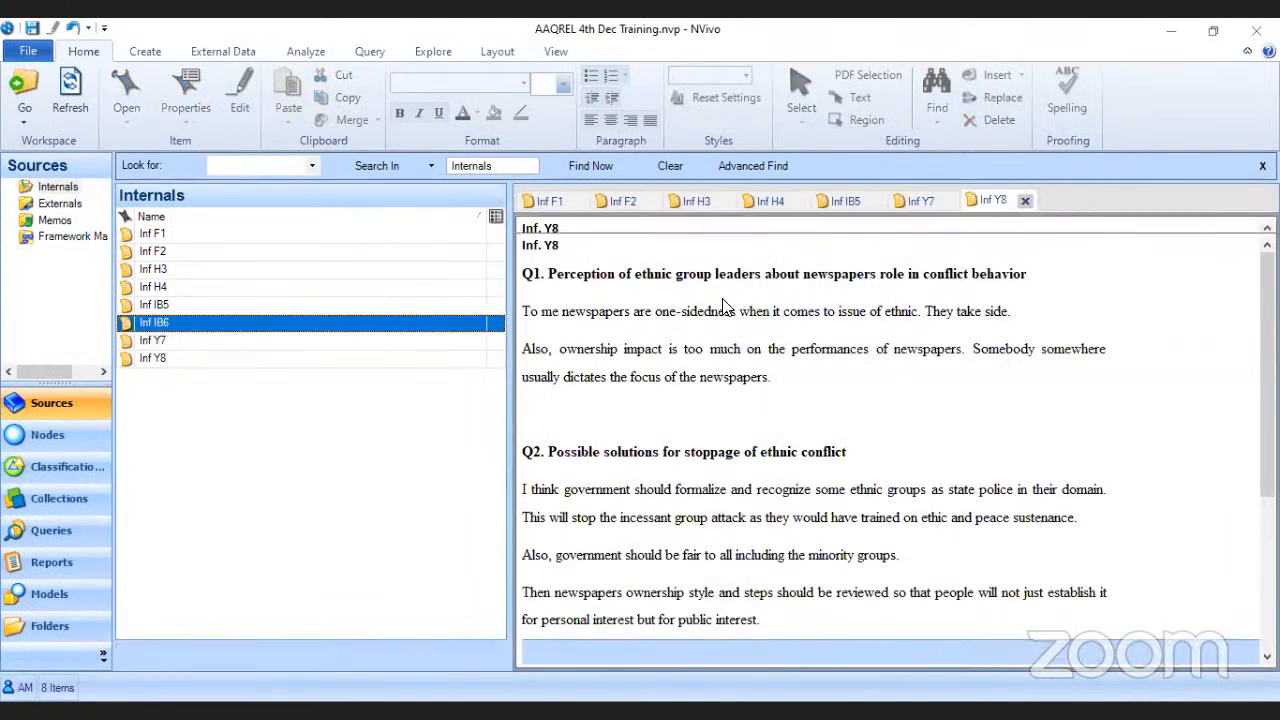
Step: Select "Nigeria newspapers are not balance" in Inf F1 beside the node hierarchy and save the project
left_click(50, 436)
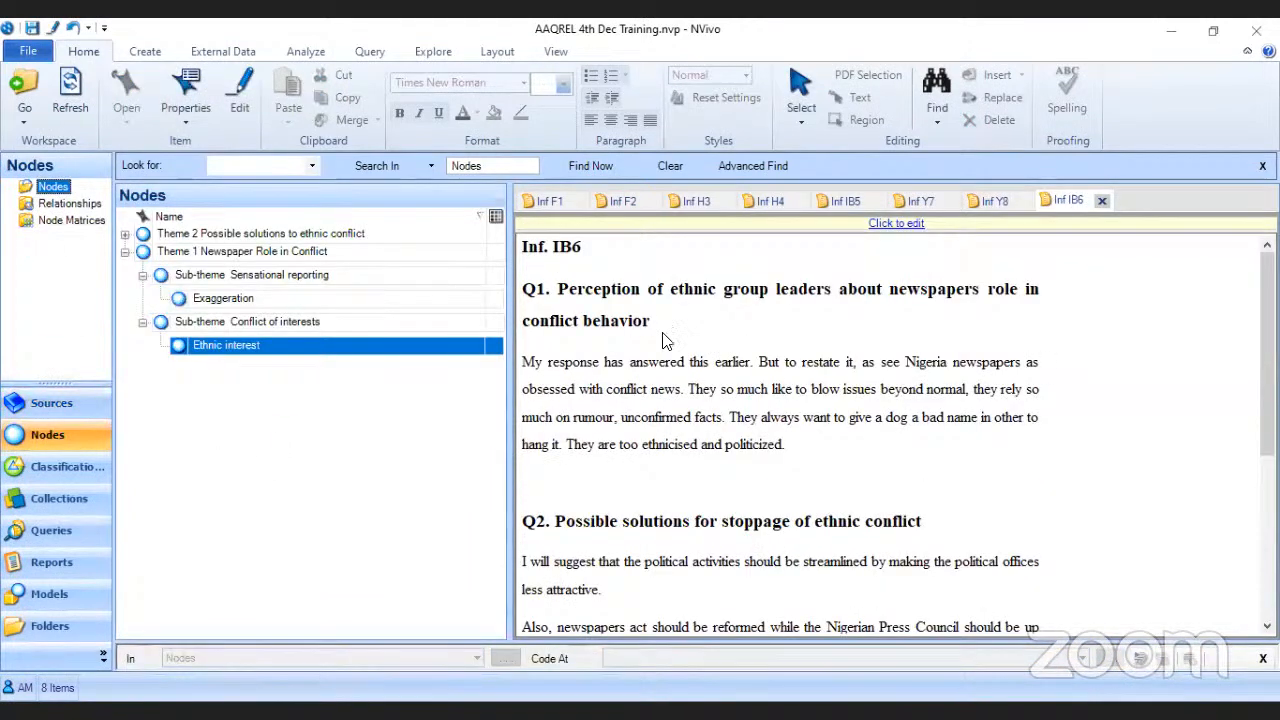
left_click(550, 205)
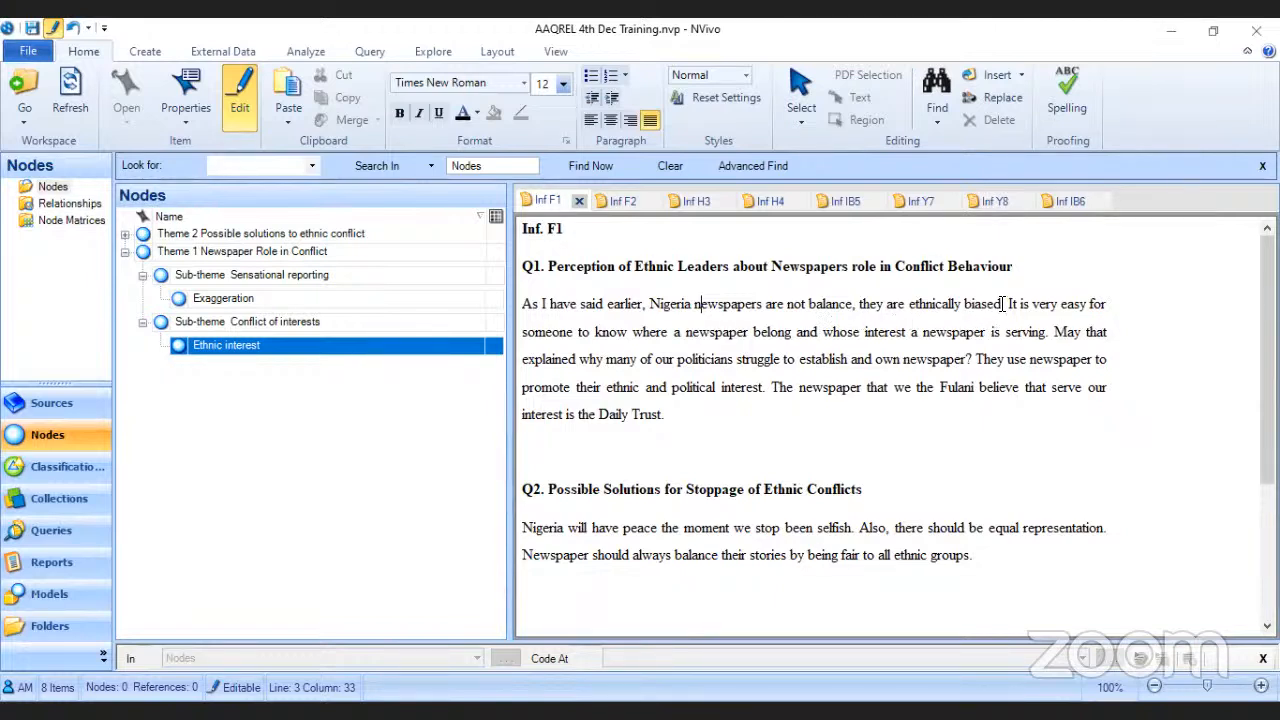
left_click_drag(1002, 304, 649, 304)
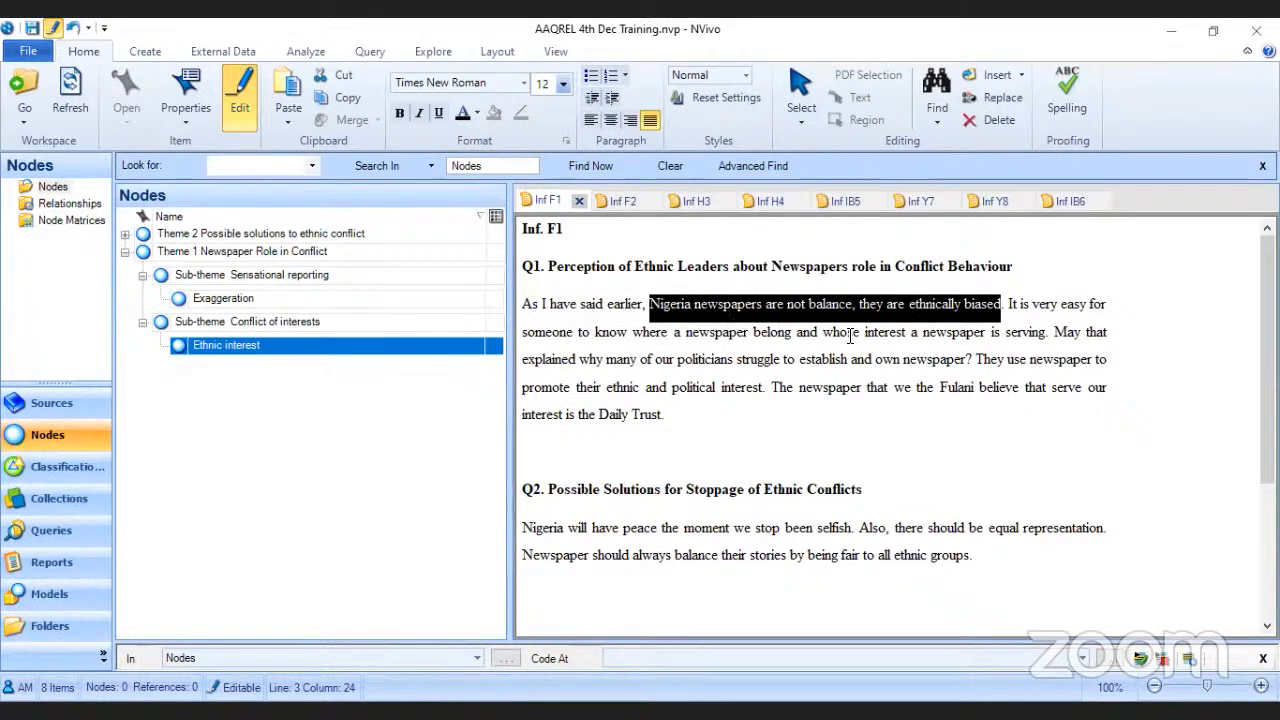
left_click(779, 333)
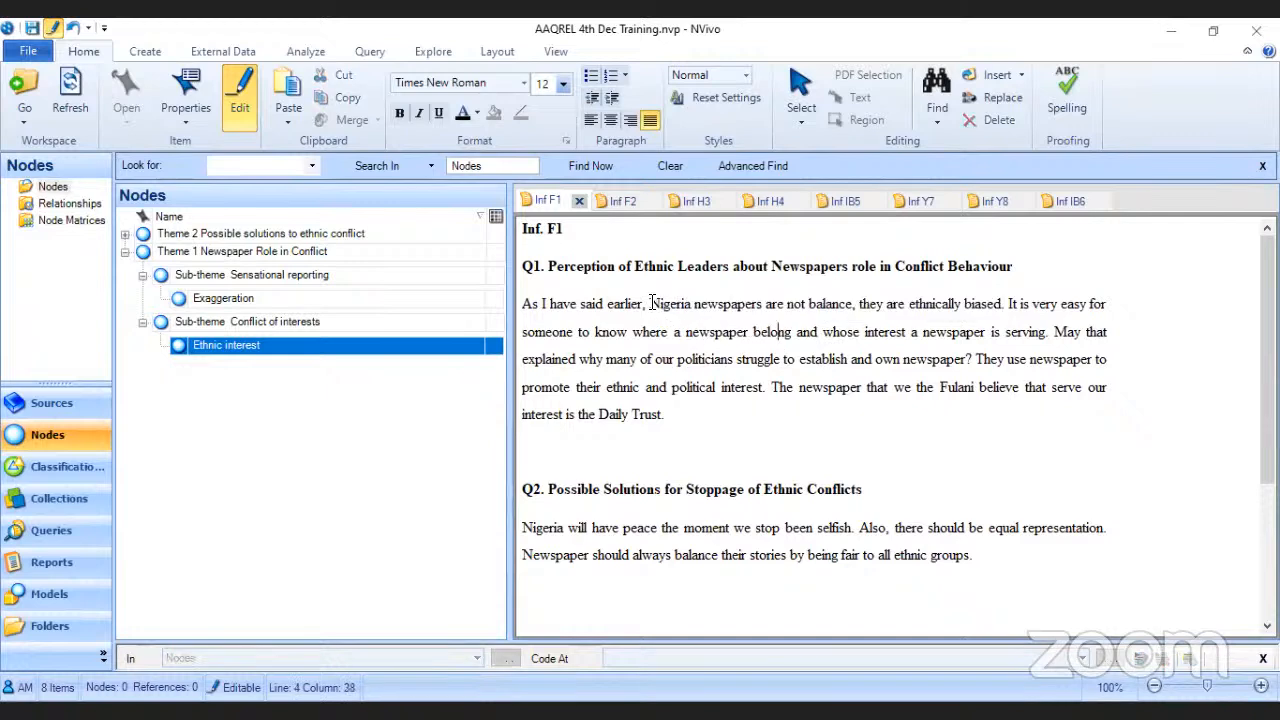
left_click_drag(650, 303, 852, 303)
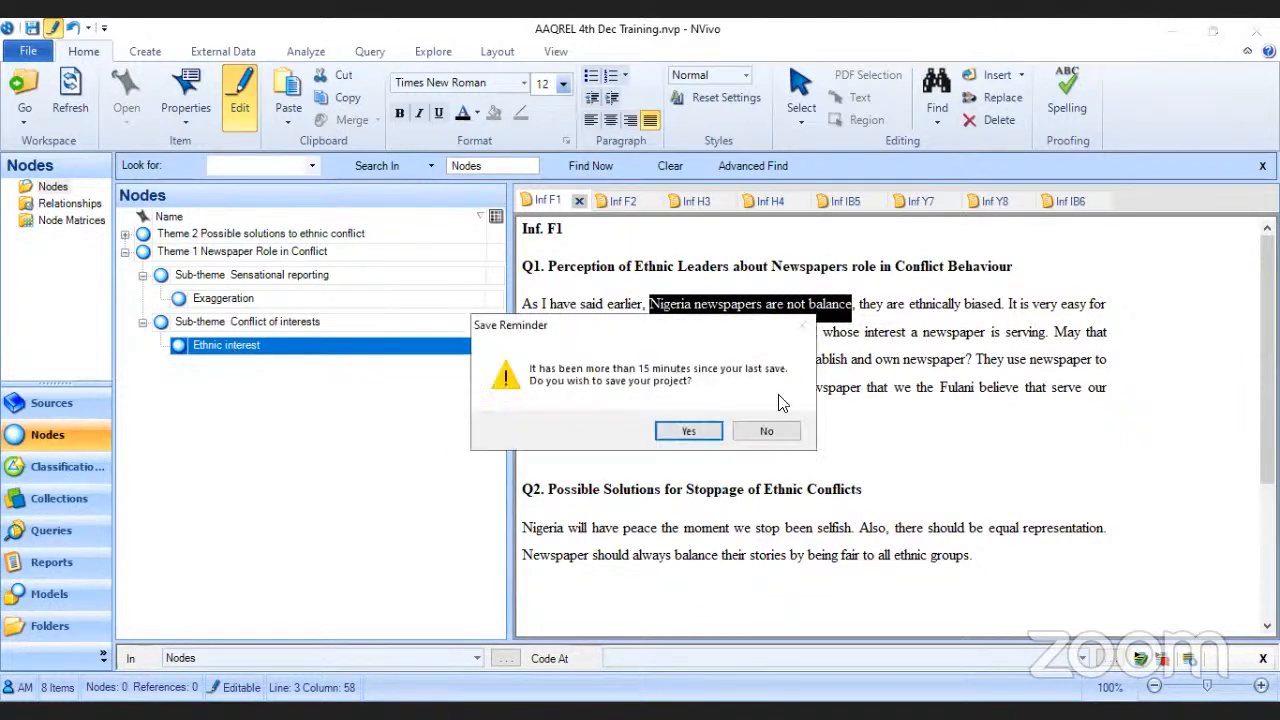
left_click(690, 431)
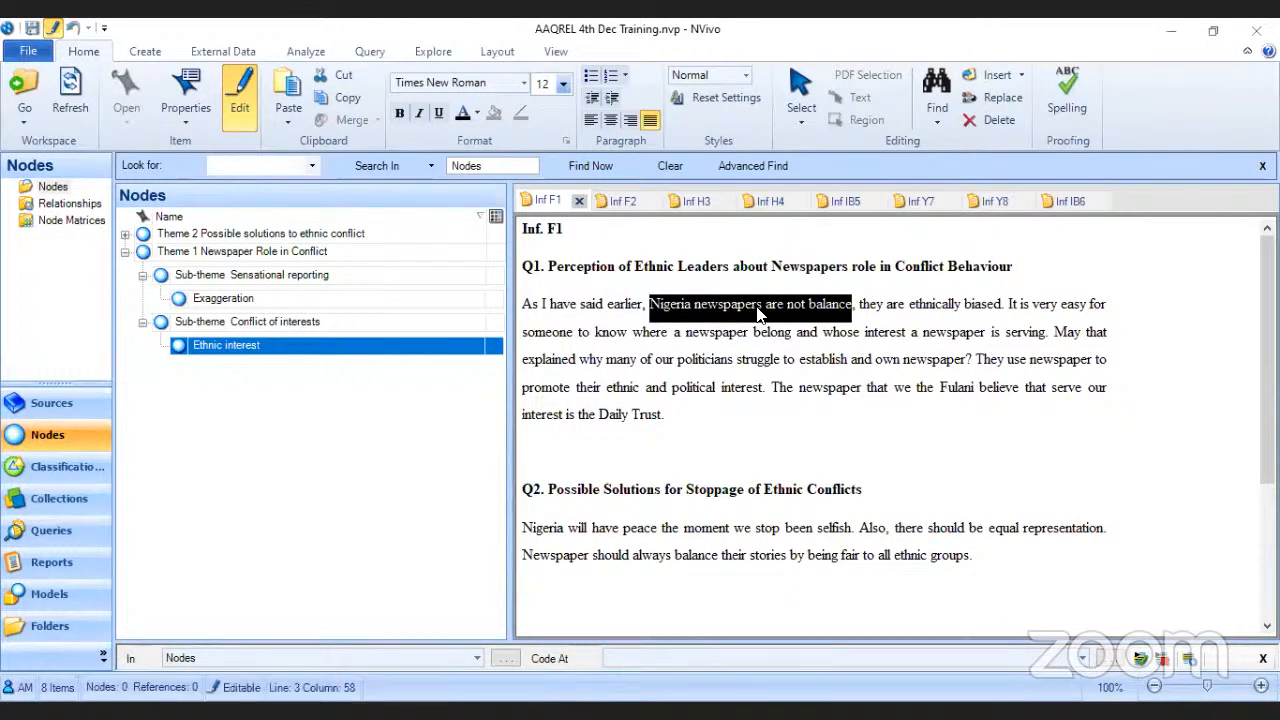
Step: Create a child node named Biase under the Sensational reporting sub-theme
left_click(272, 279)
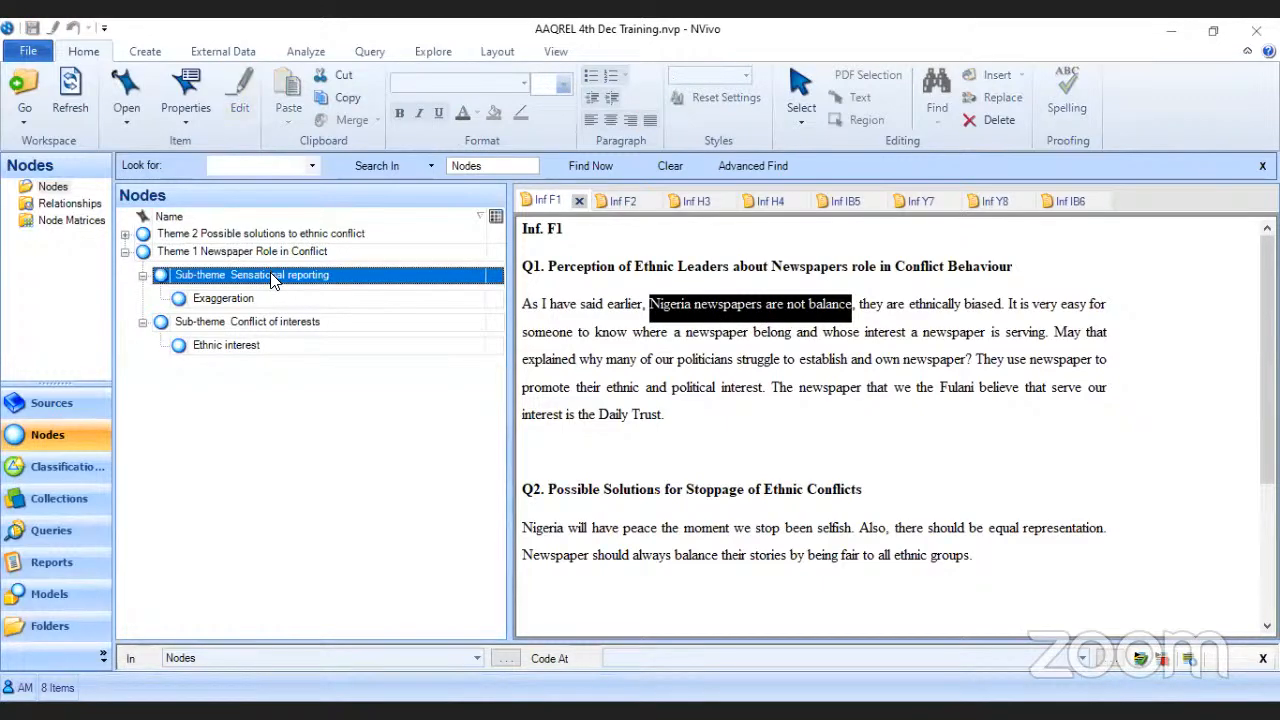
right_click(272, 277)
left_click(338, 201)
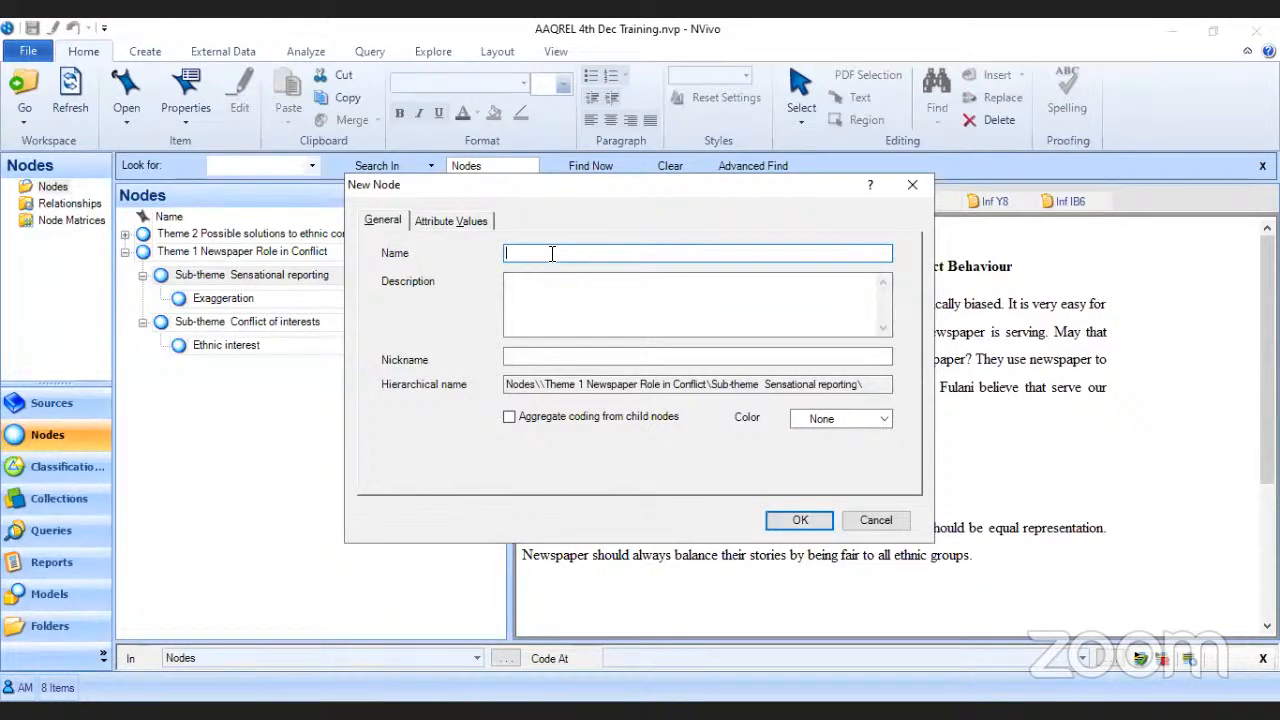
type("Biase")
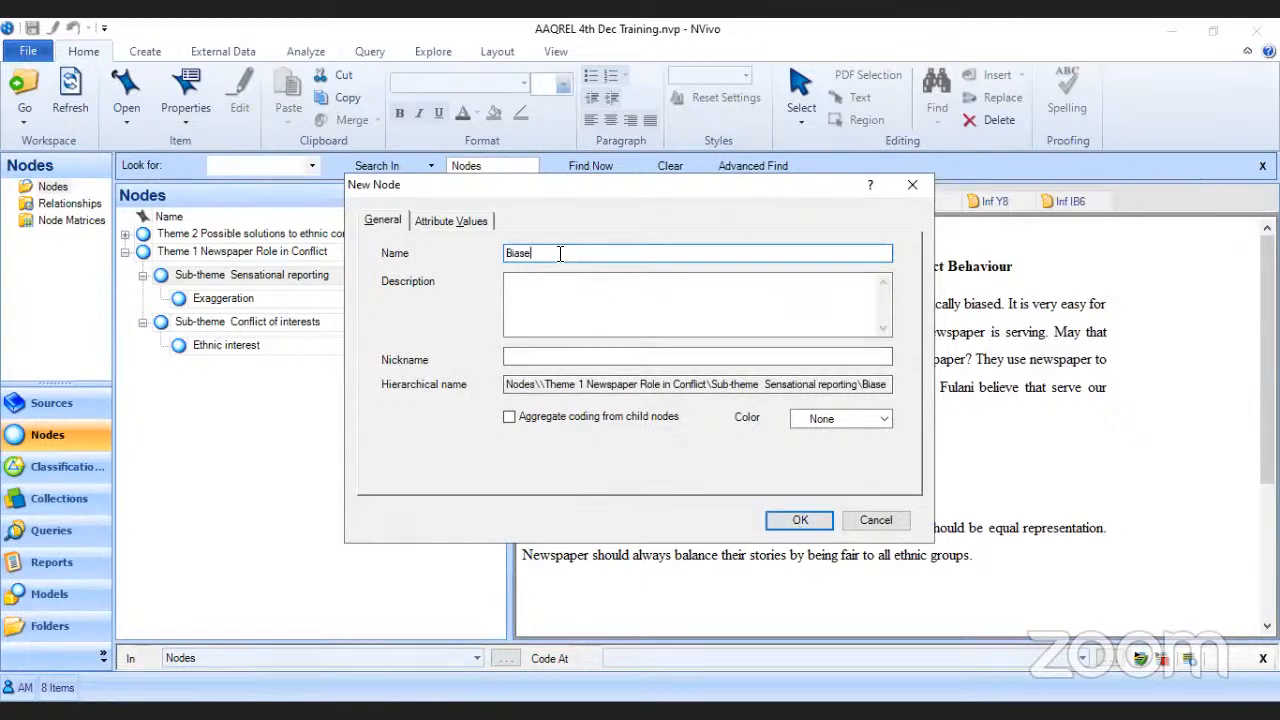
left_click(800, 520)
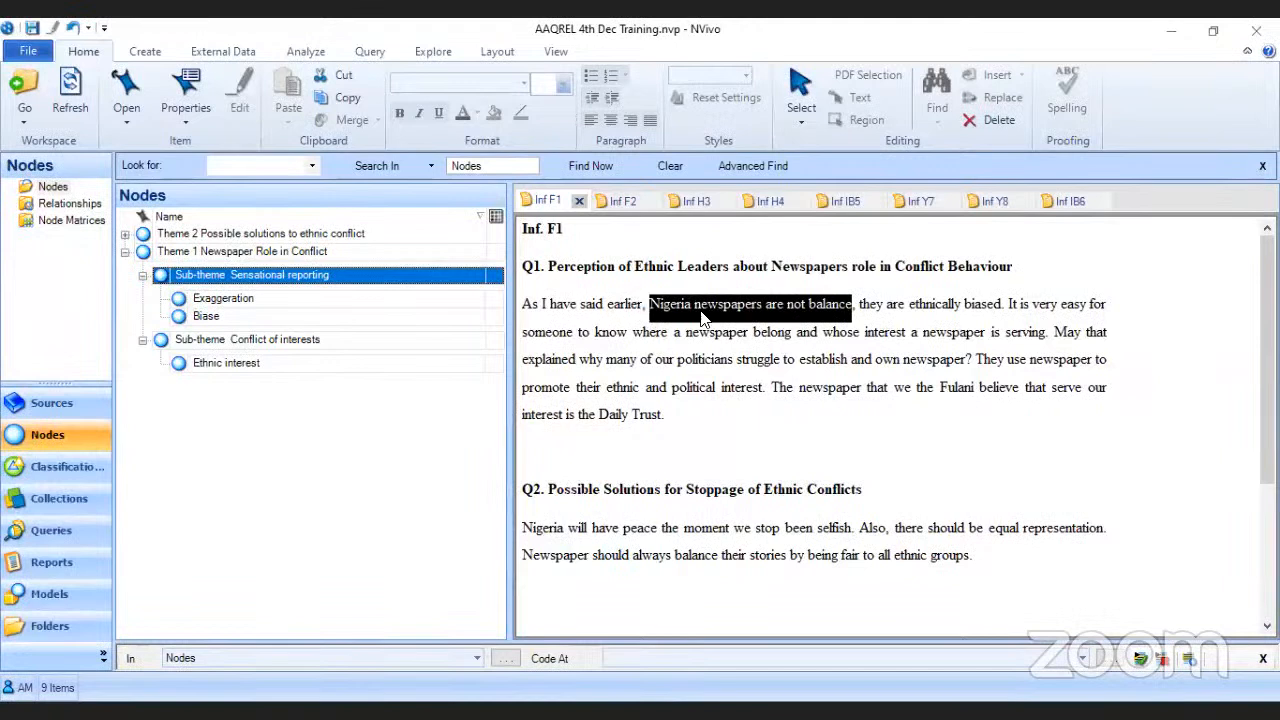
Step: Code the Inf F1 passage "Nigeria newspapers are not balance" to the Biase node
left_click(770, 308)
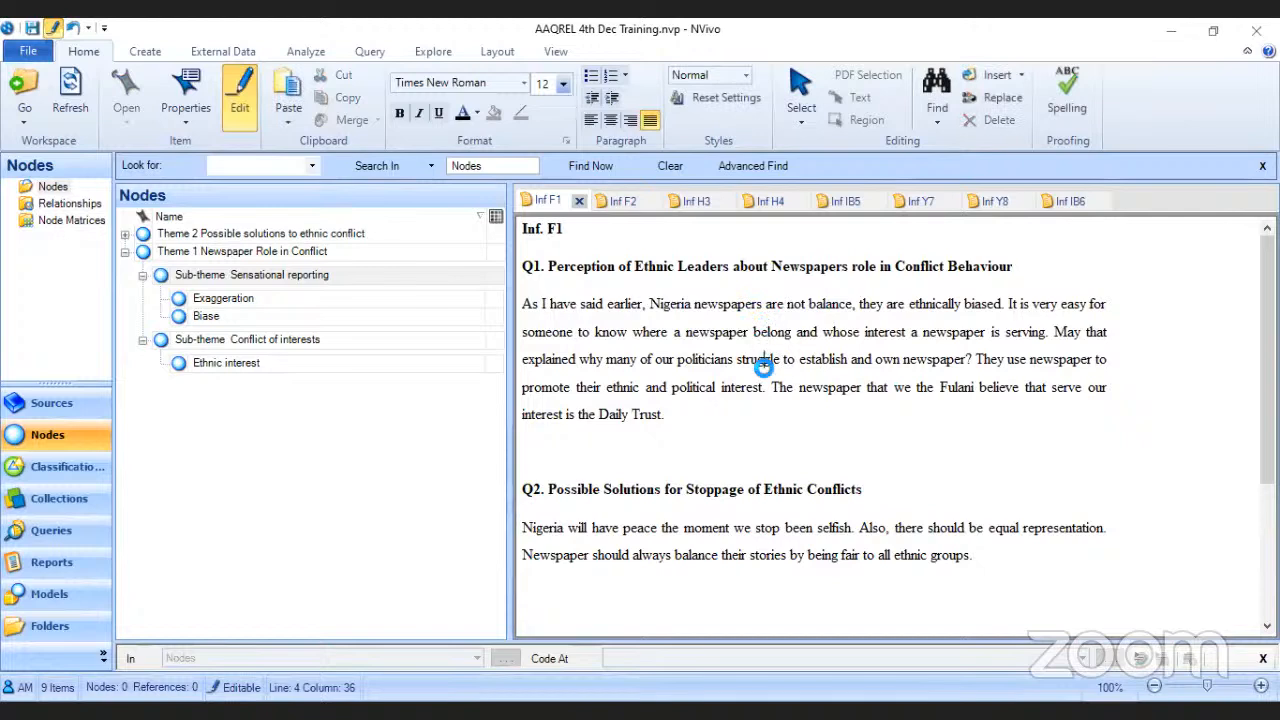
left_click(765, 425)
left_click_drag(760, 428, 280, 322)
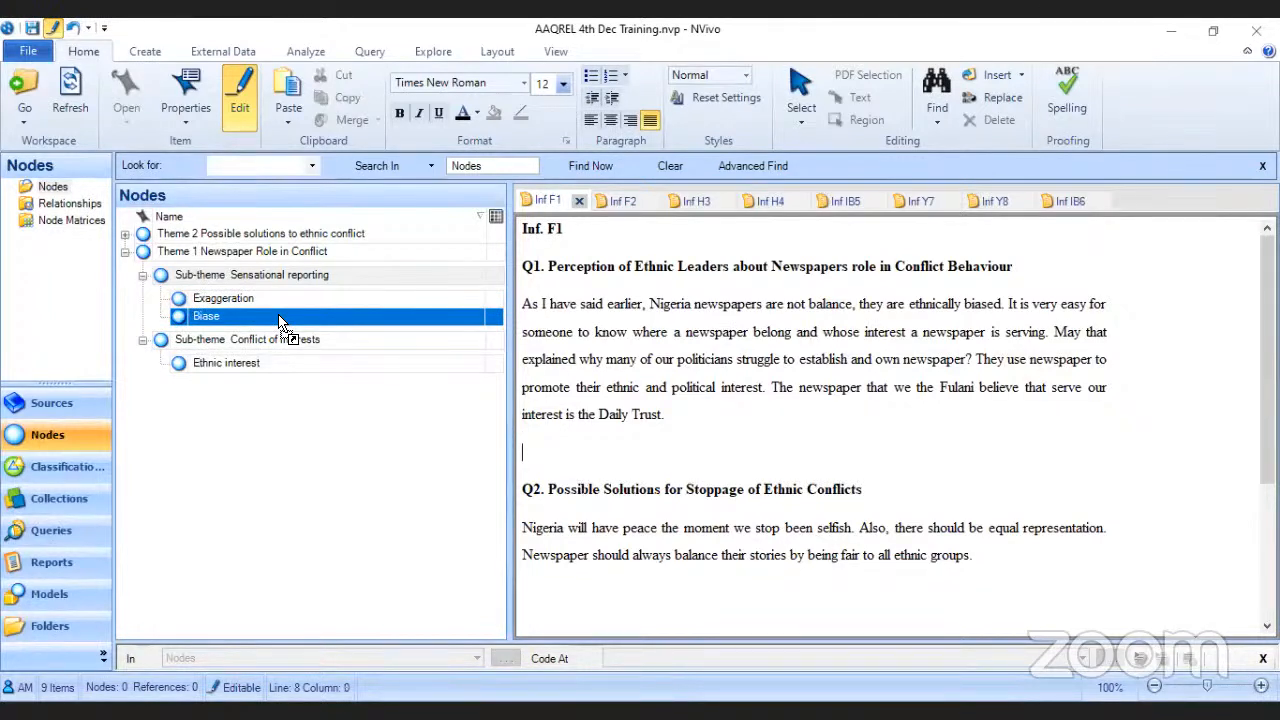
left_click_drag(280, 322, 280, 322)
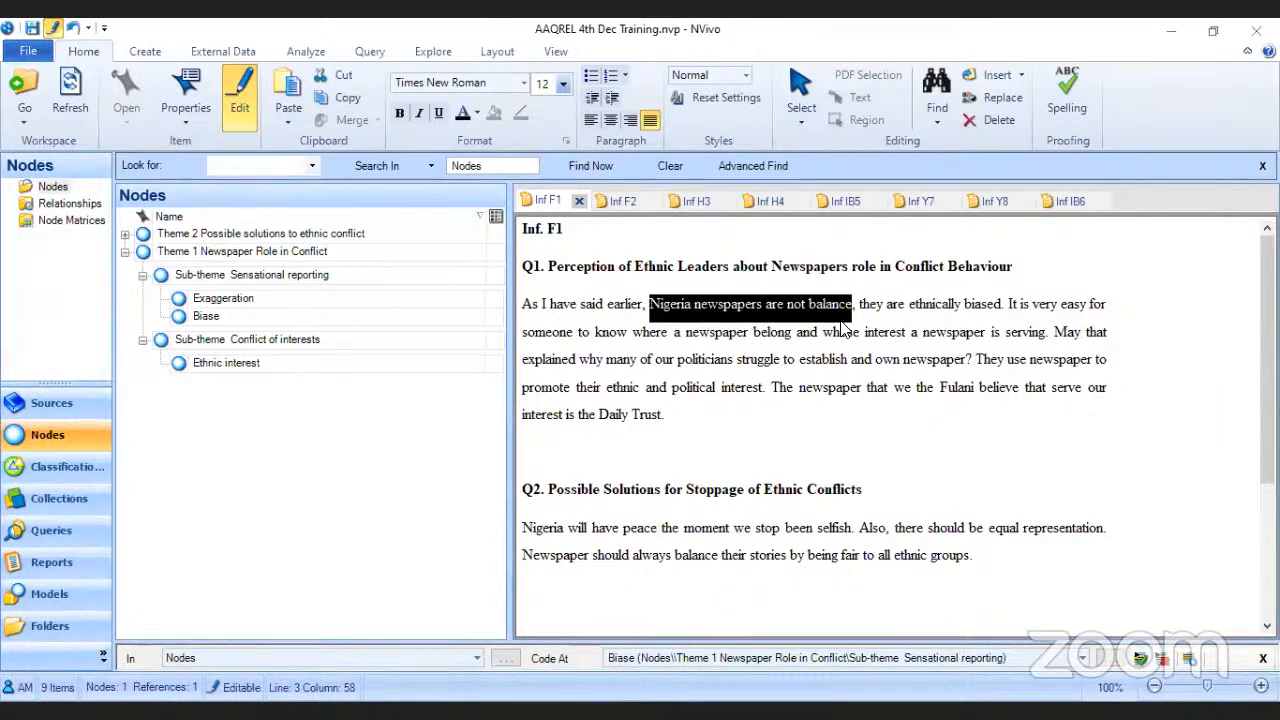
Step: Code the Inf F1 sentence "Nigeria newspapers are not balance, they are ethnically biased" to the Ethnic interest node
left_click(883, 308)
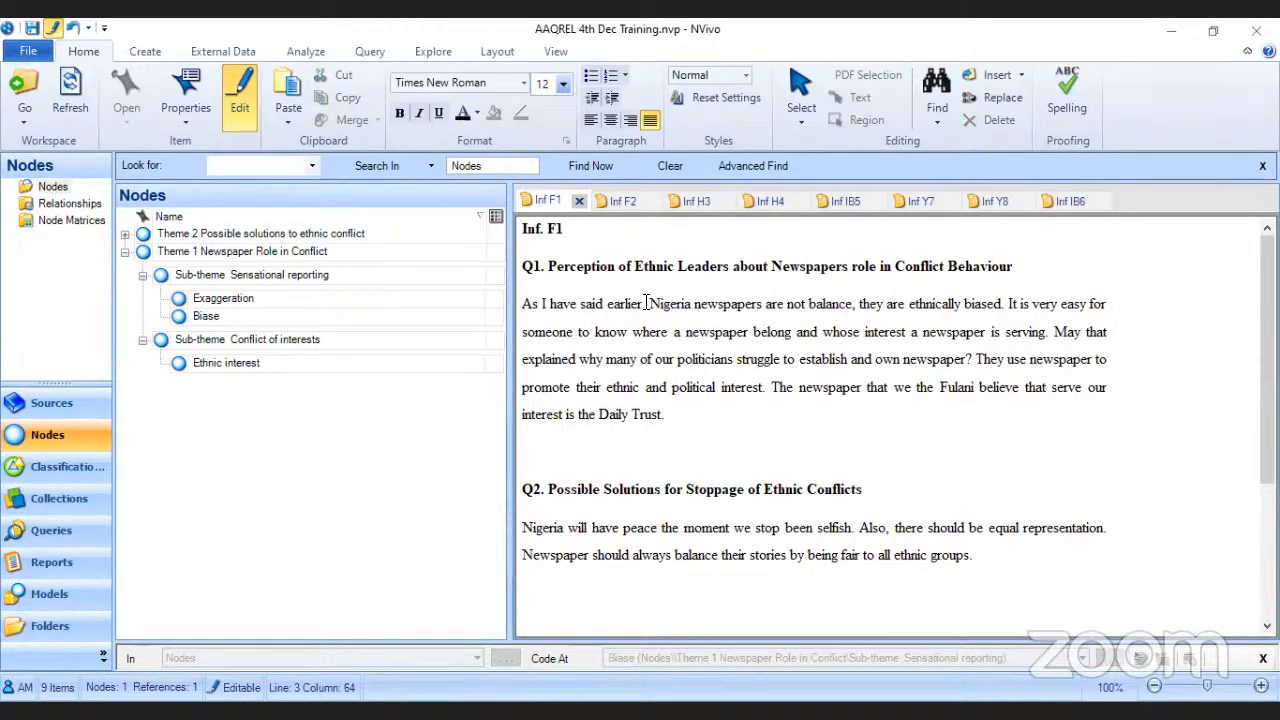
left_click_drag(648, 303, 1007, 305)
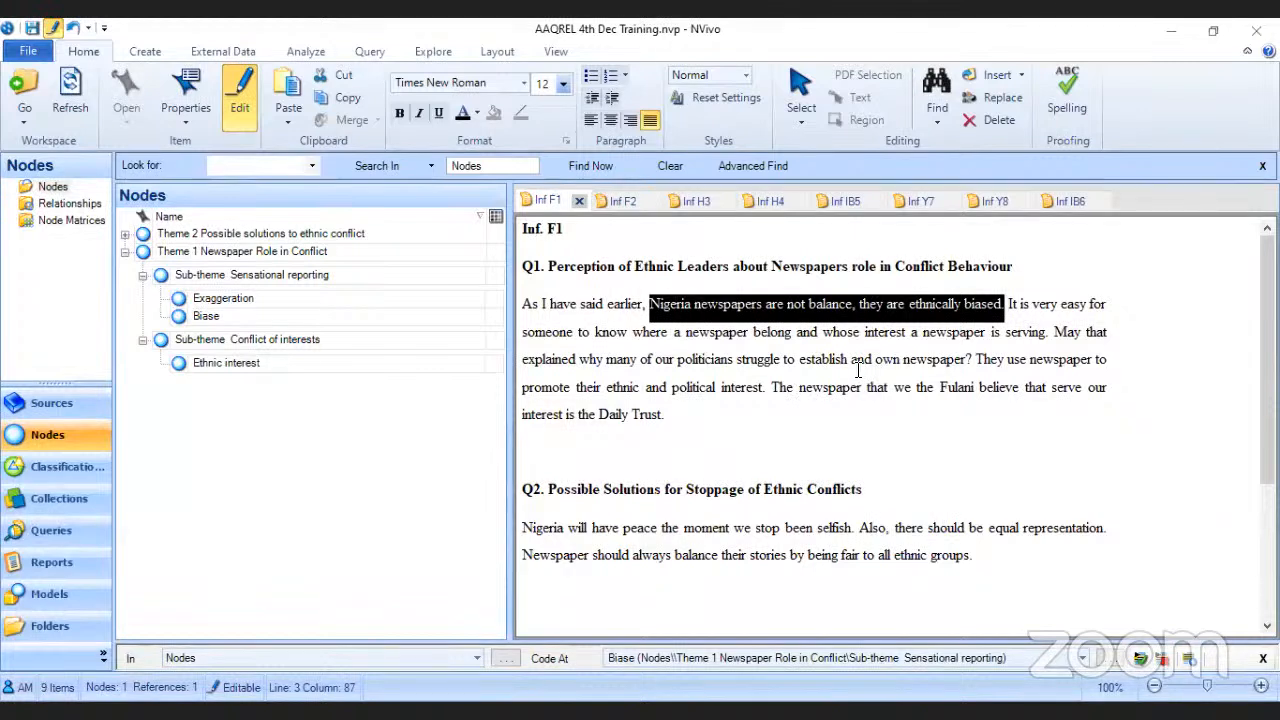
left_click(844, 302)
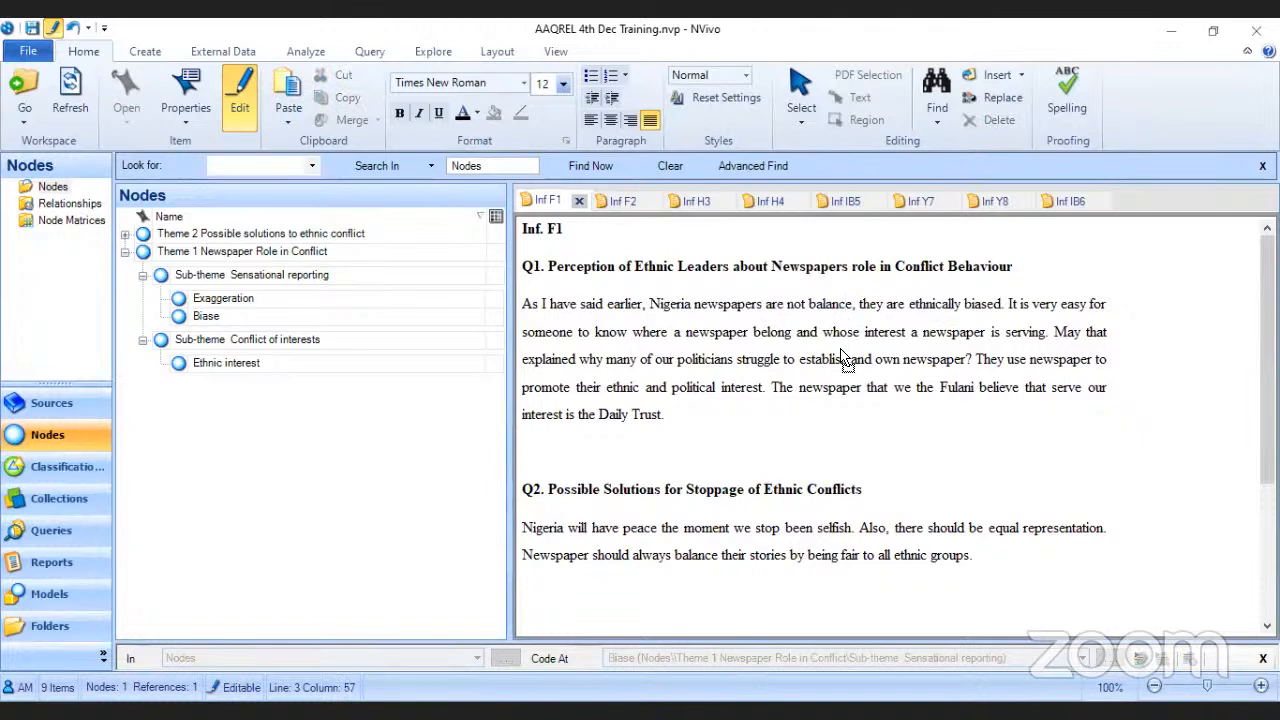
left_click_drag(818, 390, 248, 363)
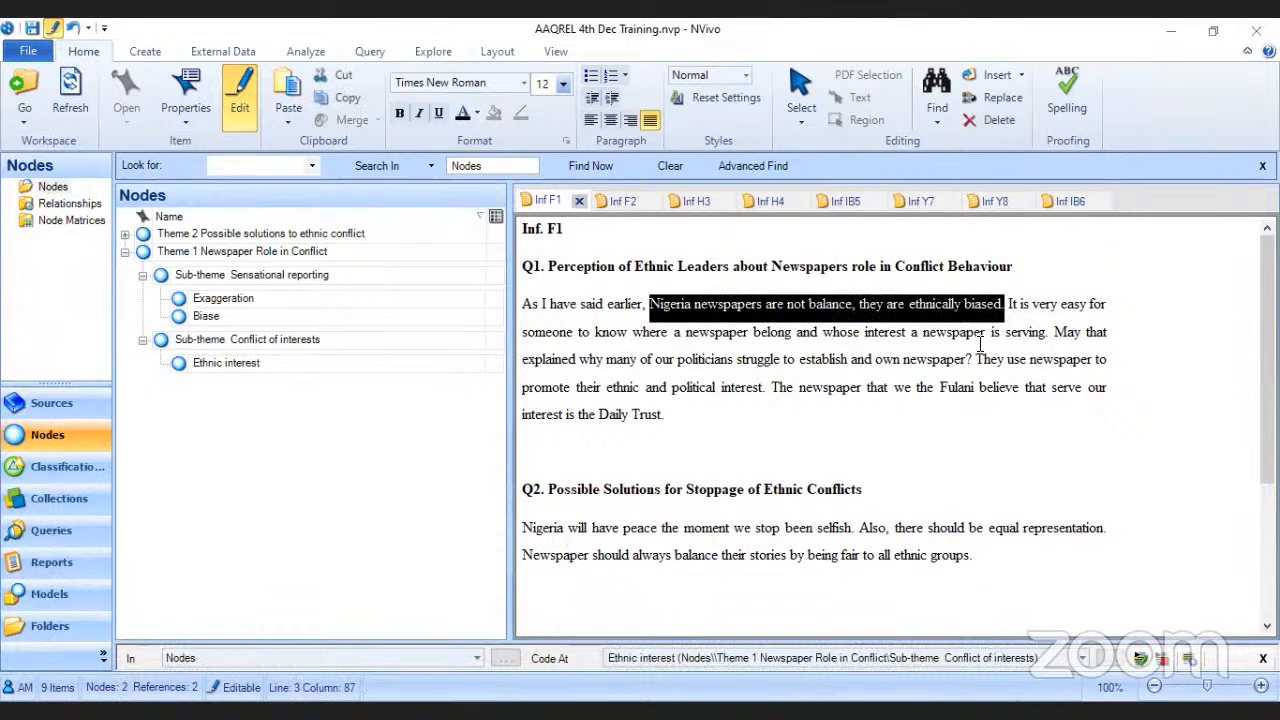
Step: Code the Inf F1 sentence from "It is very easy for someone to know" through "a newspaper is serving" to the Biase node
left_click(1010, 305)
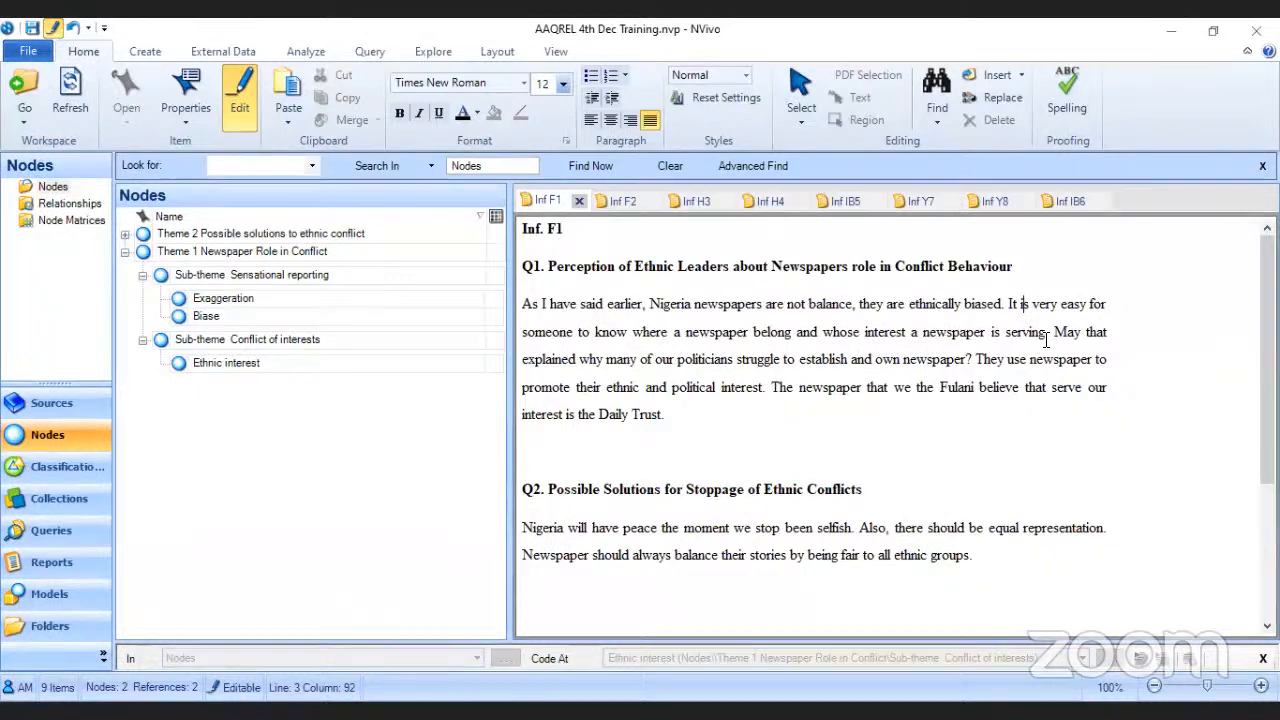
left_click_drag(1008, 303, 1052, 332)
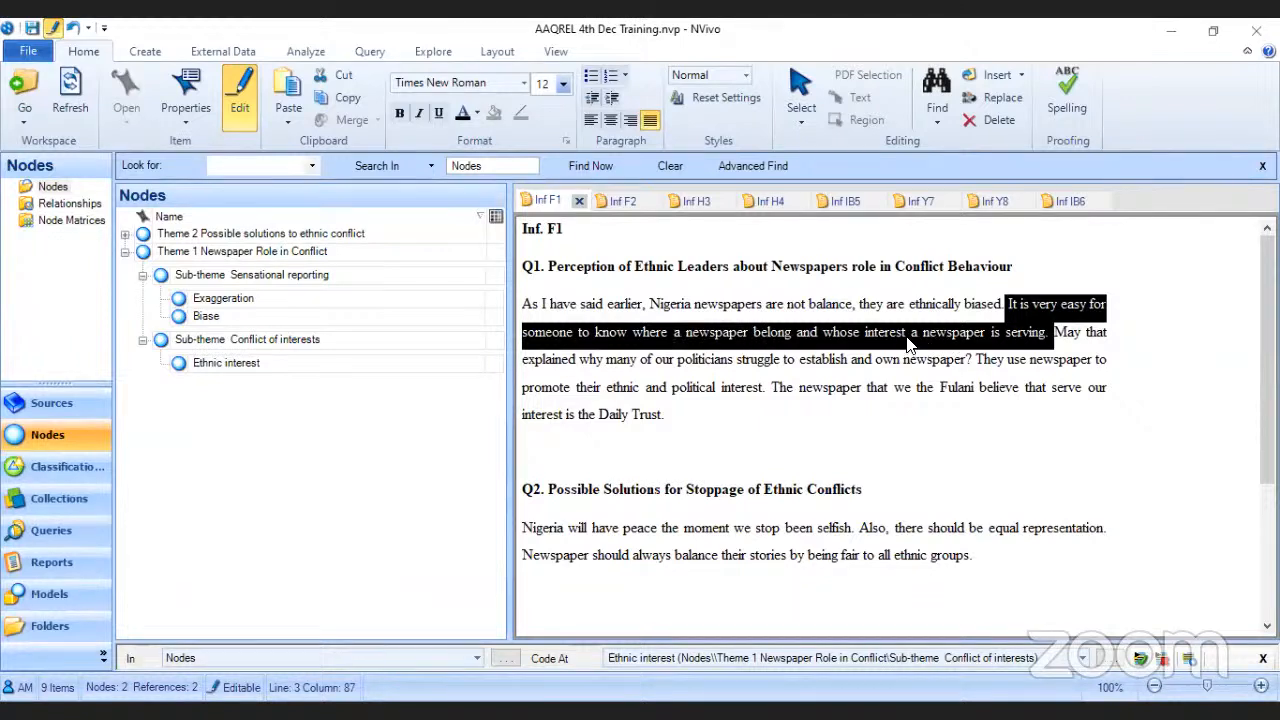
left_click_drag(908, 343, 209, 318)
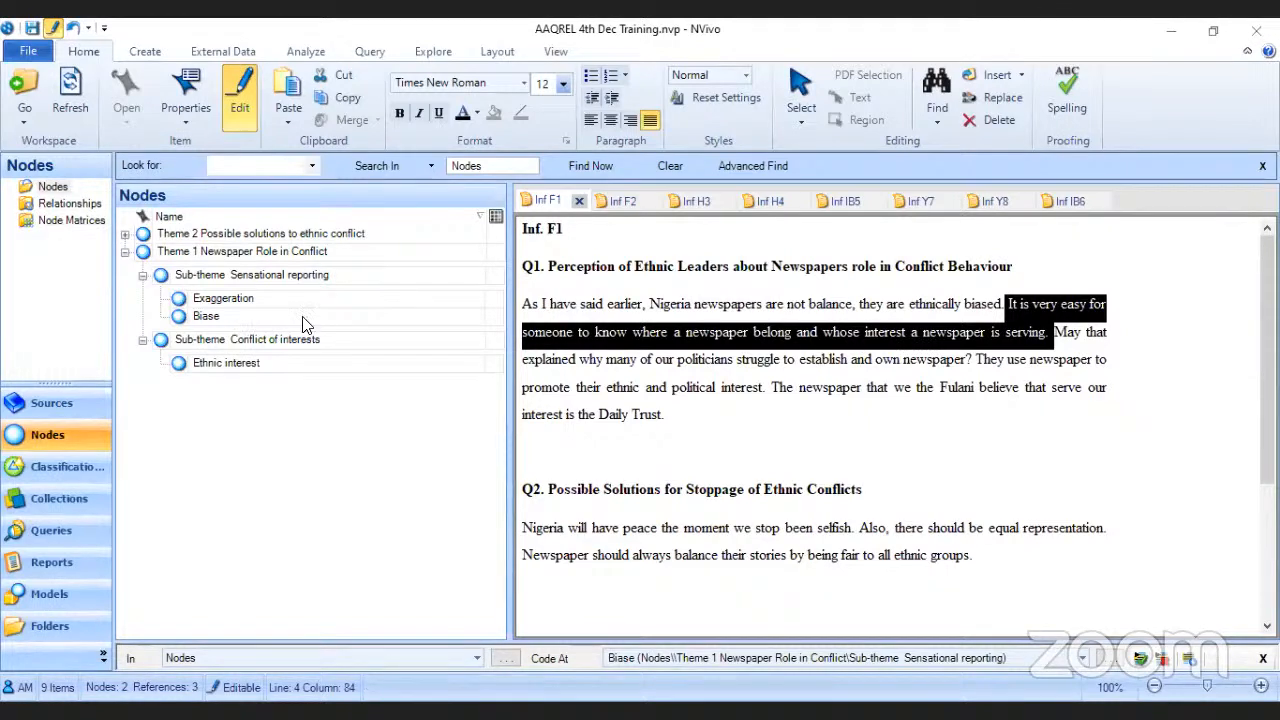
Step: Select the Inf F1 passage from "May that explained" to "own newspaper" and start a new child node under the Conflict of interests sub-theme
left_click(1055, 336)
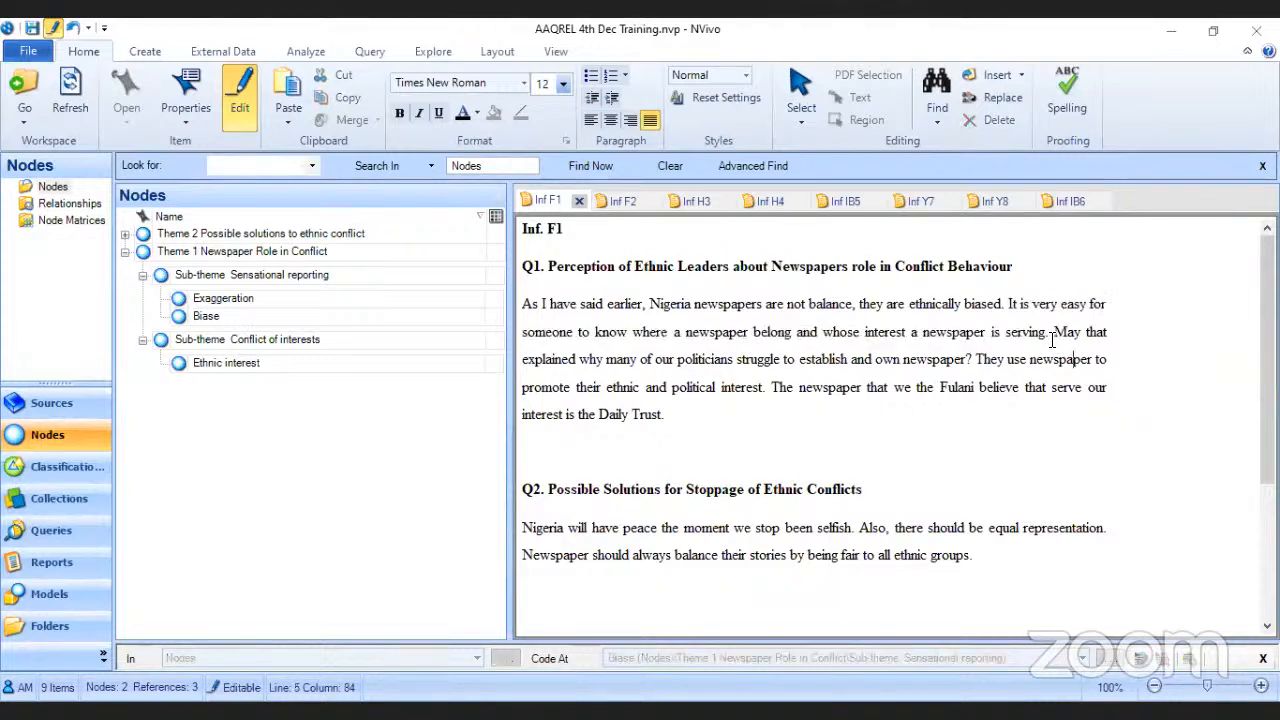
left_click(1100, 336)
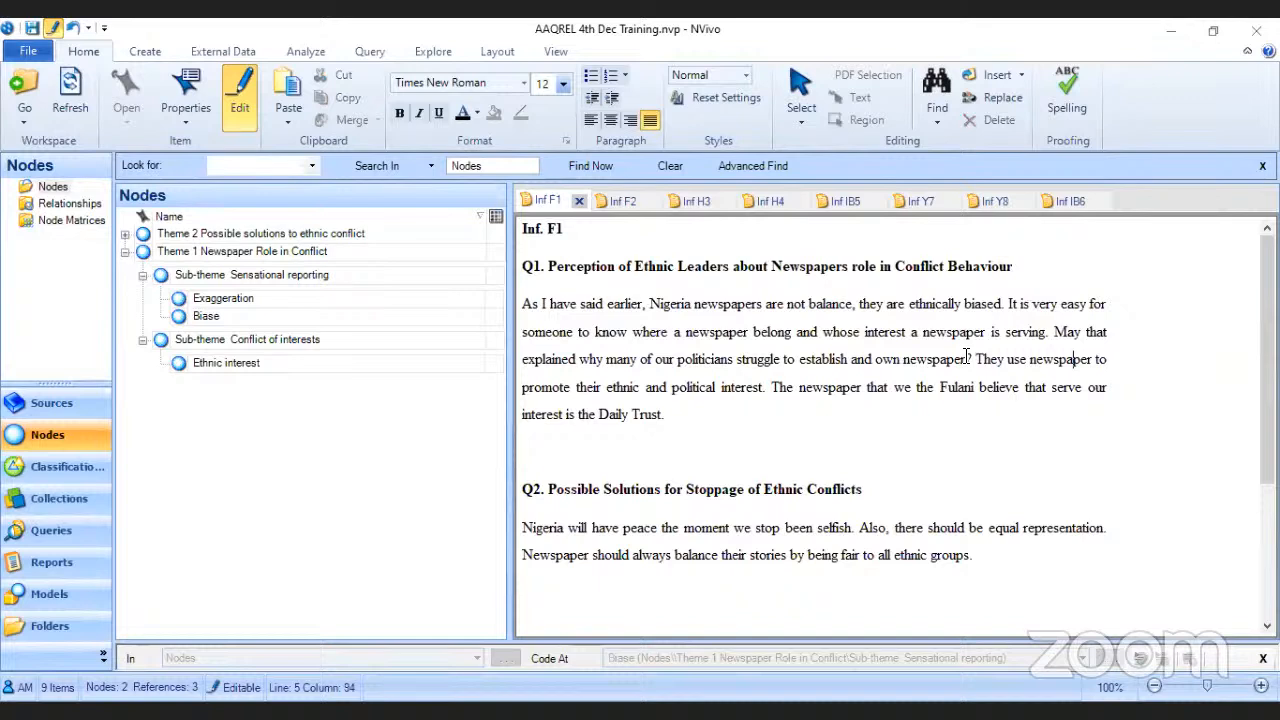
left_click_drag(966, 357, 1054, 332)
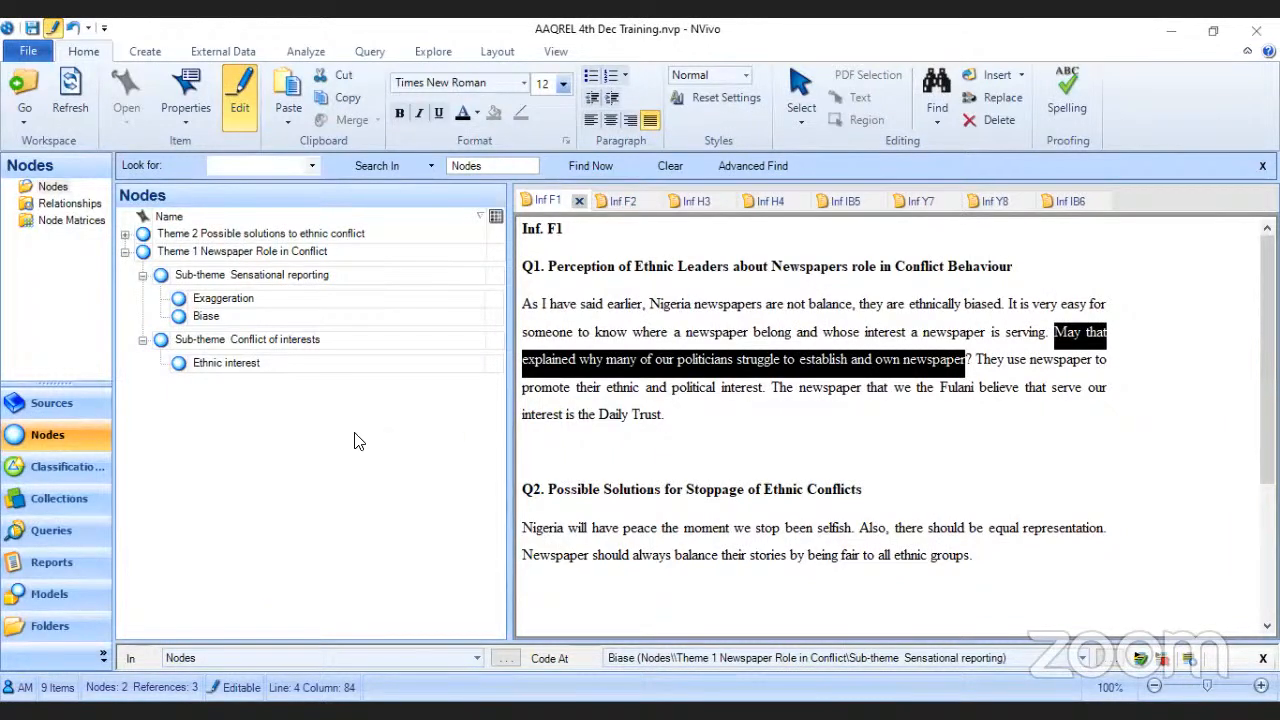
left_click(279, 342)
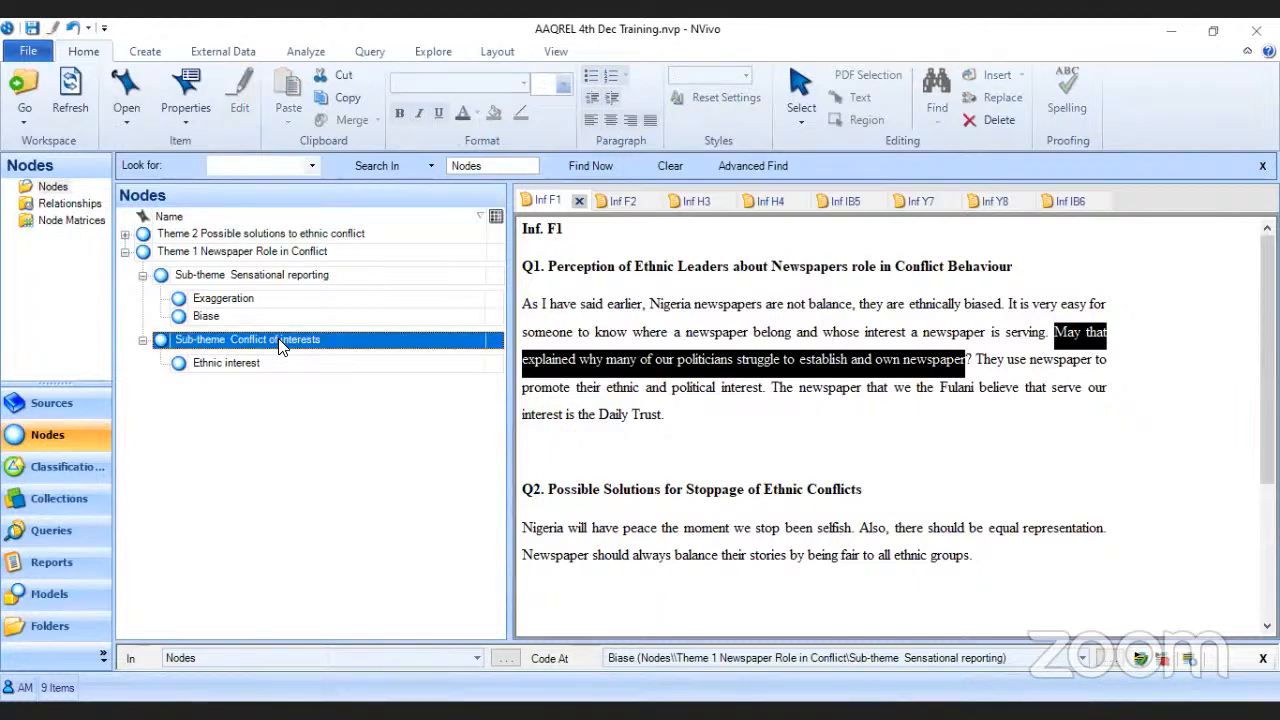
right_click(279, 340)
left_click(339, 204)
type("O")
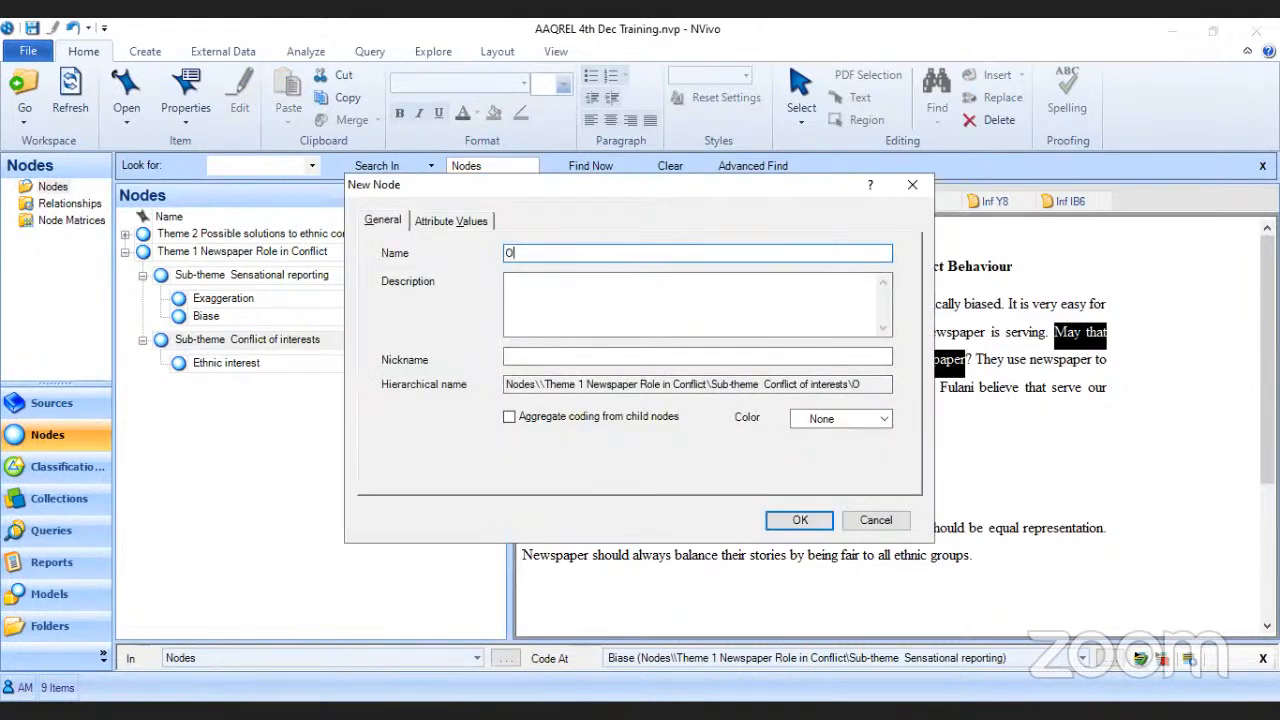
type("wnes")
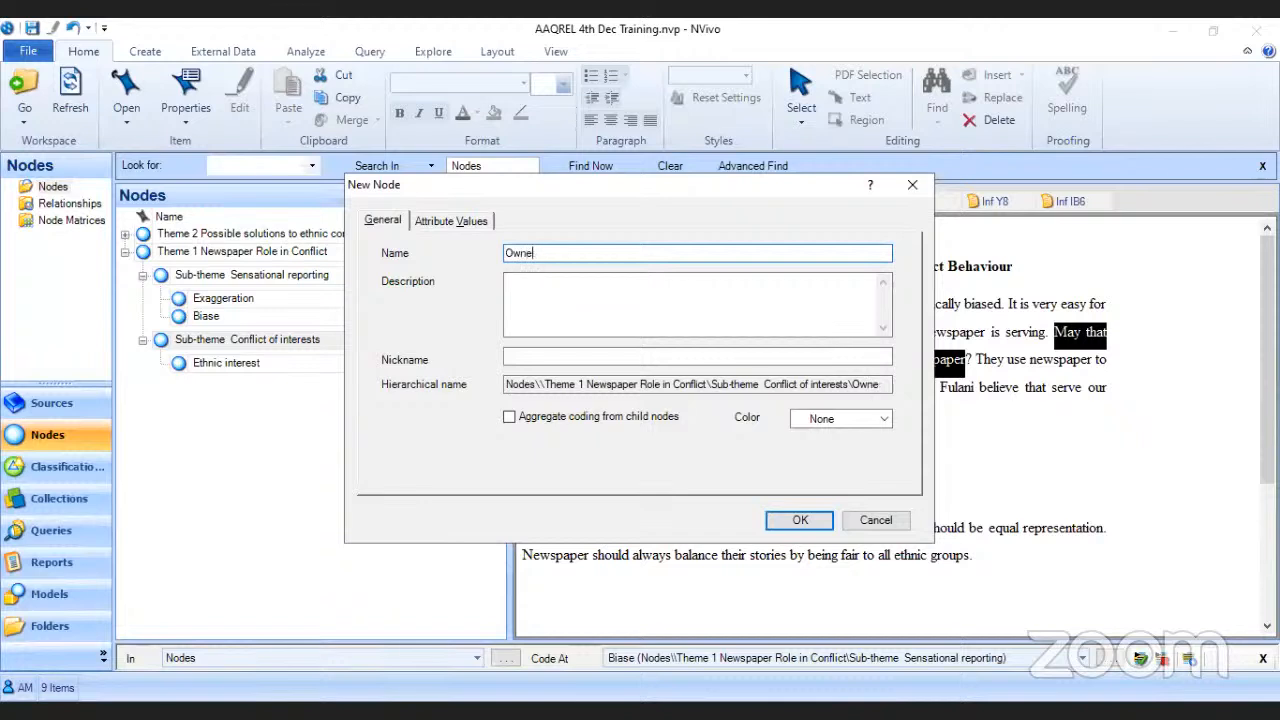
key("BackSpace")
type("ers")
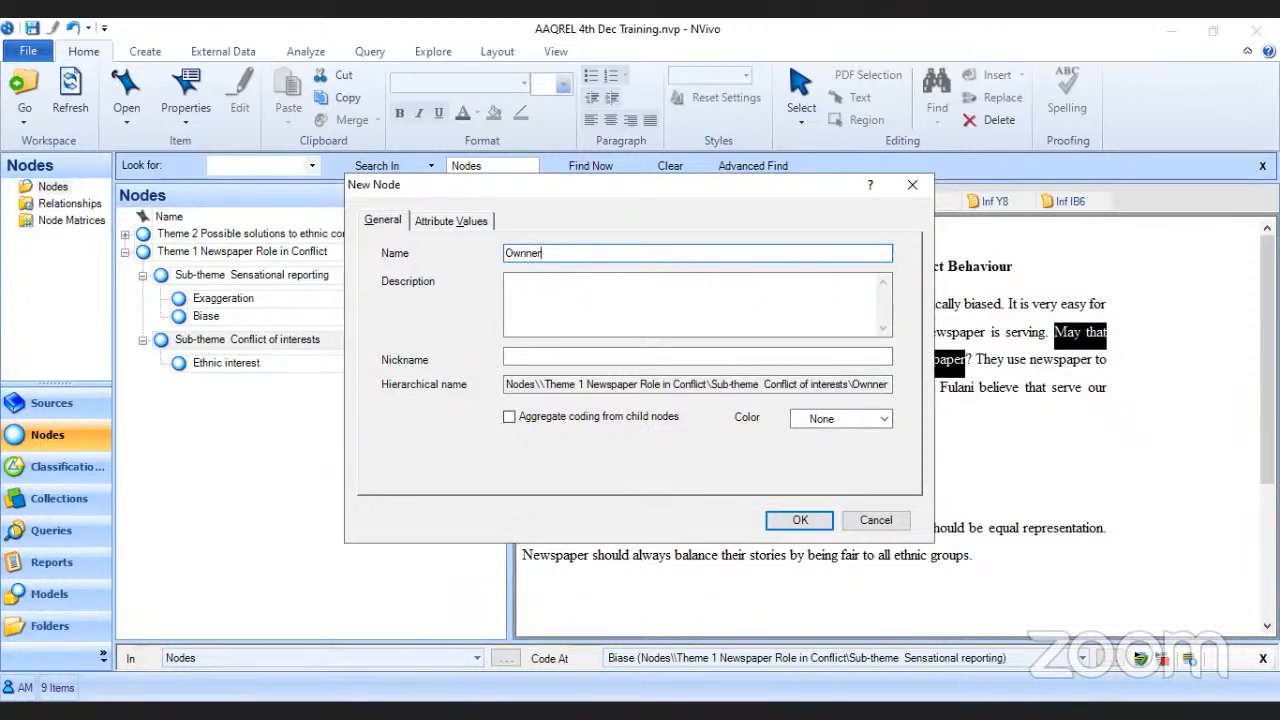
key("BackSpace")
key("BackSpace")
key("BackSpace")
key("BackSpace")
key("BackSpace")
key("BackSpace")
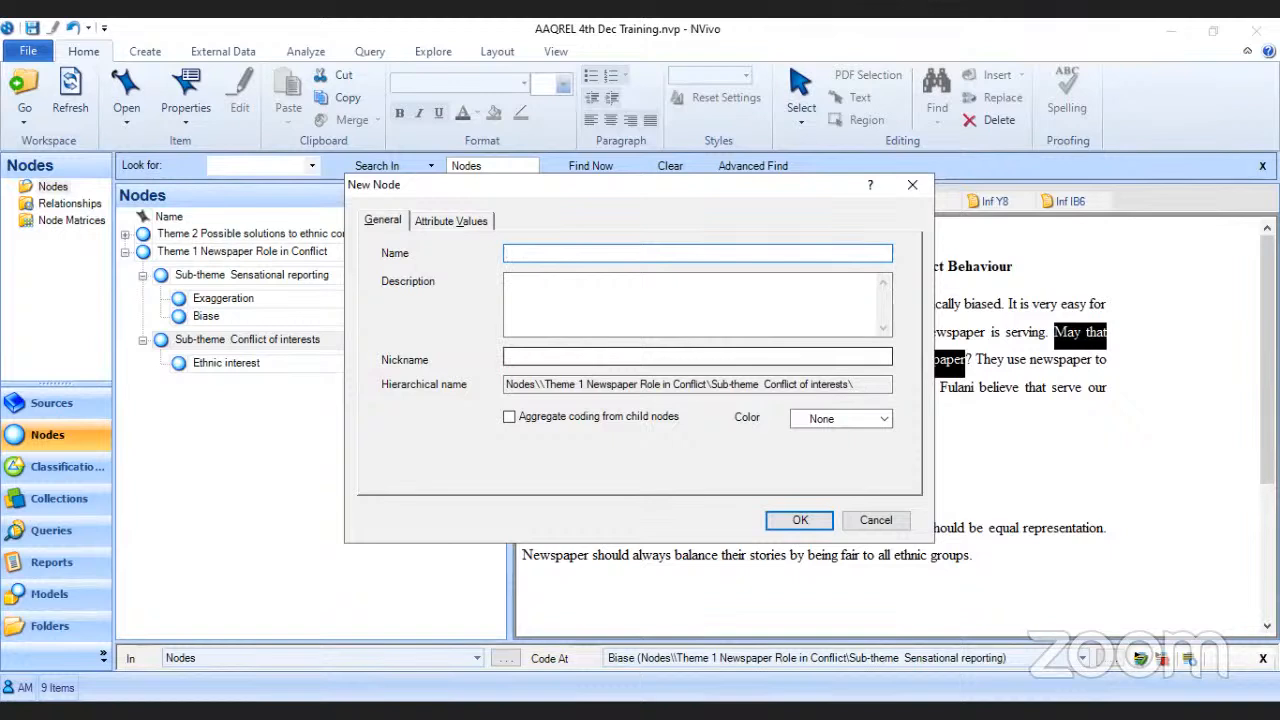
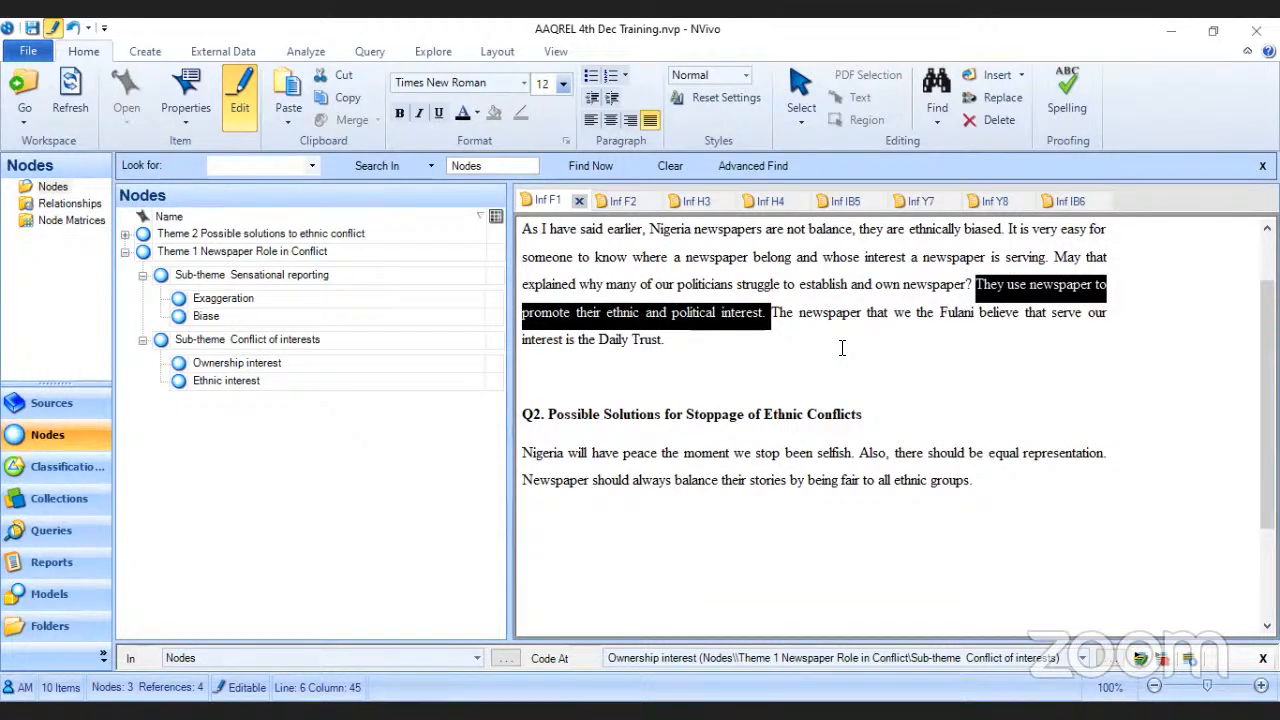
Step: Code the Inf F1 passage "They use newspaper to promote their ethnic" to the Ethnic interest node
left_click(847, 342)
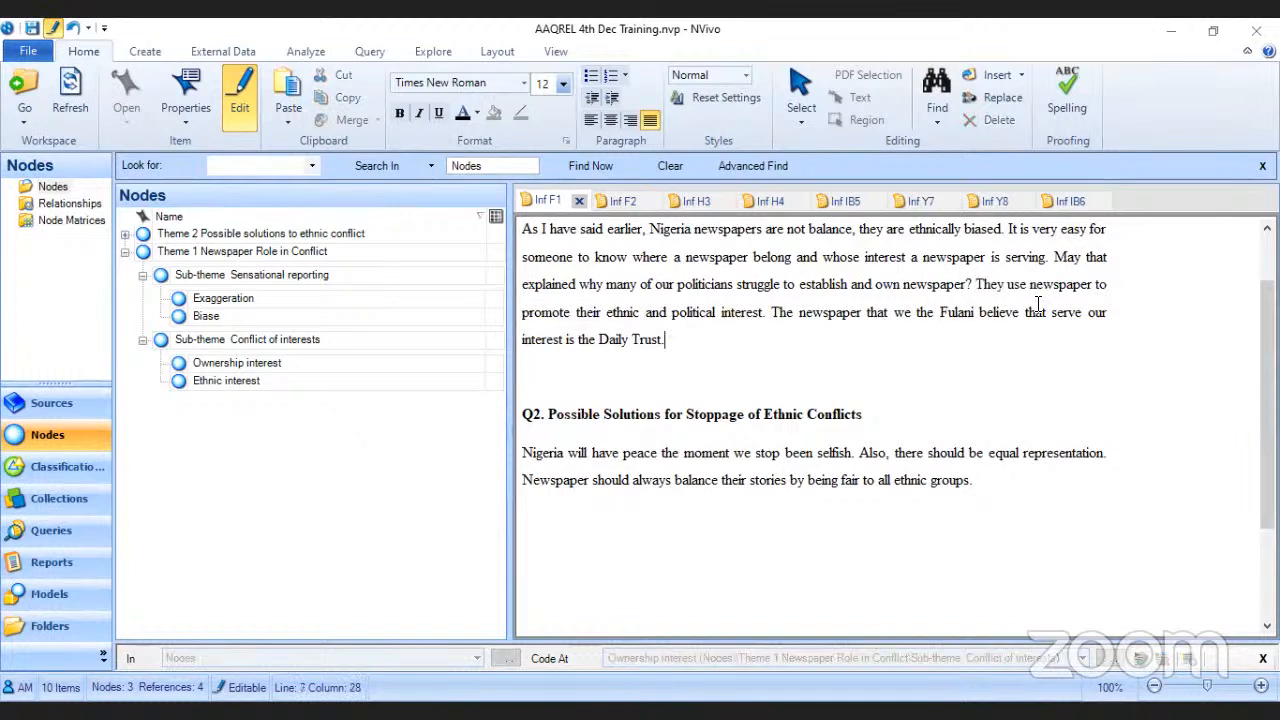
left_click_drag(986, 285, 772, 314)
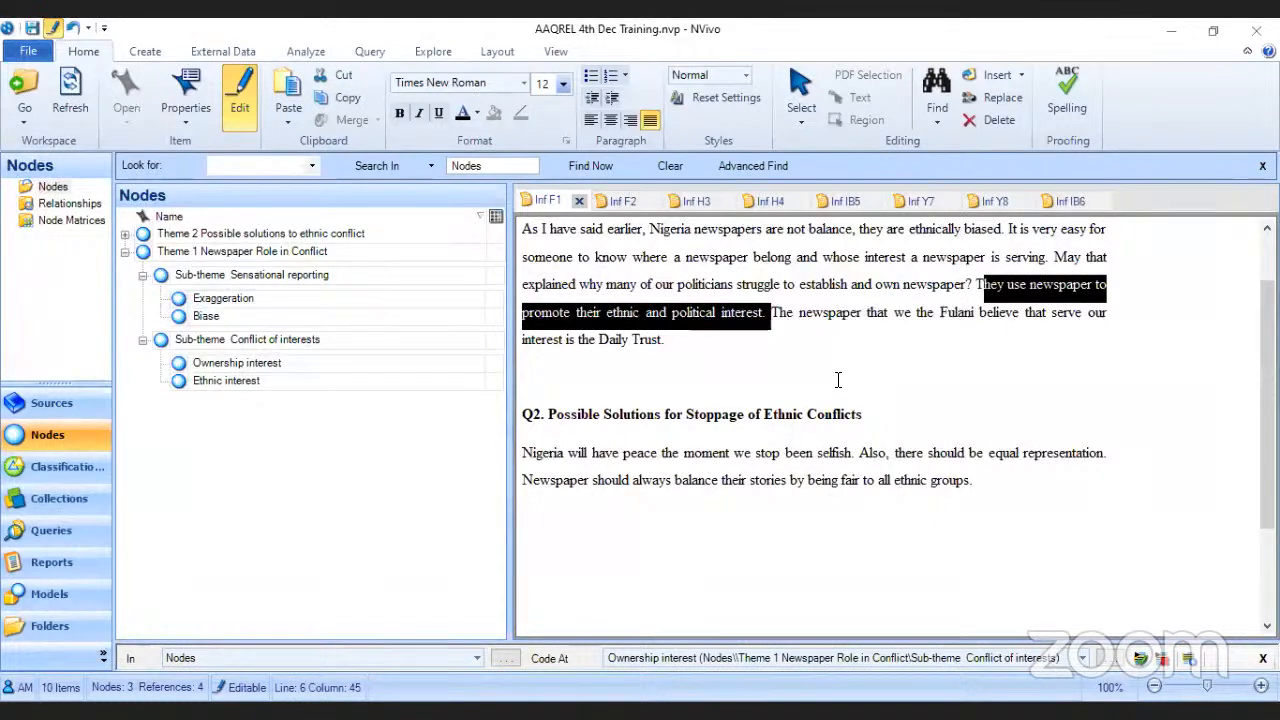
left_click(838, 380)
left_click_drag(641, 312, 976, 292)
left_click_drag(604, 316, 236, 389)
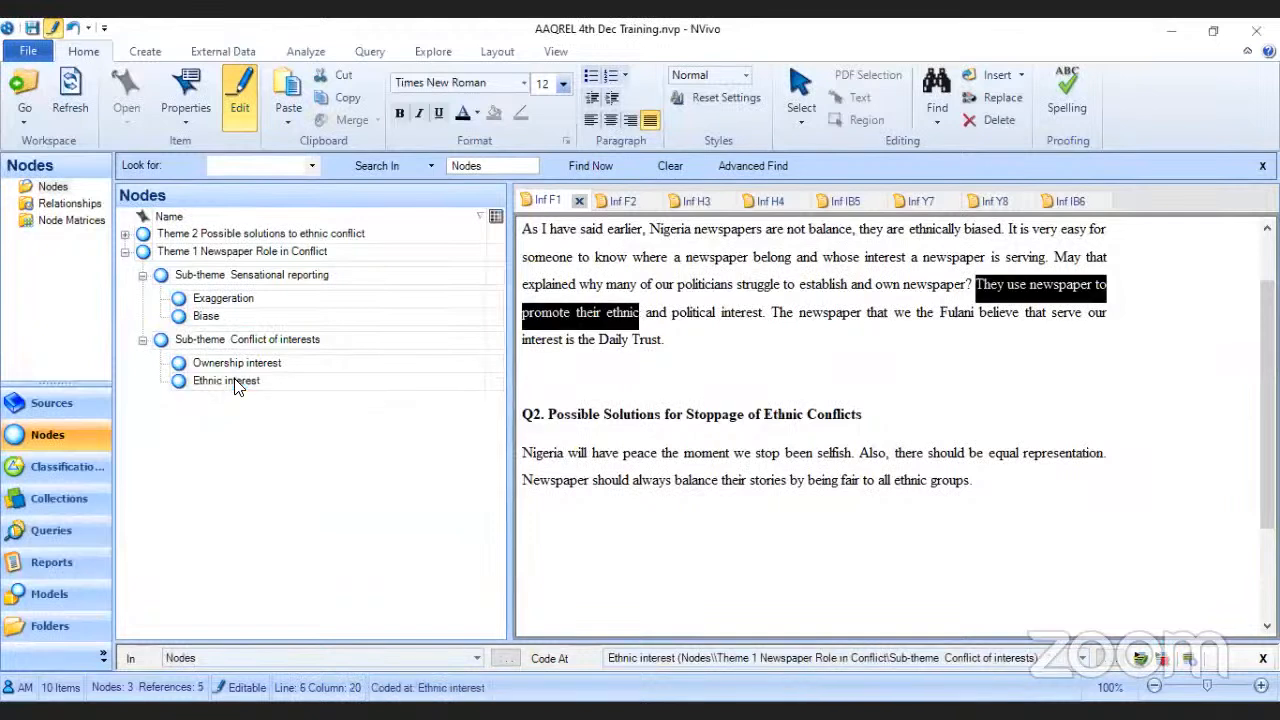
Step: Create a child node named Political interest under the Conflict of interests sub-theme, using the words copied from Inf F1
left_click_drag(672, 312, 760, 316)
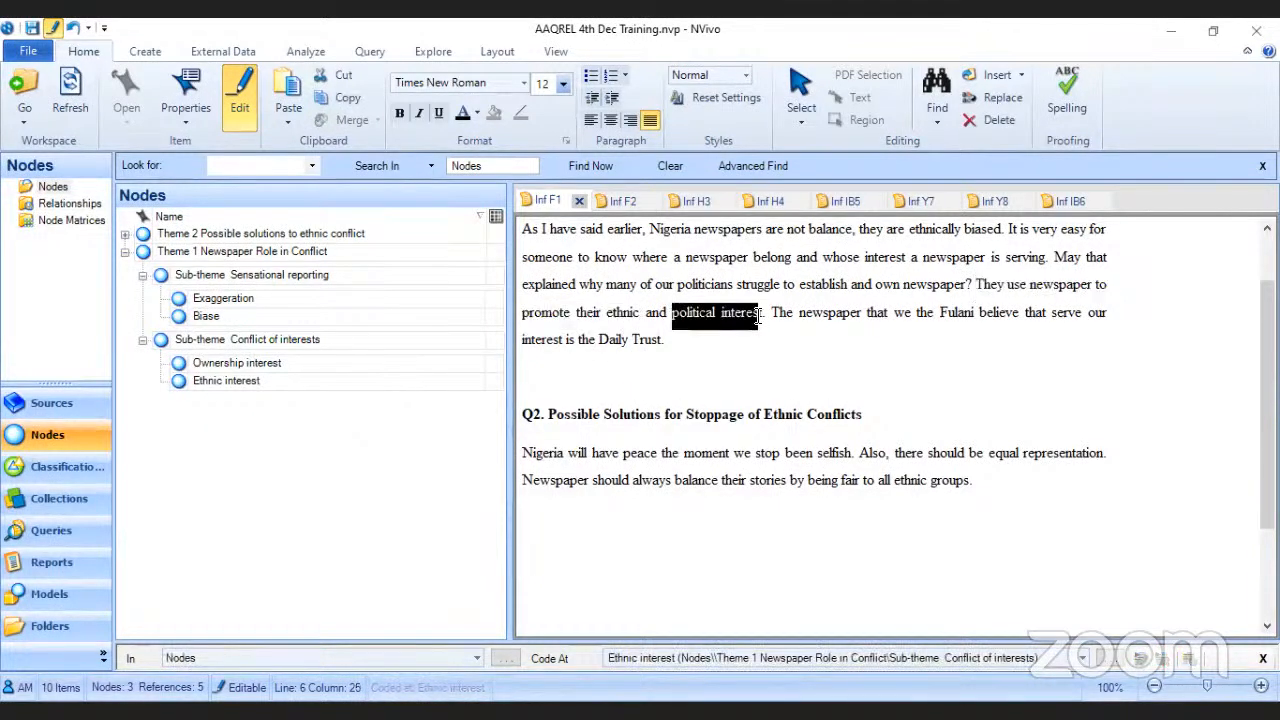
right_click(725, 314)
left_click(767, 411)
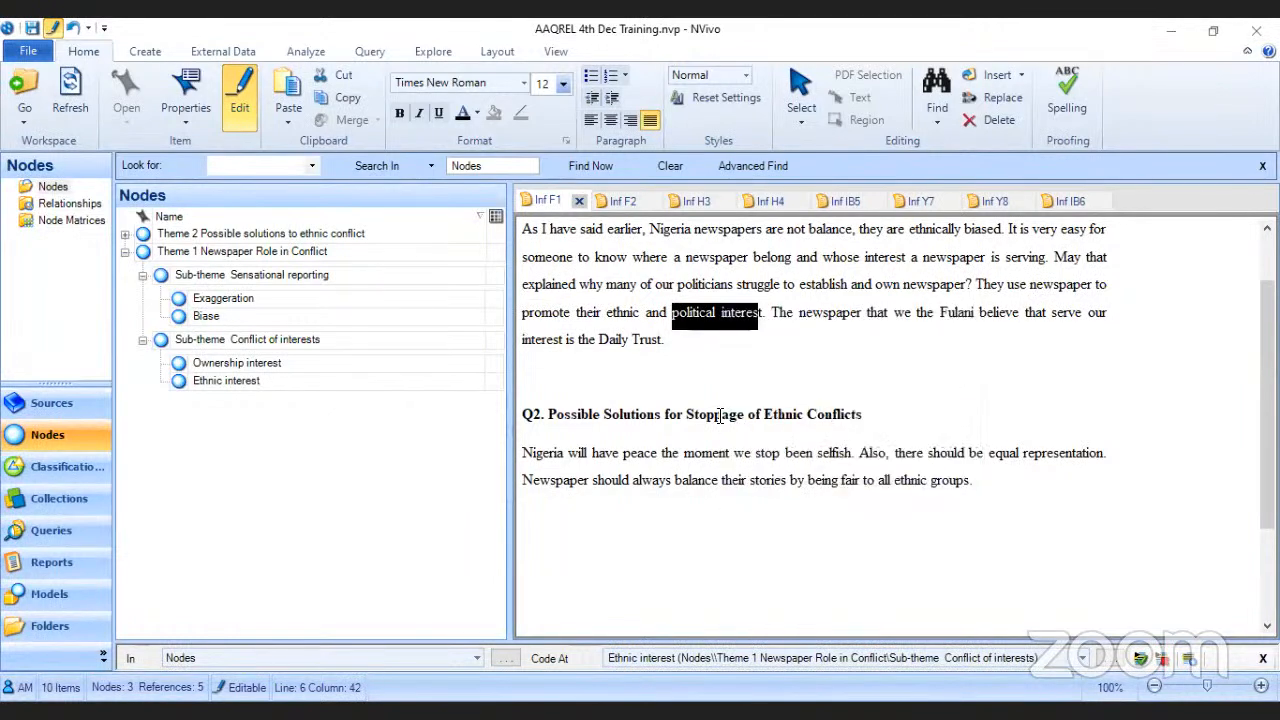
right_click(268, 340)
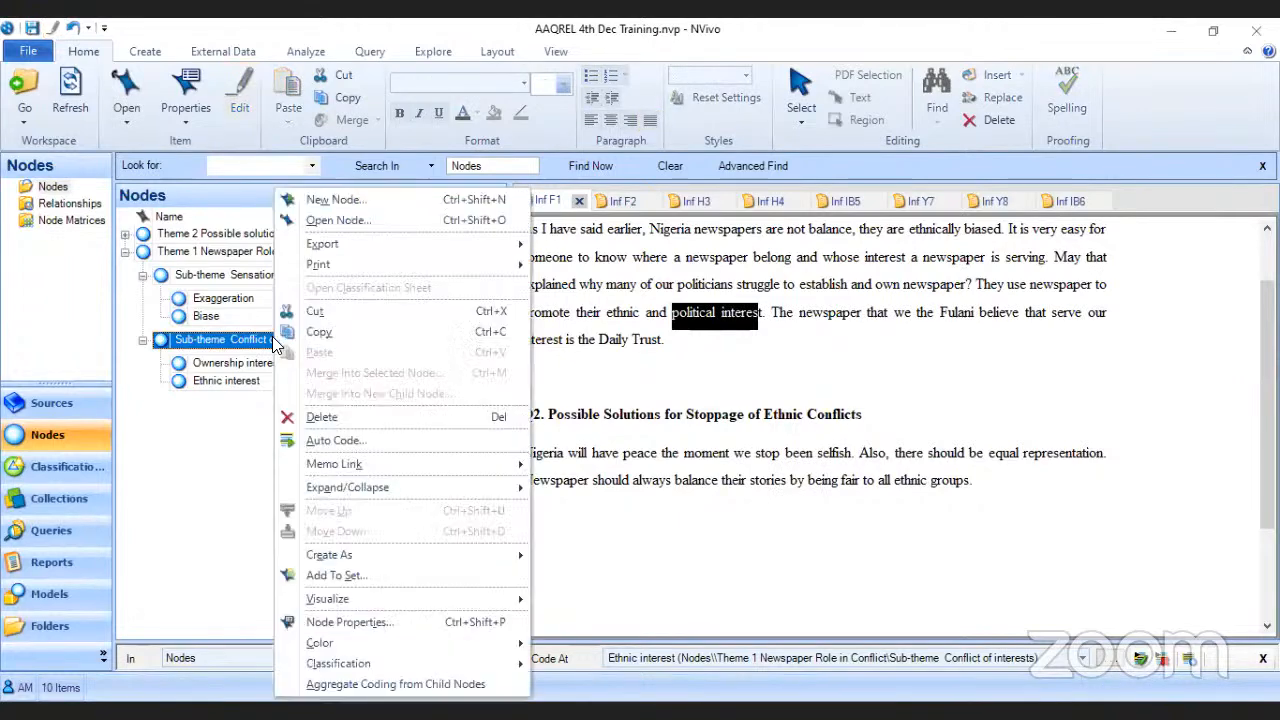
left_click(335, 200)
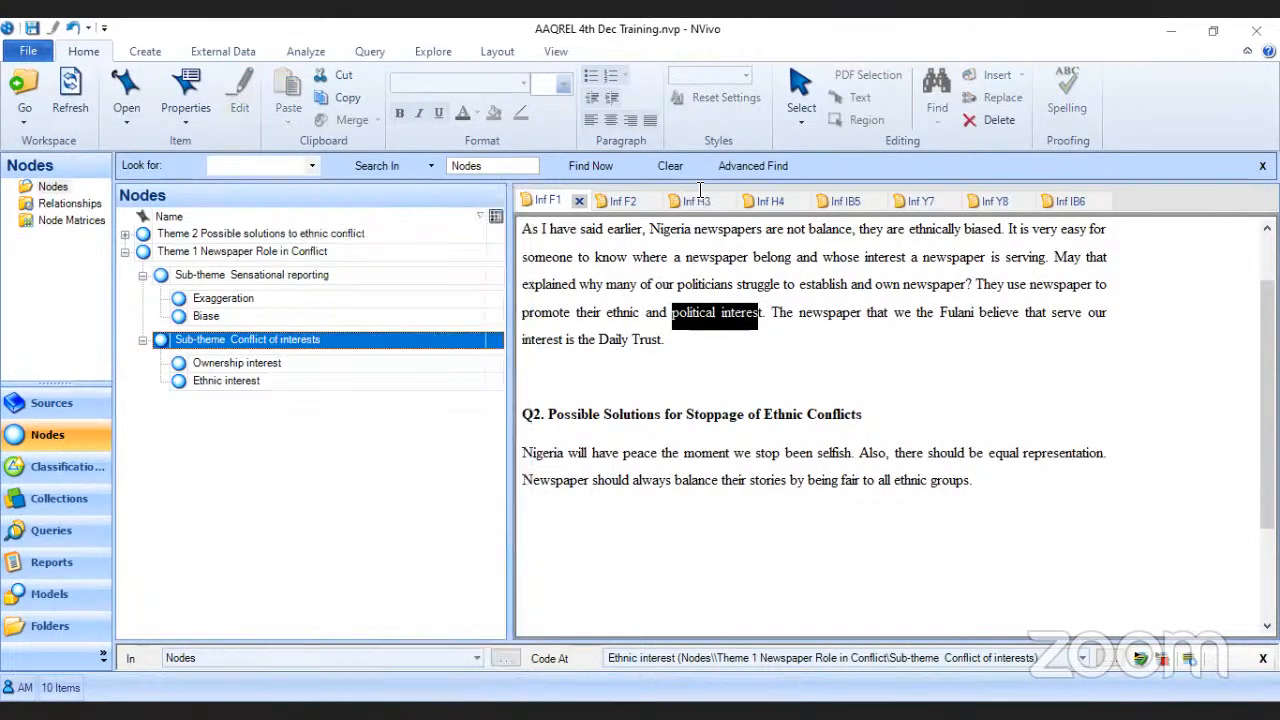
key("ctrl+v")
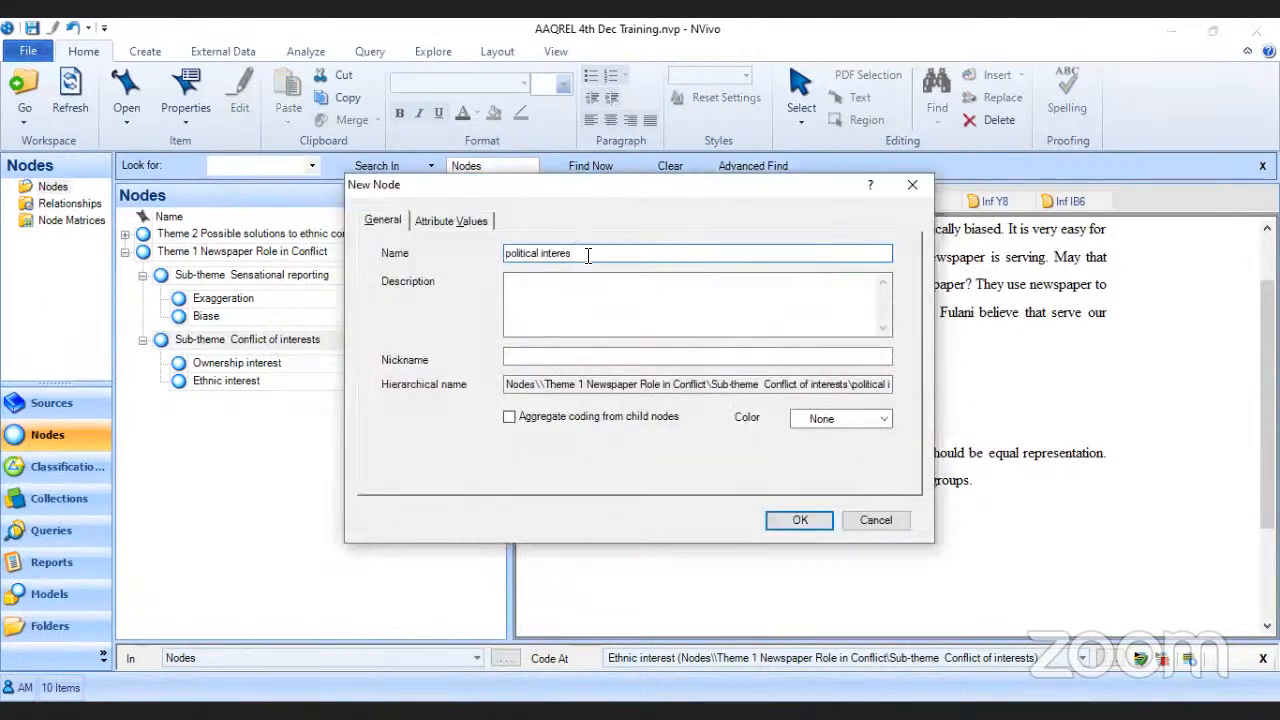
left_click(510, 253)
key("BackSpace")
type("P")
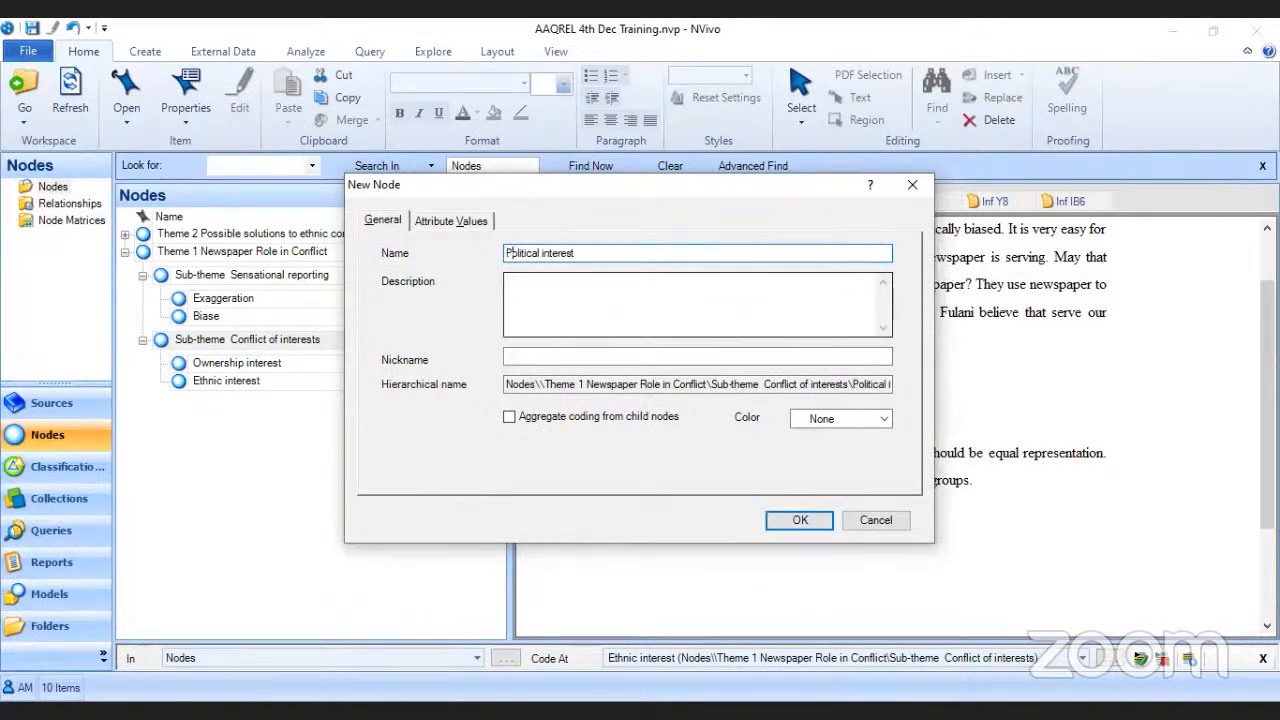
left_click(793, 522)
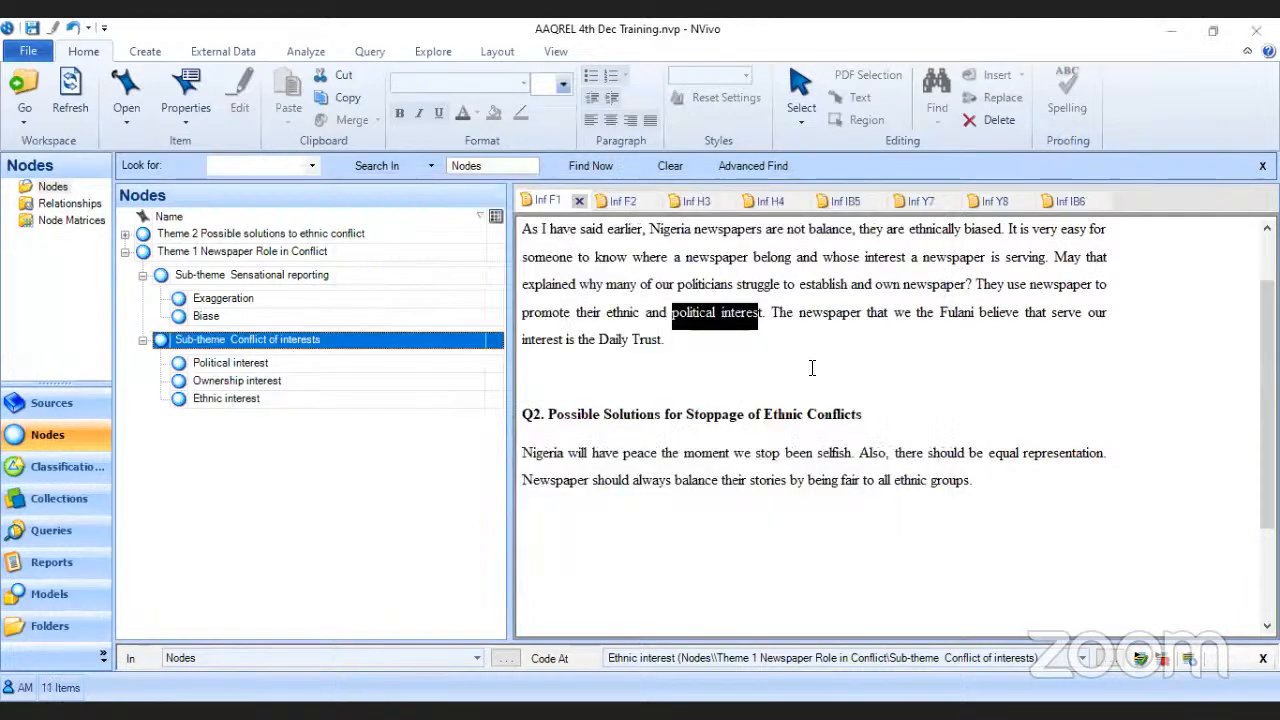
Step: Code the Inf F1 sentence "They use newspaper to promote their ethnic and political interest" to the Political interest node
left_click(814, 365)
left_click_drag(976, 285, 764, 312)
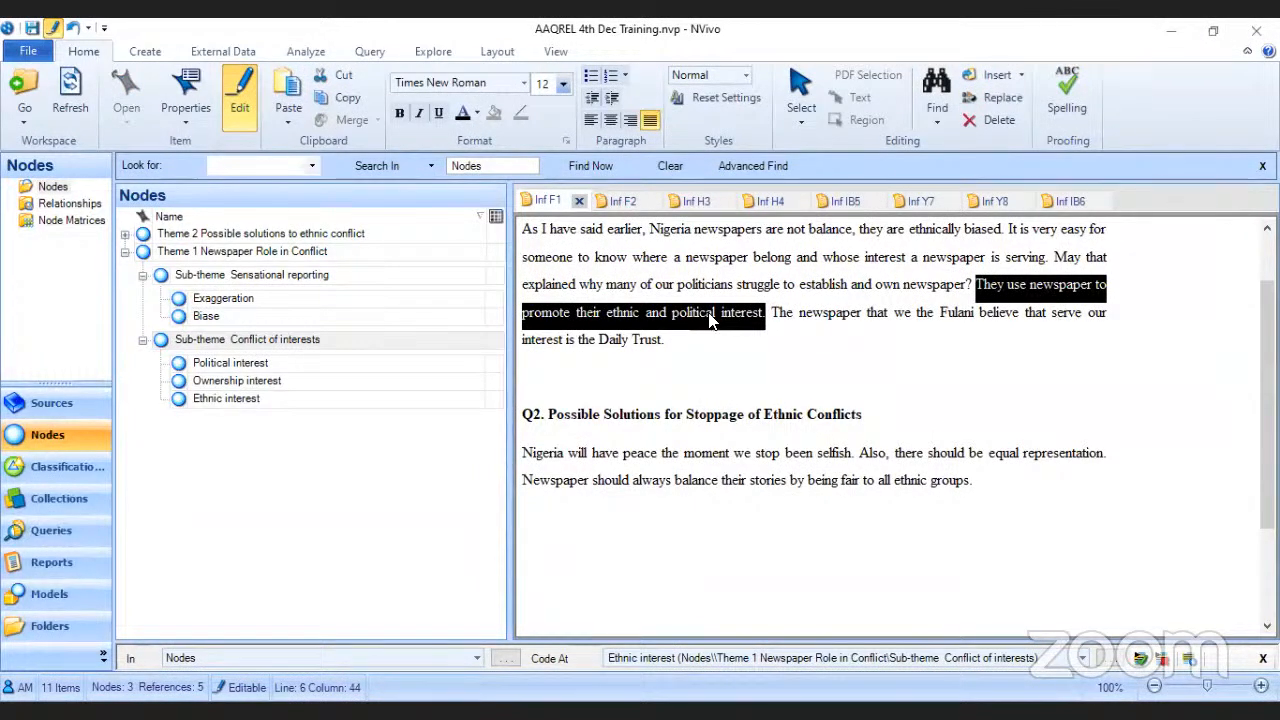
left_click_drag(704, 316, 262, 364)
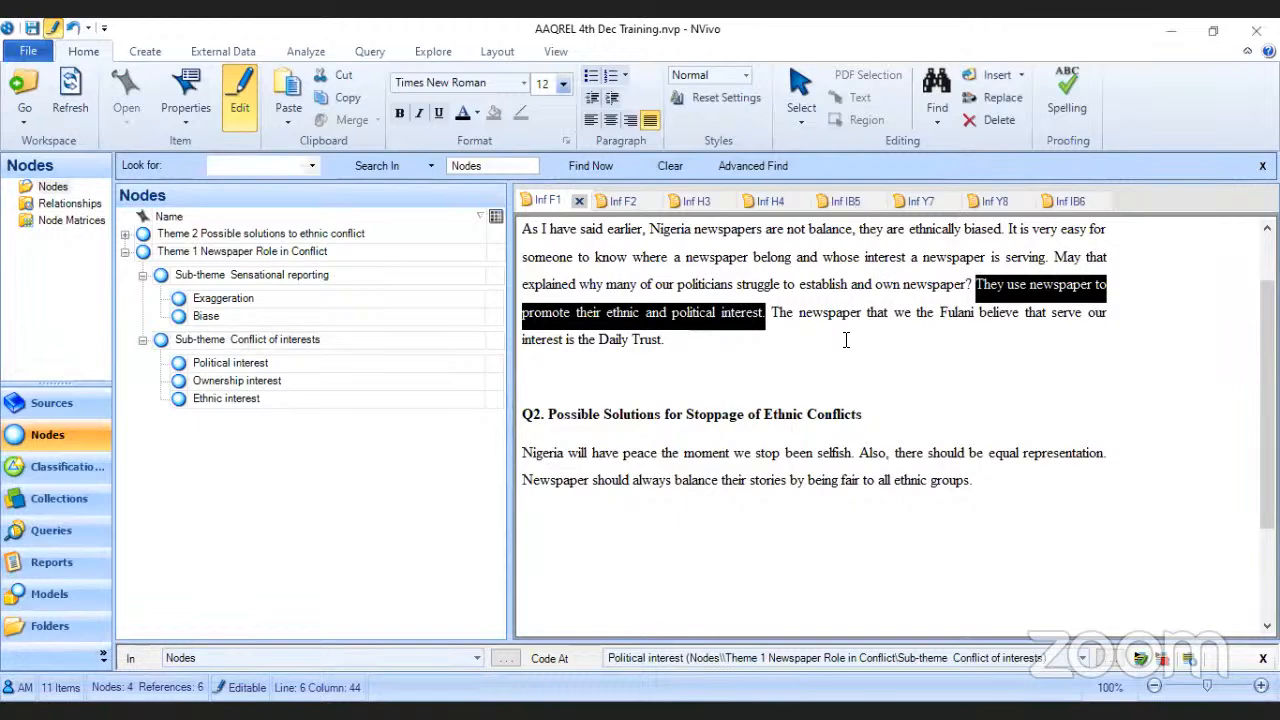
Step: Code the Inf F1 sentence from "The newspaper that we the Fulani believe" to "the Daily Trust" to the Ethnic interest node
scroll(855, 355, "up", 2)
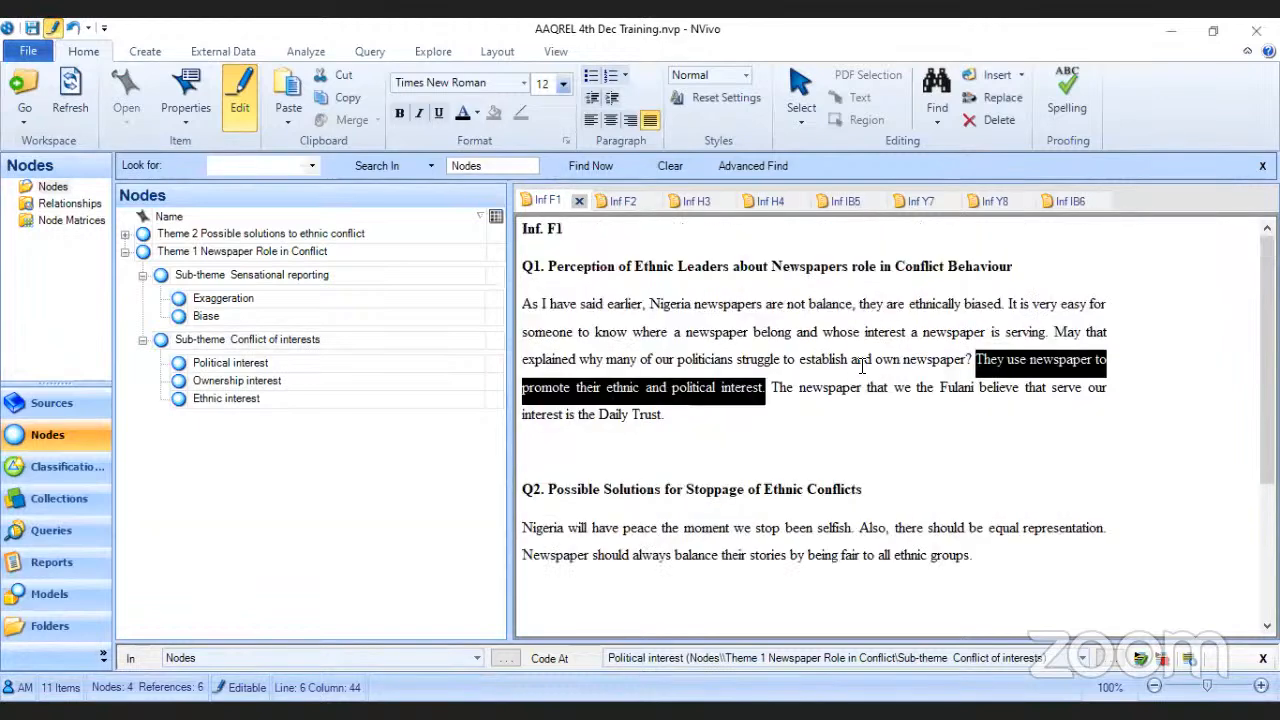
left_click(848, 425)
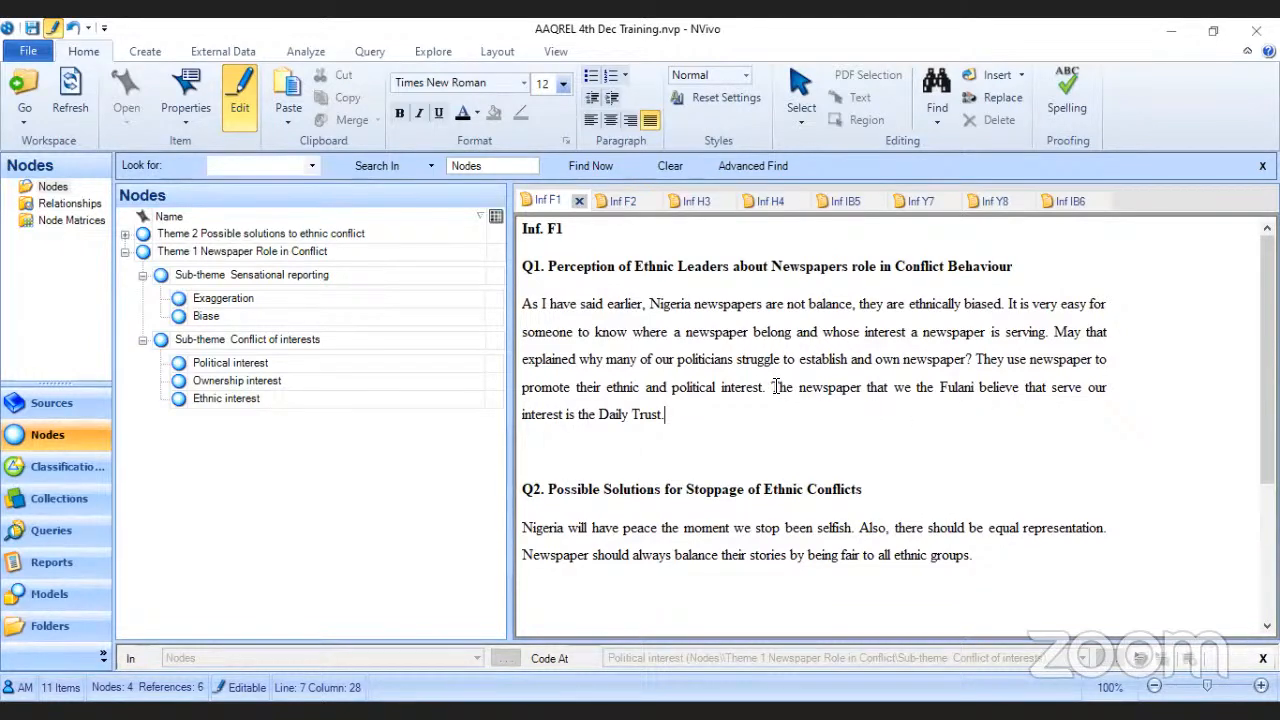
left_click_drag(775, 386, 780, 409)
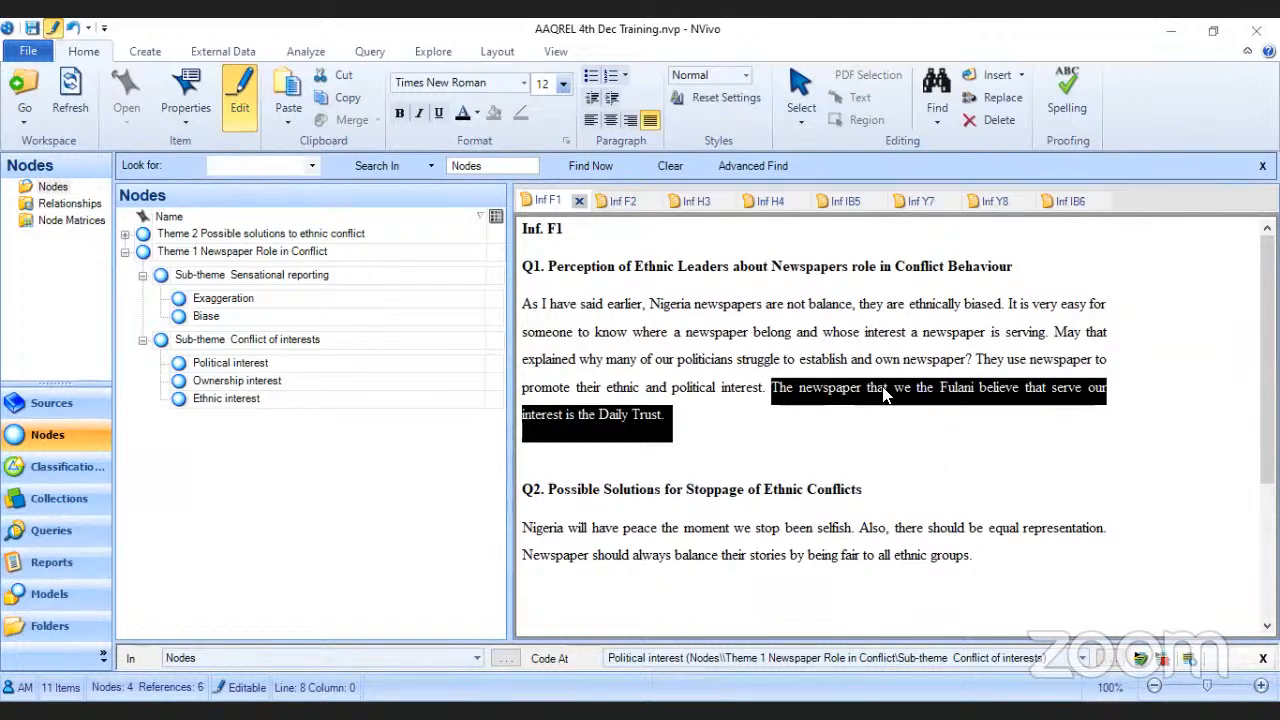
left_click_drag(884, 394, 243, 405)
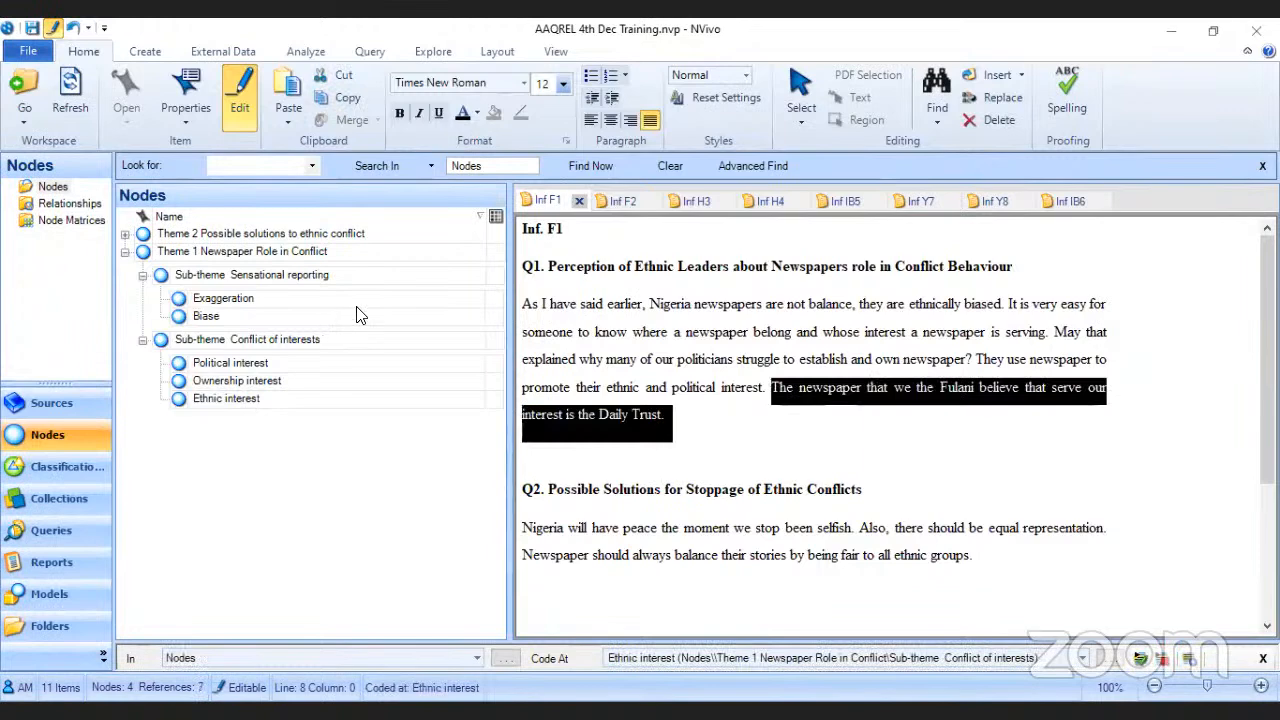
Step: Review the Q1 answers in Inf F2 and Inf H3 for passages to code, including the Inf H3 sentence blaming the media
left_click(616, 198)
scroll(672, 320, "down", 1)
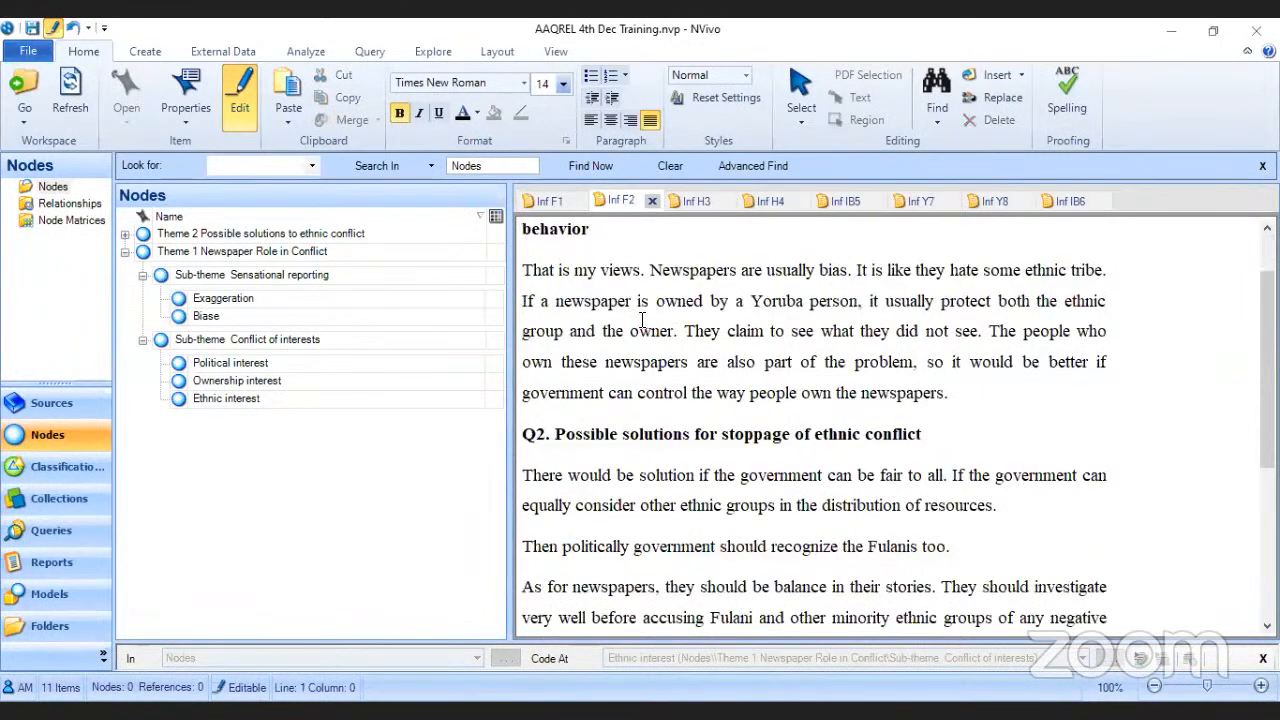
scroll(656, 310, "up", 1)
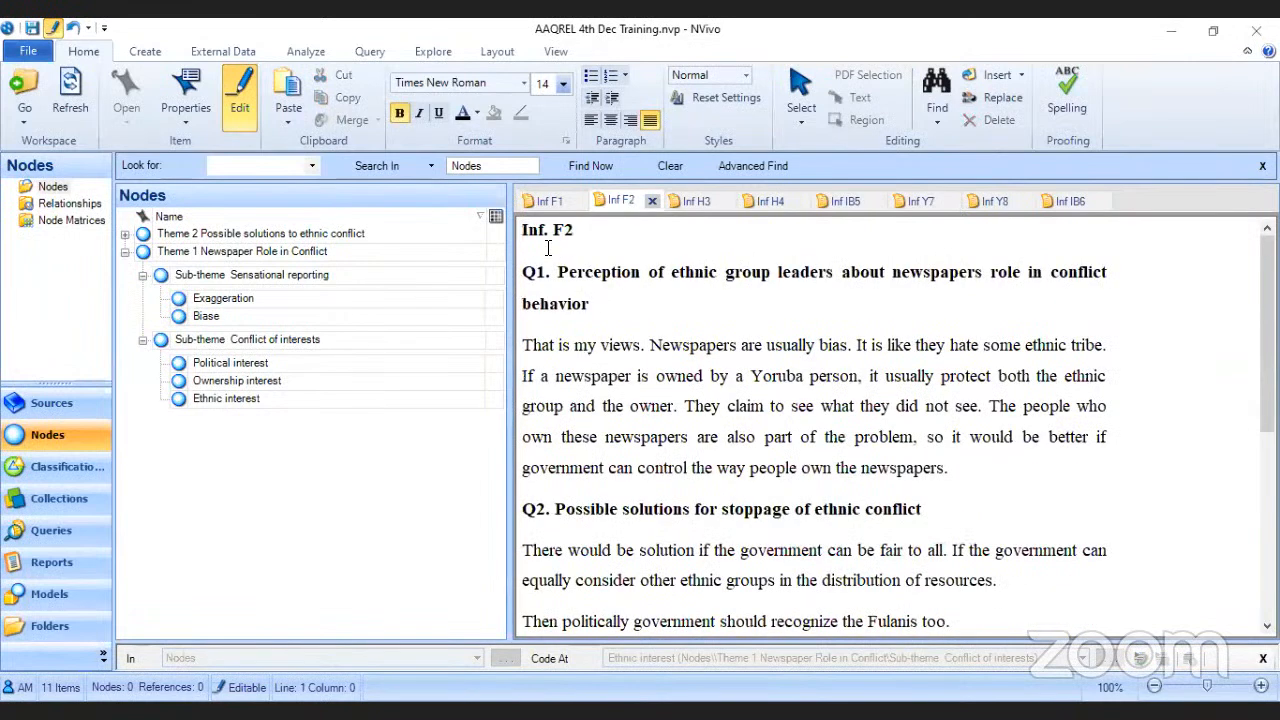
left_click(692, 200)
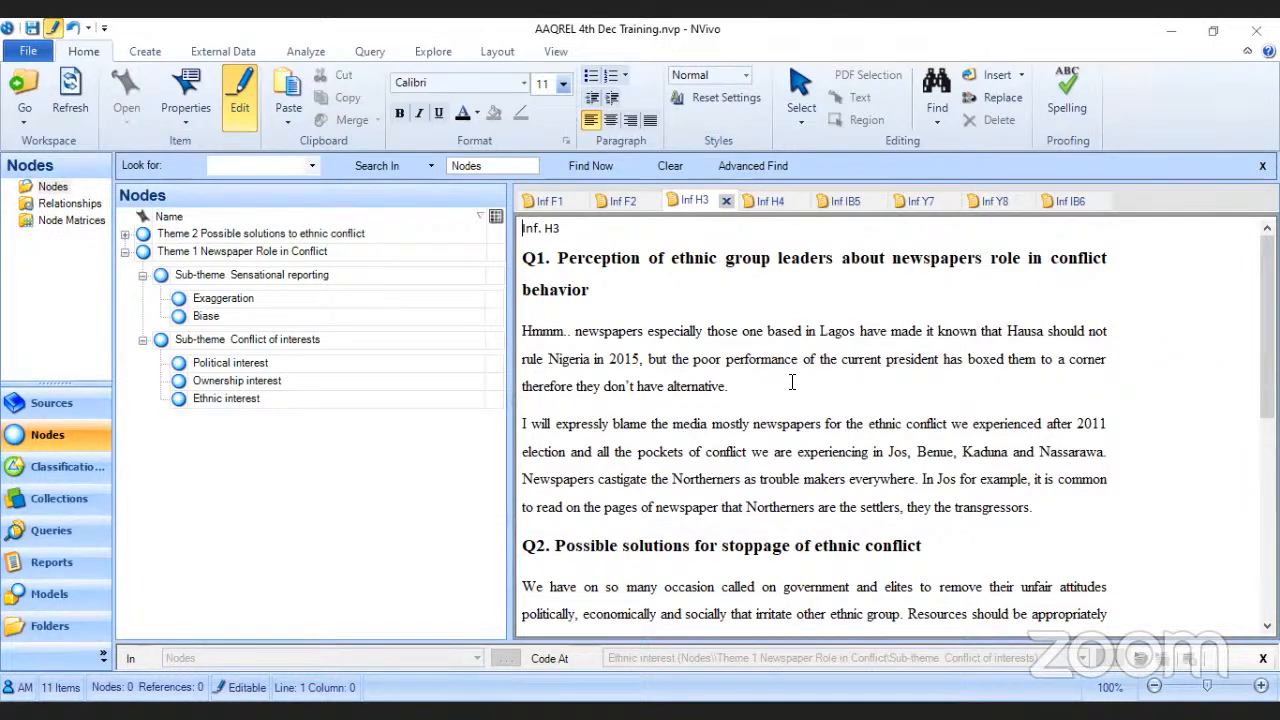
scroll(792, 382, "down", 1)
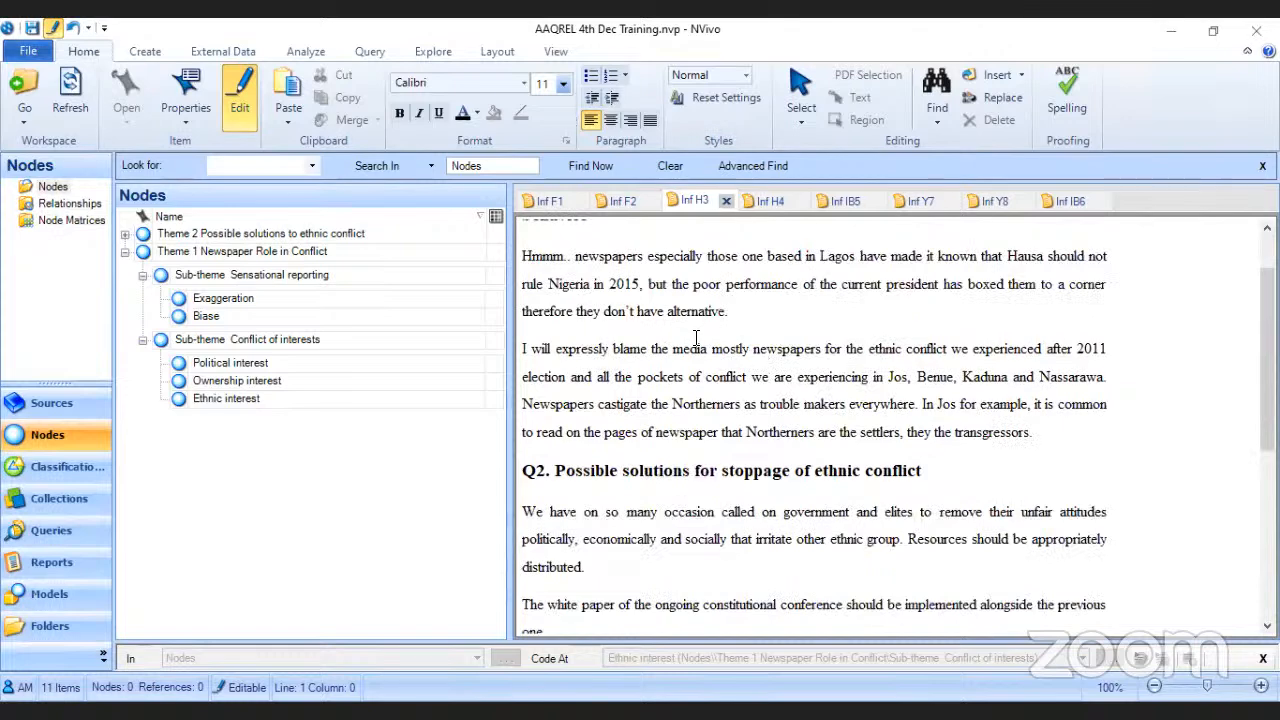
scroll(697, 338, "up", 1)
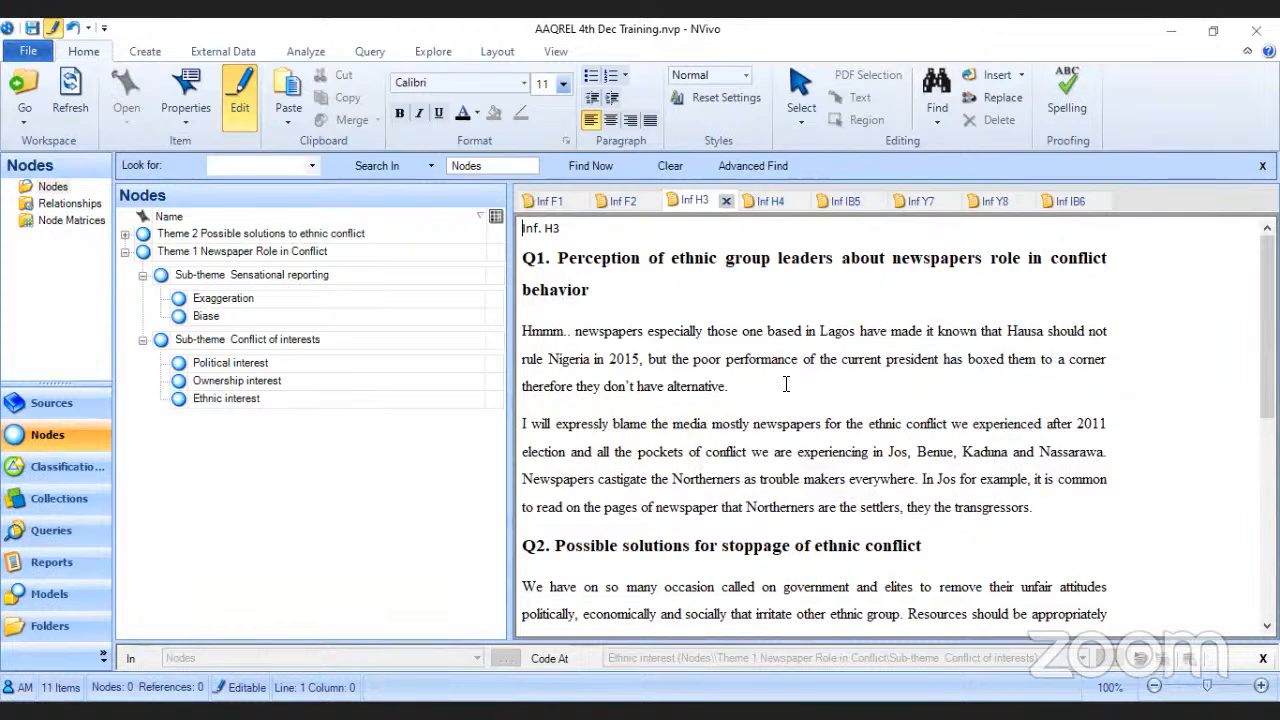
scroll(776, 386, "down", 1)
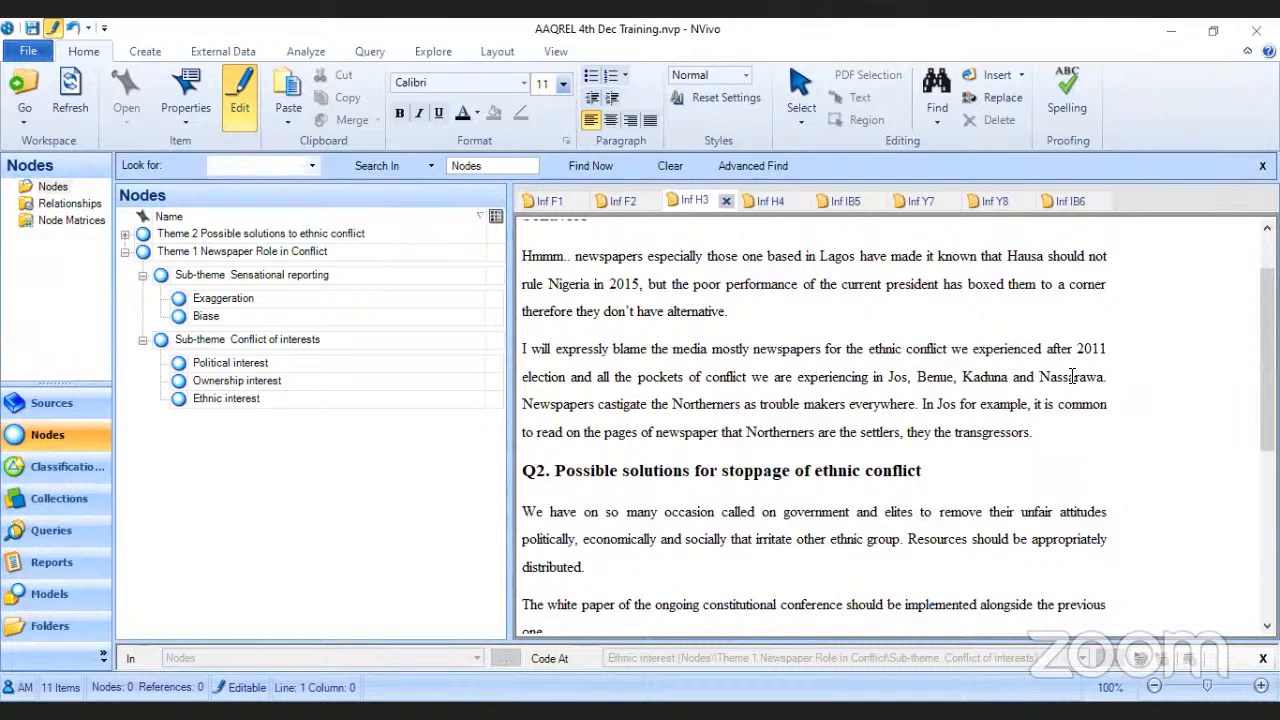
left_click_drag(1110, 375, 520, 350)
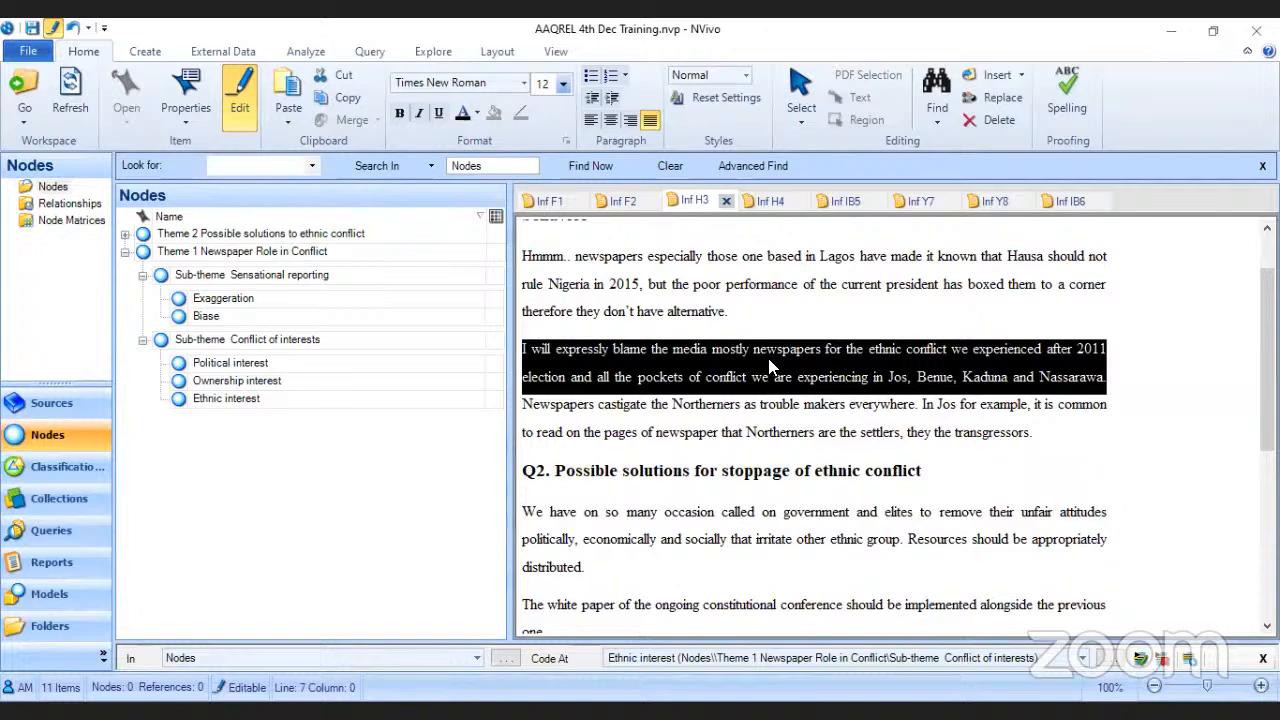
left_click(808, 377)
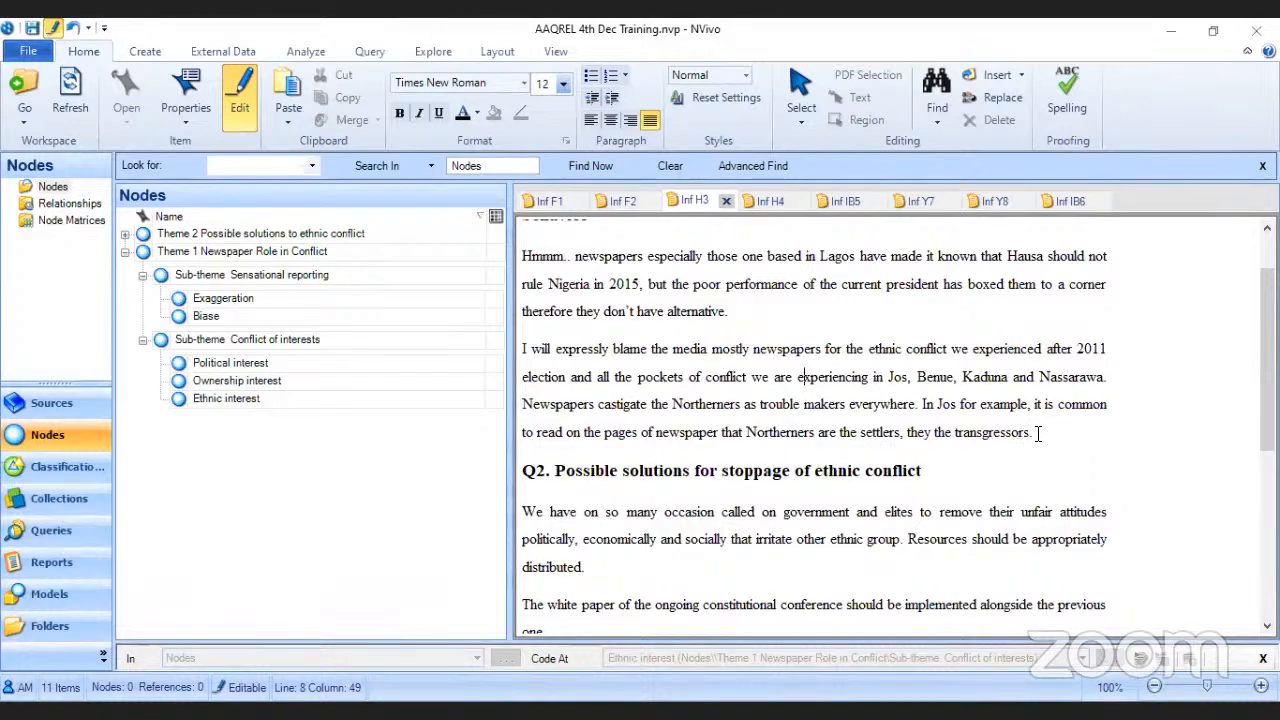
Step: Create a Name Calling node under the Sensational reporting sub-theme and code the Inf H3 passage from "Newspapers castigate" to "the transgressors" to it
left_click_drag(1036, 433, 524, 406)
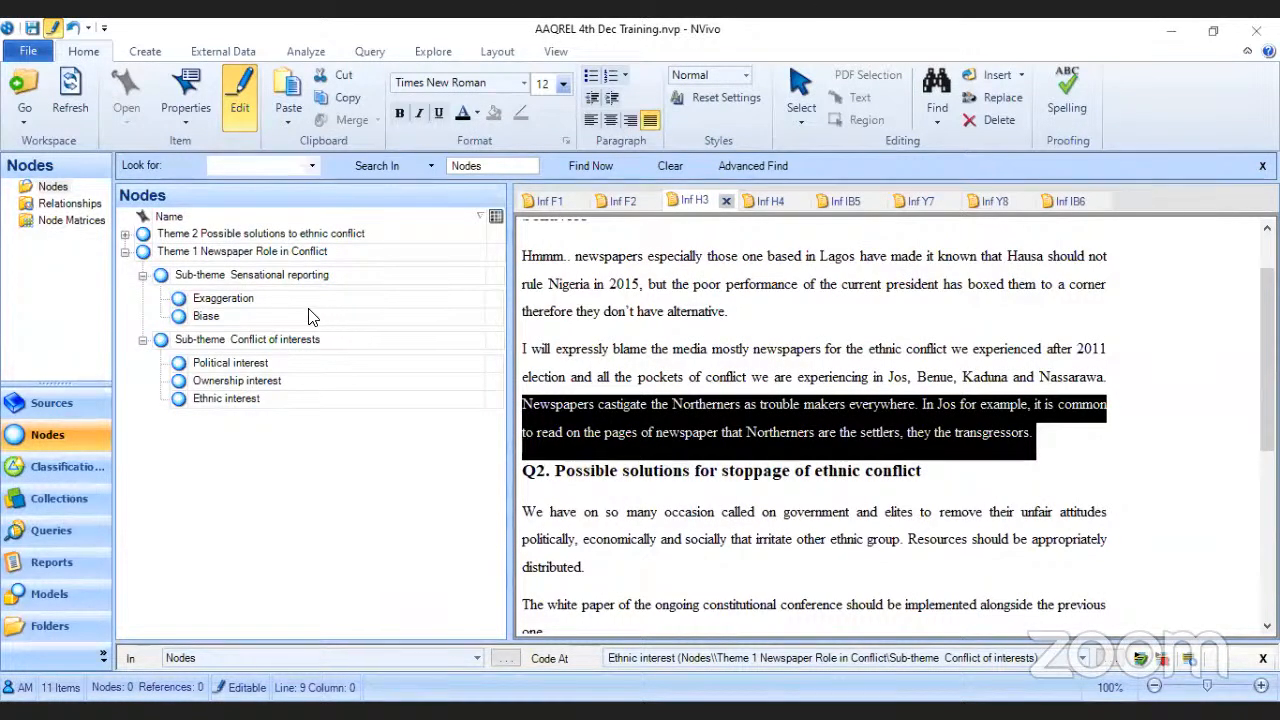
left_click(285, 279)
right_click(287, 279)
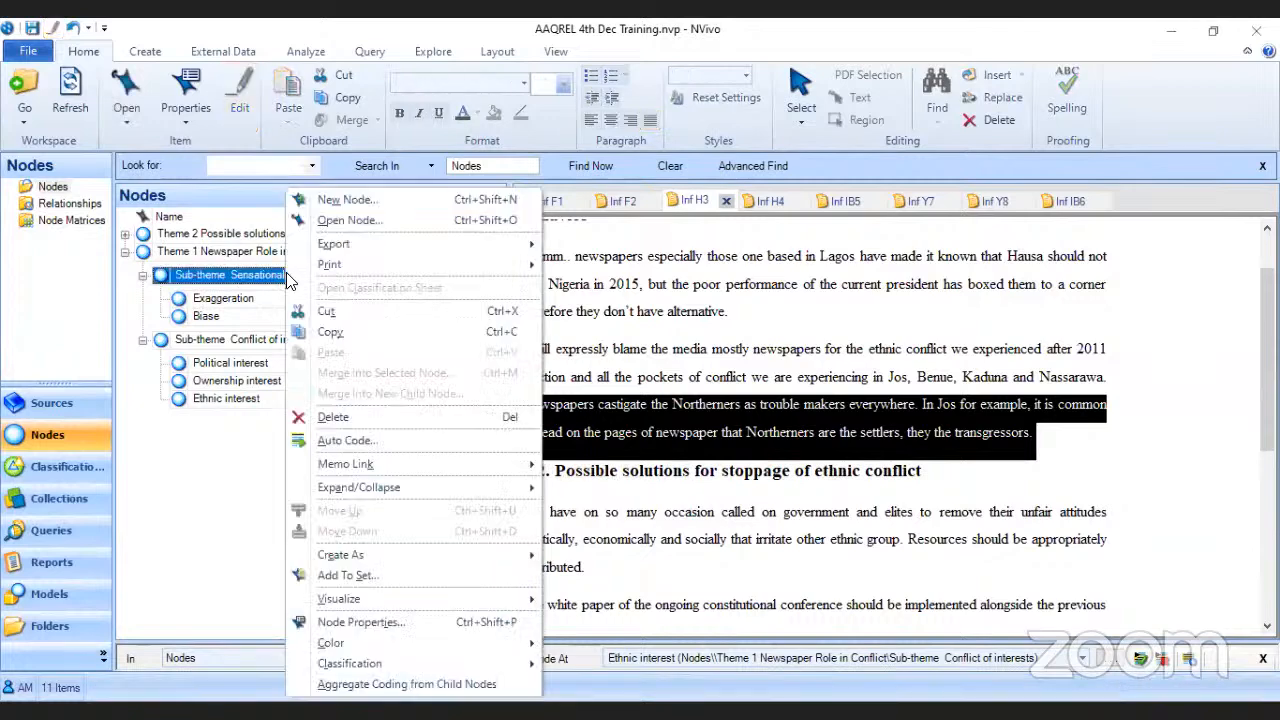
left_click(350, 203)
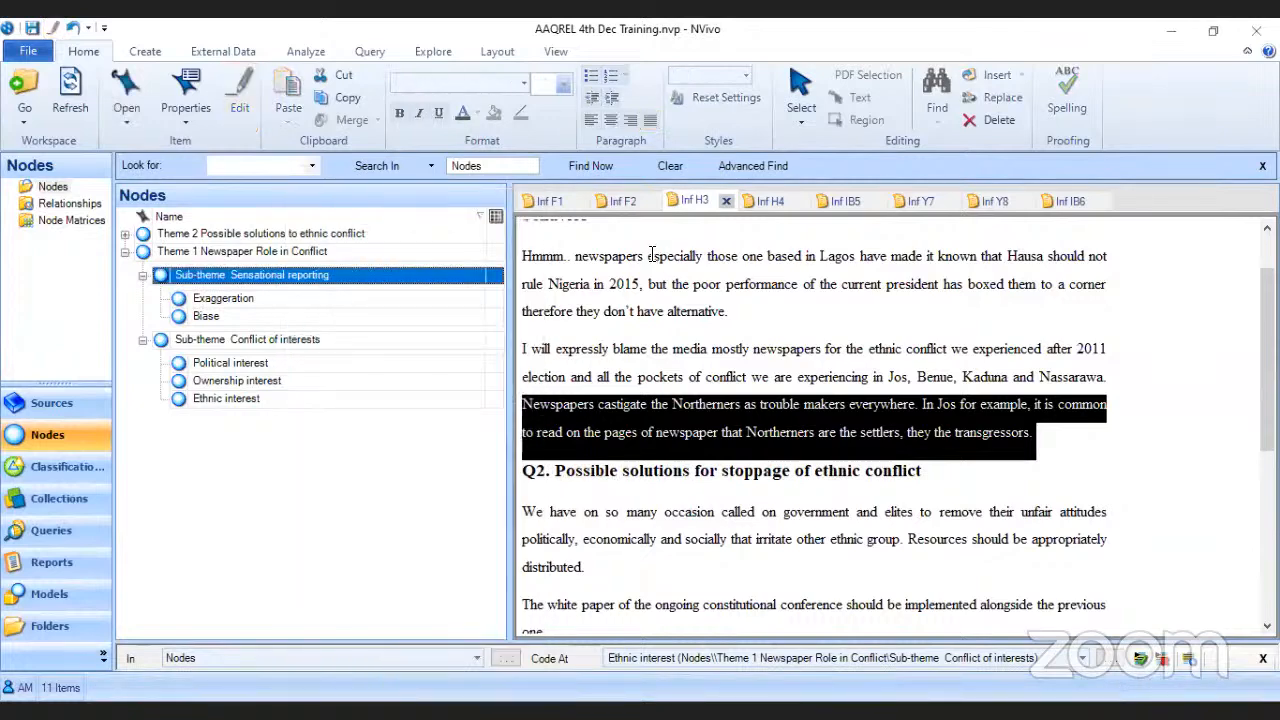
type("nAME")
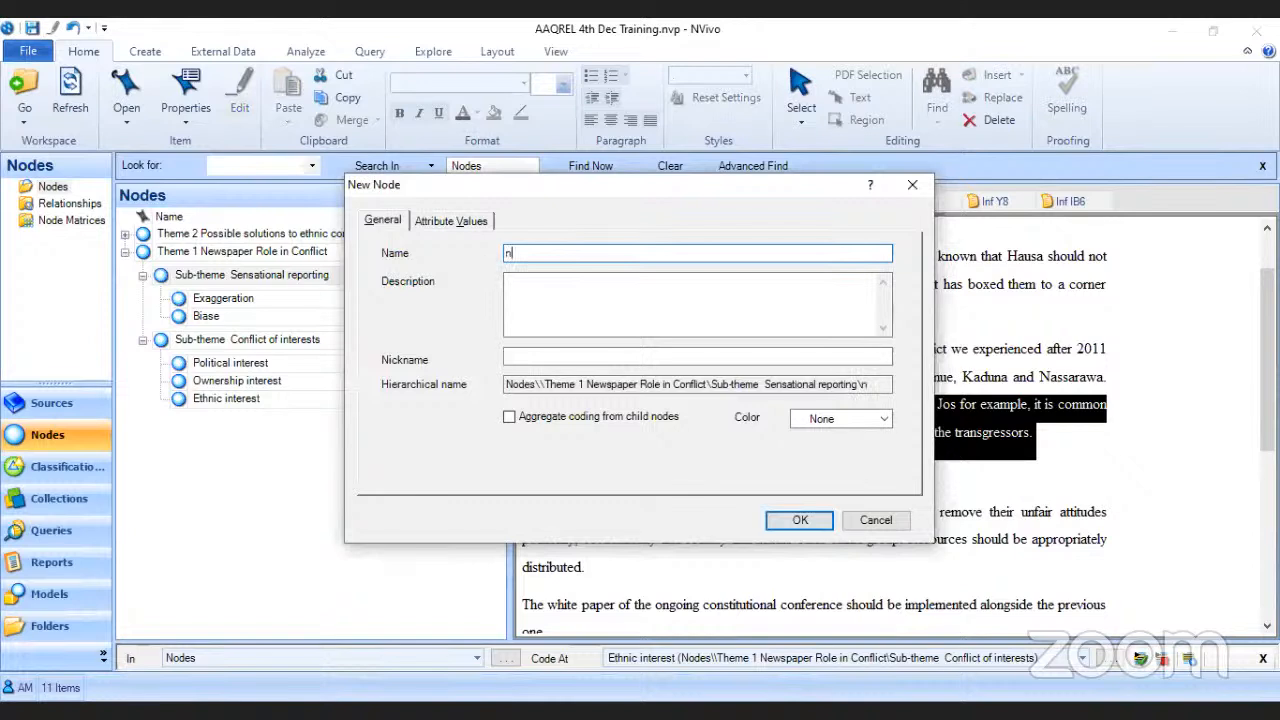
key("BackSpace")
key("BackSpace")
key("BackSpace")
key("BackSpace")
type("Name Calling")
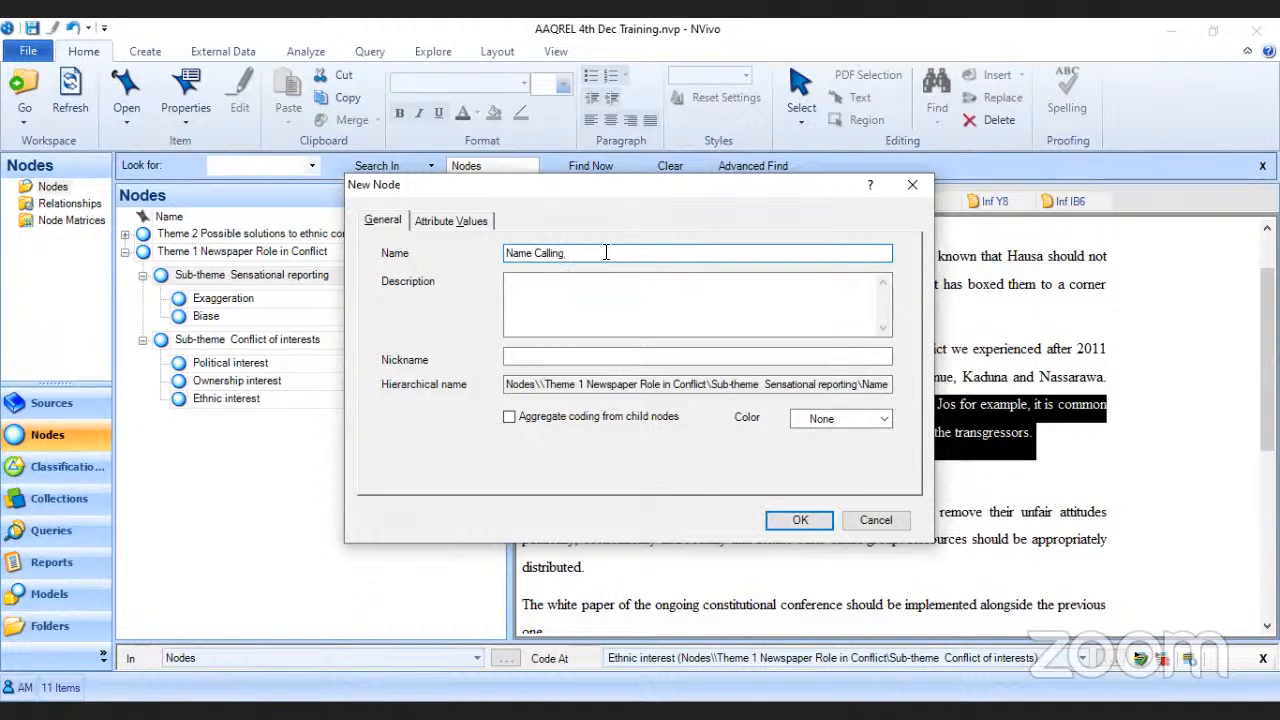
left_click(790, 521)
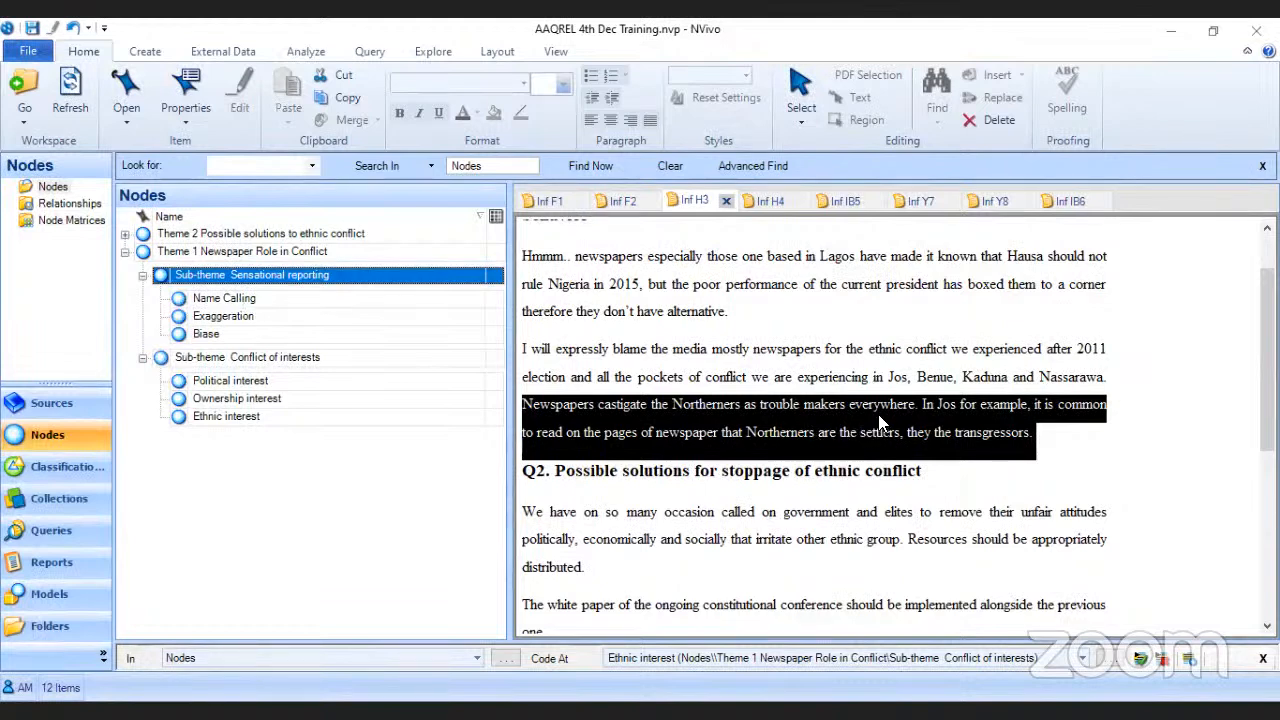
left_click_drag(876, 420, 240, 304)
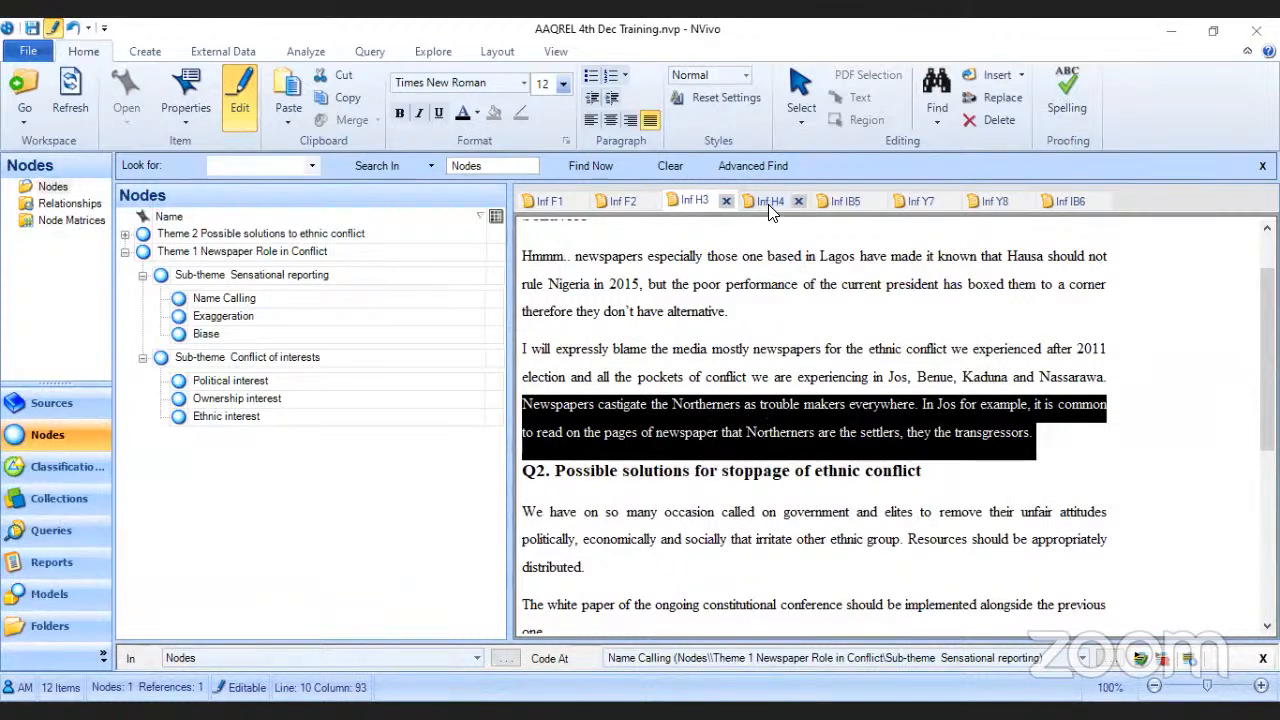
Step: Review the Q1 and Q2 answers in Inf IB5, highlighting the sentence from "I can say that Nigerian newspapers" to "political campaign"
left_click(845, 203)
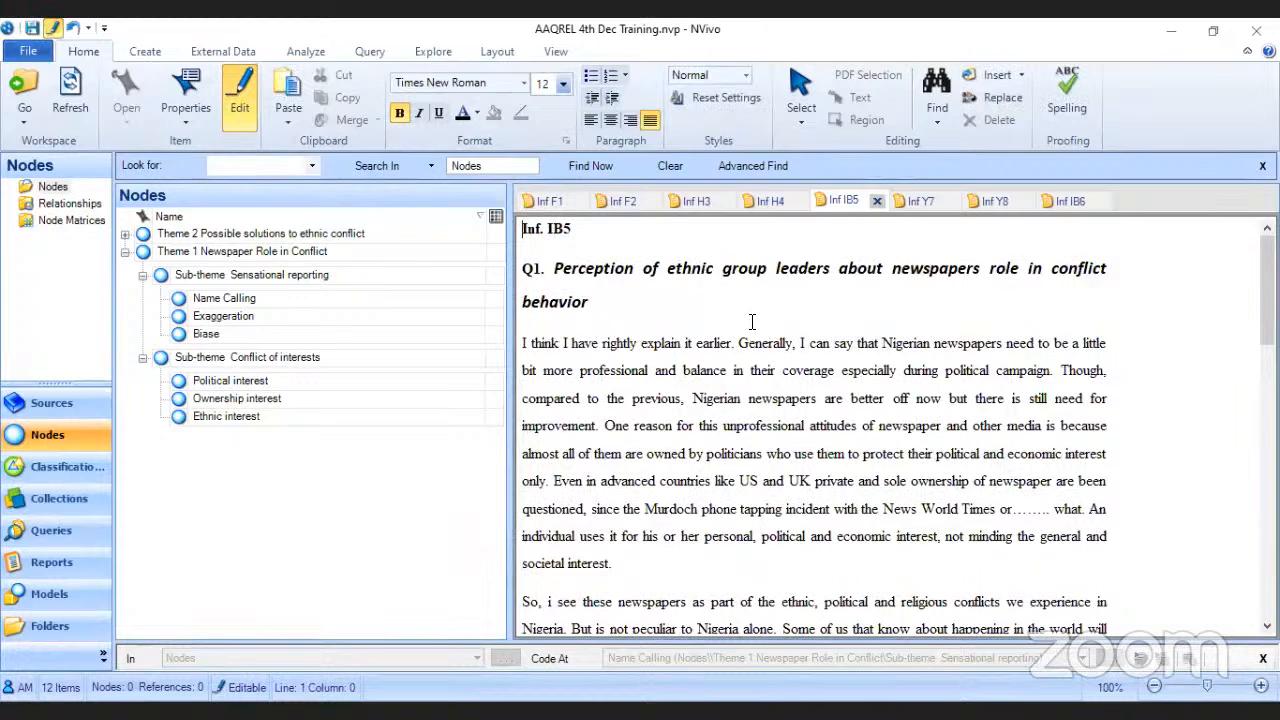
scroll(765, 378, "down", 1)
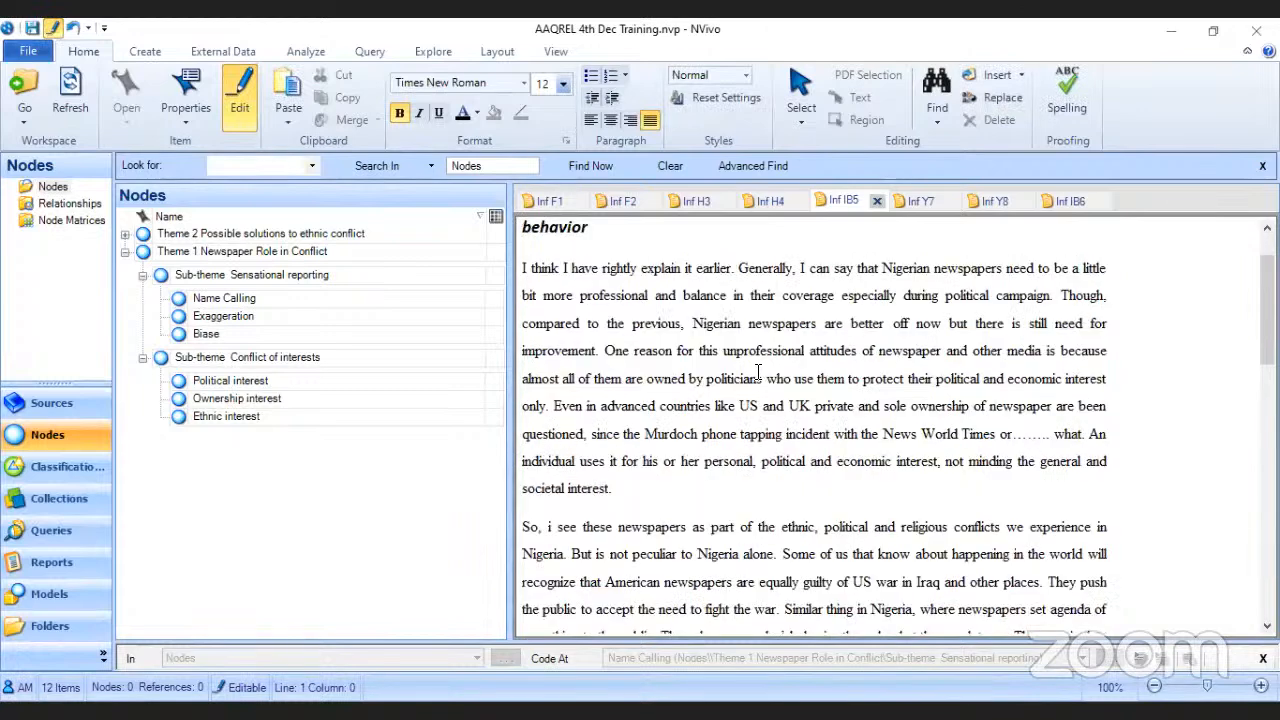
scroll(720, 356, "up", 1)
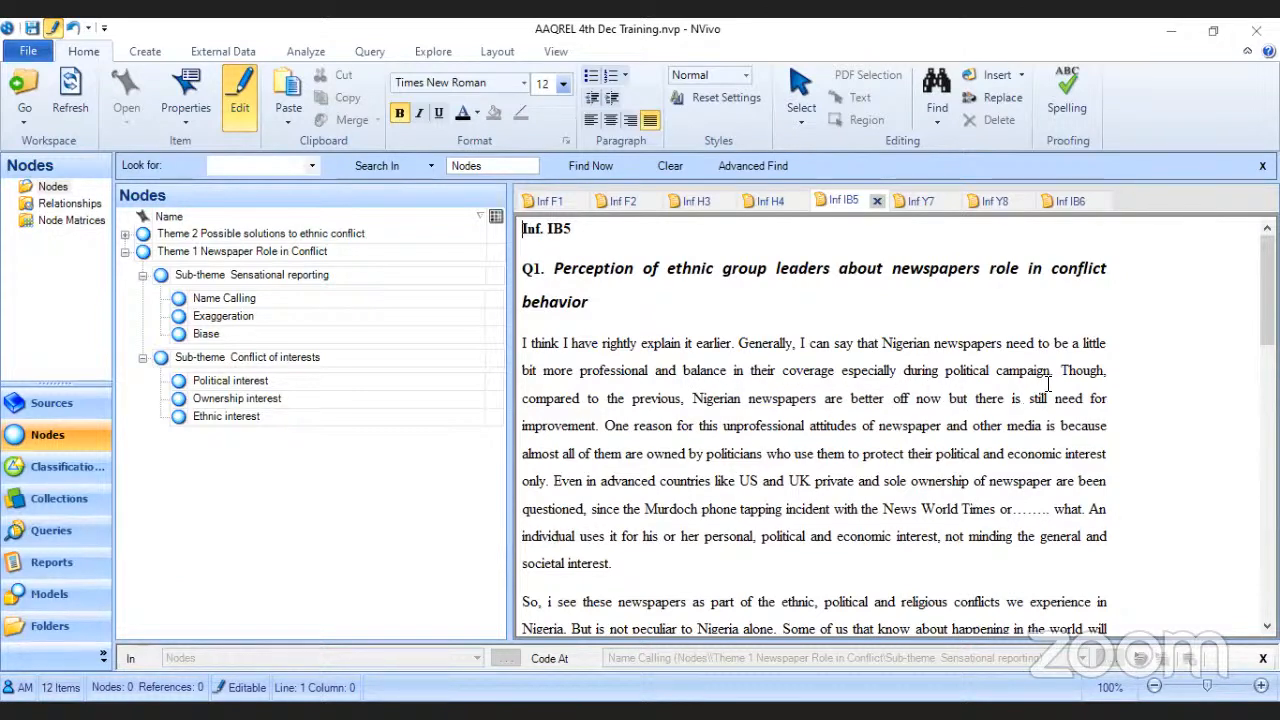
left_click_drag(1056, 371, 801, 340)
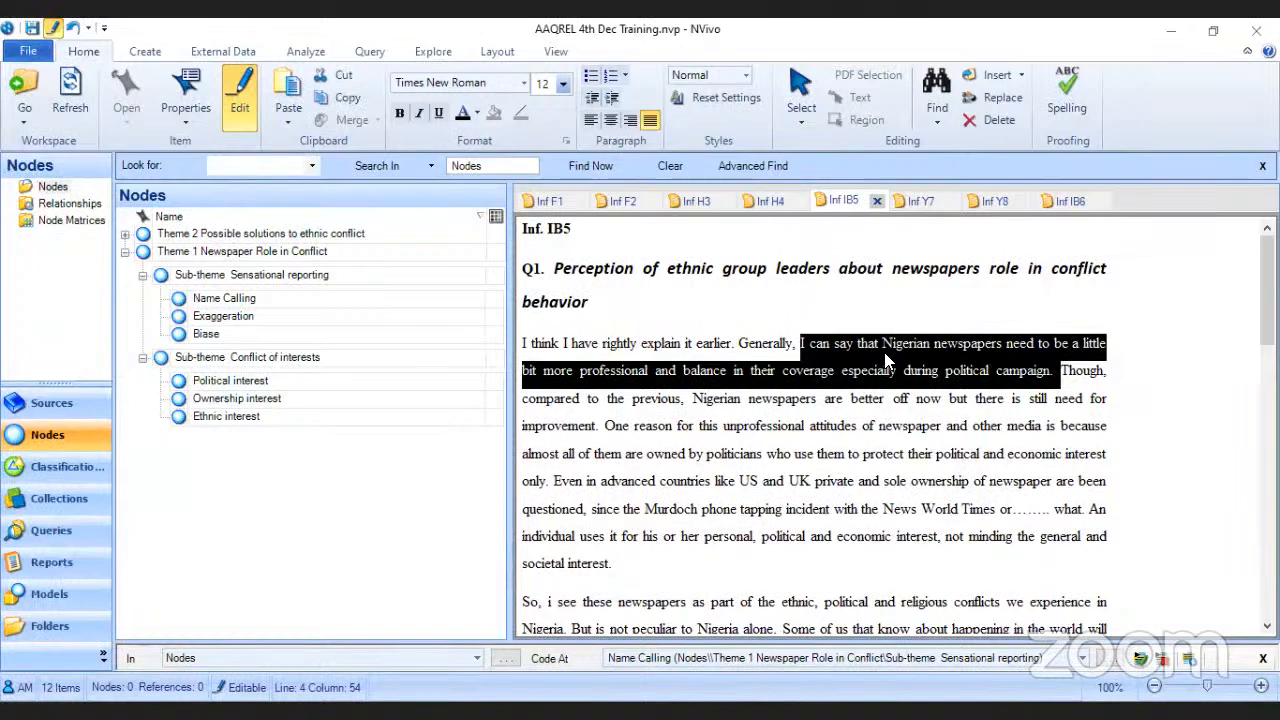
scroll(890, 400, "down", 2)
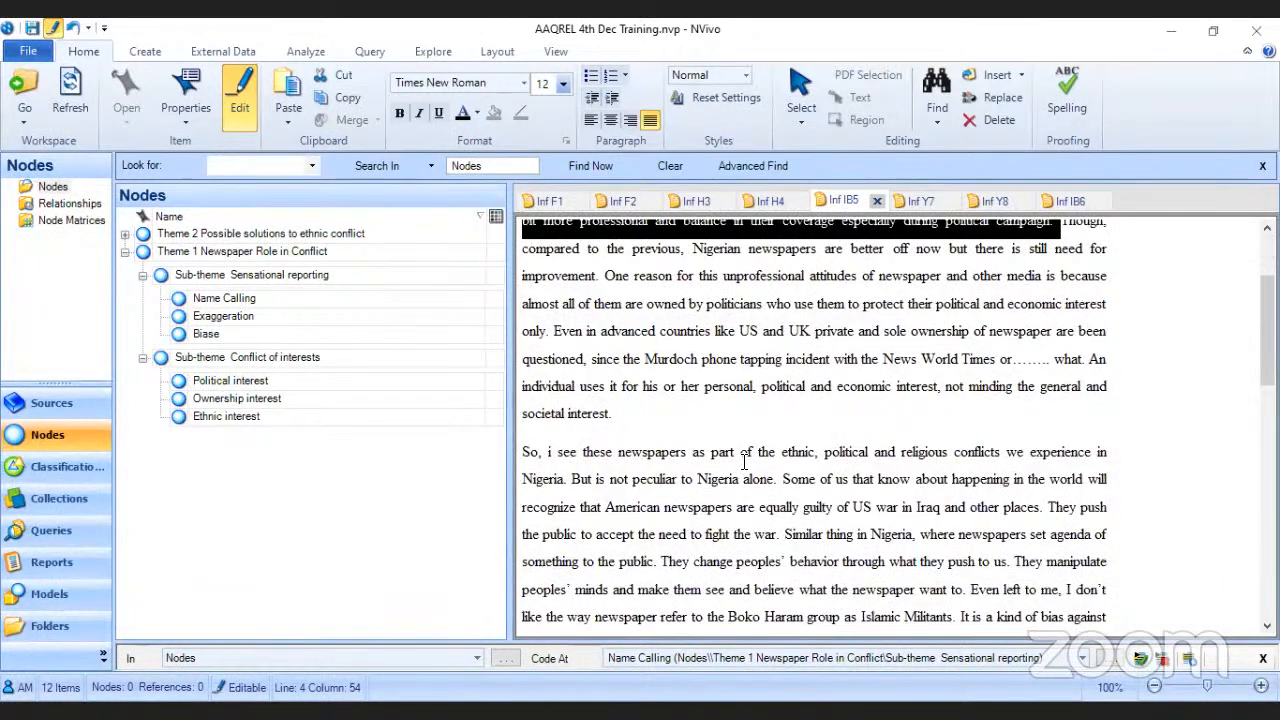
scroll(720, 460, "down", 3)
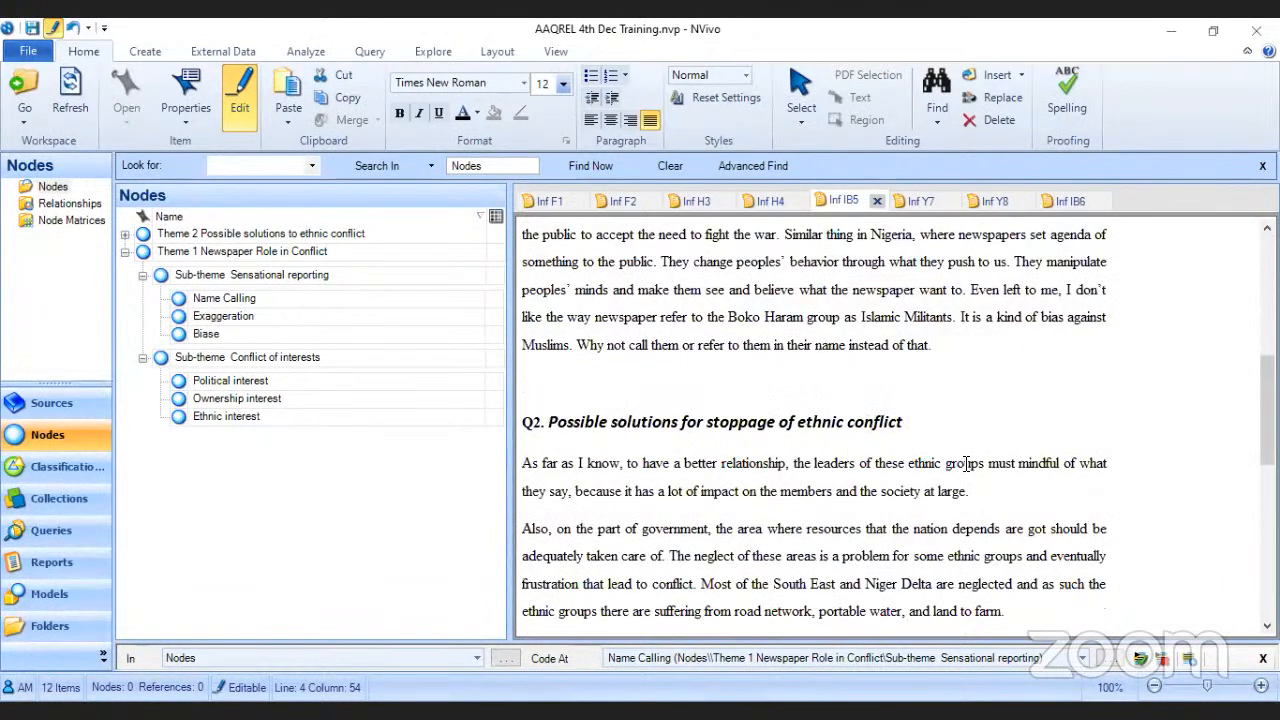
scroll(970, 460, "up", 4)
scroll(970, 455, "up", 1)
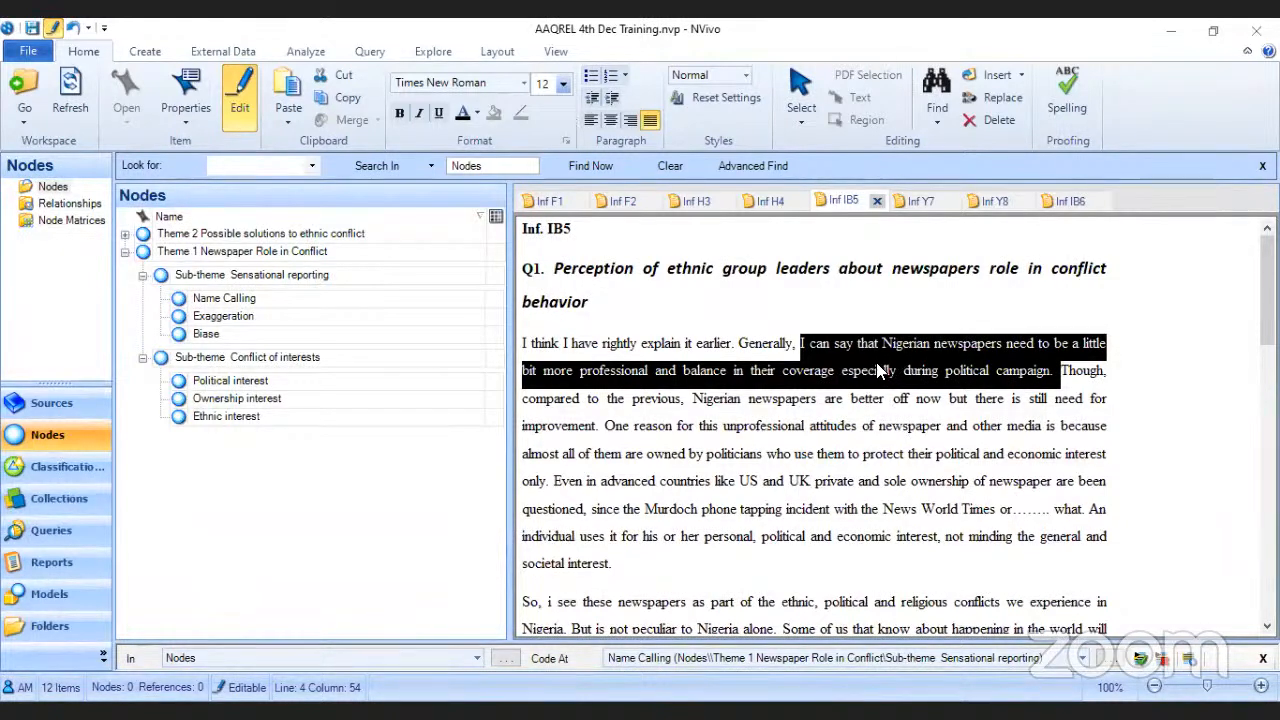
Step: Expand the Theme 2 Possible solutions node and compare its sub-themes with the Inf IB5 answers
left_click(125, 234)
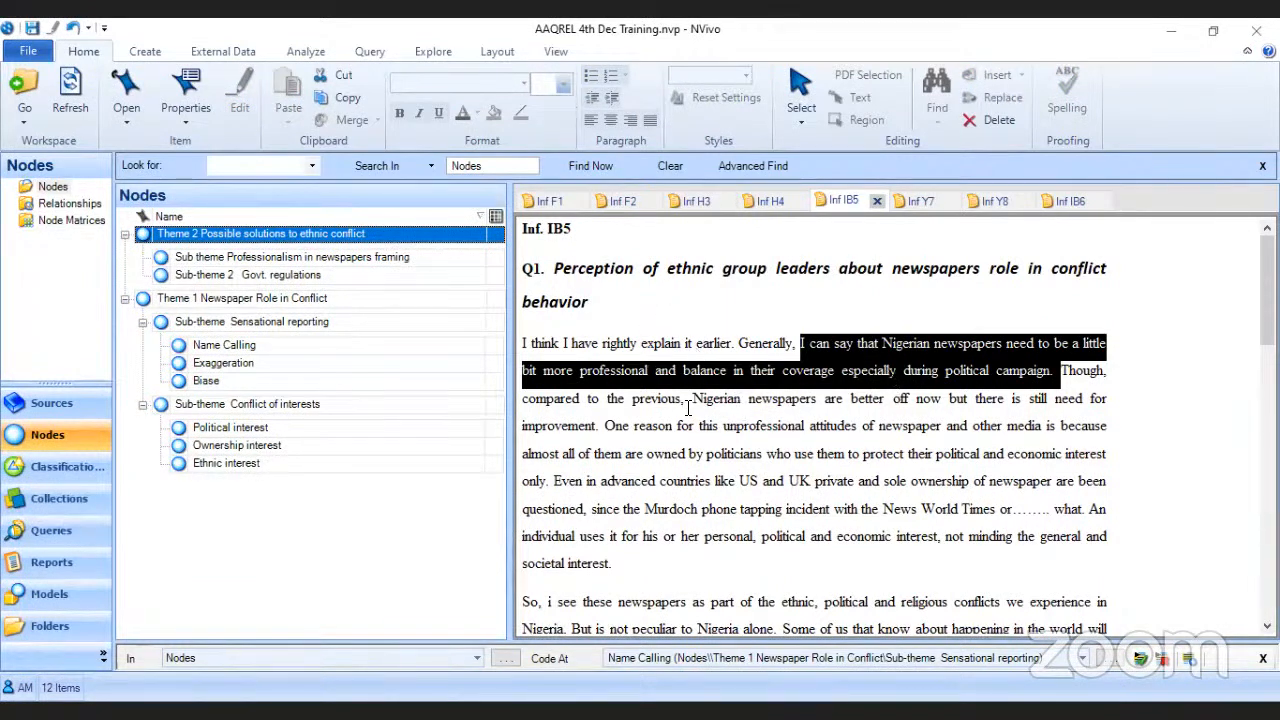
scroll(718, 502, "down", 2)
scroll(718, 502, "down", 4)
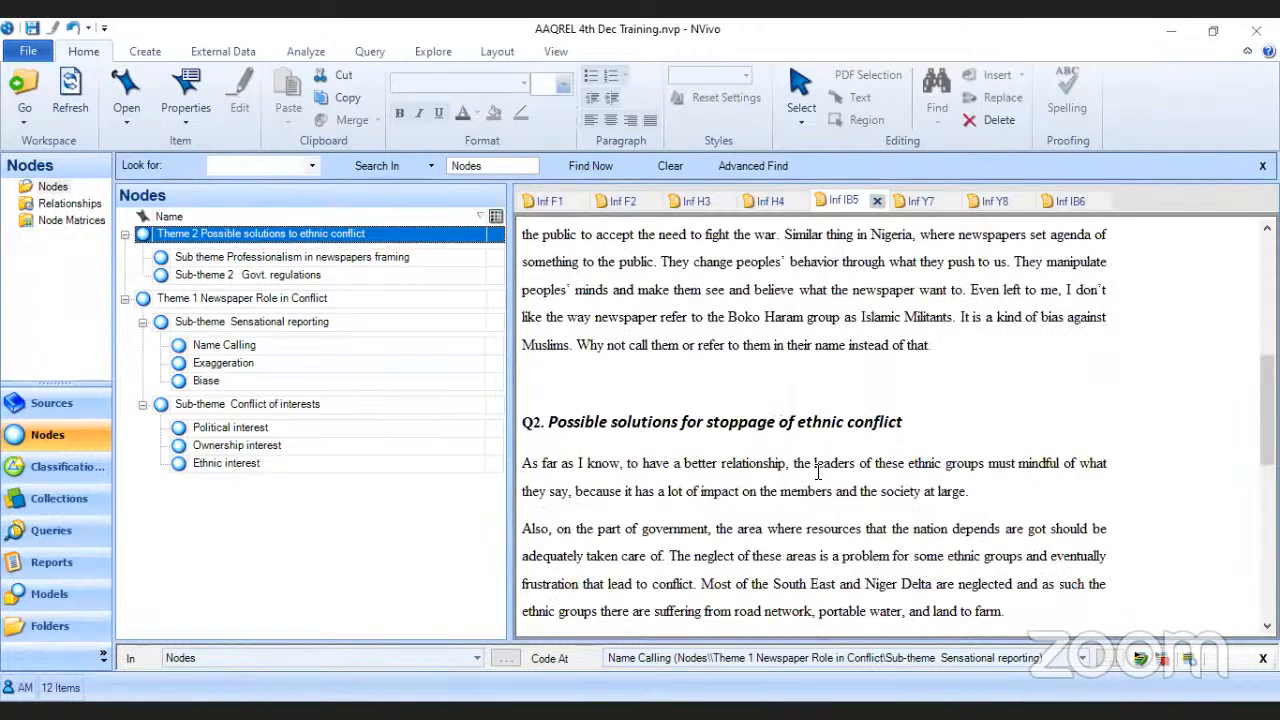
scroll(818, 470, "up", 6)
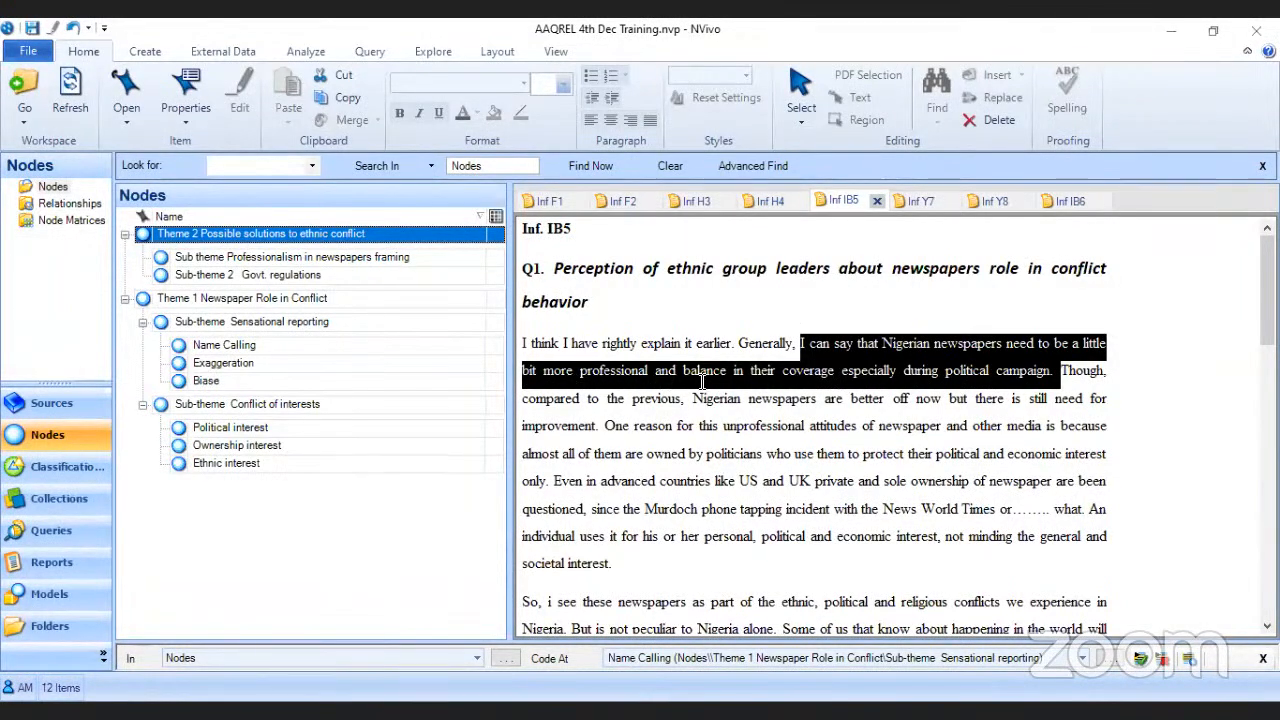
Step: Highlight "professional and balance" in Inf IB5, compare it with the Professionalism in newspapers framing sub-theme, and close the save reminder
left_click(616, 378)
left_click_drag(582, 374, 726, 370)
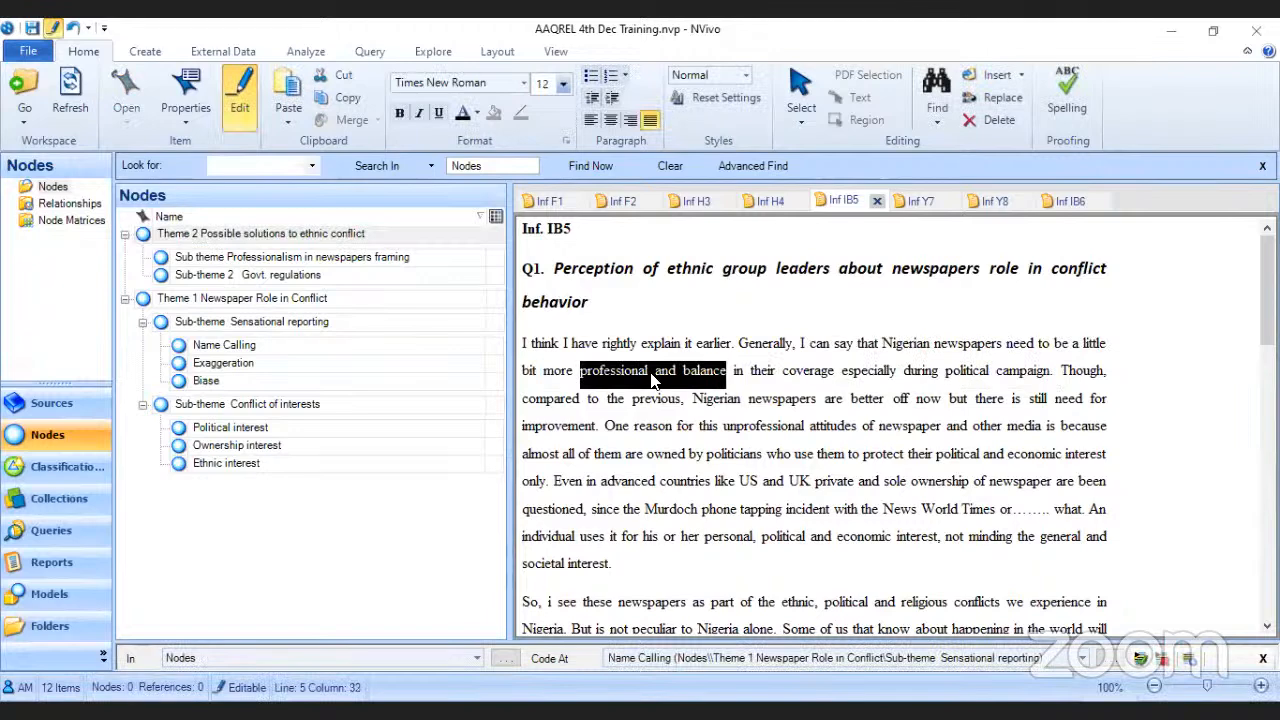
right_click(655, 378)
left_click(696, 474)
left_click(275, 259)
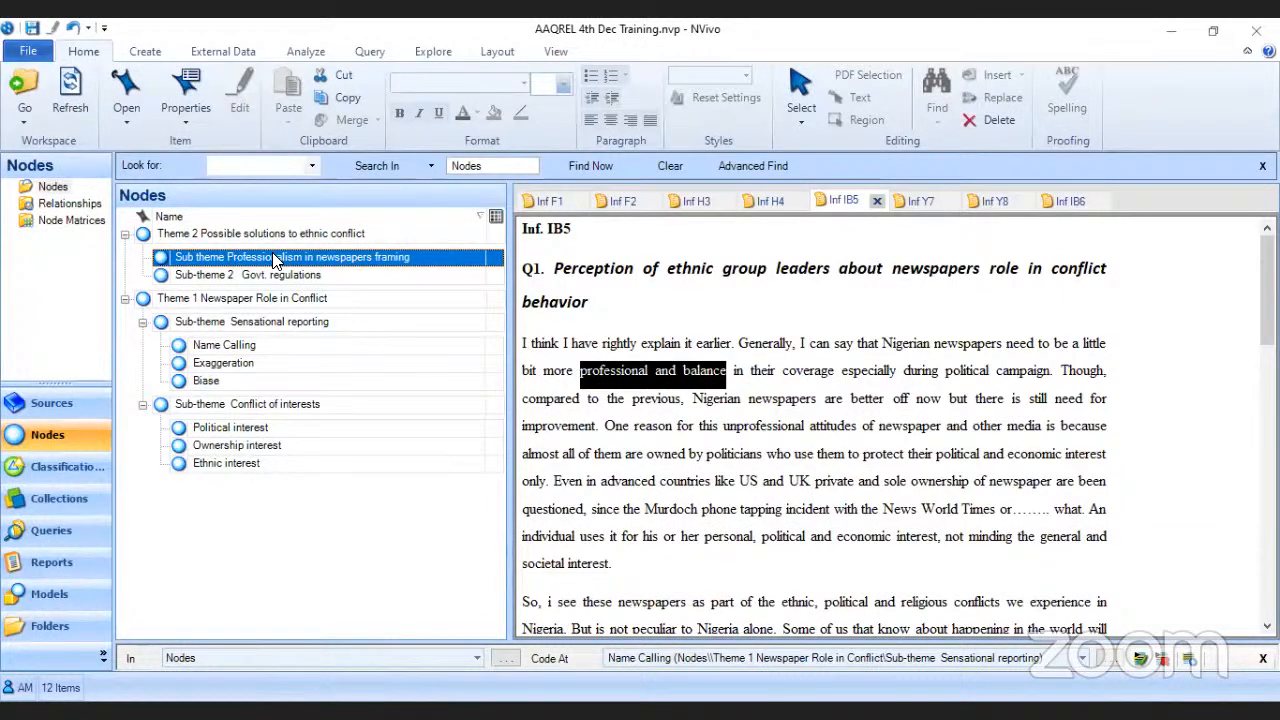
left_click(680, 303)
left_click(311, 260)
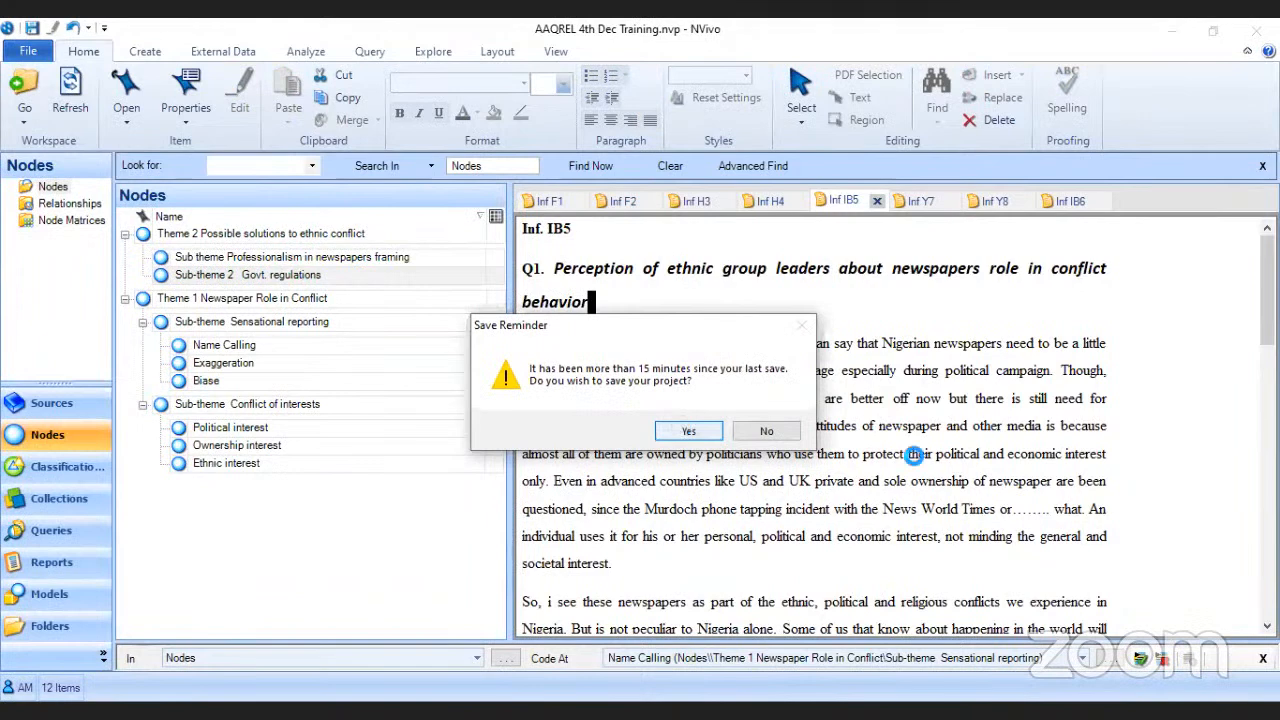
left_click(760, 430)
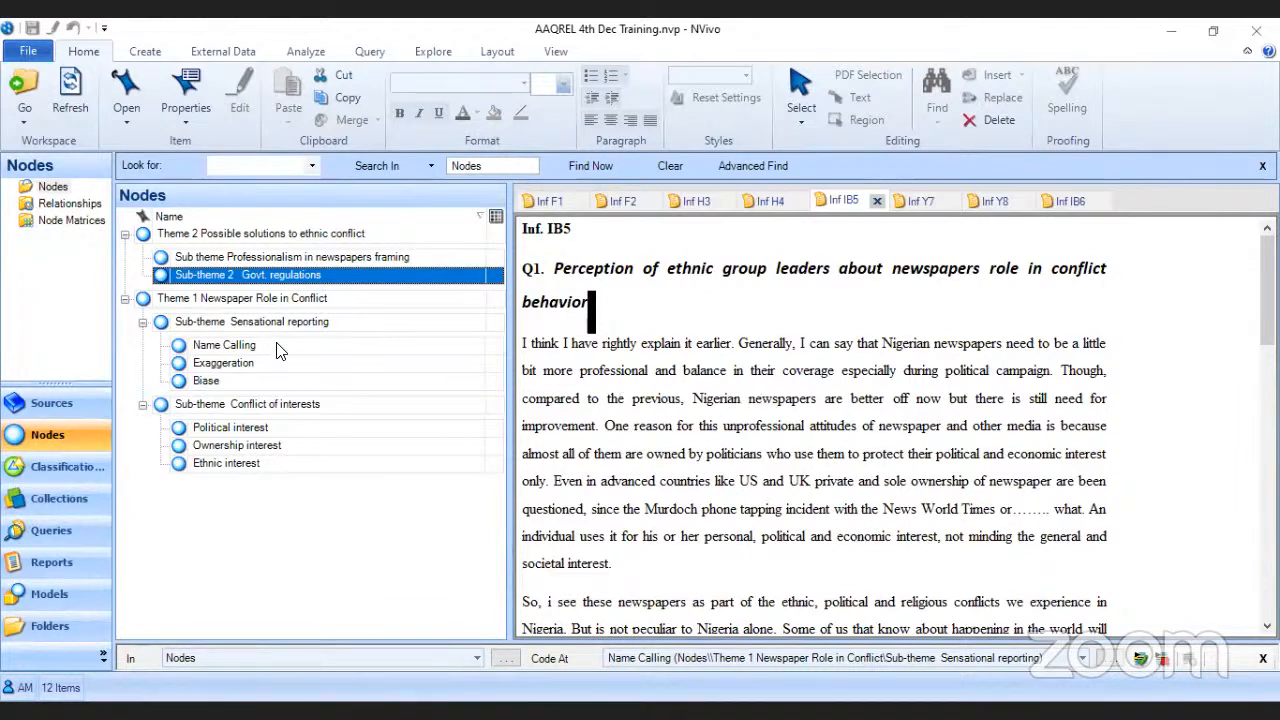
left_click(260, 258)
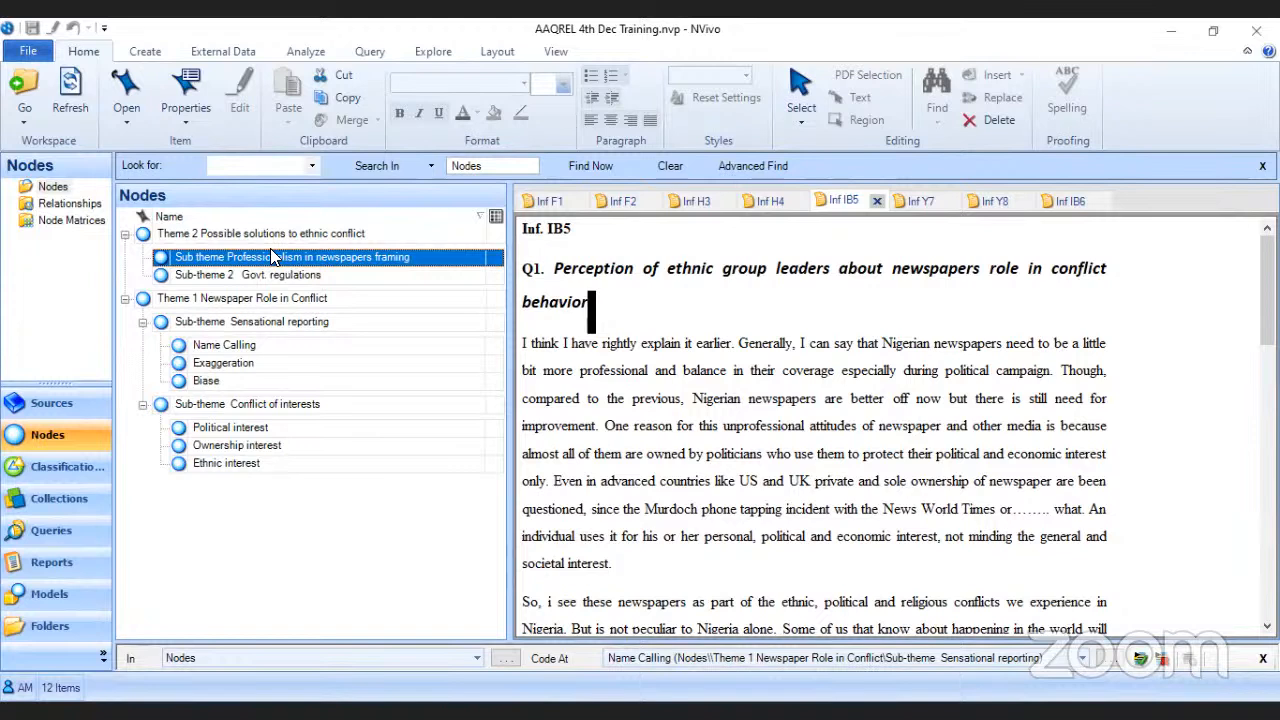
left_click(268, 234)
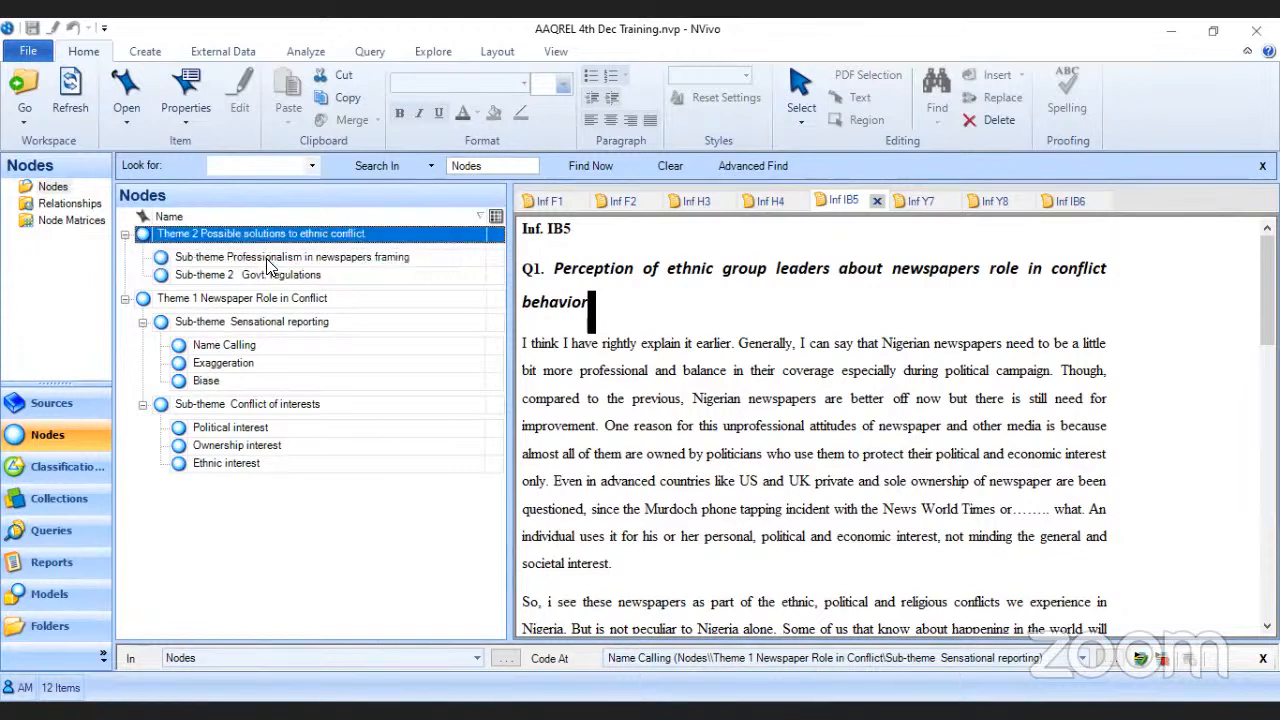
left_click(268, 258)
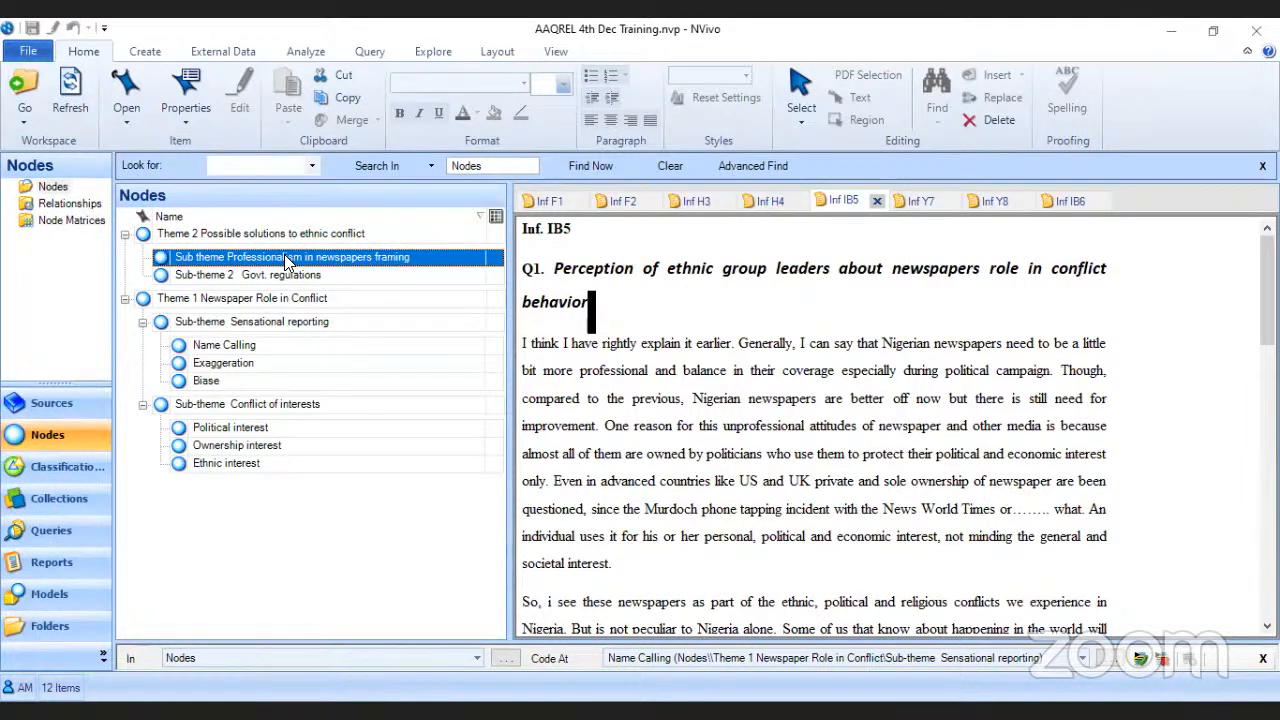
right_click(254, 537)
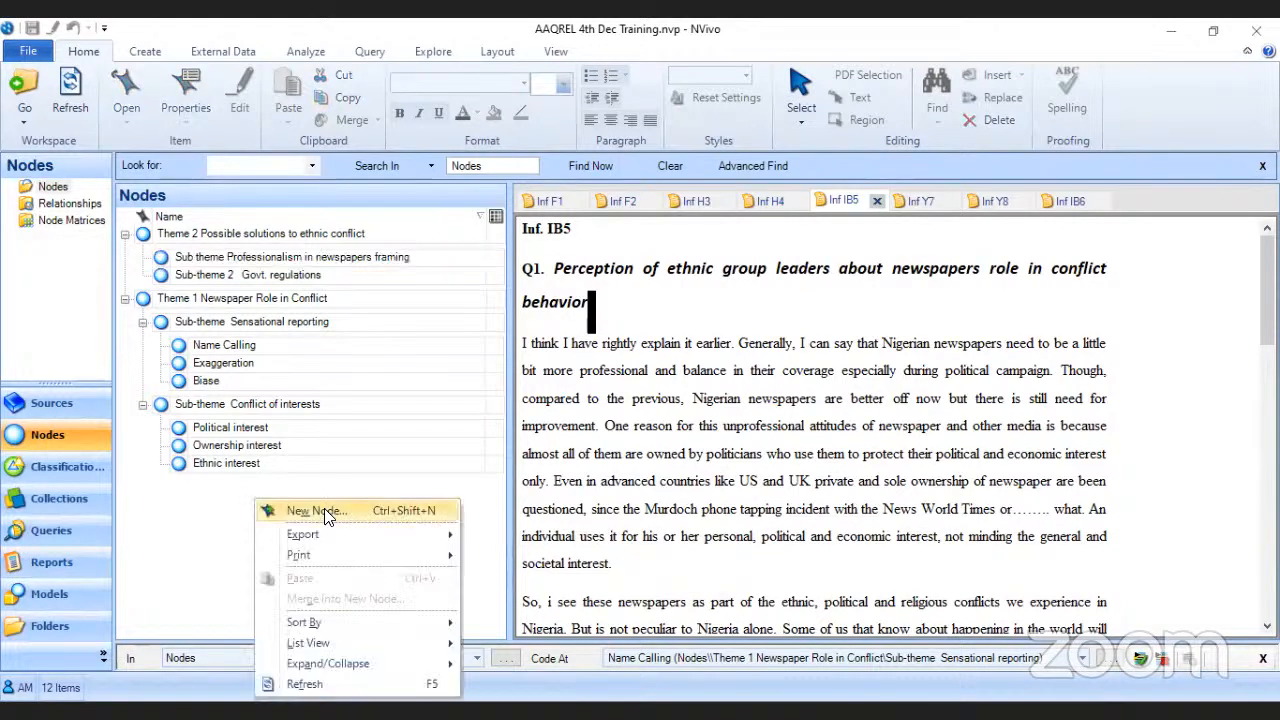
left_click(195, 538)
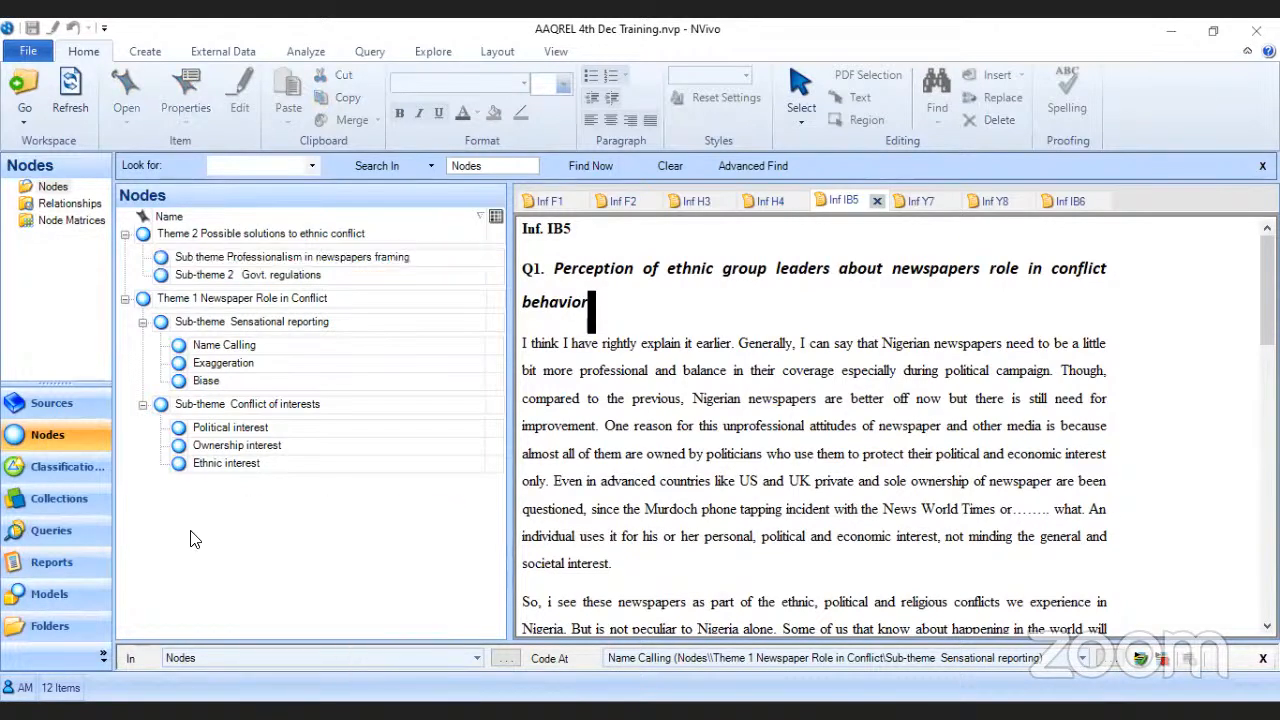
left_click(254, 236)
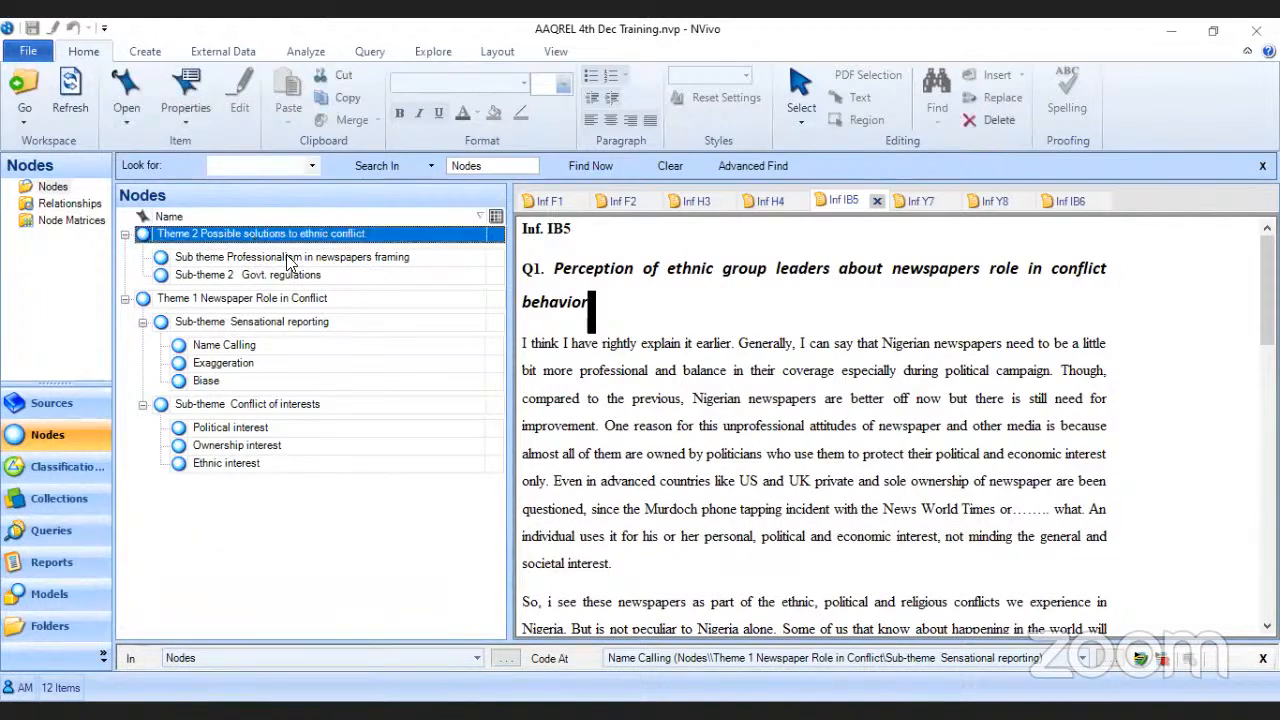
Step: Create a child node named "Professional and balance" under Sub theme Professionalism in newspapers framing
left_click(265, 260)
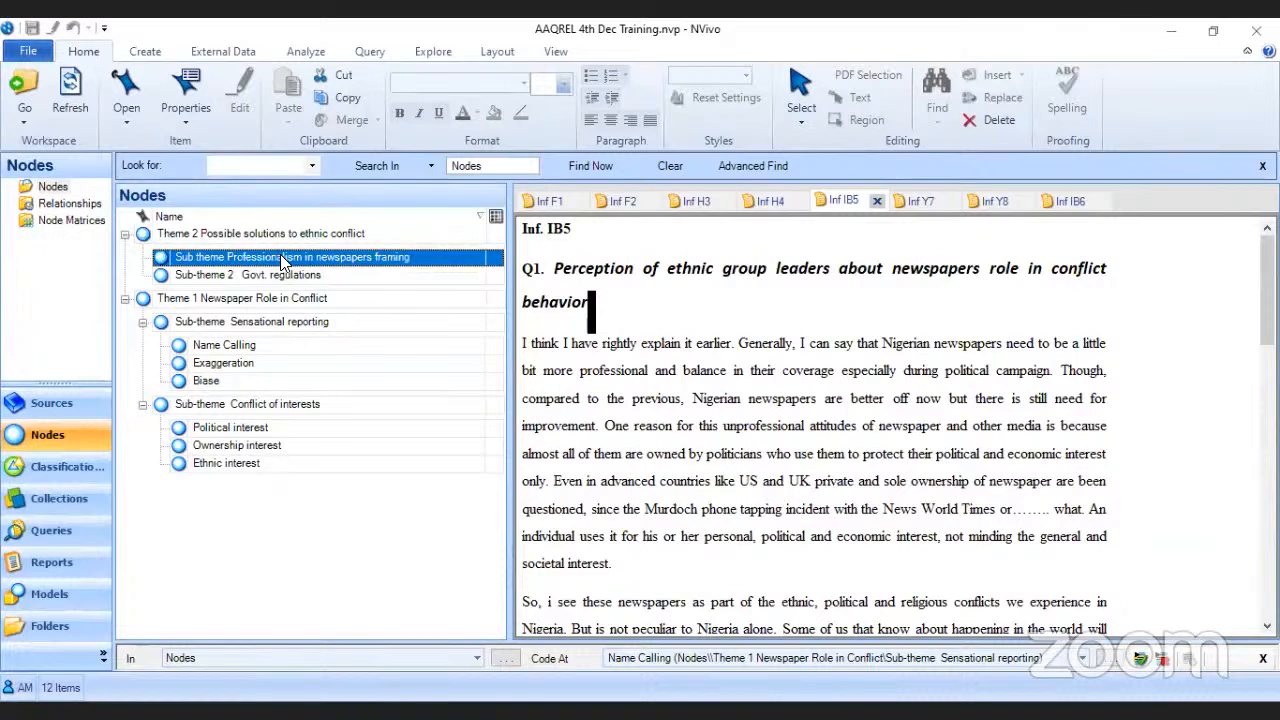
right_click(283, 262)
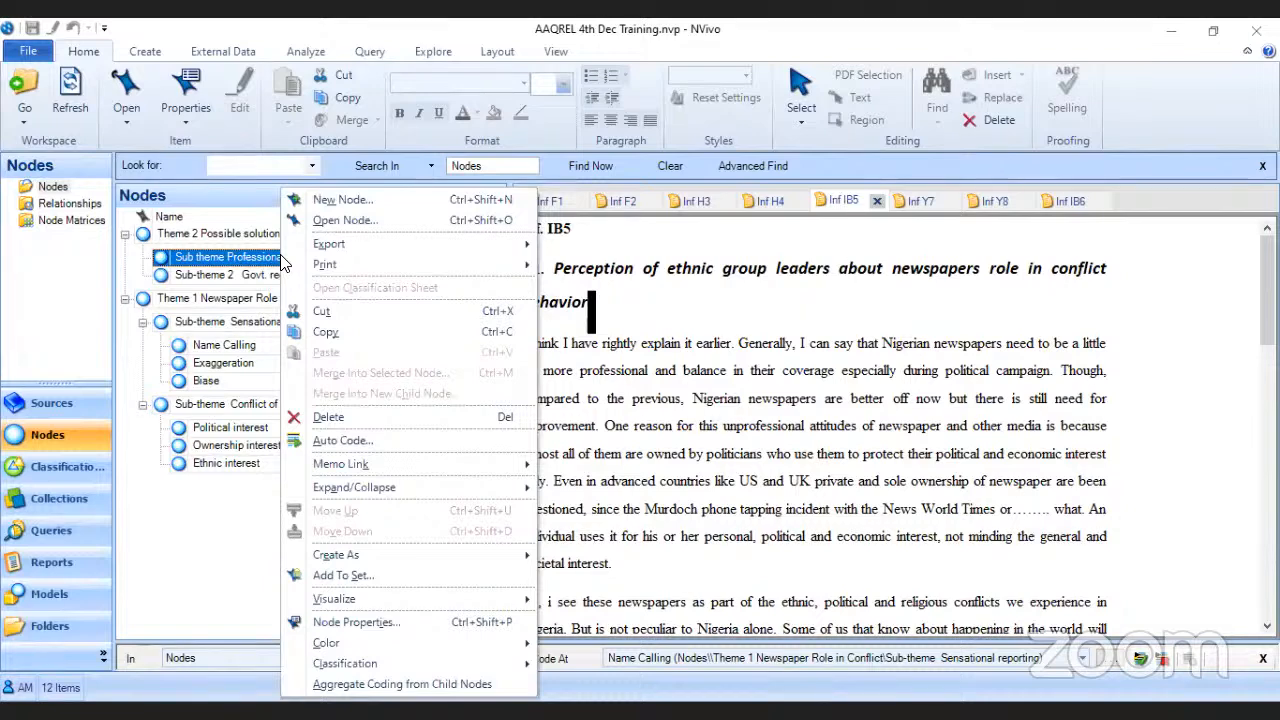
left_click(338, 200)
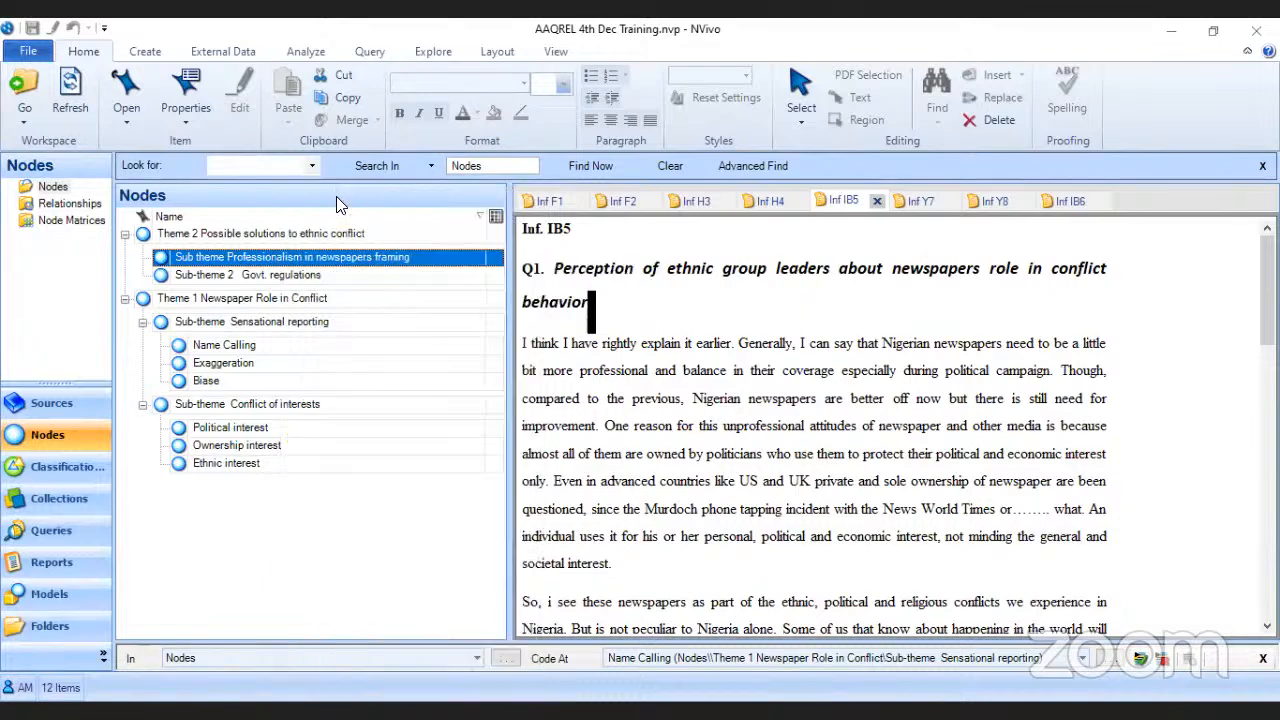
type("professional and balance")
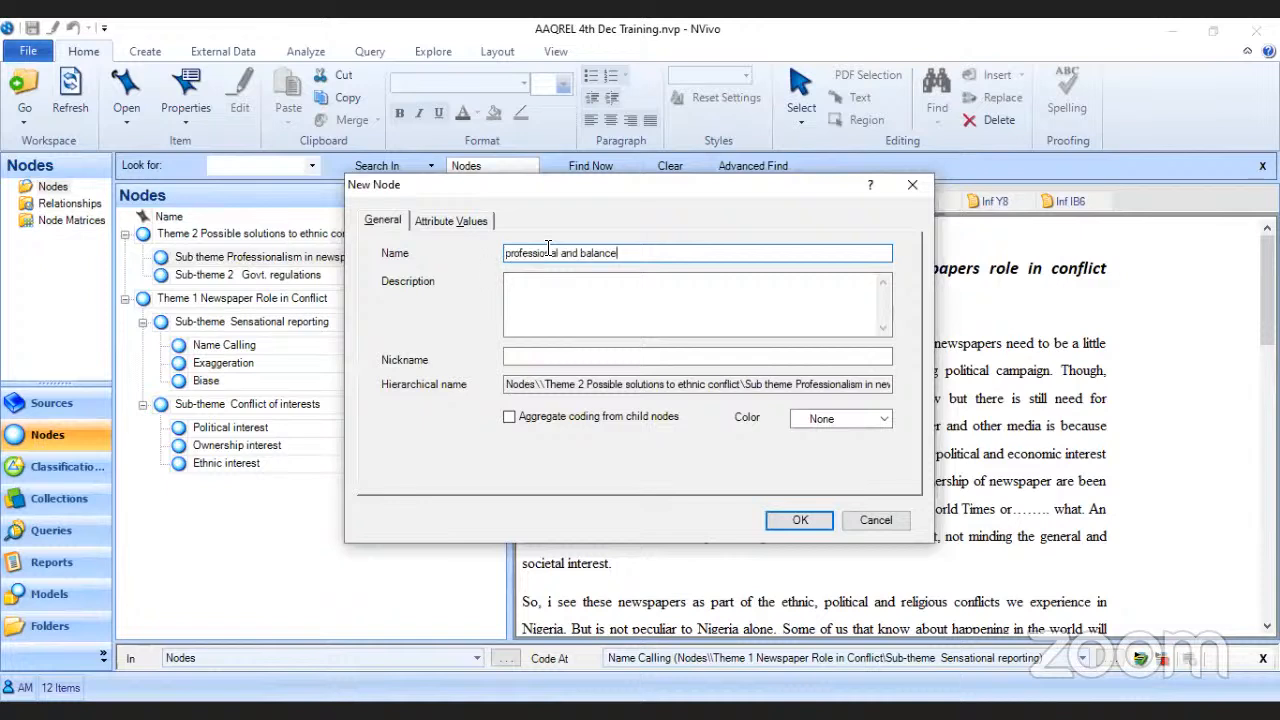
left_click(510, 251)
key("BackSpace")
type("P")
left_click(800, 520)
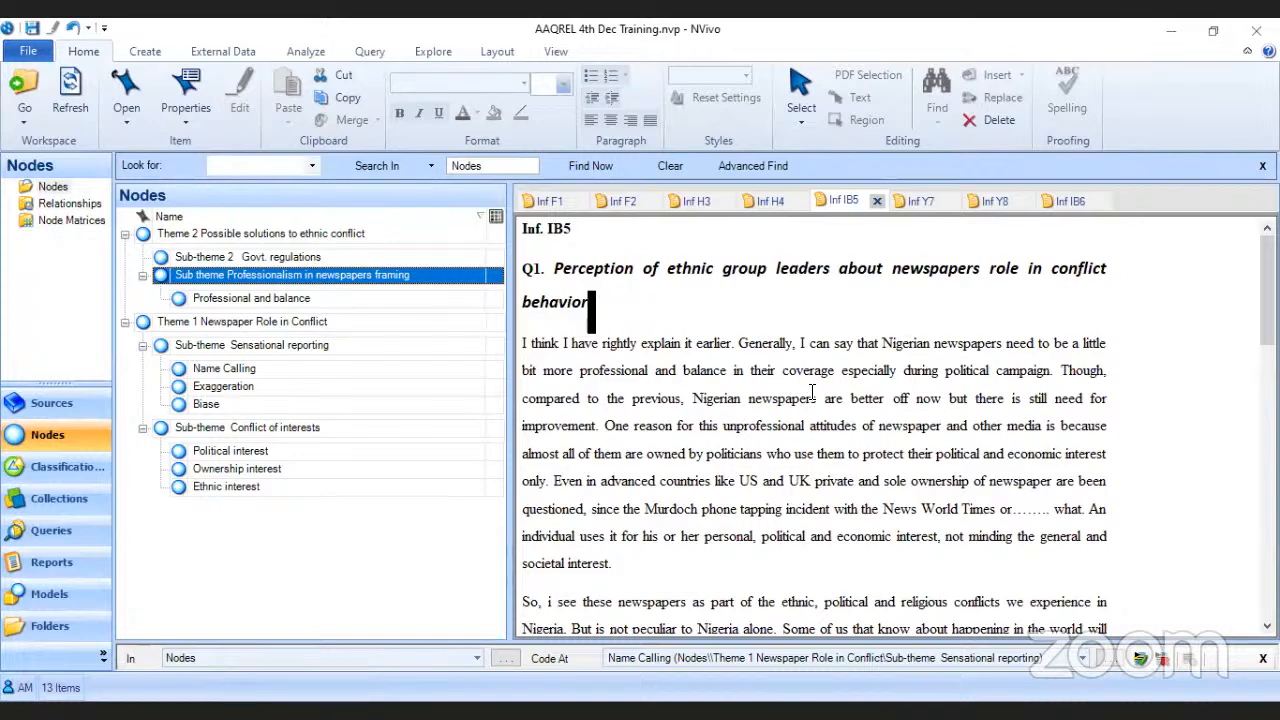
left_click(815, 400)
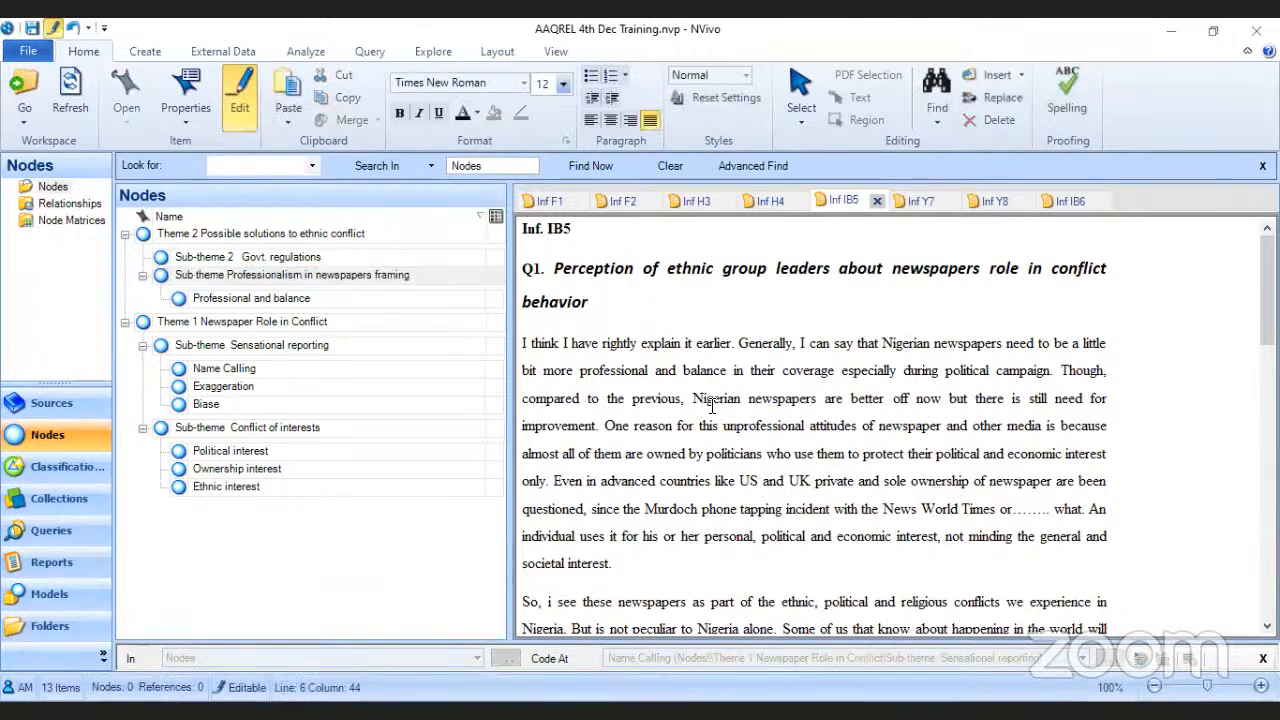
left_click(318, 300)
left_click(325, 299)
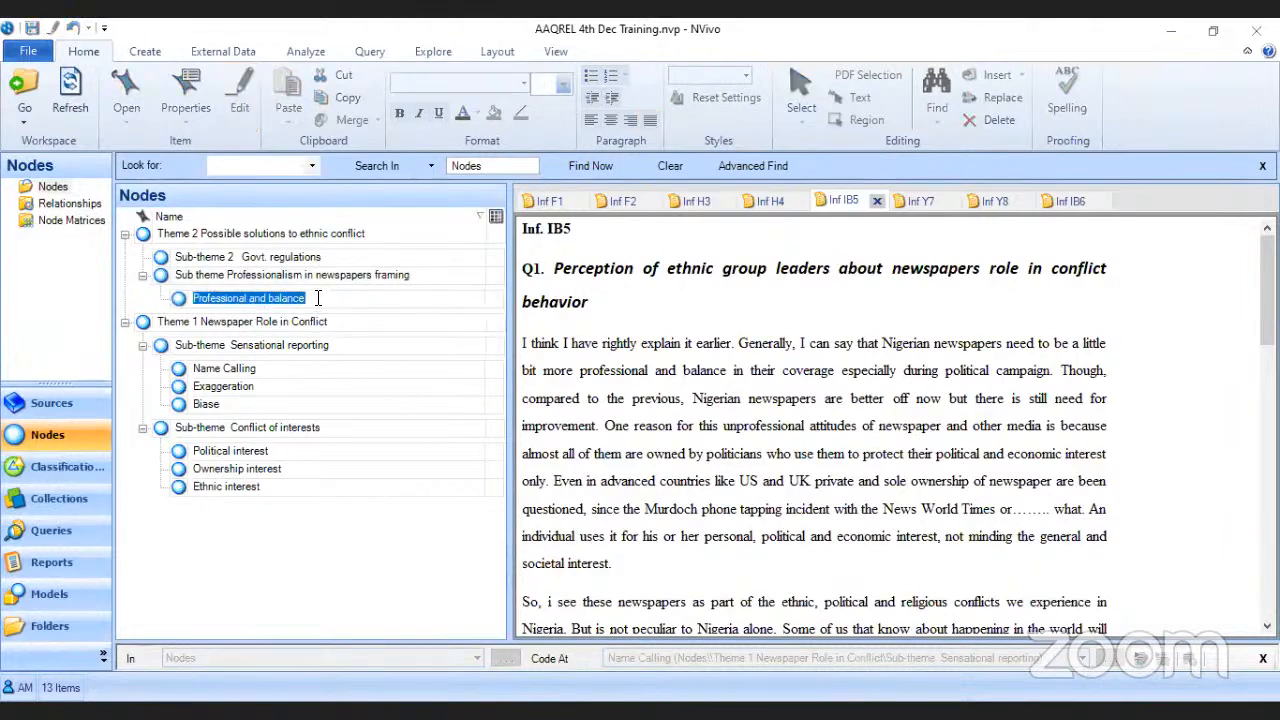
left_click(325, 298)
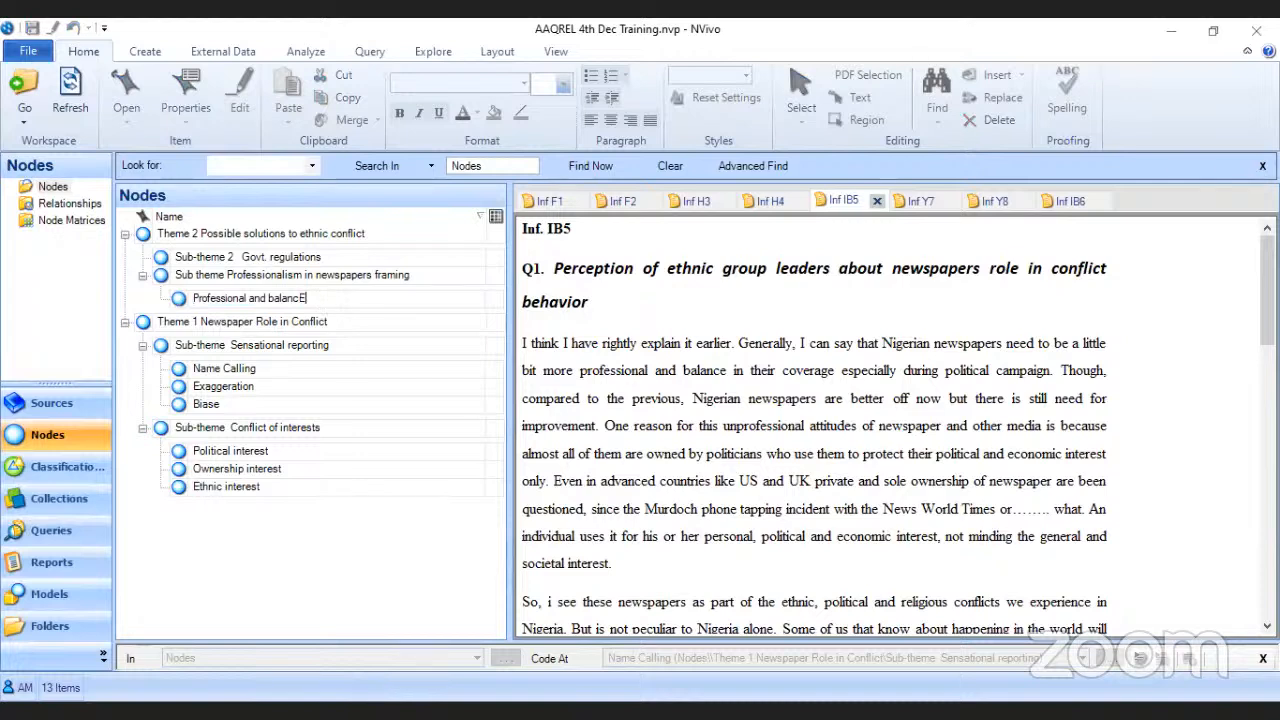
type("e")
left_click(772, 347)
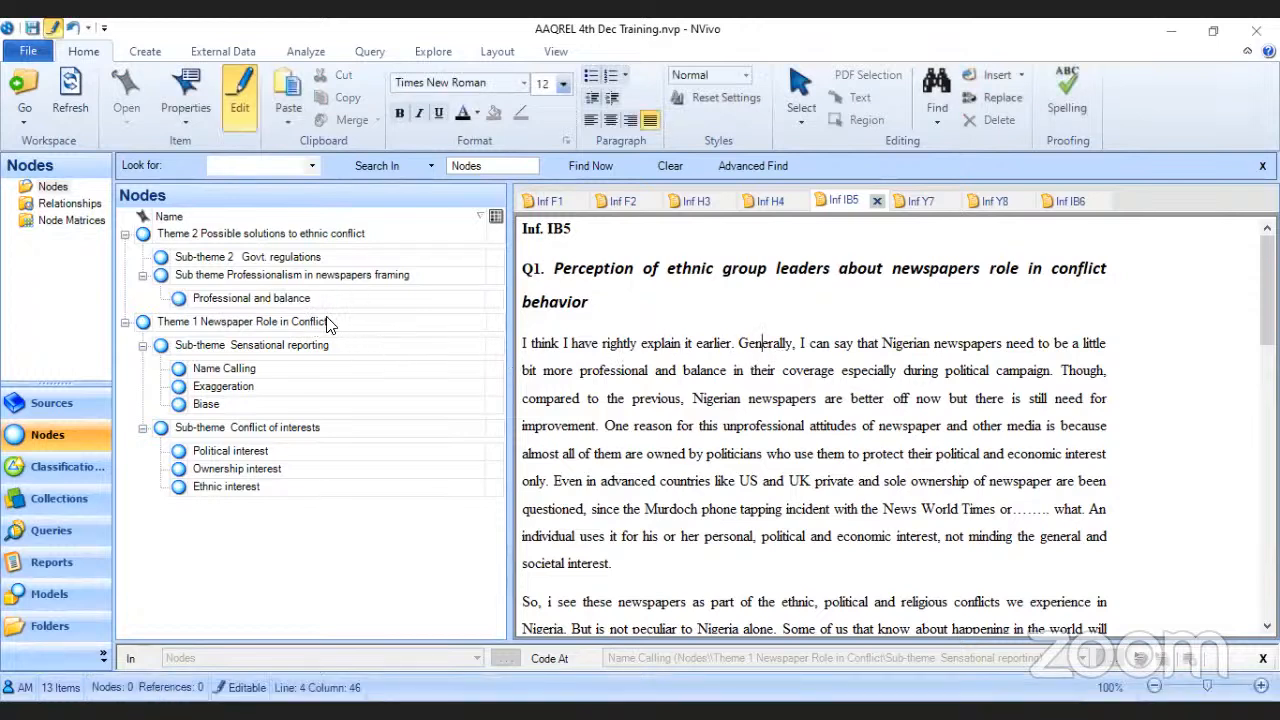
Step: Code the Inf IB5 passage from "I can say that Nigerian newspapers" to "during political campaign." at the Professional and balance node
left_click(813, 371)
left_click_drag(802, 342, 876, 370)
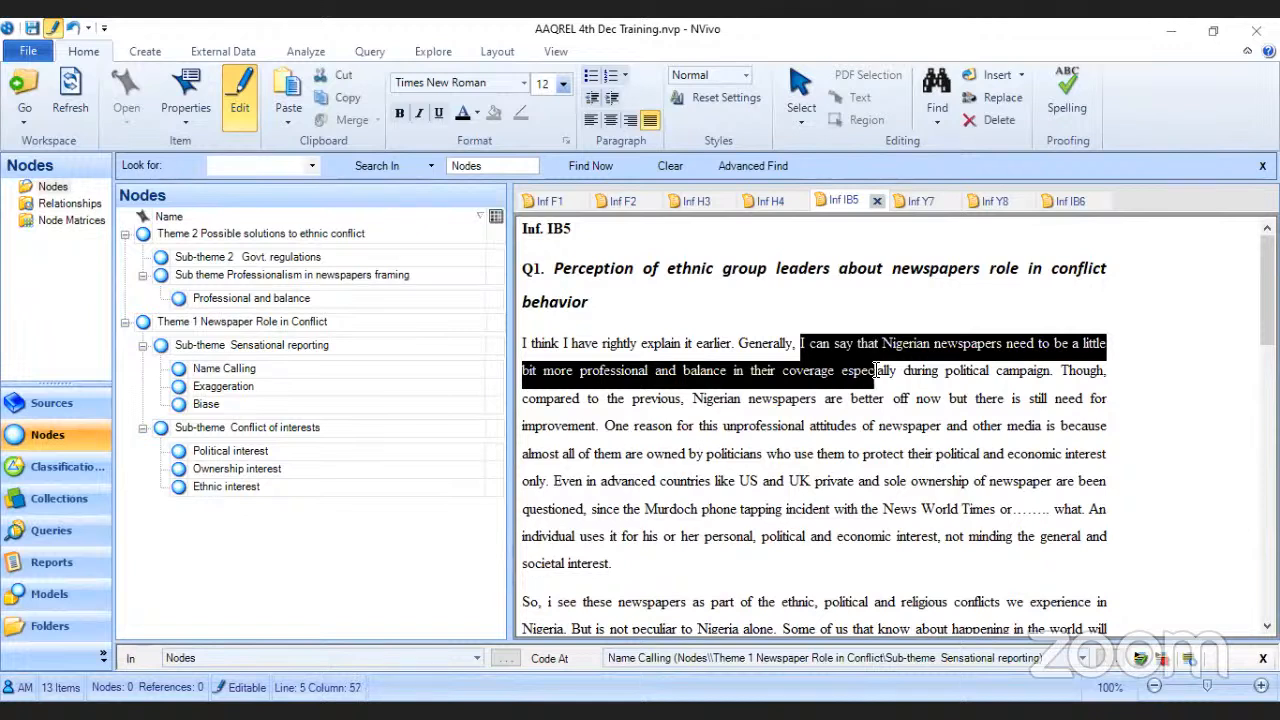
left_click_drag(876, 370, 1051, 371)
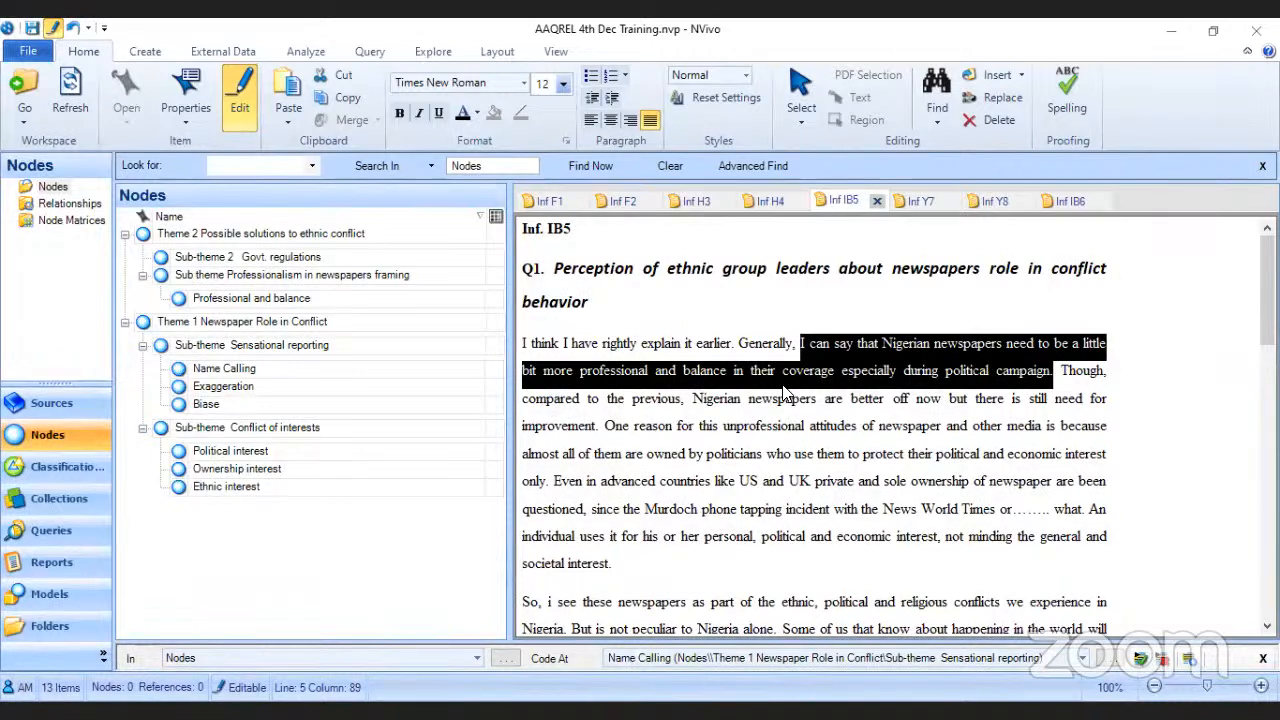
left_click(968, 356)
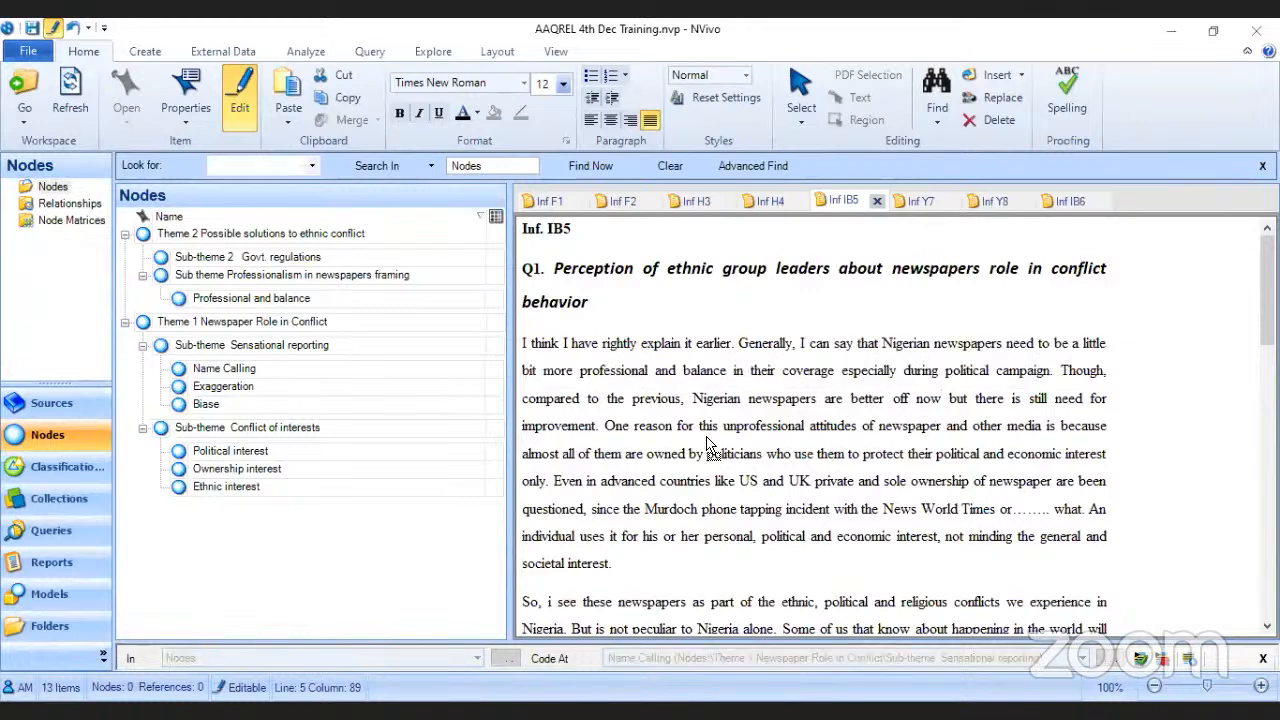
left_click(278, 321)
left_click_drag(278, 318, 278, 302)
Step: Collapse the Theme 2 Possible solutions to ethnic conflict branch in the node list
left_click(125, 234)
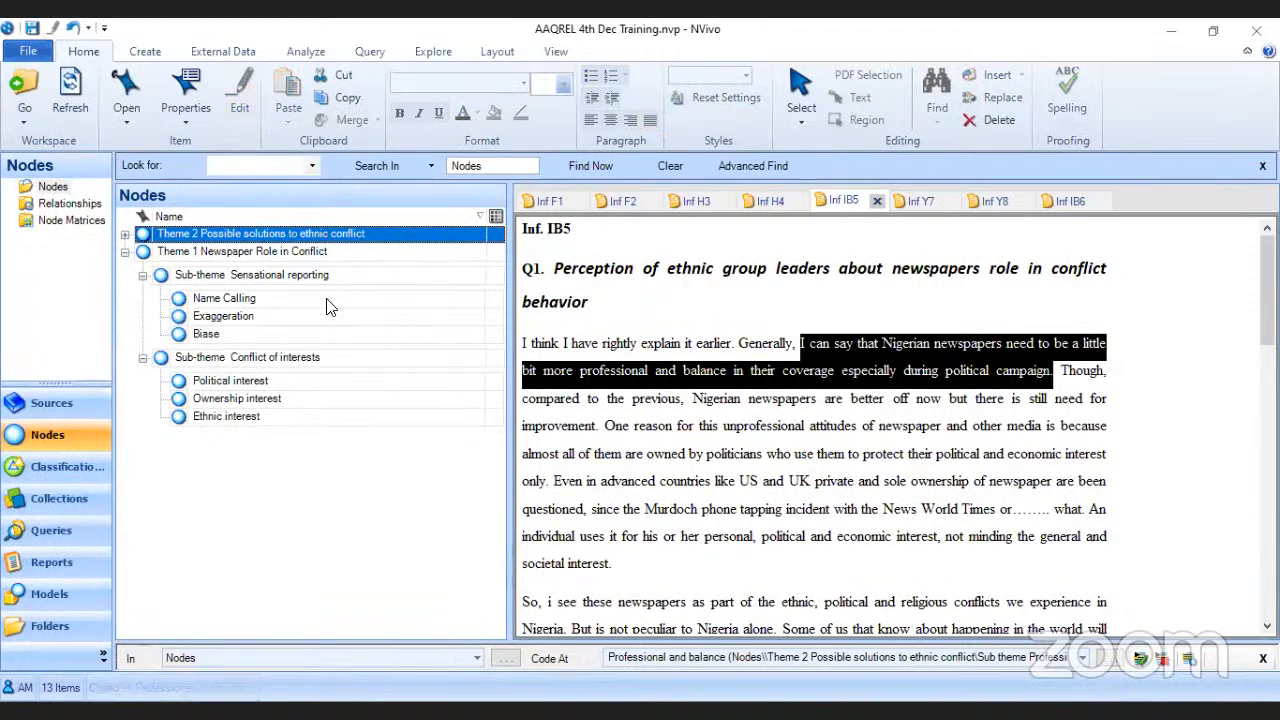
left_click(125, 234)
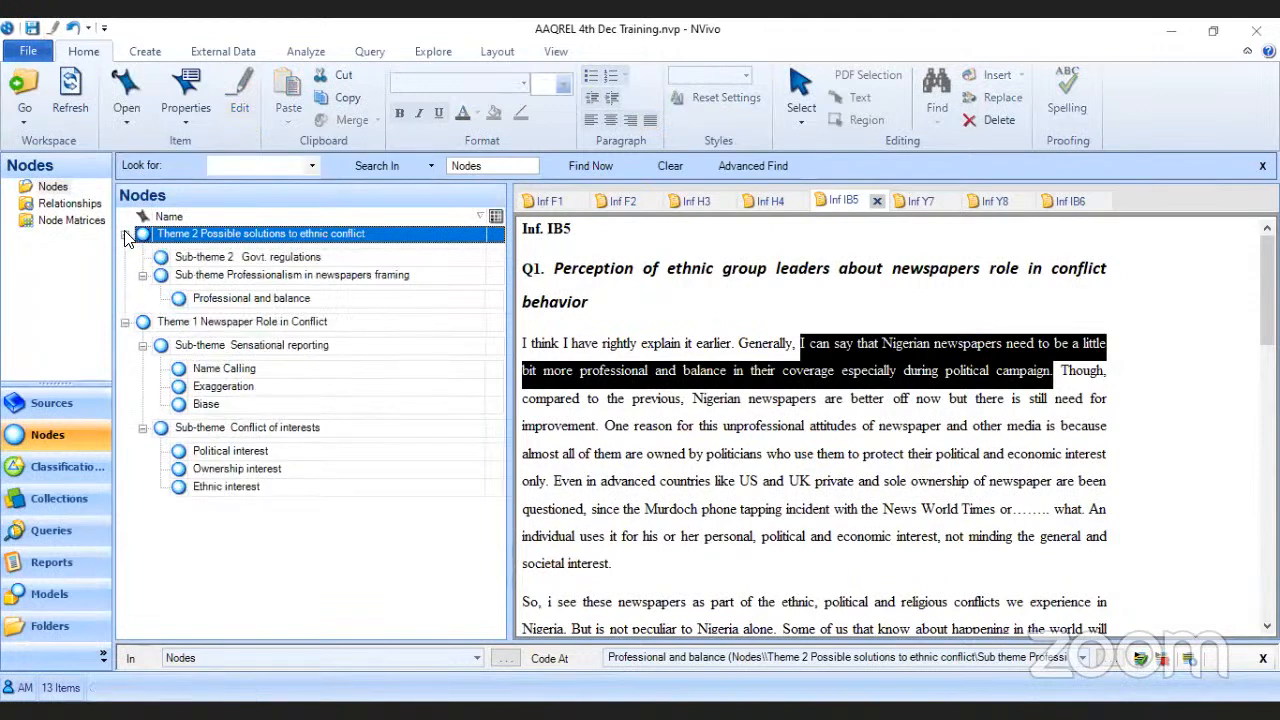
left_click(125, 234)
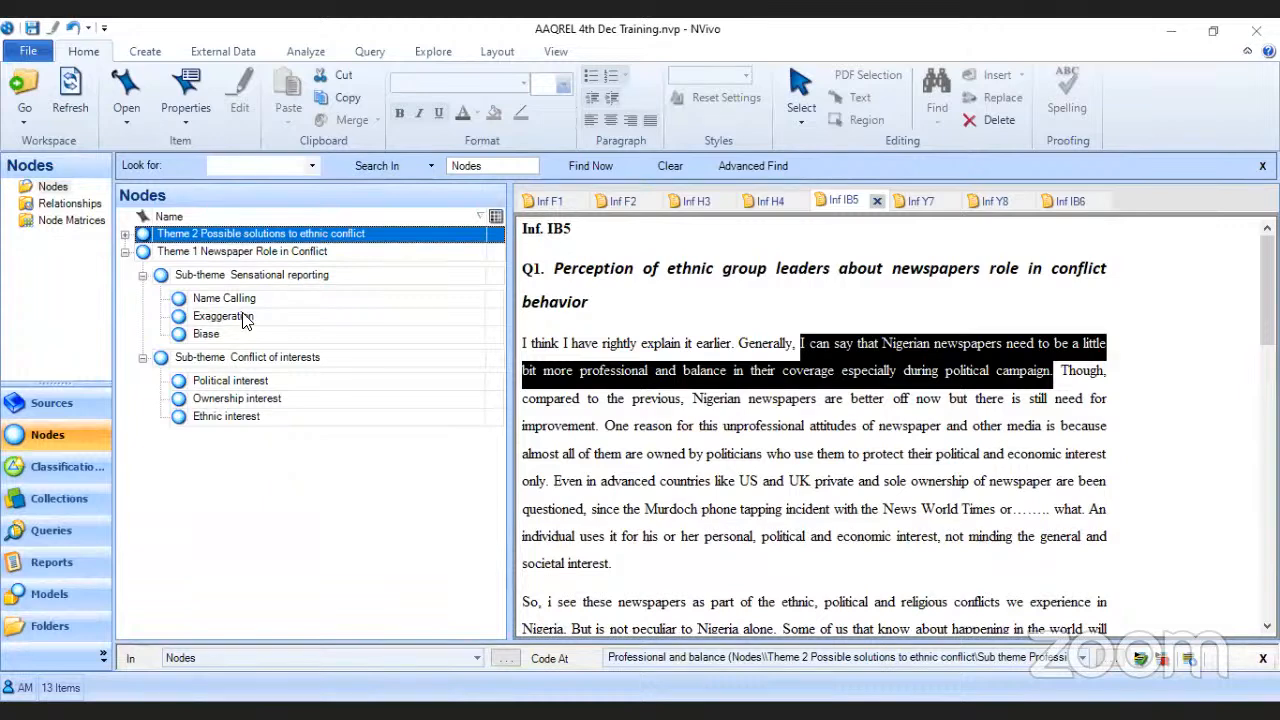
left_click(122, 233)
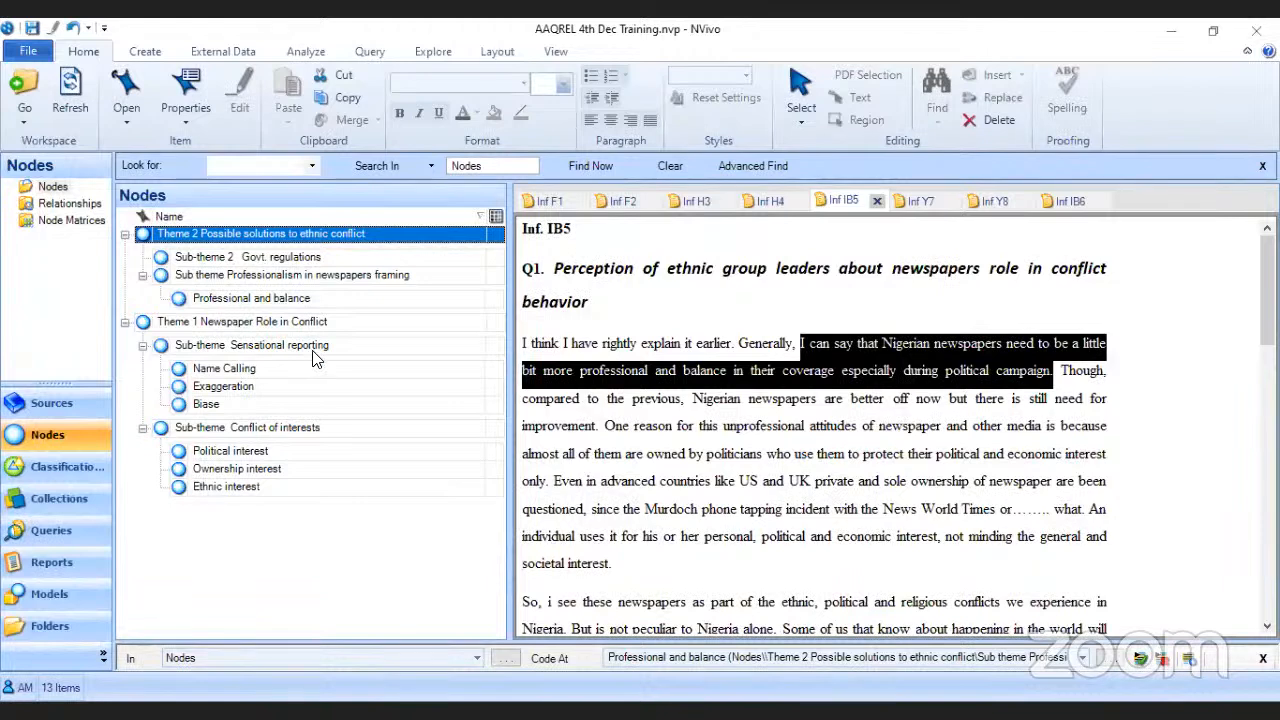
left_click(125, 235)
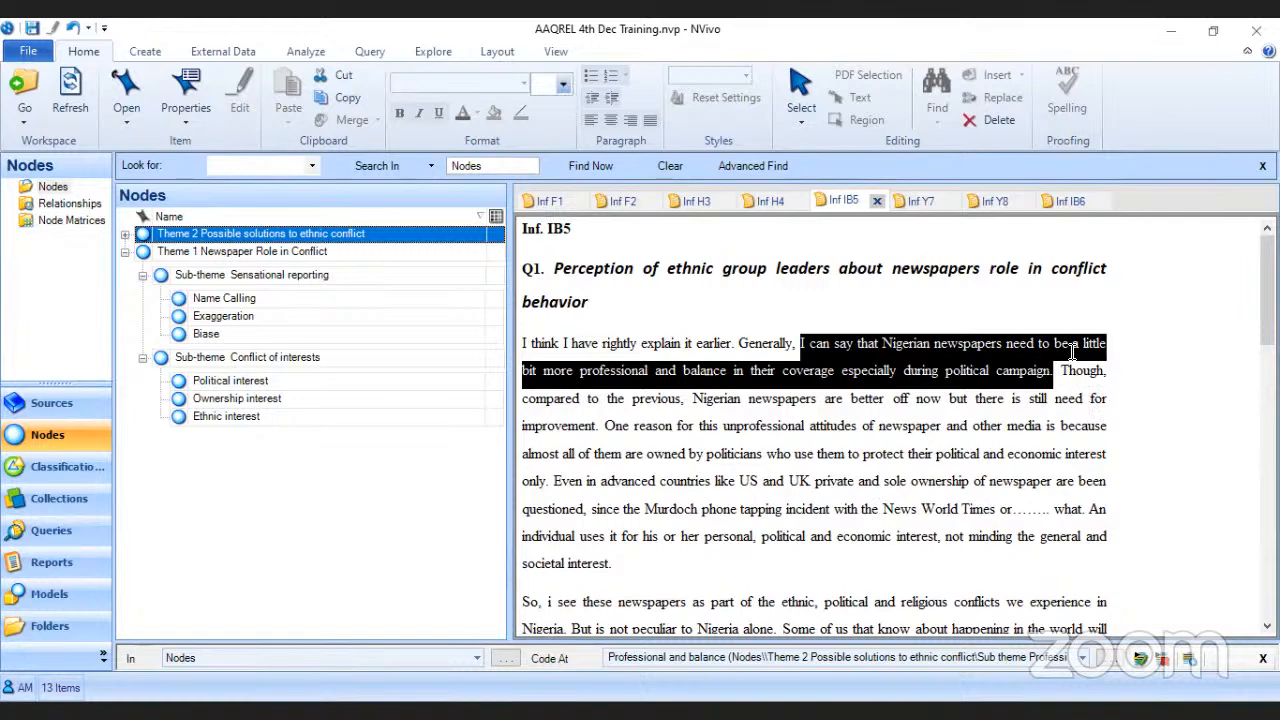
Step: Code the sentence from "One reason for this unprofessional attitudes" to "economic interest only." at the Political interest node
left_click(1060, 316)
scroll(1060, 315, "down", 1)
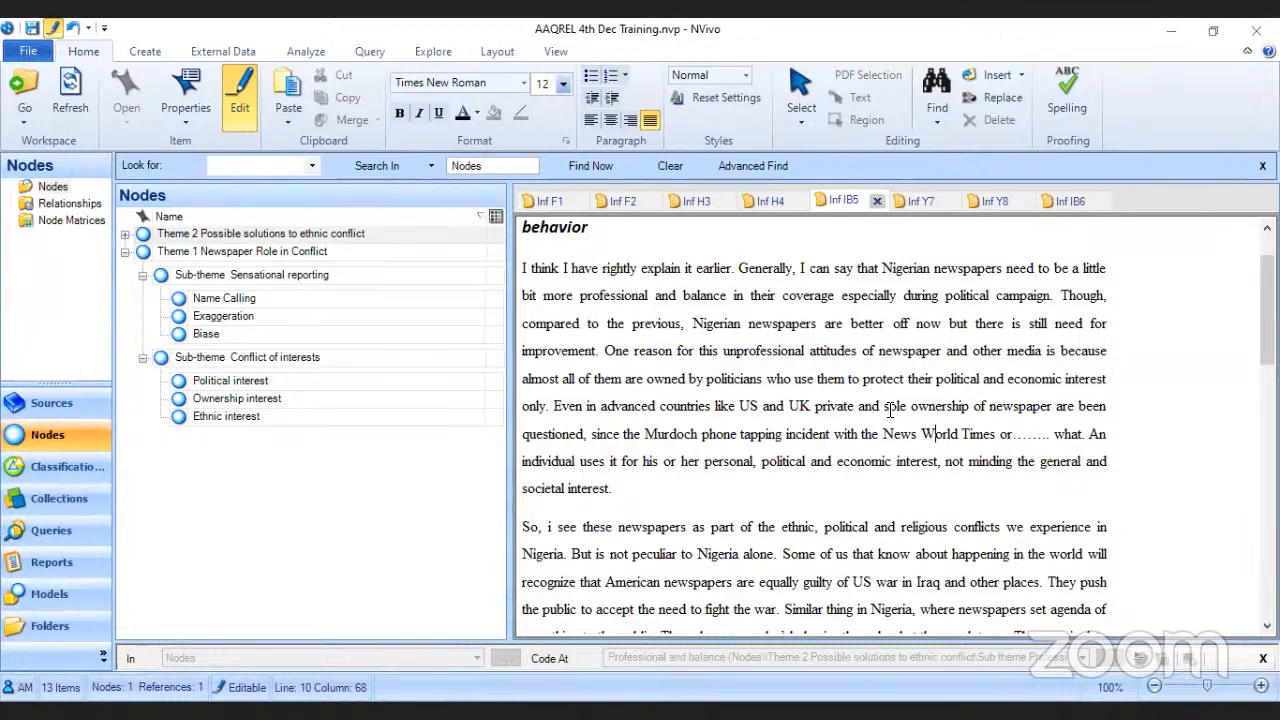
left_click_drag(549, 405, 604, 350)
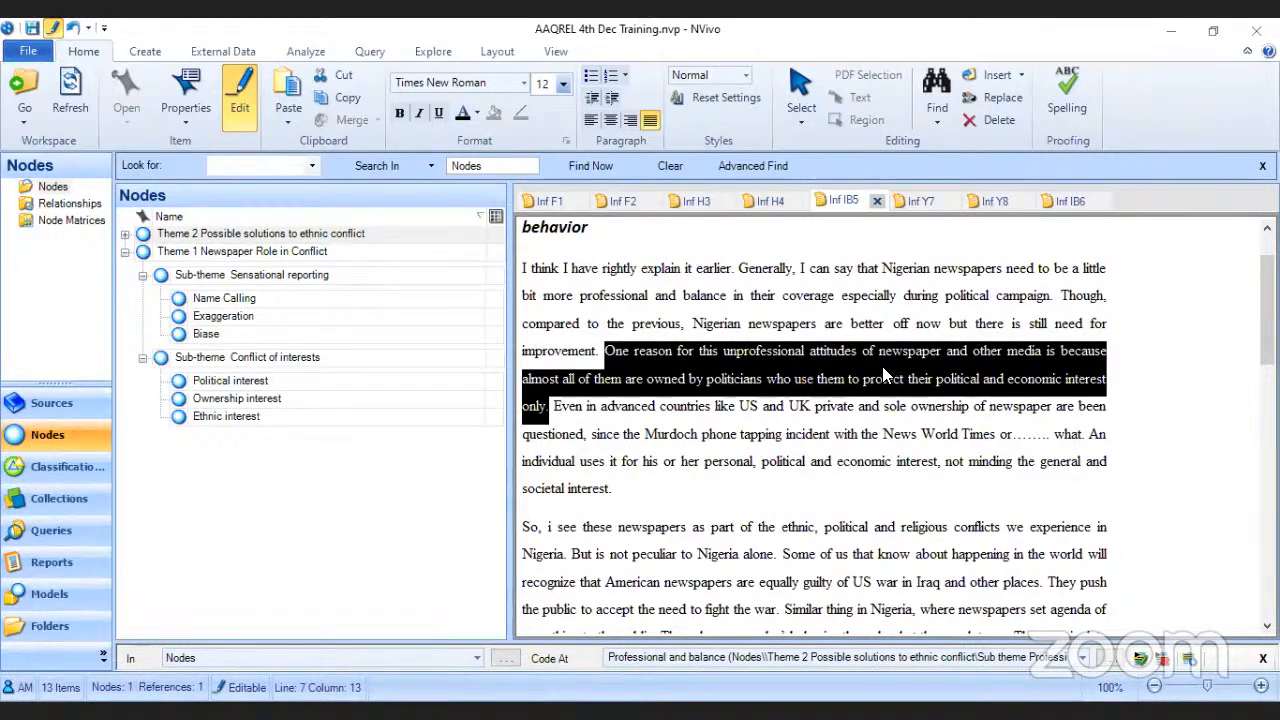
left_click_drag(884, 364, 262, 388)
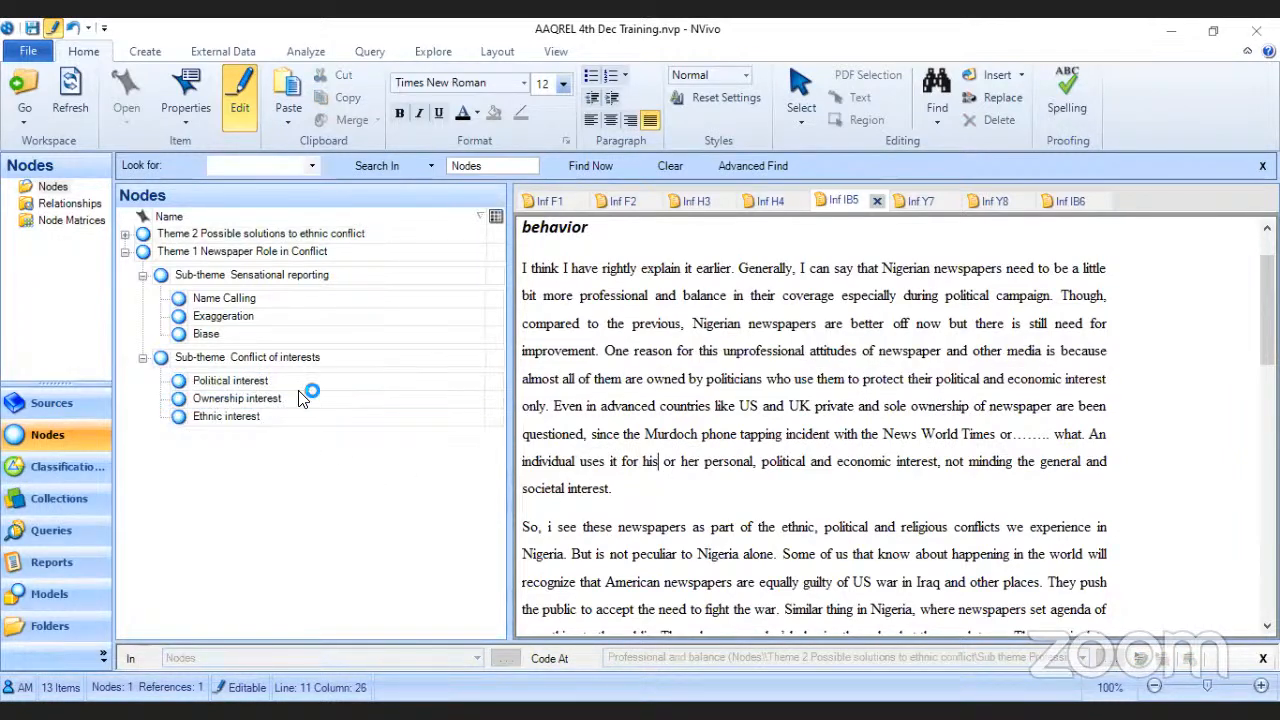
Step: Create a child node named "Economic interest" under Sub-theme Conflict of interests, using the phrase copied from the Inf IB5 transcript
left_click(1034, 379)
left_click_drag(1008, 379, 1106, 380)
right_click(1025, 380)
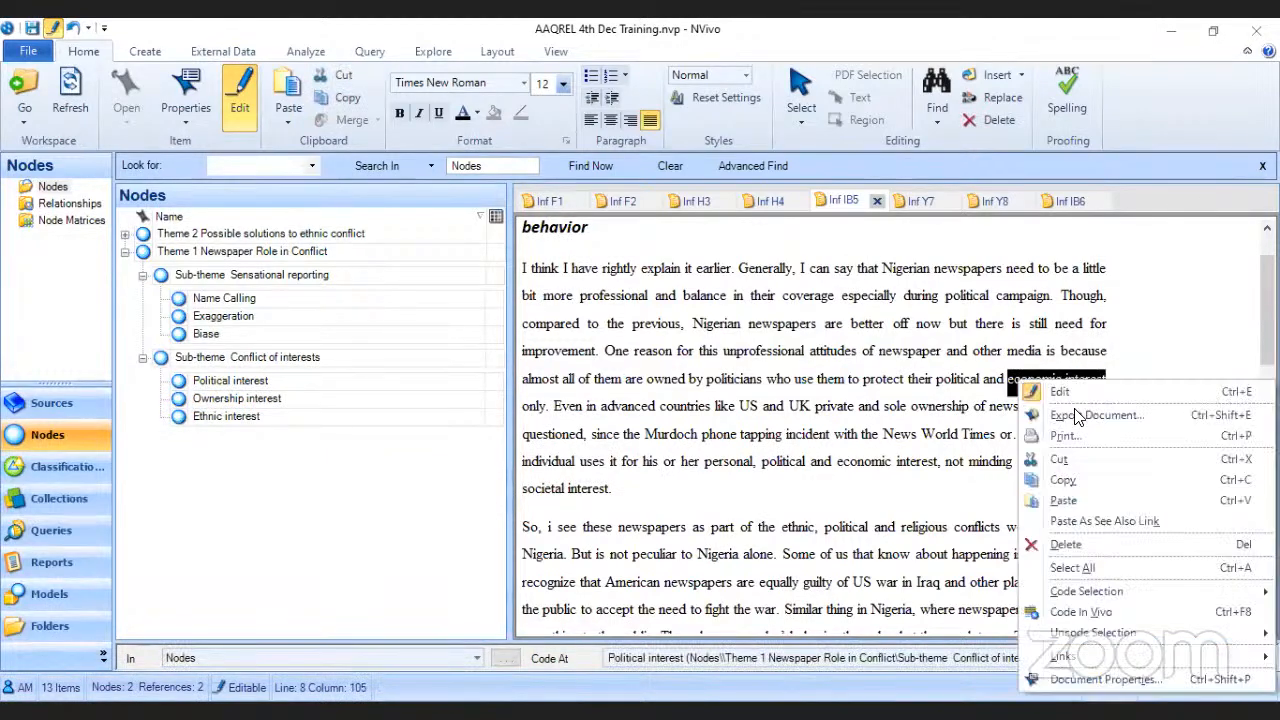
left_click(1031, 485)
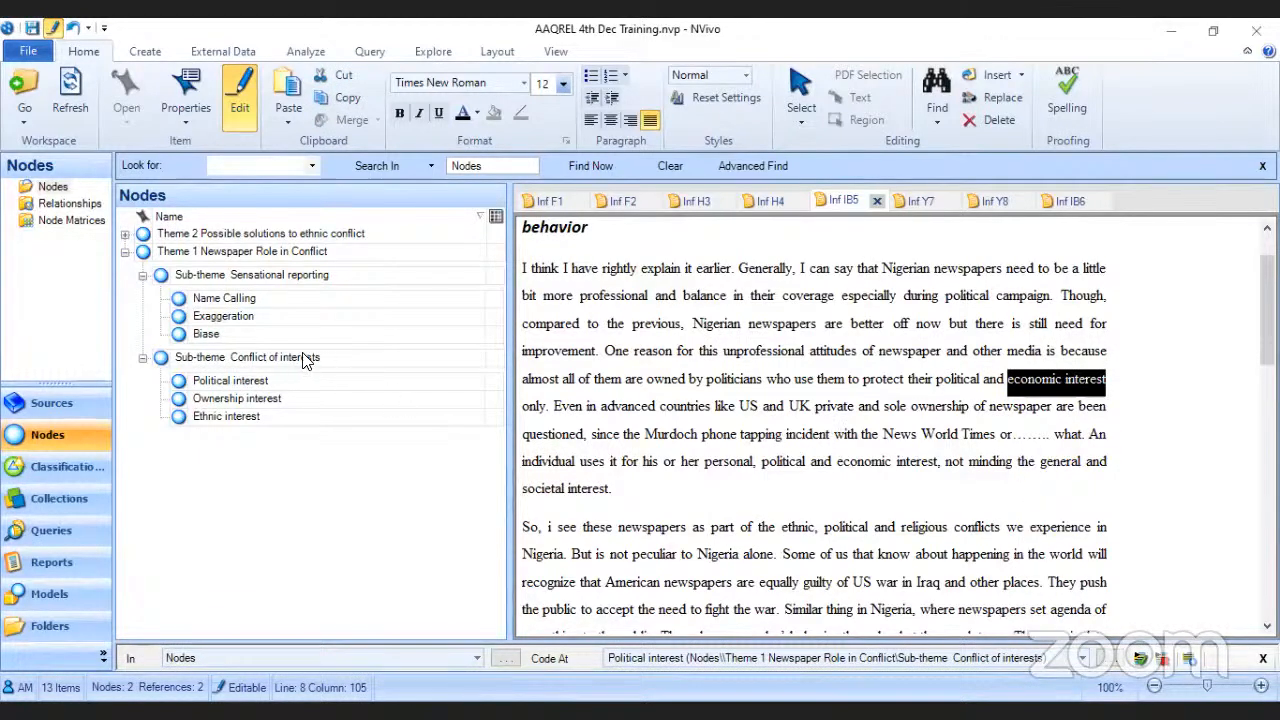
left_click(277, 357)
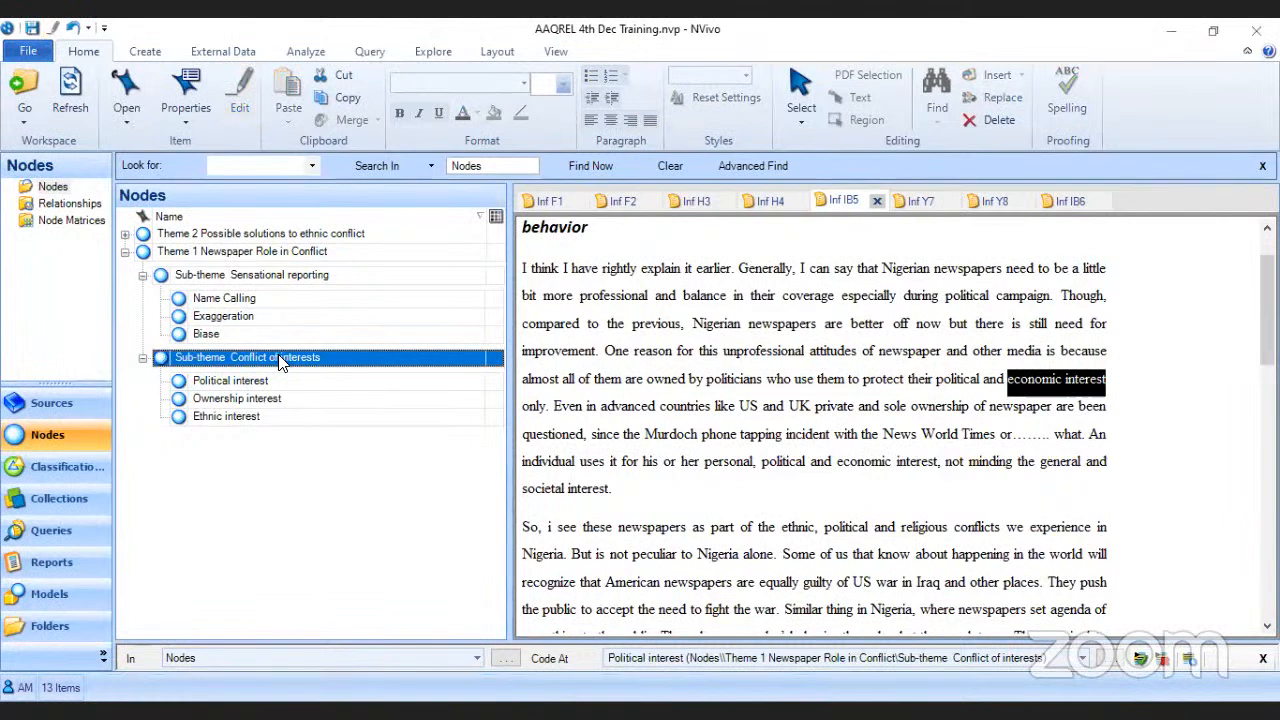
right_click(279, 362)
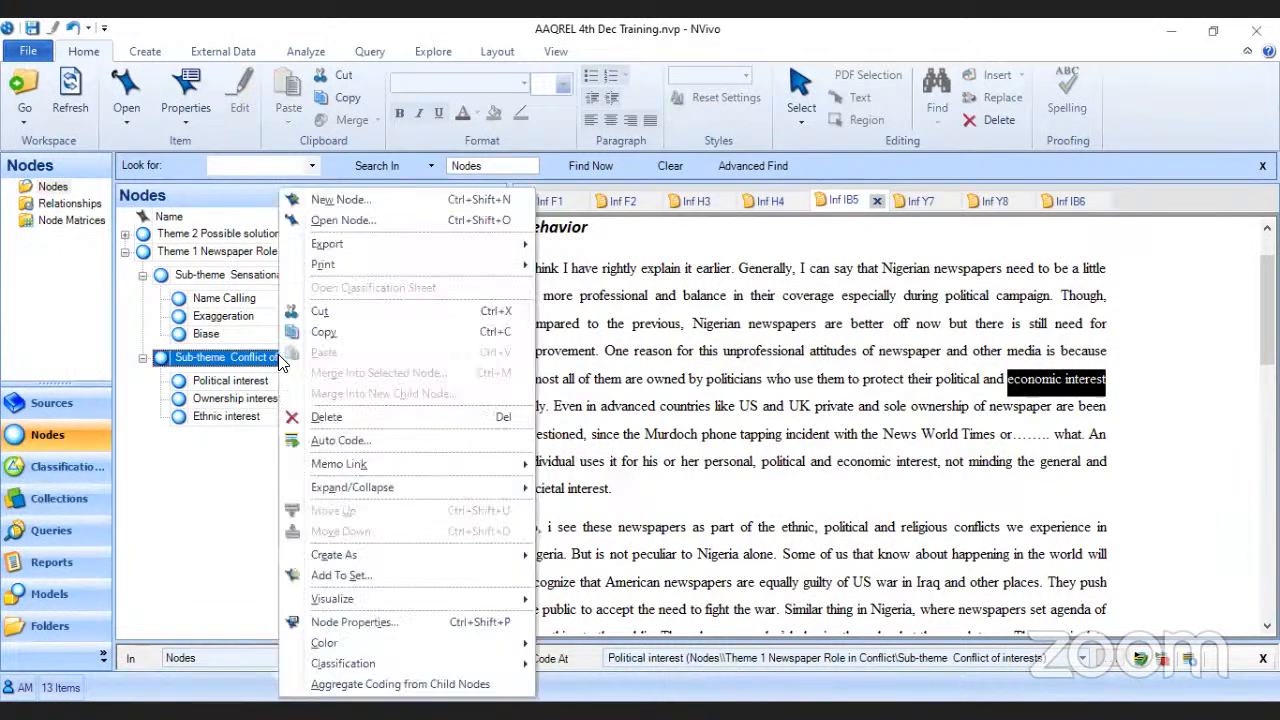
left_click(329, 203)
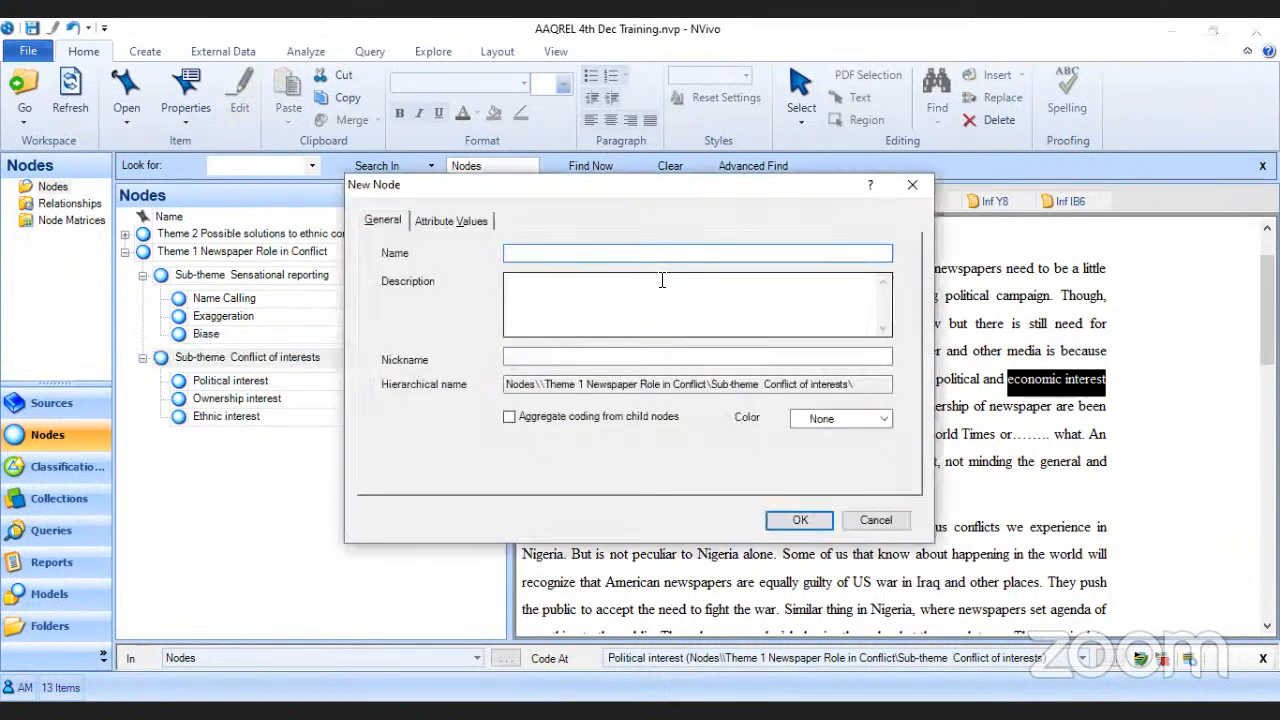
key("ctrl+v")
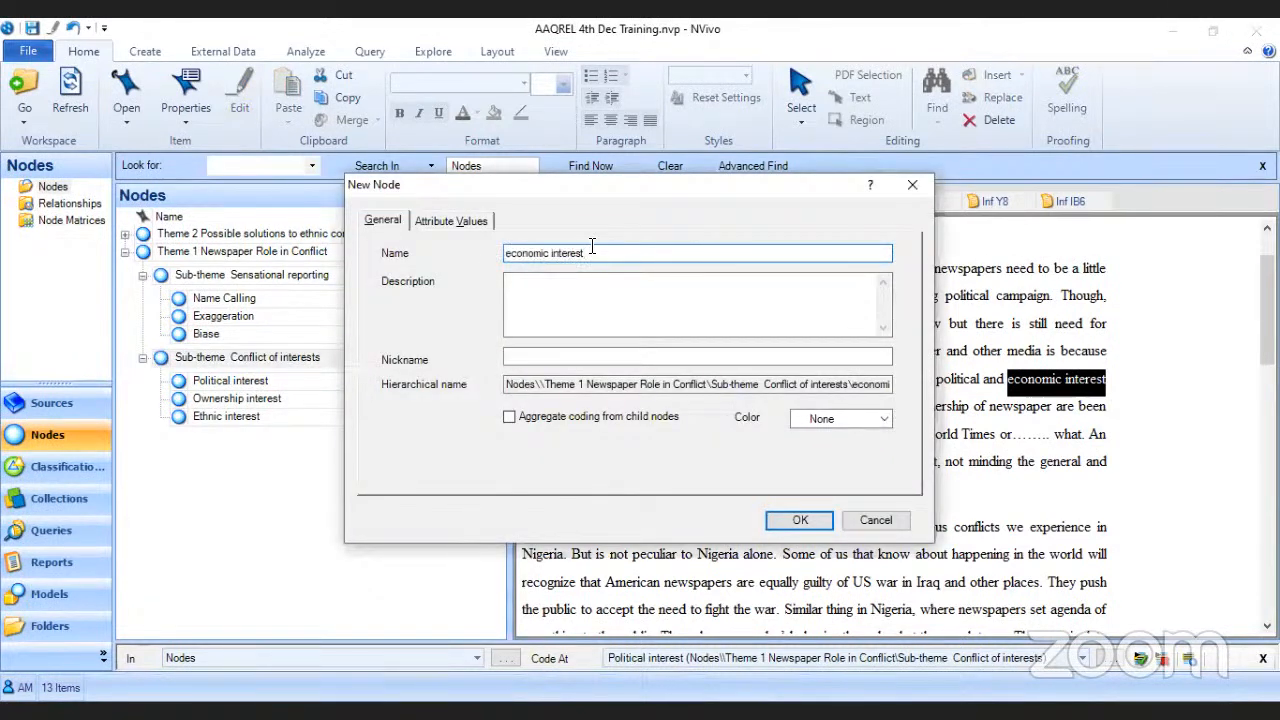
key("BackSpace")
type("E")
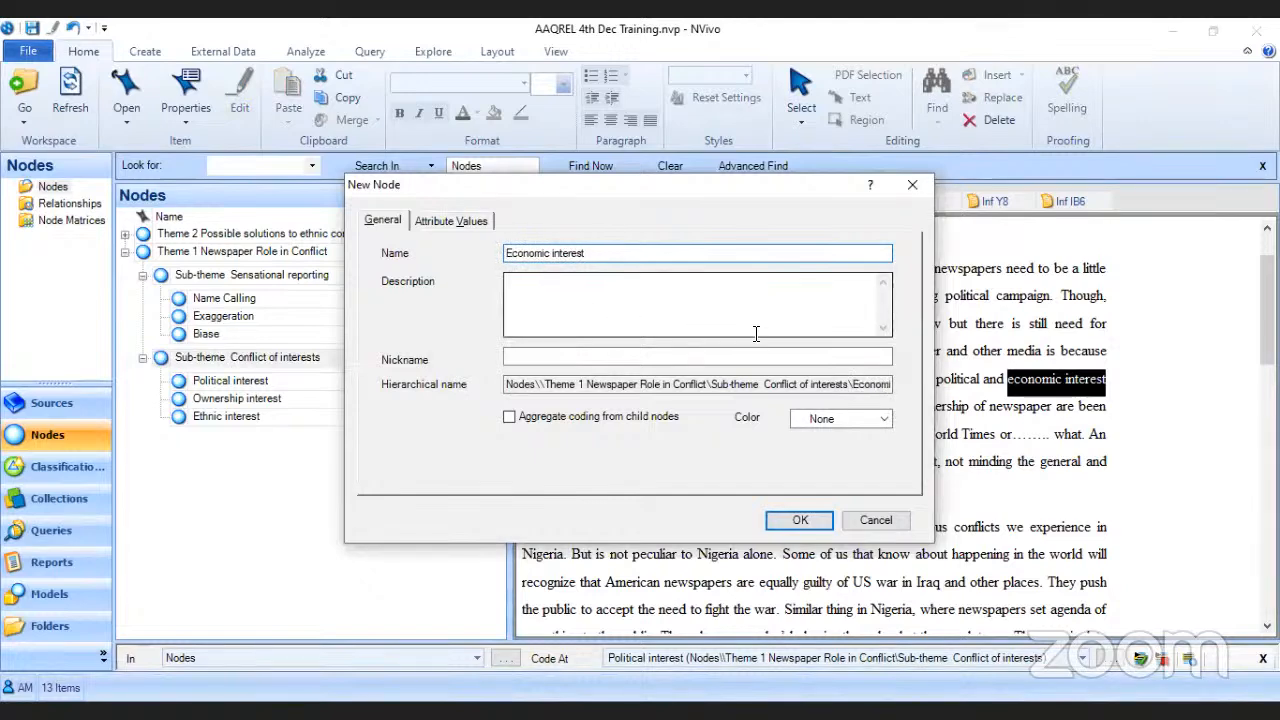
left_click(800, 521)
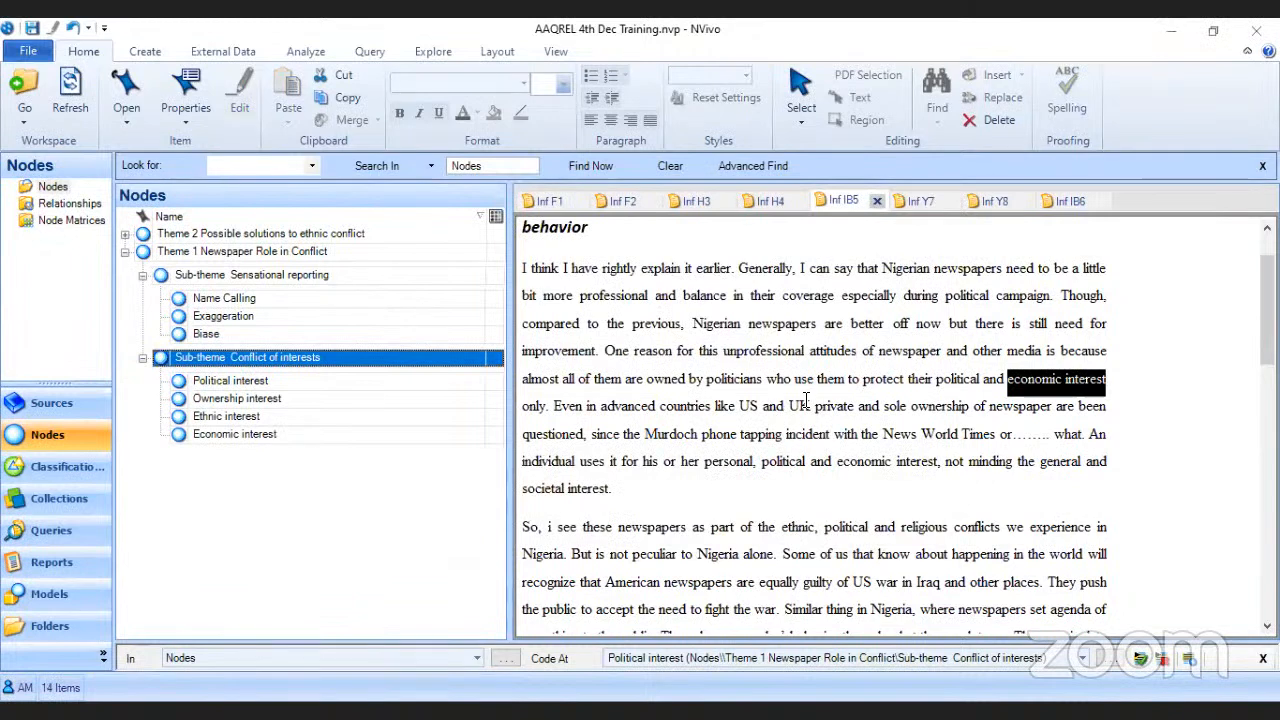
Step: Code the passage from "One reason for this unprofessional attitudes" to "economic interest" at the Economic interest node
left_click(1100, 380)
left_click_drag(1104, 380, 604, 350)
left_click_drag(811, 370, 264, 434)
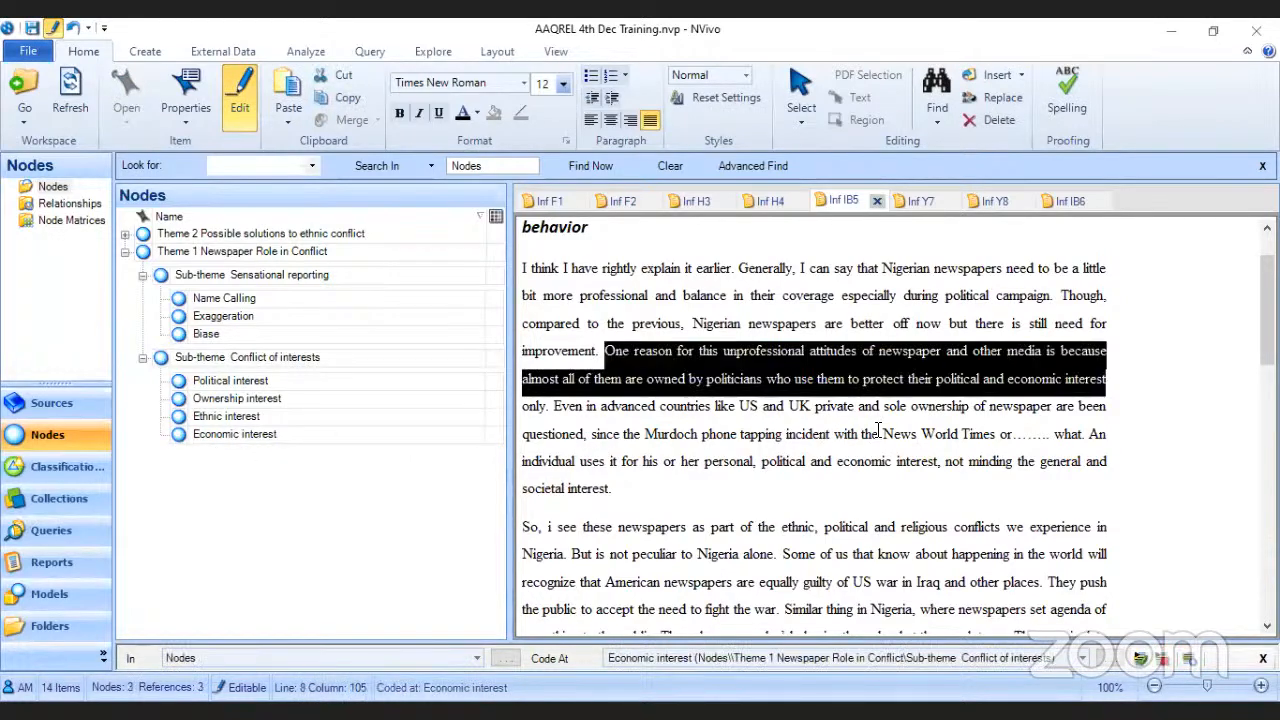
Step: Code the phrase "So, i see these newspapers as part of the ethnic" in the Inf IB5 transcript at the Ethnic interest node
scroll(721, 386, "down", 1)
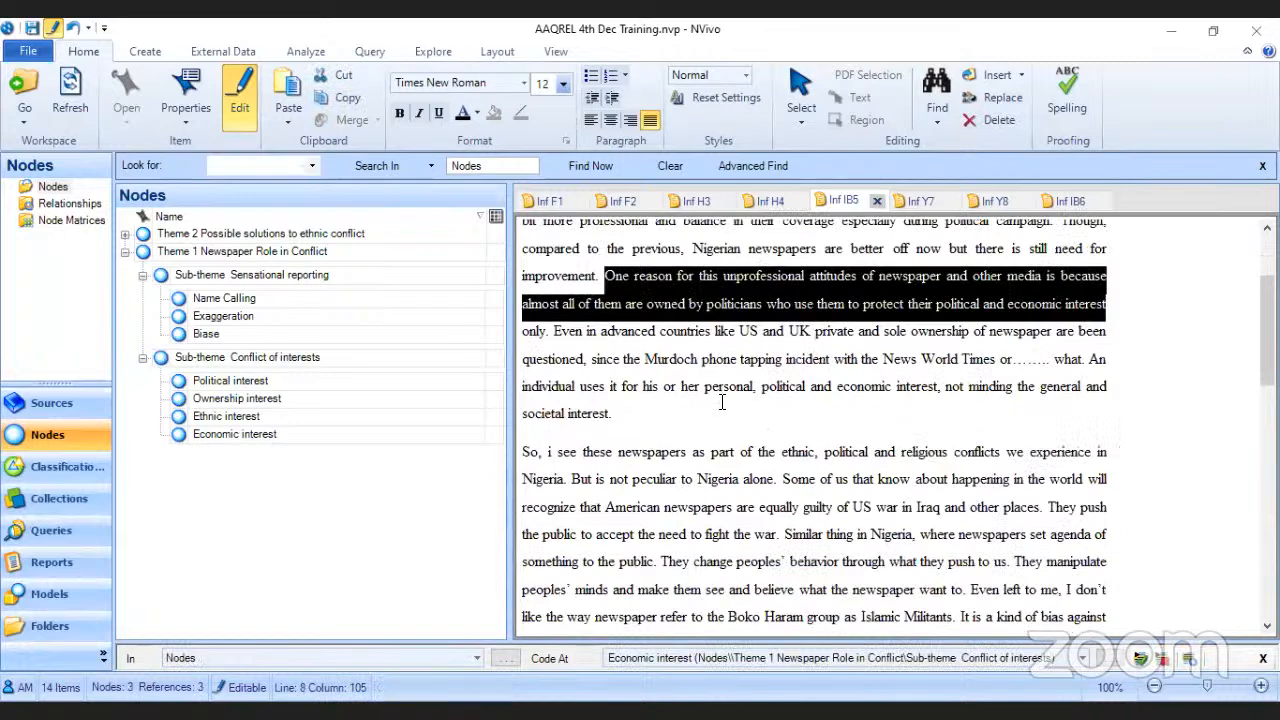
left_click(799, 336)
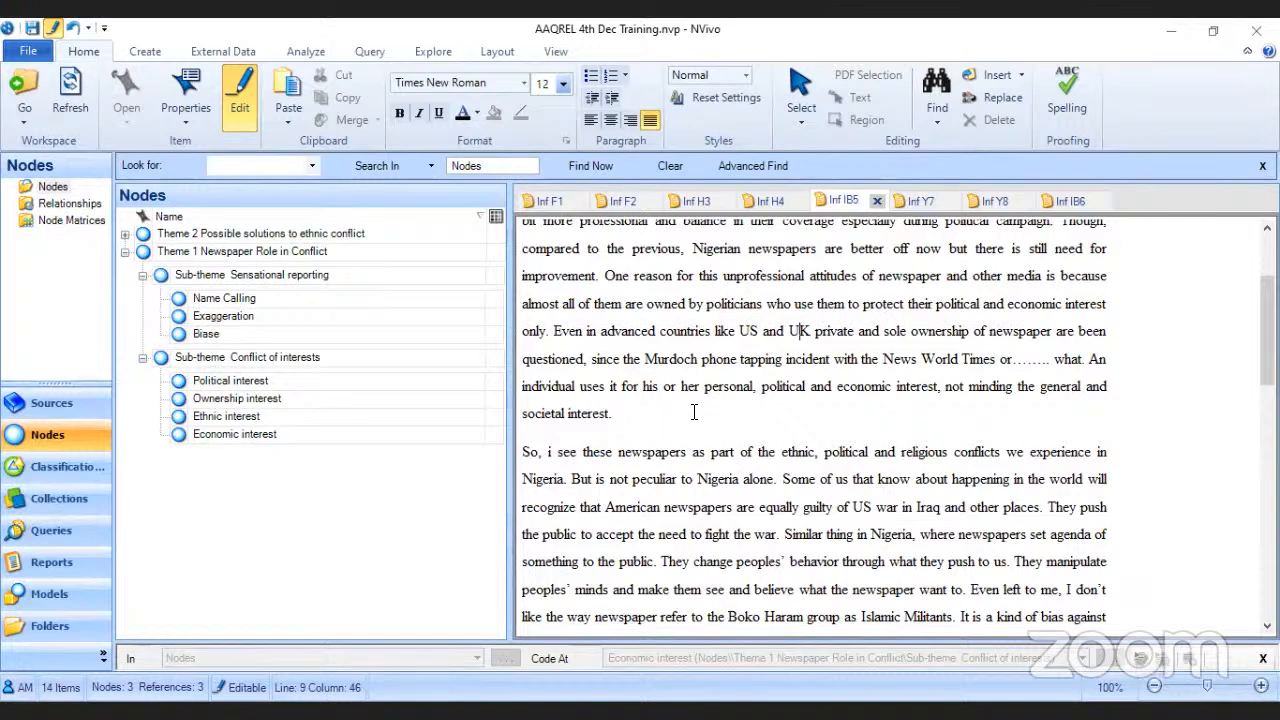
scroll(686, 410, "down", 3)
scroll(619, 342, "up", 1)
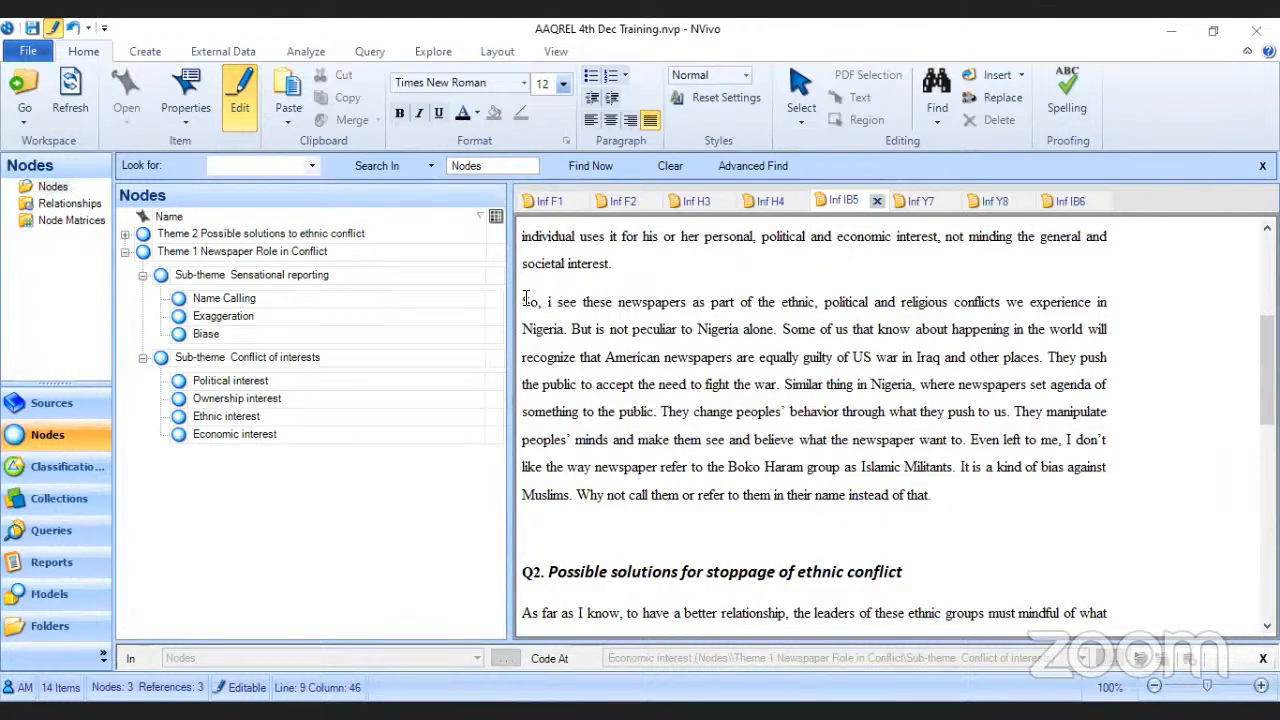
left_click_drag(525, 299, 916, 305)
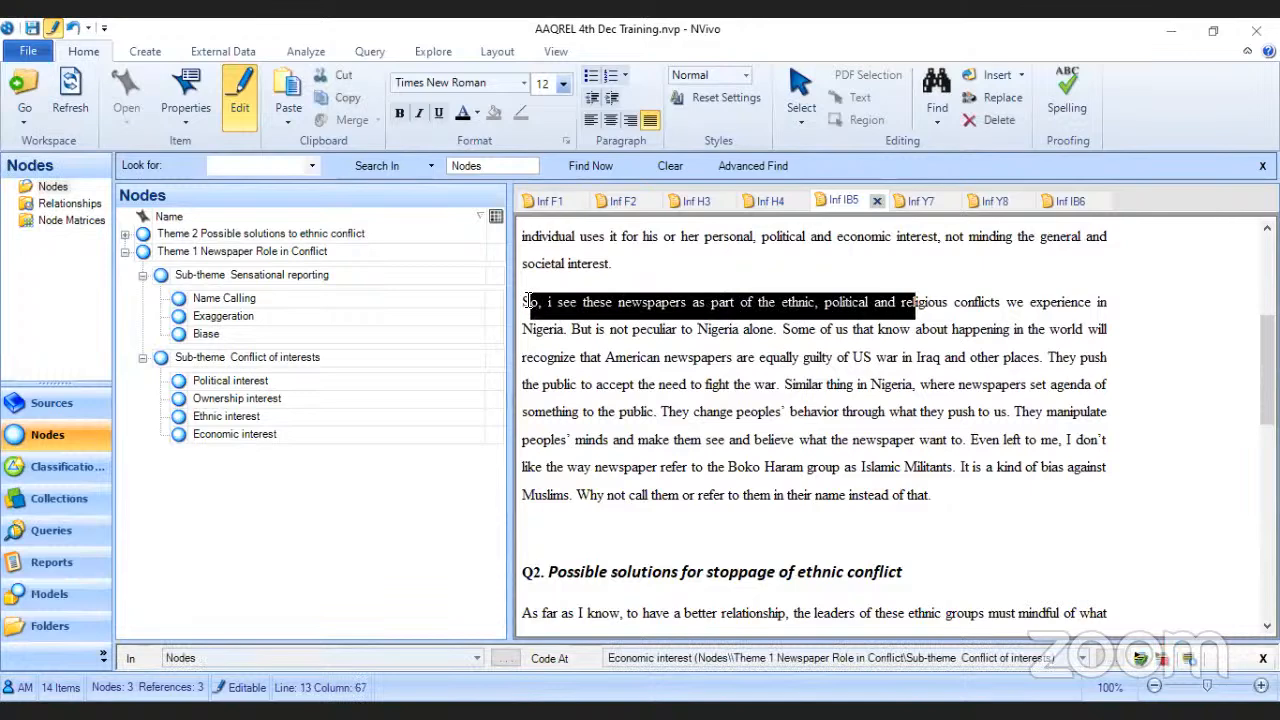
left_click(528, 308)
left_click(524, 302)
left_click_drag(556, 301, 900, 302)
left_click(1008, 303)
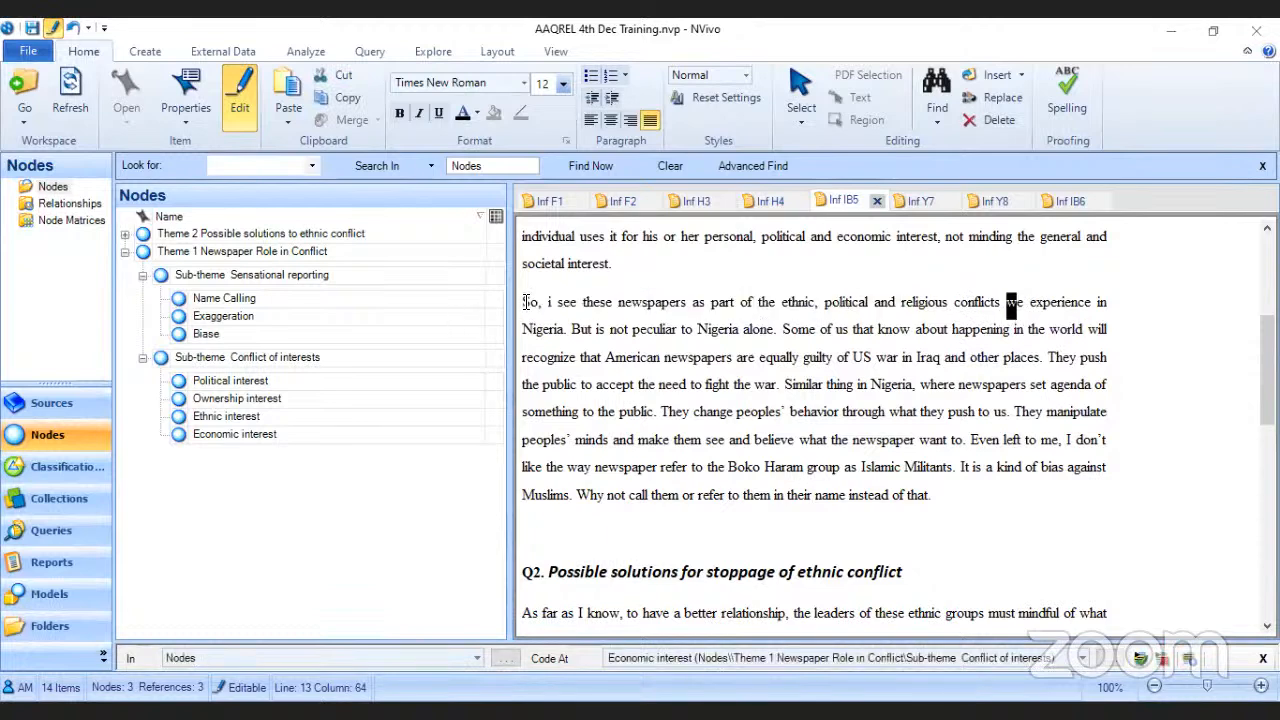
left_click_drag(522, 302, 815, 300)
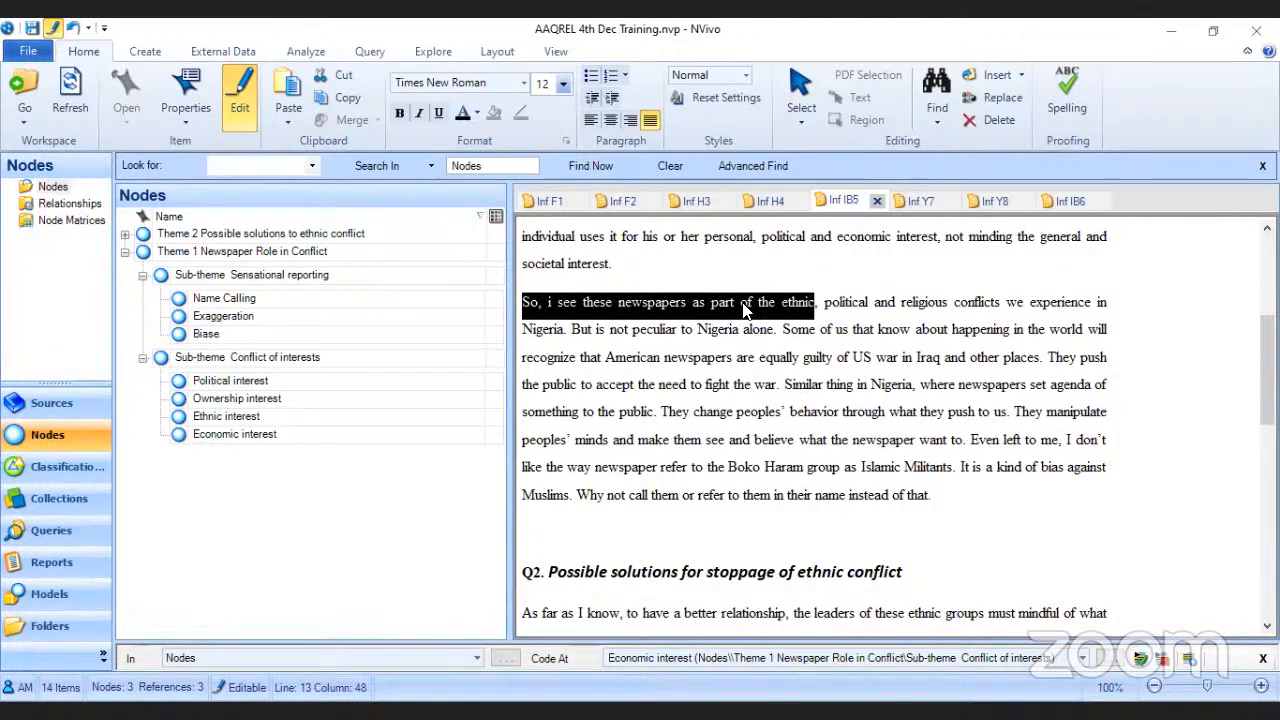
left_click_drag(742, 310, 236, 424)
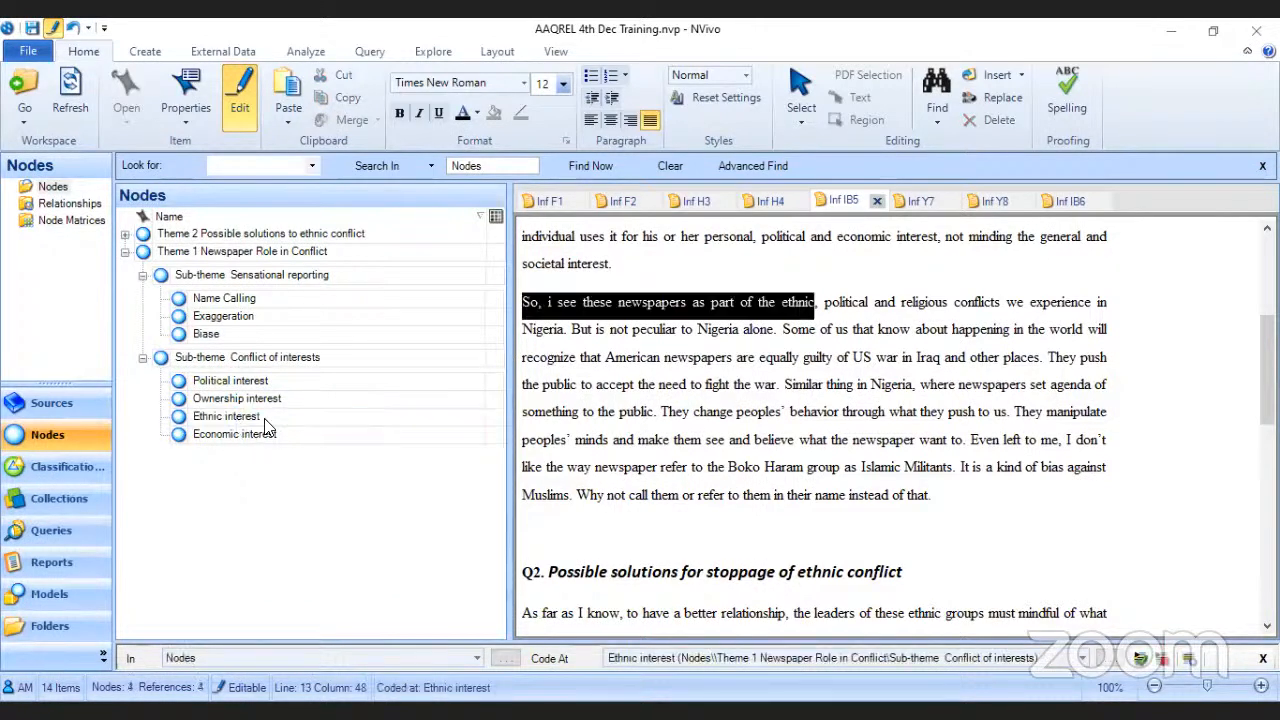
left_click(875, 303)
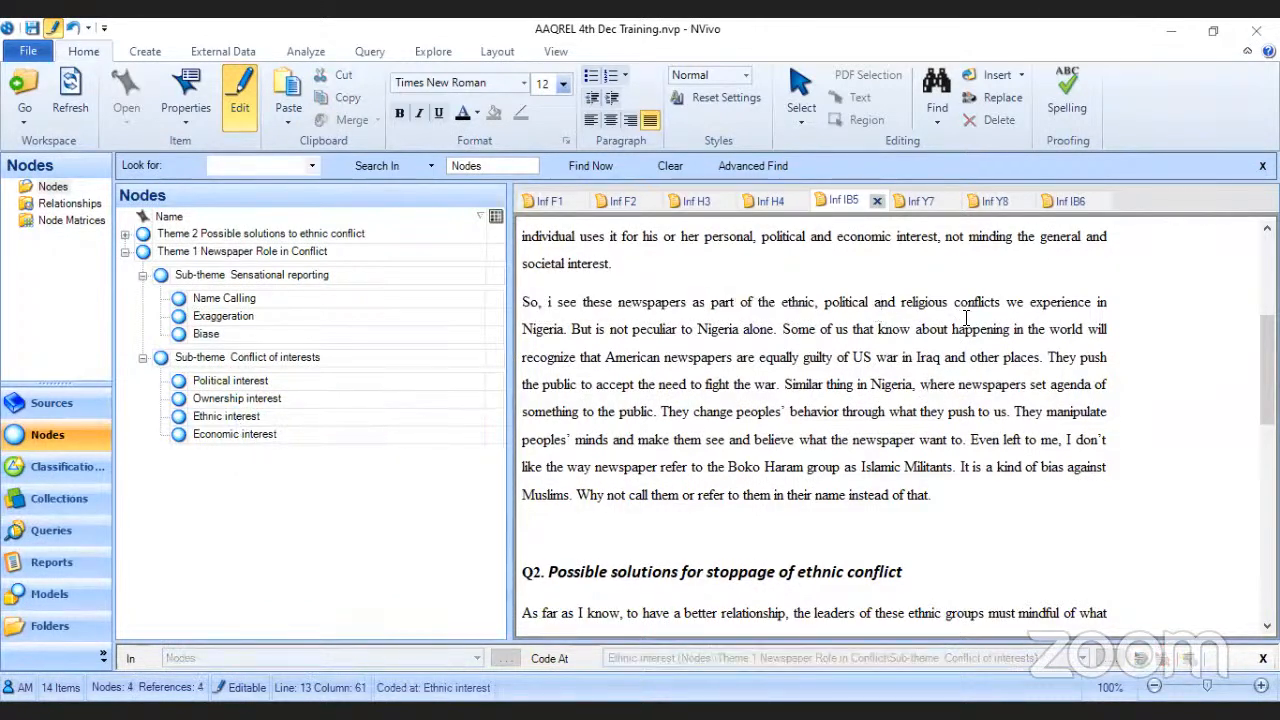
Step: Select the passage from "They push the public" to "newspaper want to" and create a child node named "Manipulate minds" under Sub-theme Sensational reporting
left_click_drag(901, 302, 948, 303)
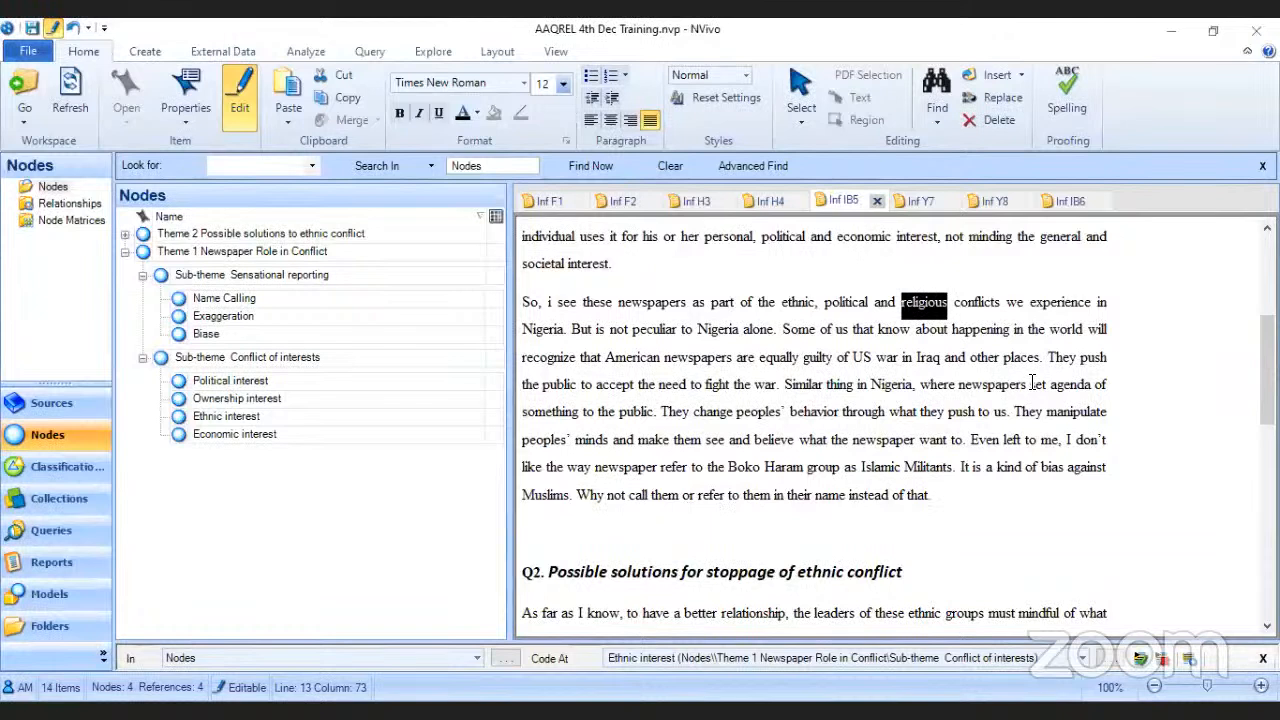
left_click_drag(1050, 356, 1056, 384)
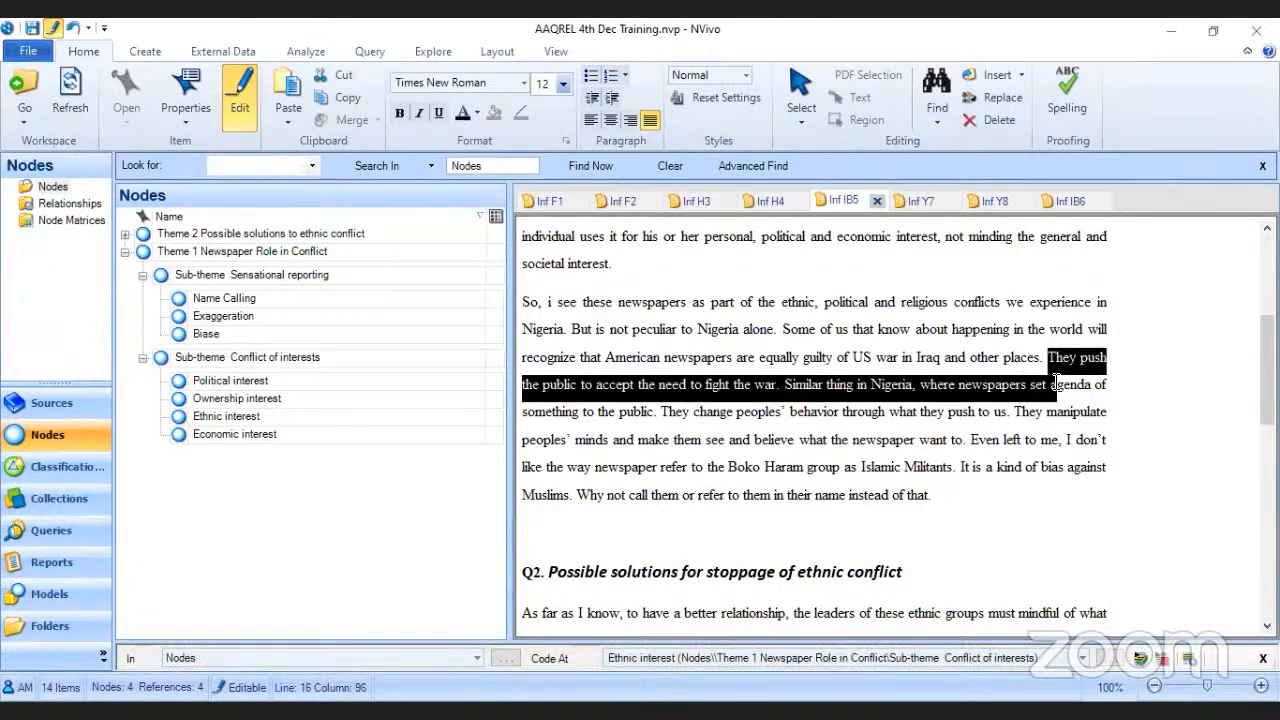
left_click_drag(1056, 383, 965, 441)
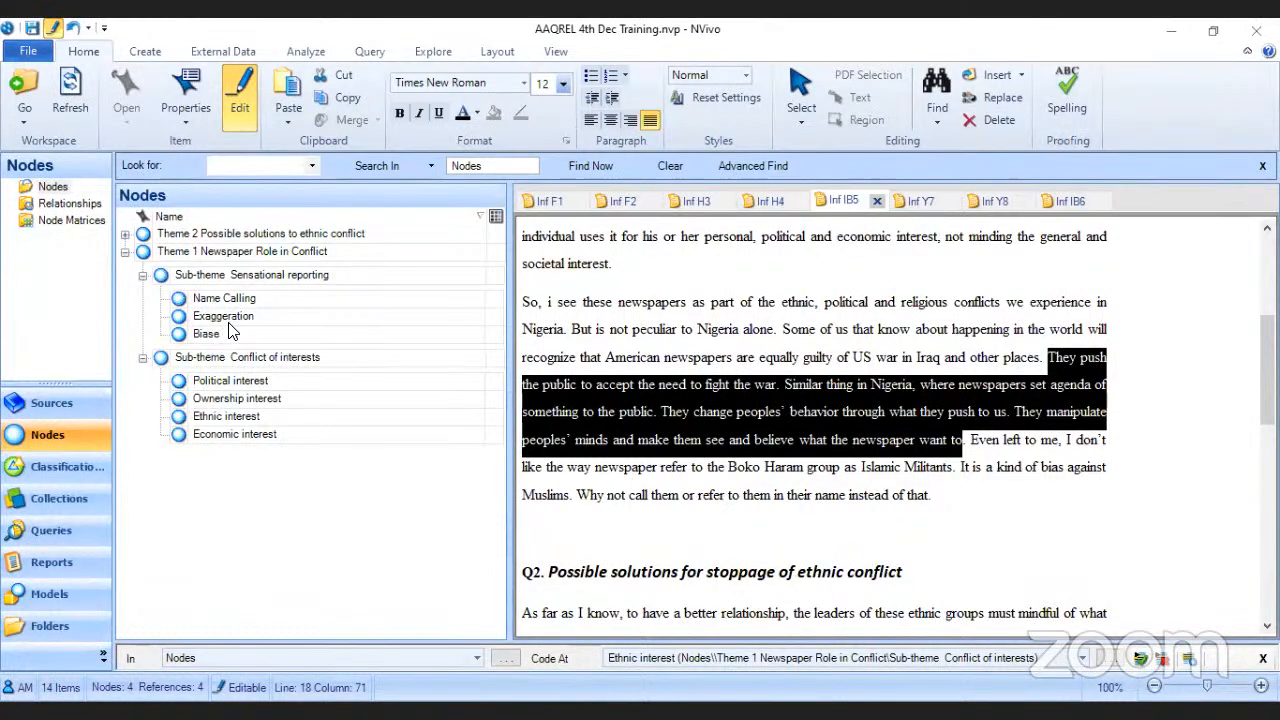
left_click(274, 280)
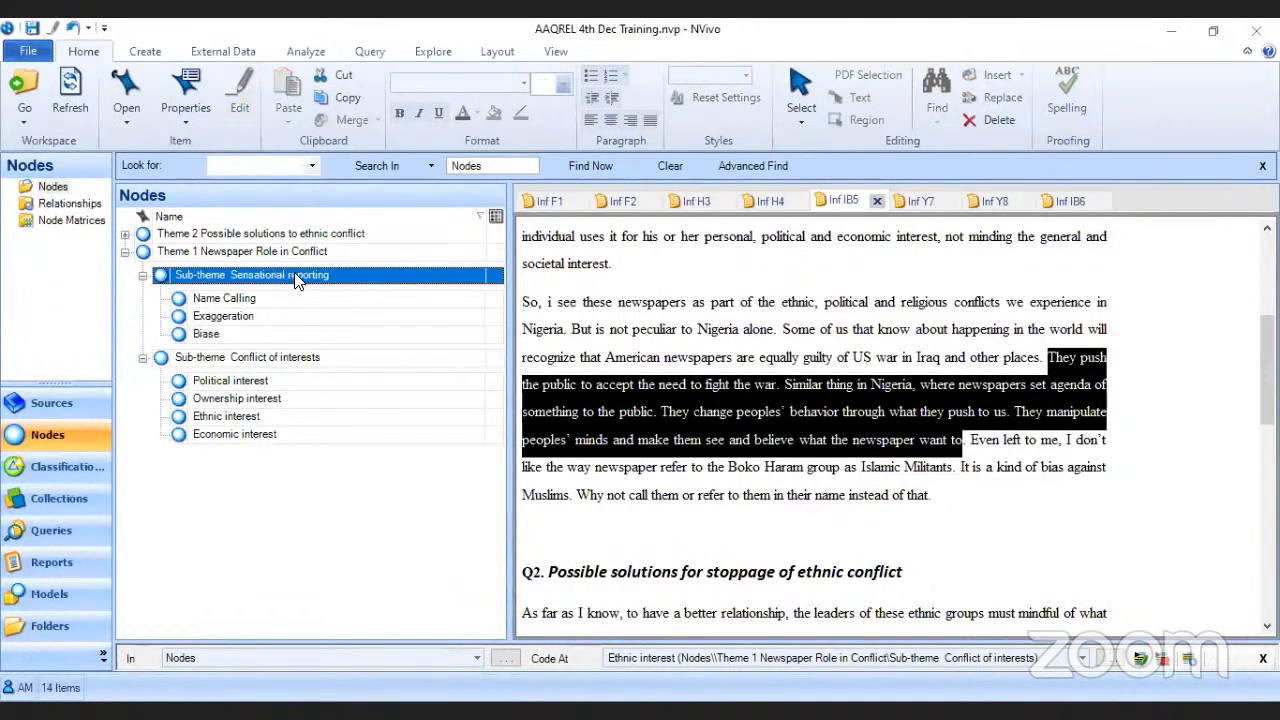
right_click(294, 274)
left_click(340, 199)
type("mANIPULATE")
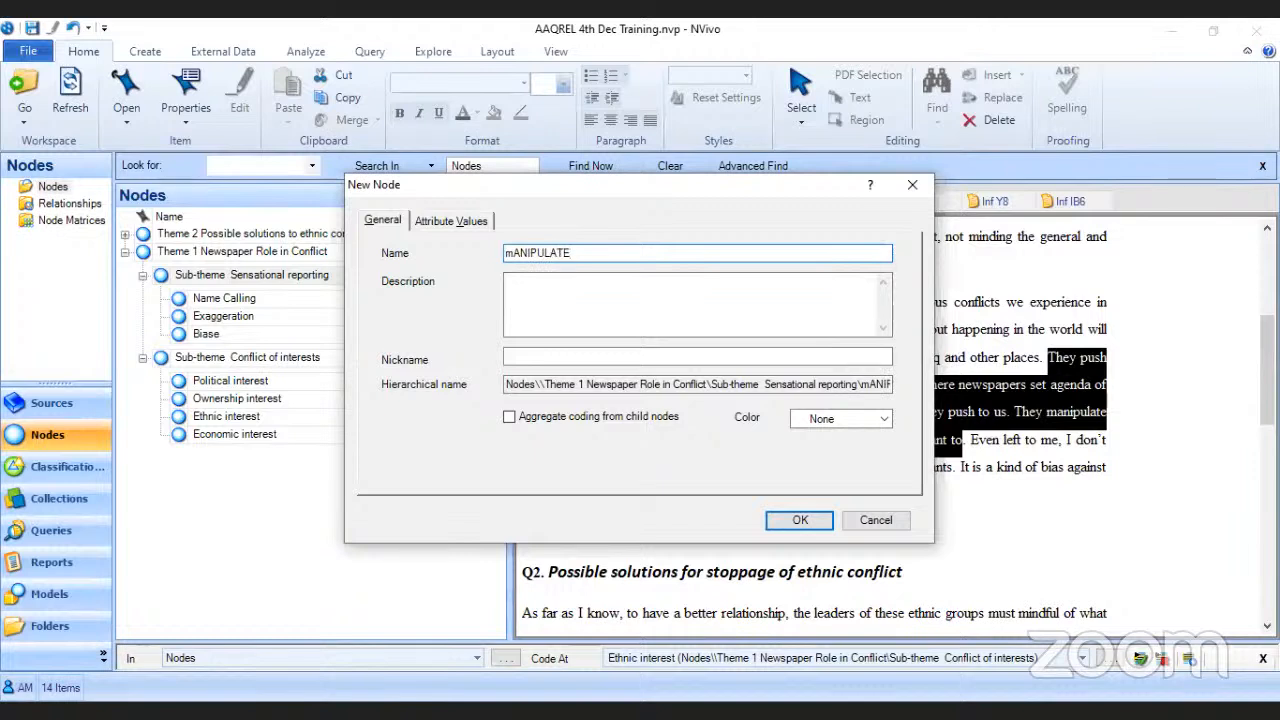
key("BackSpace")
key("BackSpace")
key("BackSpace")
key("BackSpace")
key("BackSpace")
key("BackSpace")
key("BackSpace")
key("BackSpace")
key("BackSpace")
type("M")
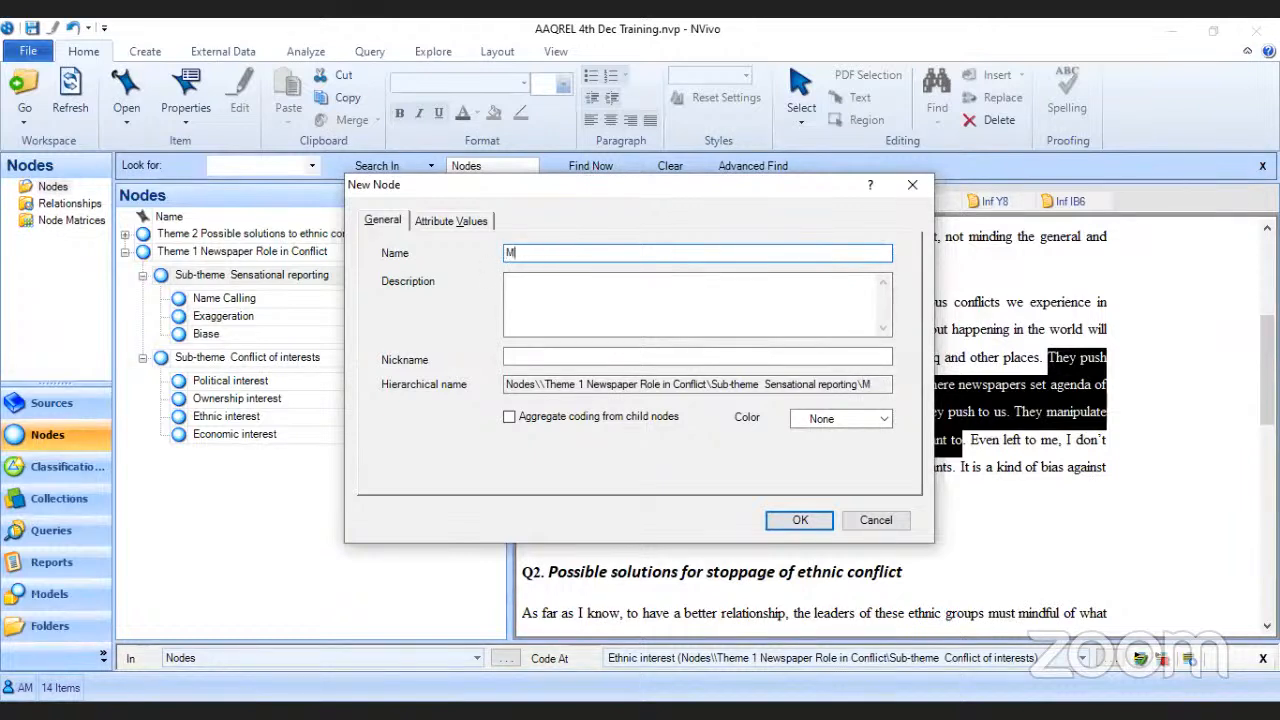
type("anipulate minds")
left_click(790, 522)
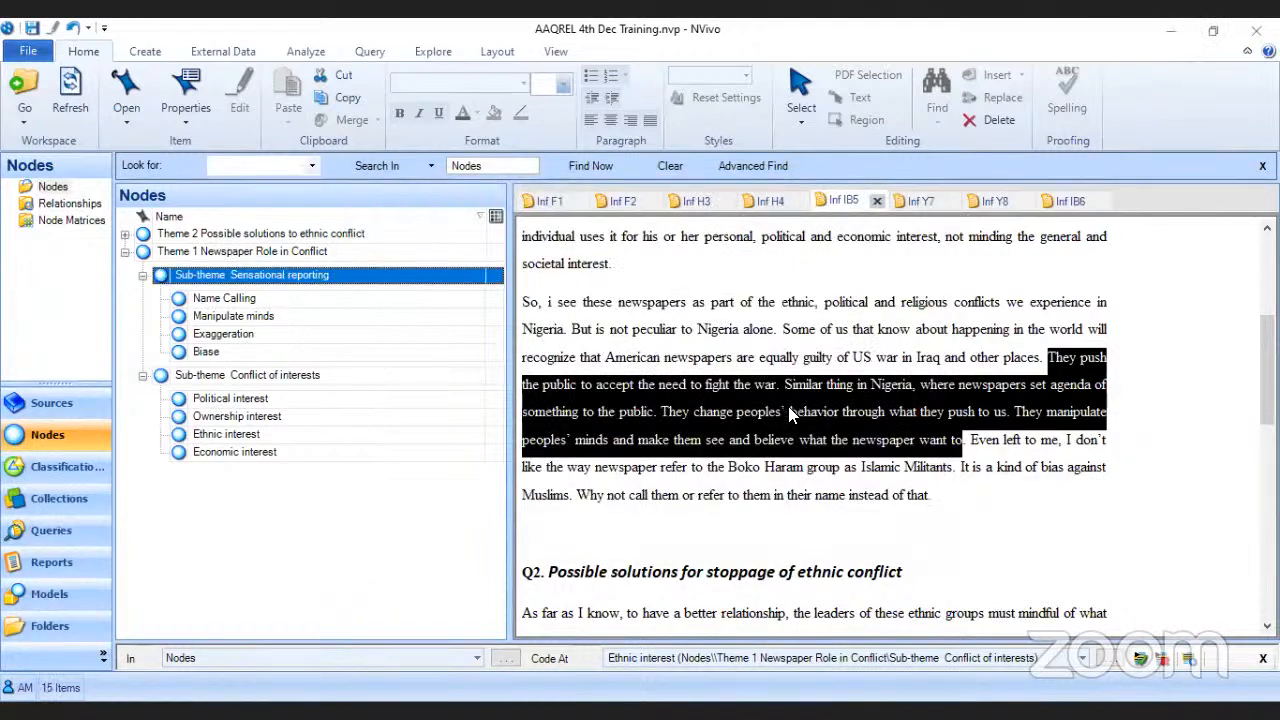
Step: Code the selected passage from "They push the public" to "newspaper want to" at the Manipulate minds node
left_click(885, 410)
left_click_drag(727, 415, 274, 316)
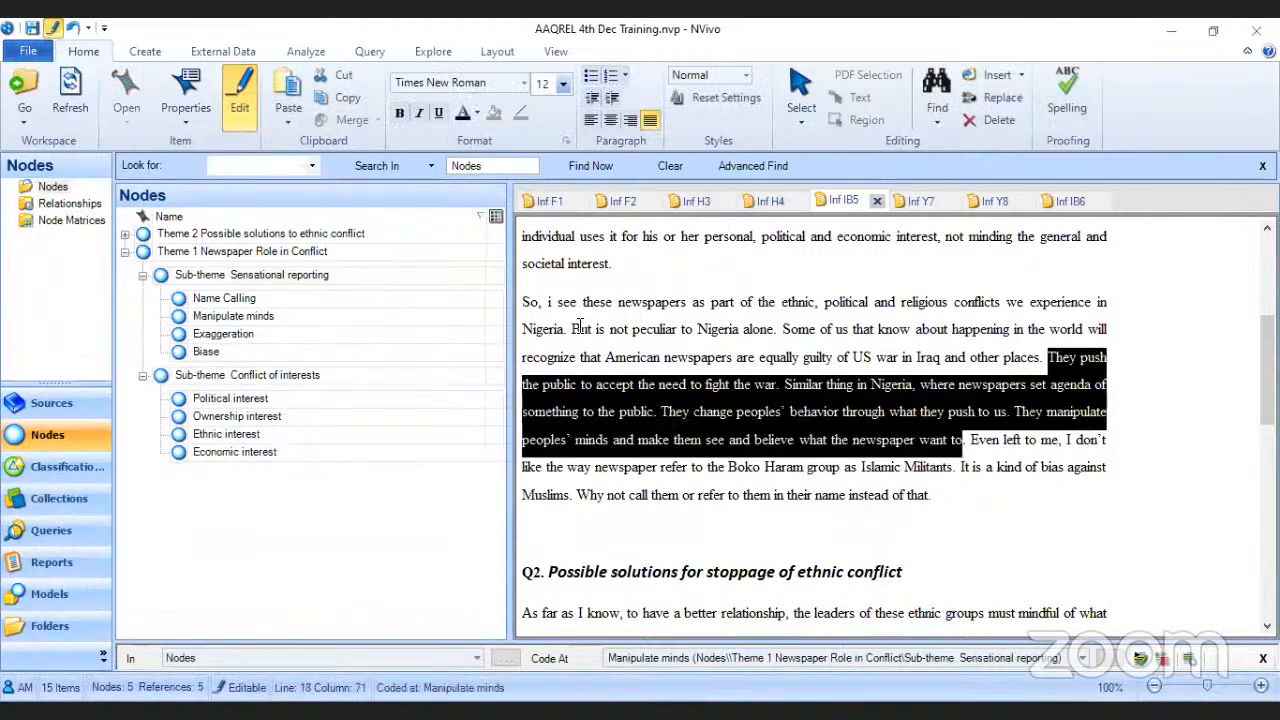
scroll(1010, 470, "down", 1)
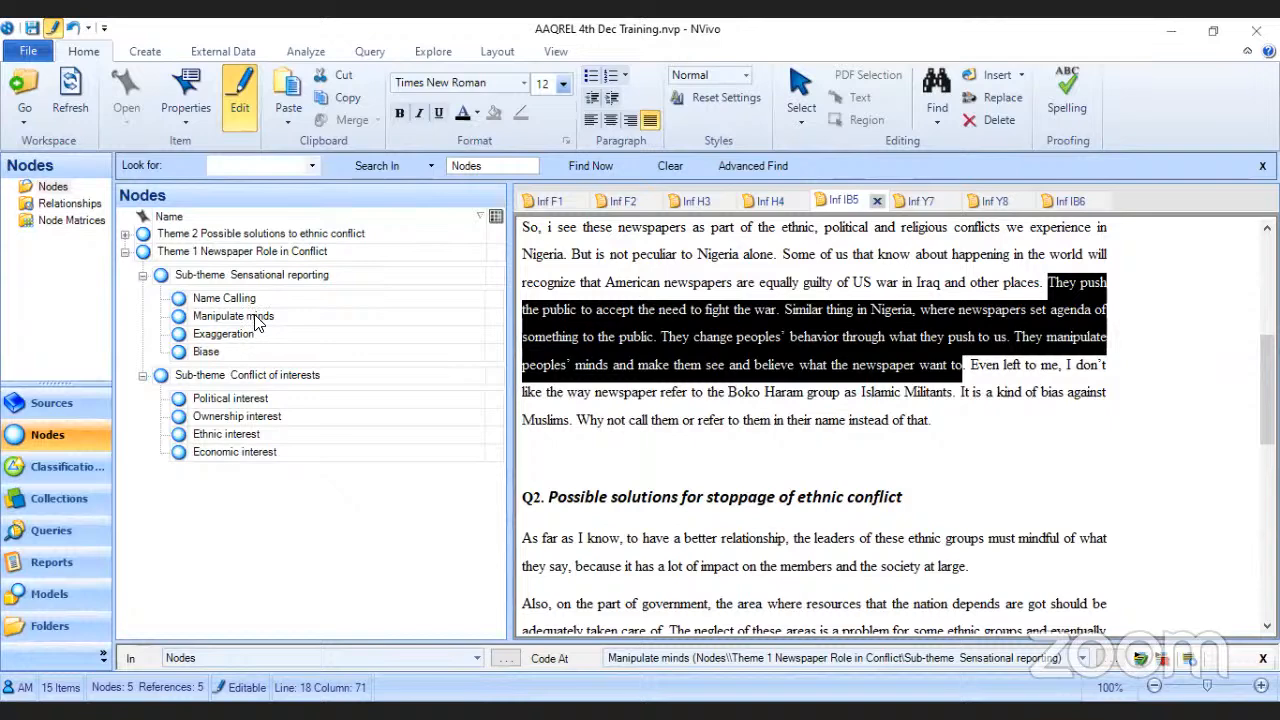
Step: Code the passage from "Even left to me" to "in their name instead of that." at the Name Calling node
left_click(1014, 390)
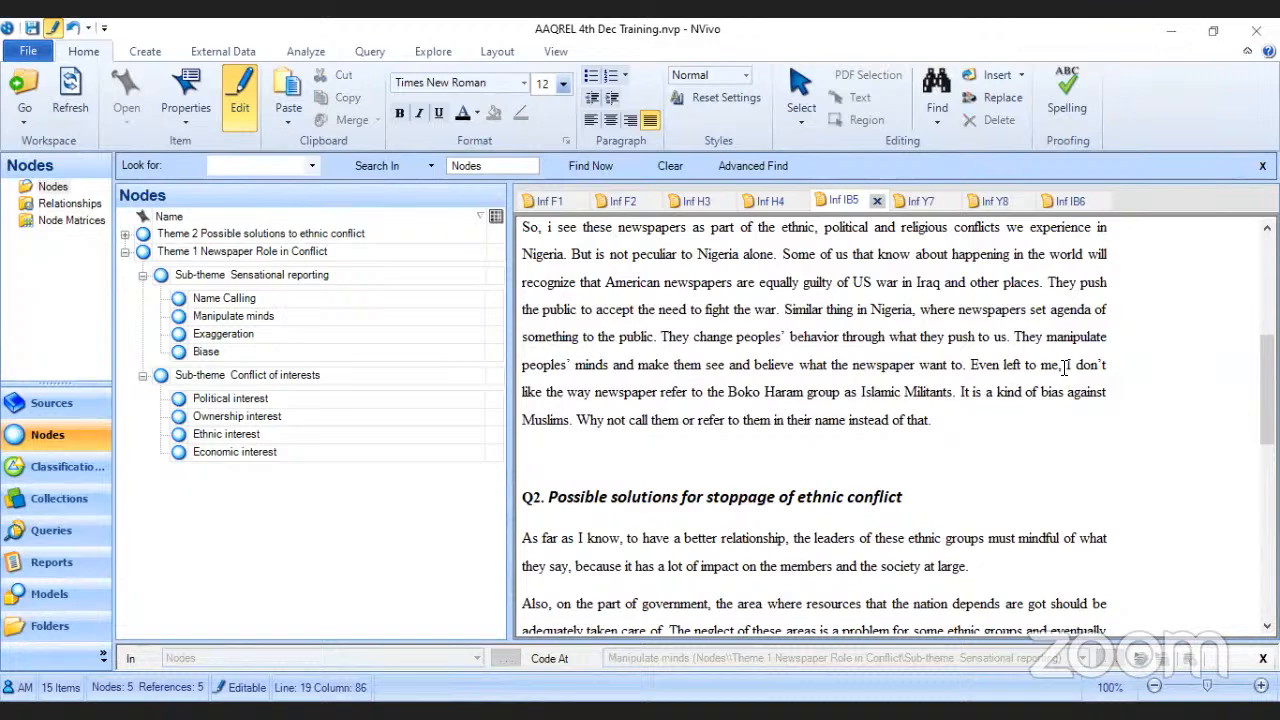
left_click_drag(970, 368, 940, 440)
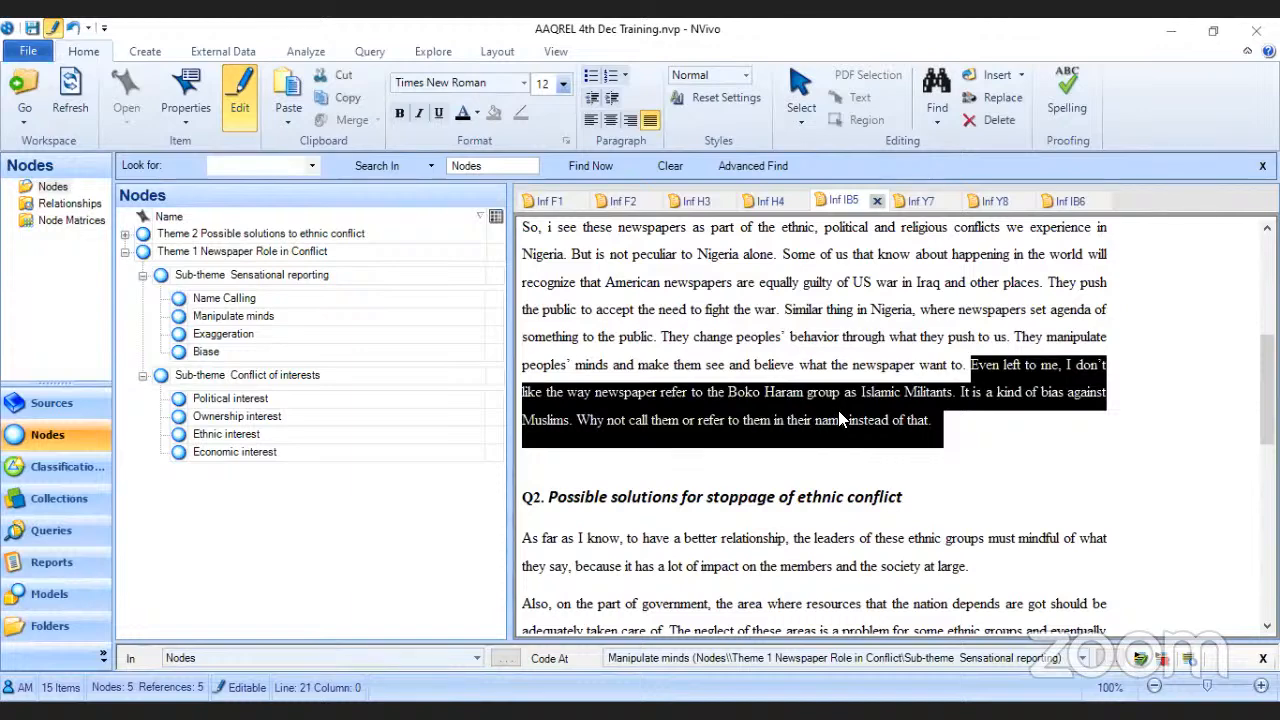
left_click_drag(855, 410, 246, 300)
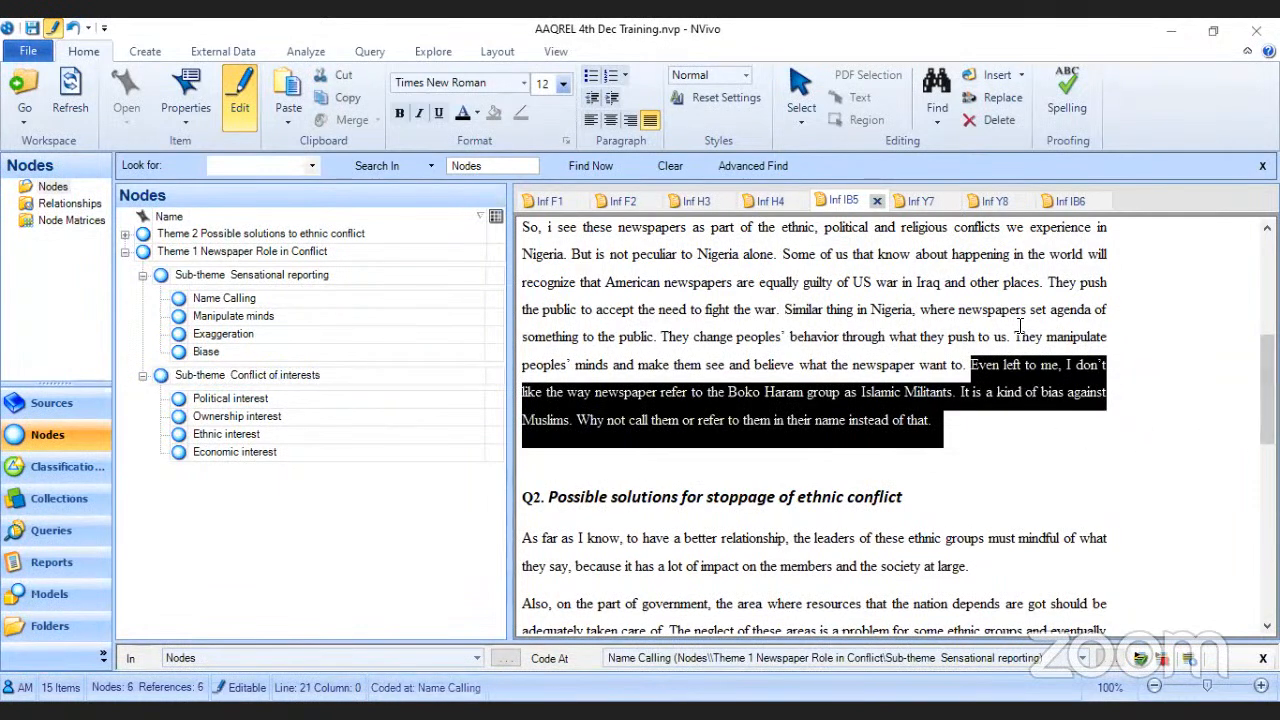
Step: In the Inf Y7 transcript, code the sentence "Newspapers can be identified as influence of motives and attitudes that precede conflict." at the Manipulate minds node
left_click(920, 202)
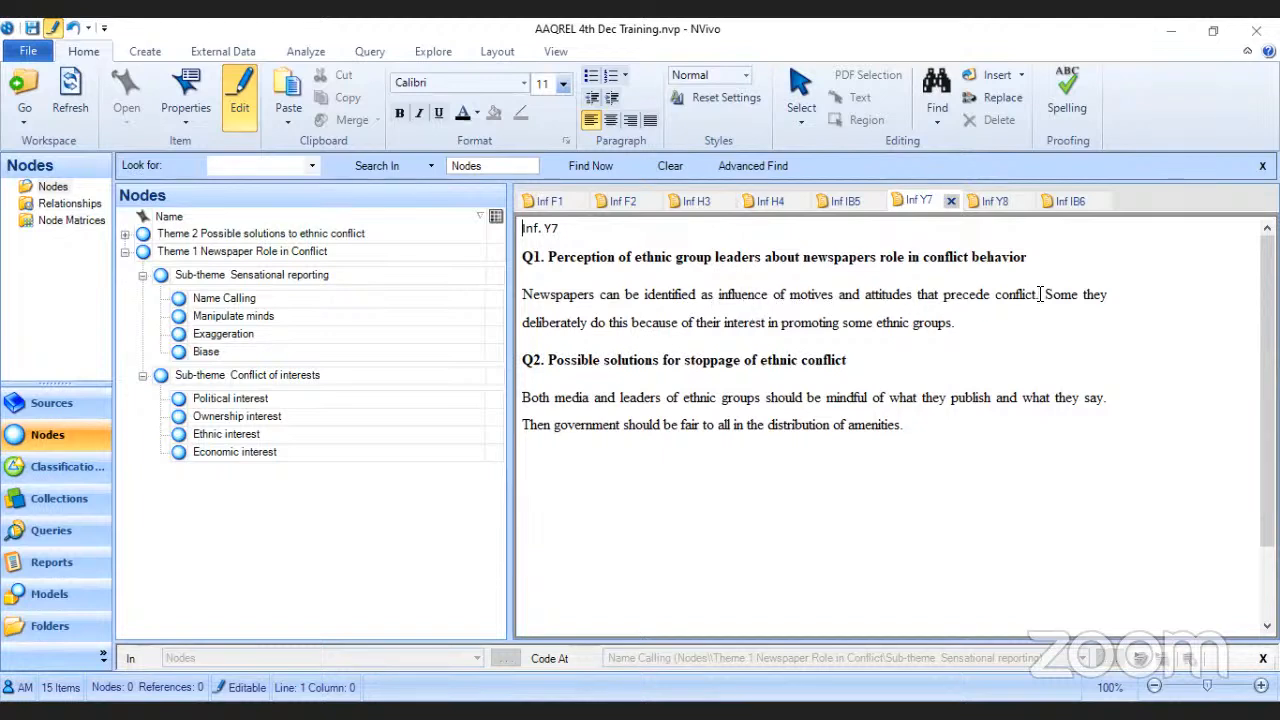
left_click_drag(1041, 294, 520, 294)
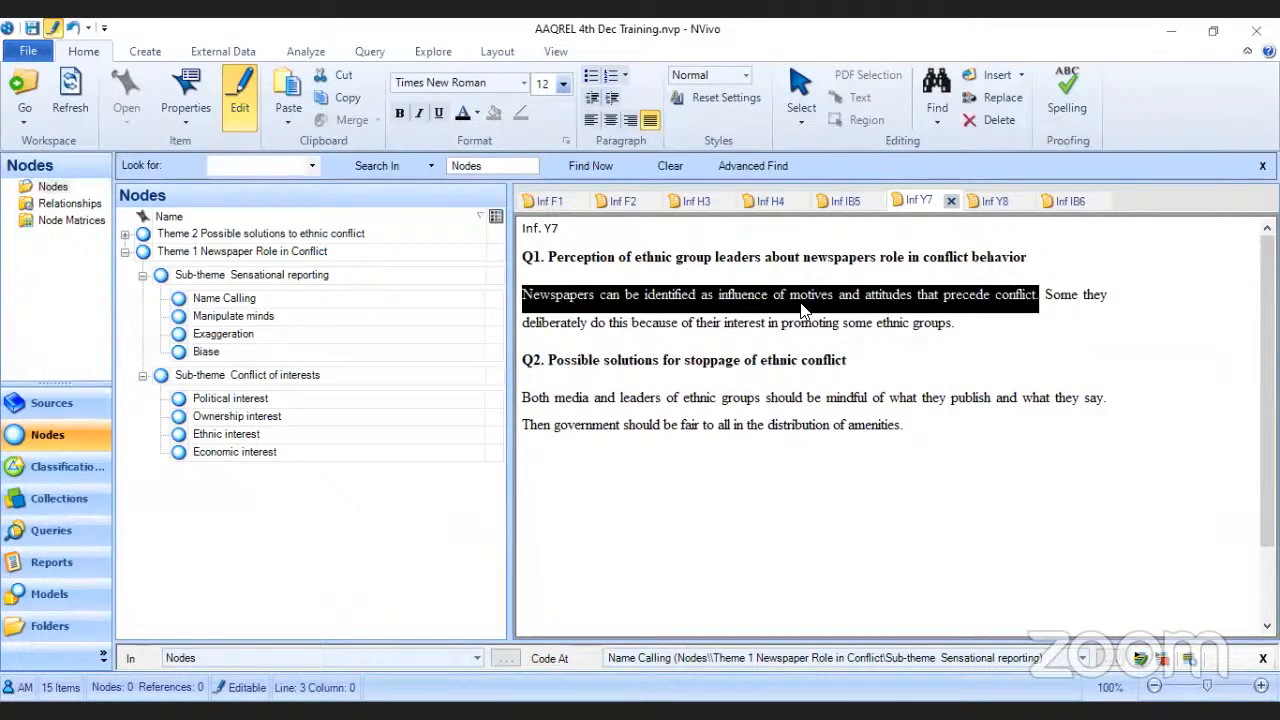
left_click_drag(800, 290, 268, 318)
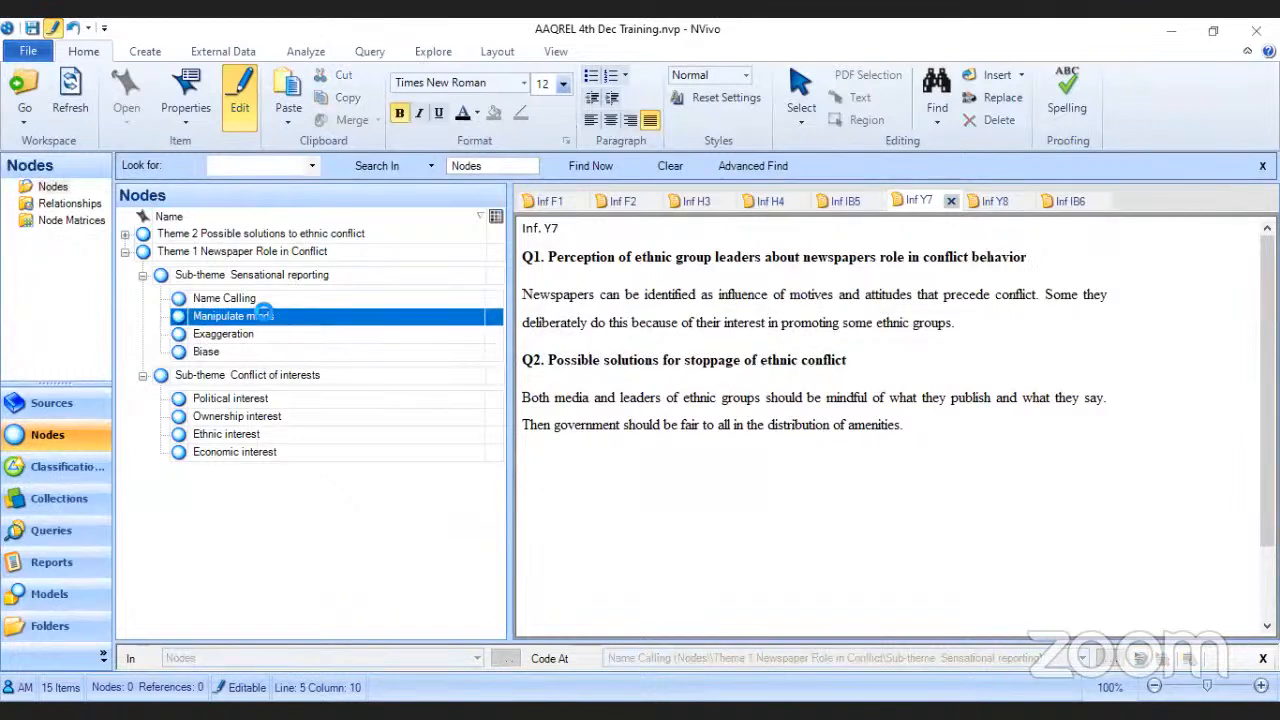
Step: Code the Inf Y7 sentence from "Some they deliberately do this" to "promoting some ethnic groups." at the Ethnic interest node
left_click(1074, 322)
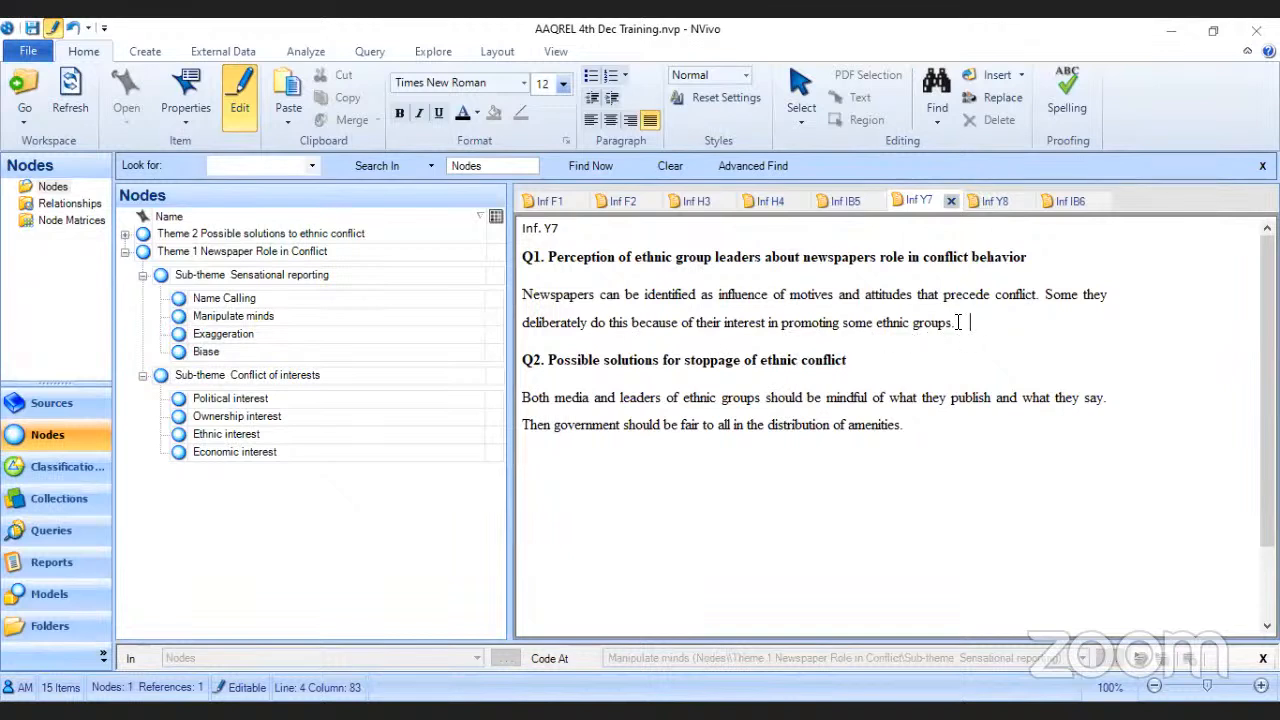
left_click_drag(957, 322, 1045, 294)
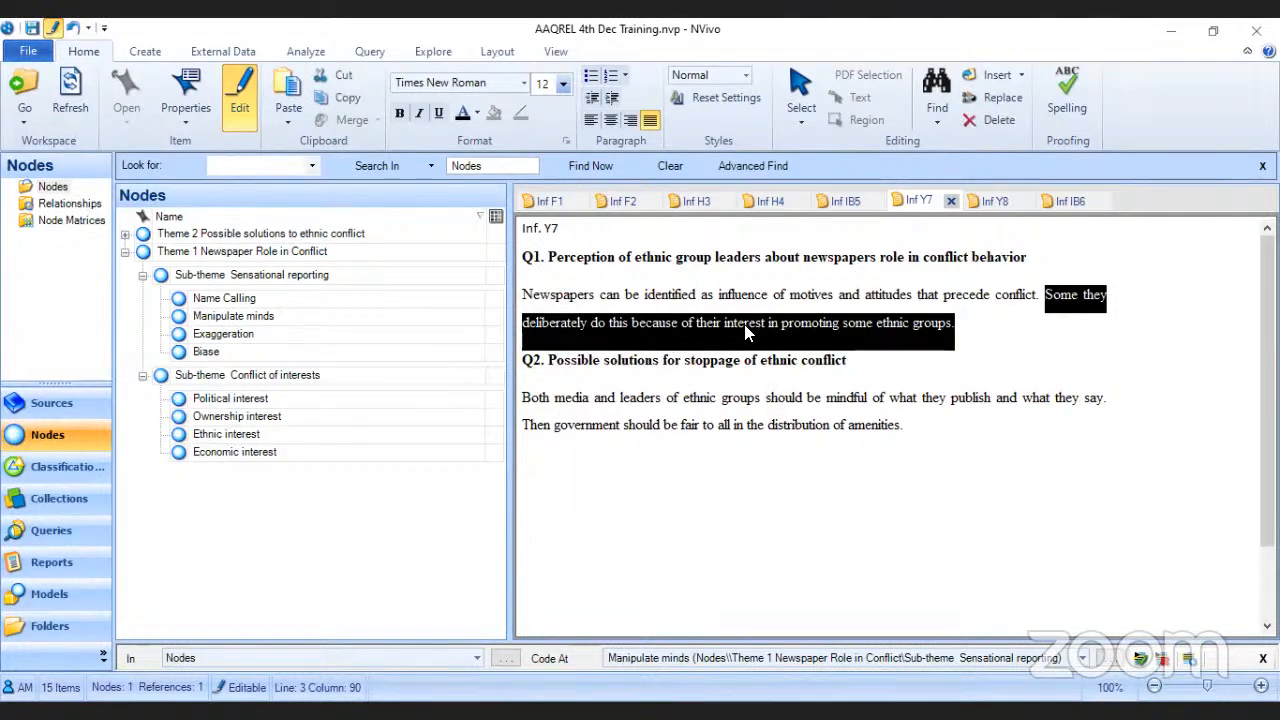
left_click(800, 331)
left_click(250, 437)
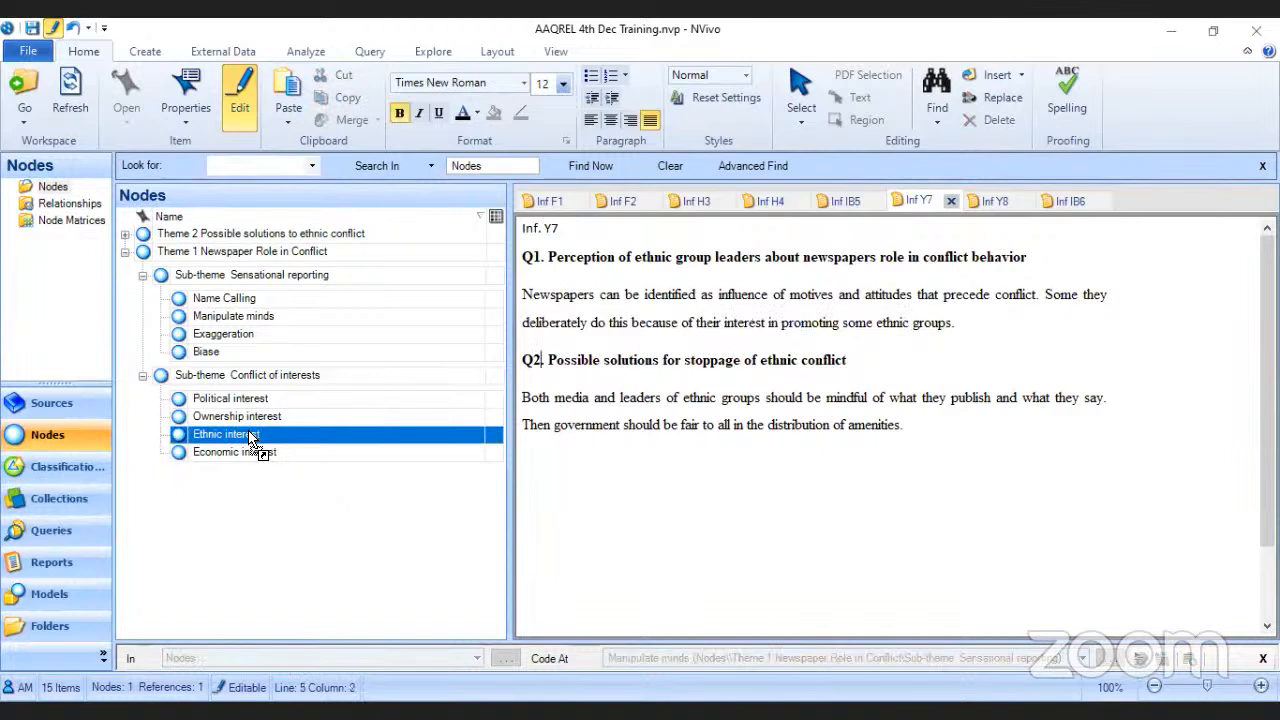
left_click_drag(250, 437, 250, 437)
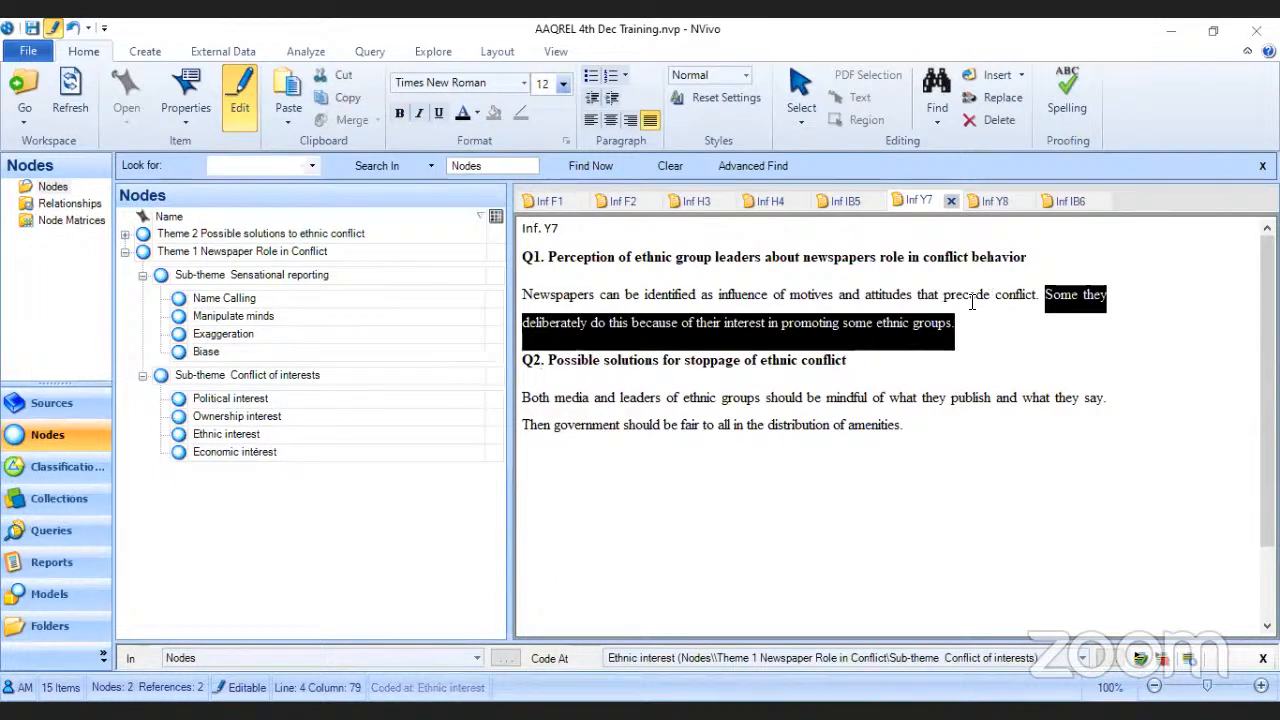
Step: Show the Q2 answer in the Inf F1 transcript, collapse Theme 1, and expand Theme 2 and its Professionalism in newspapers framing sub-theme
left_click(547, 202)
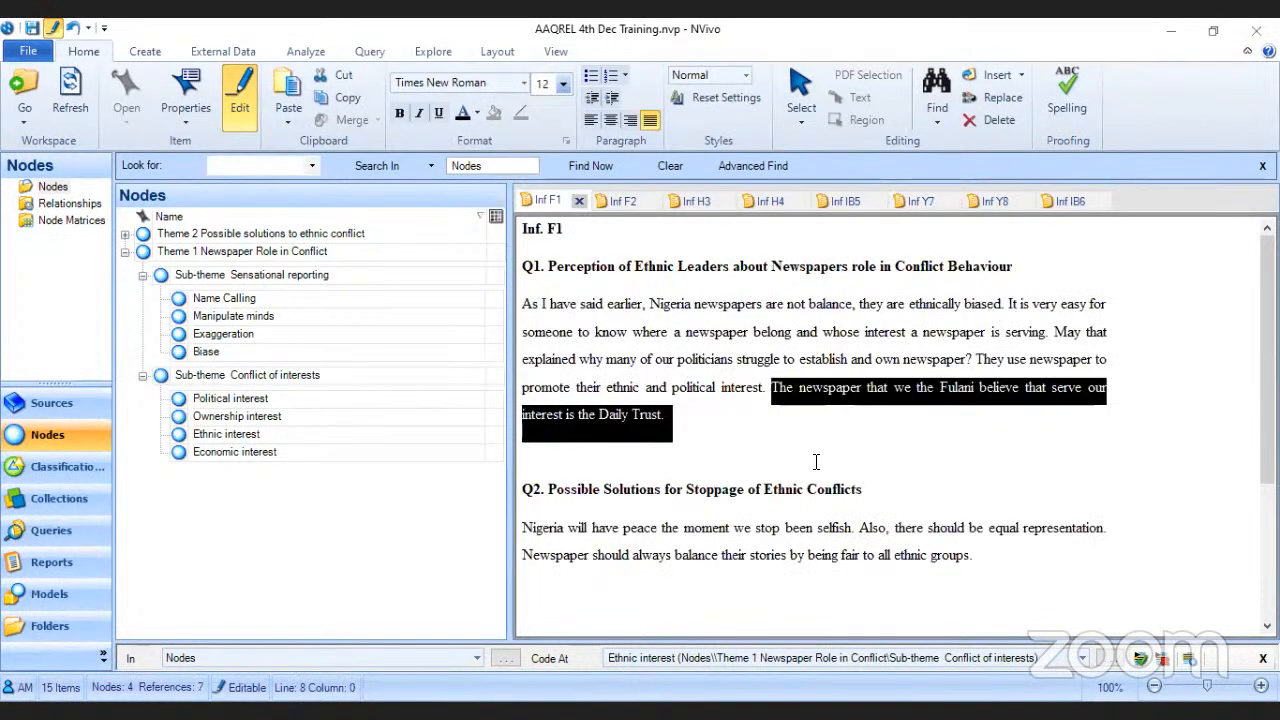
scroll(794, 458, "down", 3)
left_click(720, 437)
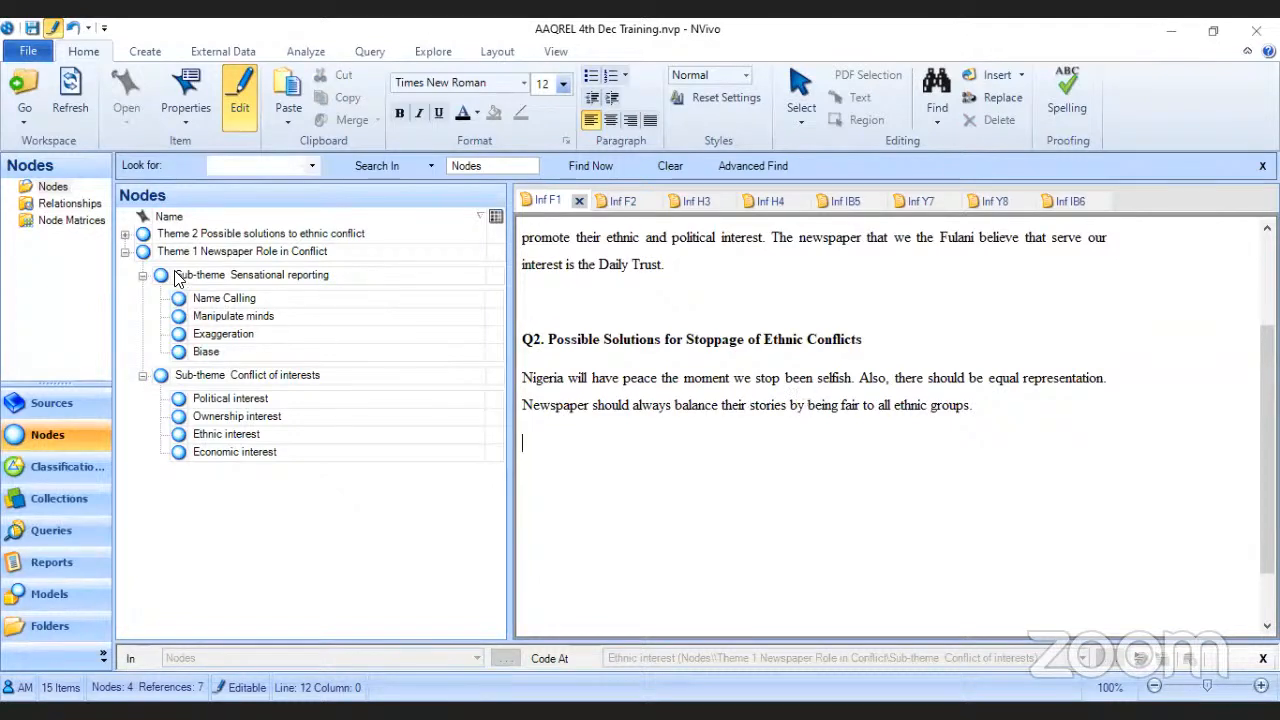
left_click(124, 251)
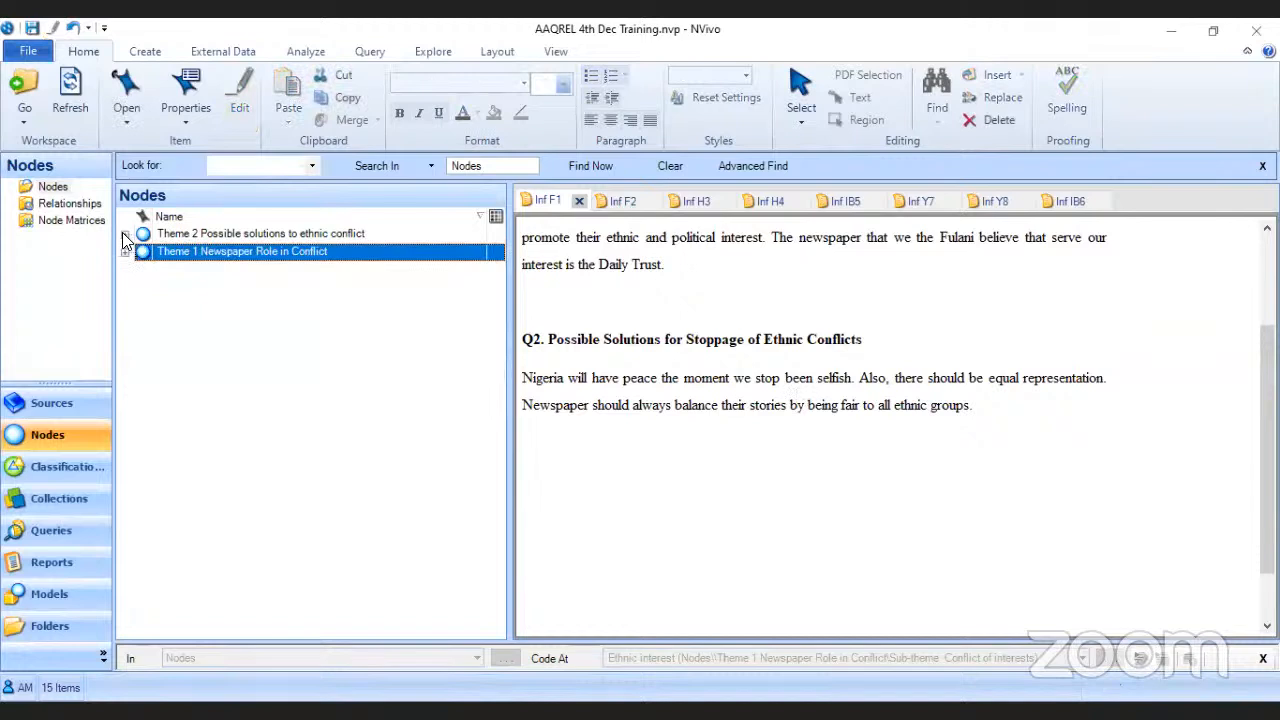
left_click(124, 233)
left_click(143, 258)
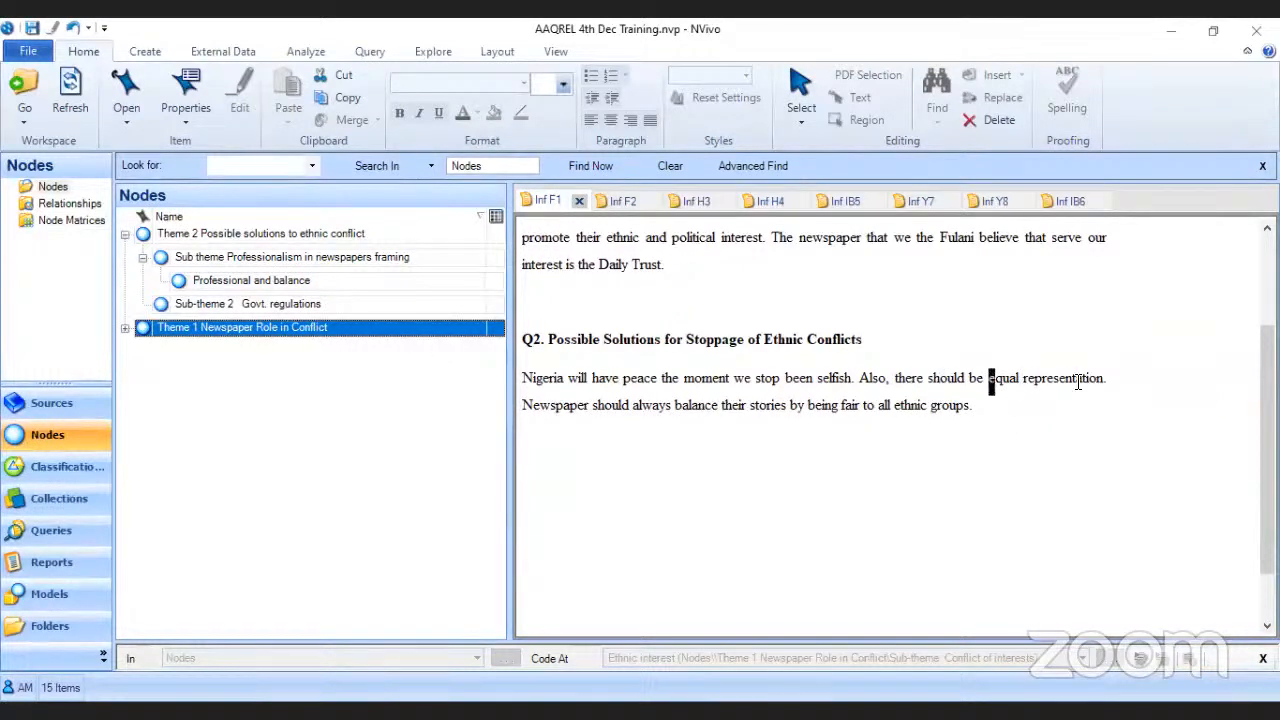
Step: Create a child node named "Equal representation" under Sub-theme 2 Govt. regulations, using the phrase copied from the Inf F1 Q2 answer
left_click_drag(990, 380, 1114, 380)
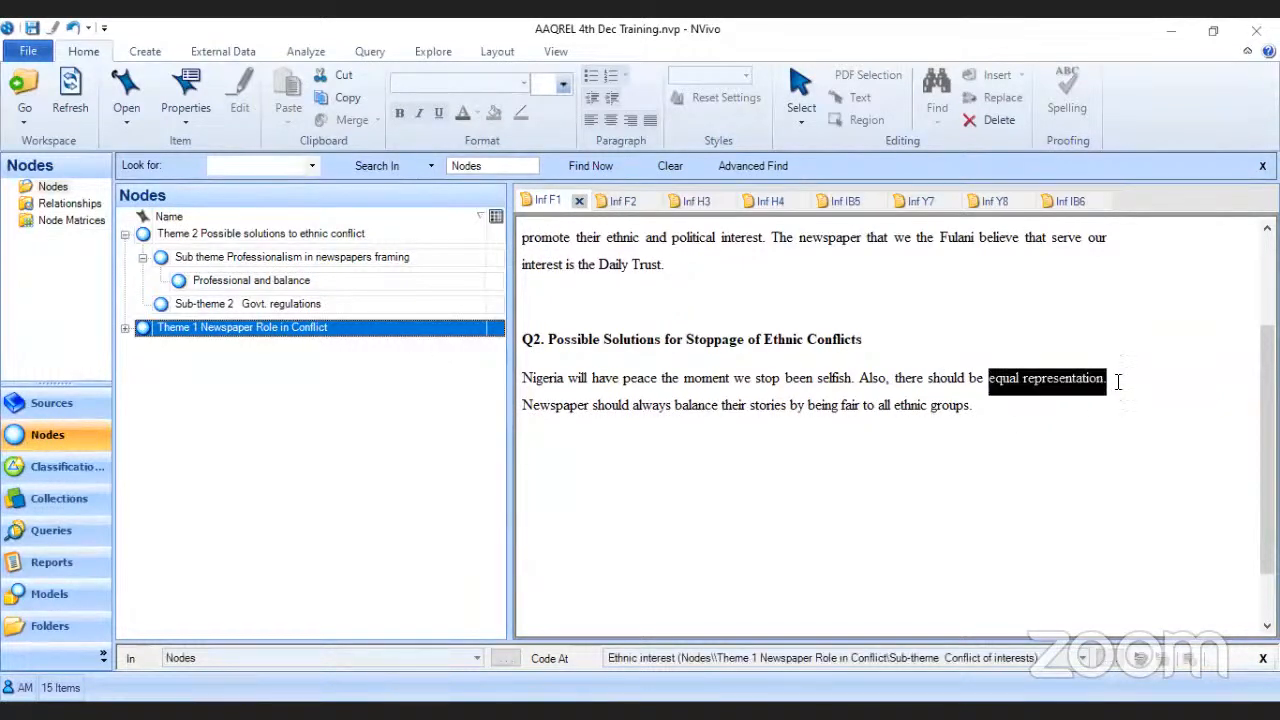
right_click(1018, 386)
left_click(1062, 480)
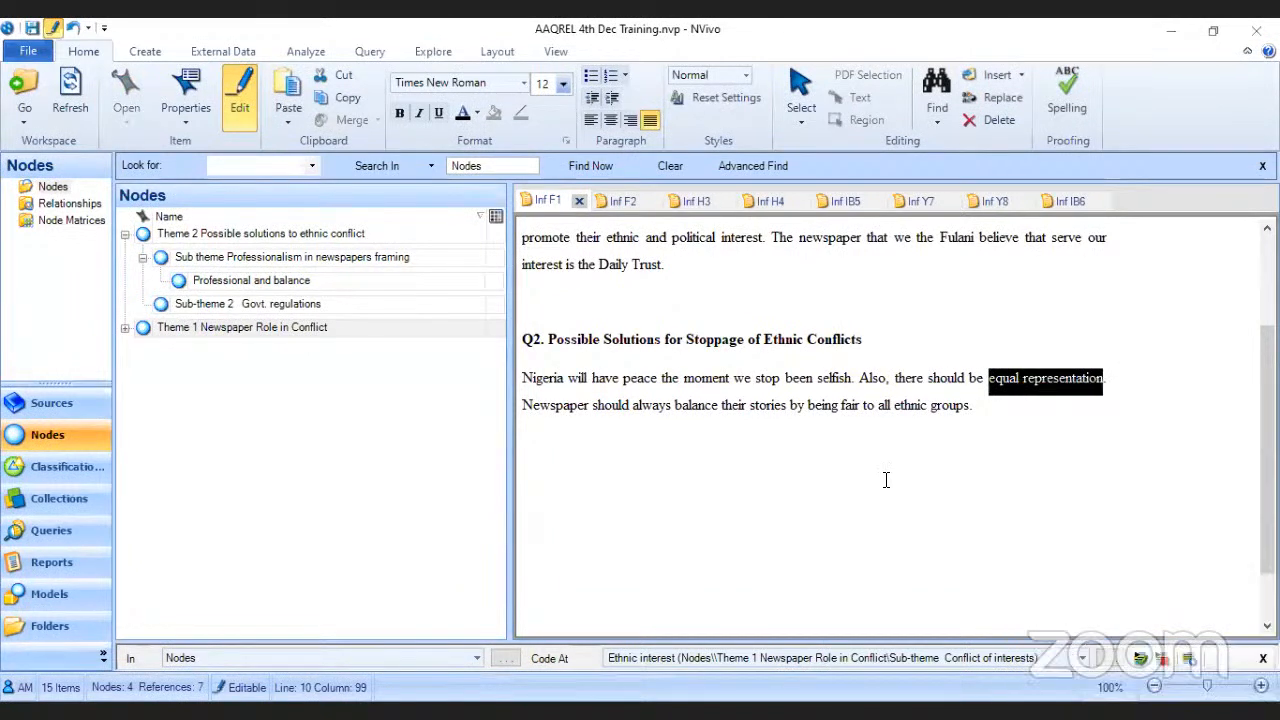
left_click(297, 306)
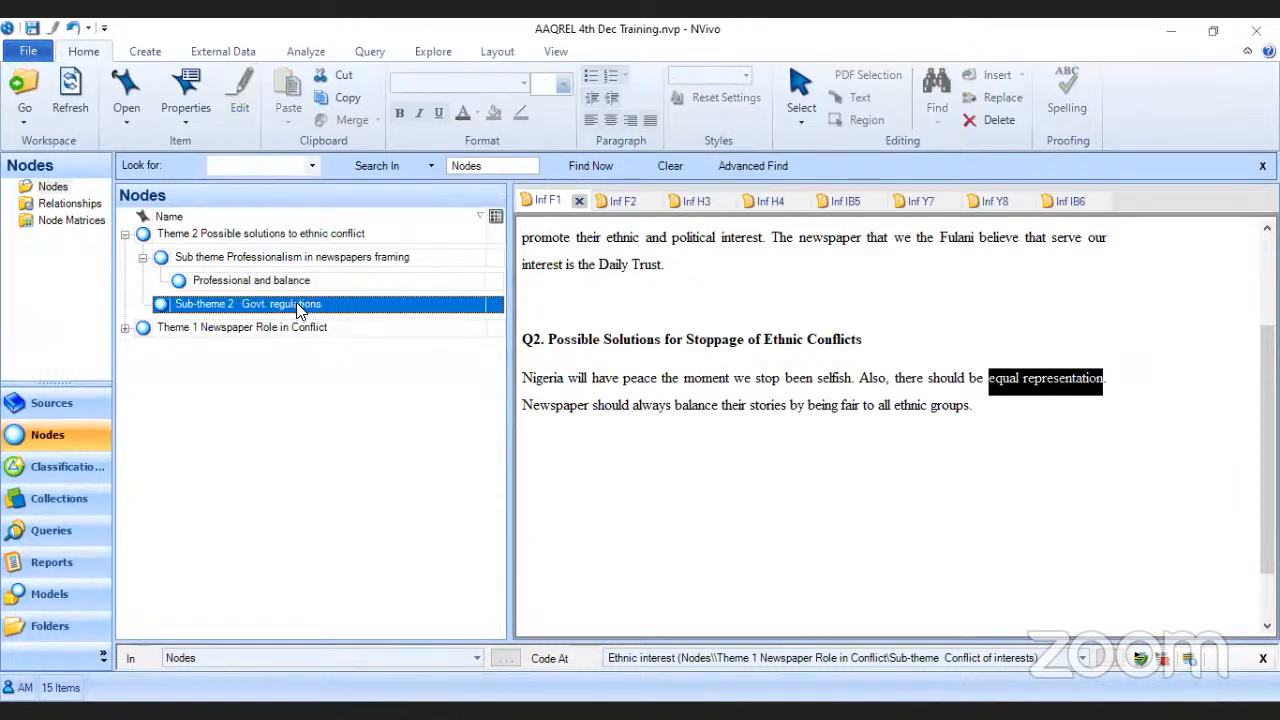
right_click(297, 308)
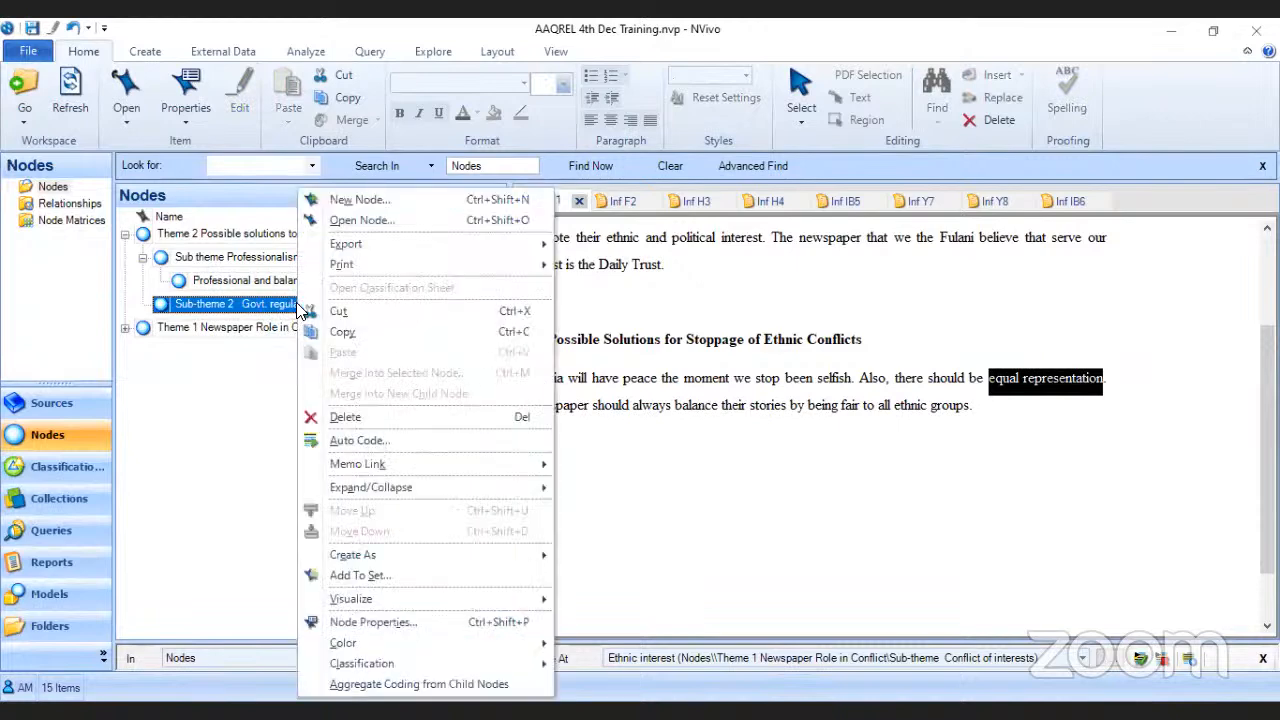
left_click(352, 199)
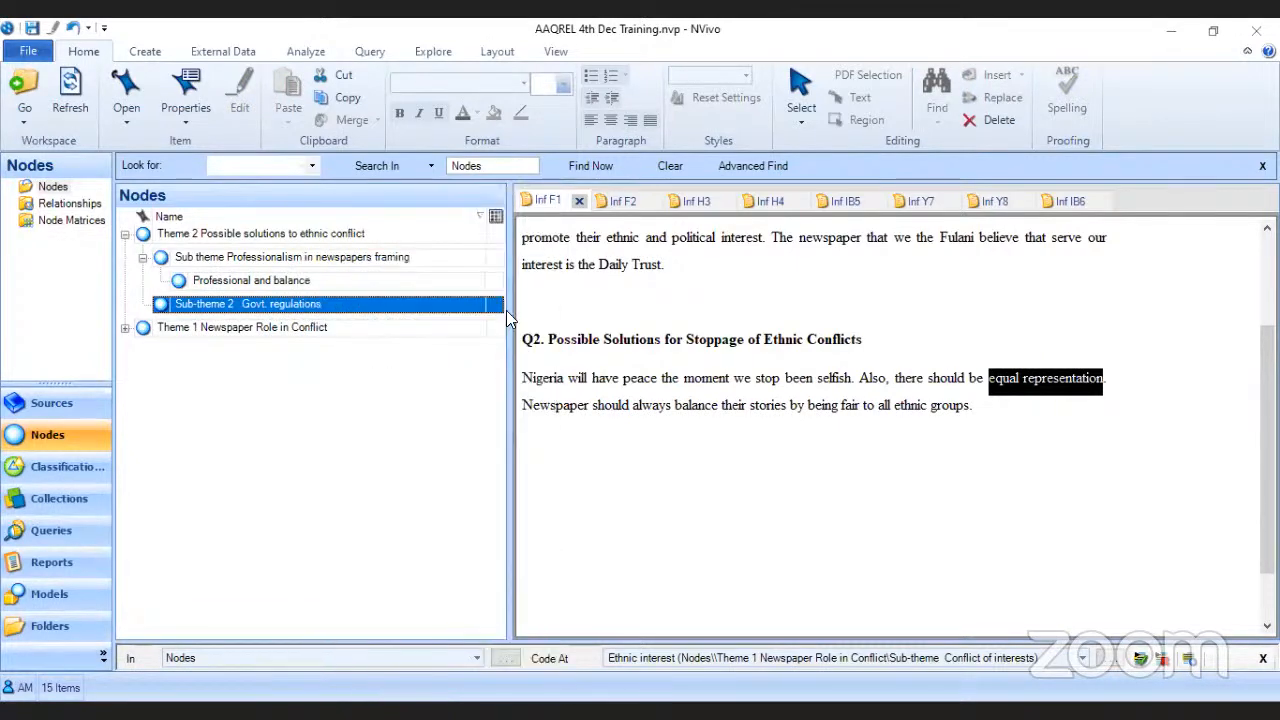
key("ctrl+v")
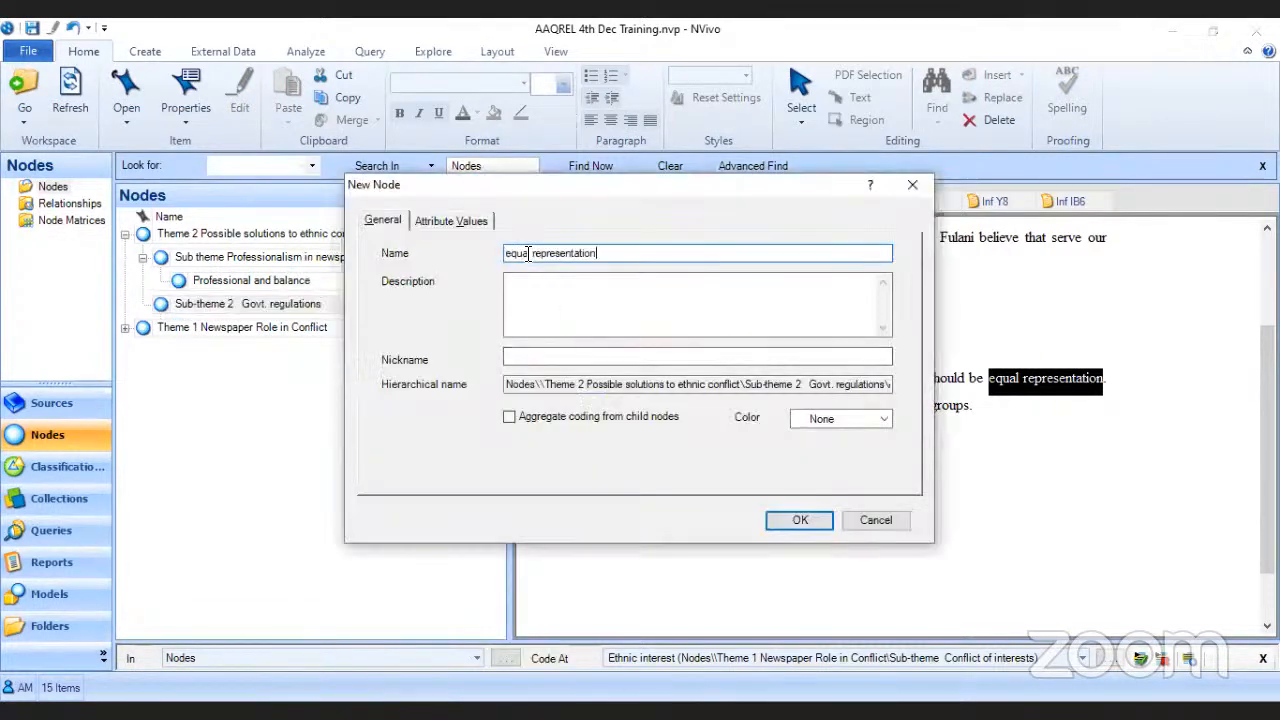
key("Home")
key("Delete")
key("Delete")
type("E")
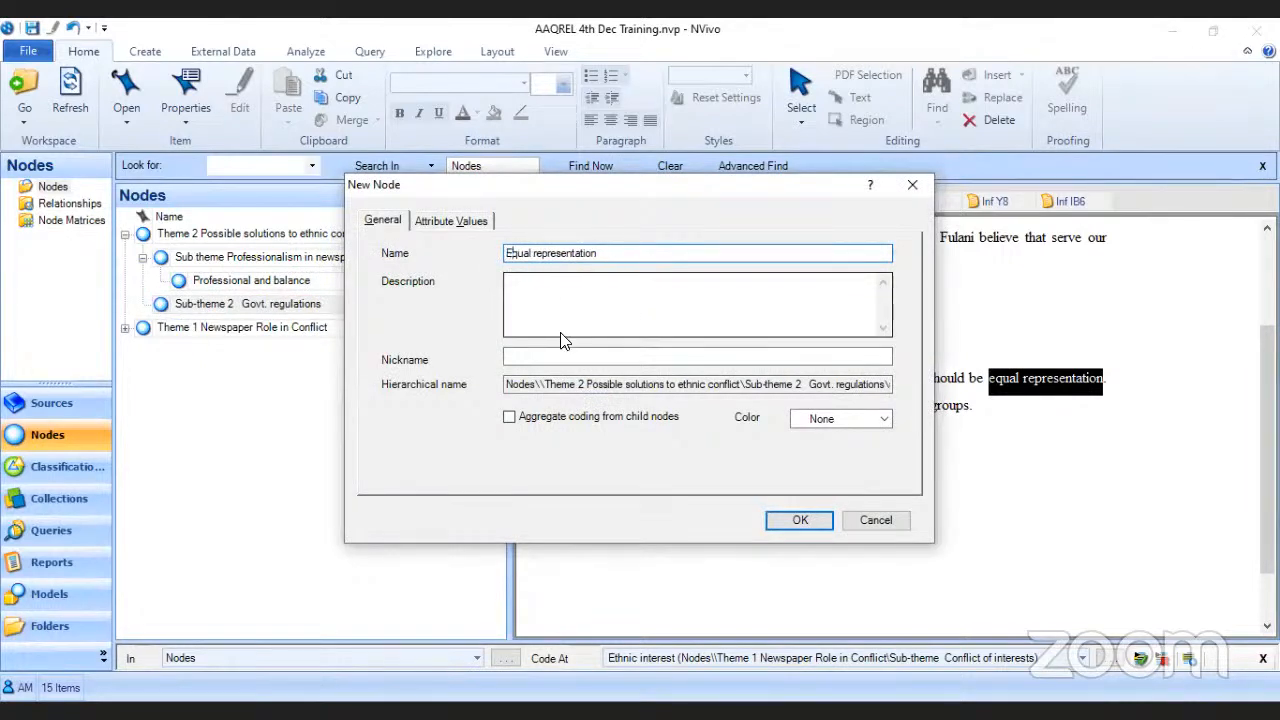
left_click(801, 521)
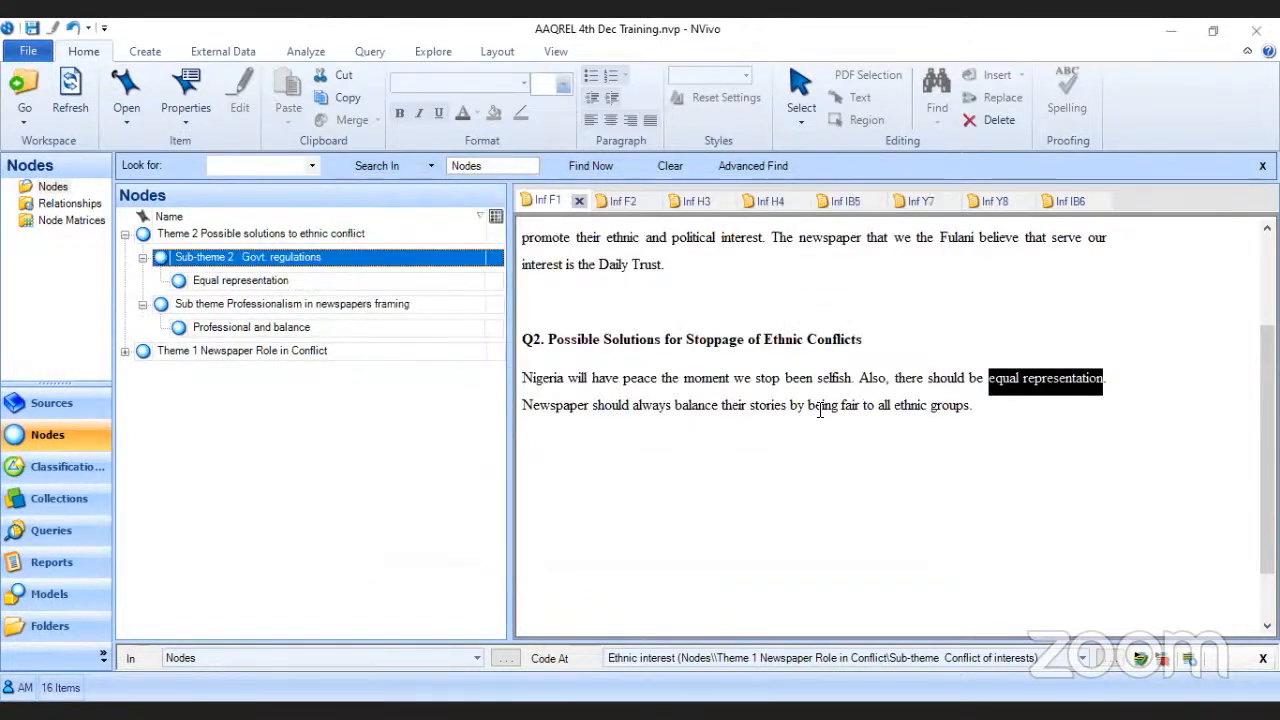
Step: In Inf F1, code "there should be equal representation." at Equal representation and "Newspaper should always balance their stories..." at Professional and balance
left_click(940, 392)
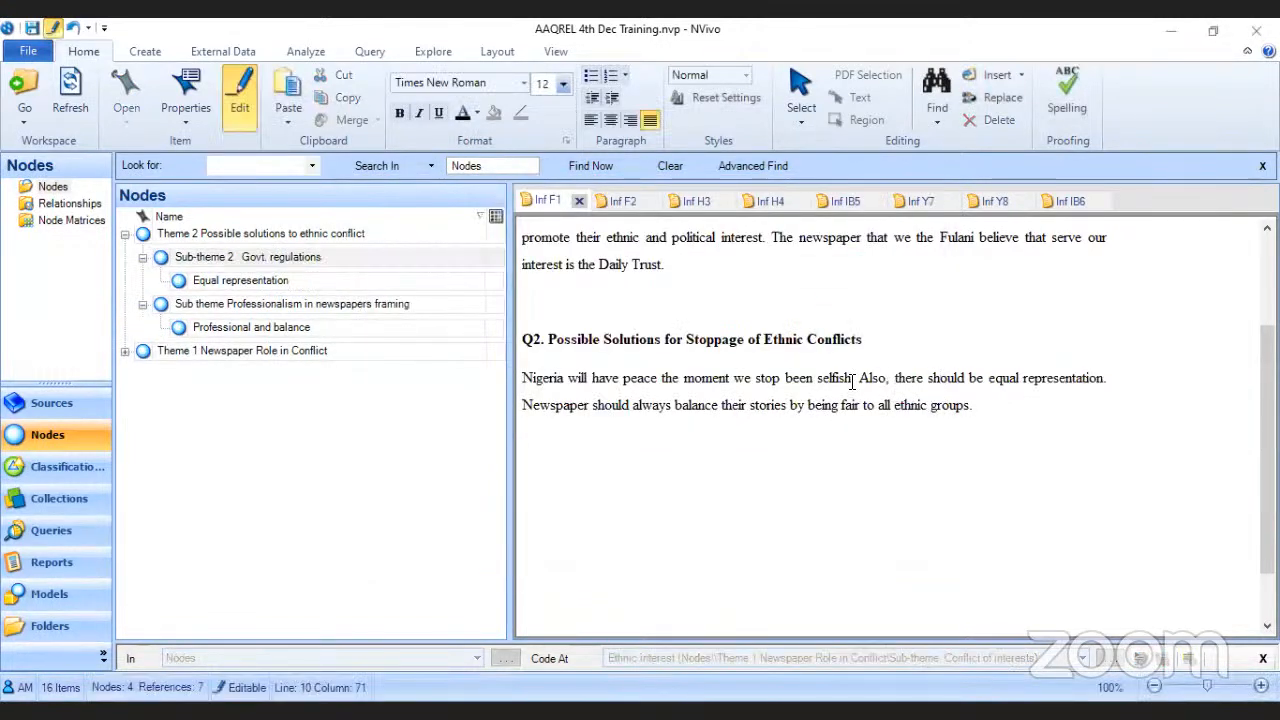
left_click_drag(896, 378, 1108, 378)
left_click_drag(997, 385, 266, 287)
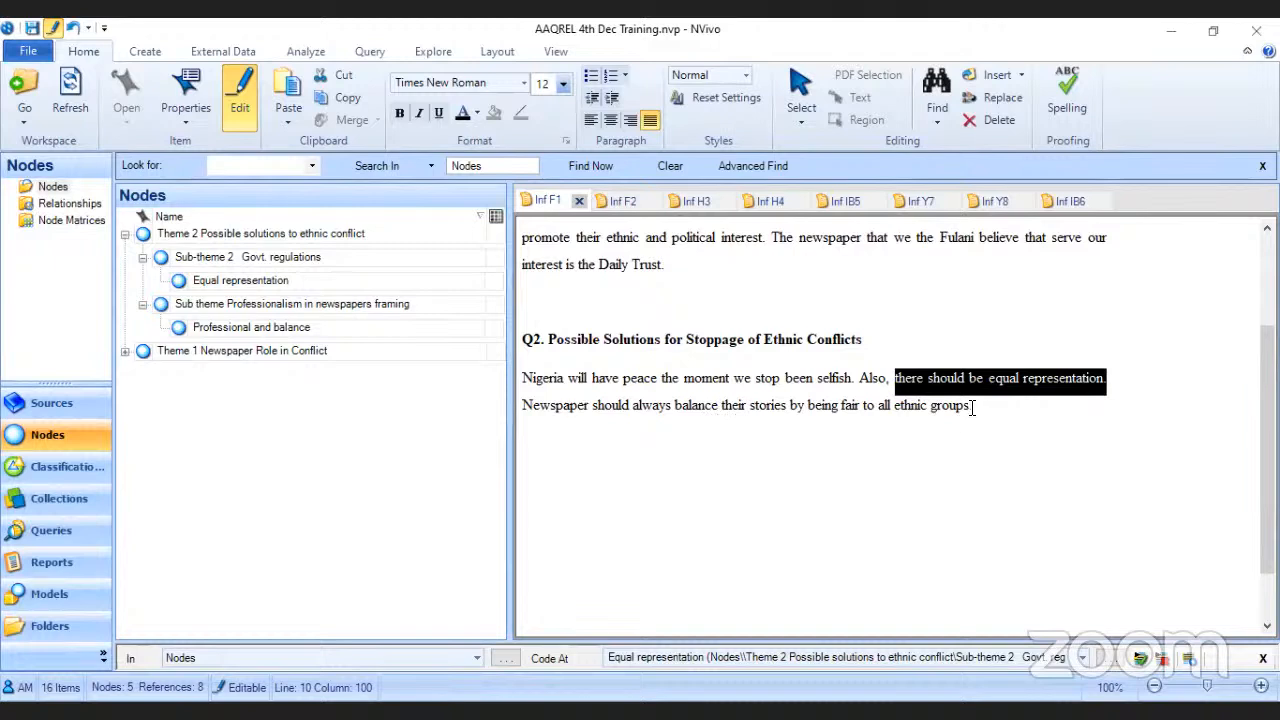
left_click_drag(972, 405, 524, 405)
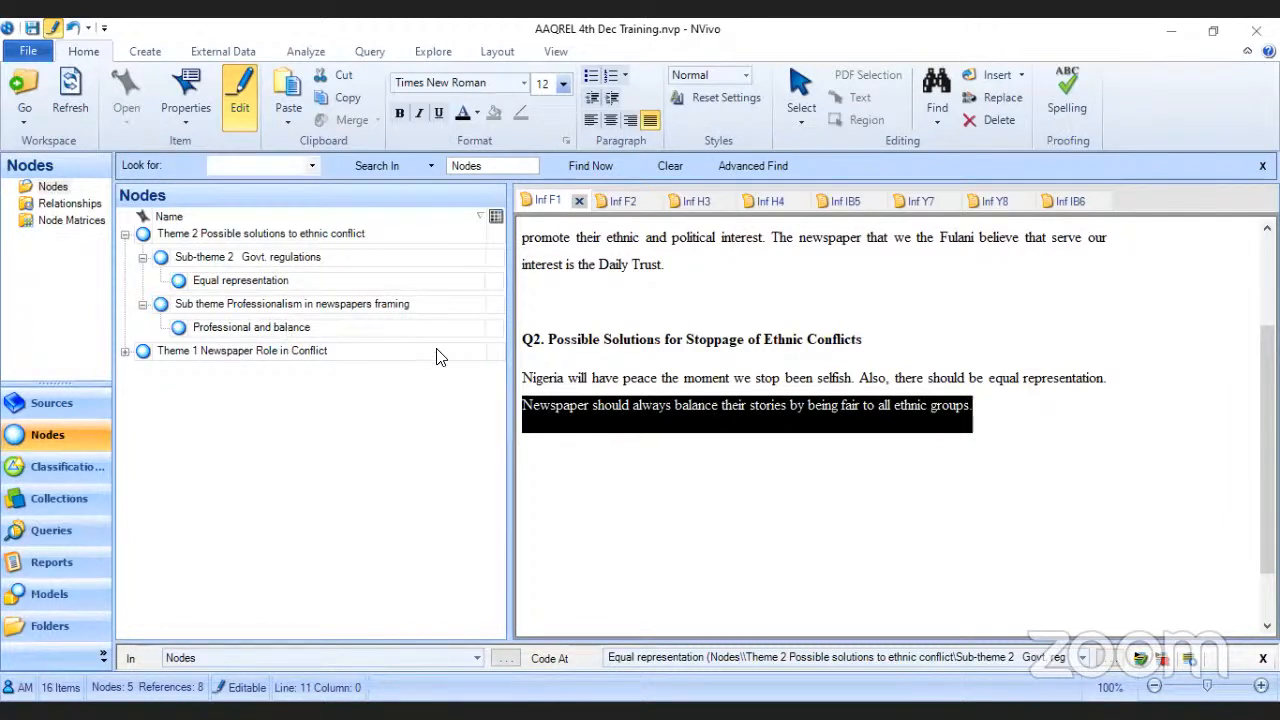
left_click_drag(737, 413, 281, 334)
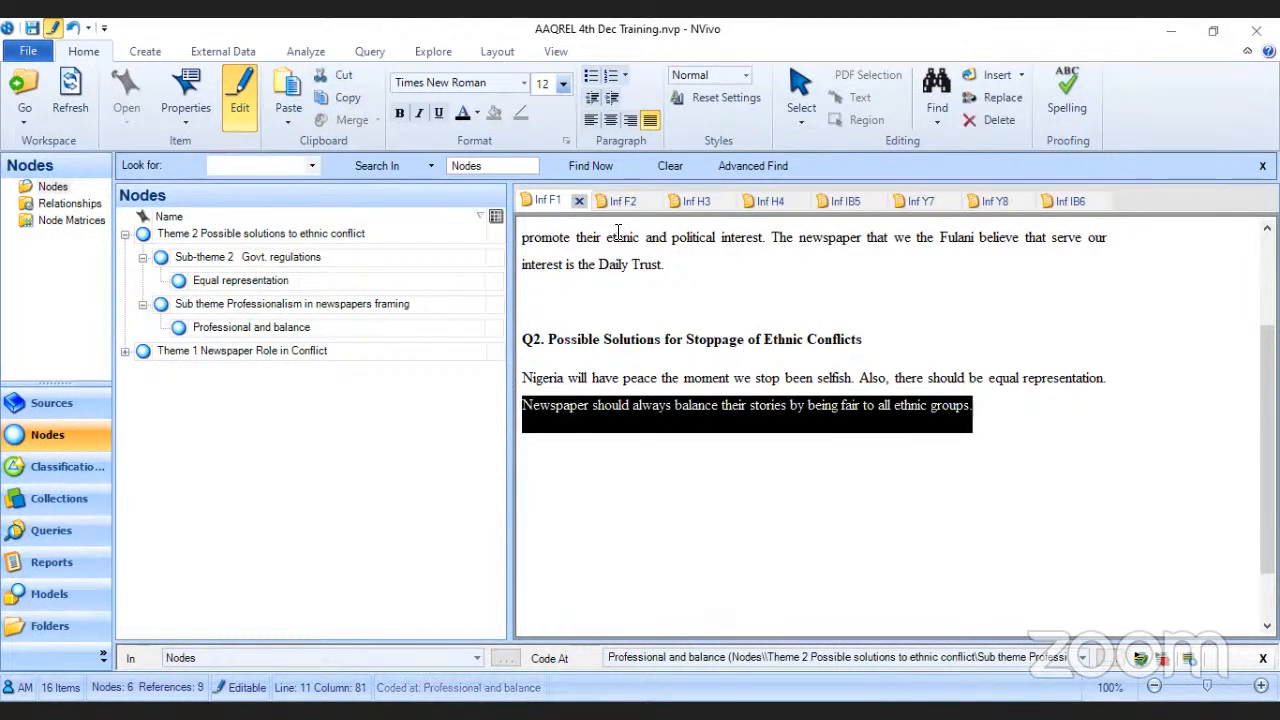
Step: In the Inf F2 Q2 answer, code the "There would be solution" paragraph and the "Then politically government" sentence at Equal representation
left_click(622, 201)
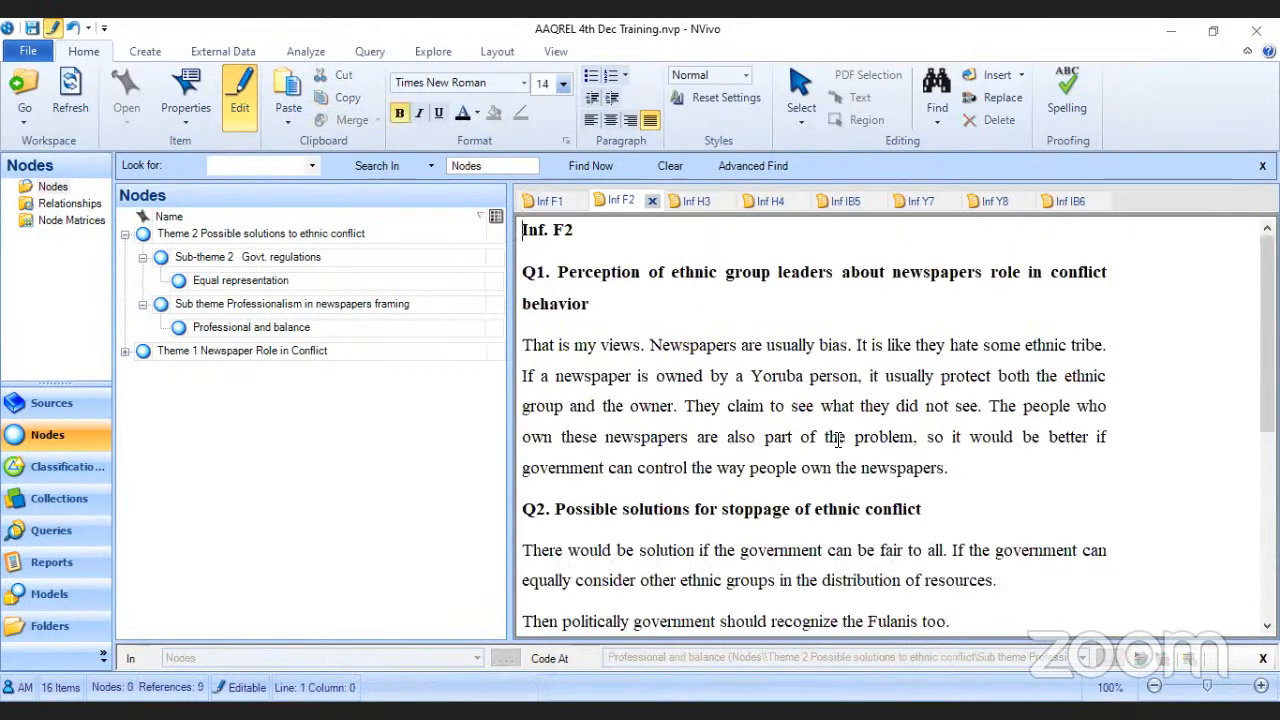
scroll(568, 348, "down", 4)
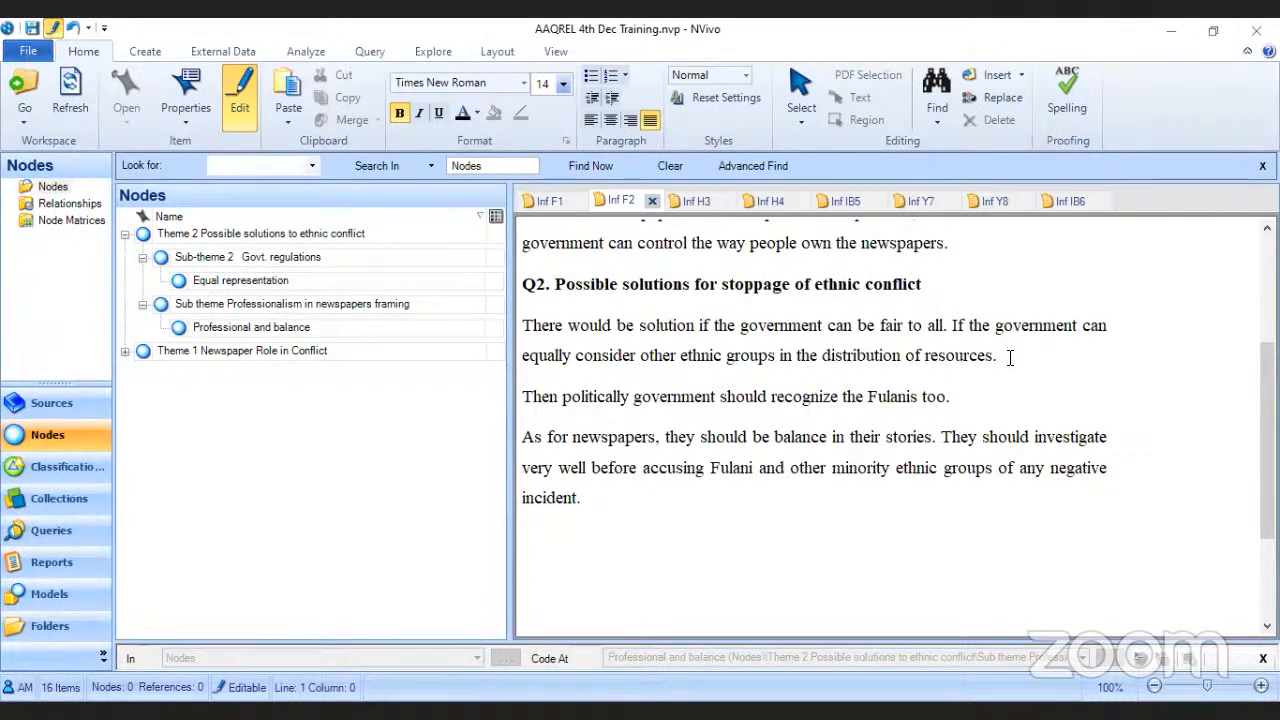
left_click_drag(1001, 356, 523, 322)
left_click_drag(826, 345, 258, 282)
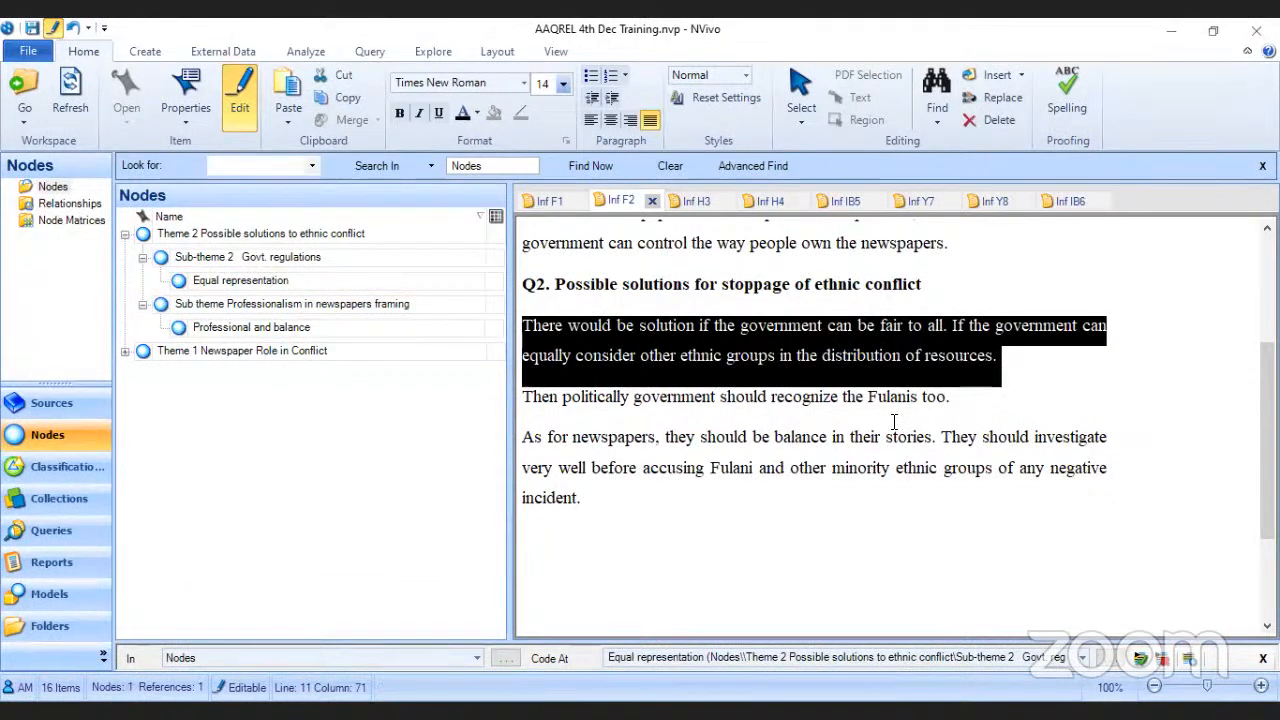
left_click_drag(953, 397, 524, 393)
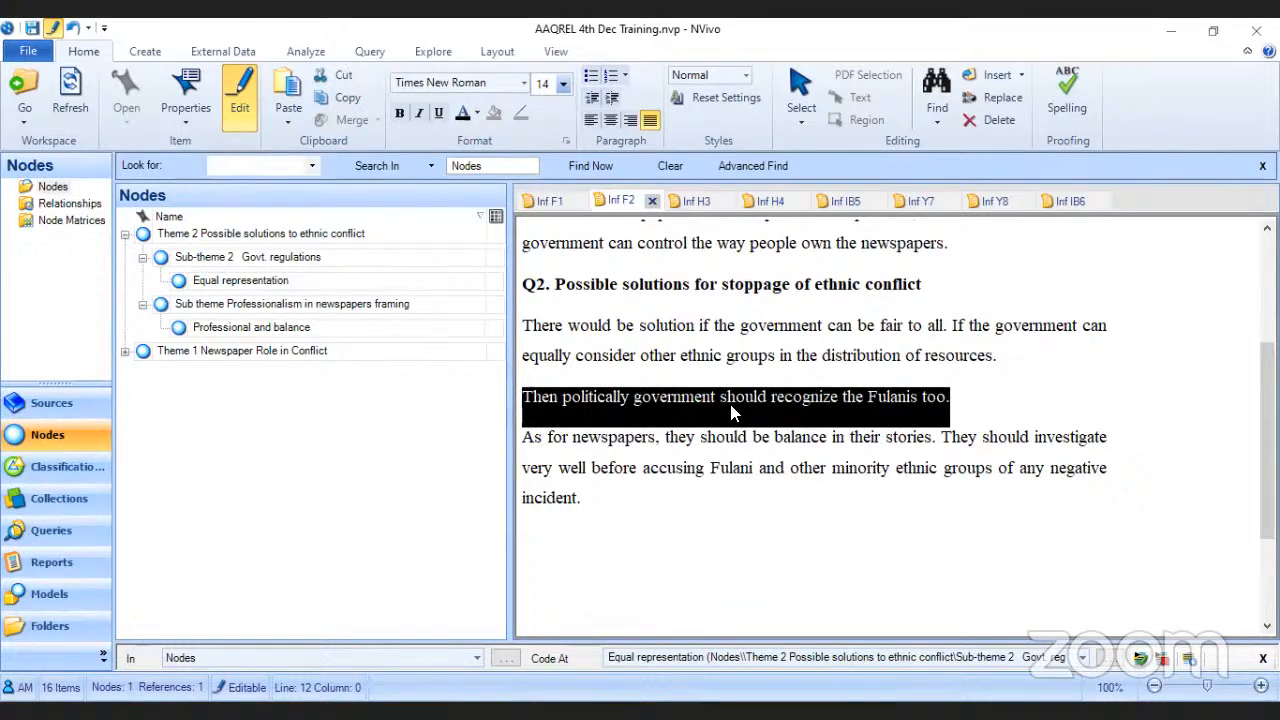
left_click_drag(731, 411, 268, 279)
left_click(942, 329)
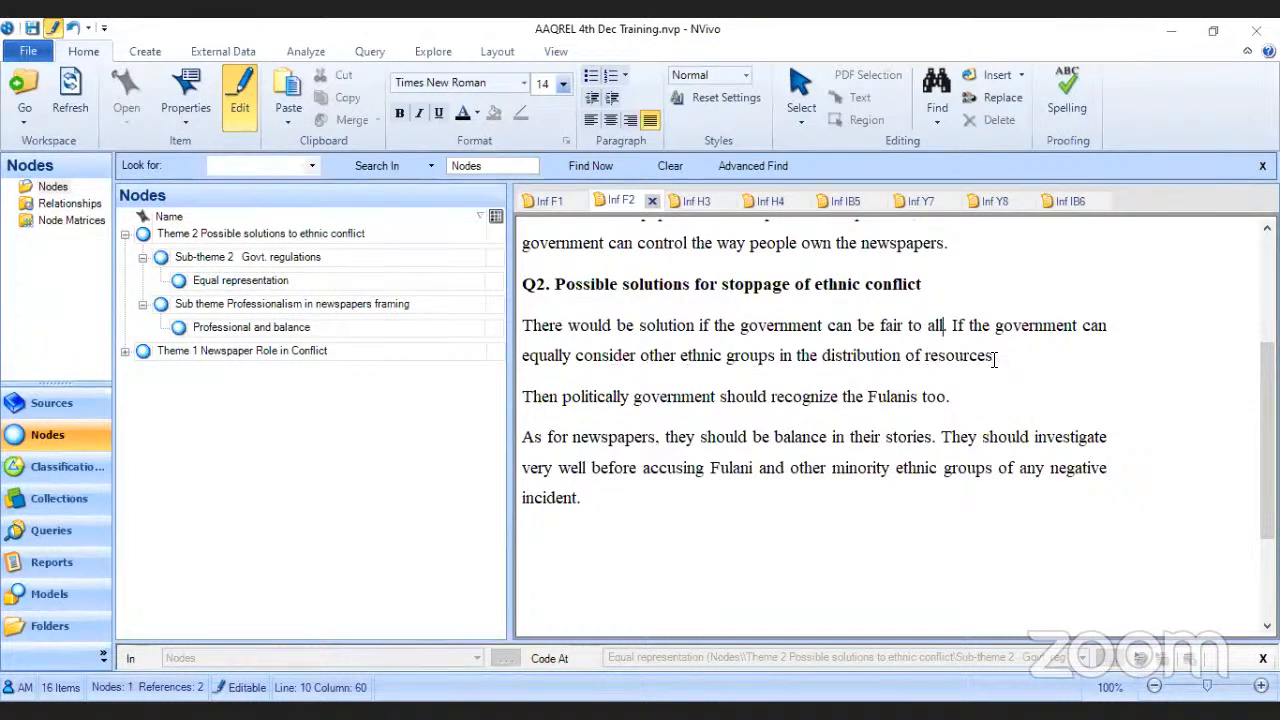
left_click_drag(522, 397, 950, 399)
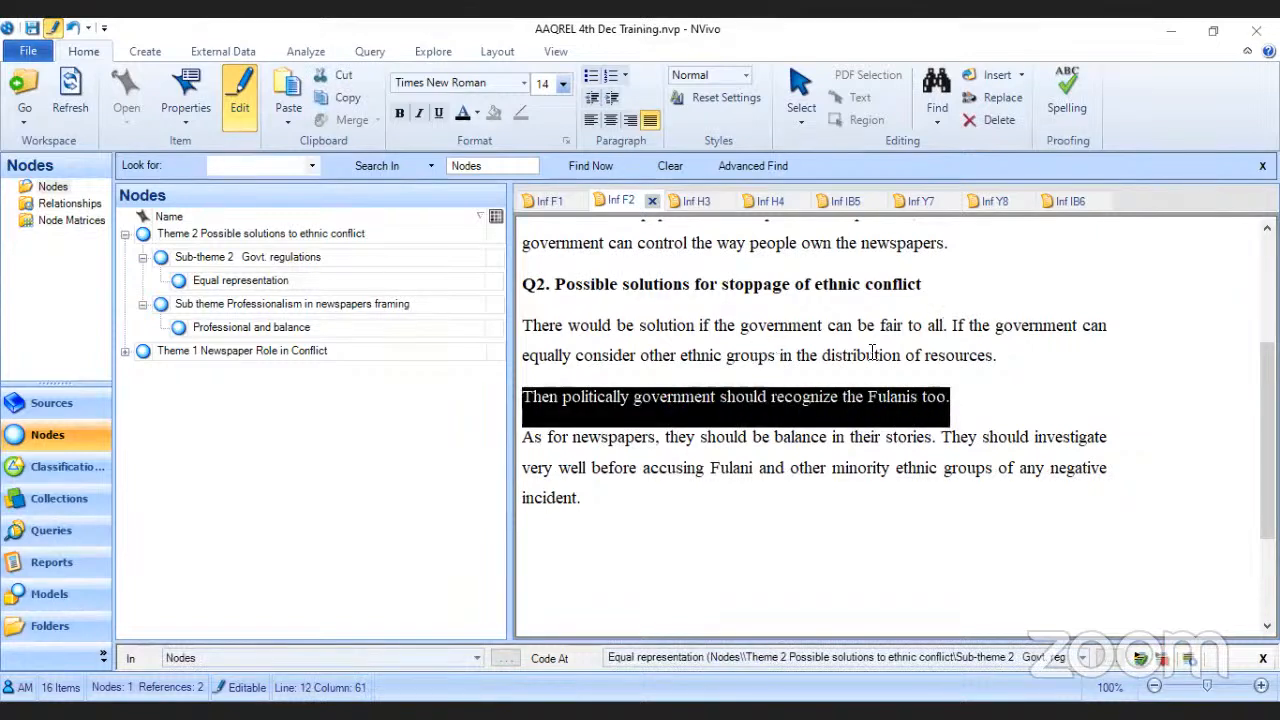
left_click_drag(953, 396, 523, 325)
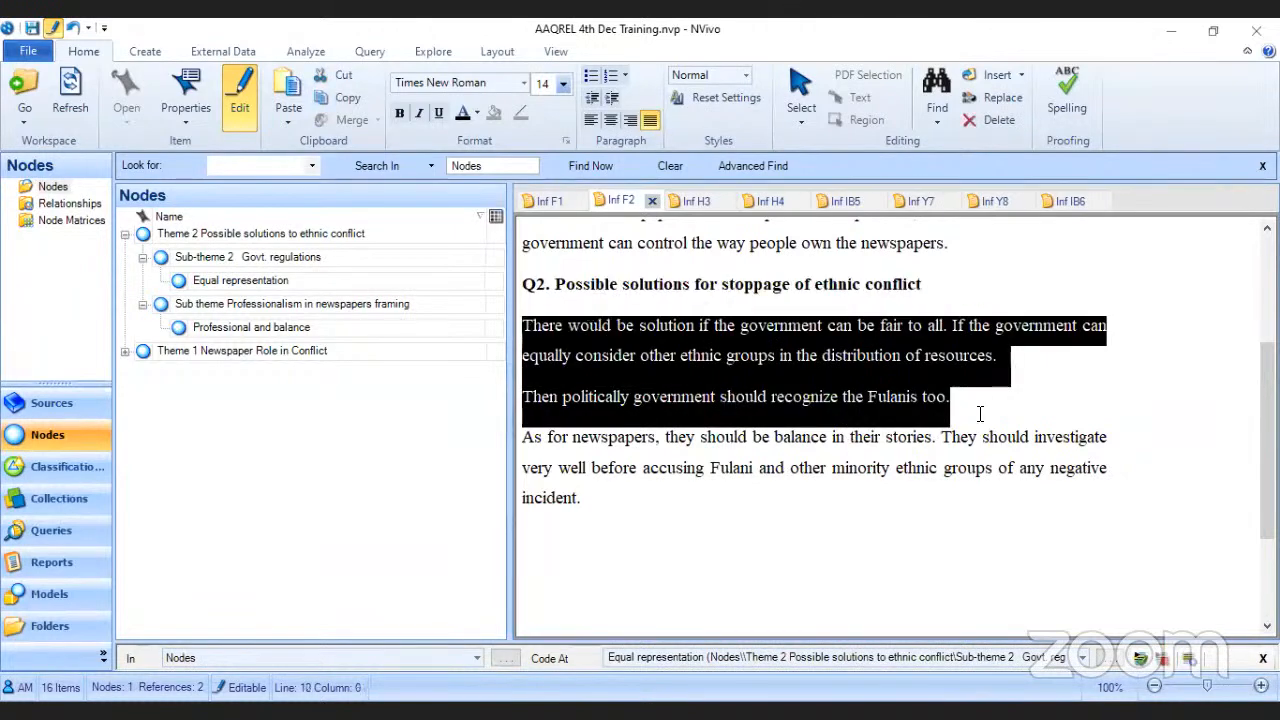
left_click_drag(966, 401, 520, 395)
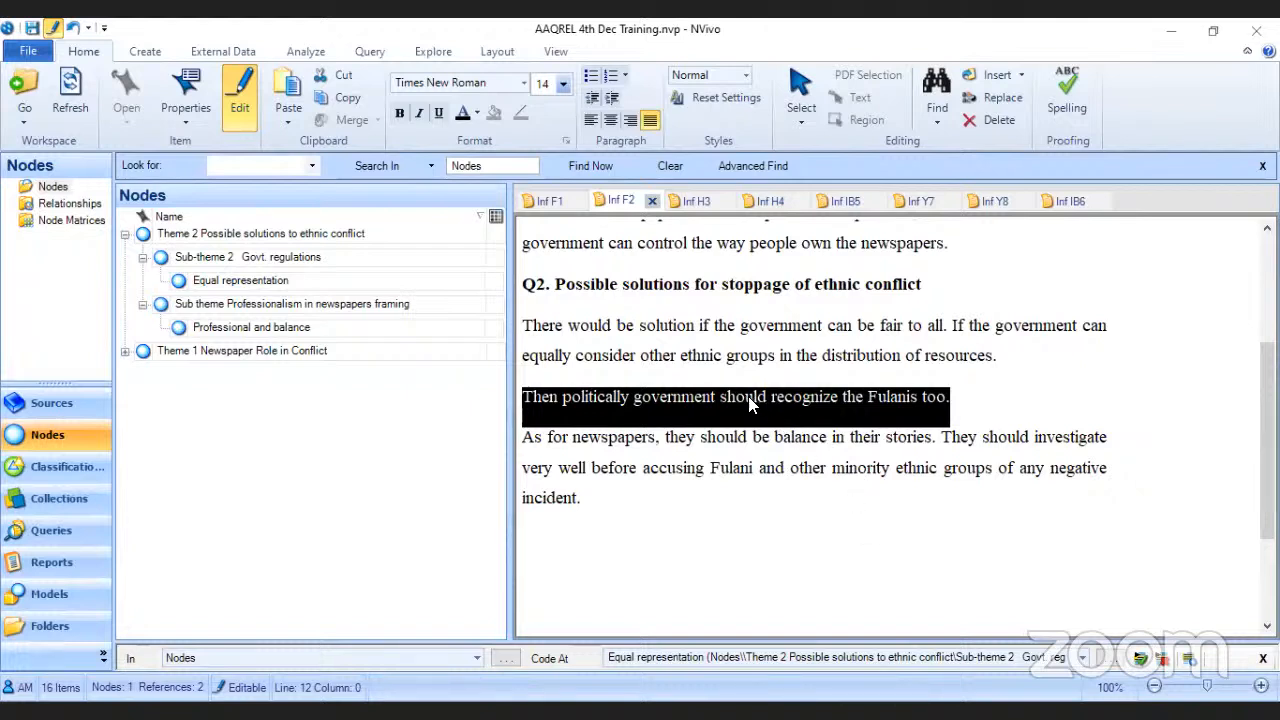
Step: Code the Inf F2 paragraph from "As for newspapers" to "any negative incident." at the Professional and balance node
left_click(583, 452)
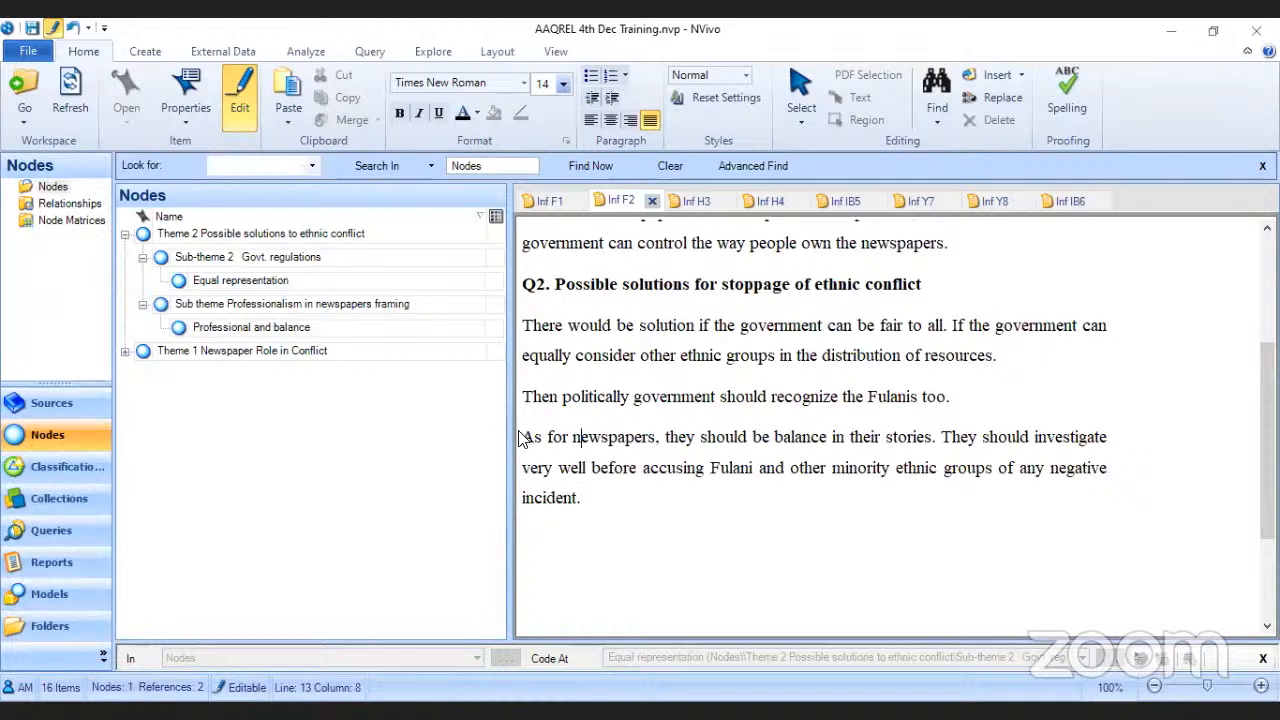
left_click_drag(521, 437, 584, 498)
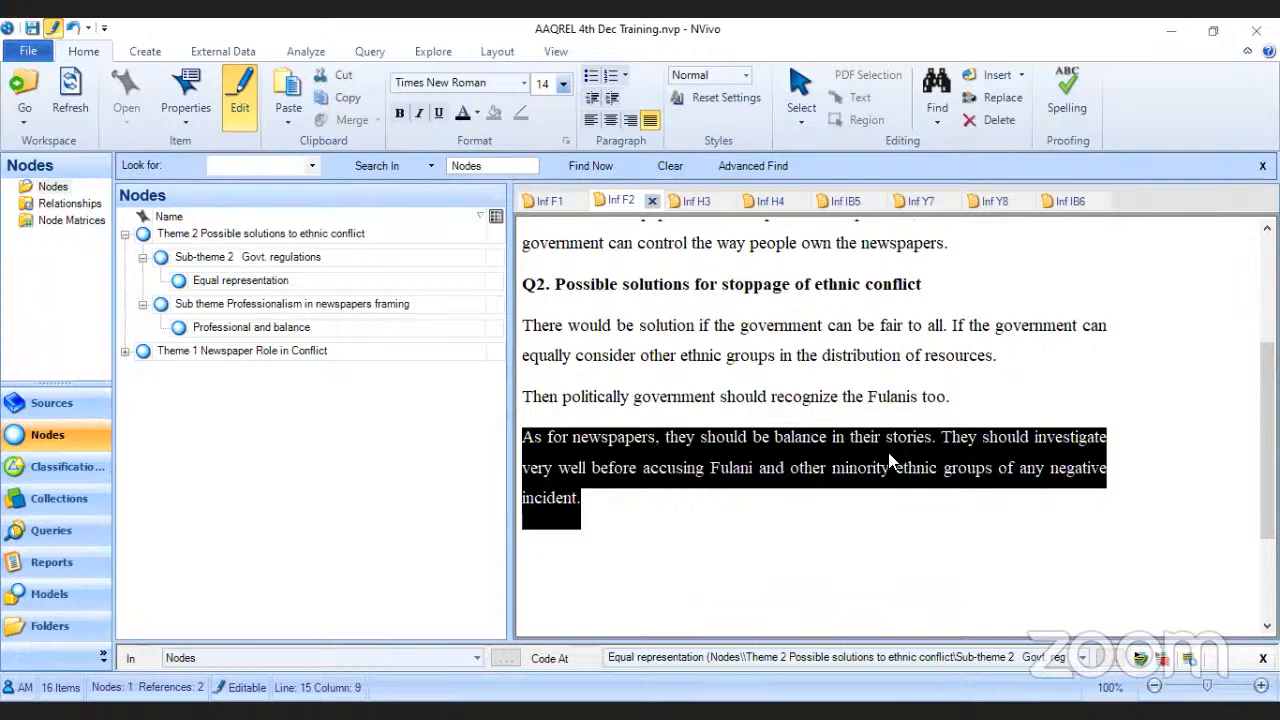
left_click_drag(886, 452, 290, 330)
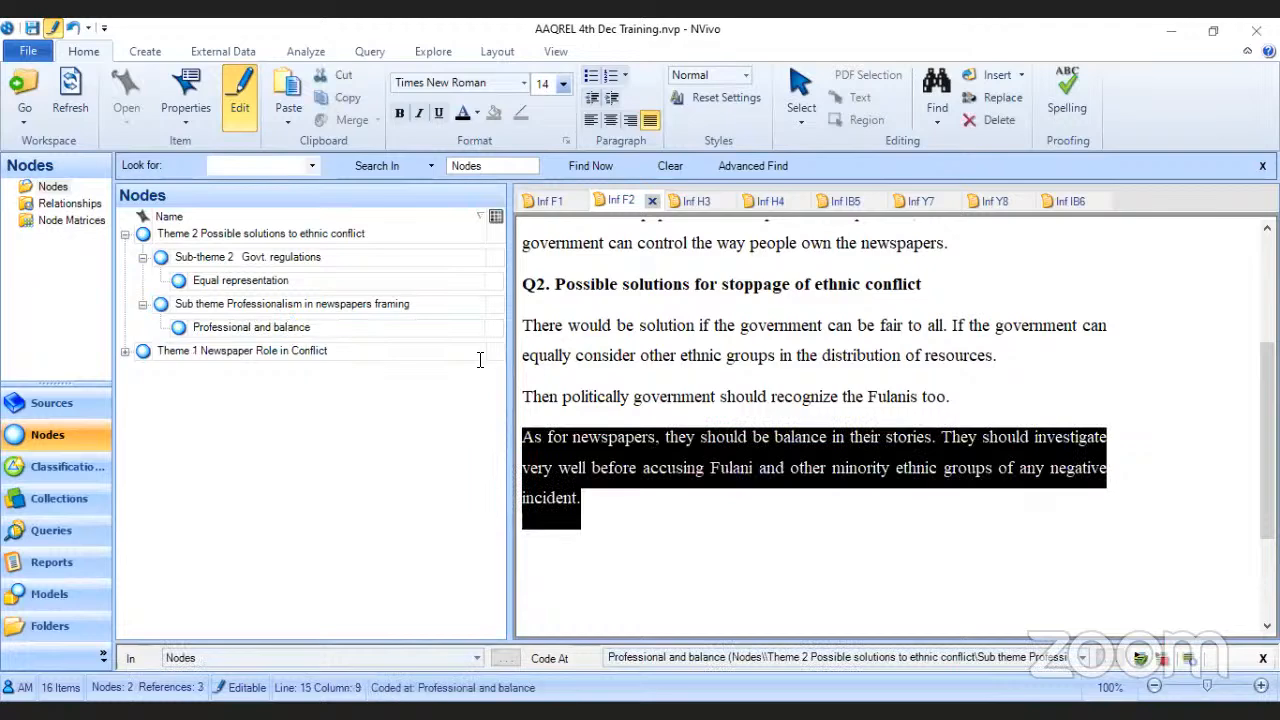
Step: Open the Inf H3 transcript at its Q2 answer on possible solutions for stoppage of ethnic conflict
left_click(696, 200)
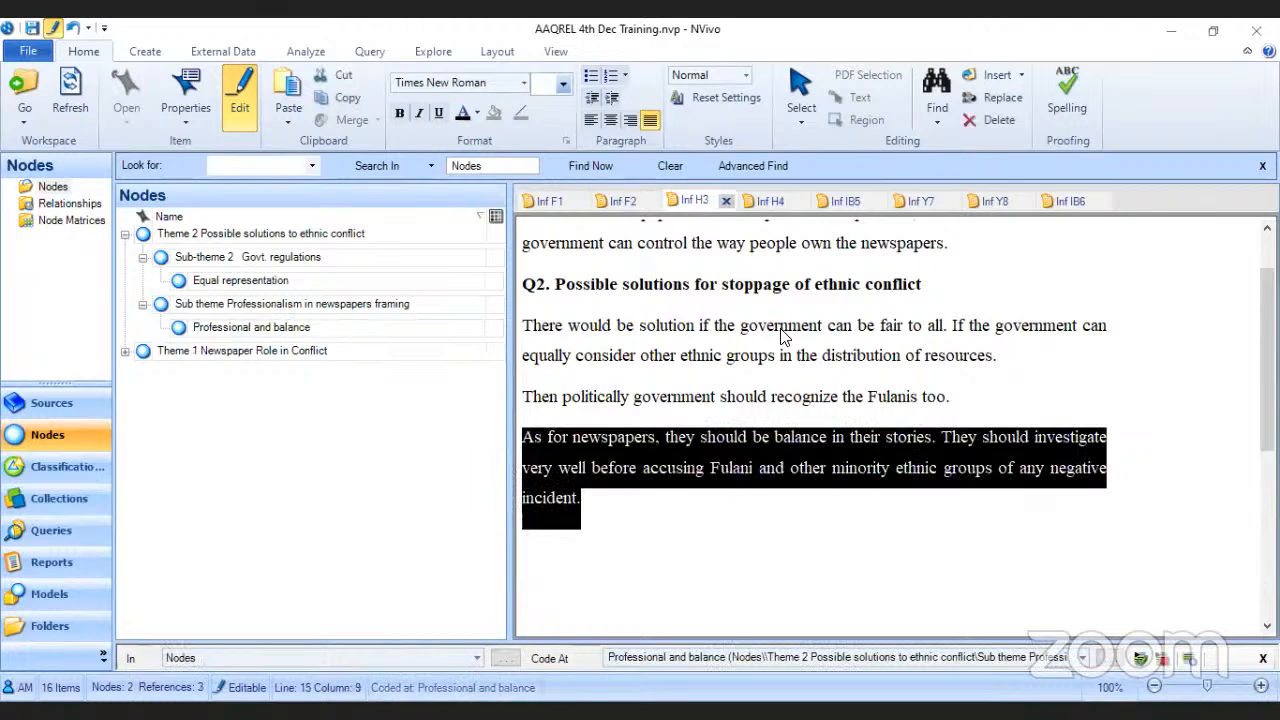
scroll(770, 427, "down", 3)
left_click(617, 388)
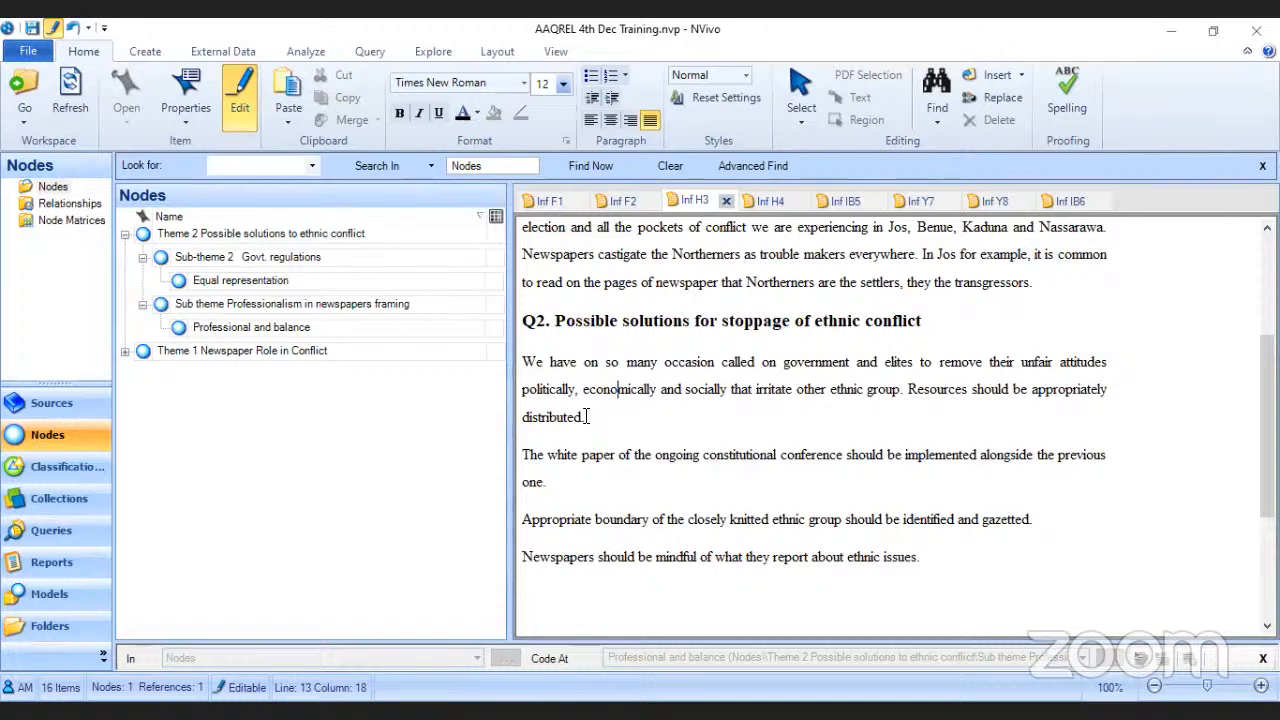
left_click_drag(586, 416, 522, 362)
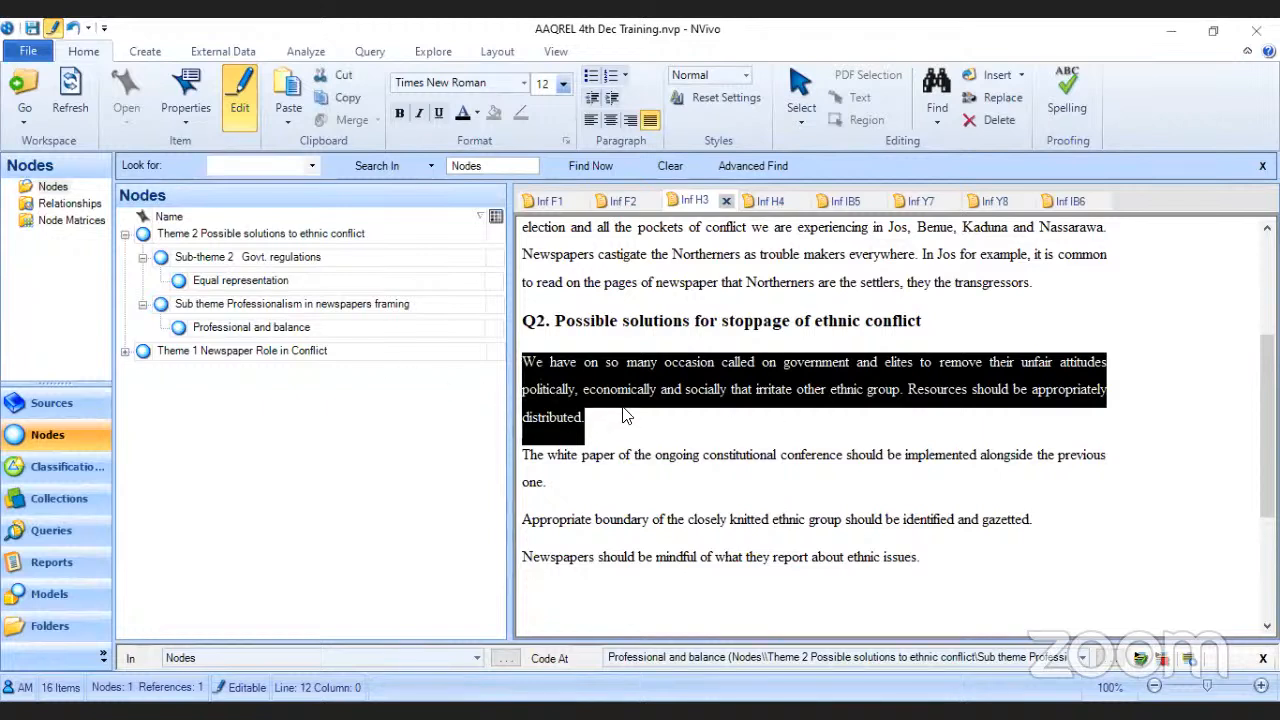
left_click(958, 407)
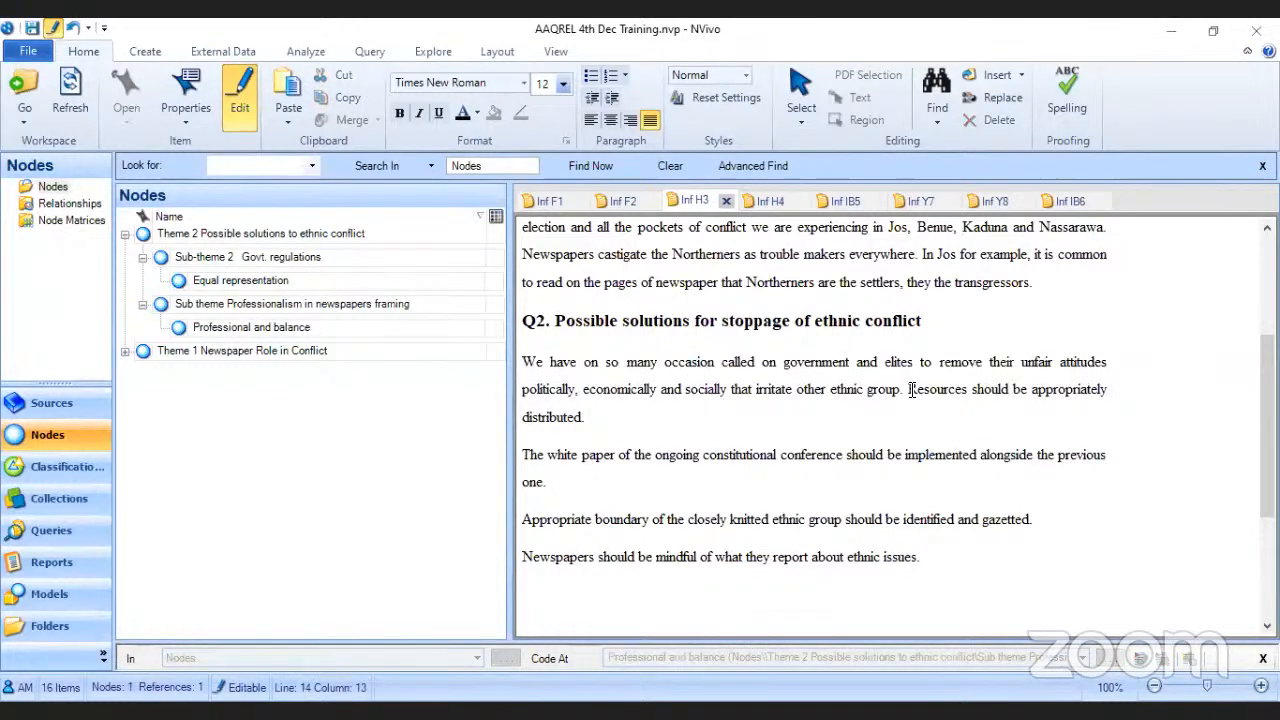
Step: Create a child node named "Resources equally" under Sub-theme 2 Govt. regulations, saving the project when reminded
left_click_drag(908, 389, 966, 389)
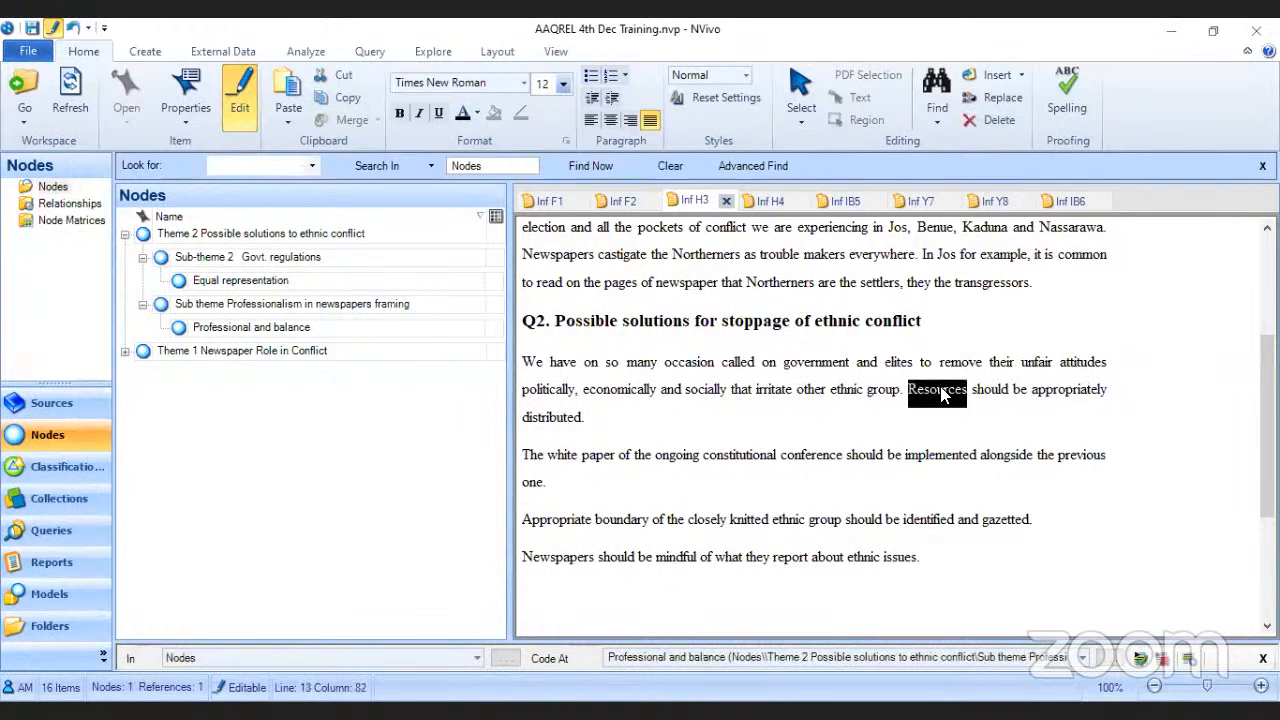
right_click(944, 393)
left_click(986, 174)
left_click(266, 259)
right_click(267, 259)
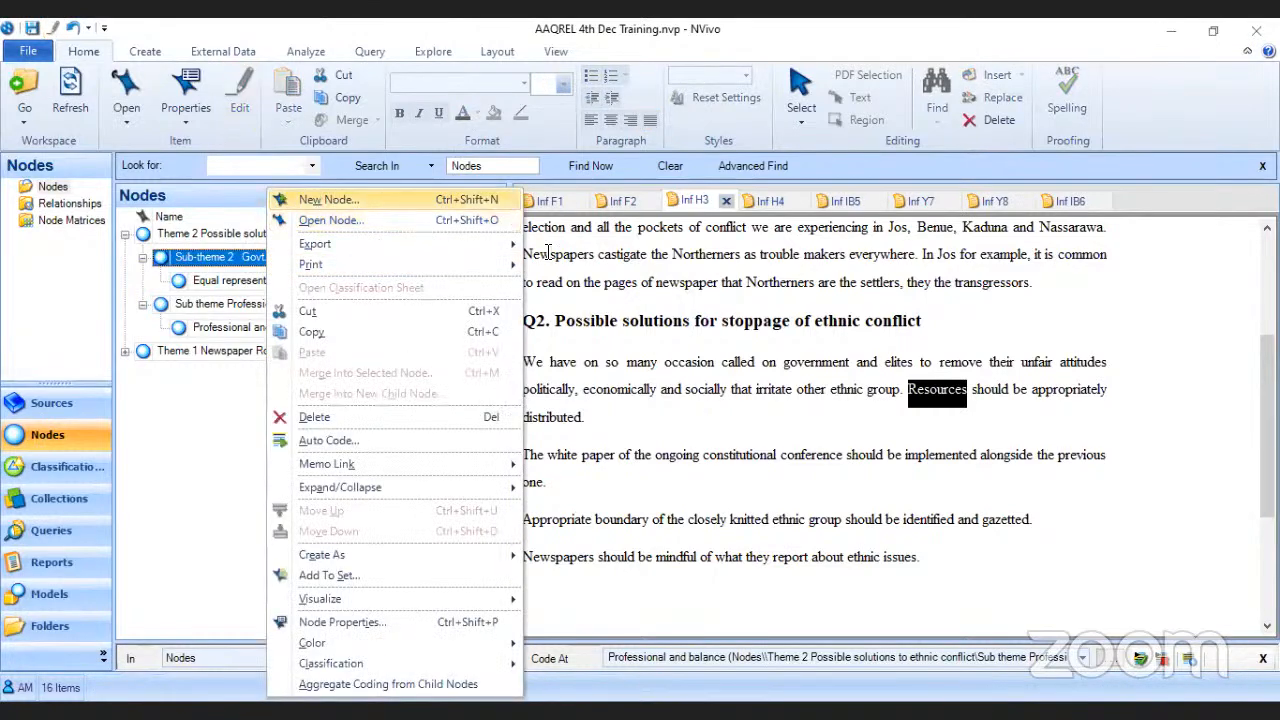
key("Return")
type("Resources")
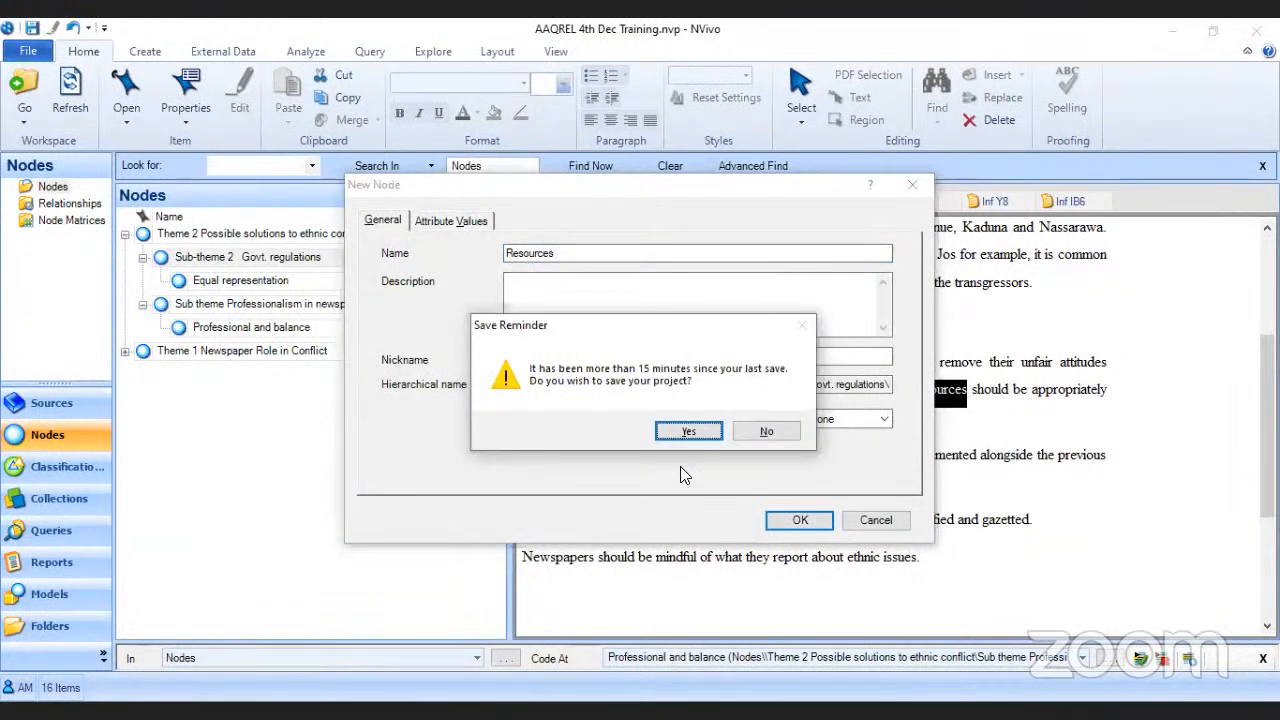
left_click(690, 430)
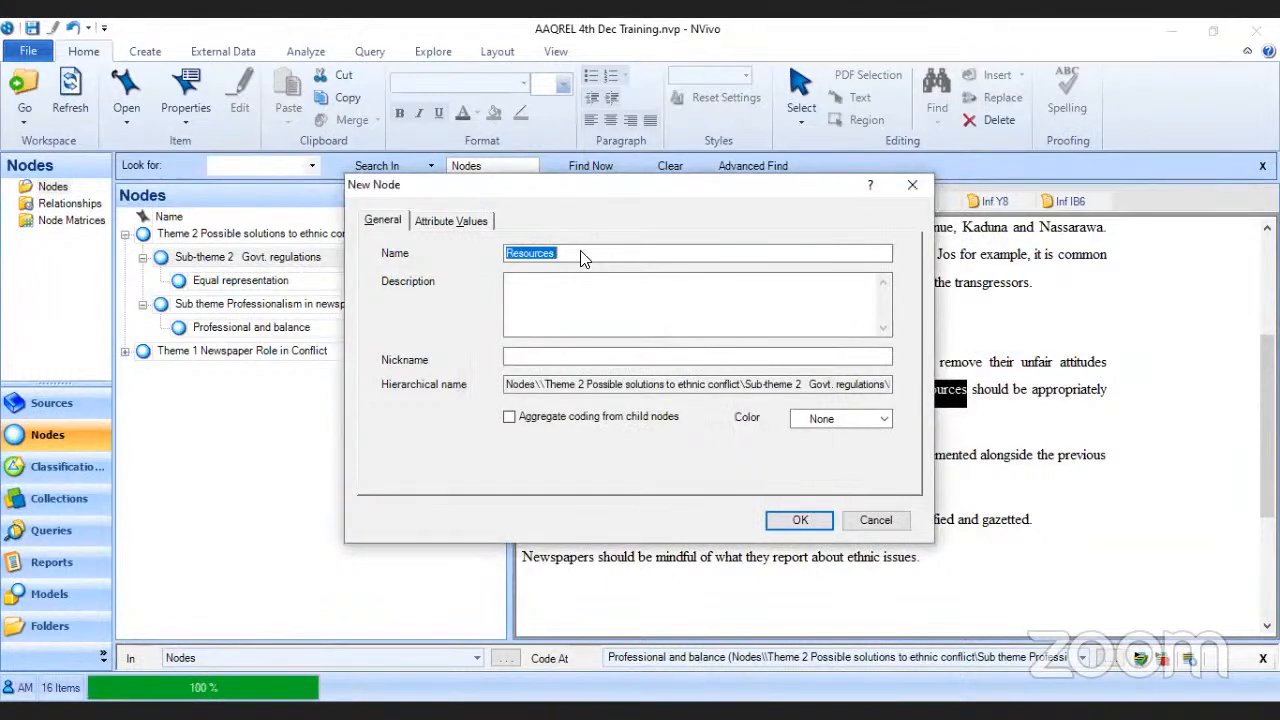
left_click(588, 253)
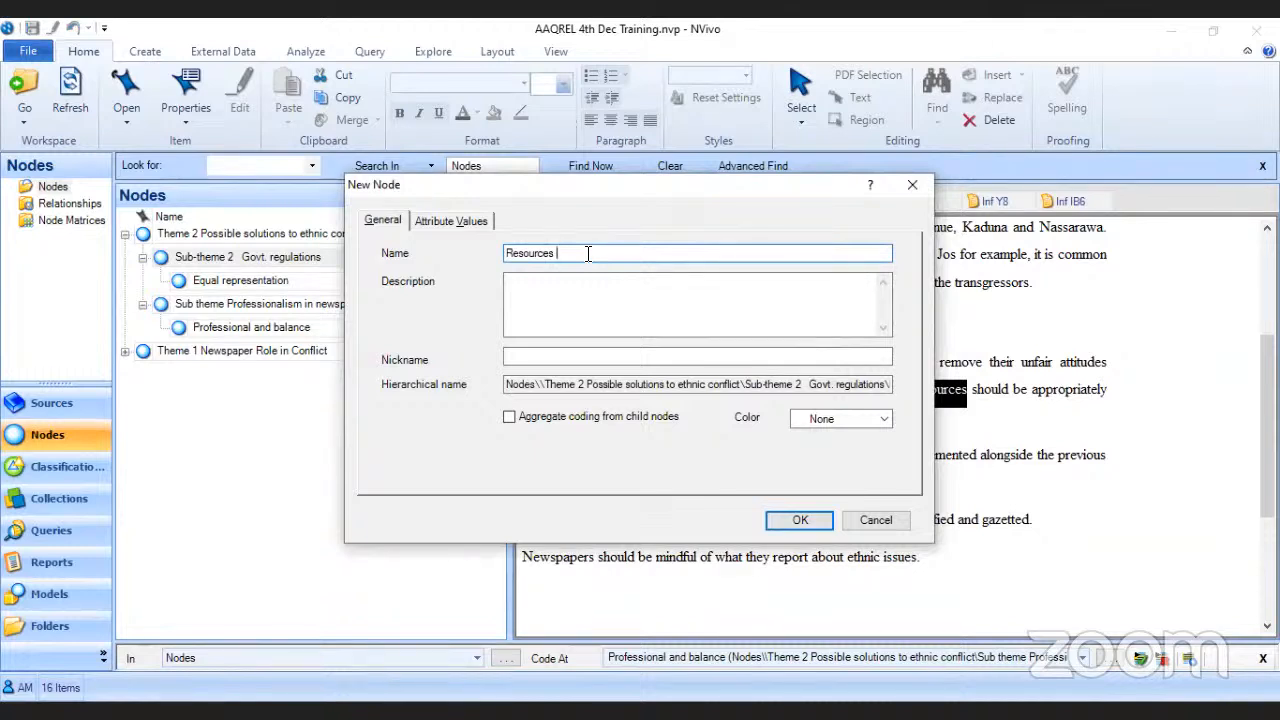
type("EQU")
key("BackSpace")
key("BackSpace")
left_click(797, 520)
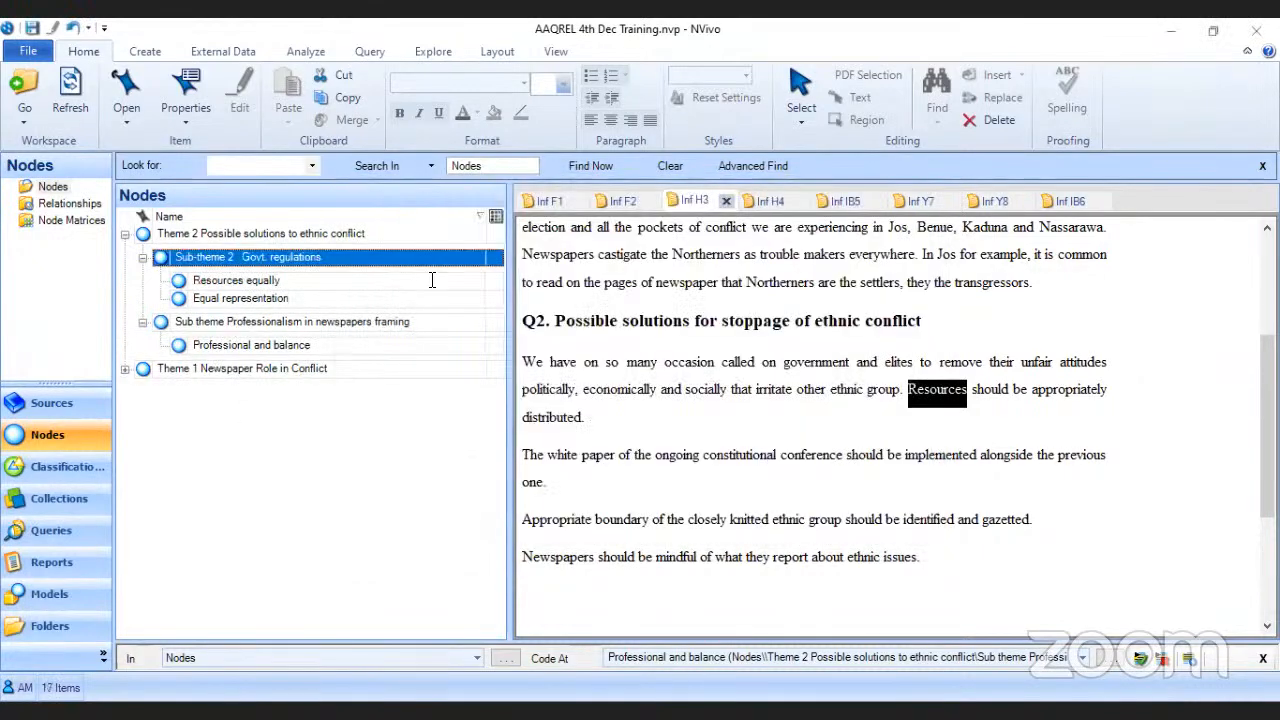
Step: Code the Inf H3 paragraph from "We have on so many occasion" to "distributed." at both Resources equally and Equal representation
left_click(792, 416)
left_click_drag(588, 417, 524, 370)
left_click_drag(864, 388, 260, 290)
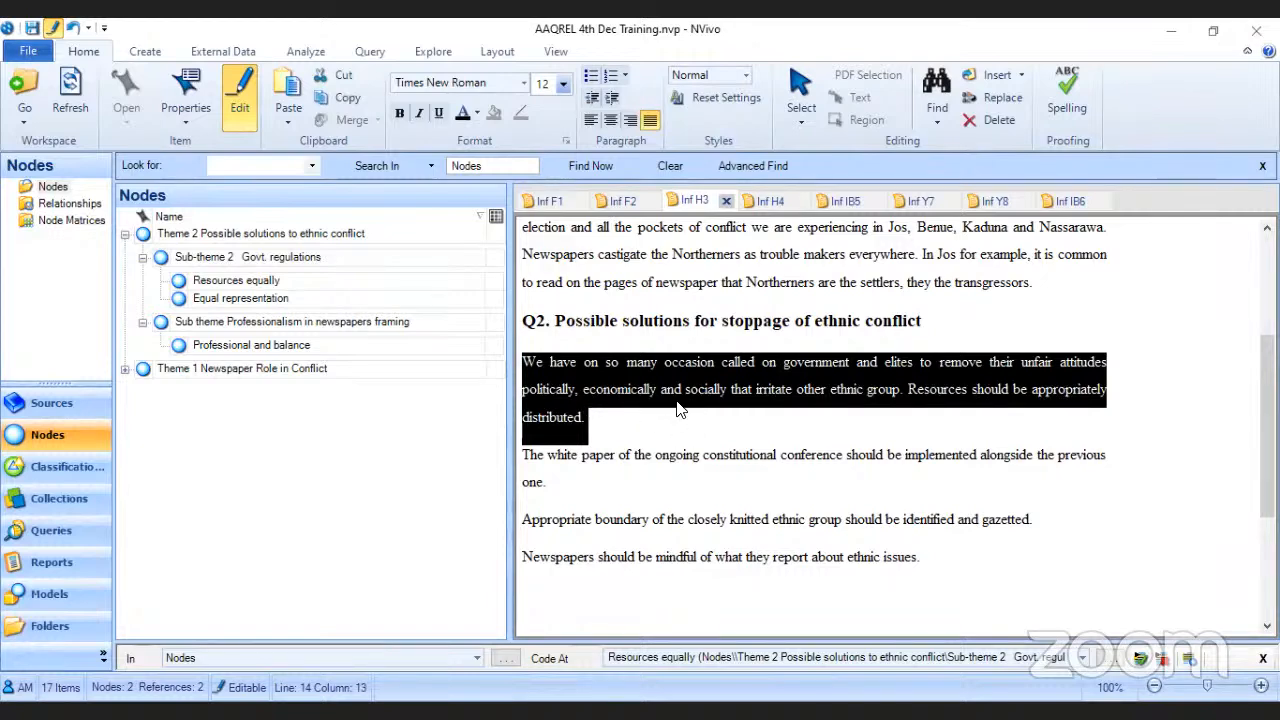
left_click_drag(836, 388, 275, 305)
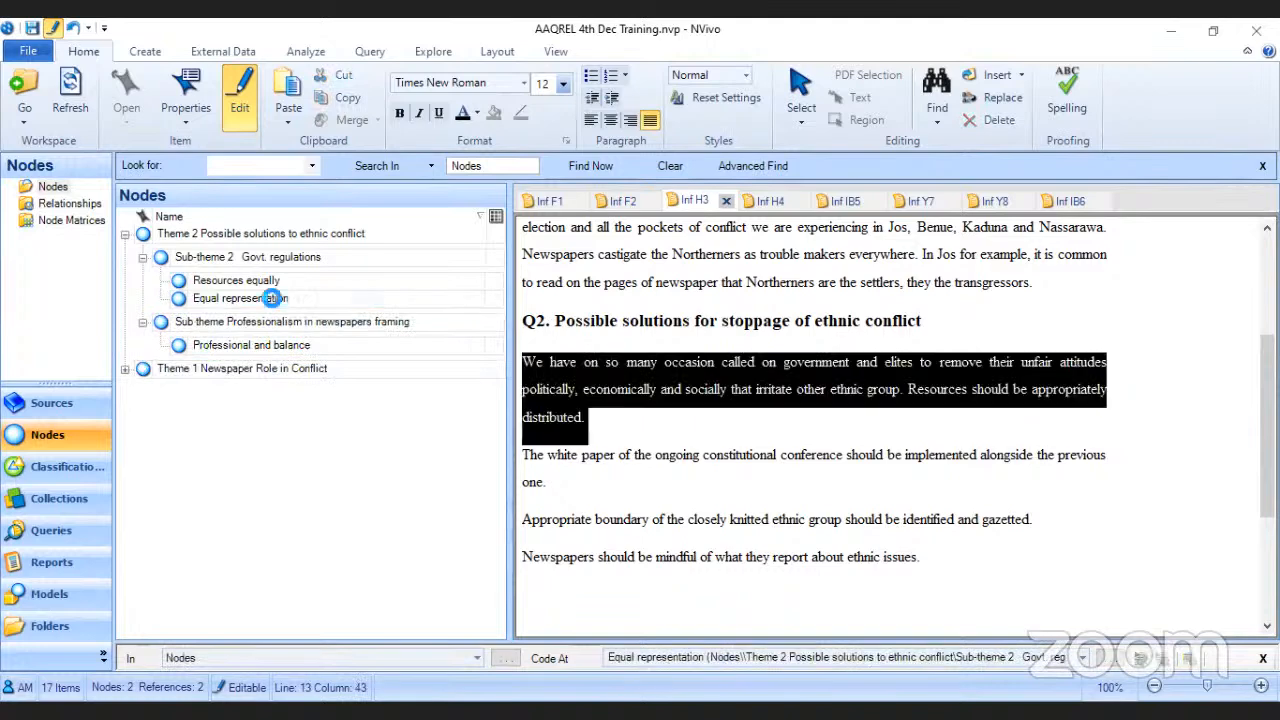
left_click(652, 392)
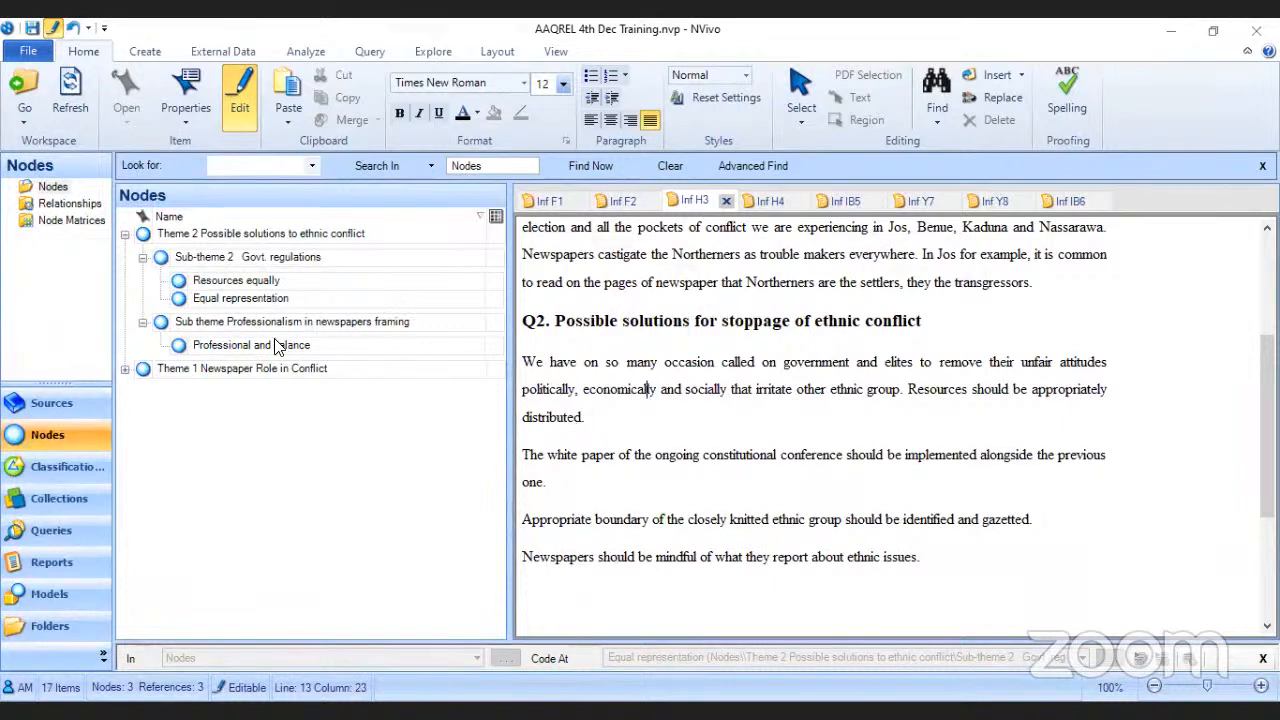
left_click(250, 287)
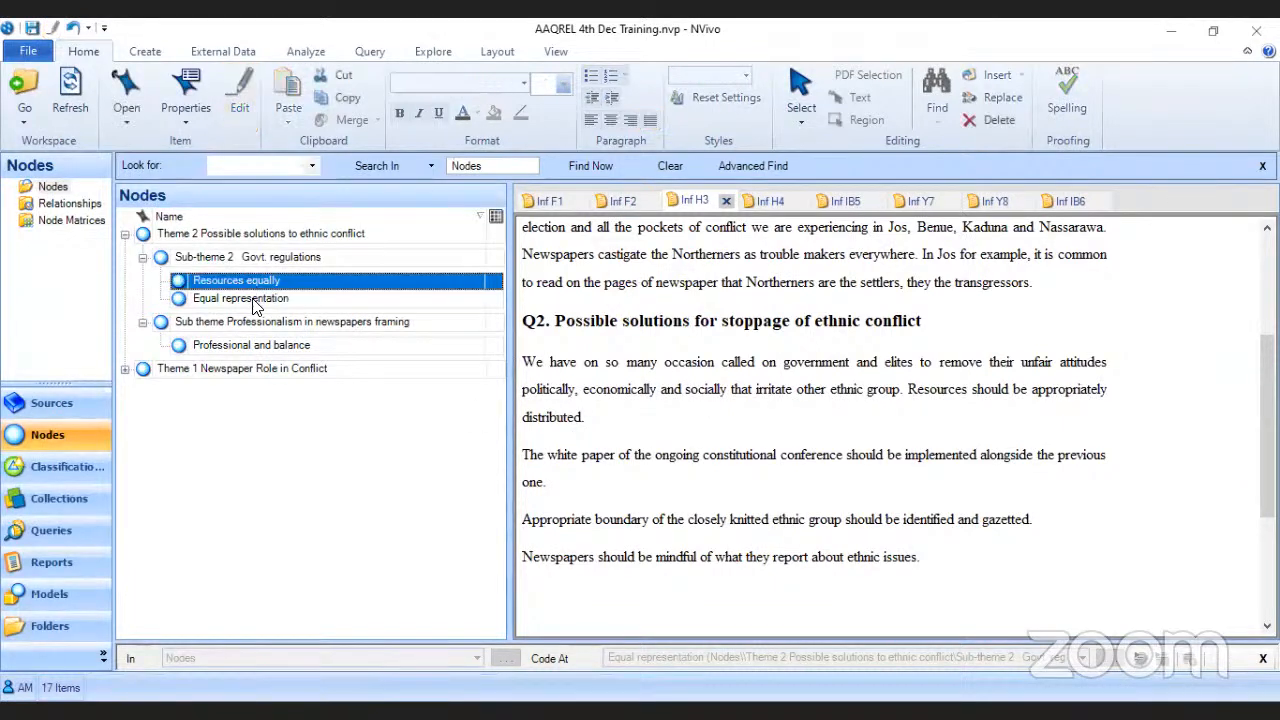
left_click(253, 300)
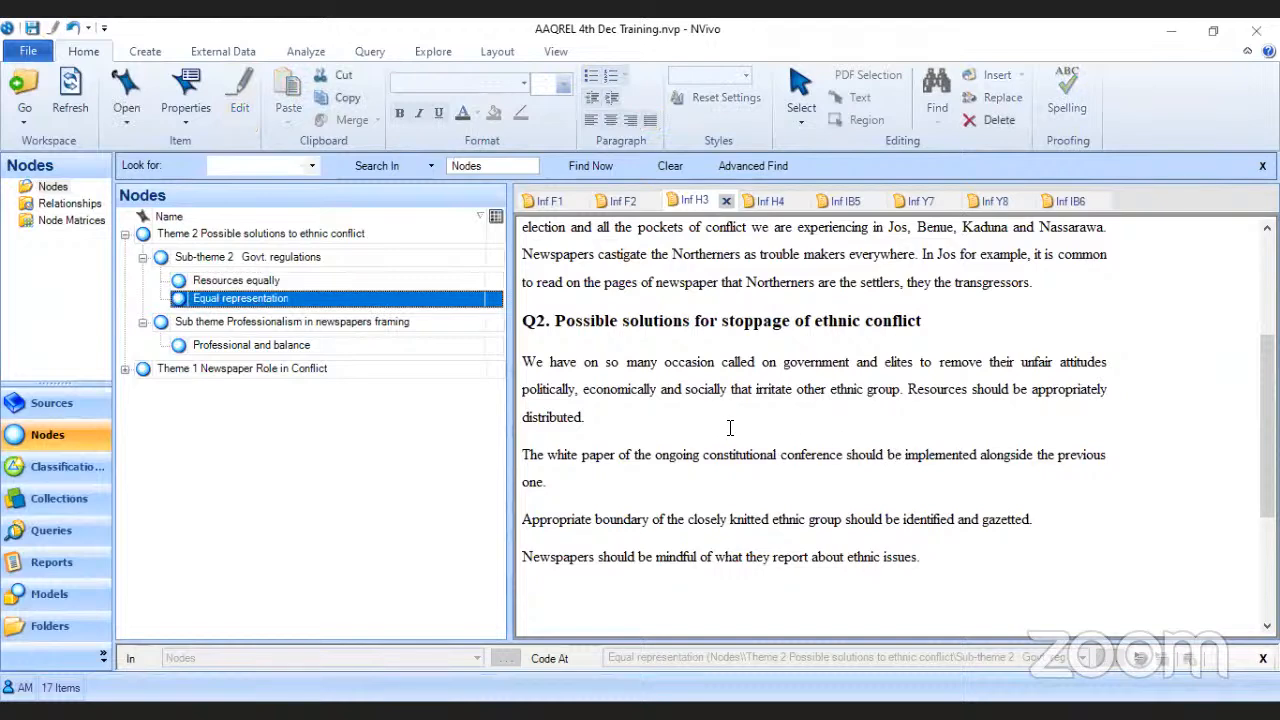
scroll(728, 423, "down", 1)
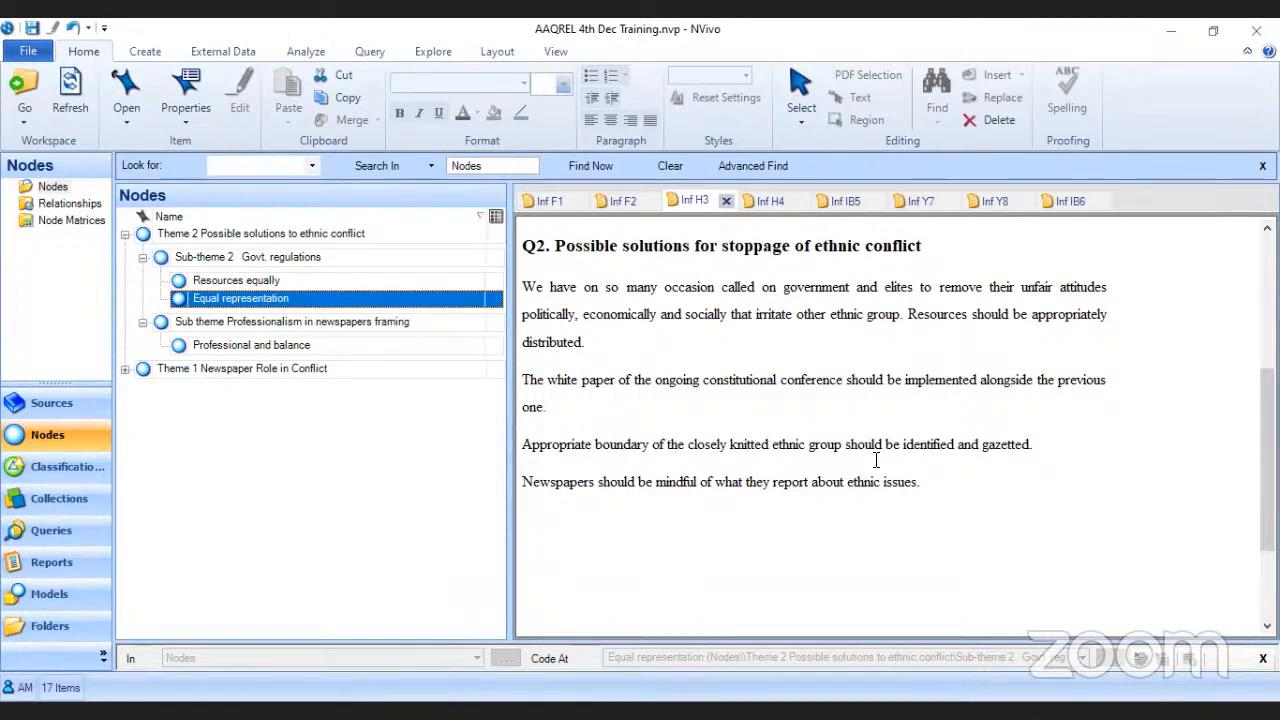
triple_click(540, 403)
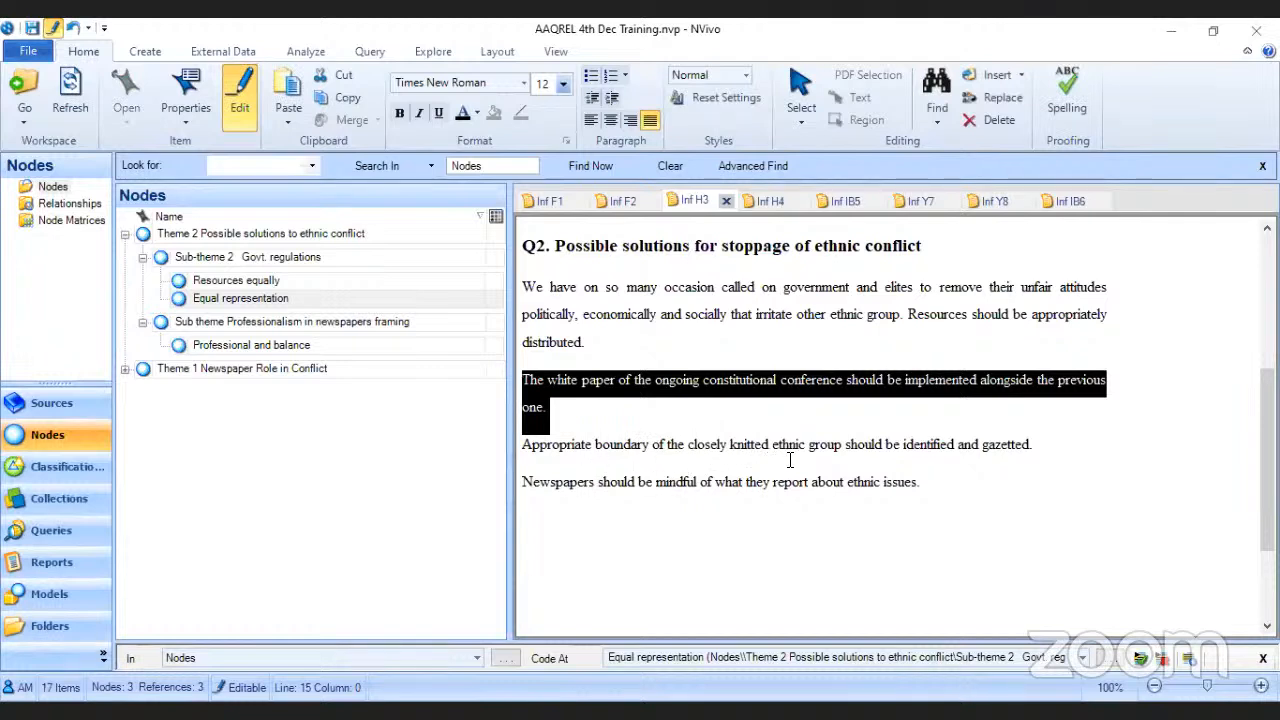
left_click(884, 446)
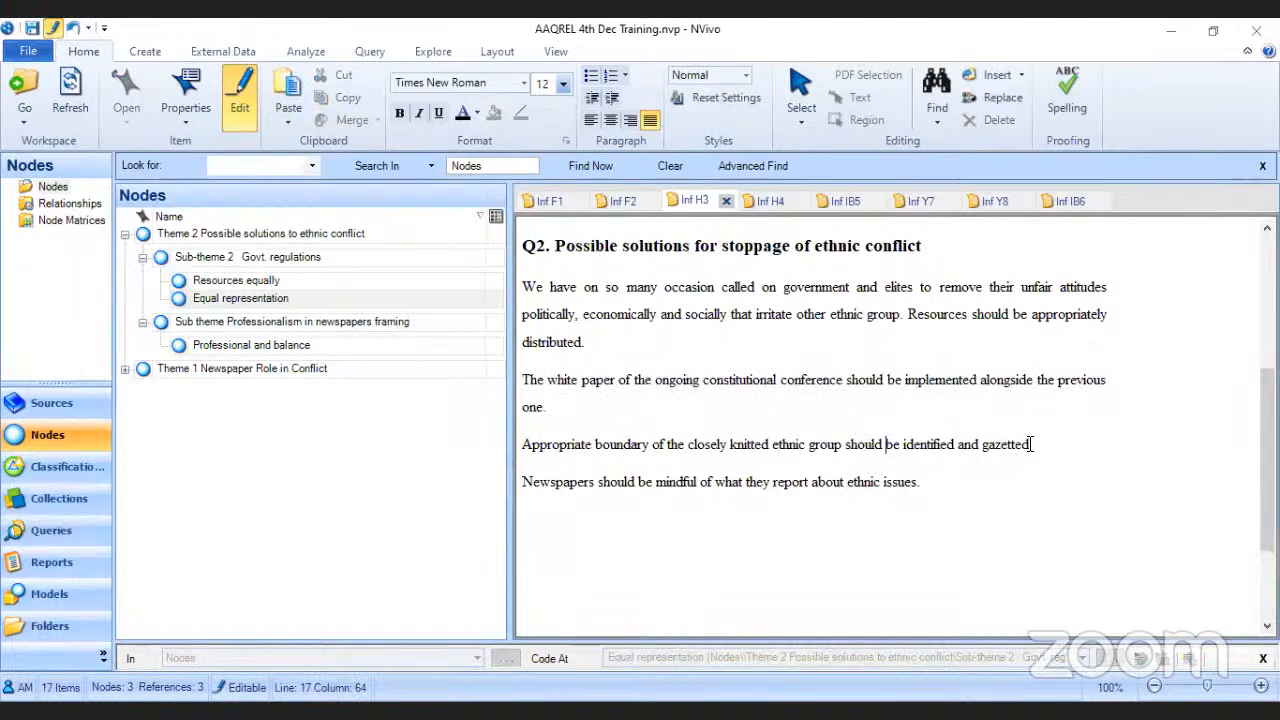
Step: Create a child node named "Land gazetted" under Sub-theme 2 Govt. regulations, copying the word "gazetted" from the Inf H3 transcript
left_click(1022, 444)
left_click_drag(1022, 444, 983, 449)
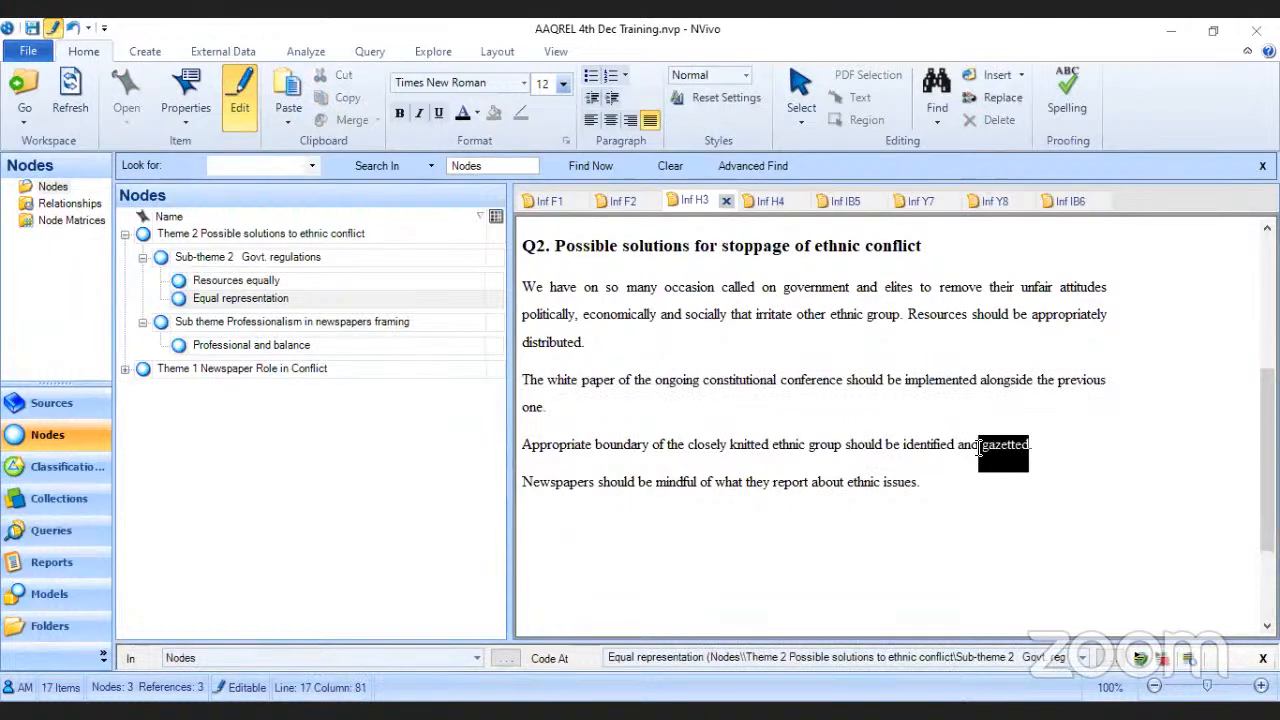
right_click(1005, 451)
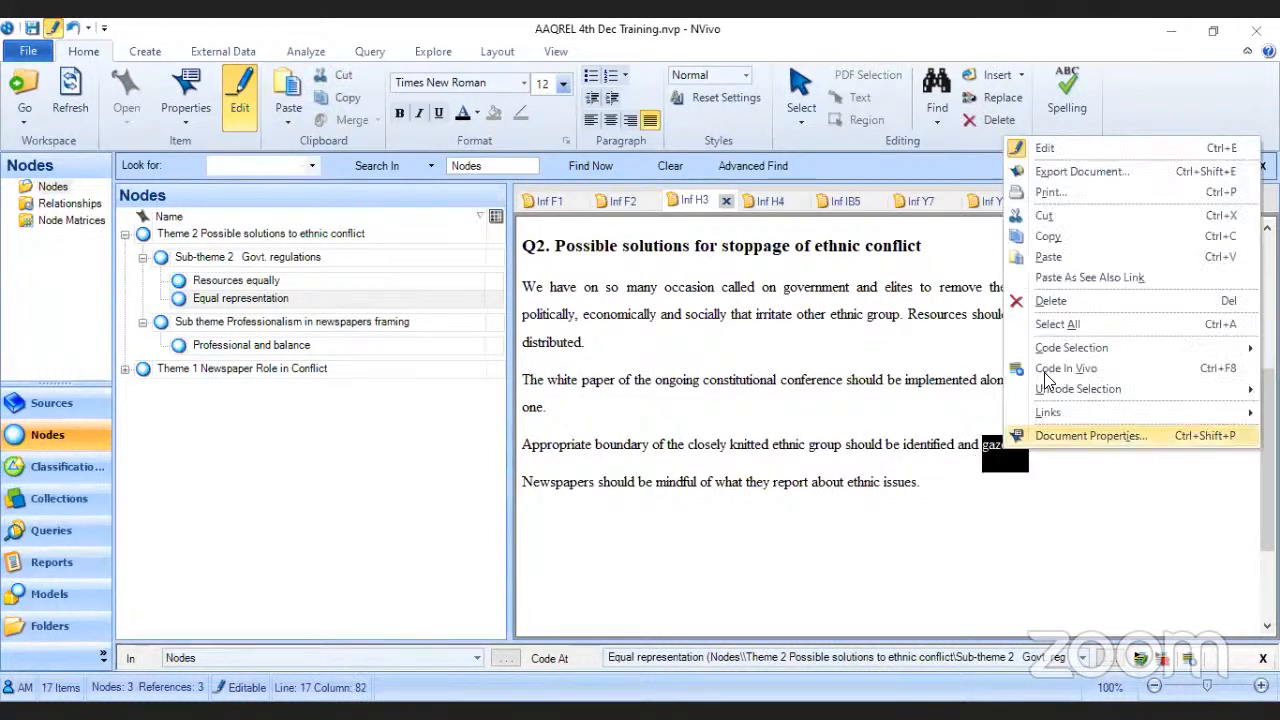
left_click(1054, 236)
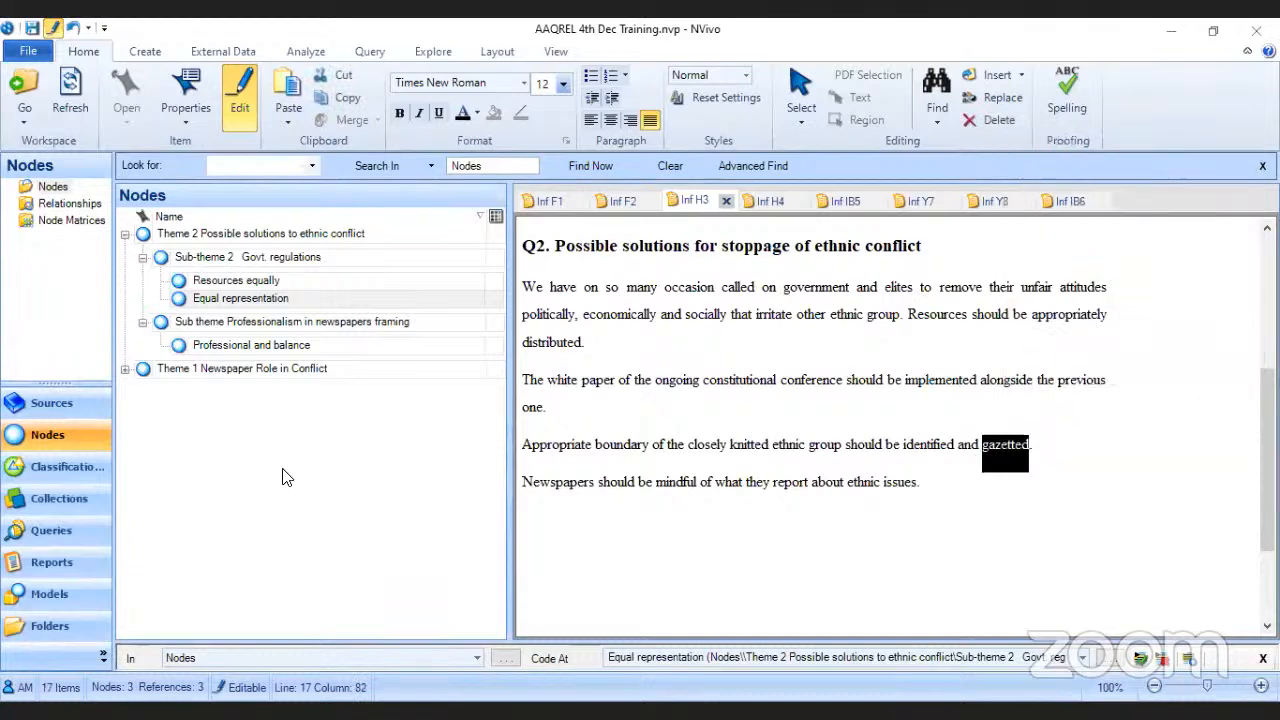
right_click(287, 257)
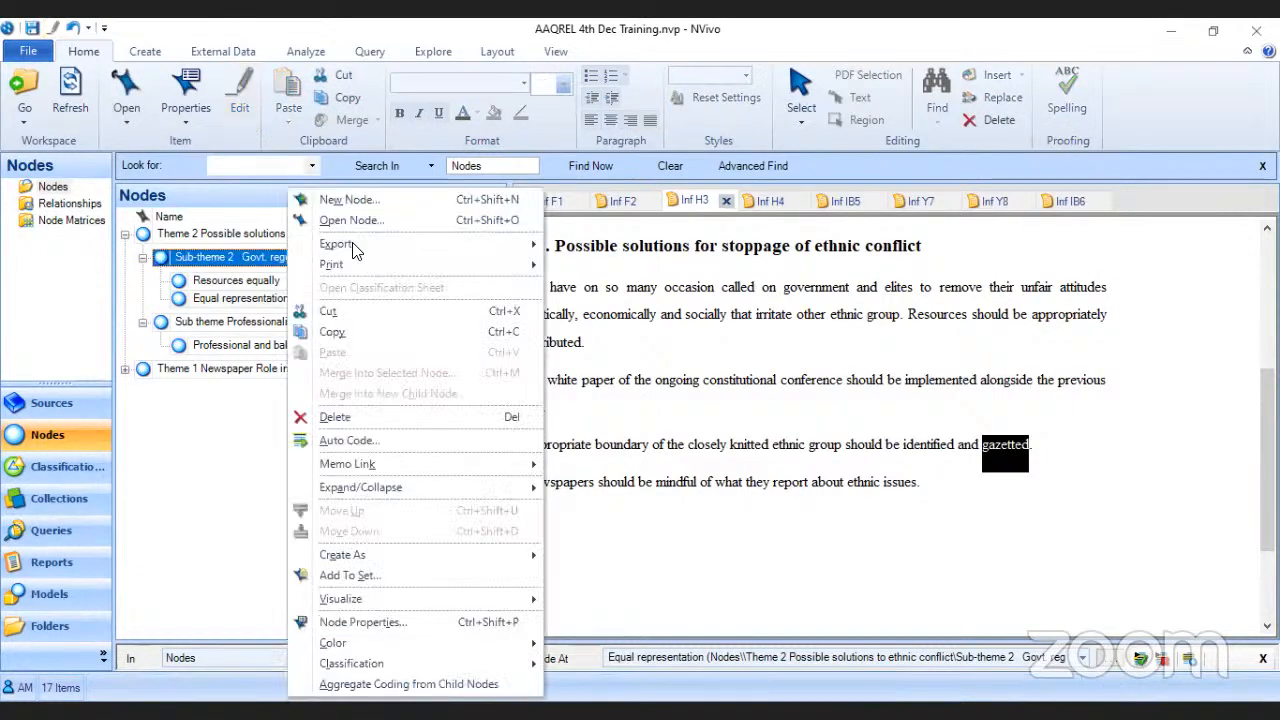
left_click(350, 200)
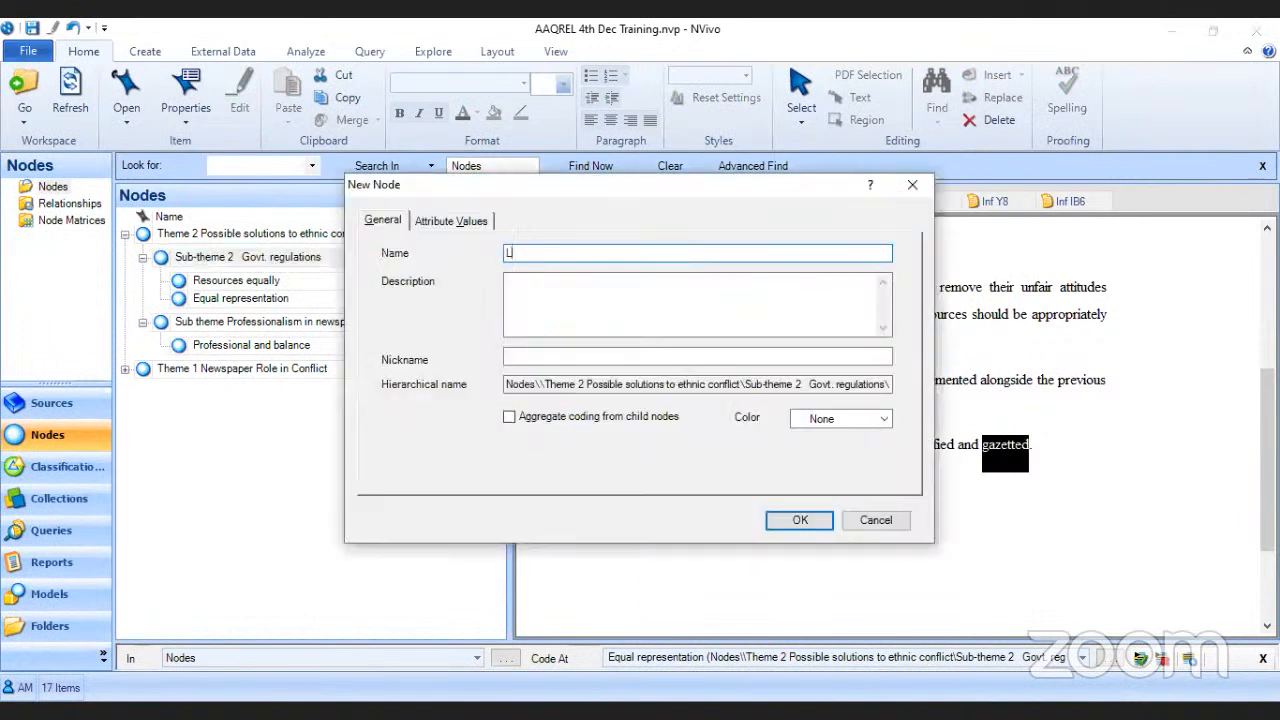
type("Land")
key("ctrl+v")
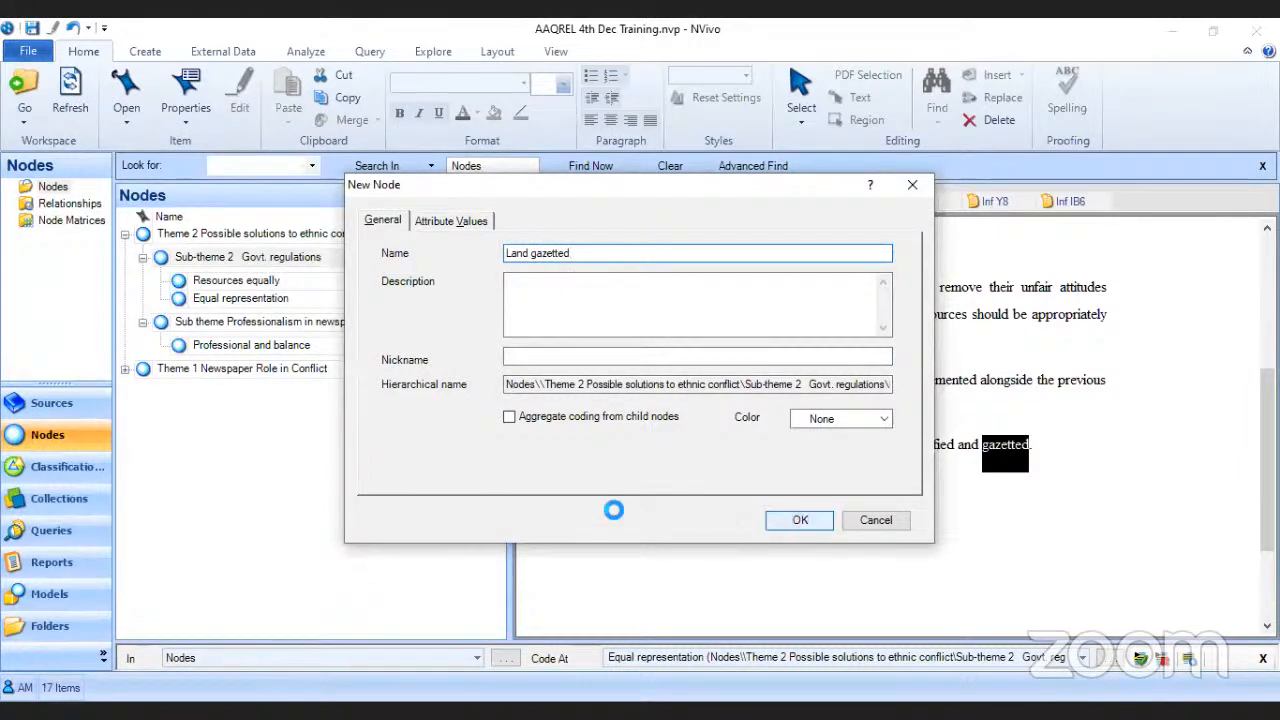
key("Return")
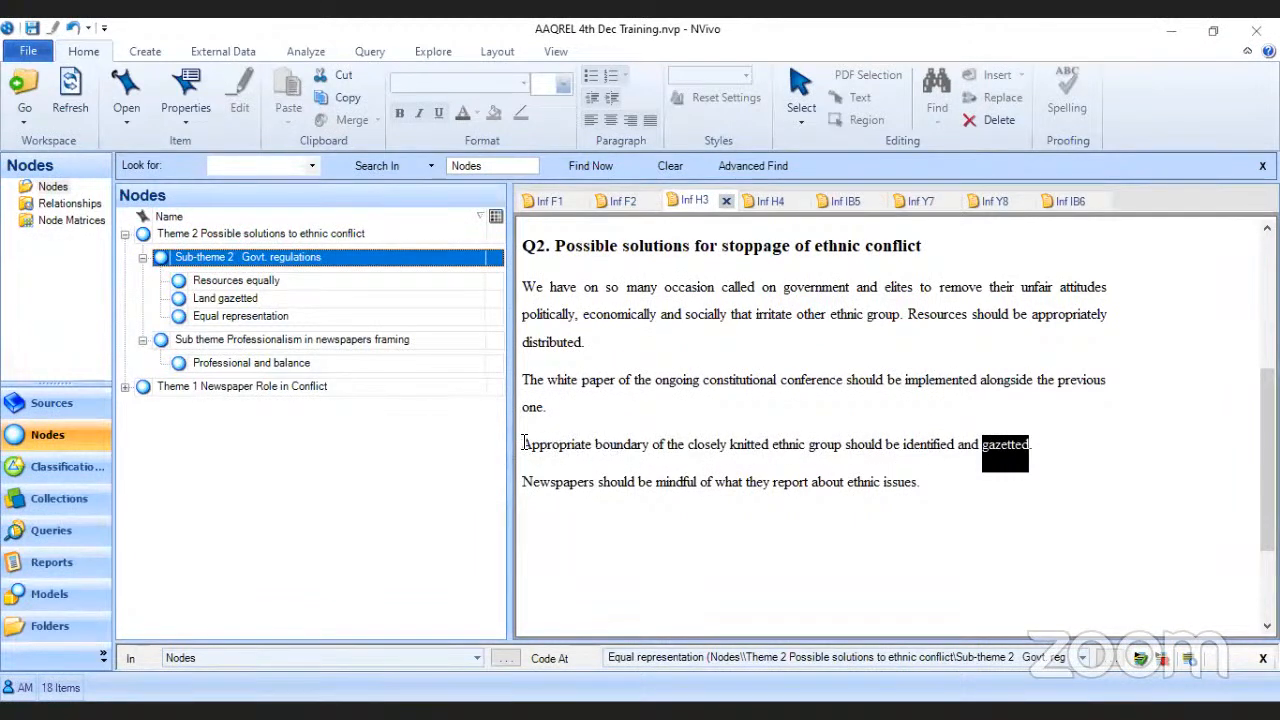
Step: In Inf H3, code the "Appropriate boundary" sentence at Land gazetted and the "Newspapers should be mindful" sentence at Professional and balance
left_click_drag(537, 444, 1020, 437)
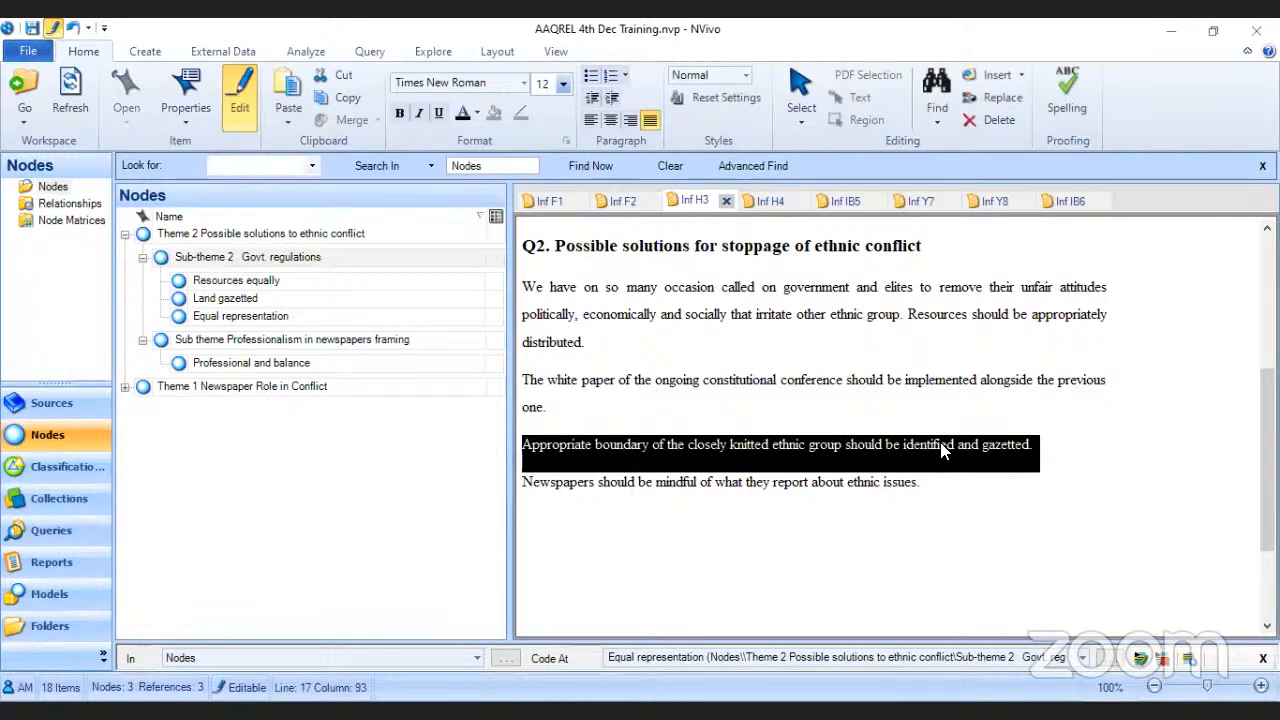
left_click_drag(940, 442, 250, 311)
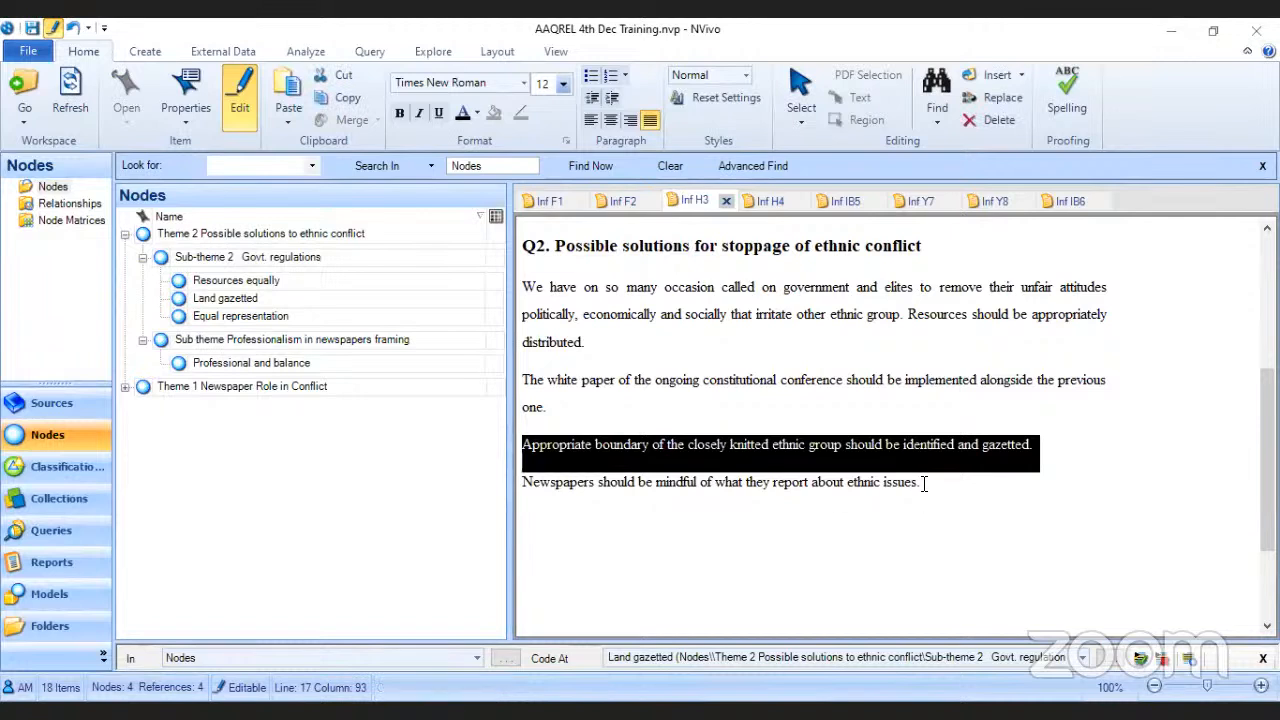
left_click_drag(924, 484, 520, 490)
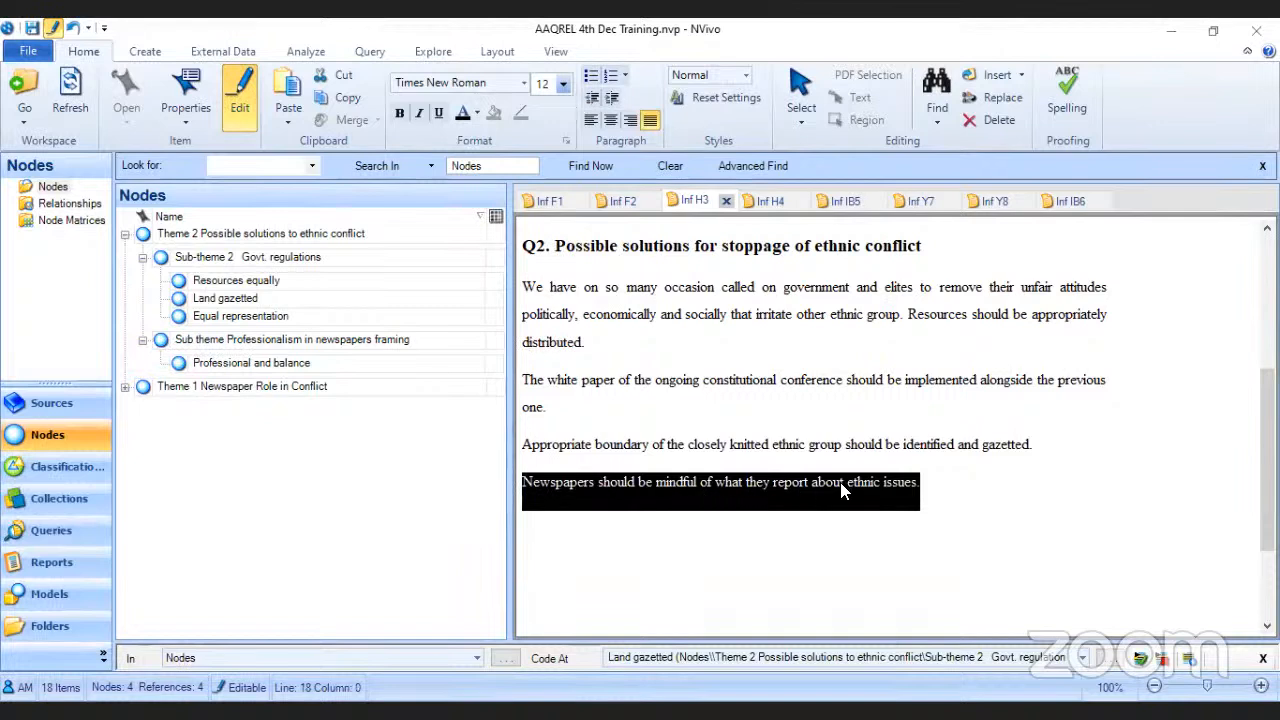
left_click_drag(840, 482, 285, 377)
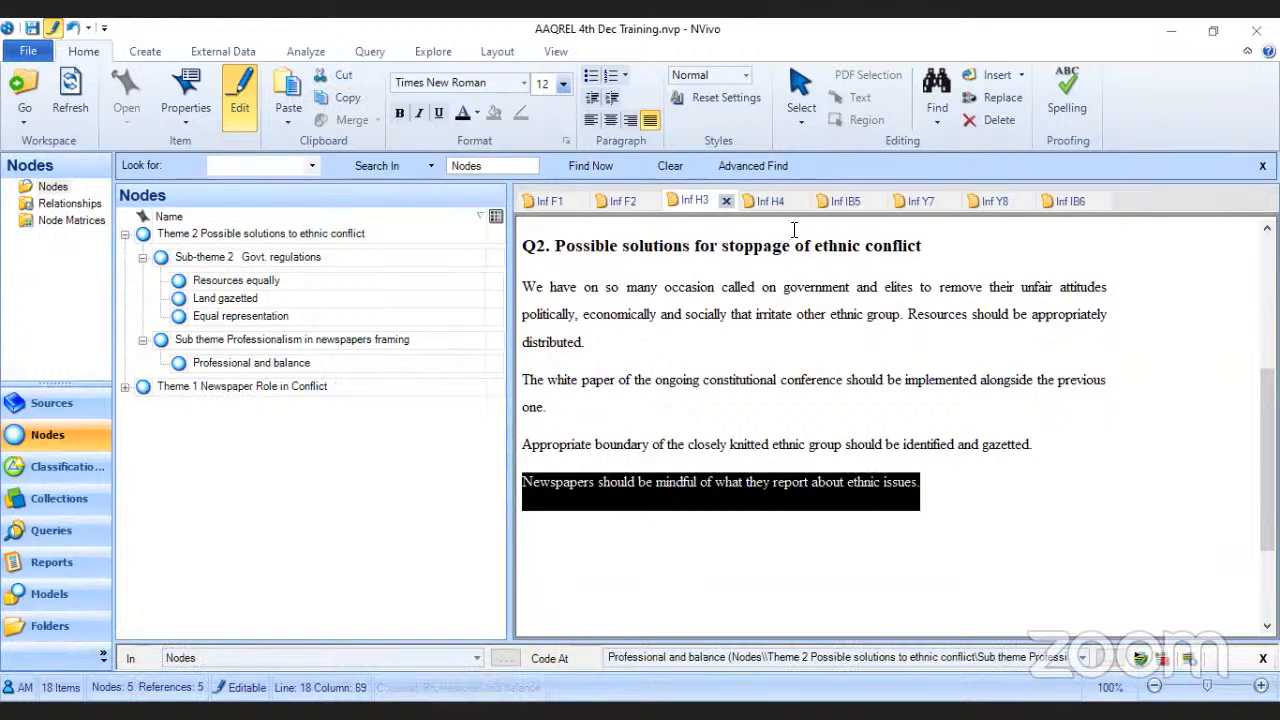
Step: Open the Inf IB5 transcript at its Q2 answer and create a child node named "Ethnic leaders control" under Sub-theme 2 Govt. regulations
left_click(840, 201)
scroll(806, 386, "down", 2)
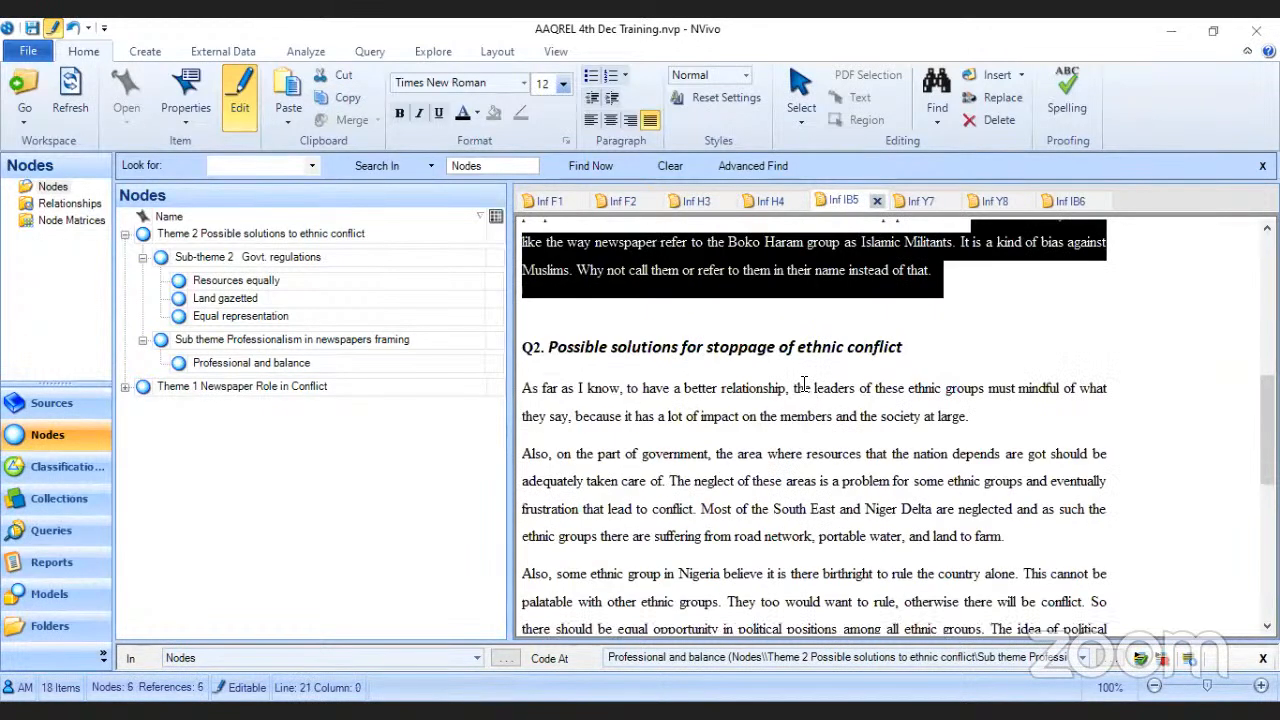
scroll(806, 386, "down", 1)
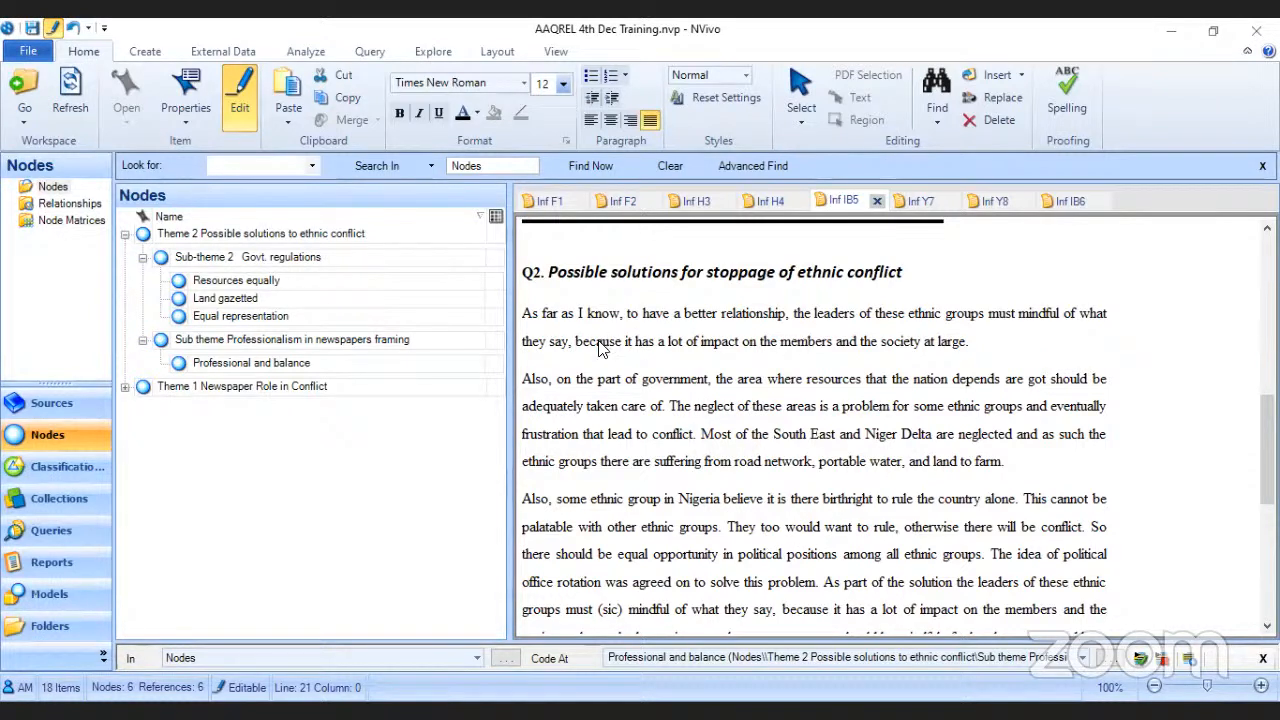
left_click(295, 256)
right_click(297, 258)
left_click(376, 194)
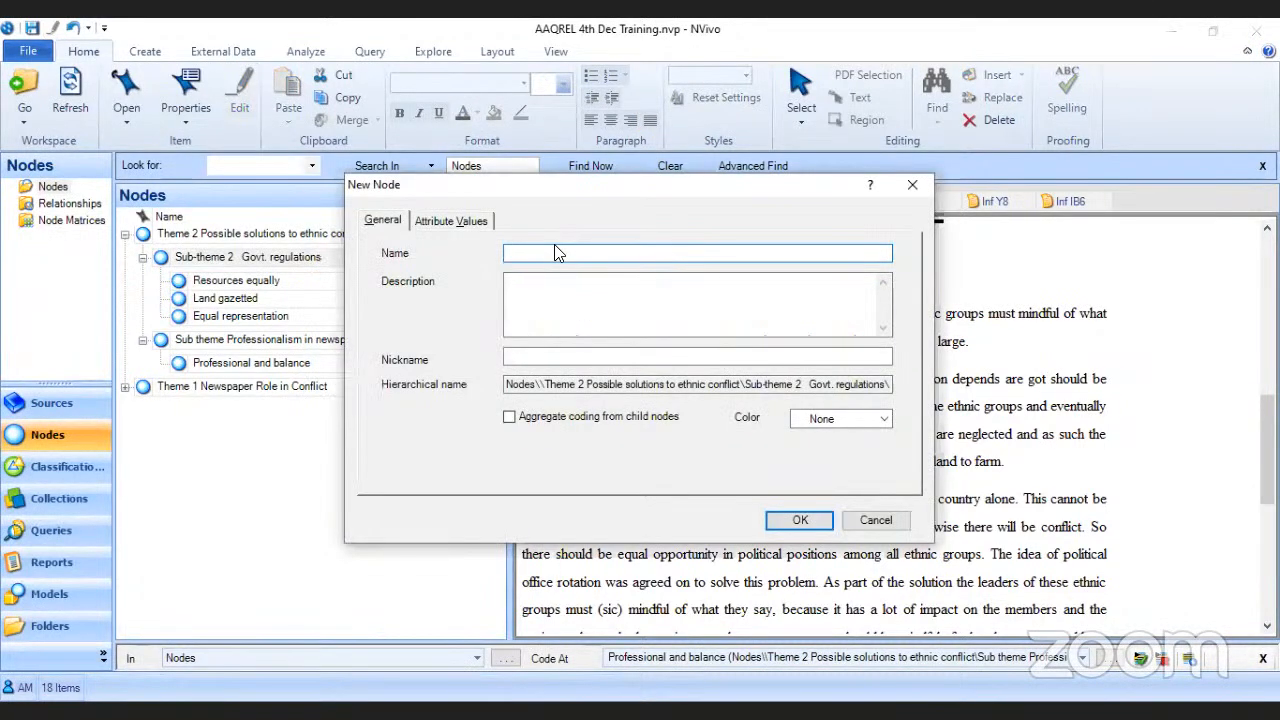
type("Ethnic leaders")
type("trol")
left_click(797, 518)
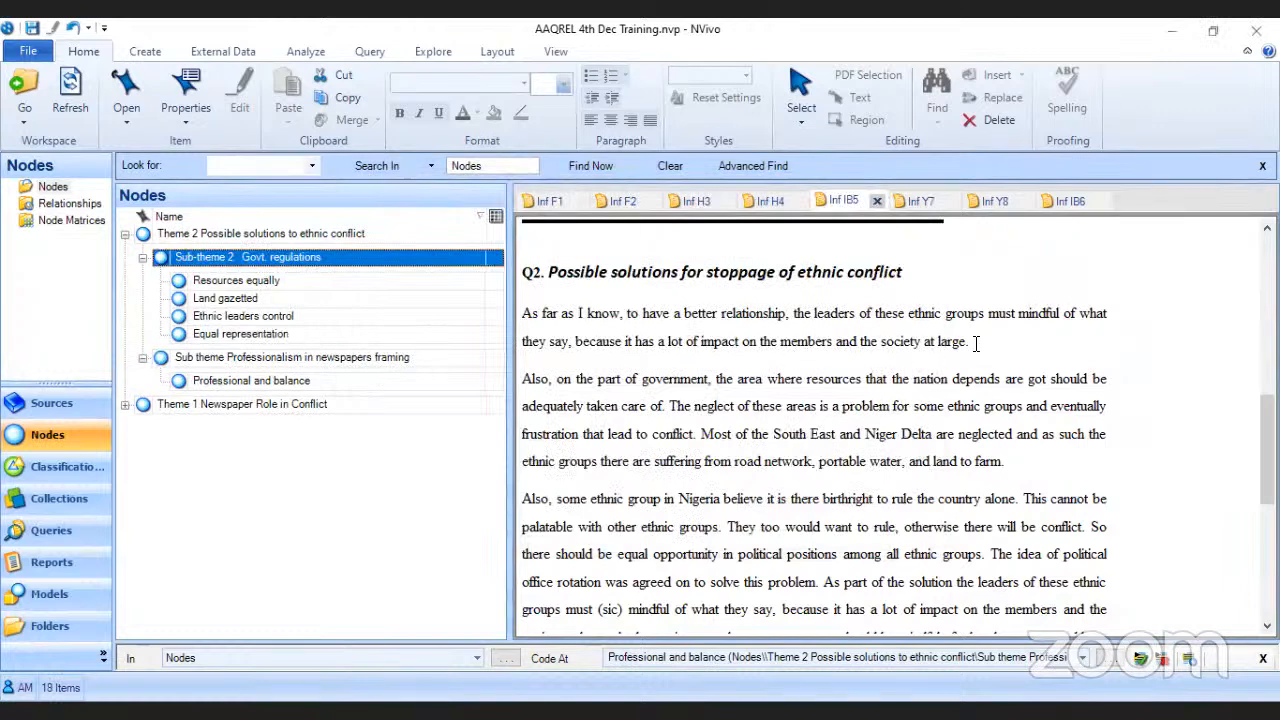
Step: Code the Inf IB5 paragraph starting "As far as I know" at Ethnic leaders control and "Also, on the part of government" at Resources equally
triple_click(537, 322)
left_click_drag(698, 340, 273, 322)
scroll(763, 322, "down", 1)
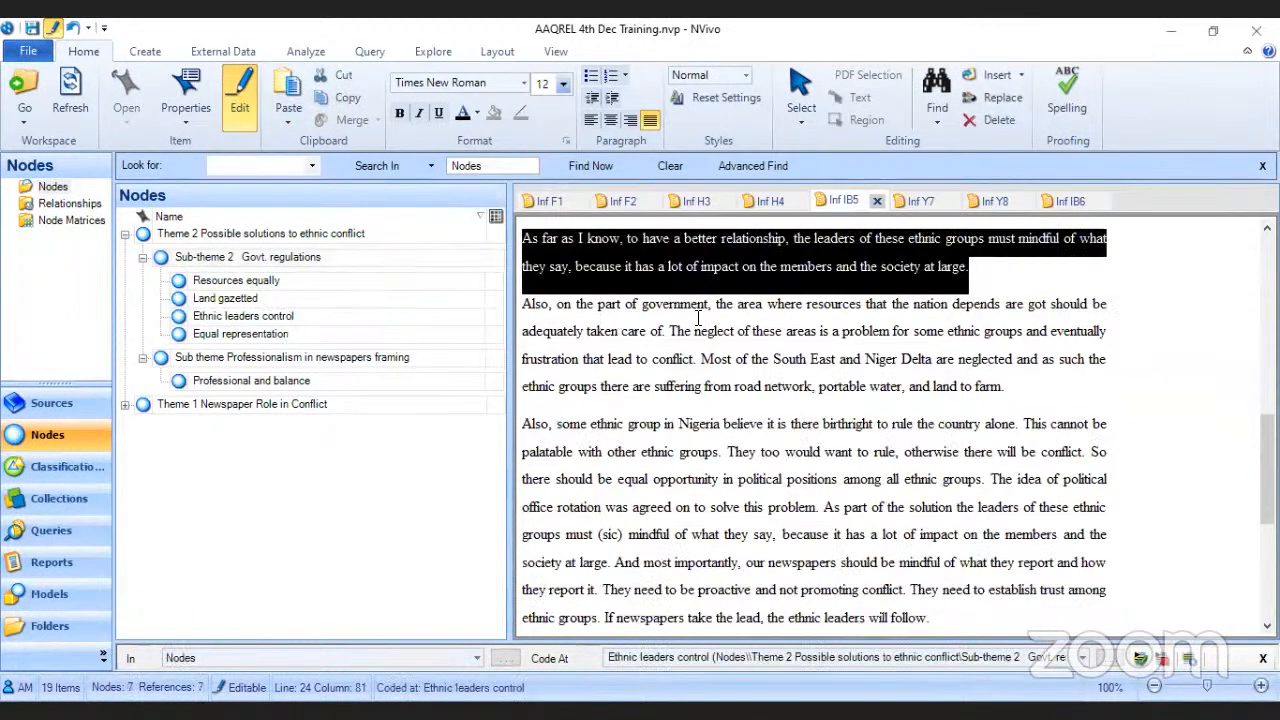
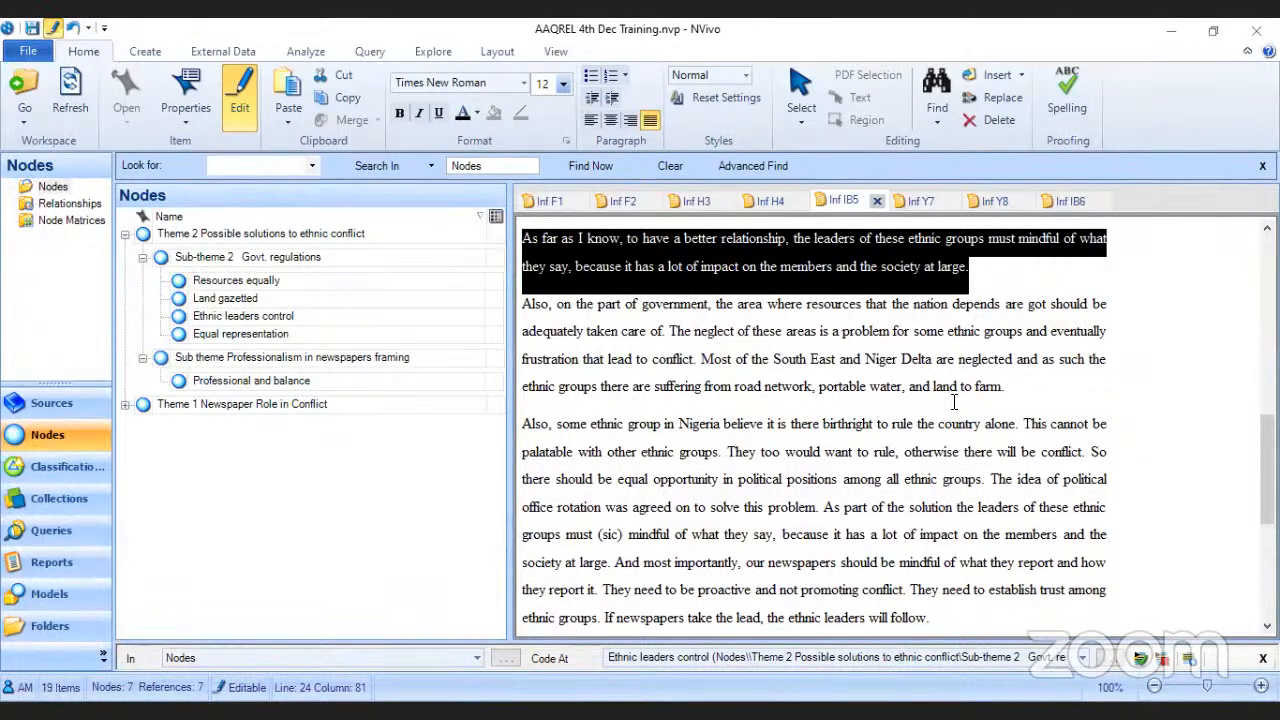
left_click_drag(1008, 388, 525, 305)
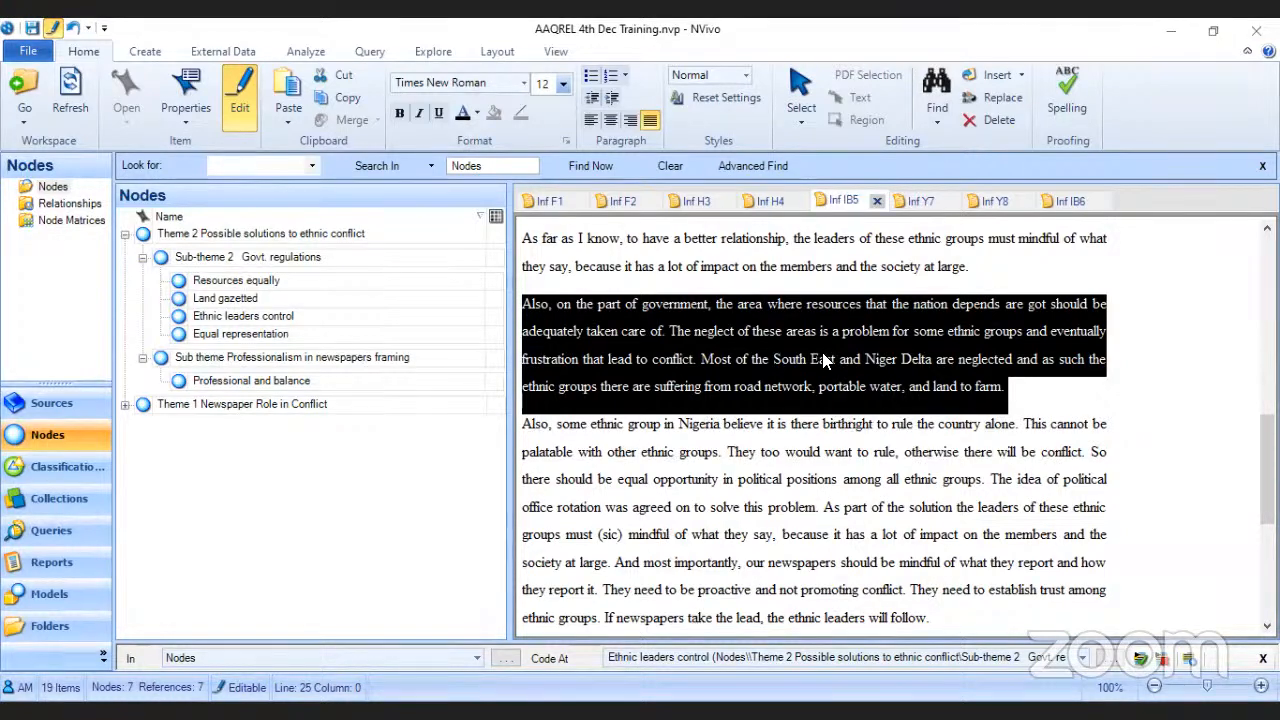
left_click_drag(866, 352, 270, 283)
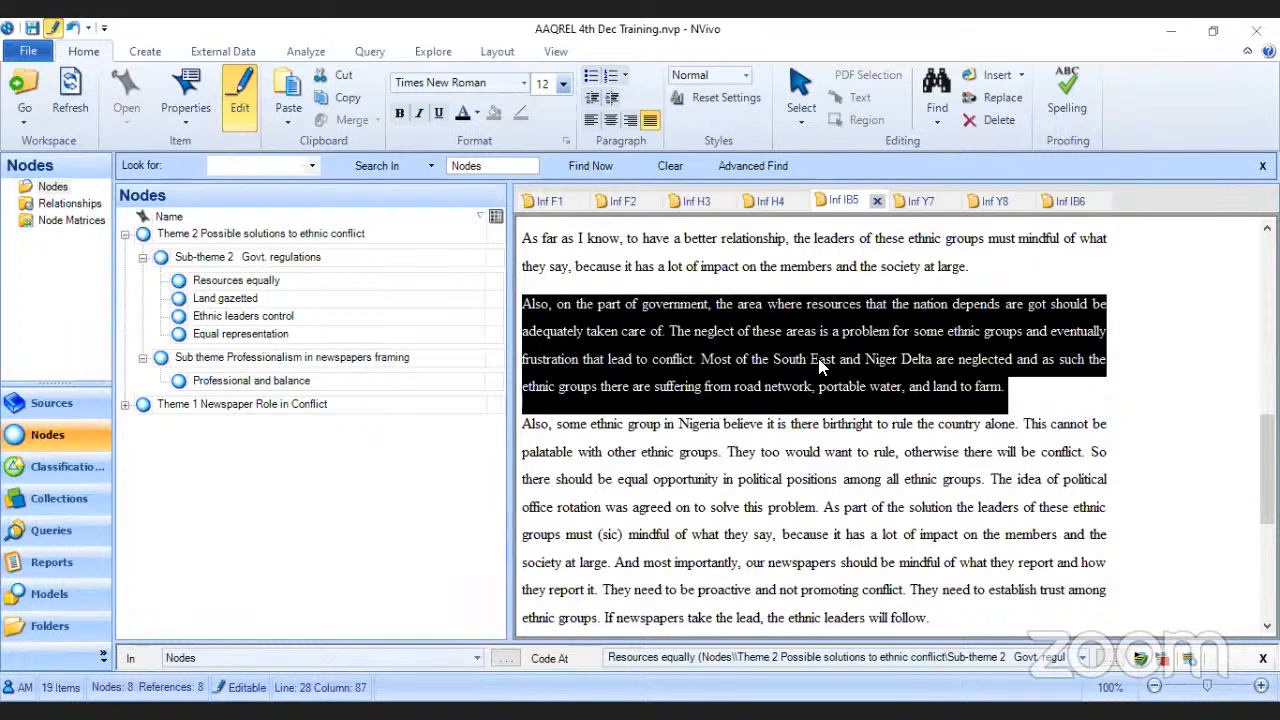
Step: Code the Inf IB5 passages "Also, some ethnic group" to "conflict." and "The idea of political office rotation" to "problem." at Equal representation
scroll(850, 365, "down", 1)
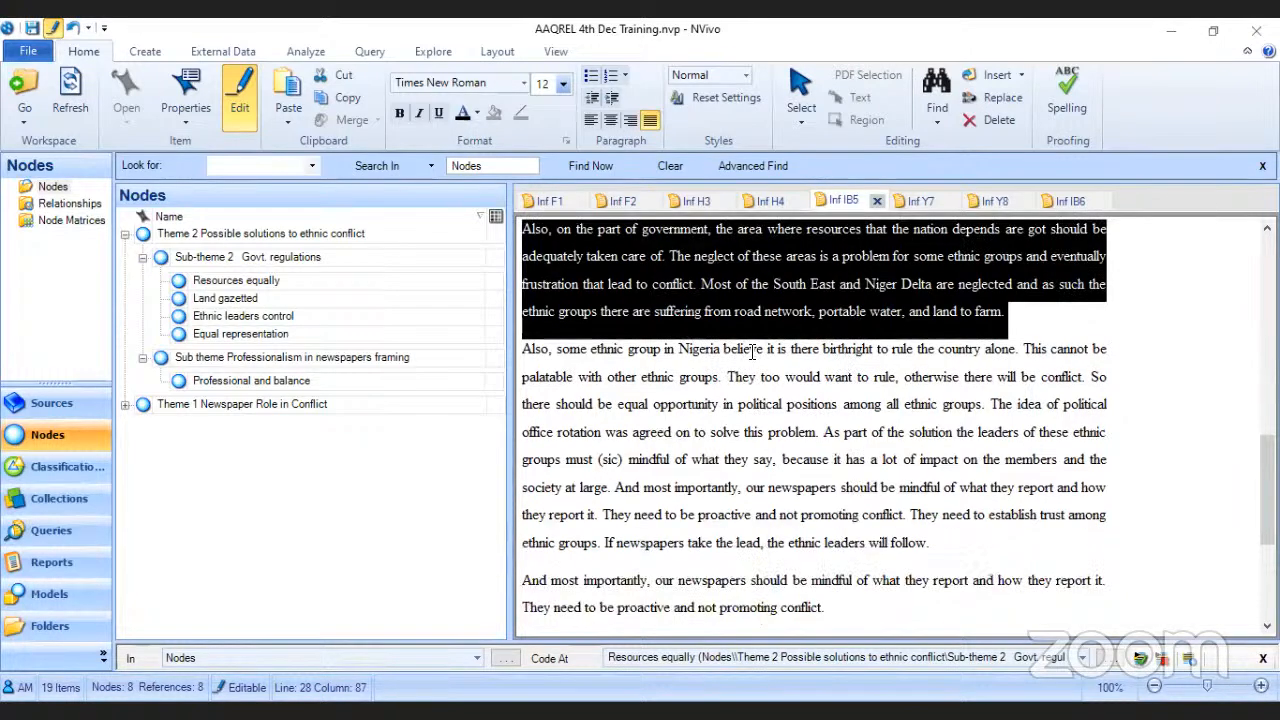
scroll(800, 360, "down", 1)
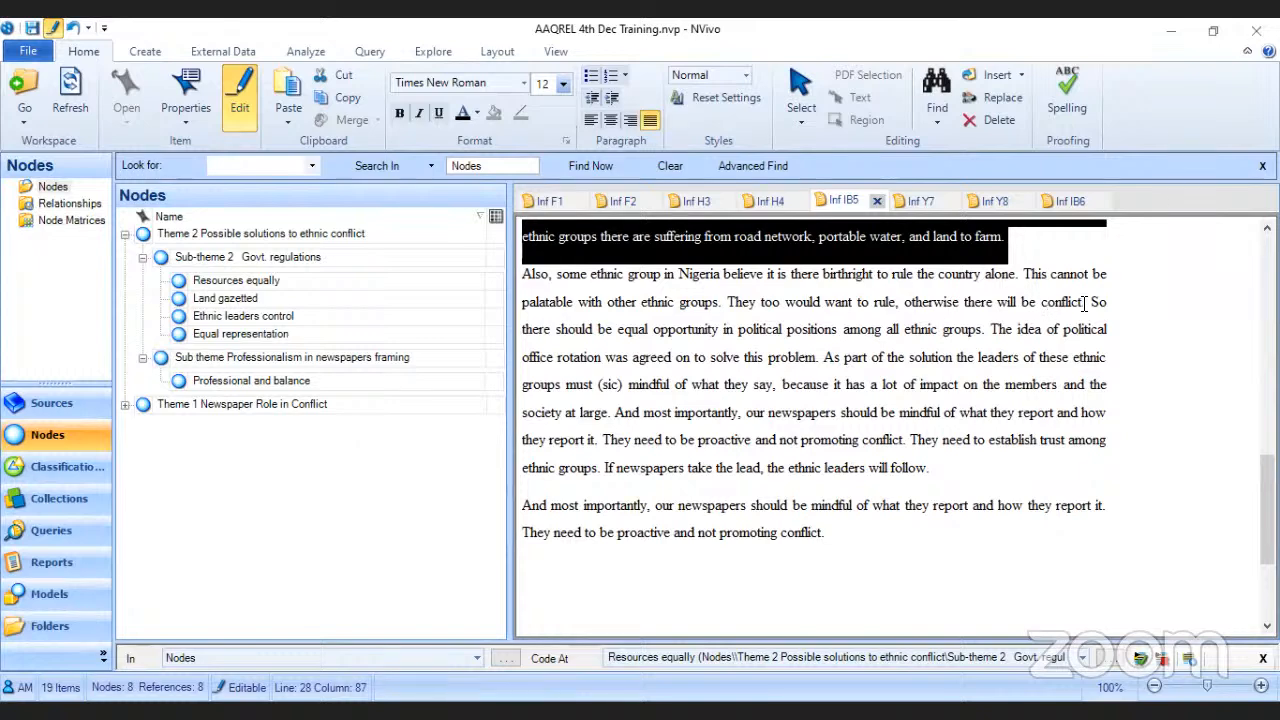
left_click_drag(1084, 302, 516, 283)
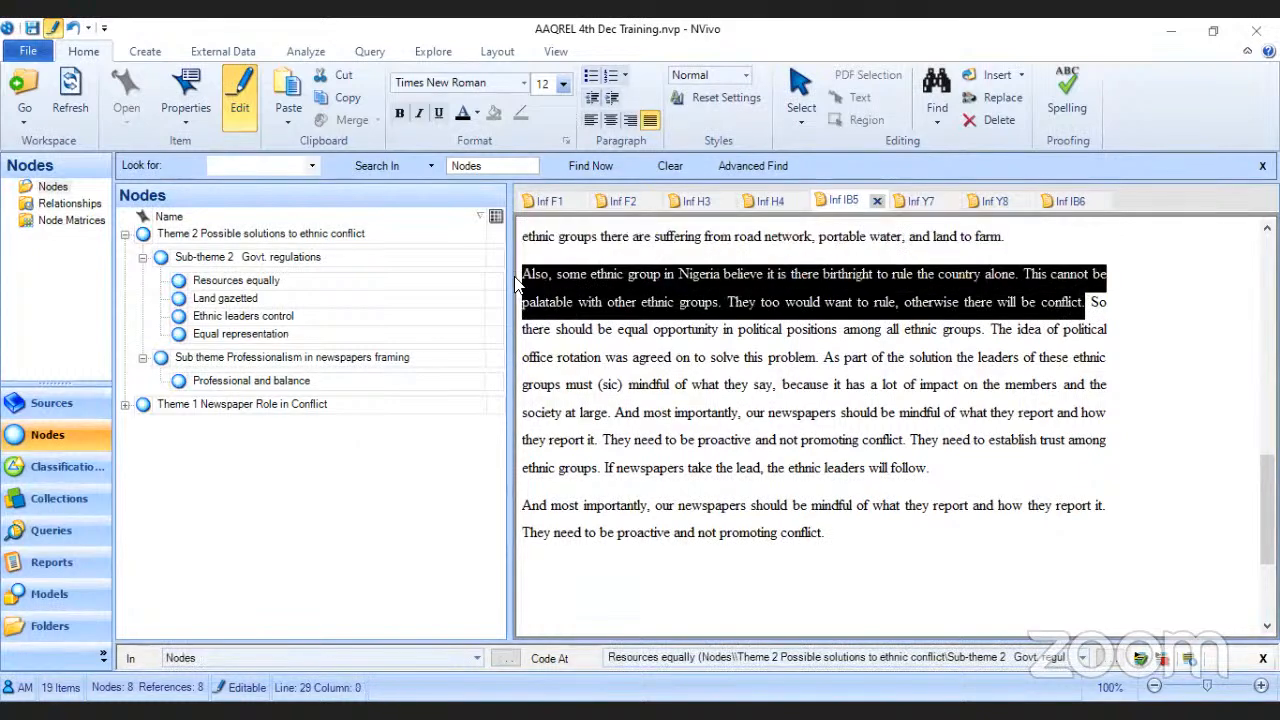
left_click_drag(778, 295, 272, 340)
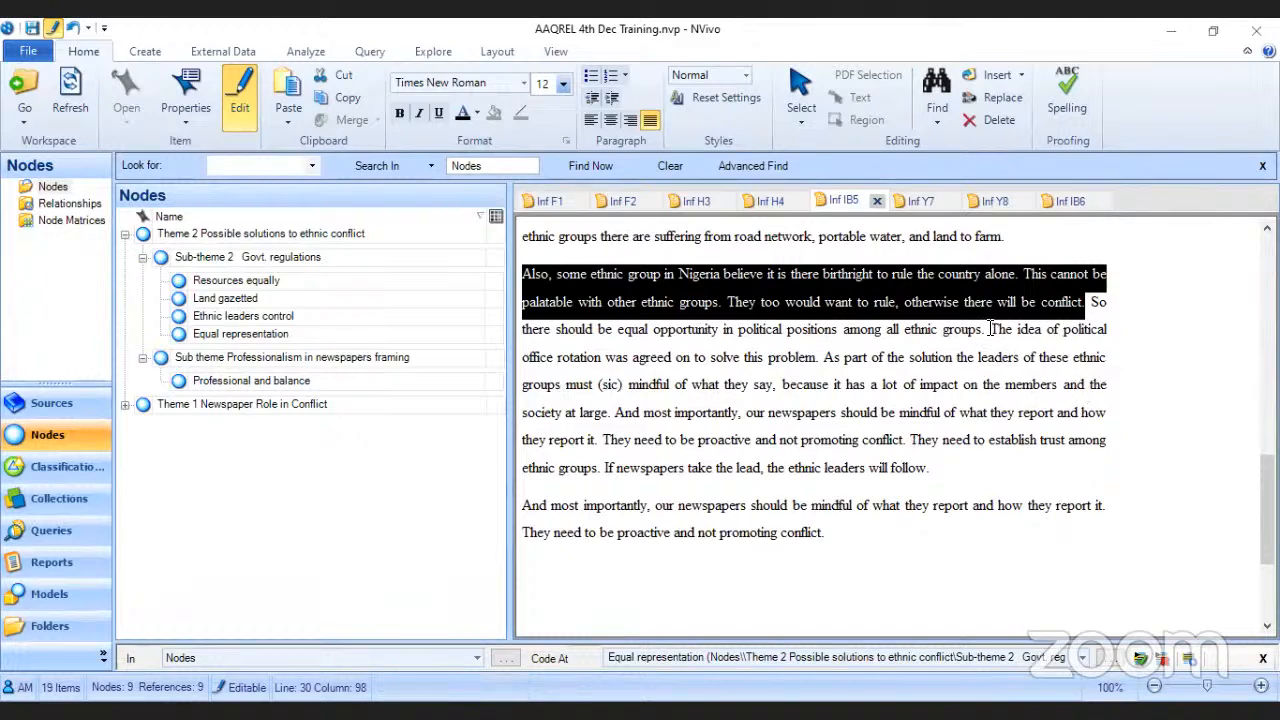
left_click_drag(990, 329, 820, 357)
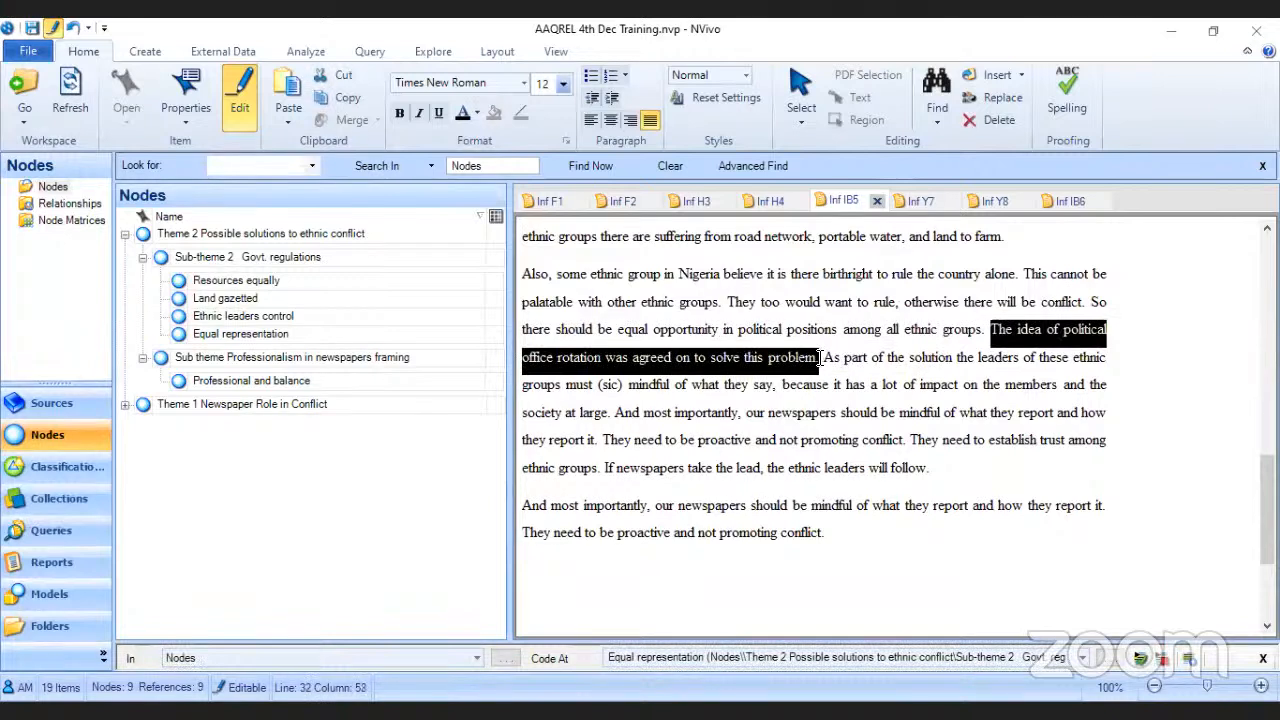
left_click_drag(788, 357, 280, 340)
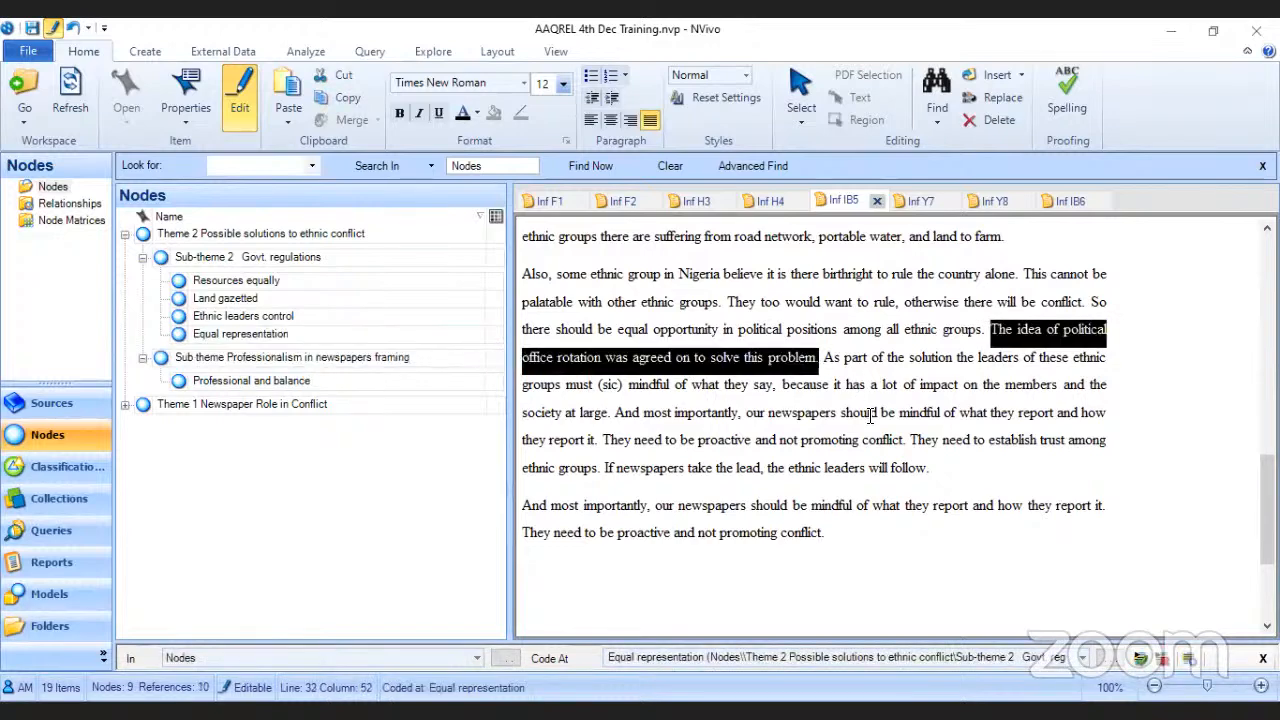
Step: Open the Inf Y7 transcript and code the Q2 sentence "Both media and leaders" to "what they say." at Professional and balance
left_click(928, 203)
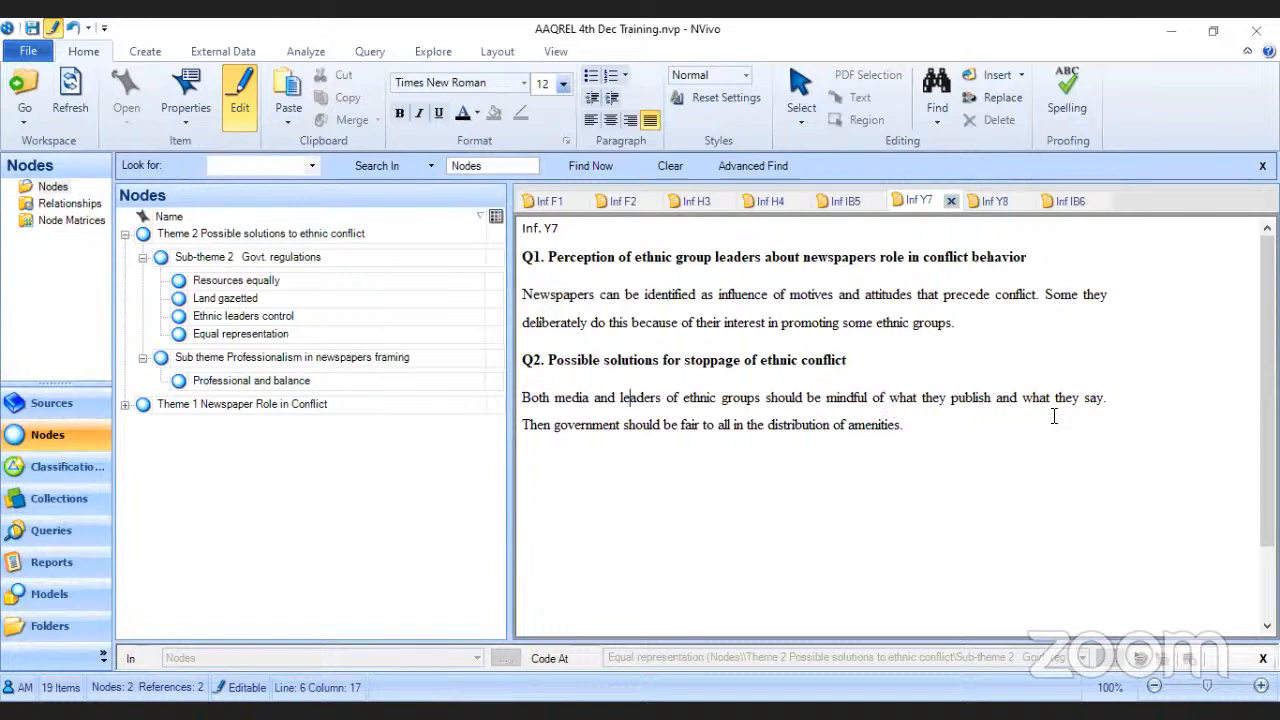
left_click_drag(1116, 397, 524, 400)
left_click_drag(735, 398, 286, 394)
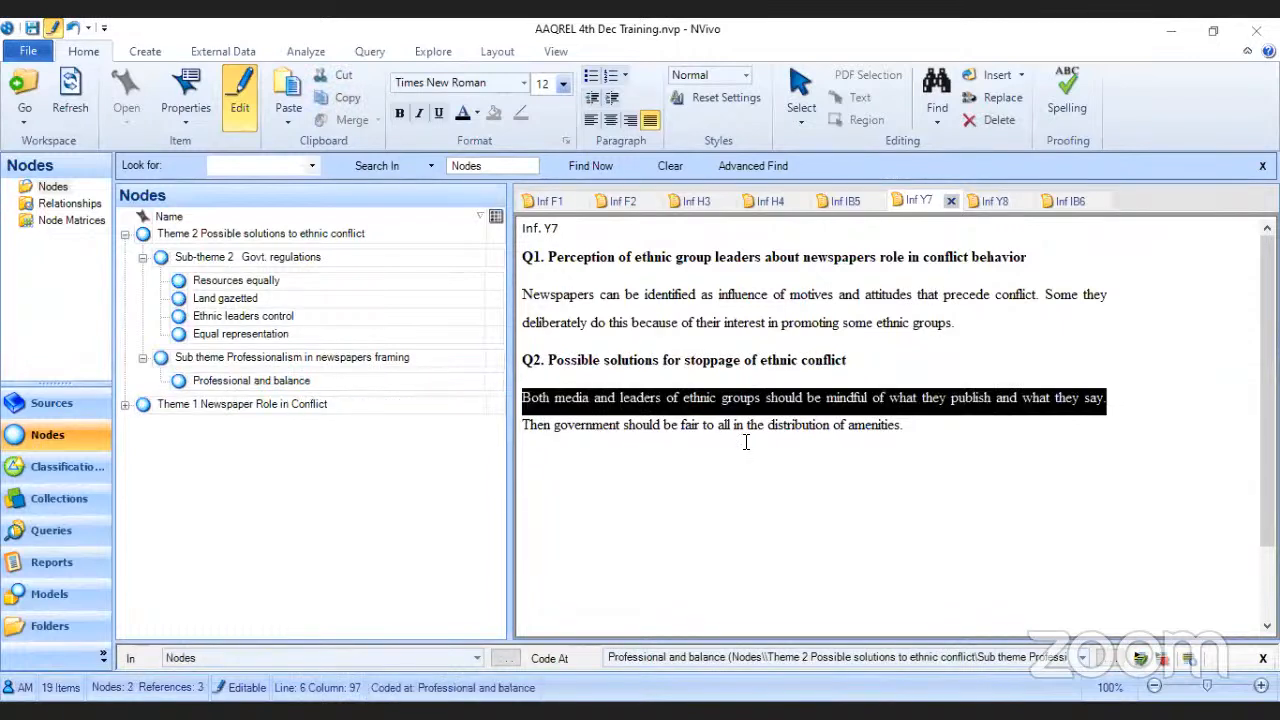
Step: Code the Inf Y7 sentence "Then government should be fair to all in the distribution of amenities." at Resources equally
left_click_drag(902, 427, 522, 428)
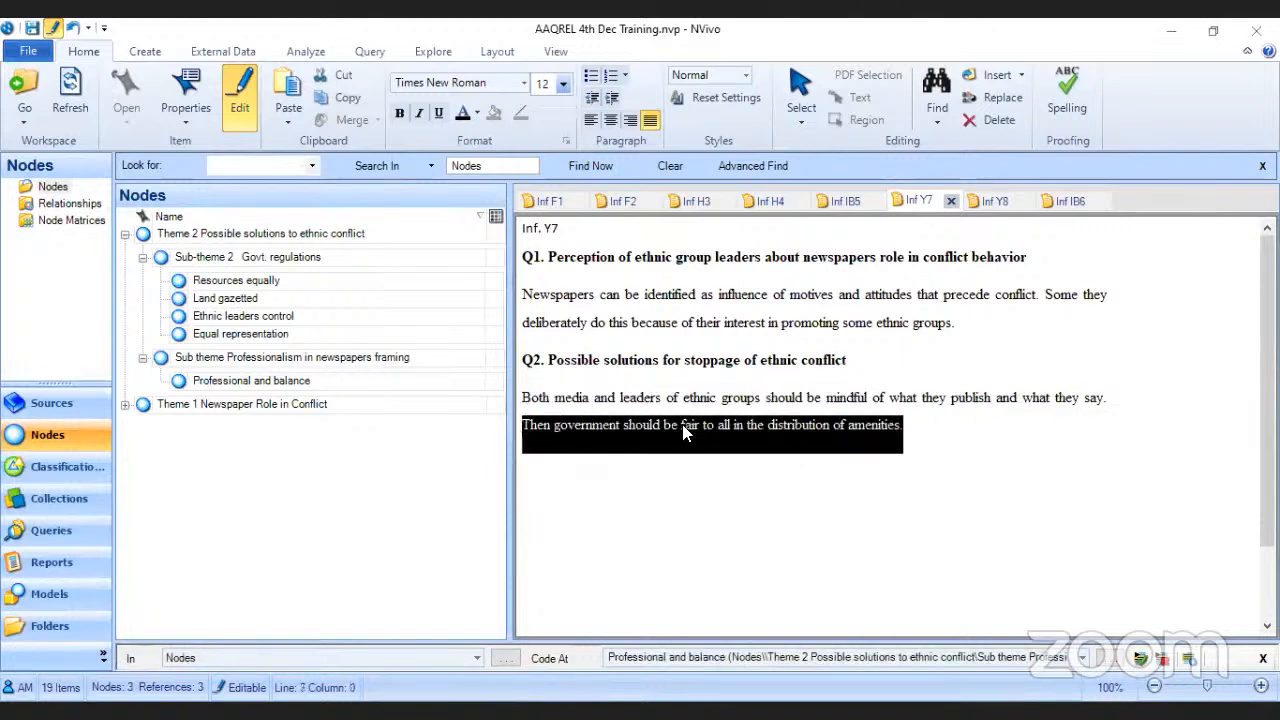
left_click(619, 426)
left_click_drag(263, 280, 263, 280)
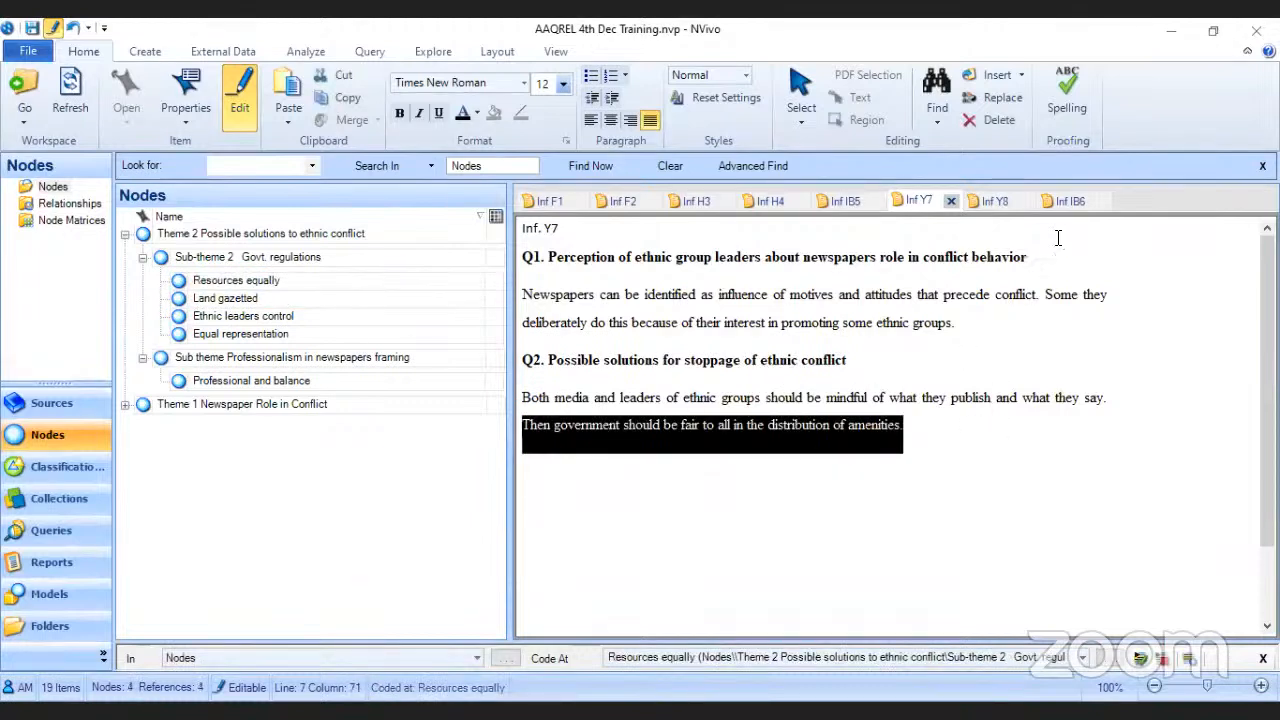
Step: Close all open interview transcripts, from Inf IB6 back to Inf F1
left_click(1100, 202)
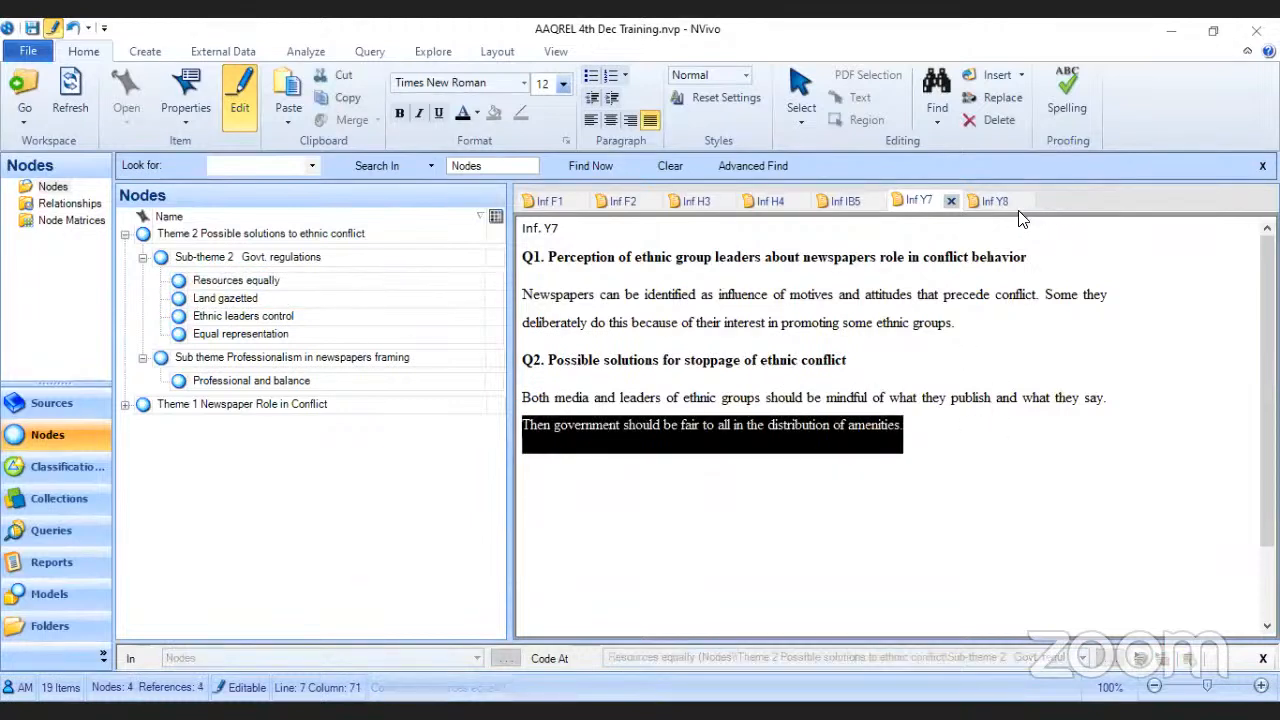
left_click(1021, 202)
left_click(951, 200)
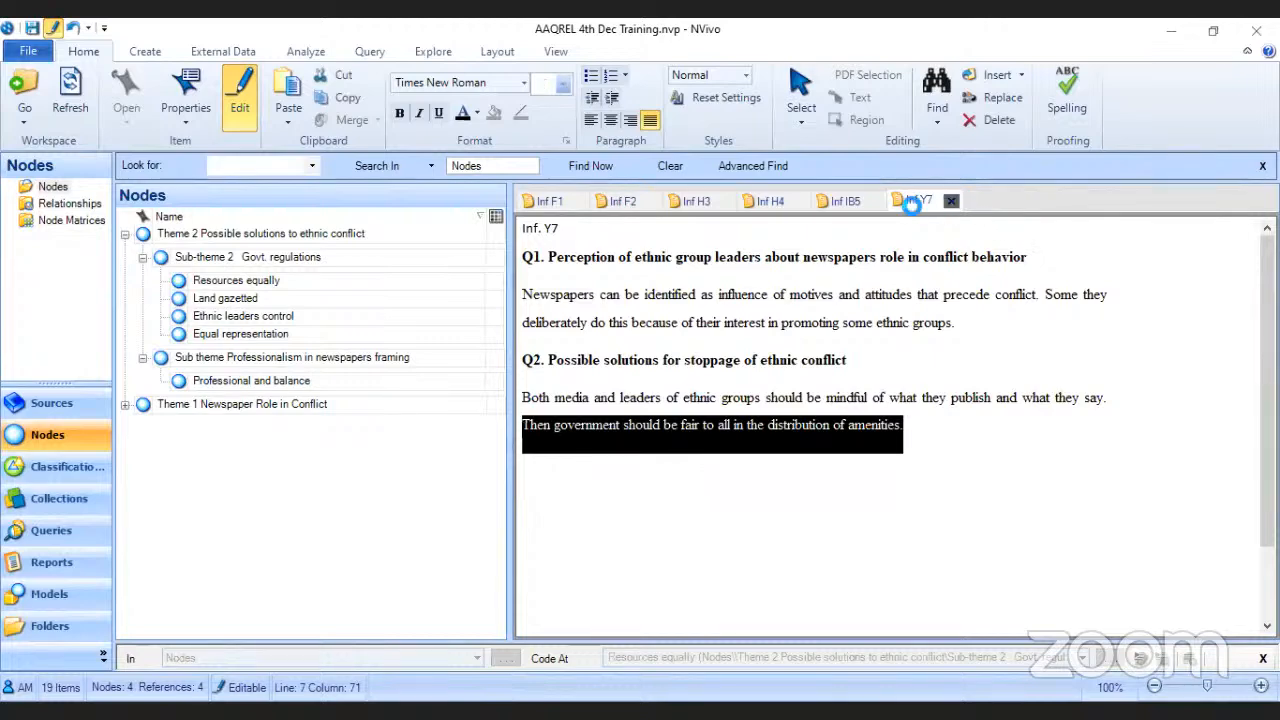
left_click(877, 203)
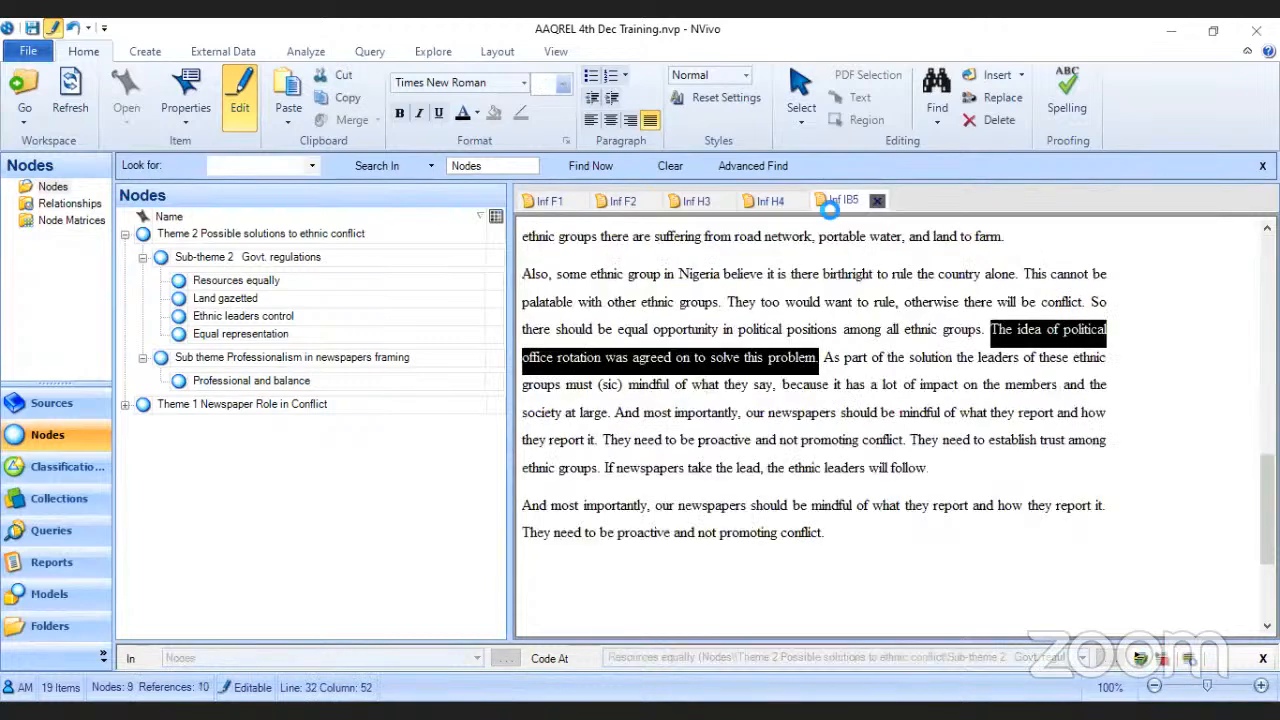
left_click(799, 201)
left_click(727, 201)
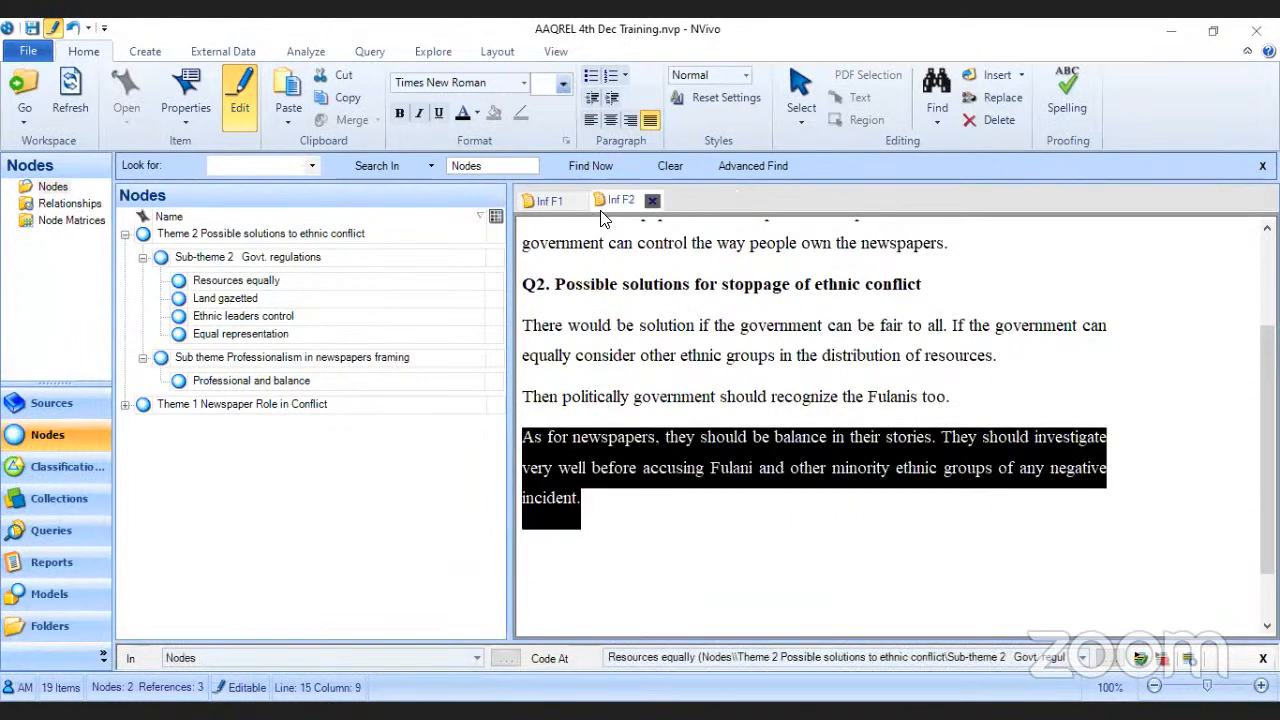
left_click(652, 200)
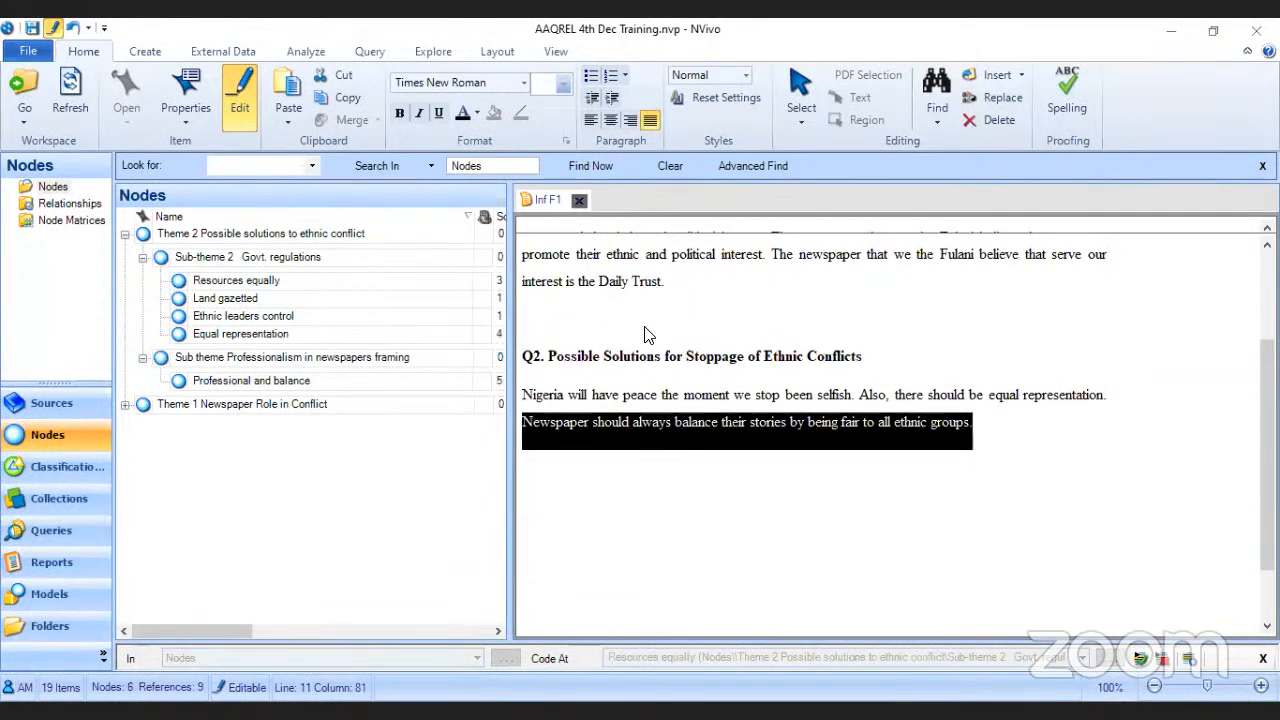
left_click(579, 201)
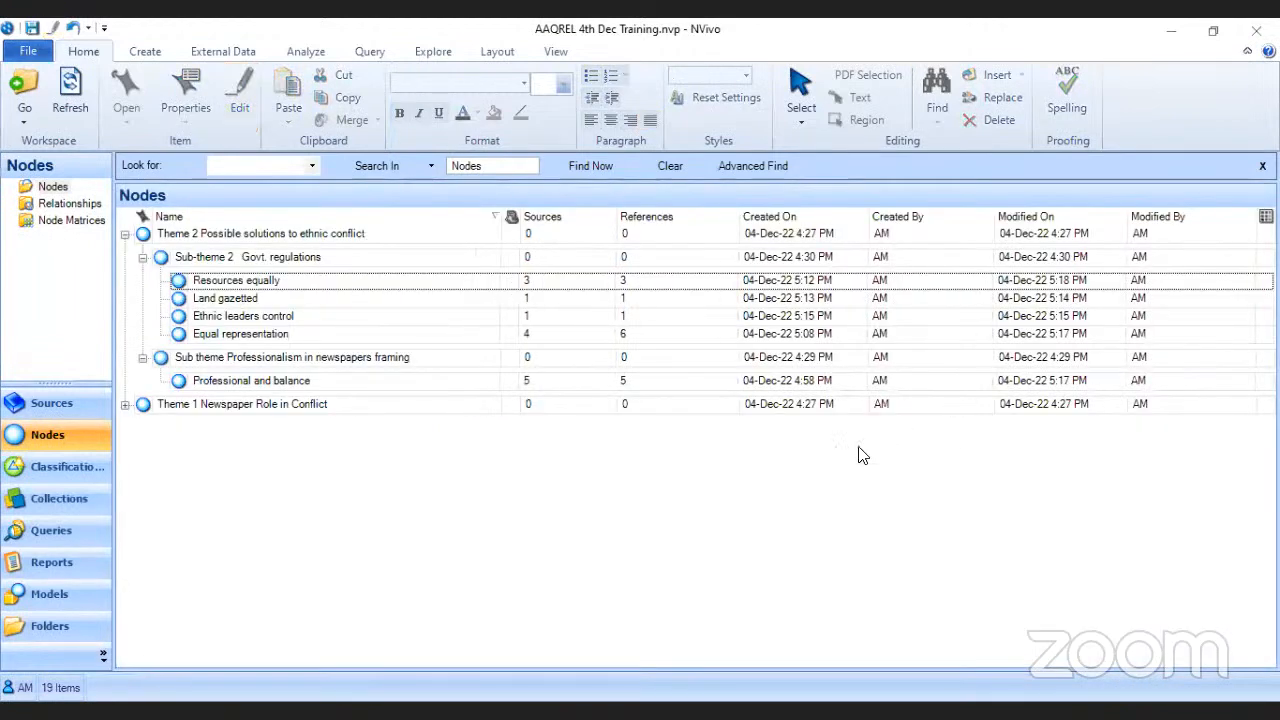
Step: Review the coding counts per transcript and per node, expanding Theme 1 with both its sub-themes and collapsing Theme 2
left_click(66, 410)
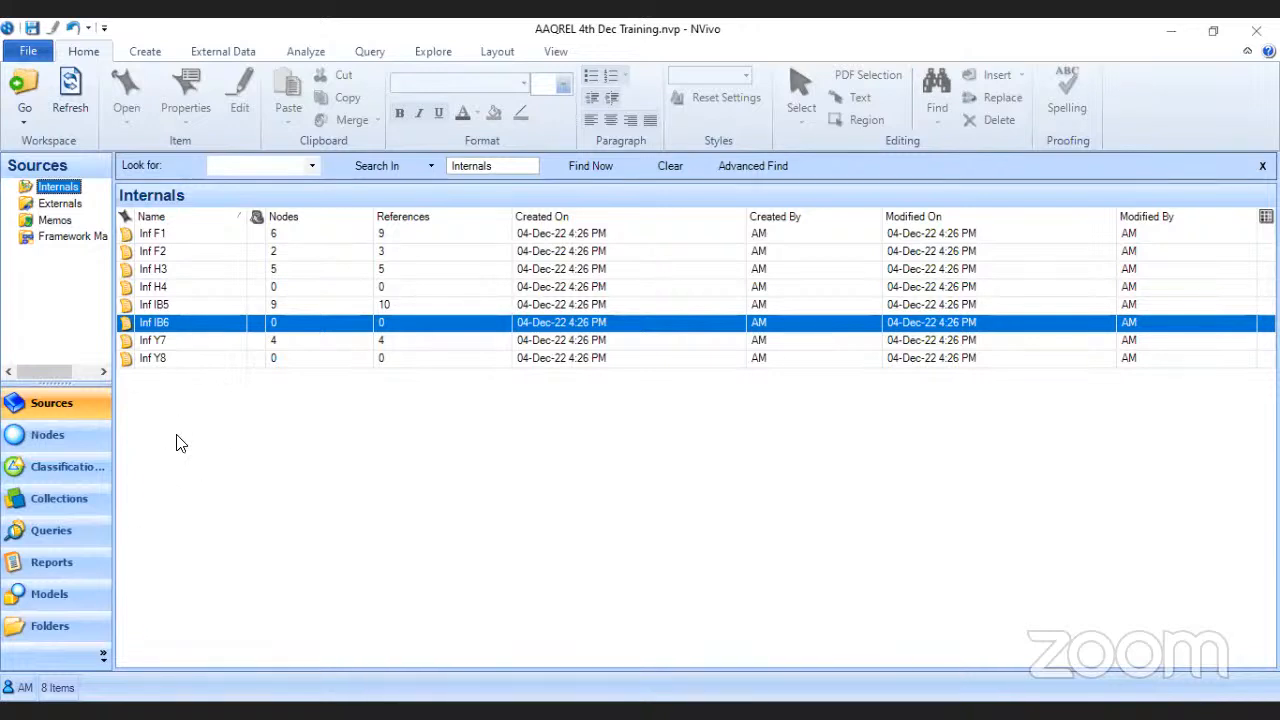
left_click(47, 444)
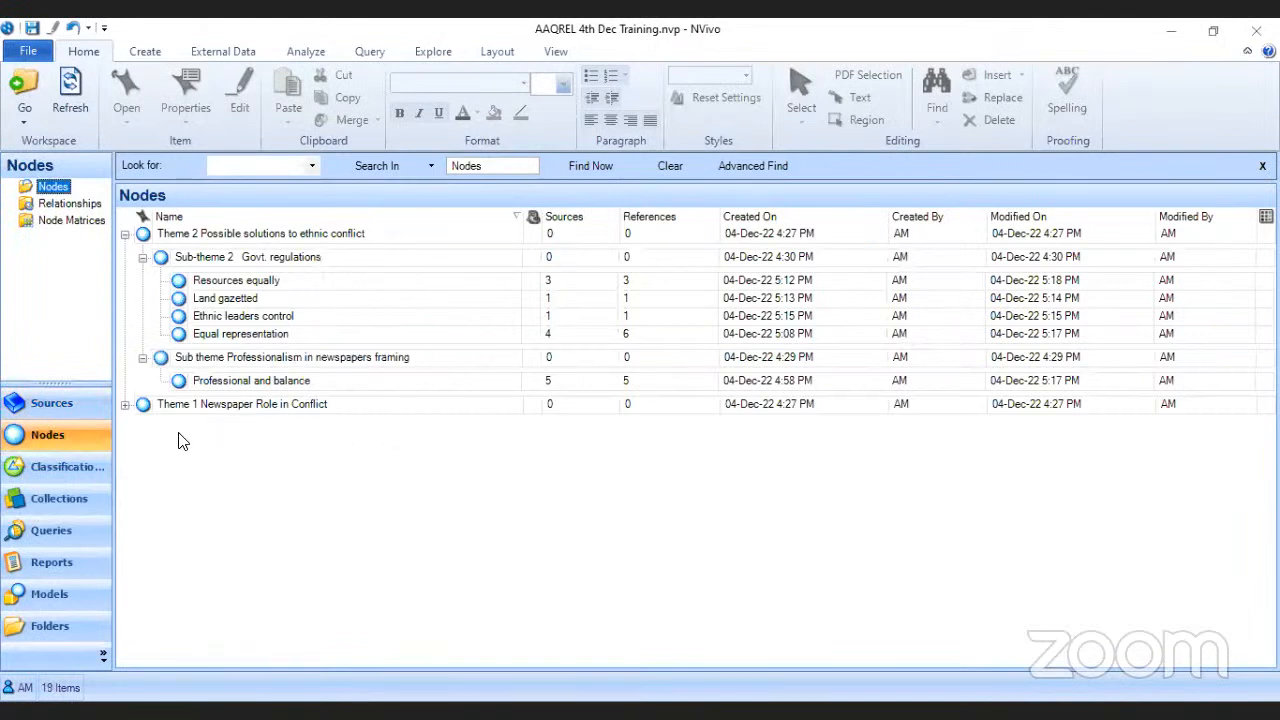
left_click(125, 404)
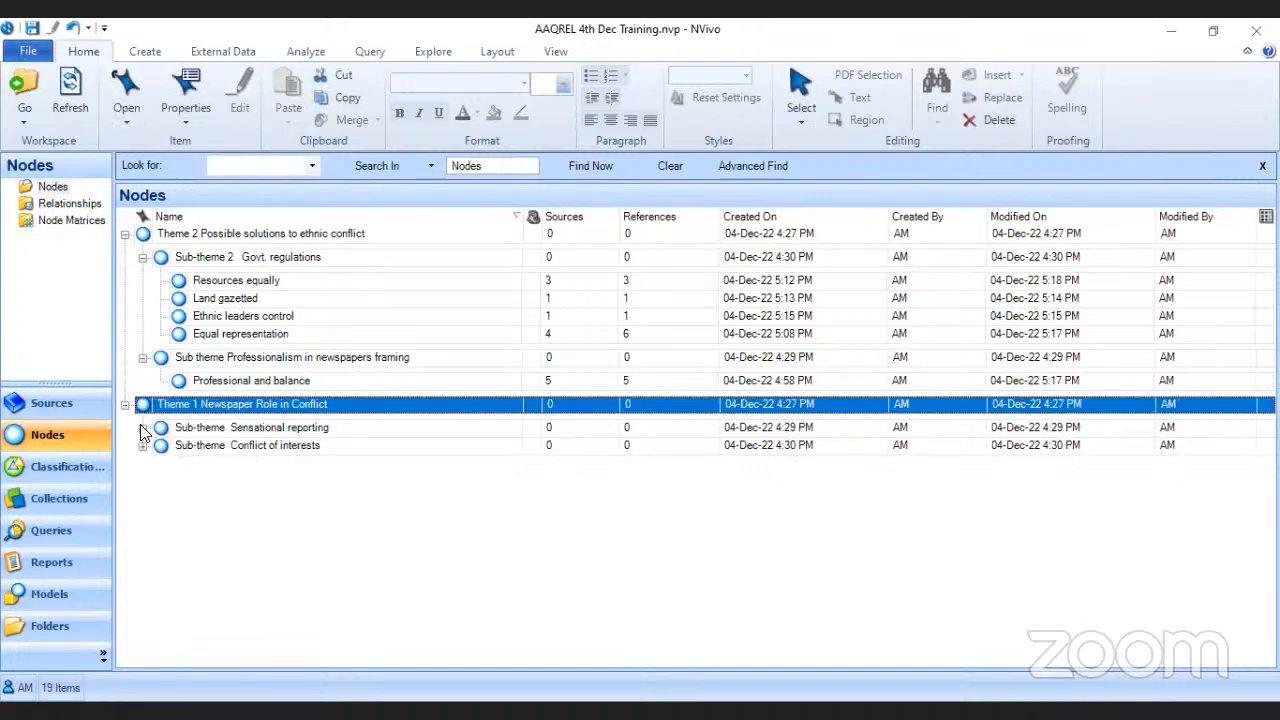
left_click(143, 428)
left_click(143, 530)
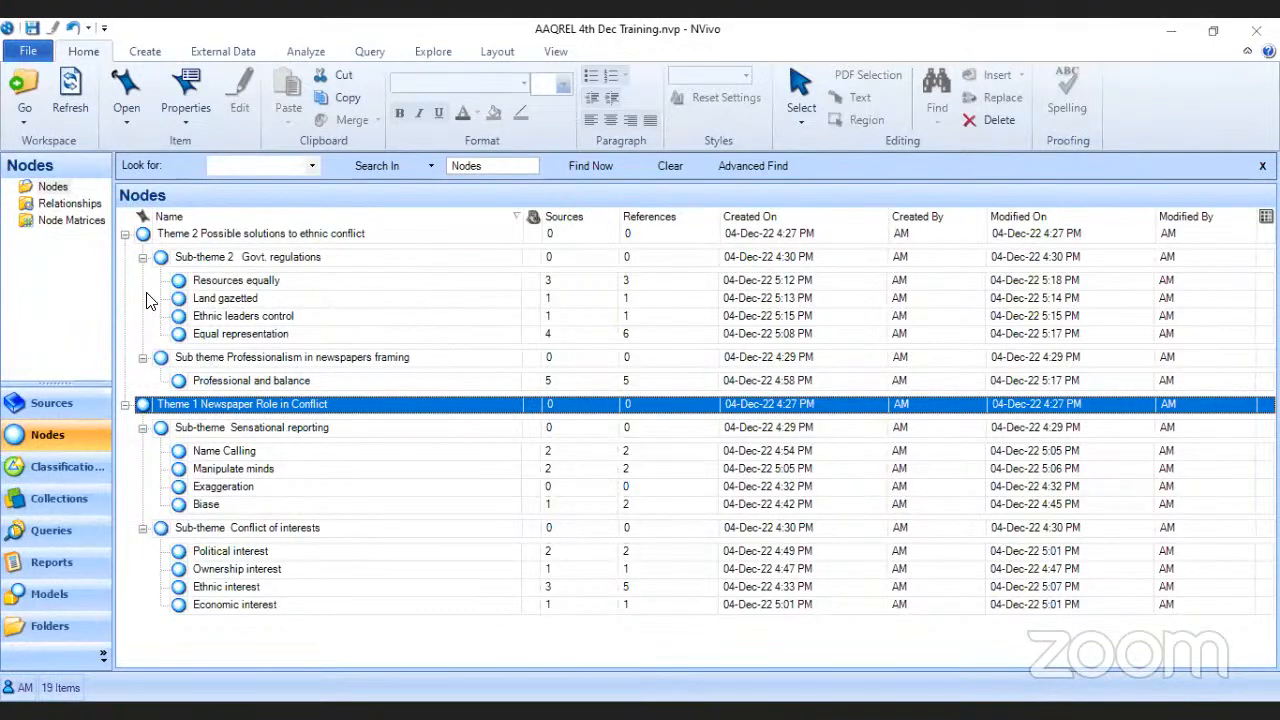
left_click(125, 235)
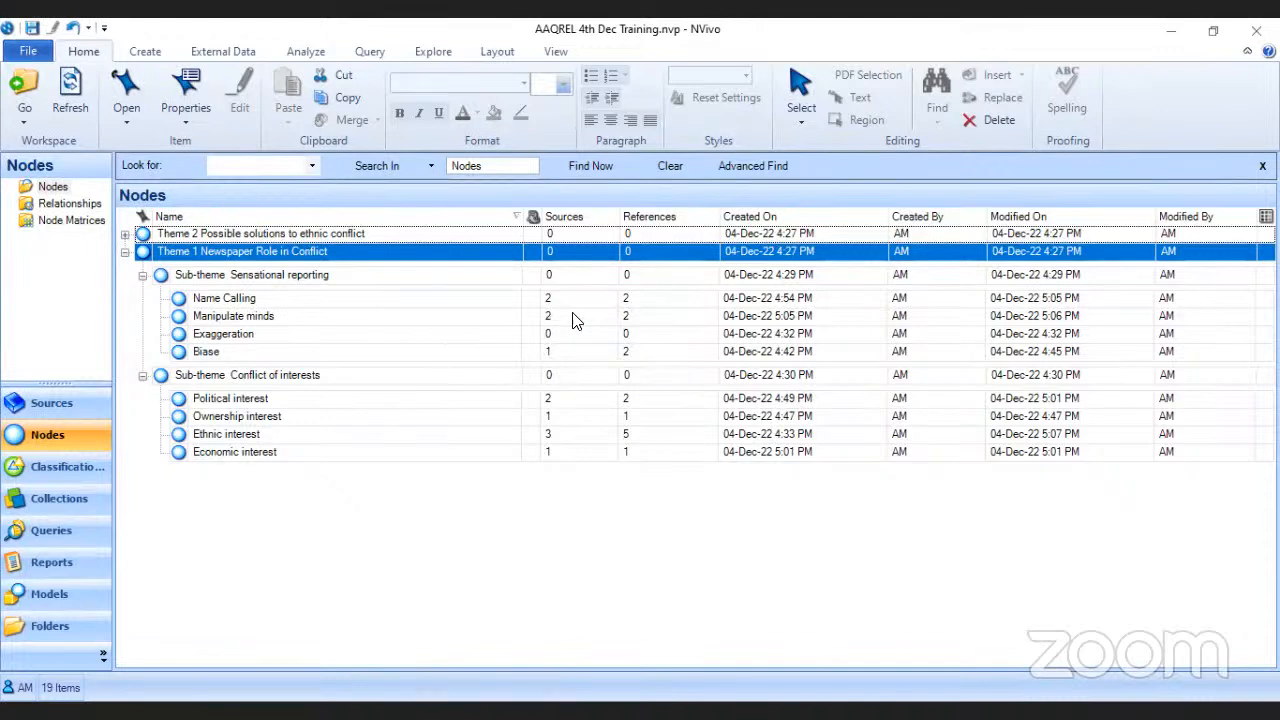
Step: Delete the Exaggeration node from the Sensational reporting sub-theme and confirm the deletion
left_click(268, 338)
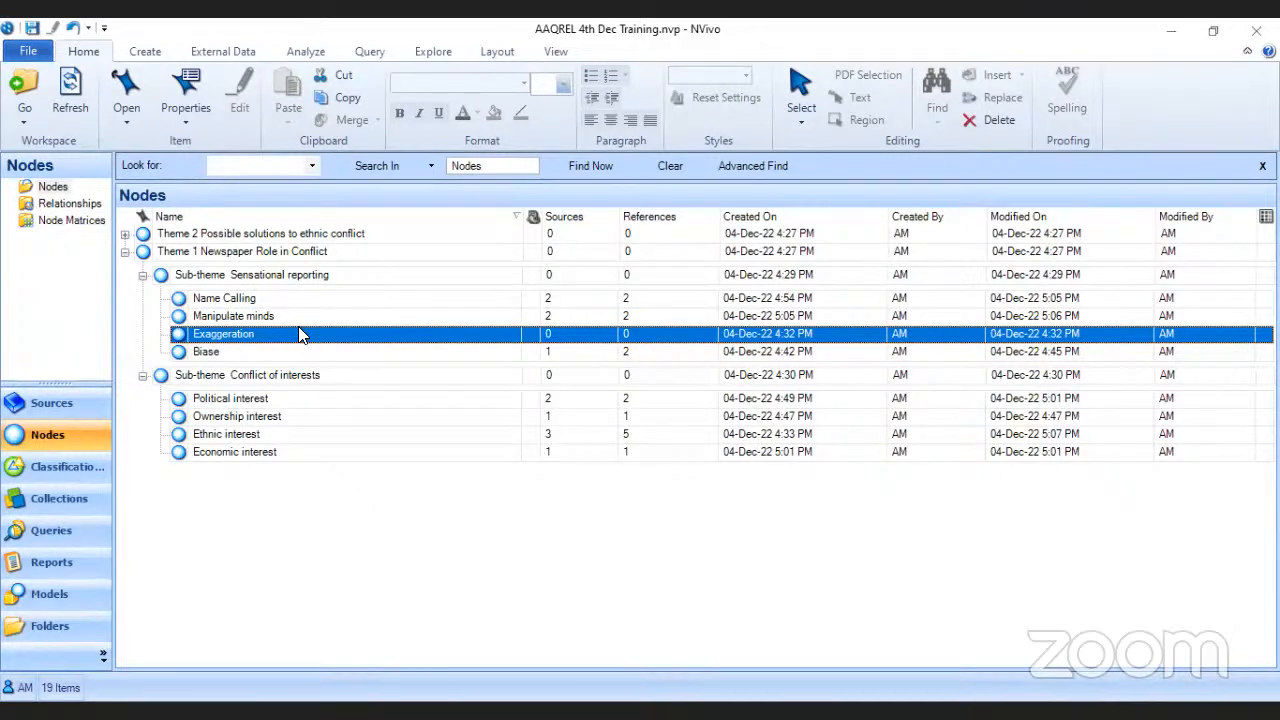
key("Delete")
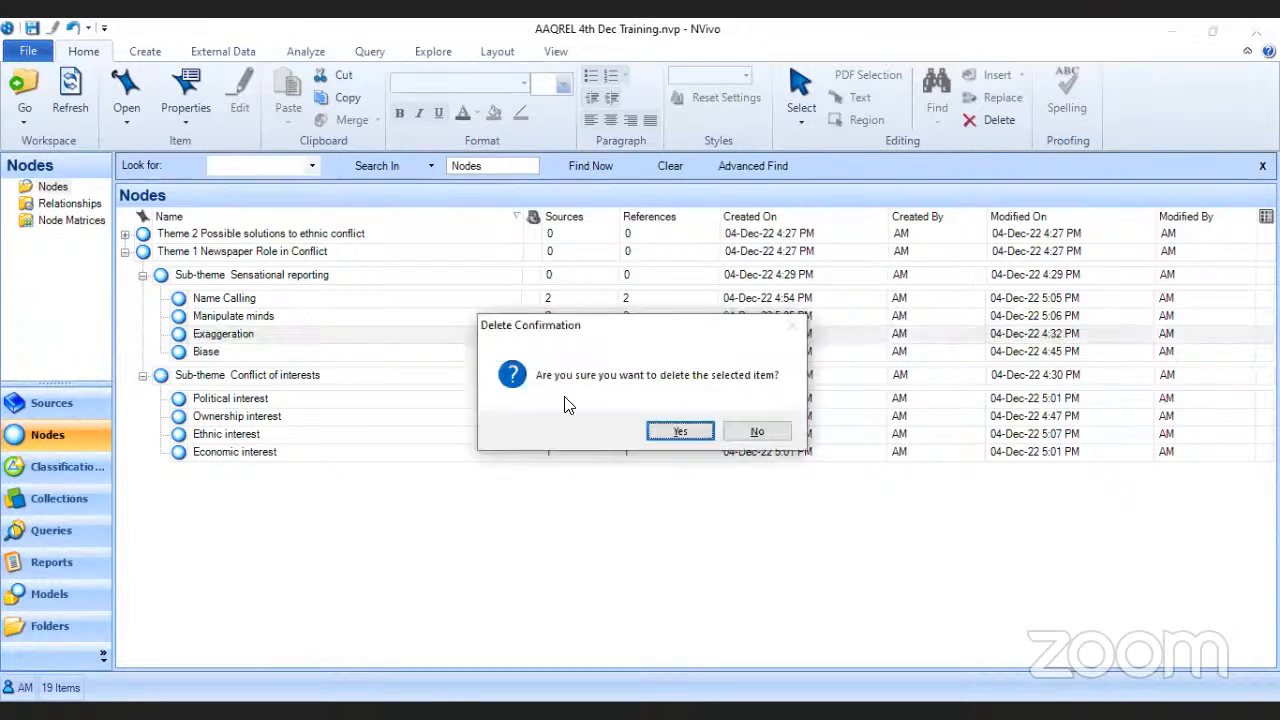
key("Return")
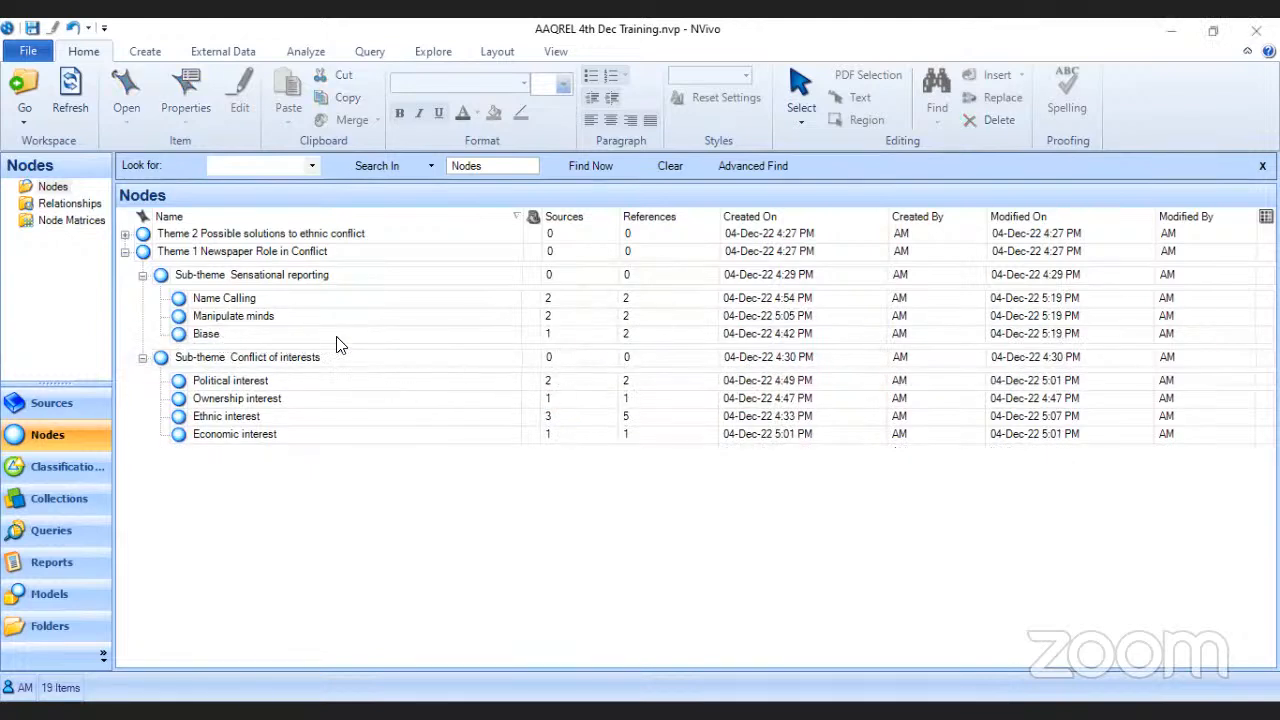
Step: Rename the Biase node under the Sensational reporting sub-theme as Bias
left_click(549, 336)
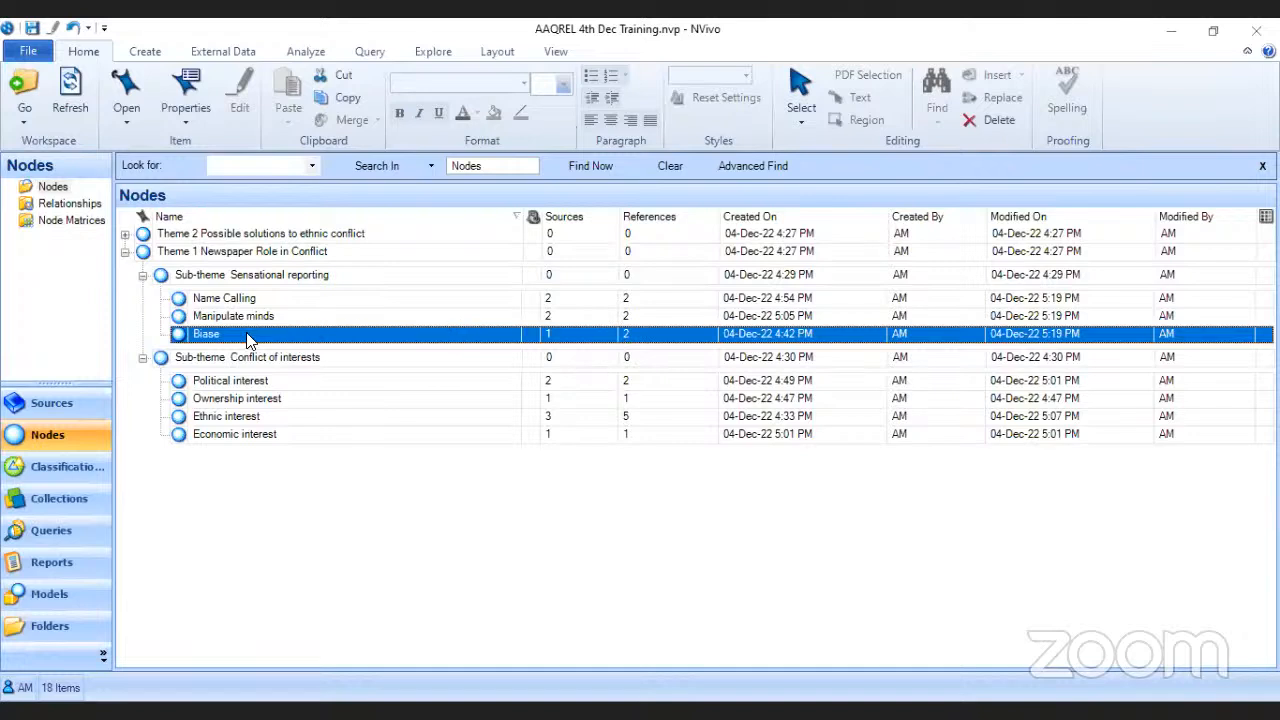
left_click(245, 337)
left_click(229, 334)
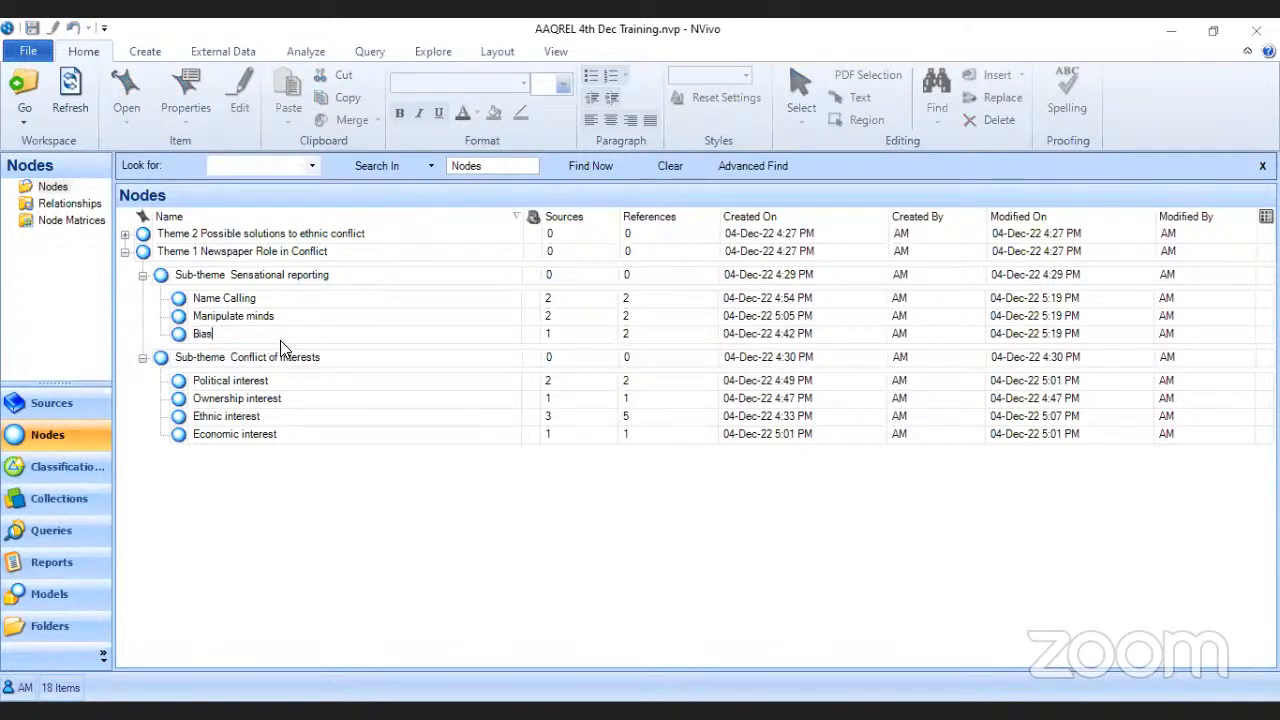
key("Return")
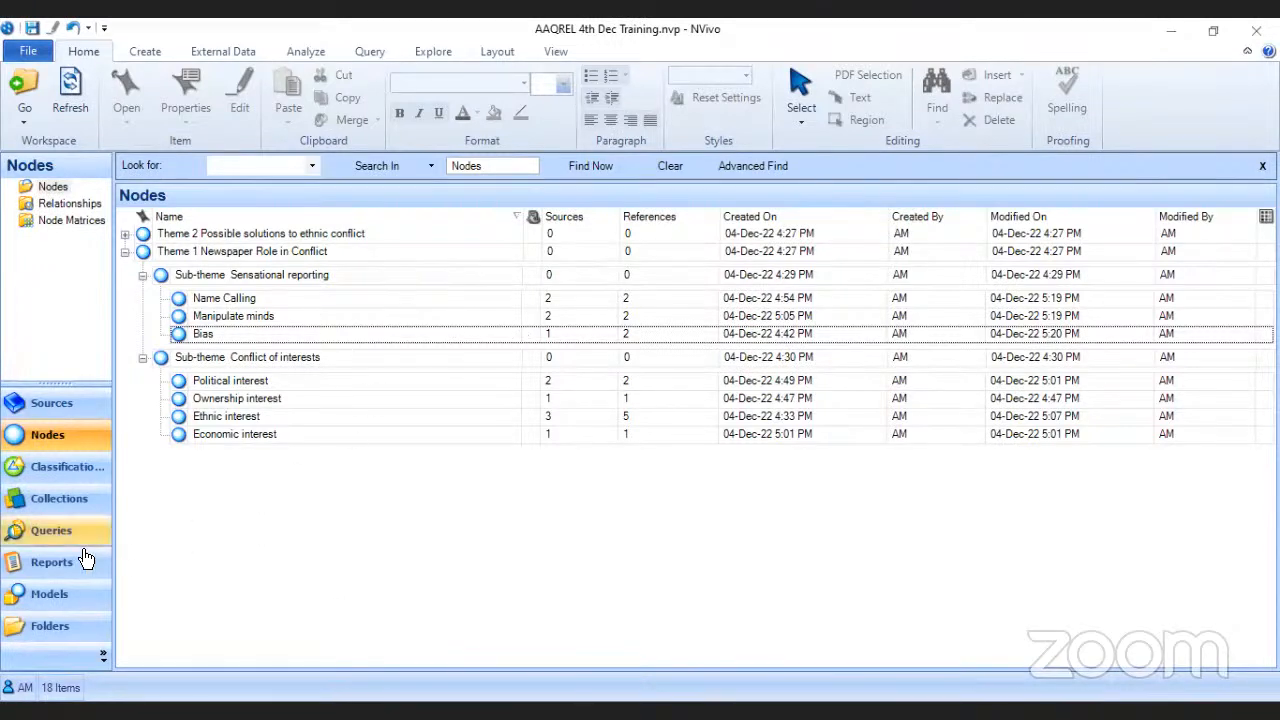
left_click(48, 600)
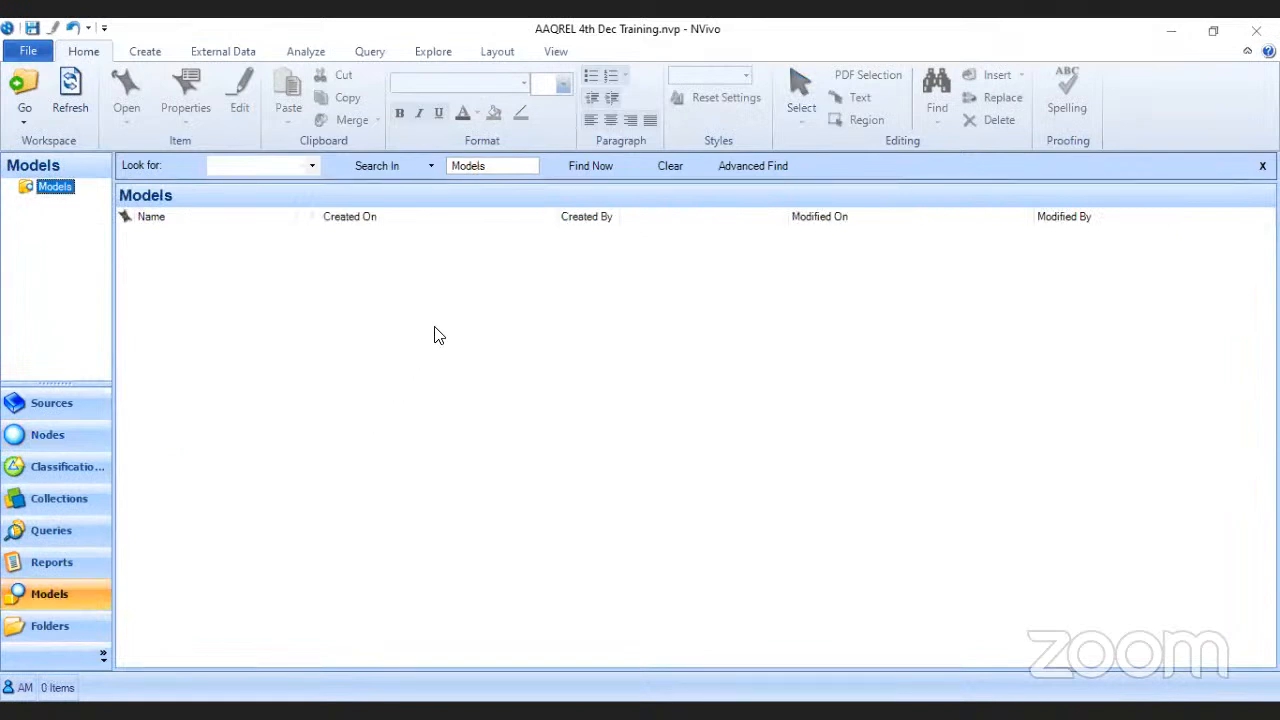
left_click(46, 436)
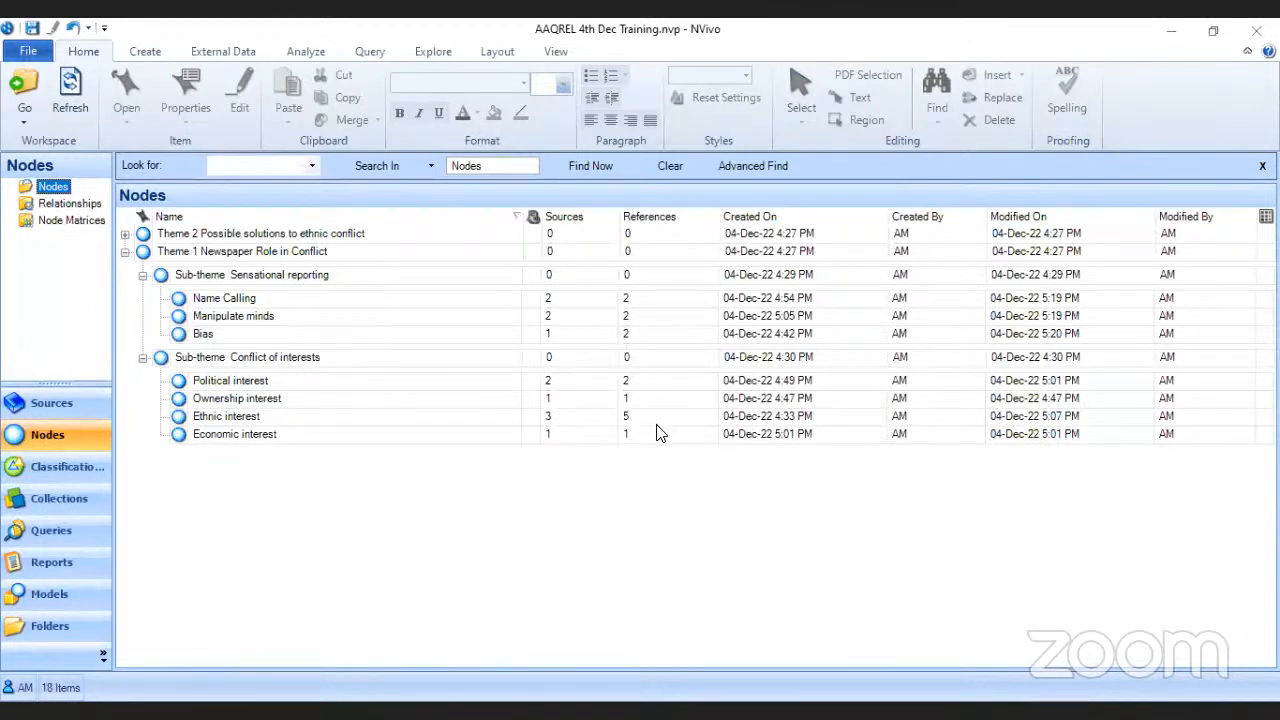
Step: Examine the export options for the Ownership interest node, then close them without exporting
right_click(354, 403)
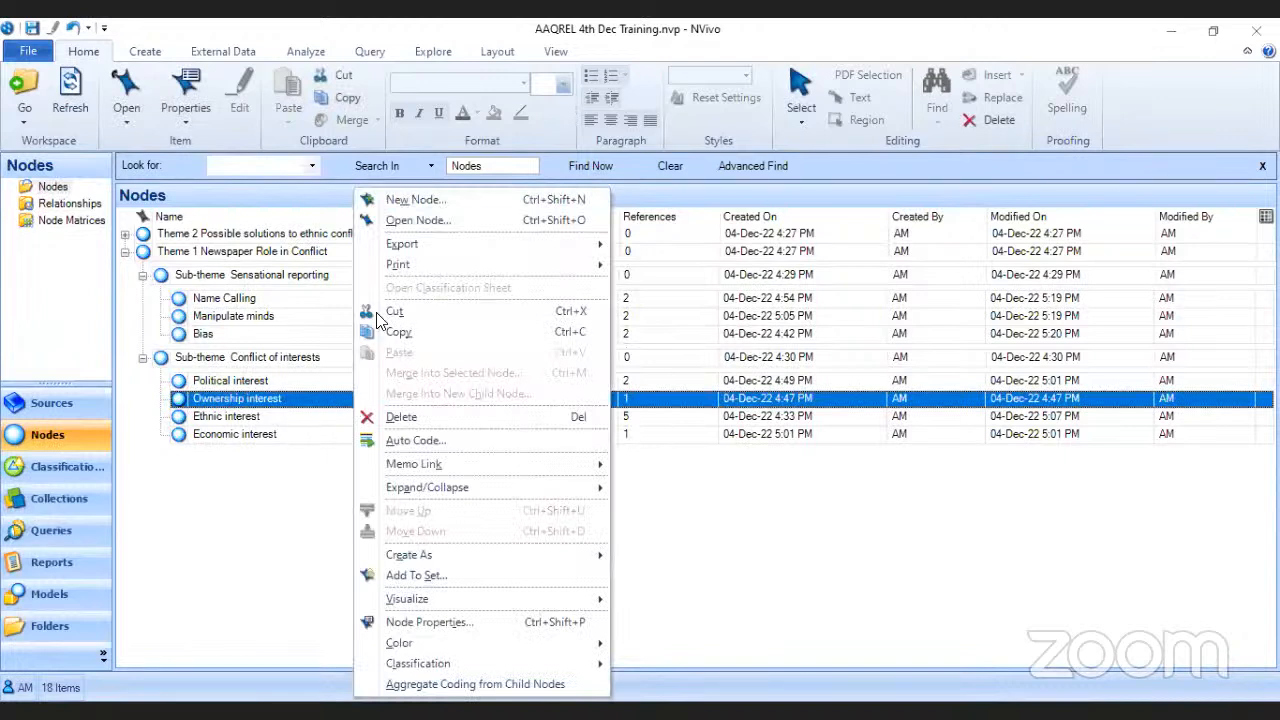
mouse_move(403, 253)
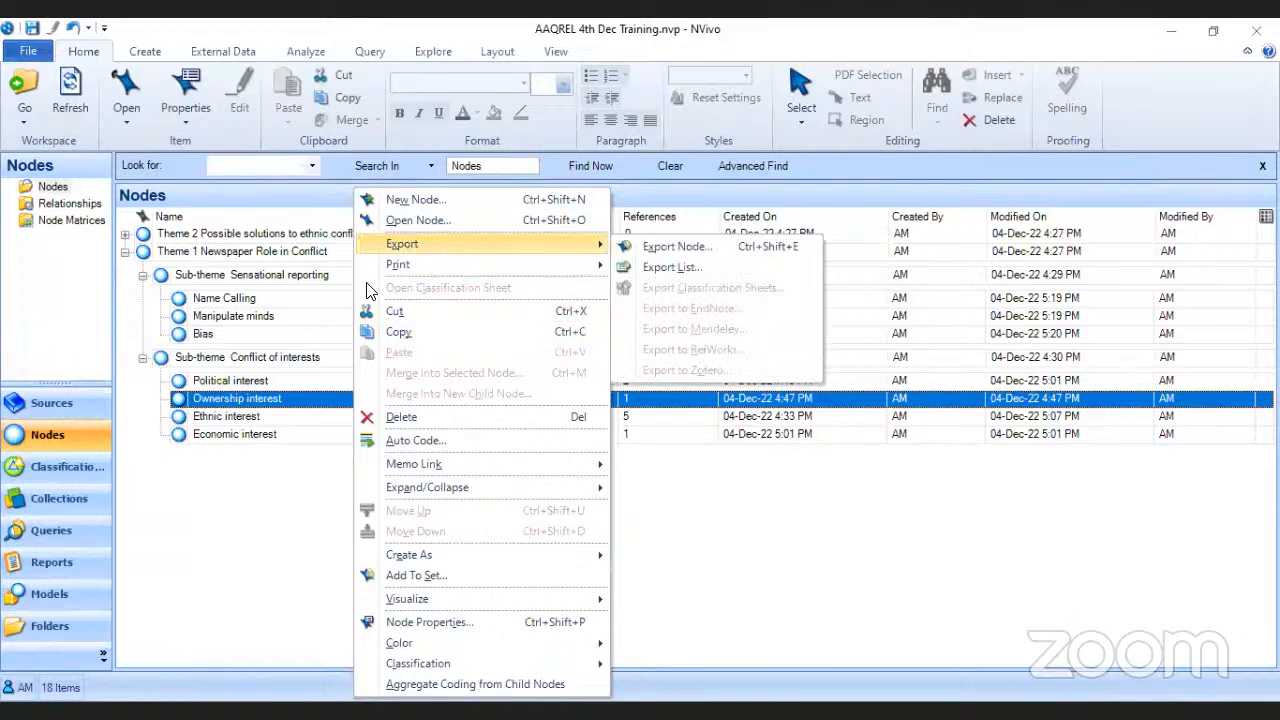
right_click(313, 405)
mouse_move(366, 246)
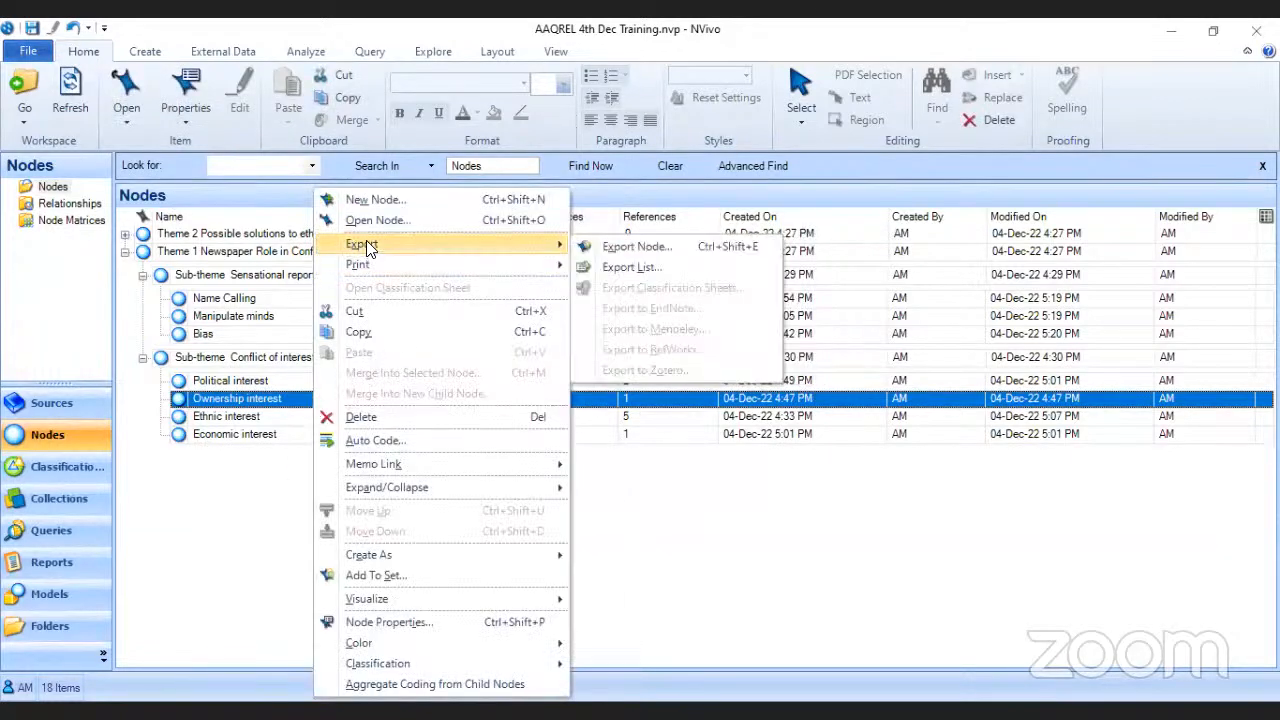
left_click(640, 246)
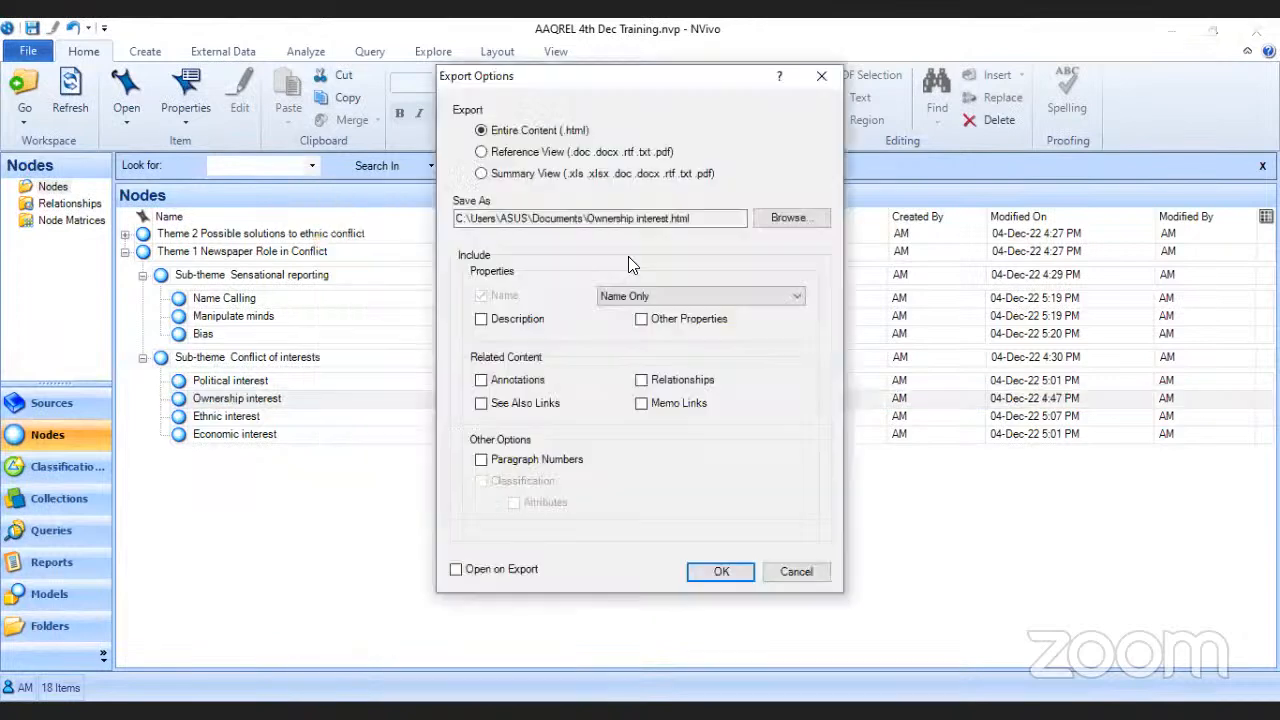
left_click(797, 572)
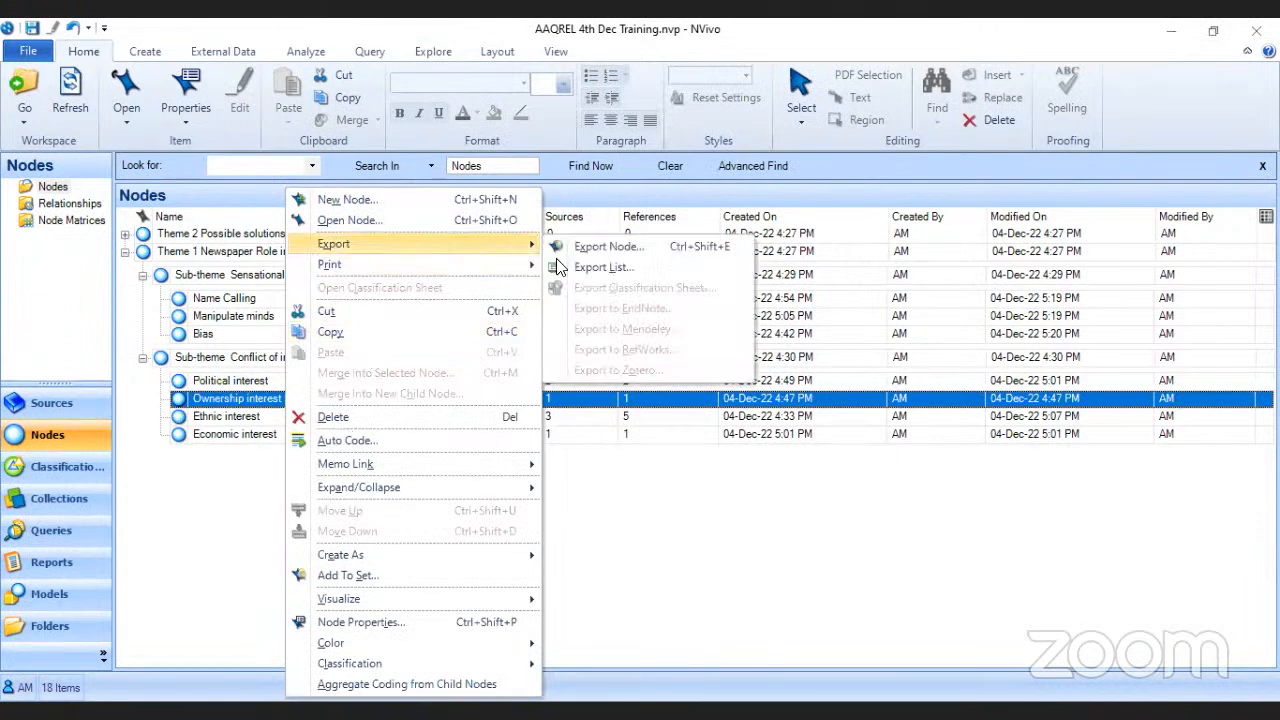
Step: Examine the Desktop location and available file types for exporting the node list, without saving it
left_click(630, 458)
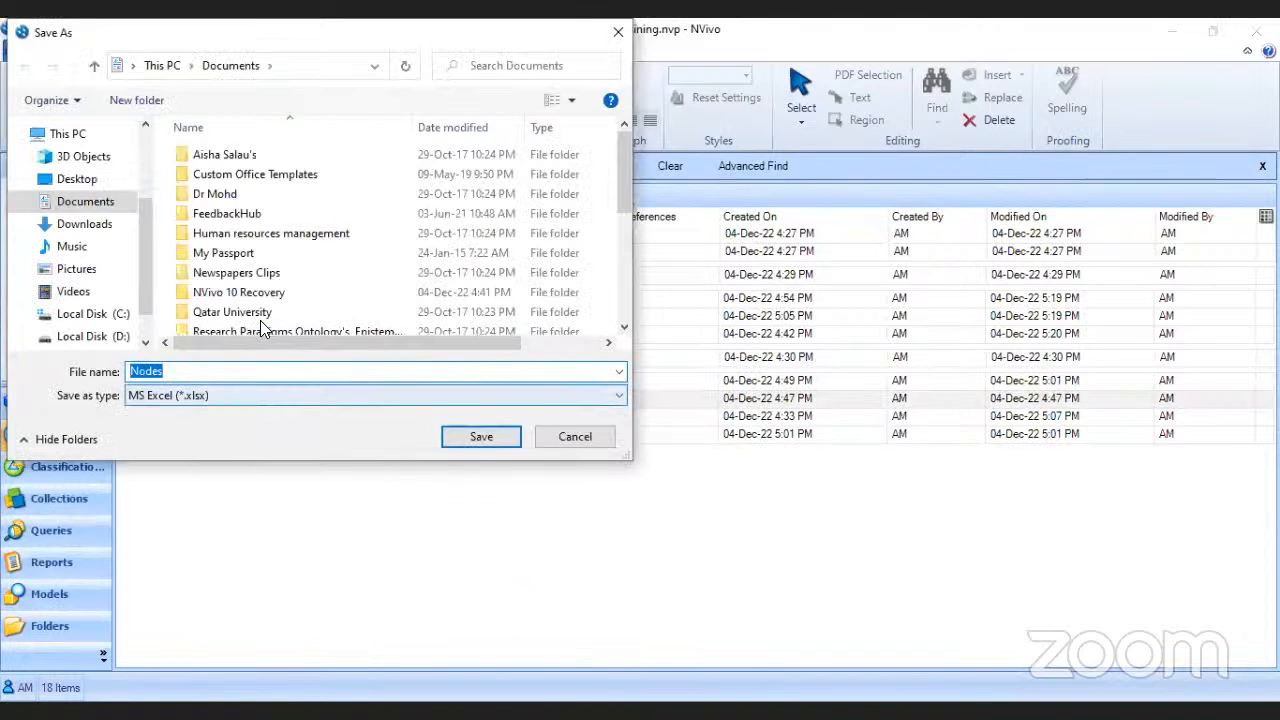
left_click(80, 179)
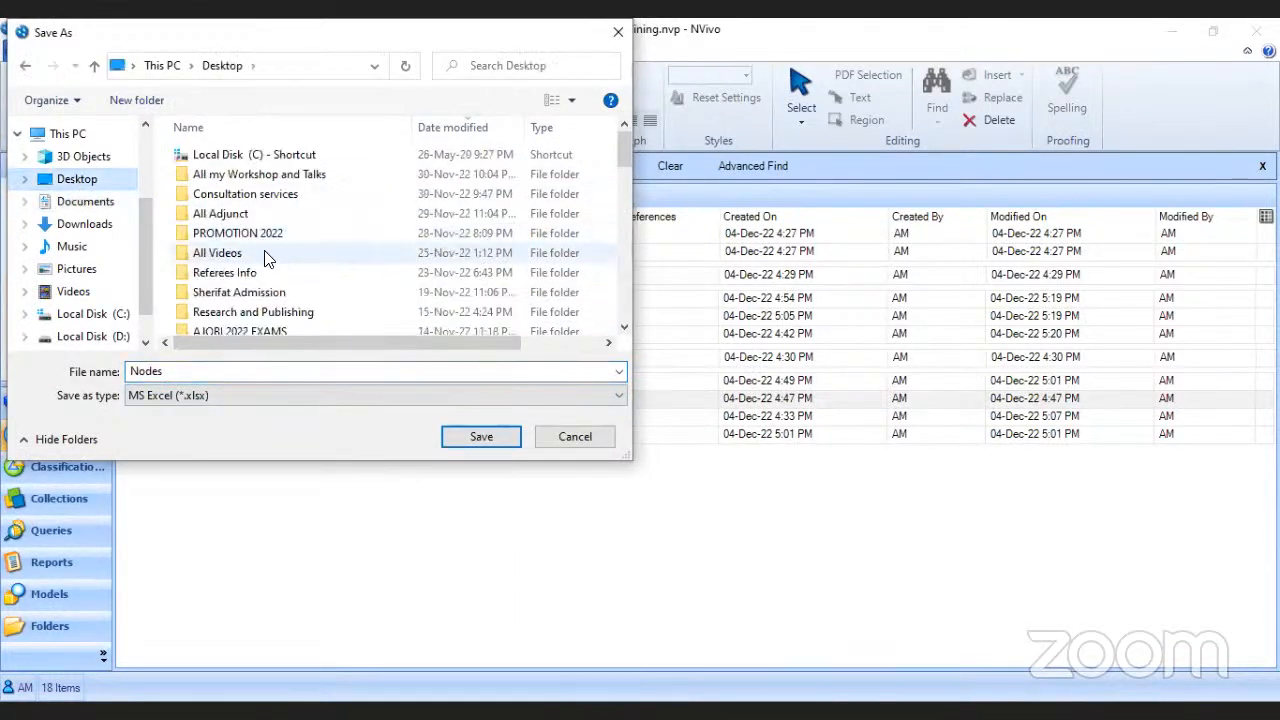
left_click(268, 240)
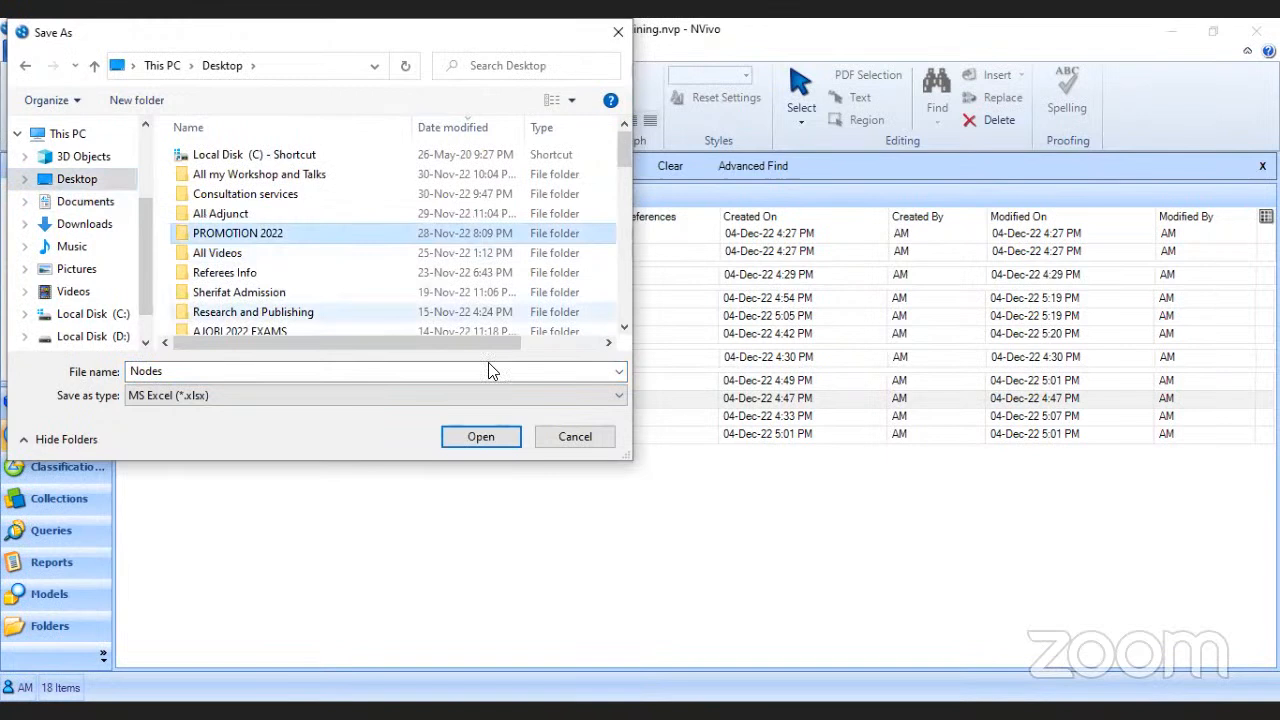
left_click(616, 396)
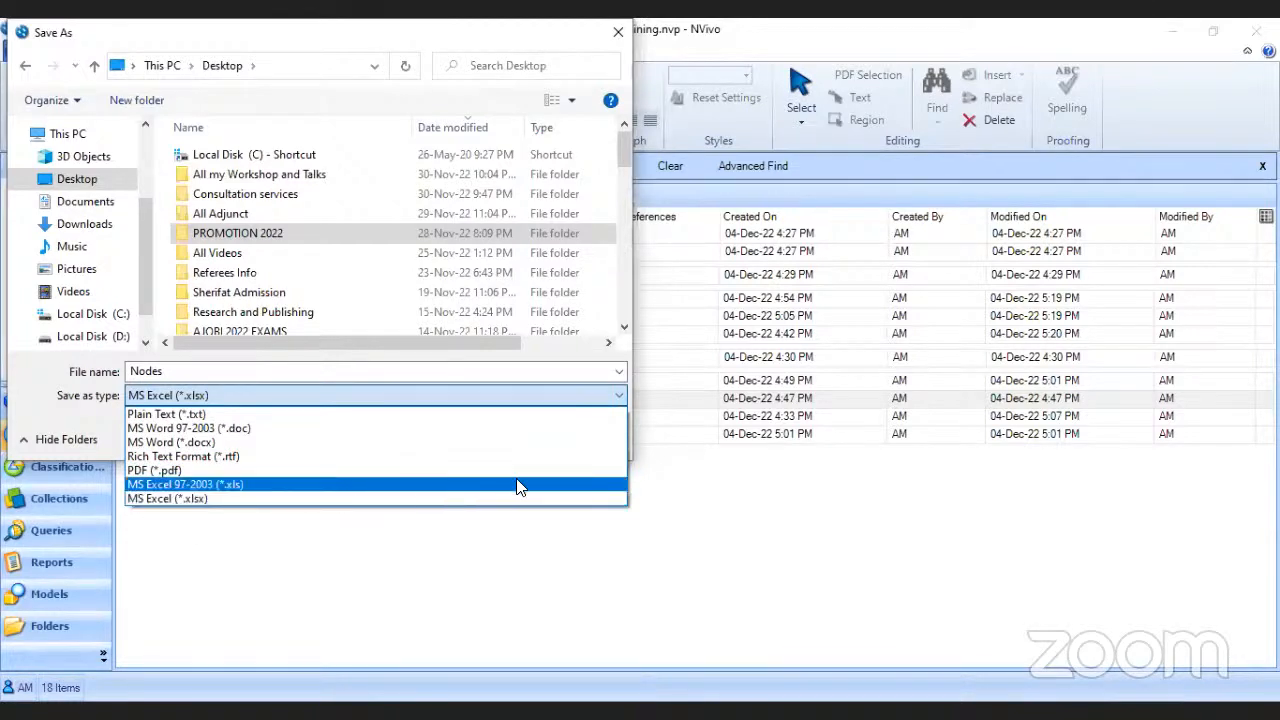
left_click(723, 508)
left_click(572, 435)
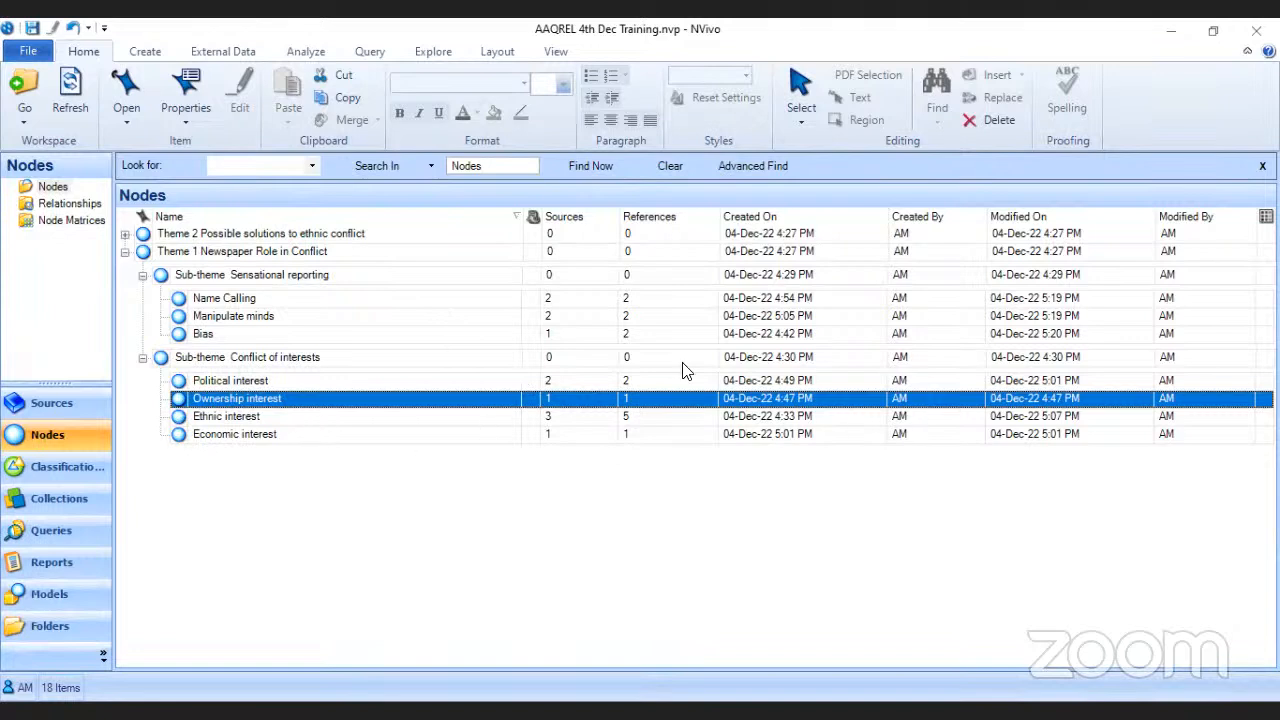
left_click(268, 420)
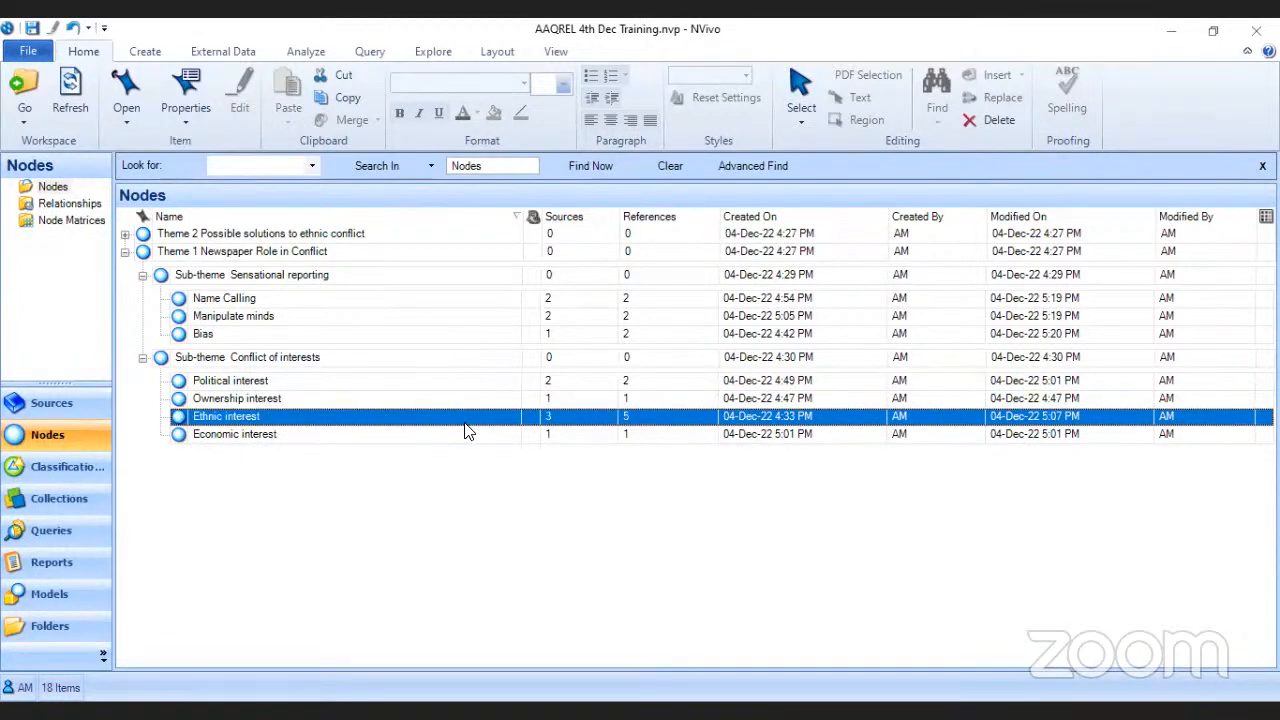
left_click(97, 594)
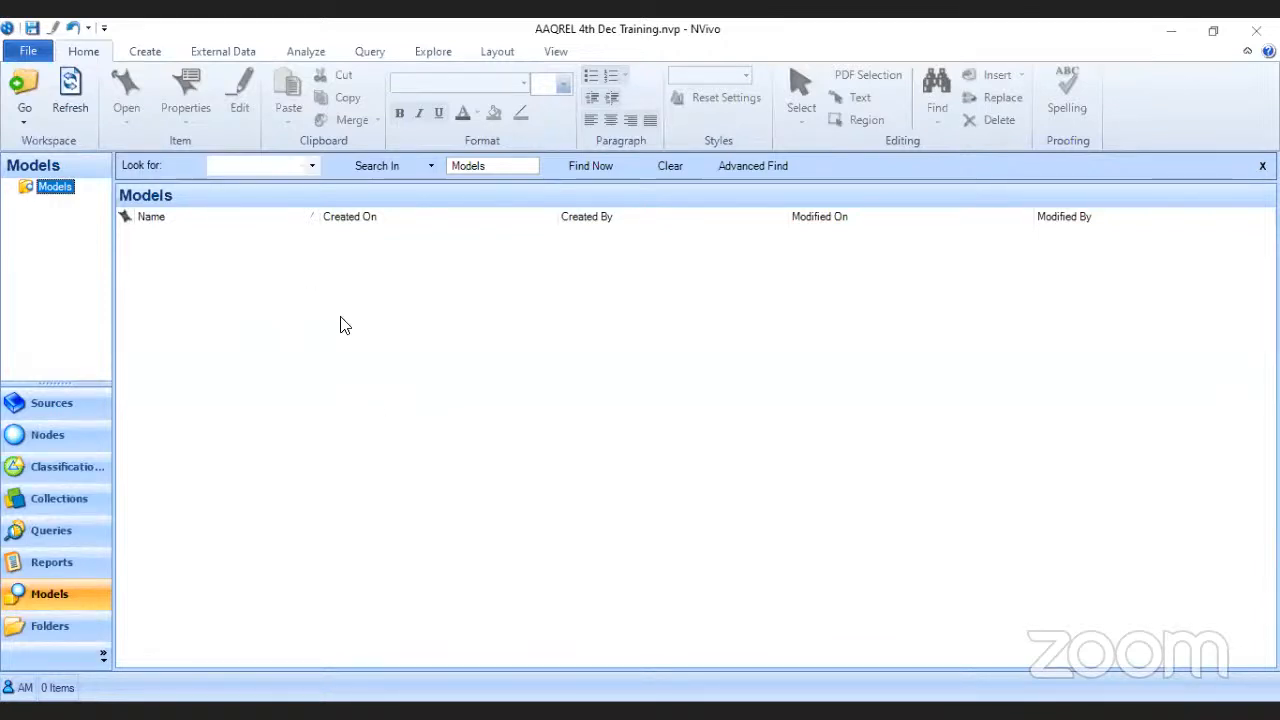
right_click(303, 319)
left_click(352, 591)
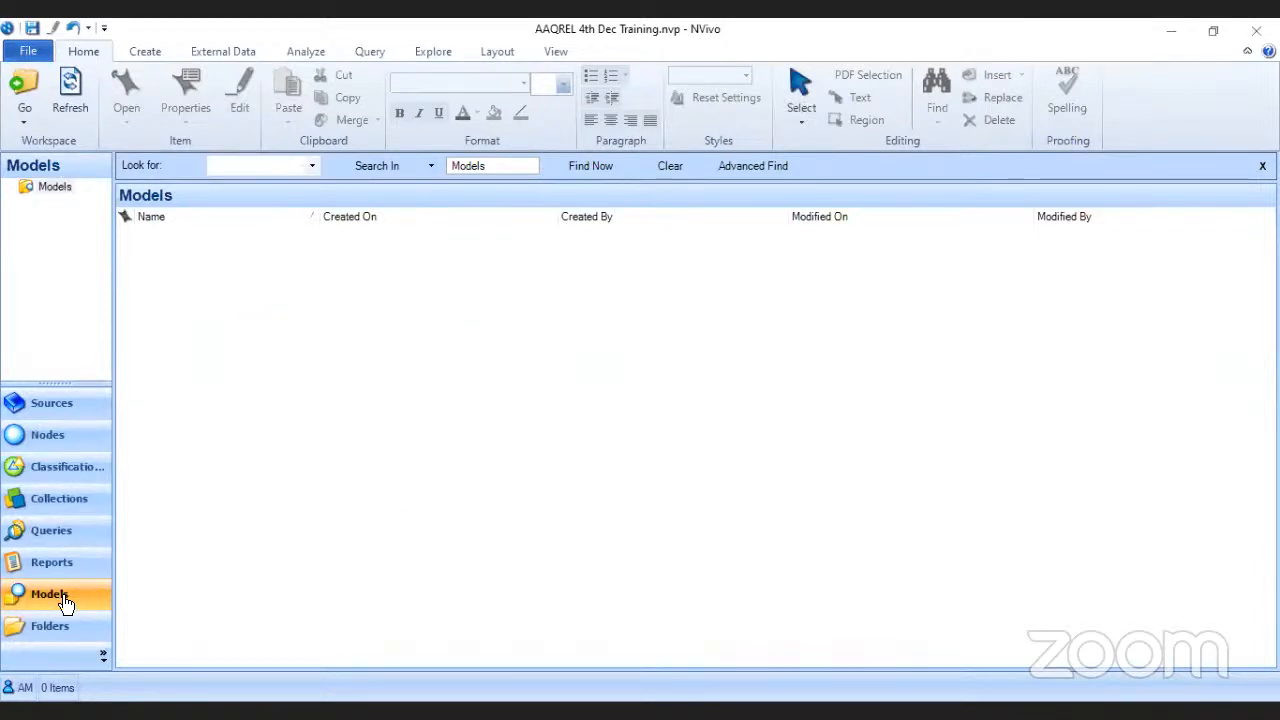
left_click(62, 445)
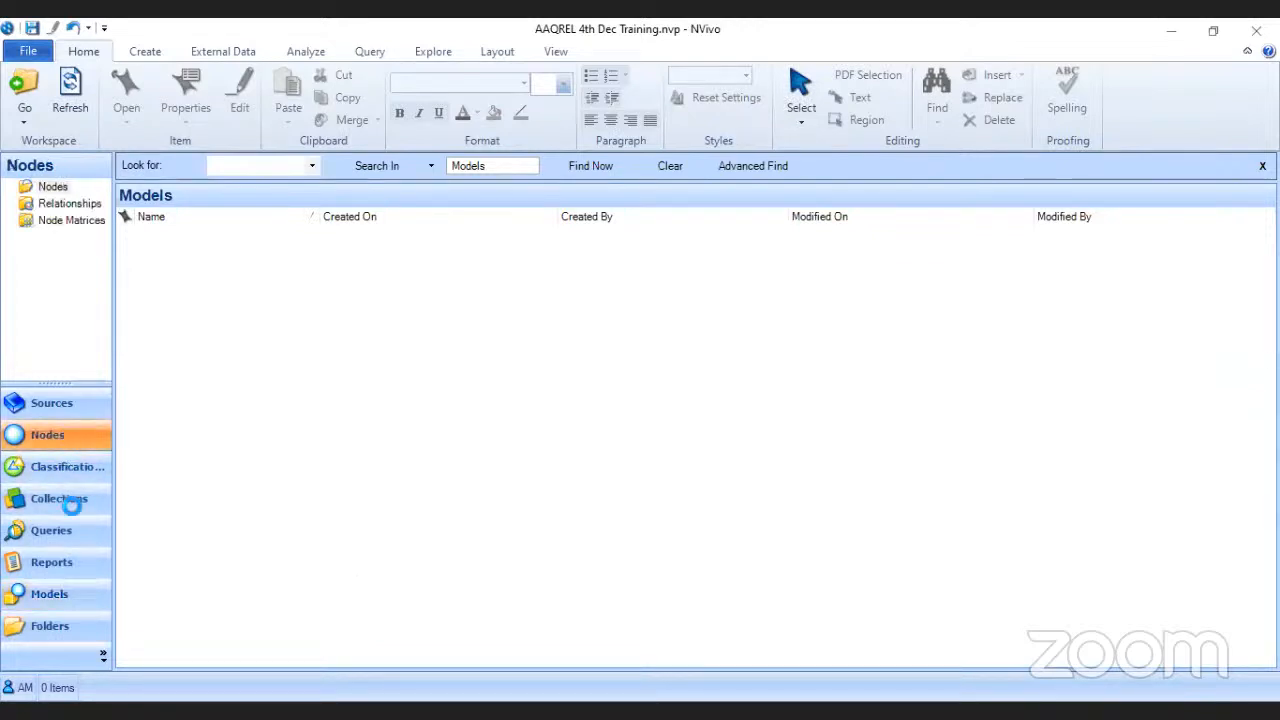
Step: Create a new model named All themes
left_click(63, 599)
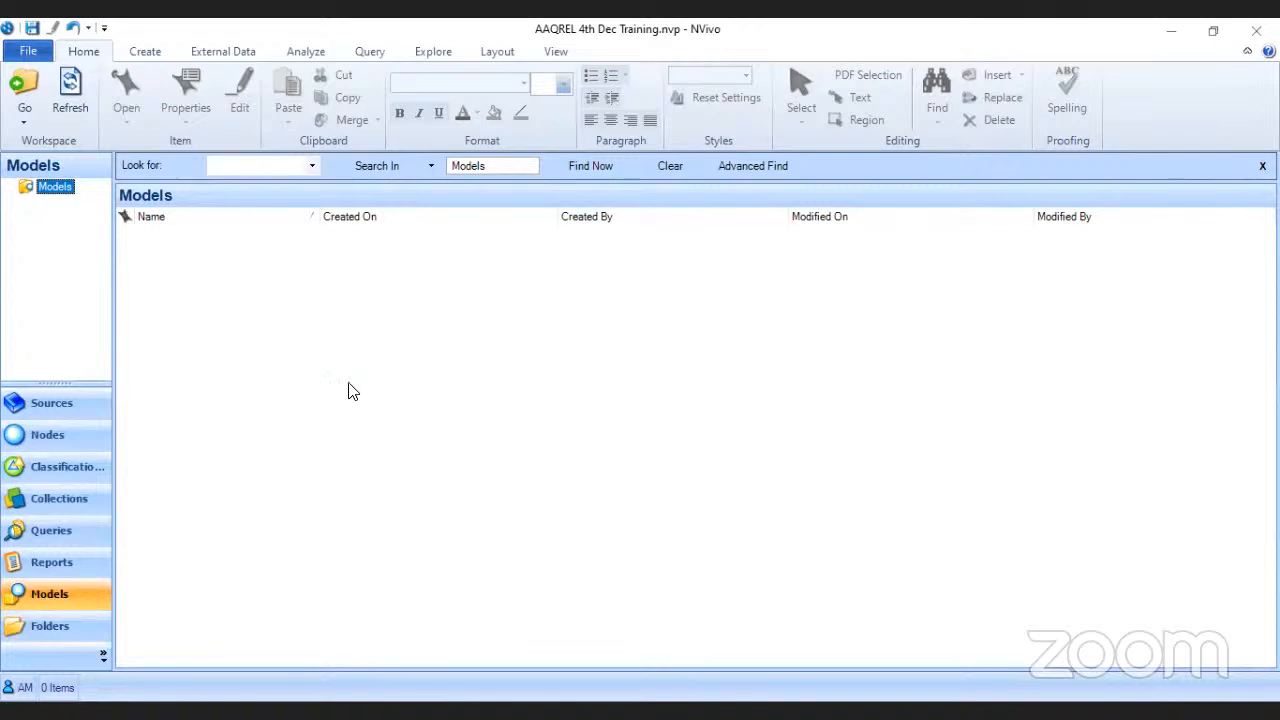
right_click(336, 349)
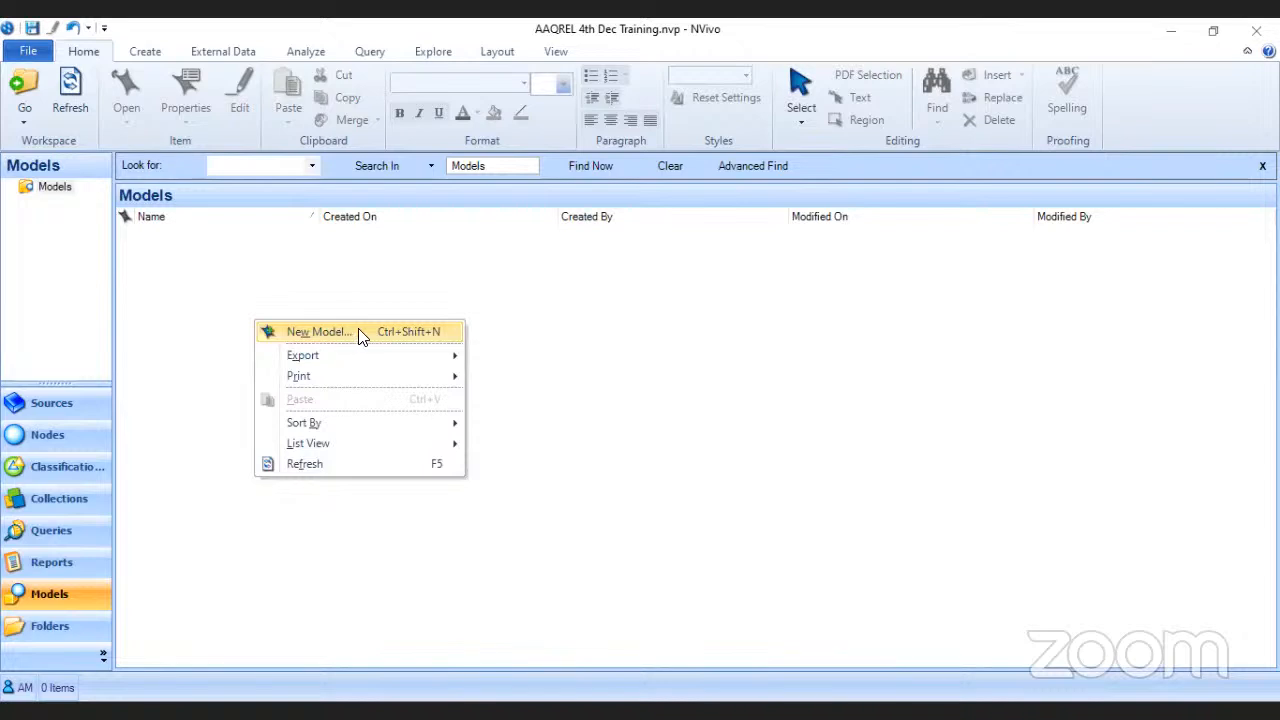
left_click(356, 329)
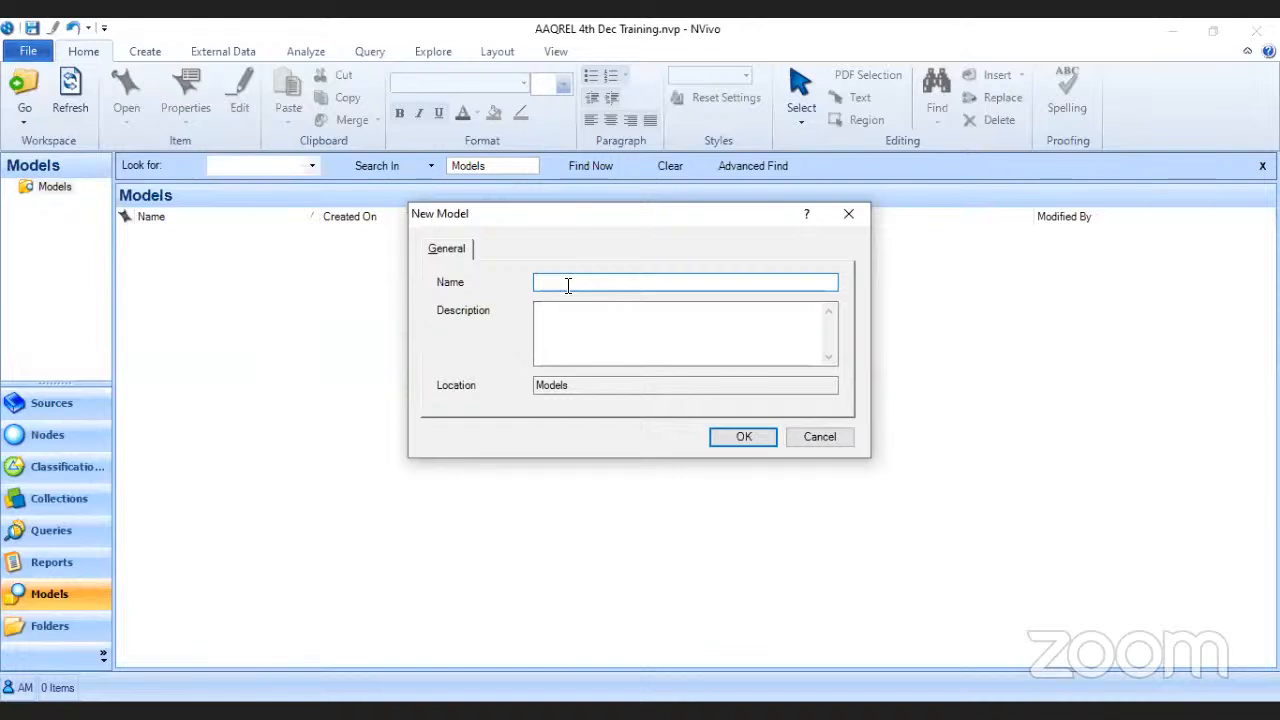
type("All themes")
left_click(740, 440)
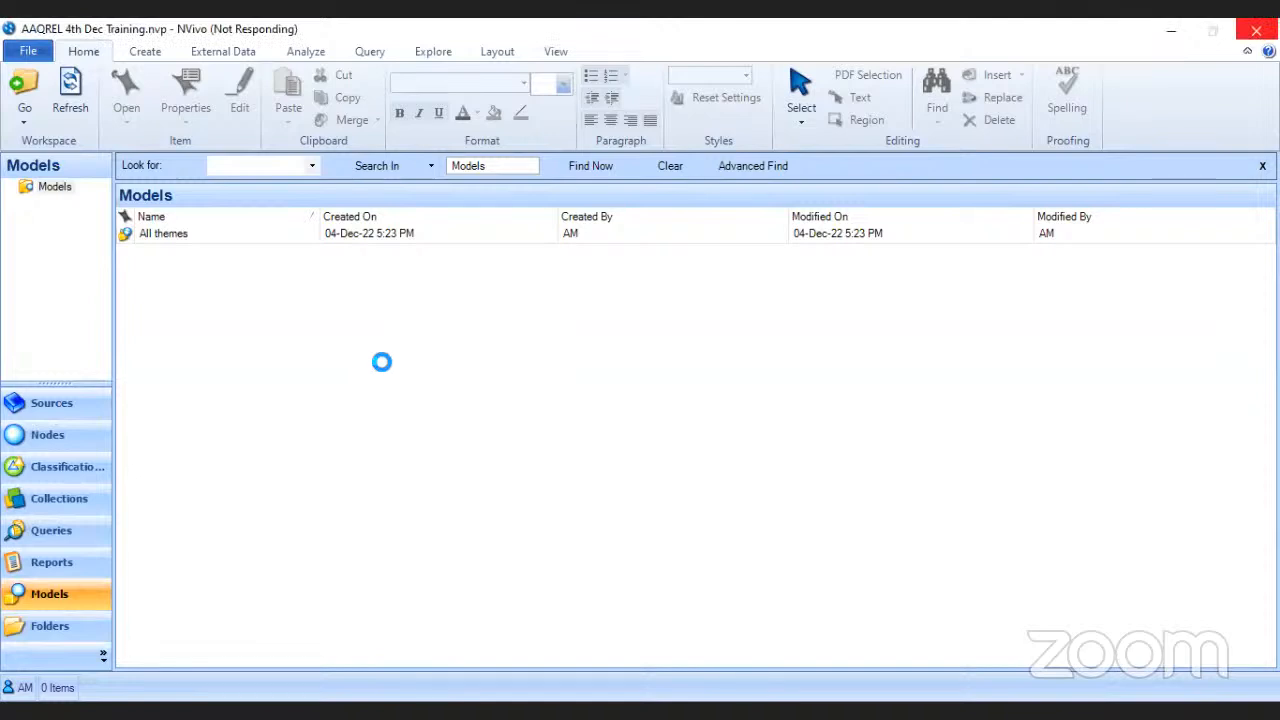
Step: Narrow the model list to give the All themes canvas more width
right_click(382, 366)
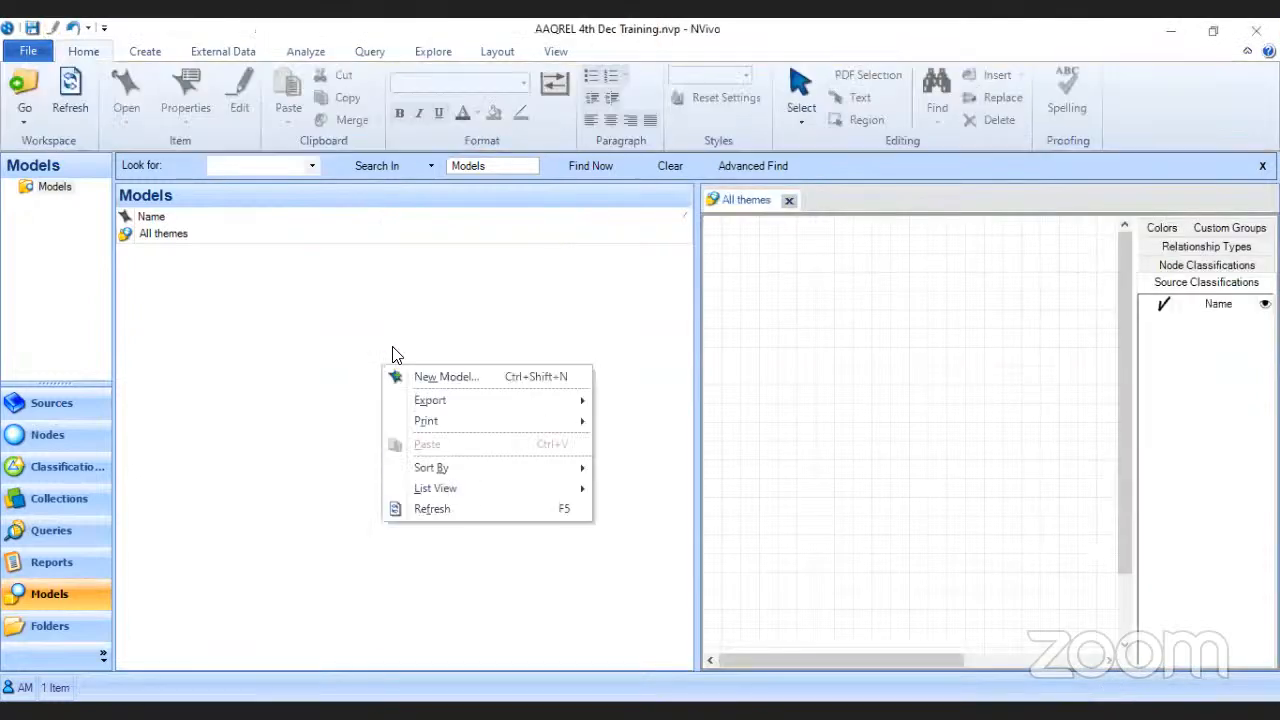
left_click(346, 380)
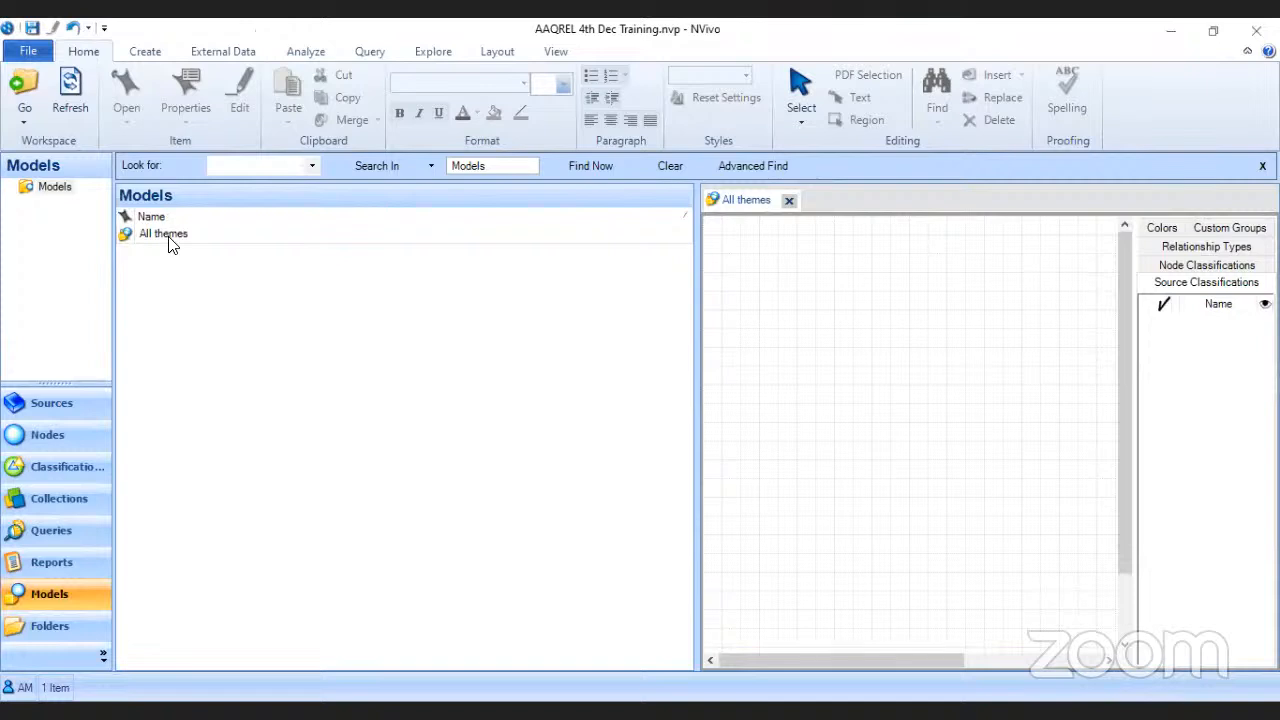
left_click_drag(700, 394, 362, 387)
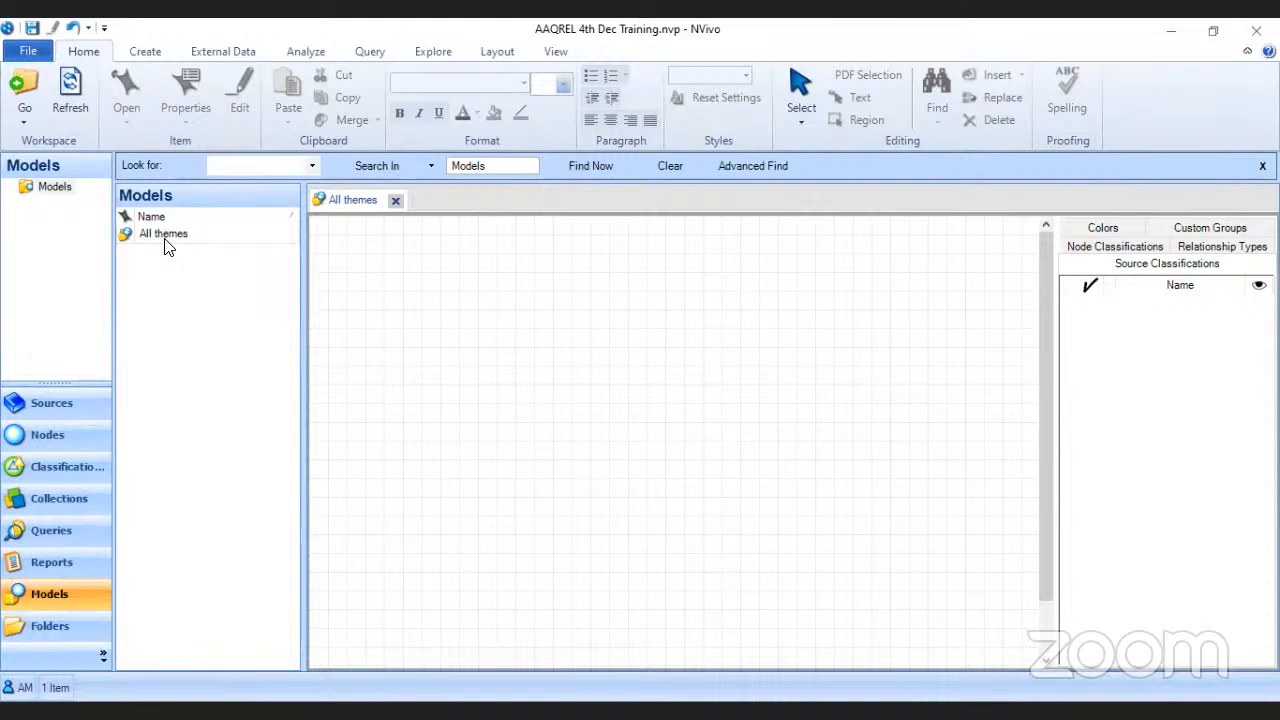
Step: Choose both themes and their four sub-themes from the project's nodes as items to add to the All themes model
right_click(519, 364)
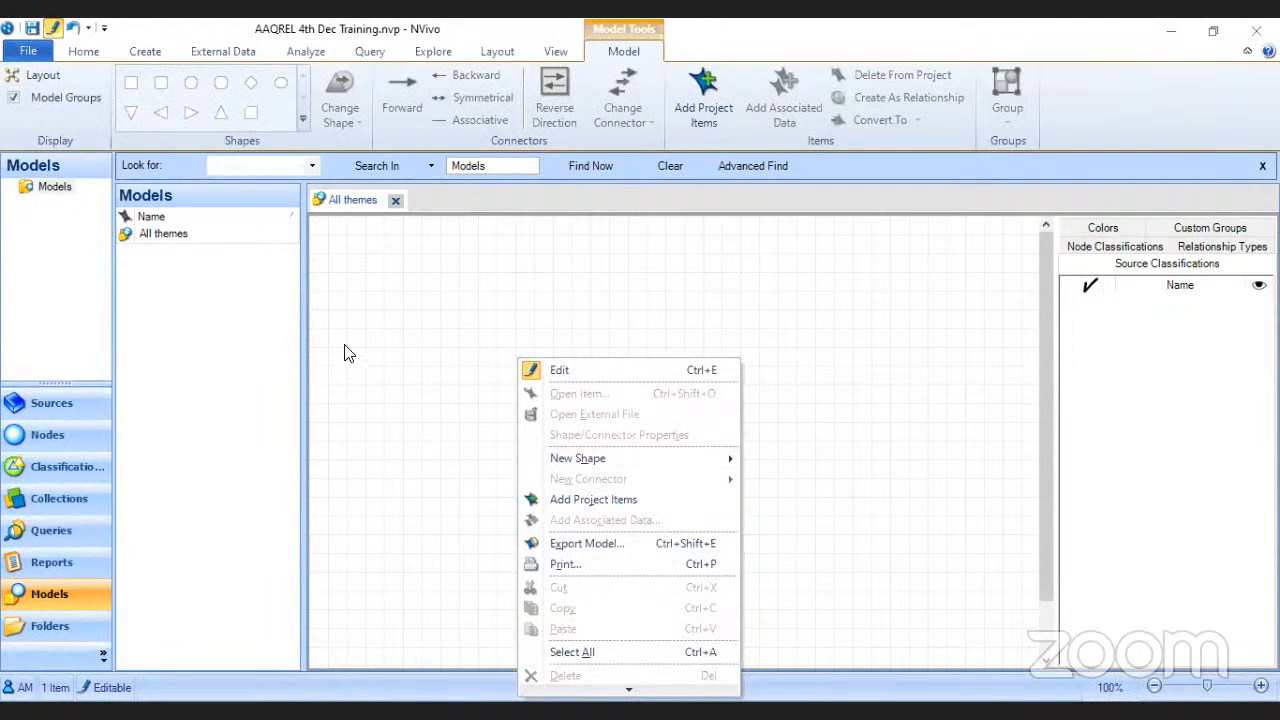
left_click(534, 313)
right_click(534, 313)
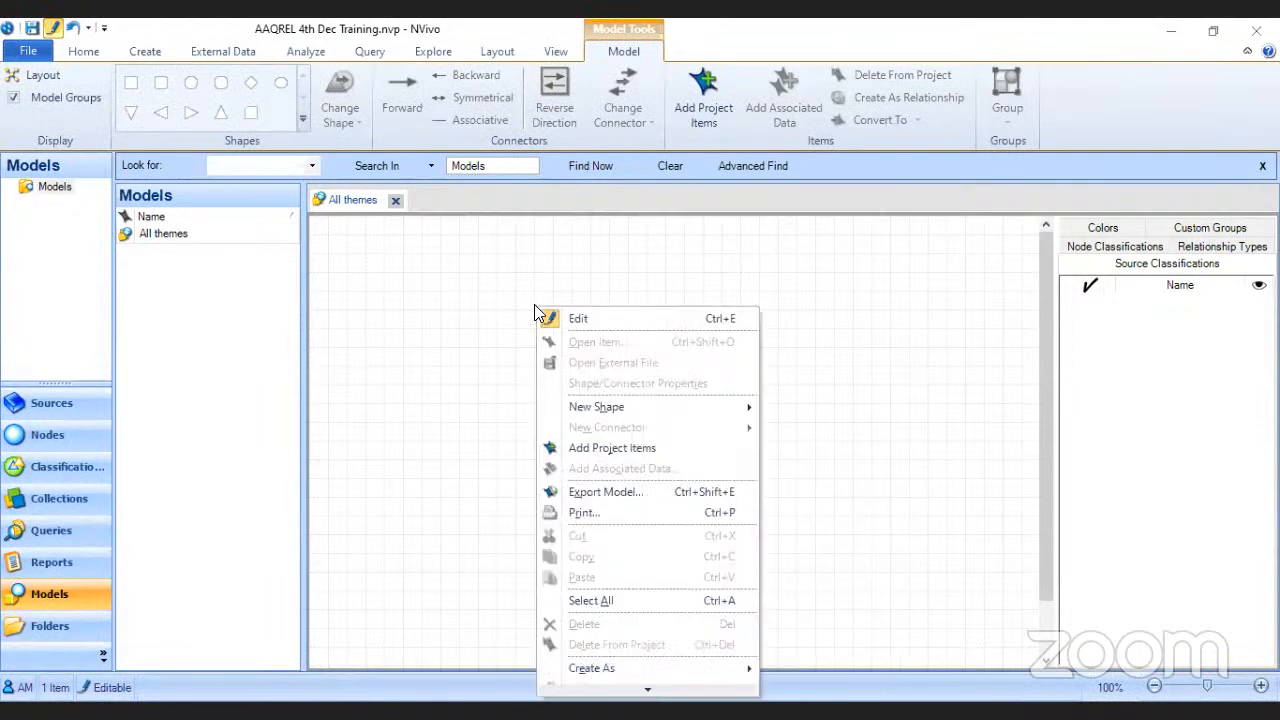
left_click(620, 448)
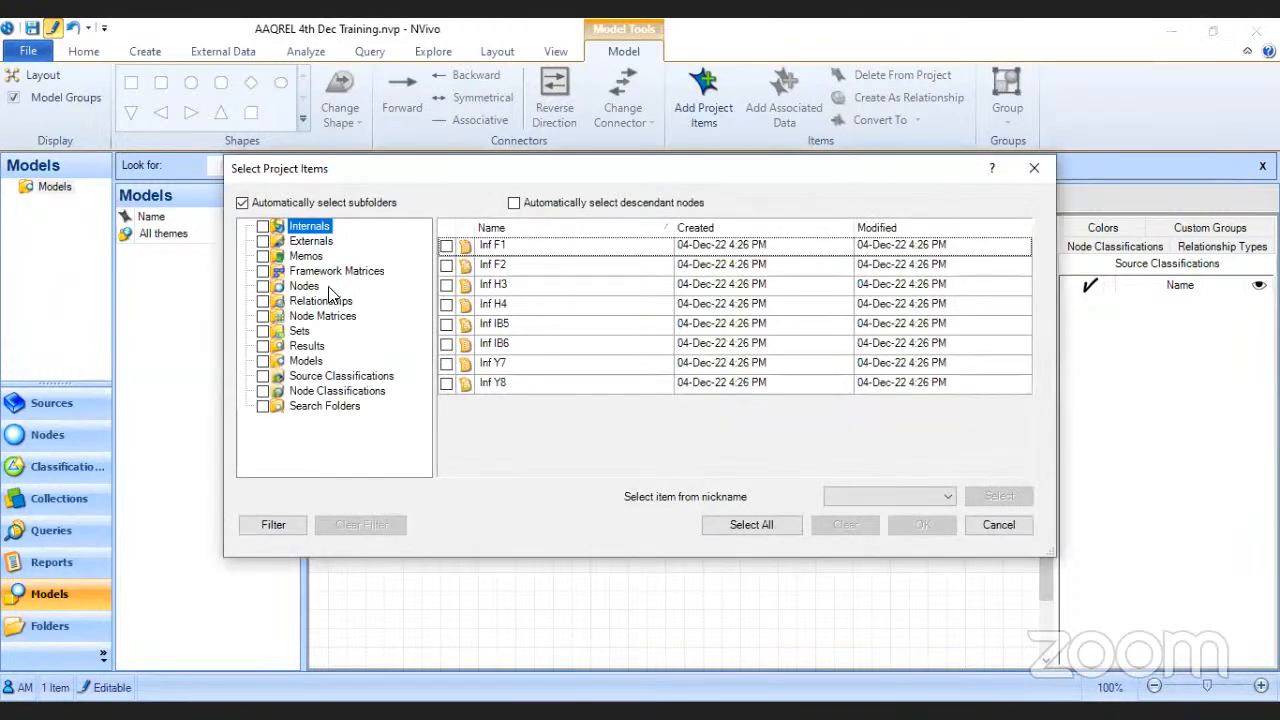
left_click(301, 287)
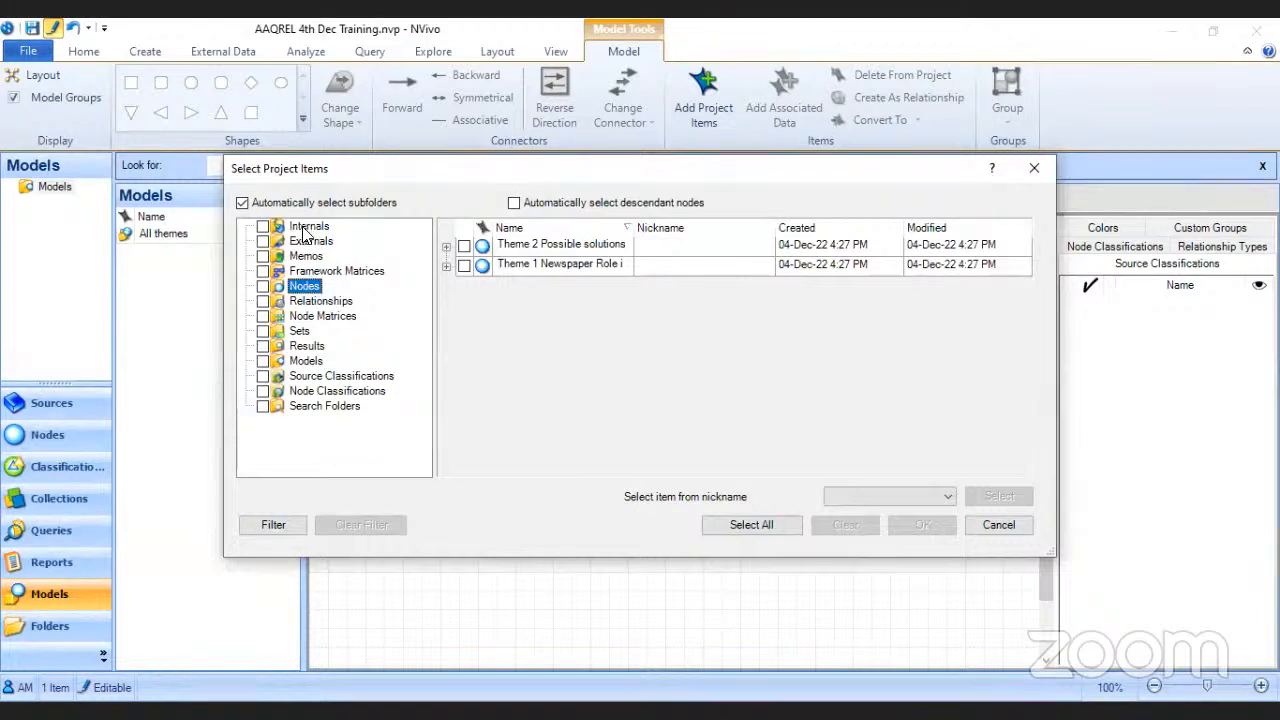
left_click(446, 246)
left_click(446, 317)
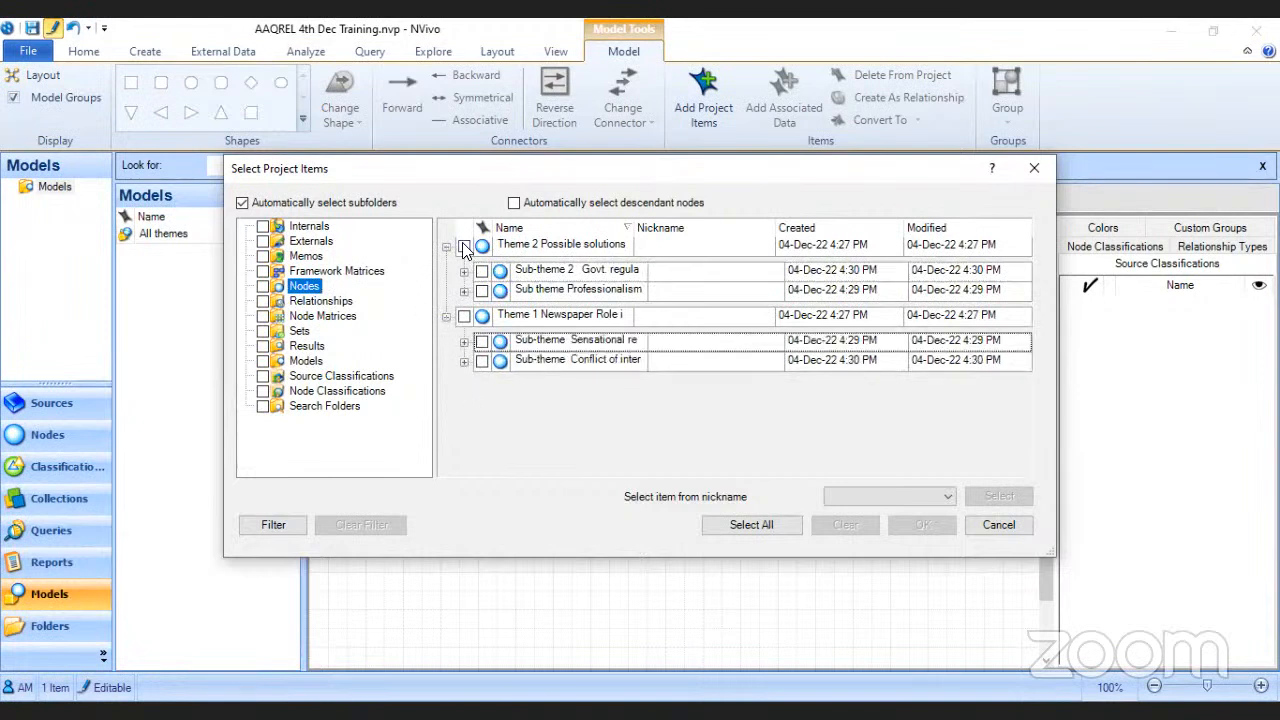
left_click(464, 246)
left_click(482, 290)
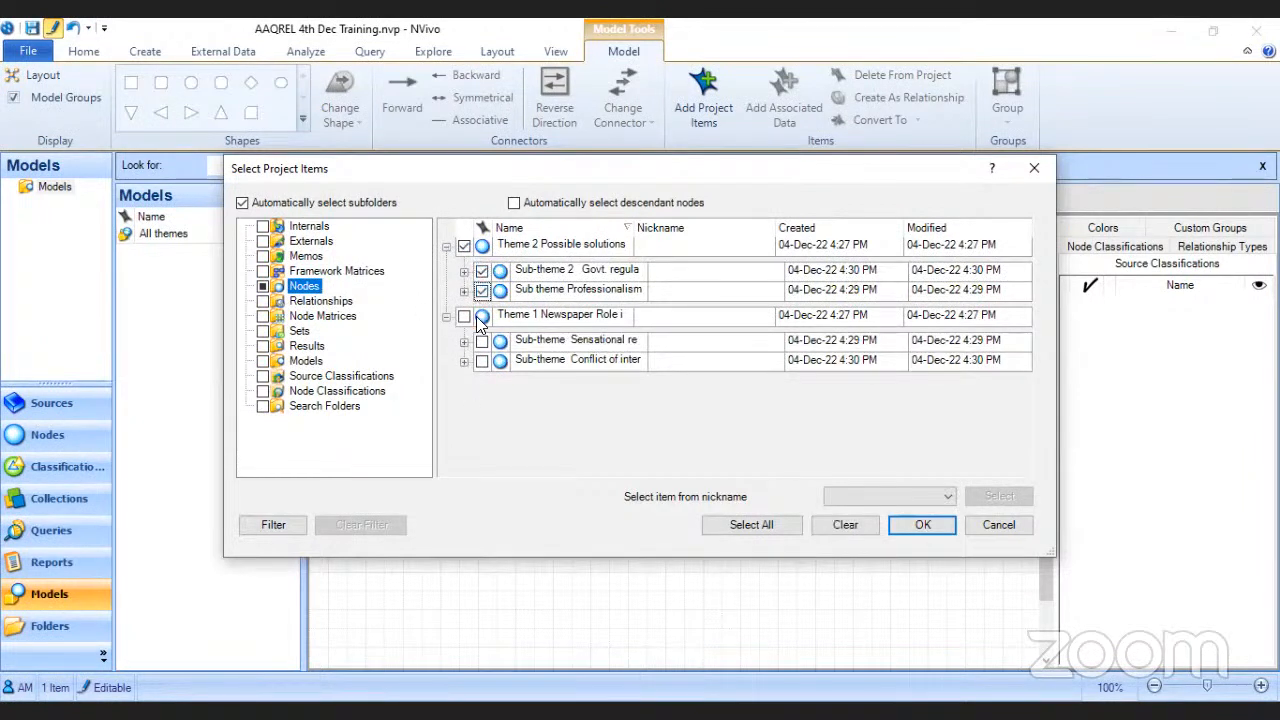
left_click(482, 342)
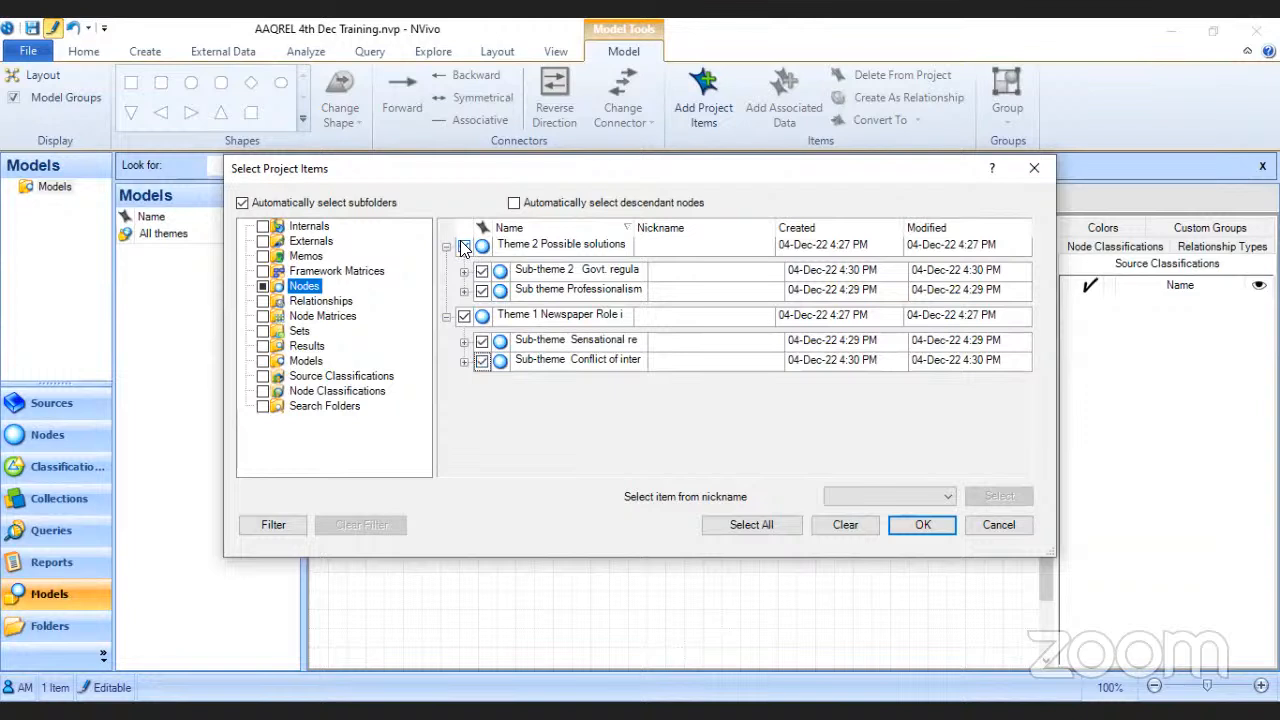
left_click(482, 290)
left_click(464, 361)
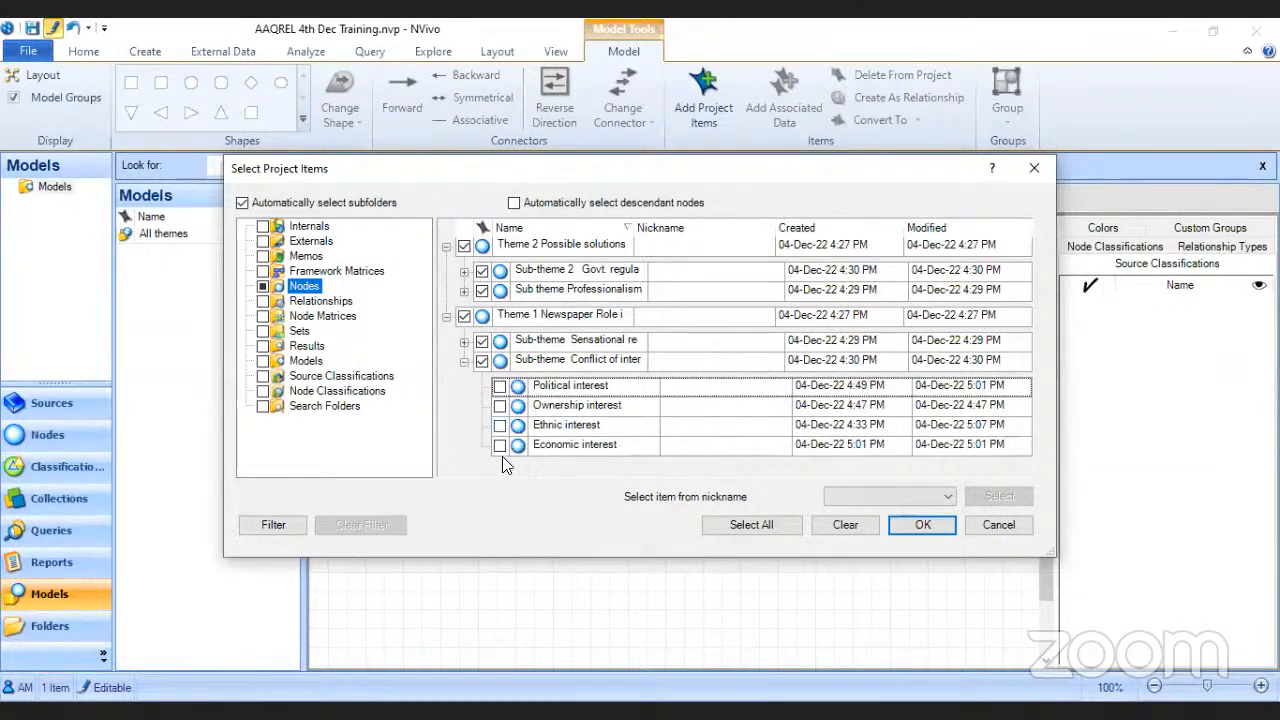
left_click(464, 361)
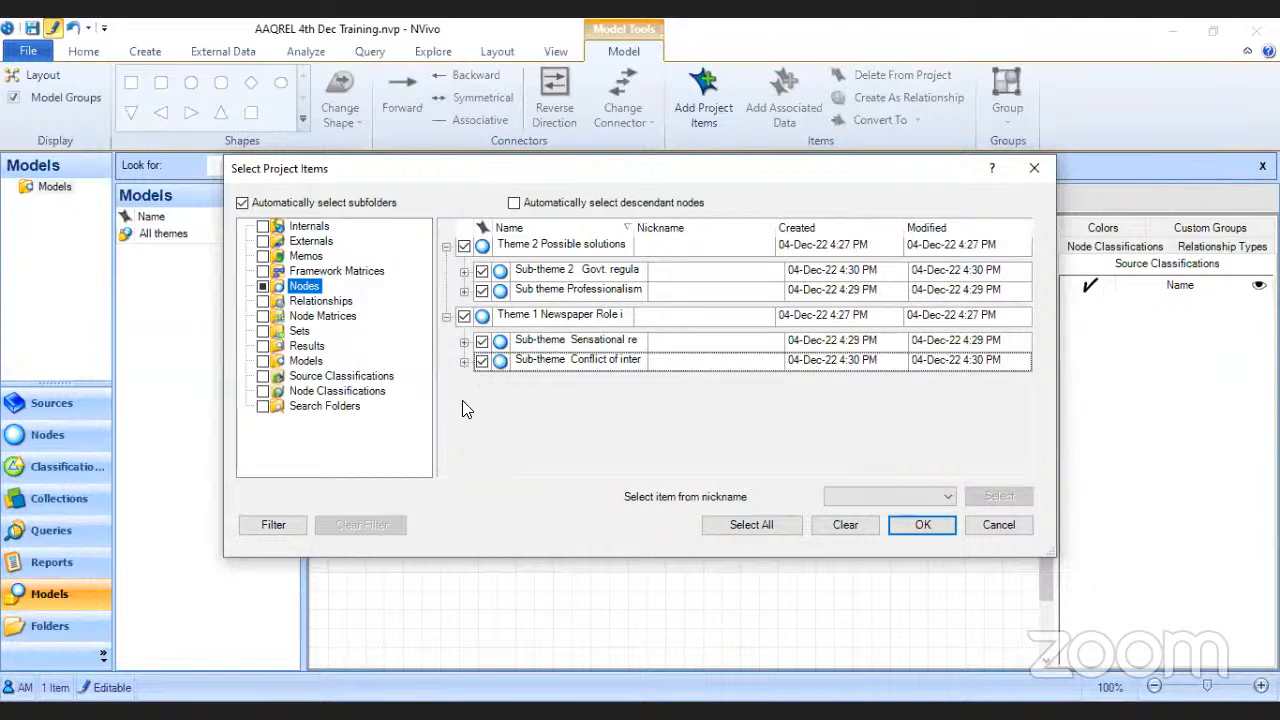
left_click(464, 361)
left_click(499, 386)
left_click(499, 406)
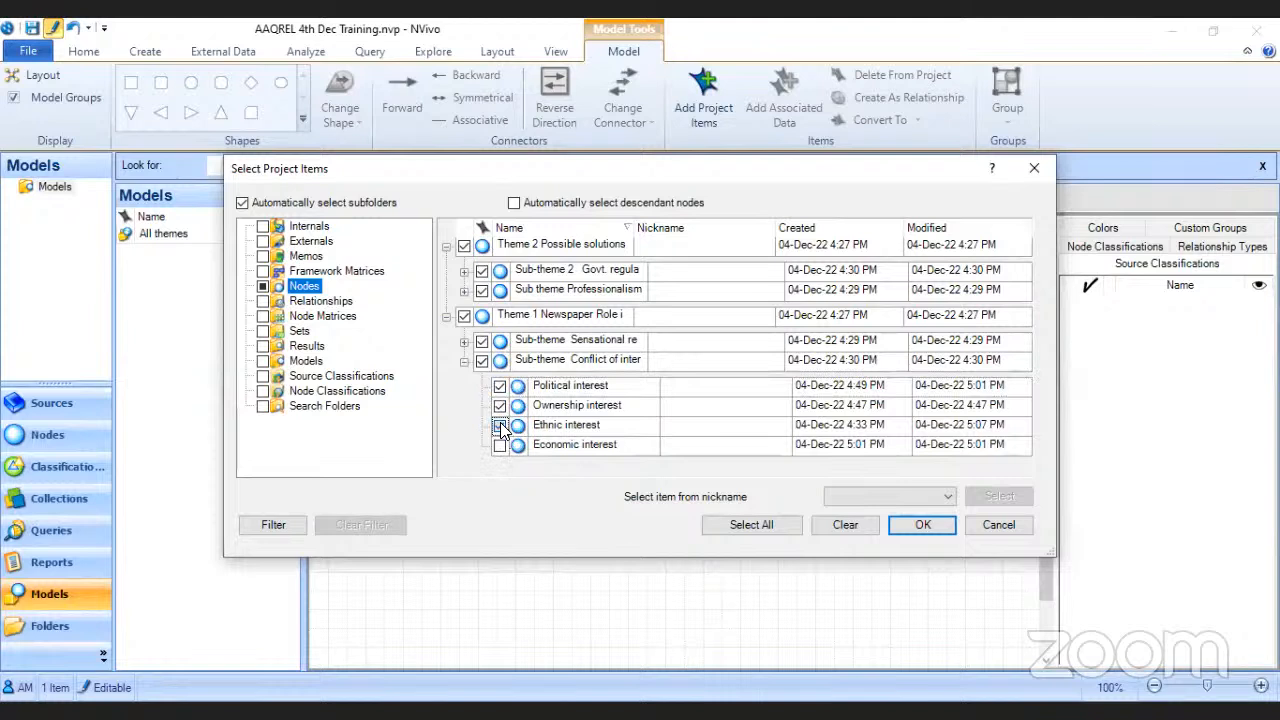
left_click(499, 406)
left_click(499, 386)
left_click(463, 361)
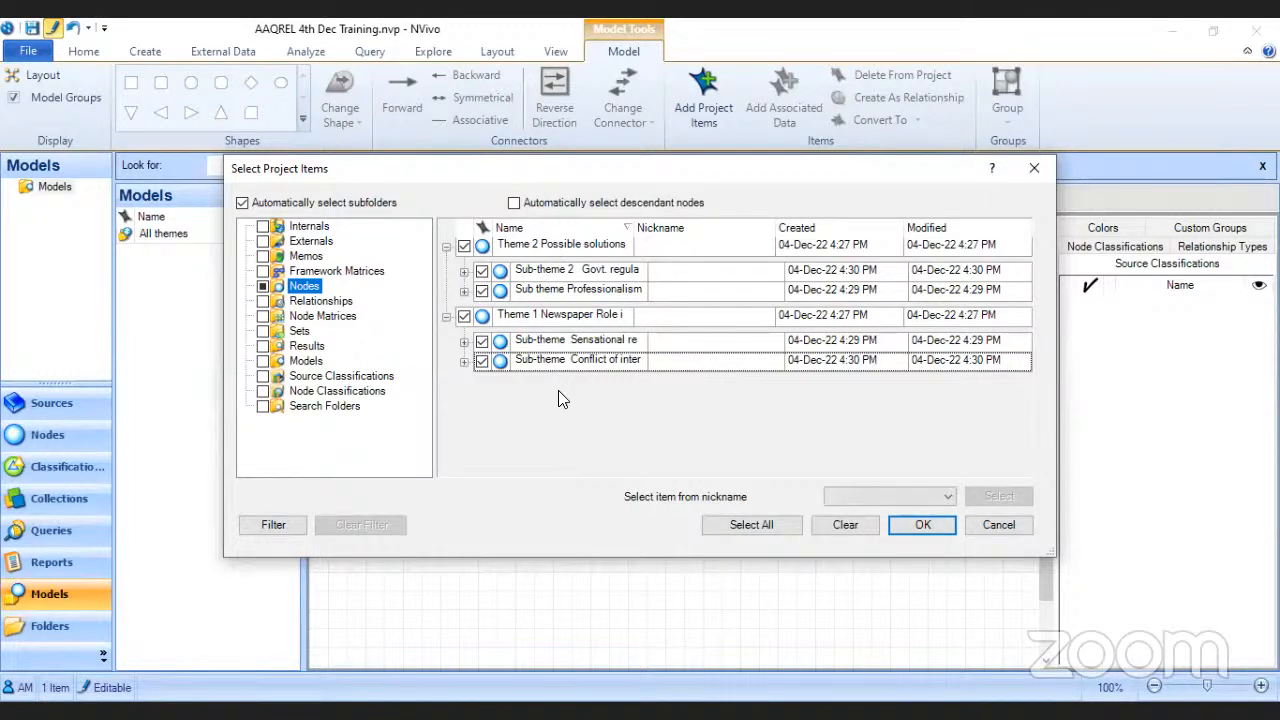
left_click(464, 361)
left_click(500, 406)
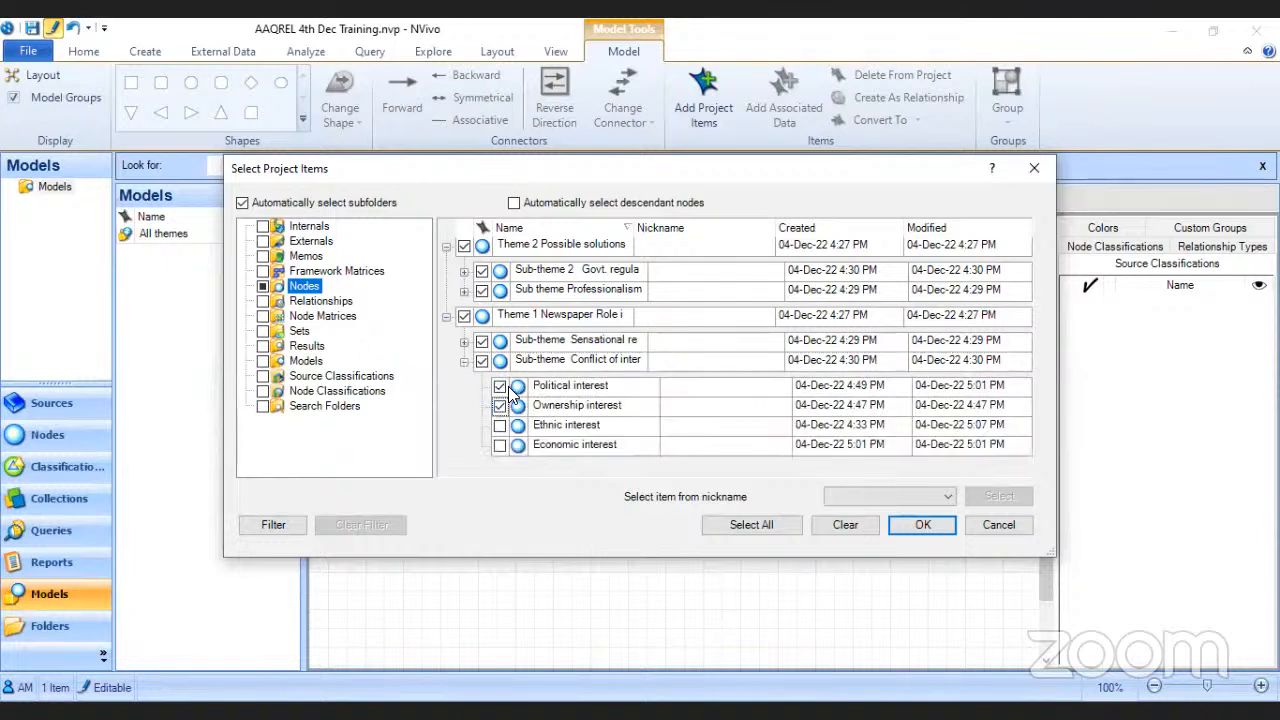
left_click(500, 406)
left_click(464, 361)
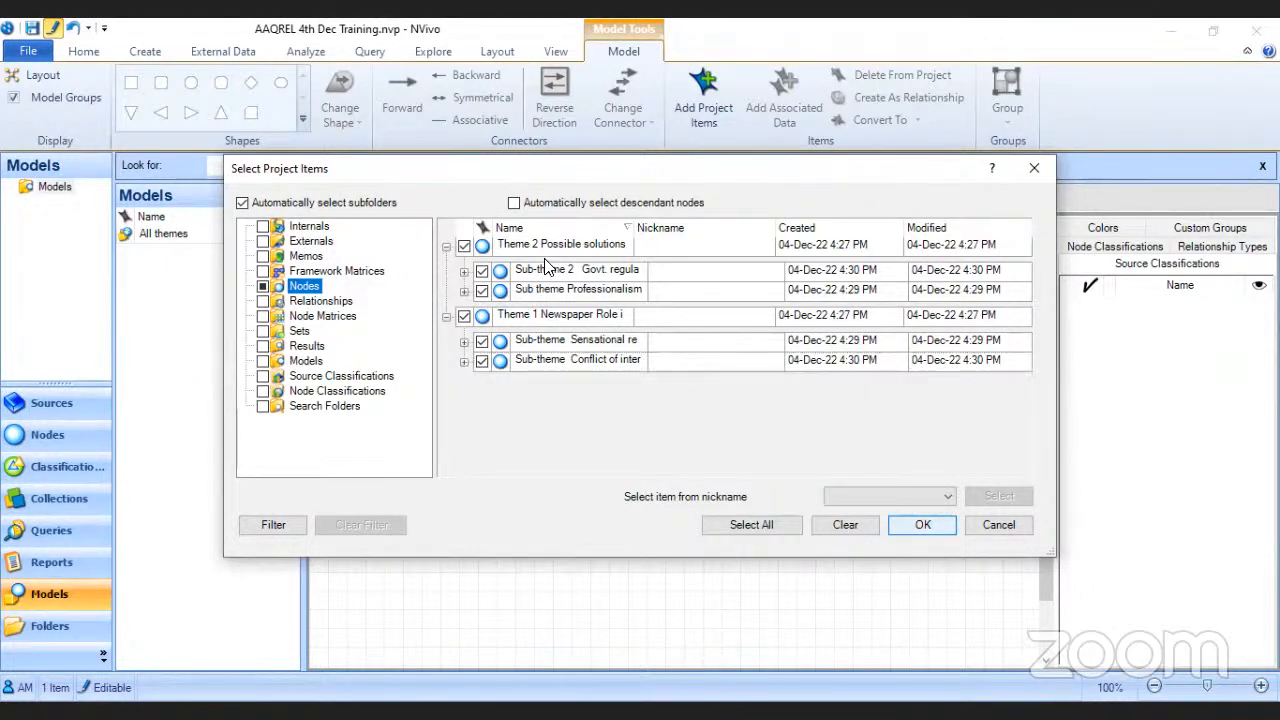
Step: Add the selected nodes to the model together with all their Parents and Relationships associations
key("Return")
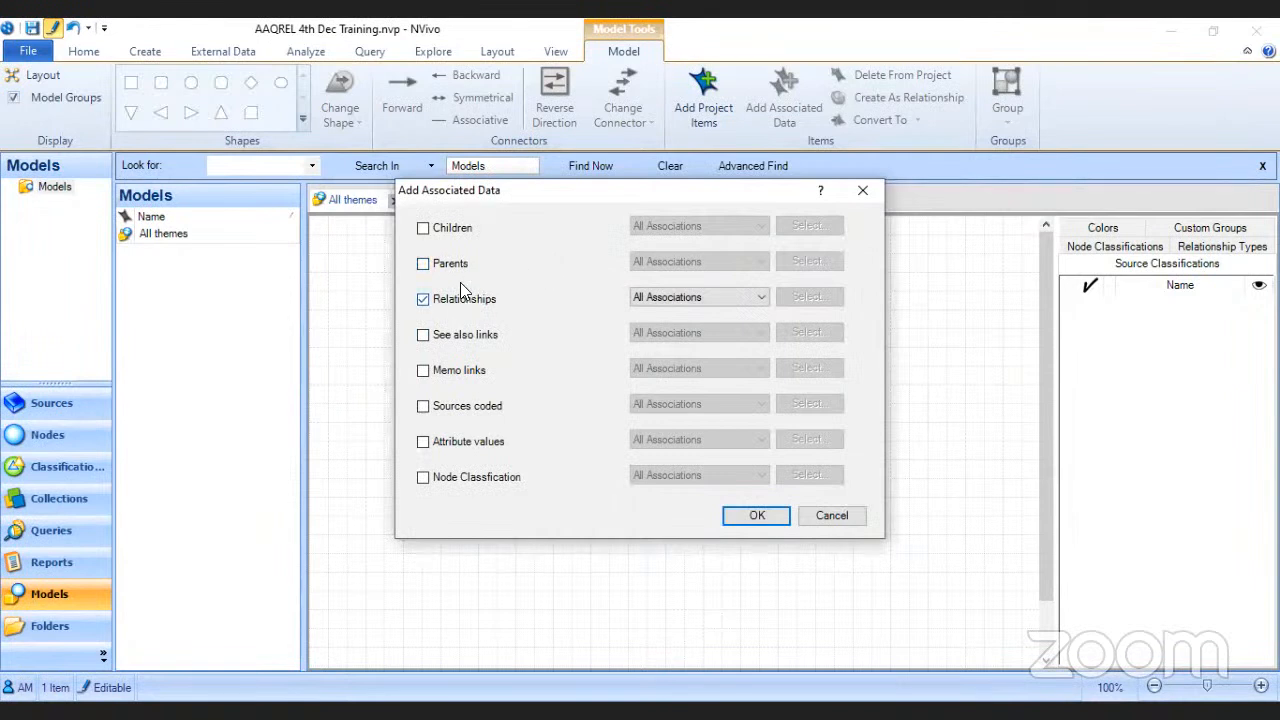
left_click(423, 263)
left_click(424, 229)
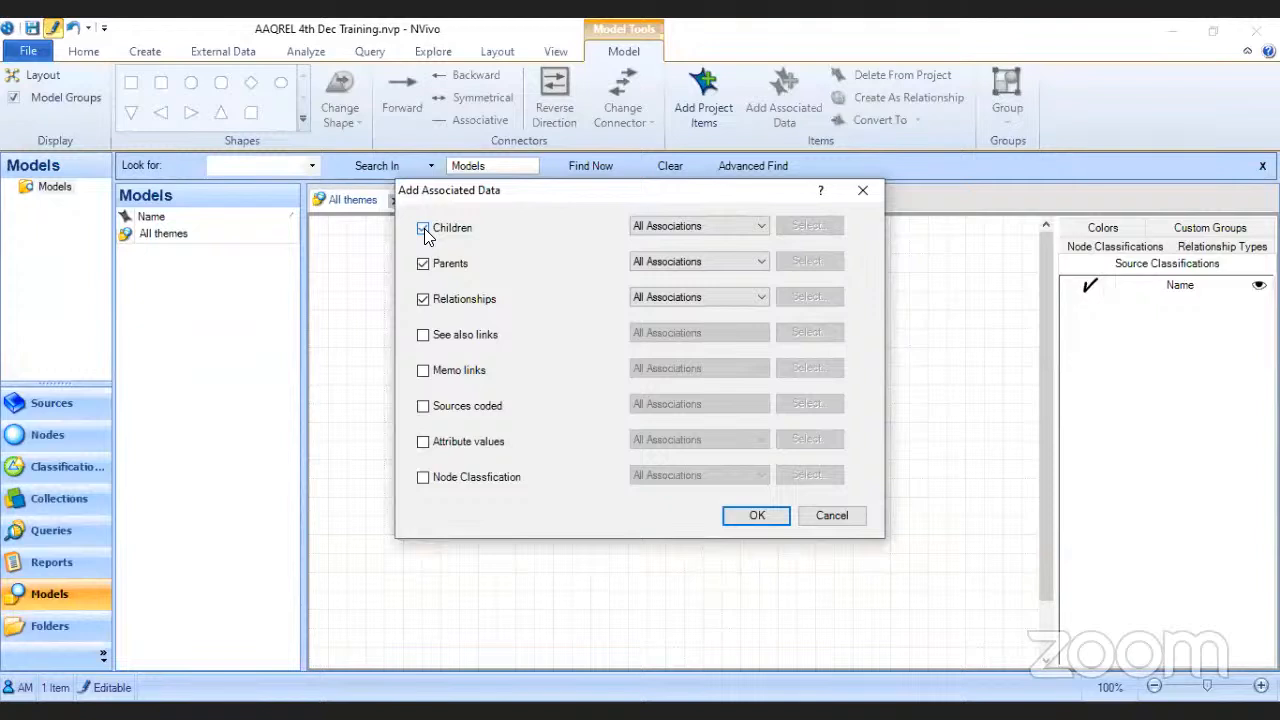
left_click(424, 228)
left_click(423, 263)
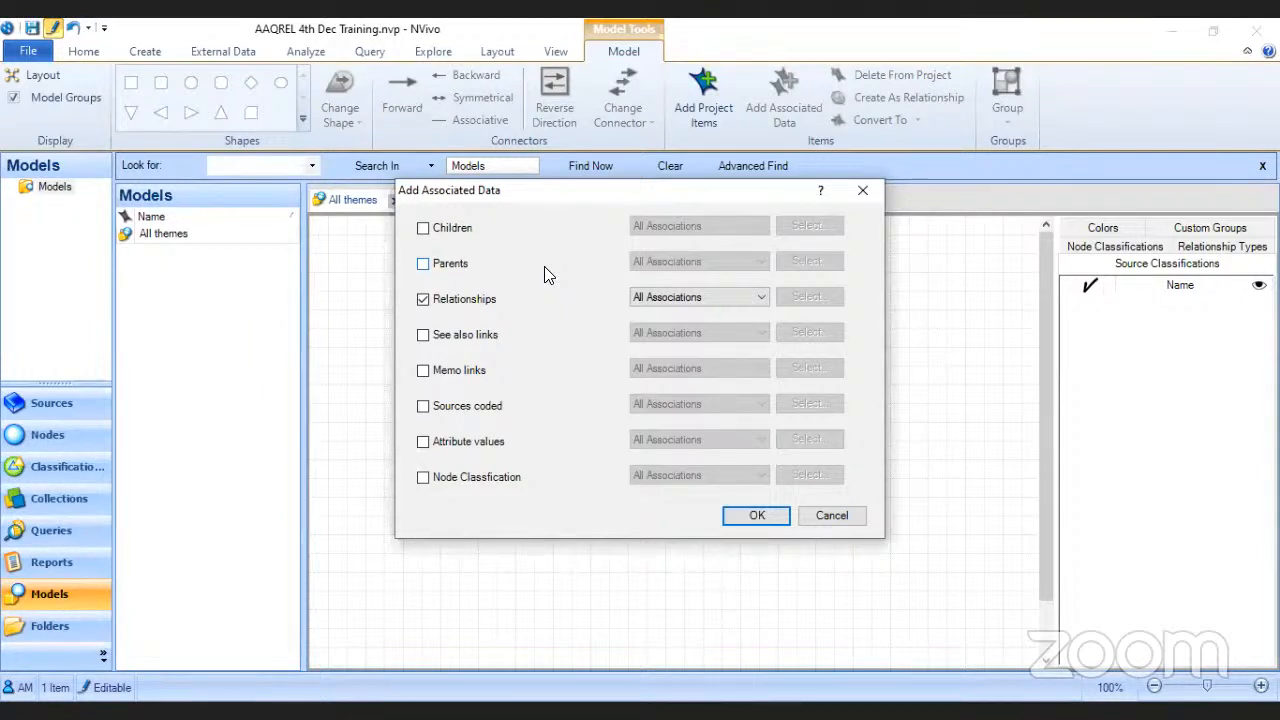
left_click(423, 264)
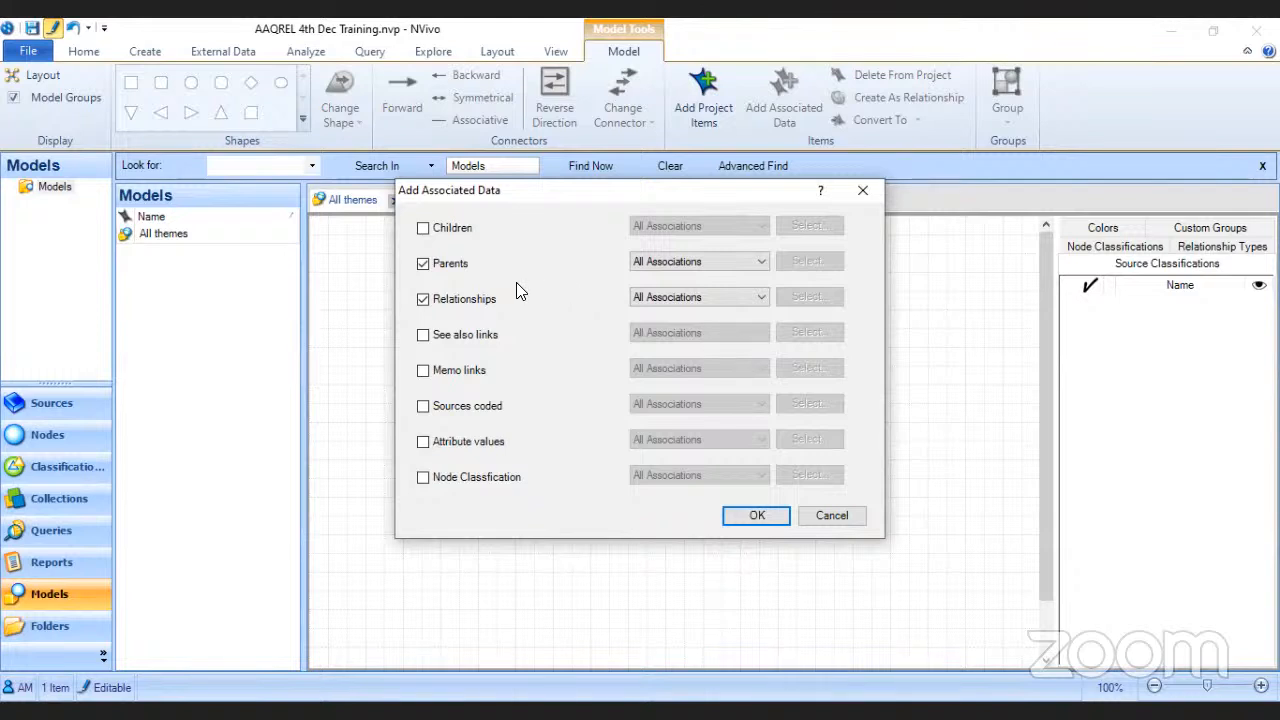
left_click(755, 516)
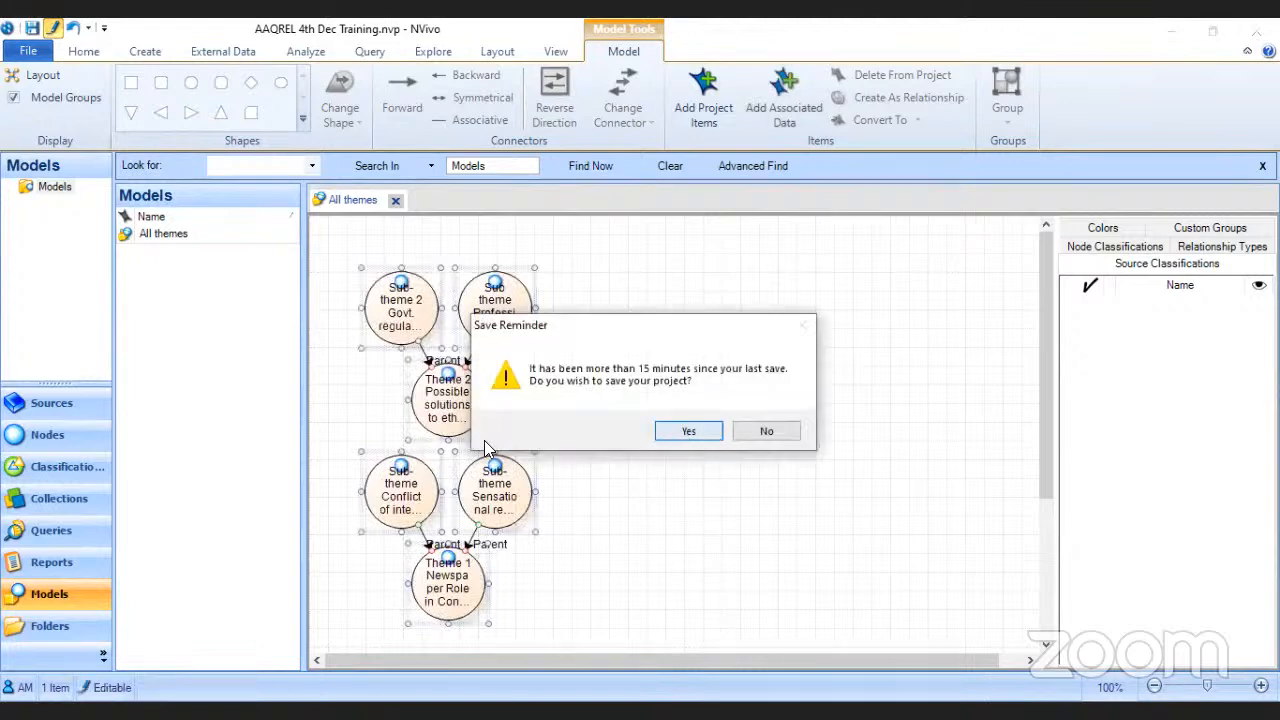
Step: Save the project at the reminder and move all the added node shapes together to the middle of the canvas
left_click(686, 433)
left_click_drag(459, 404, 681, 379)
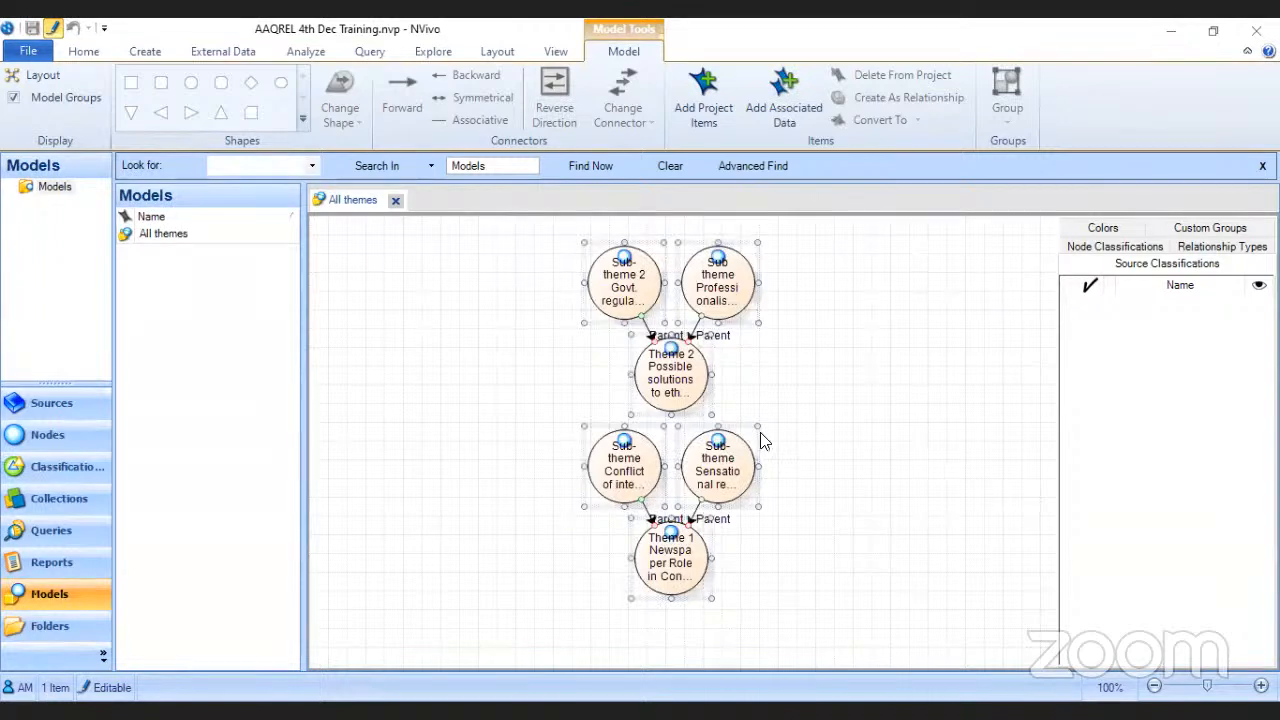
left_click_drag(665, 372, 613, 392)
left_click(771, 480)
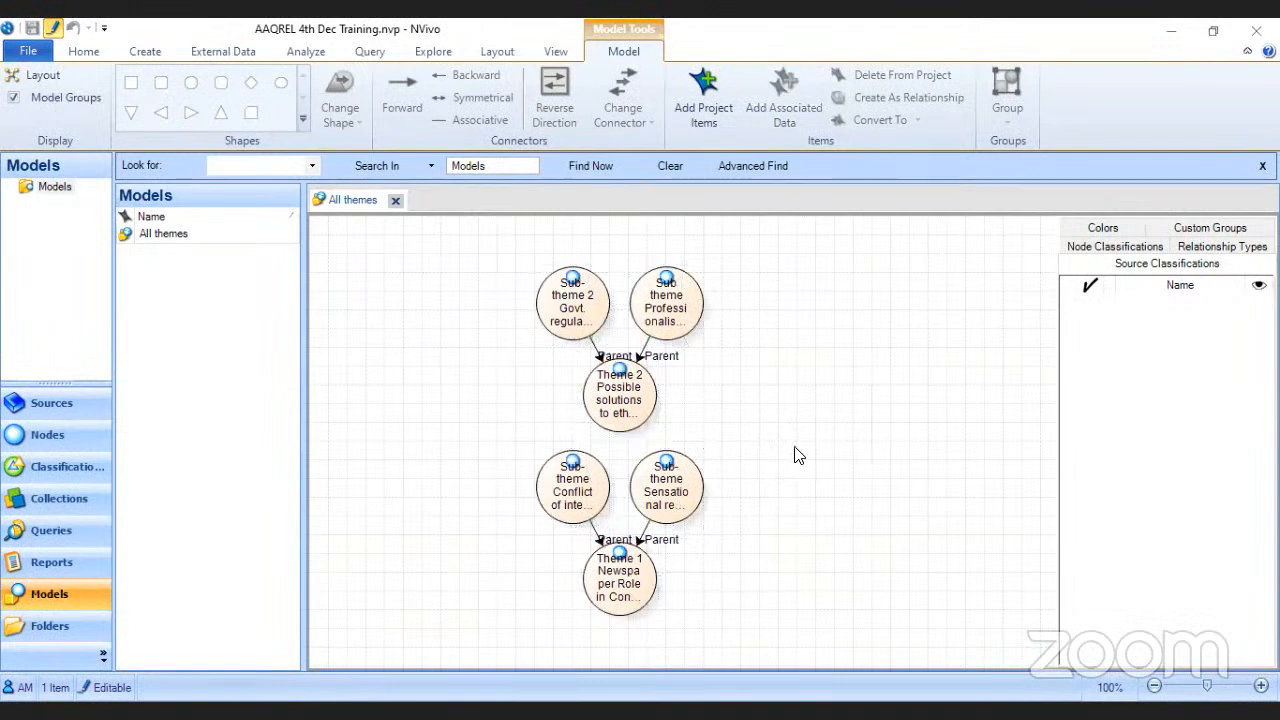
Step: Spread the Conflict of interests and Sensational reporting sub-themes apart below the Theme 1 shape, on either side of it
left_click_drag(562, 496, 462, 574)
left_click_drag(662, 472, 786, 576)
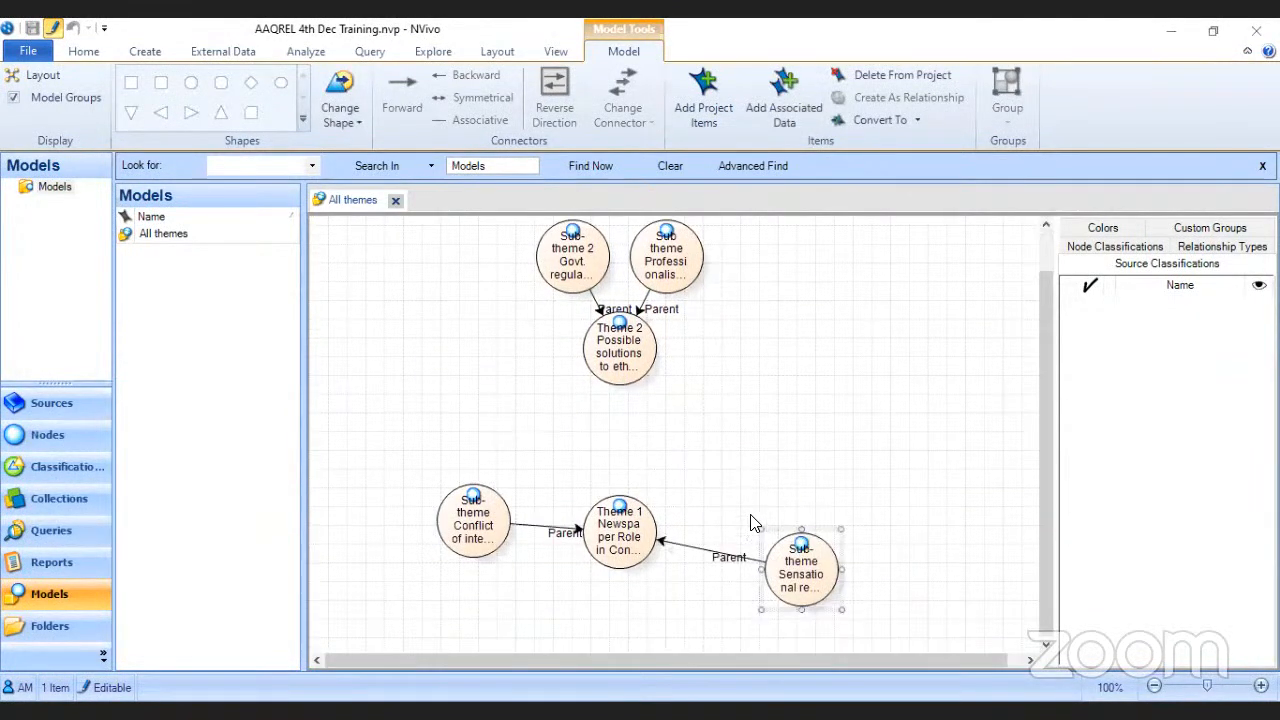
left_click_drag(500, 530, 517, 622)
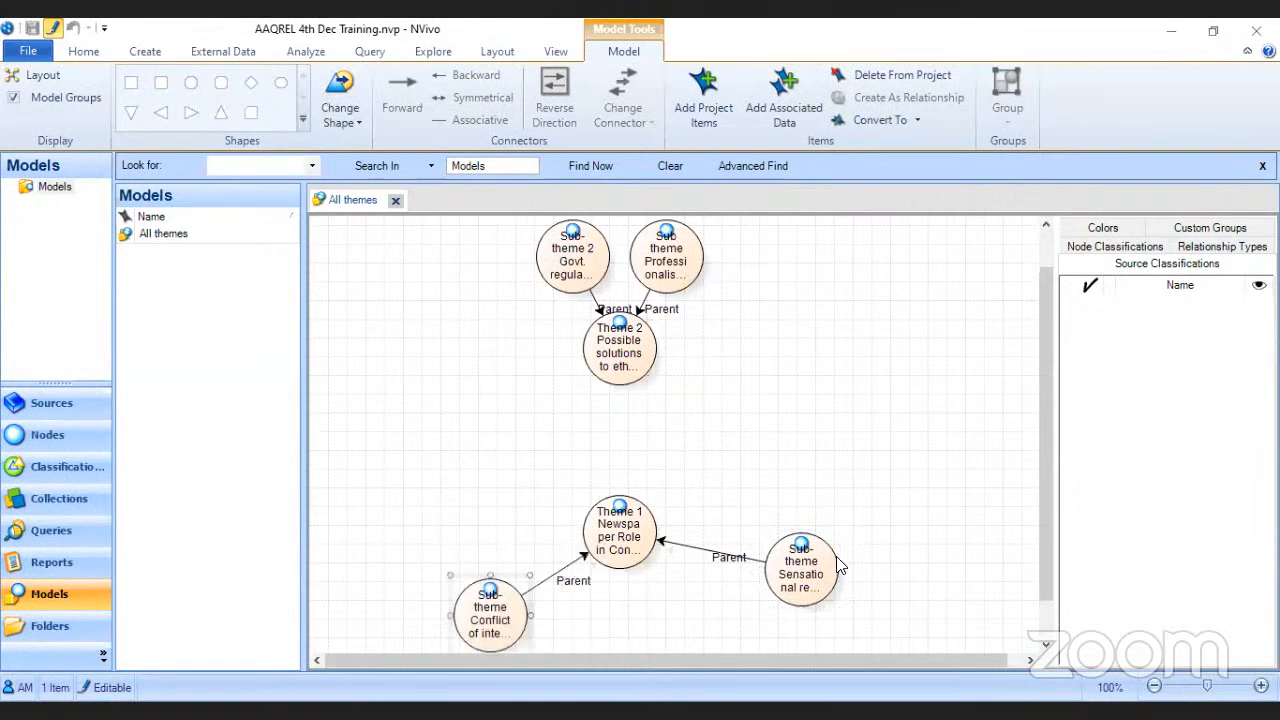
left_click_drag(808, 566, 800, 643)
left_click_drag(553, 609, 553, 609)
scroll(775, 530, "down", 2)
left_click_drag(794, 563, 679, 575)
left_click_drag(509, 567, 506, 619)
left_click_drag(613, 457, 617, 516)
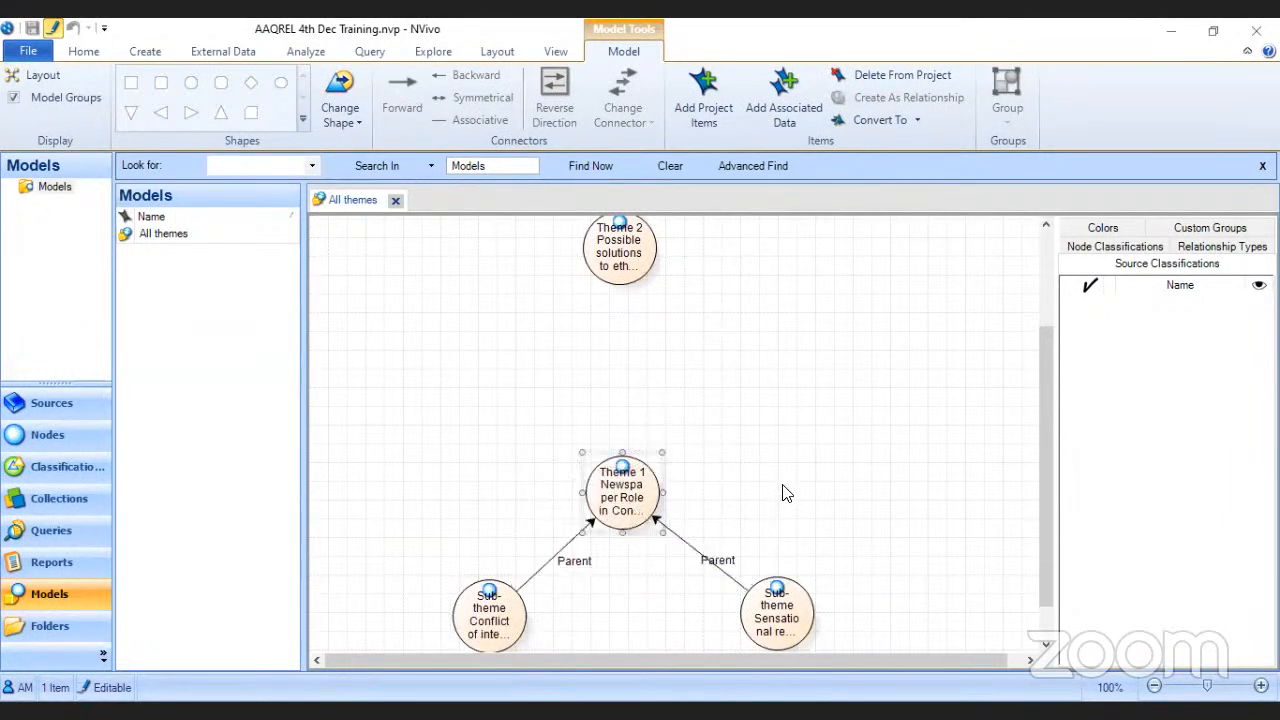
Step: Widen the Theme 1 shape and its two sub-theme shapes together into ellipses that fit their full names
scroll(838, 505, "down", 1)
left_click(474, 562)
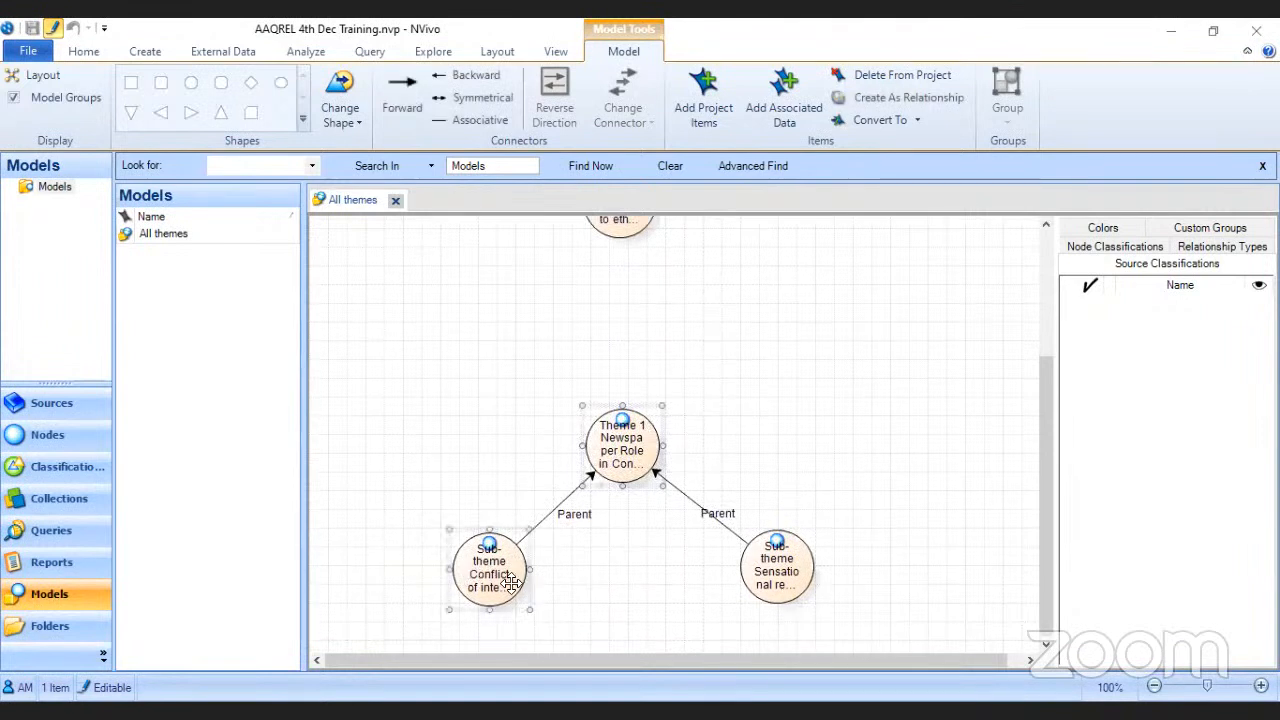
left_click(779, 563)
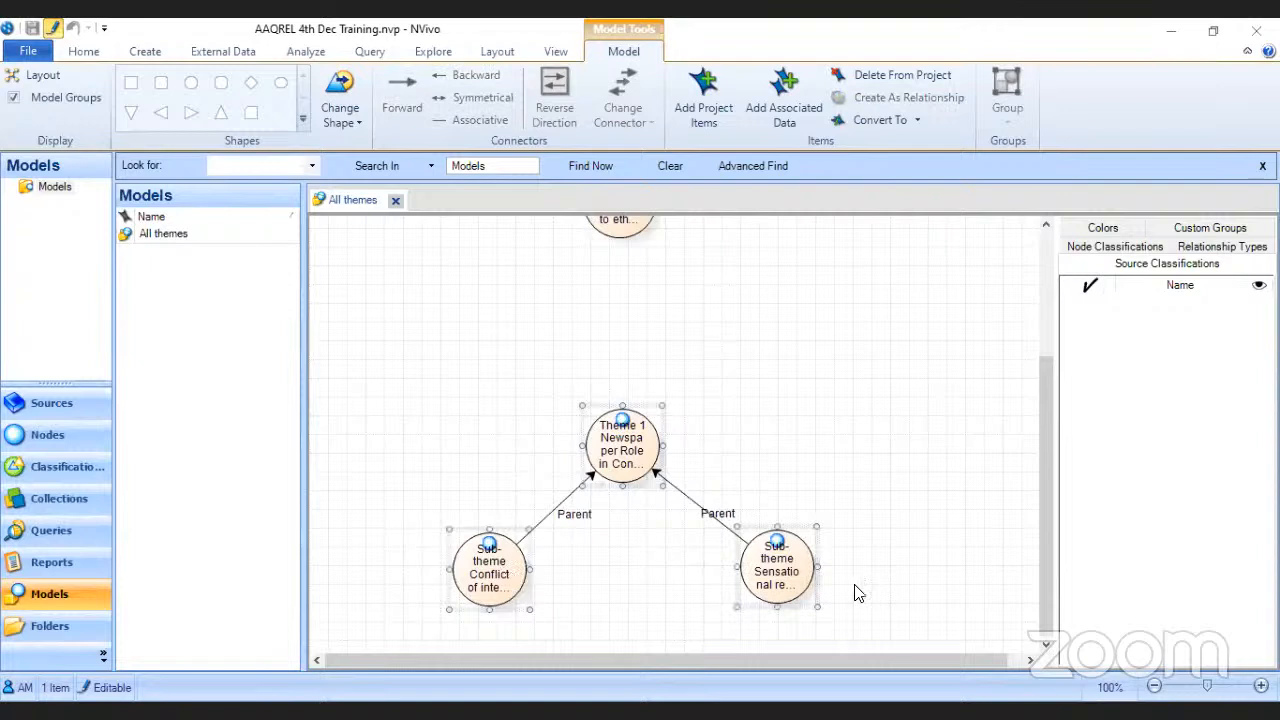
left_click_drag(818, 563, 905, 560)
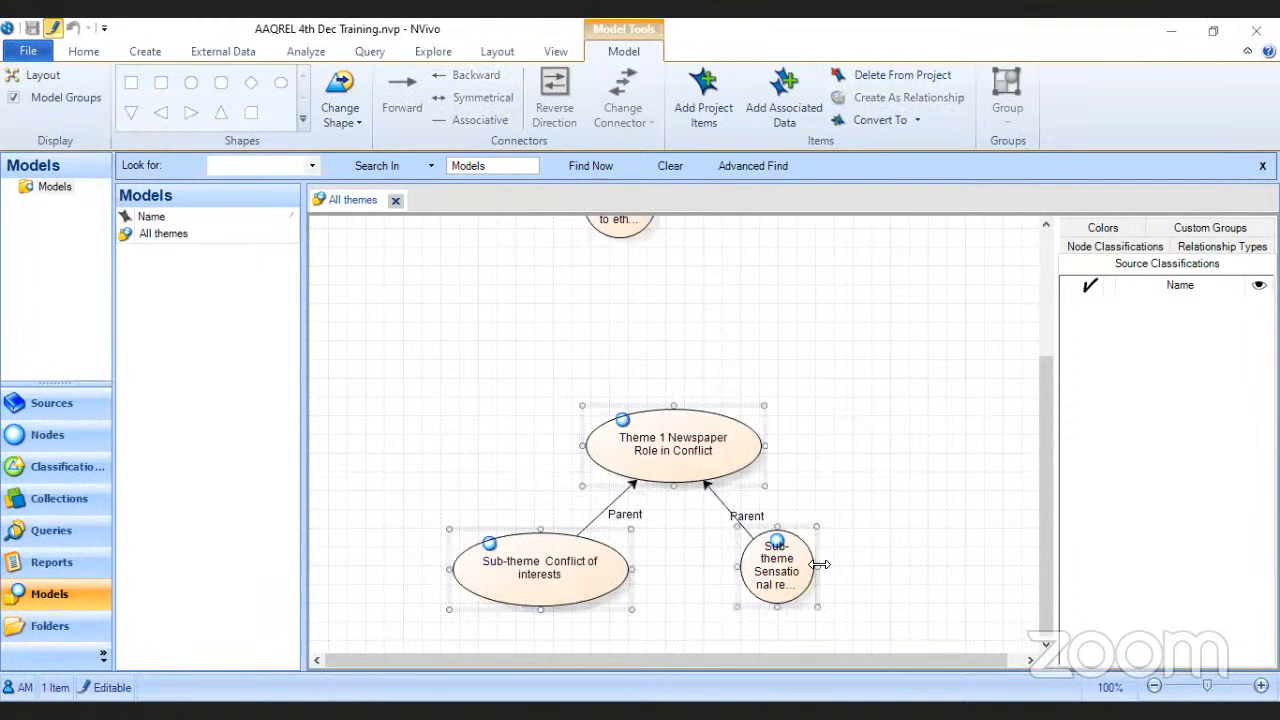
left_click_drag(819, 564, 945, 566)
left_click(775, 562)
Step: Centre the Theme 1 shape between its two sub-themes, and move all three shapes together further down the canvas
left_click_drag(693, 458, 672, 436)
left_click(580, 571, "ctrl")
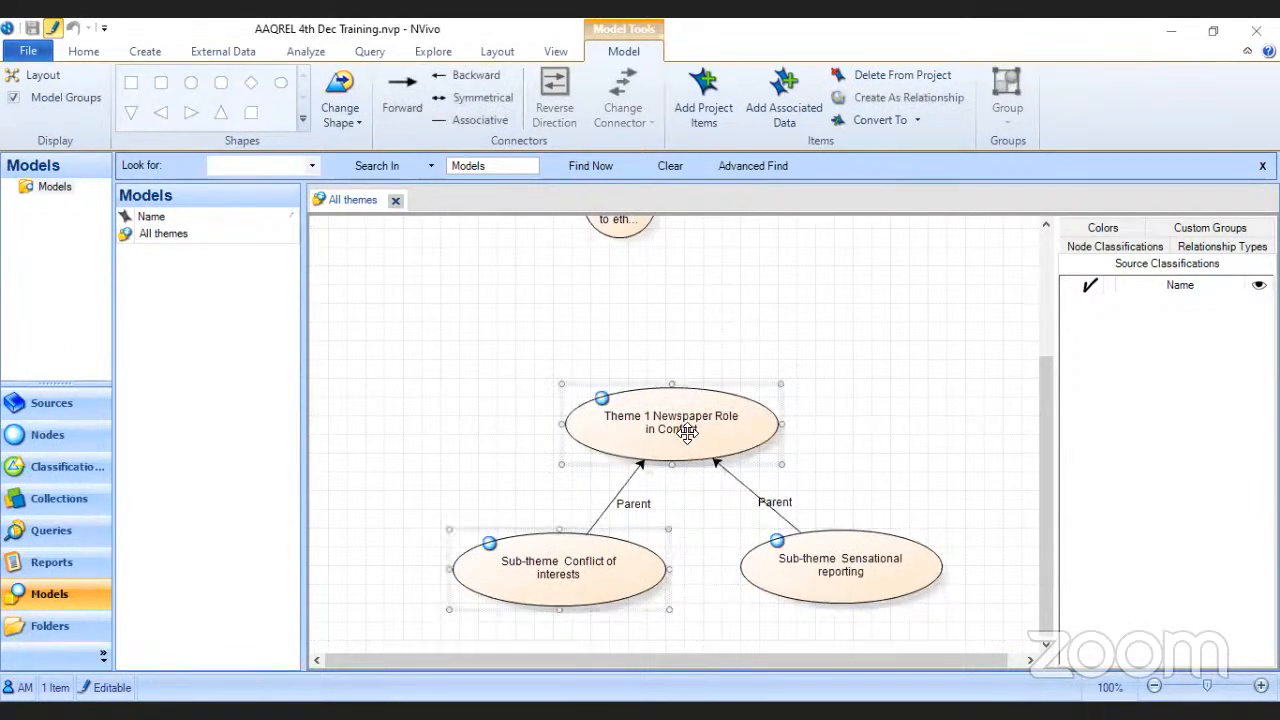
left_click(845, 566, "ctrl")
left_click_drag(686, 434, 675, 500)
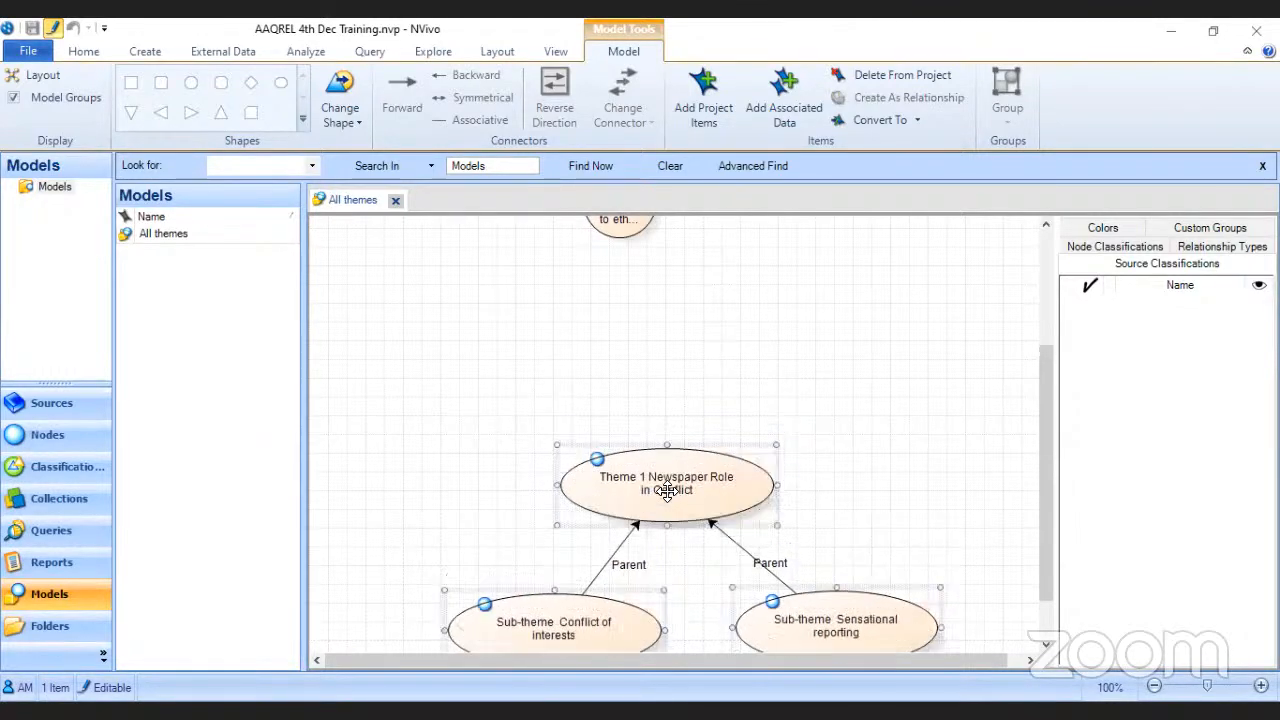
Step: Make the Theme 1 and two sub-theme ellipses taller together, and move both sub-themes further down below Theme 1
left_click_drag(666, 413, 668, 420)
scroll(621, 597, "down", 2)
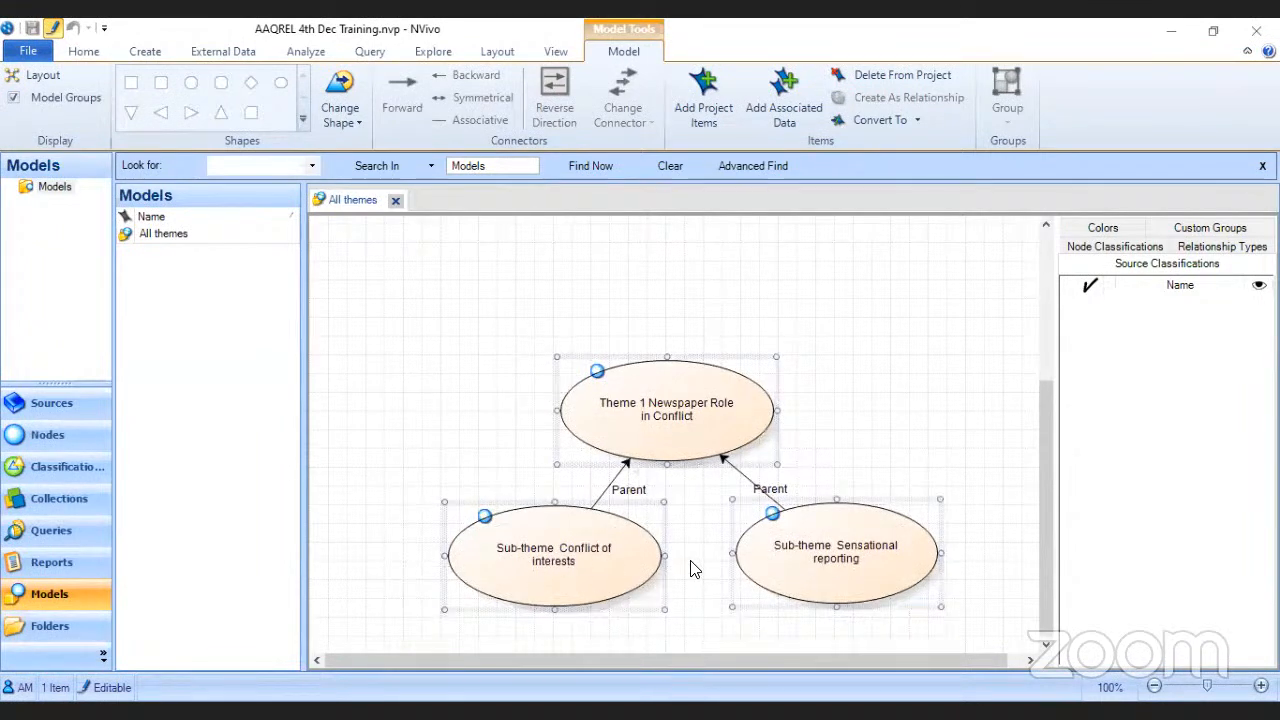
left_click(702, 585)
left_click(565, 568)
left_click(837, 560, "ctrl")
left_click_drag(812, 563, 826, 592)
Step: Adjust the Conflict of interests and Sensational reporting sub-themes individually, and shift the Theme 1 shape to sit centred above them
left_click(530, 607)
left_click_drag(531, 609, 528, 618)
left_click(842, 607)
left_click_drag(842, 607, 839, 614)
left_click_drag(686, 427, 698, 428)
left_click_drag(556, 578, 549, 582)
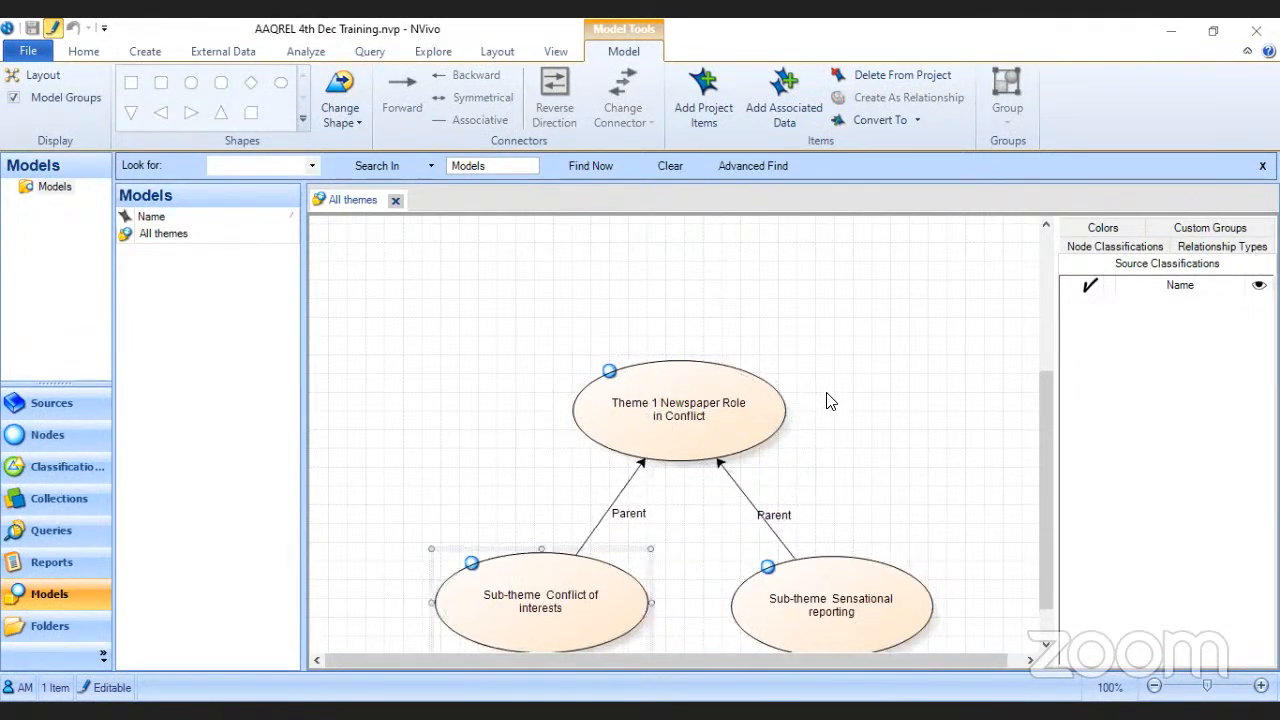
Step: Move the Theme 2 shape down and spread its Govt. regulations and Professionalism sub-themes apart above it
scroll(829, 382, "up", 3)
left_click_drag(629, 367, 648, 387)
left_click_drag(668, 280, 796, 274)
left_click_drag(575, 280, 458, 274)
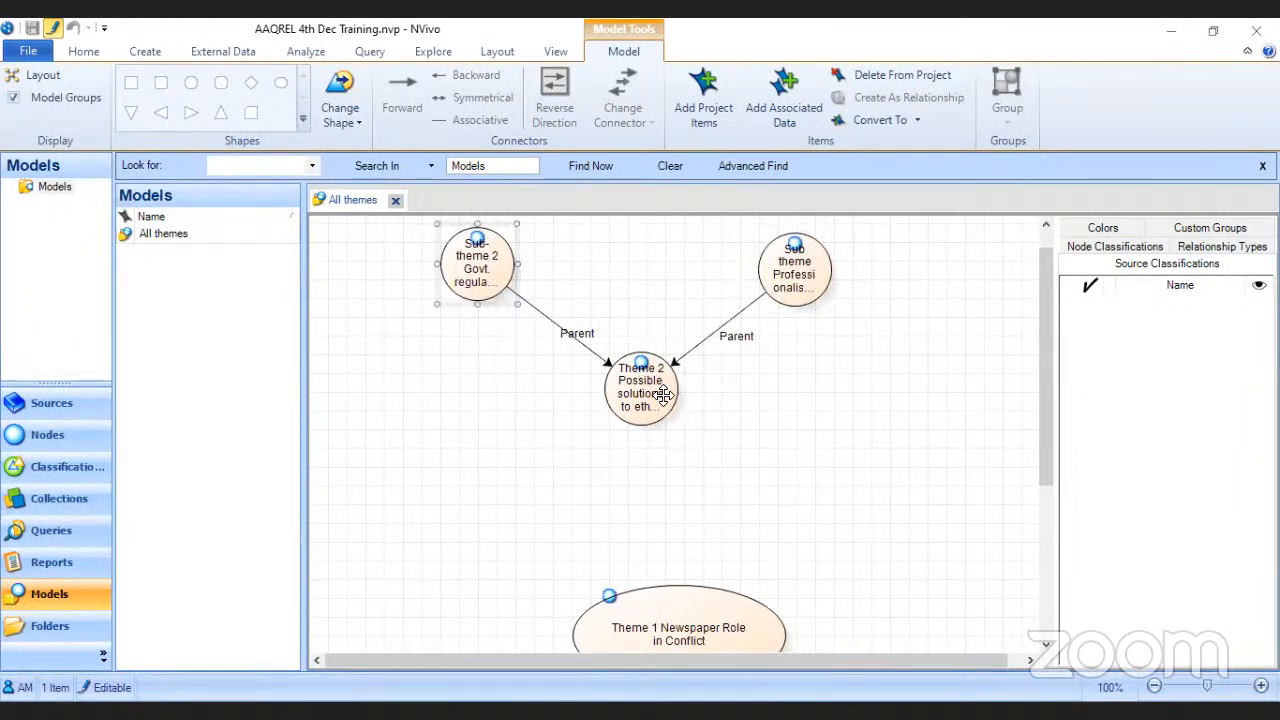
Step: Widen the Theme 2 shape and its two sub-themes together to about 228 px, and centre Theme 2 below the sub-themes
left_click(786, 298, "ctrl")
left_click(648, 390, "ctrl")
left_click_drag(684, 388, 830, 388)
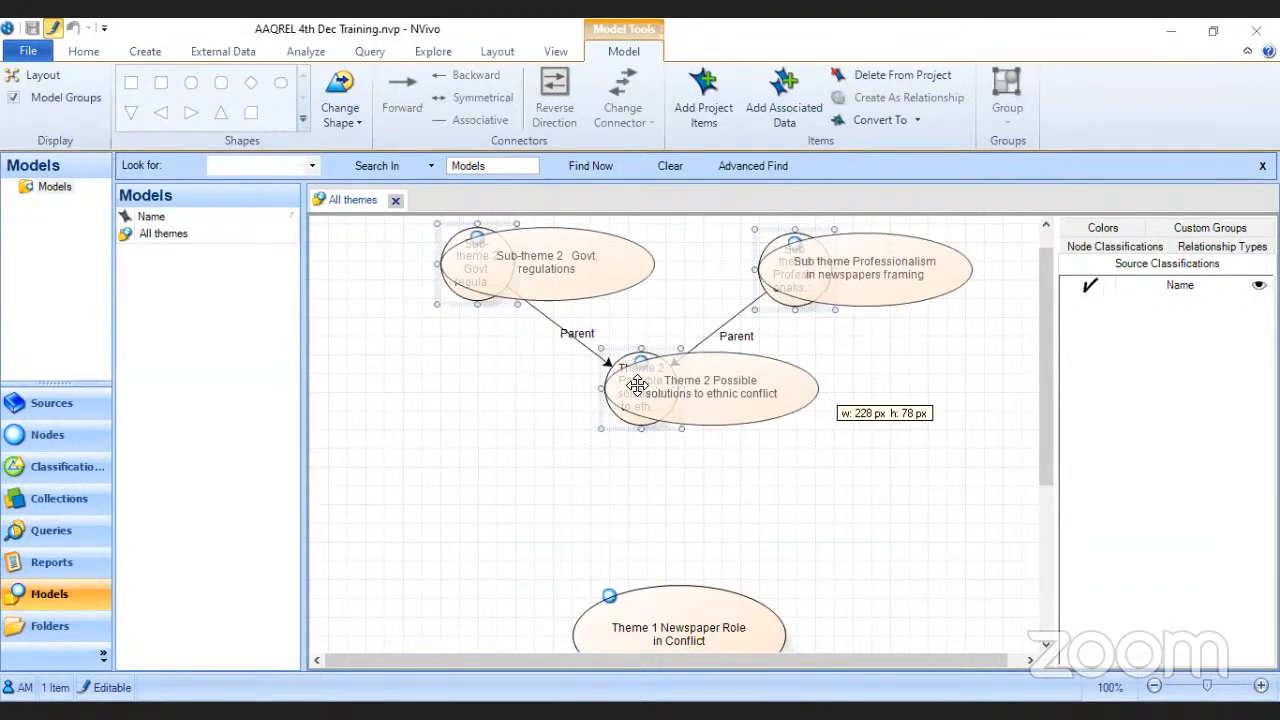
left_click(820, 466)
left_click_drag(726, 394, 689, 414)
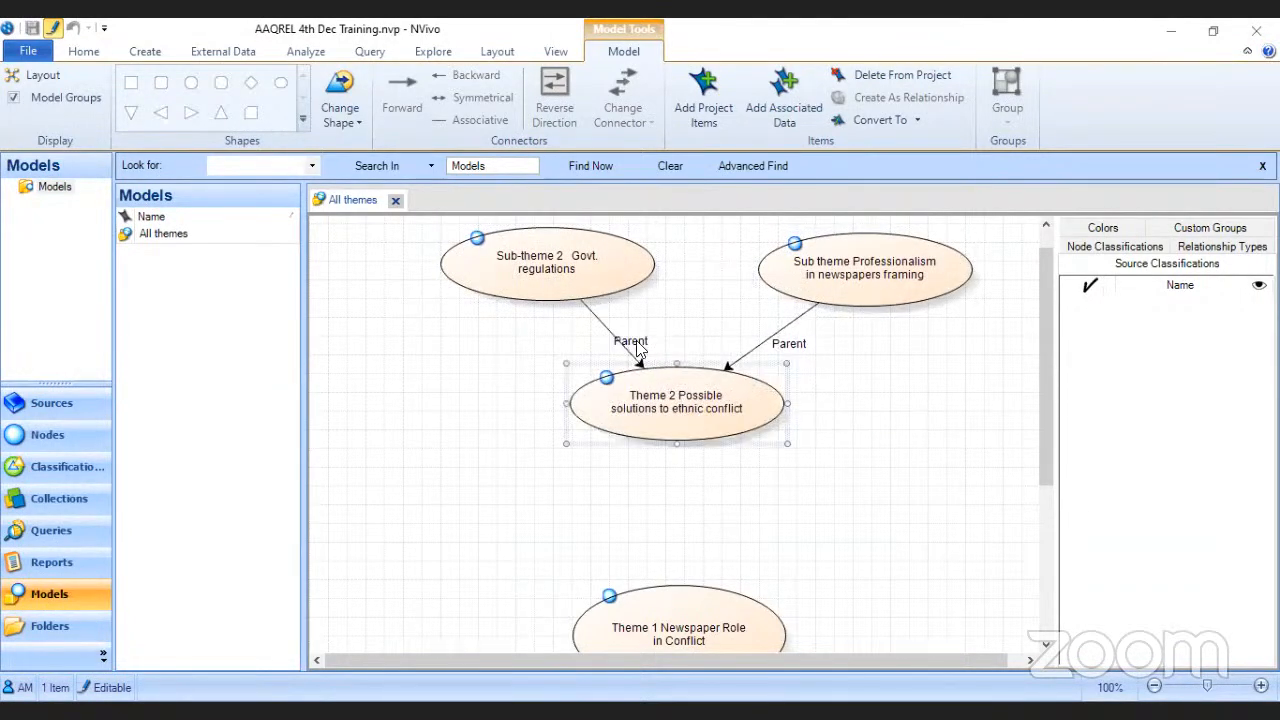
left_click_drag(883, 276, 850, 275)
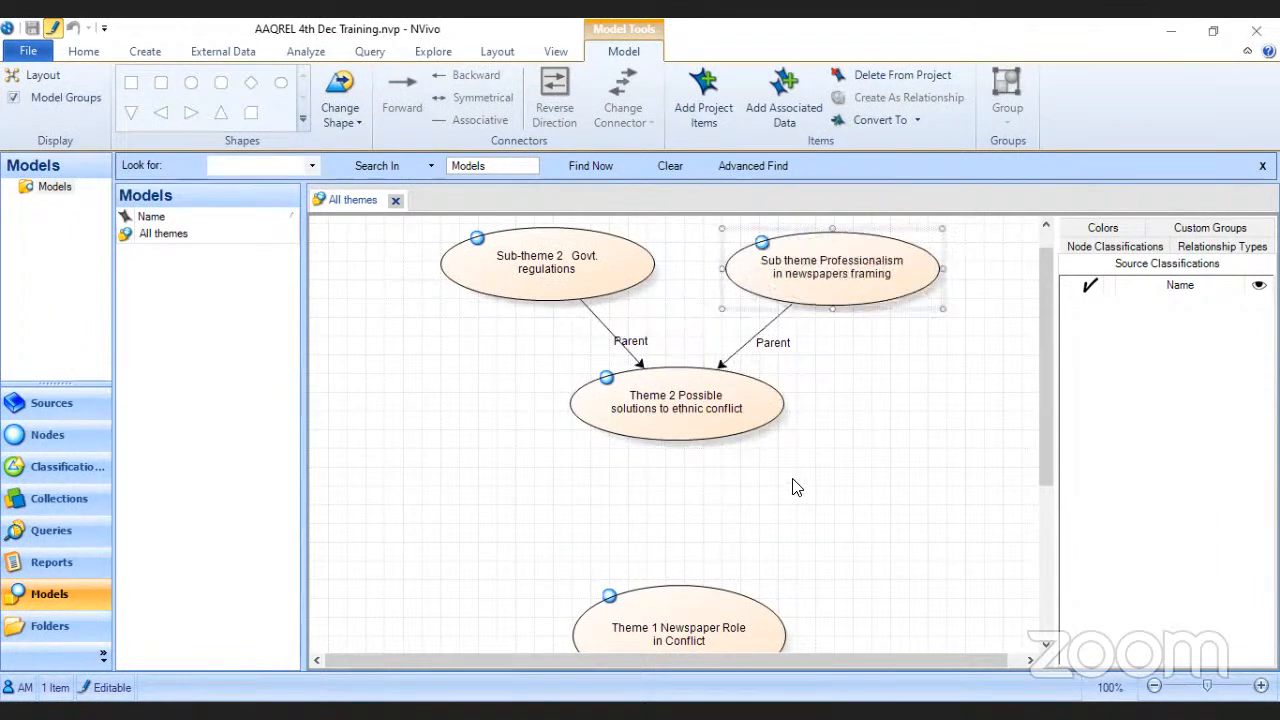
Step: Insert a rounded rectangle between the Theme 2 and Theme 1 shapes and widen it on both sides
scroll(790, 487, "down", 5)
scroll(720, 451, "up", 3)
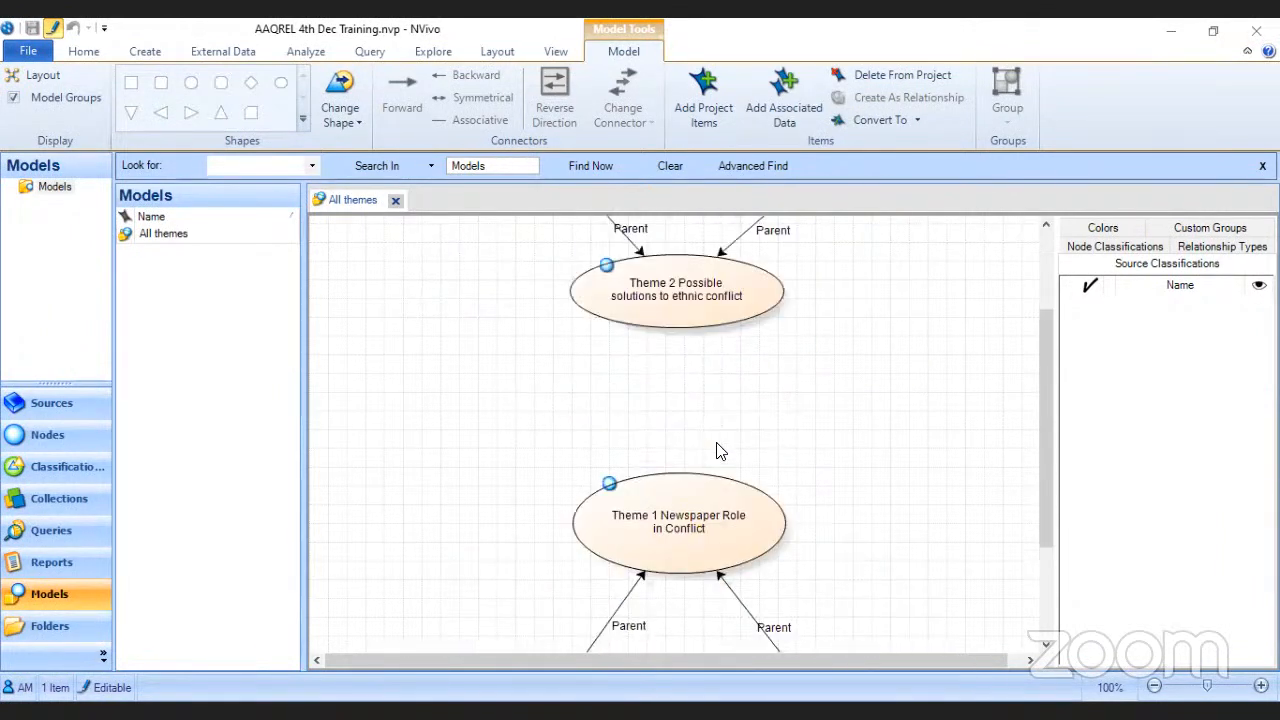
right_click(669, 395)
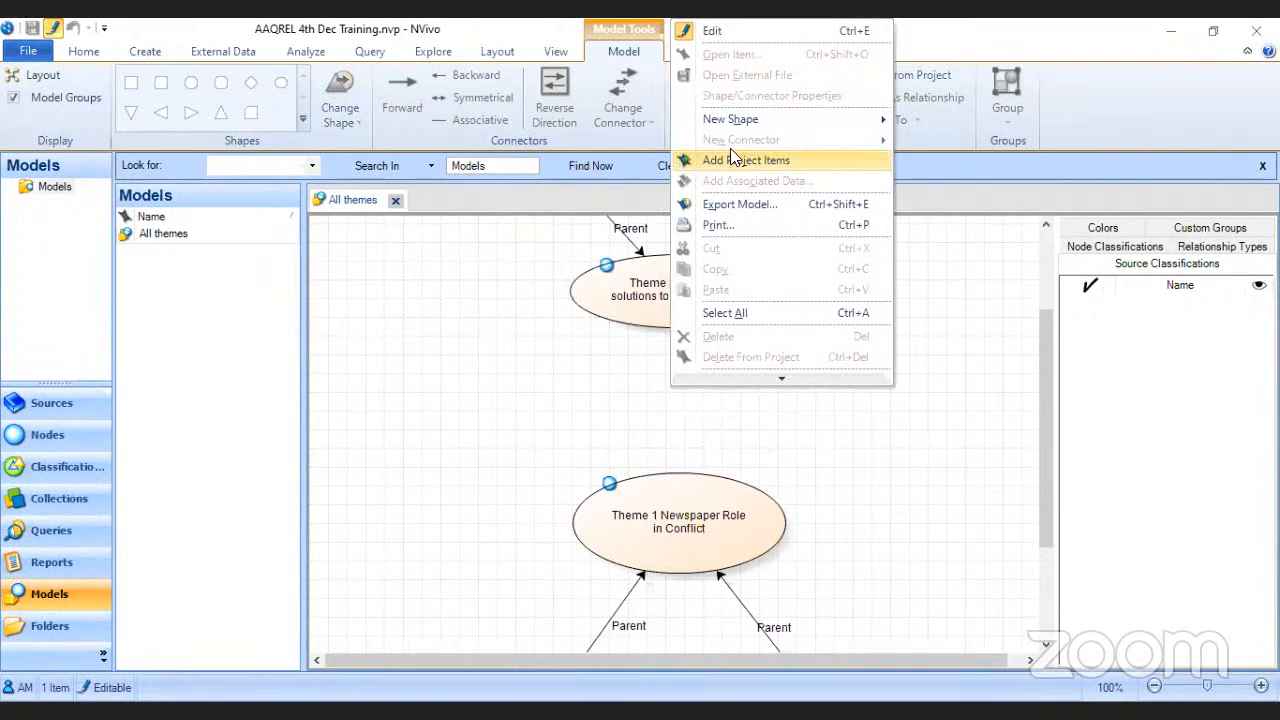
mouse_move(848, 125)
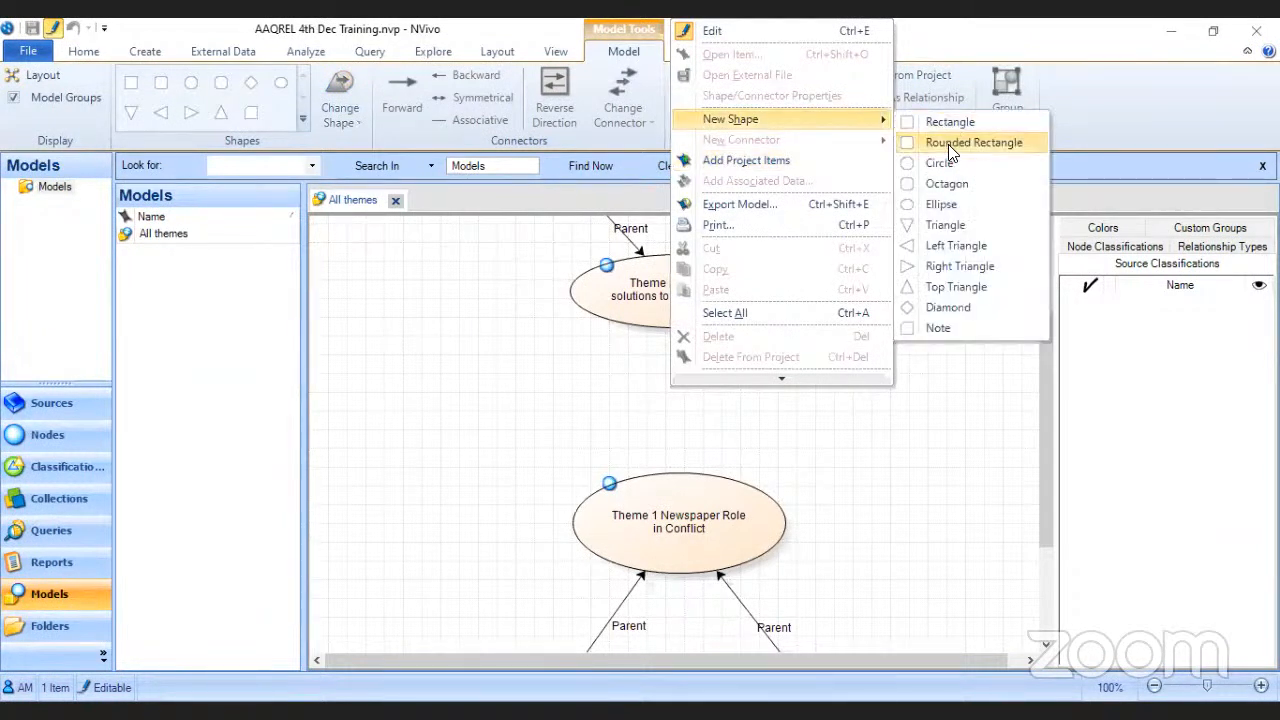
left_click(950, 141)
left_click_drag(717, 427, 818, 396)
left_click_drag(626, 394, 515, 395)
Step: Move the Theme 1 shape and its two sub-themes together further down to make room around the rounded rectangle
scroll(860, 499, "down", 3)
left_click(655, 378)
left_click(562, 548, "ctrl")
left_click(820, 556, "ctrl")
left_click_drag(683, 368, 690, 511)
left_click(857, 451)
Step: Name the rounded rectangle "Perception of ethnic group leaders on newspapers role in conflict behavior"
scroll(850, 445, "up", 4)
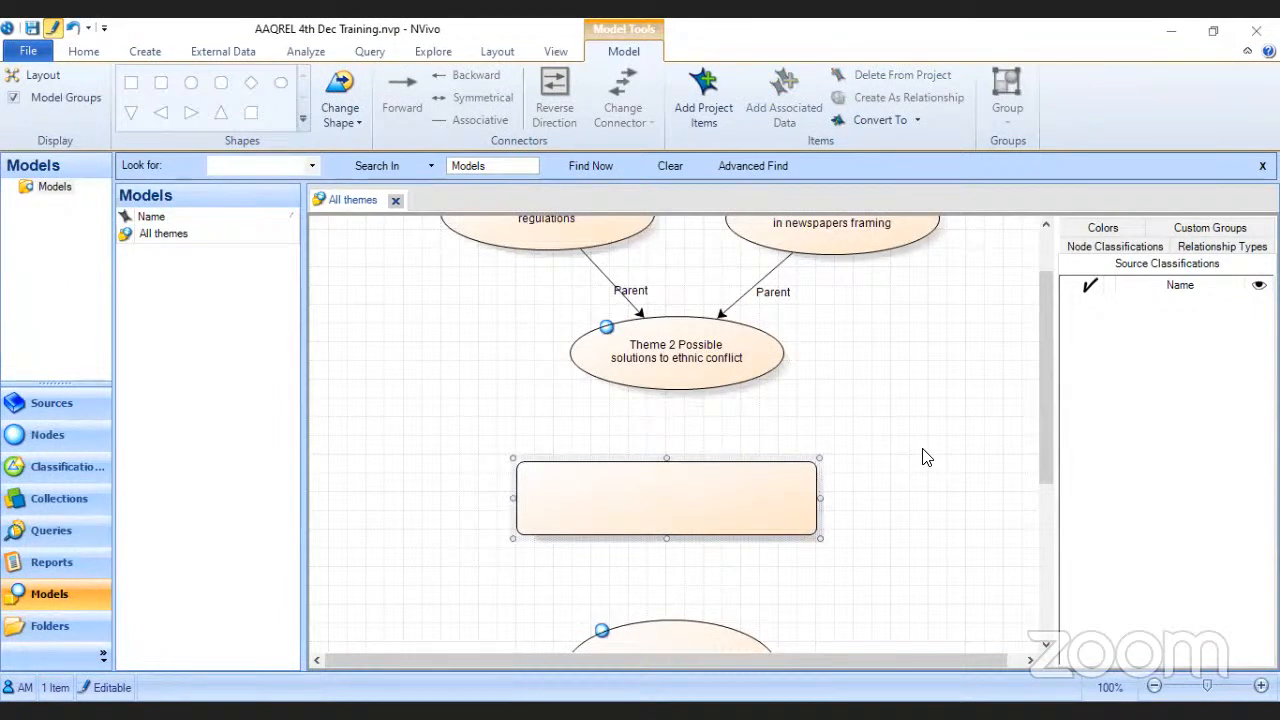
scroll(694, 482, "down", 2)
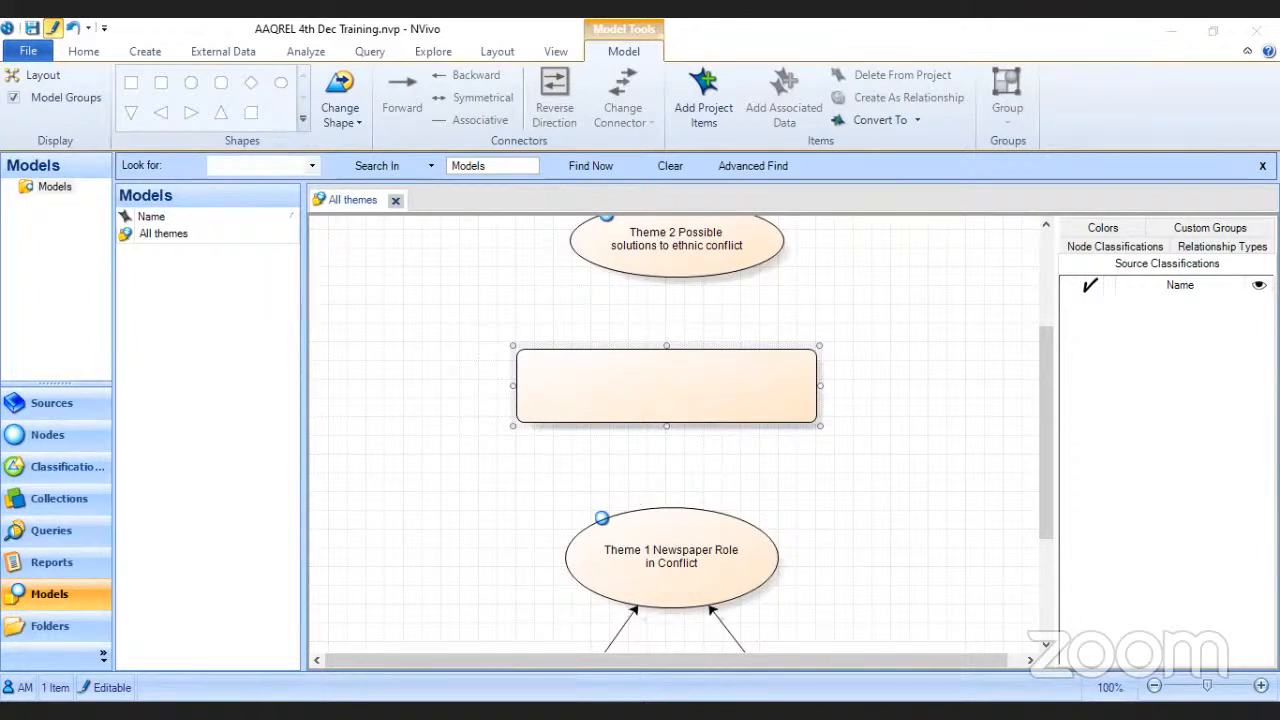
double_click(700, 381)
type("Perception of ethnic group leaders on newspapers role in conflict behavior")
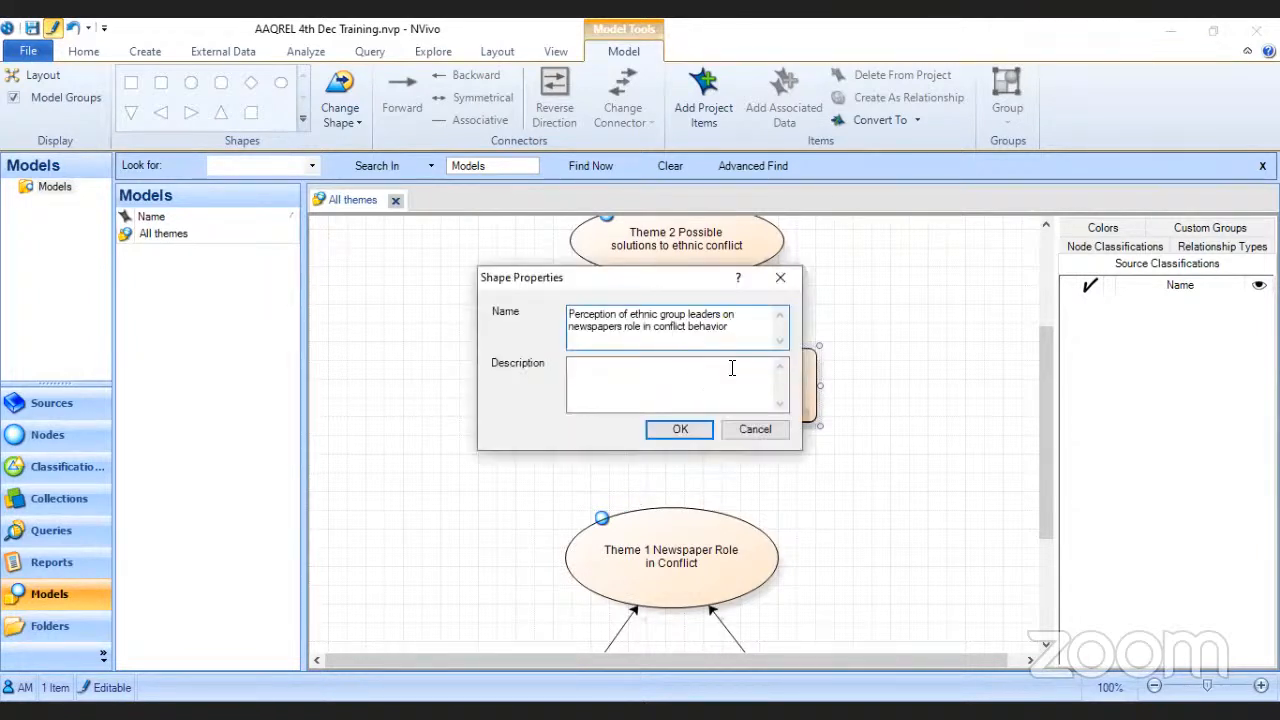
left_click(680, 429)
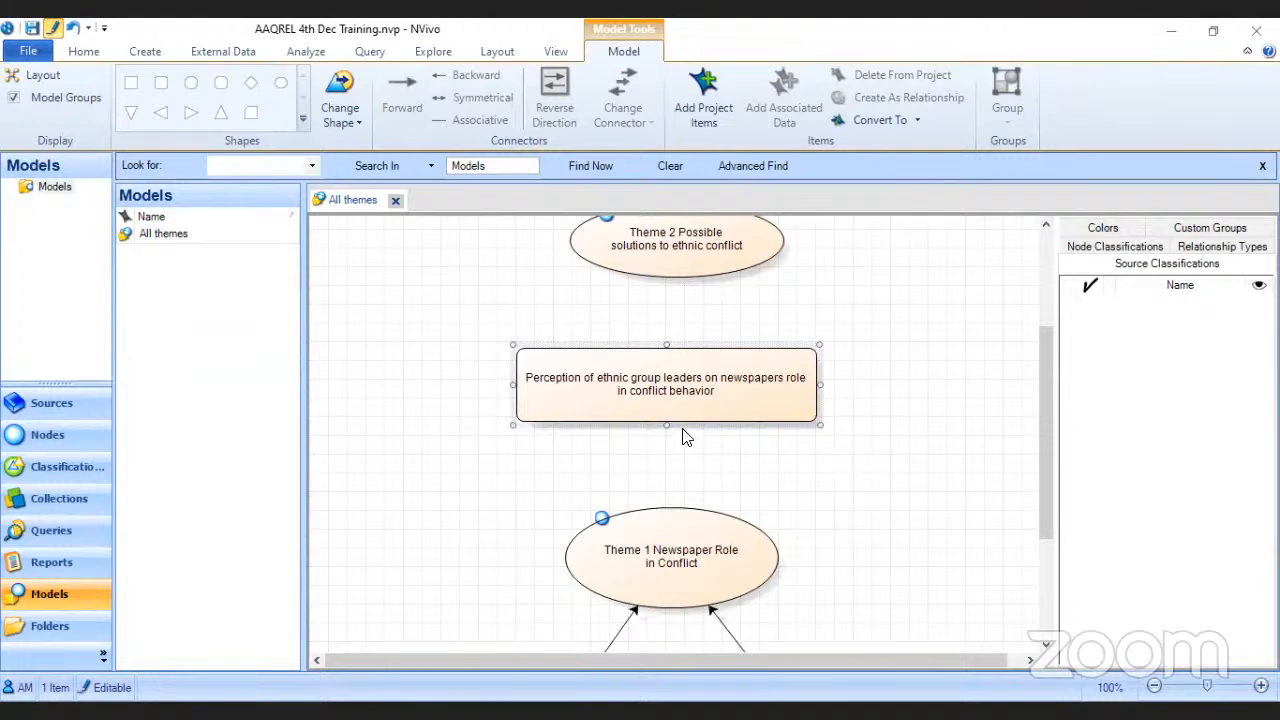
Step: Connect the Theme 1 shape and the Perception rectangle with a one-way arrow, reversed to point at the rectangle
left_click(631, 543)
left_click(709, 375, "ctrl")
left_click(466, 76)
left_click(672, 493)
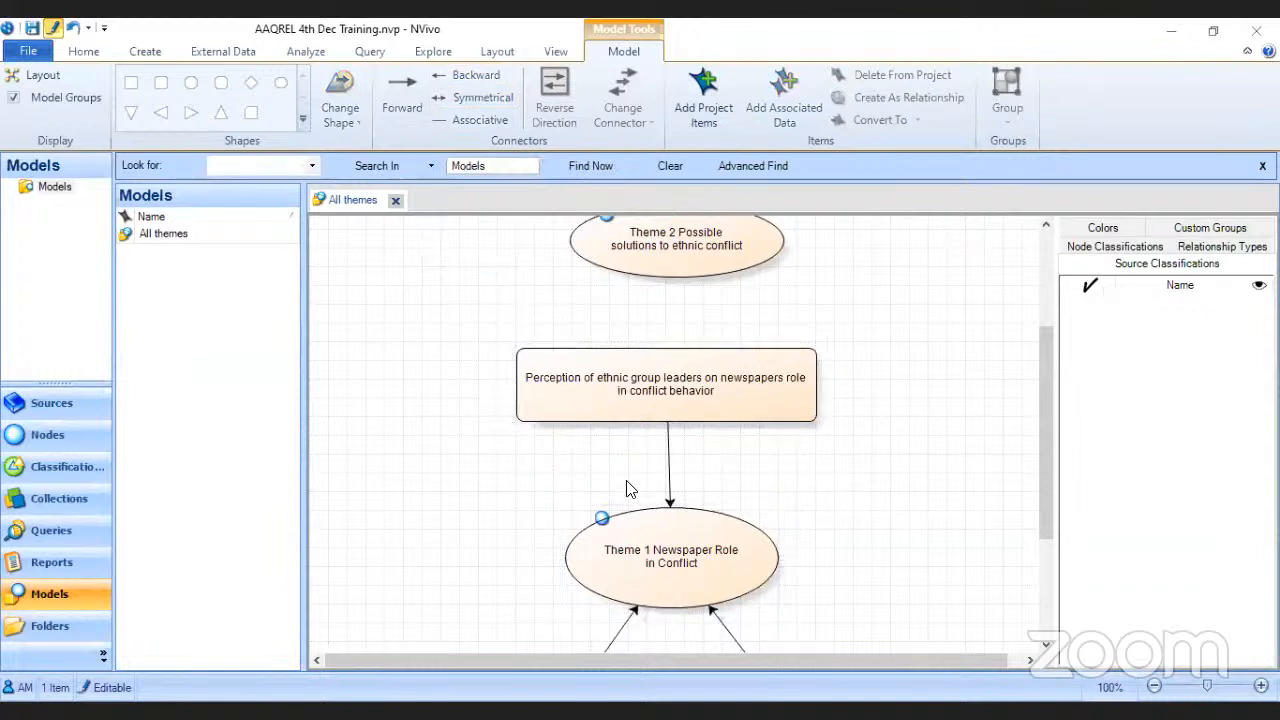
left_click(669, 469)
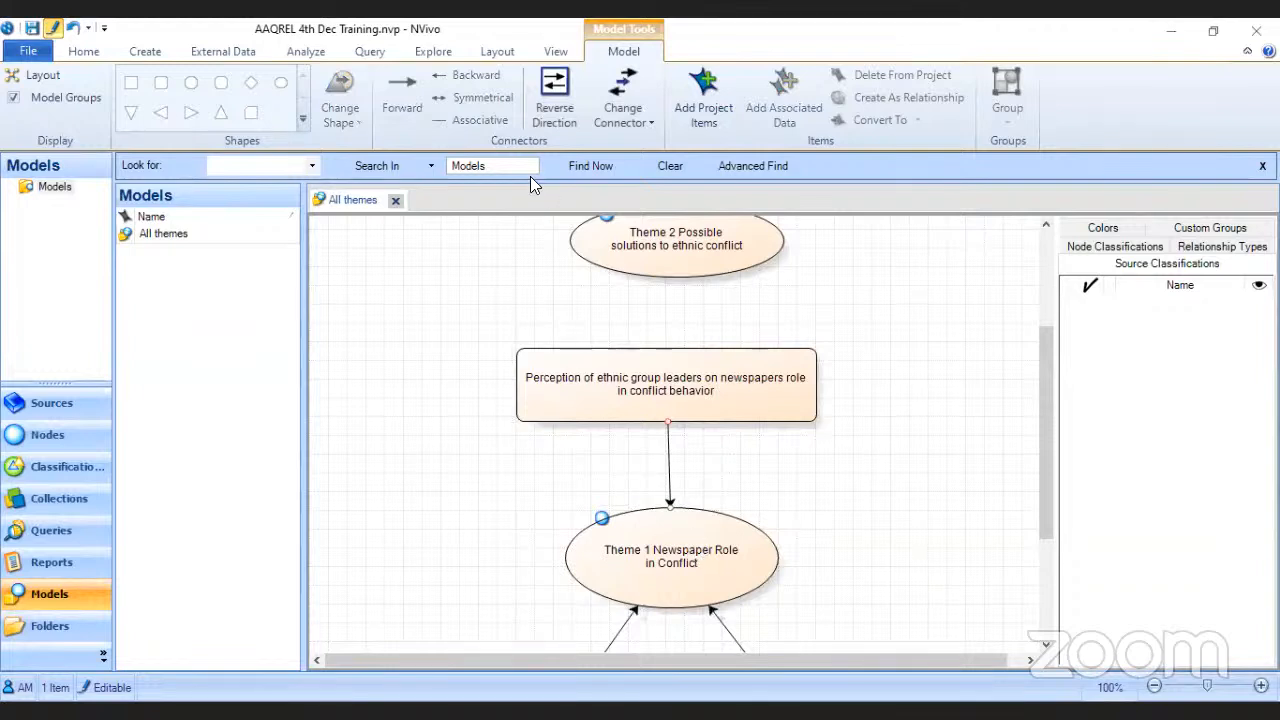
left_click(554, 95)
Step: Connect Theme 2 to the Perception rectangle with an arrow pointing at the rectangle, and nudge the rectangle to straighten the connectors
scroll(848, 465, "up", 2)
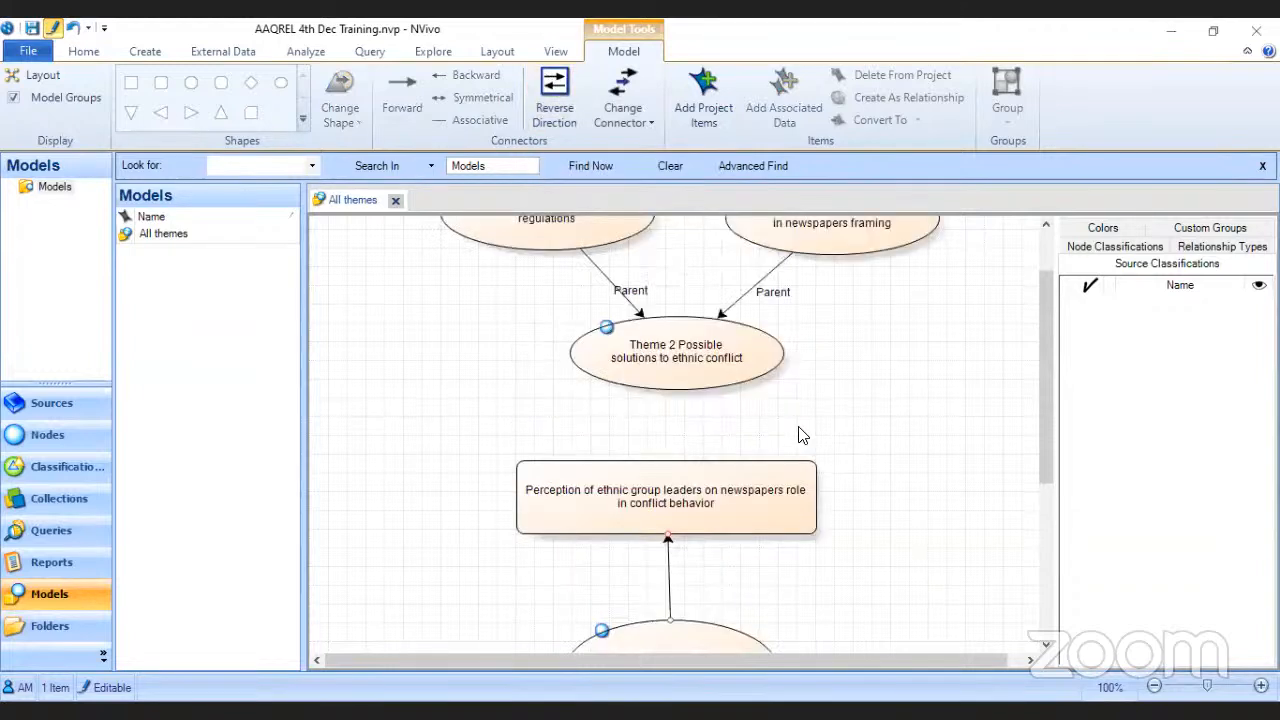
left_click(702, 360)
left_click(680, 502, "ctrl")
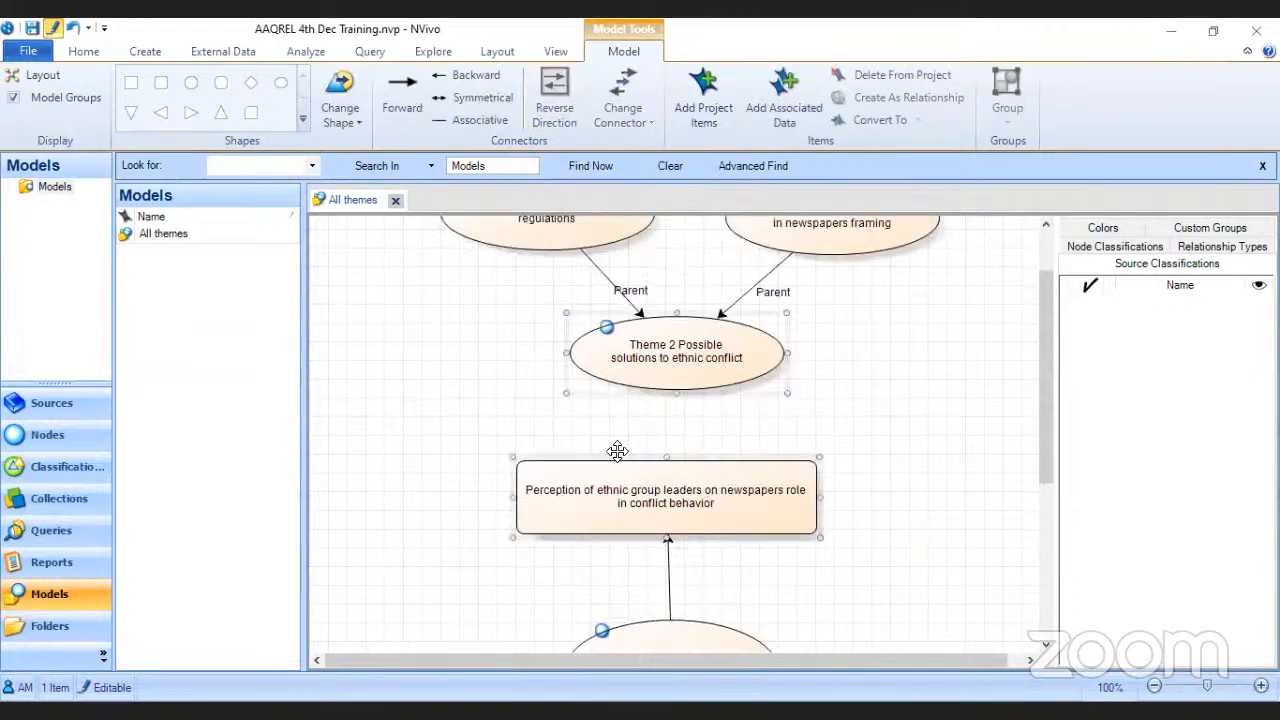
left_click(478, 84)
left_click(671, 424)
left_click(556, 96)
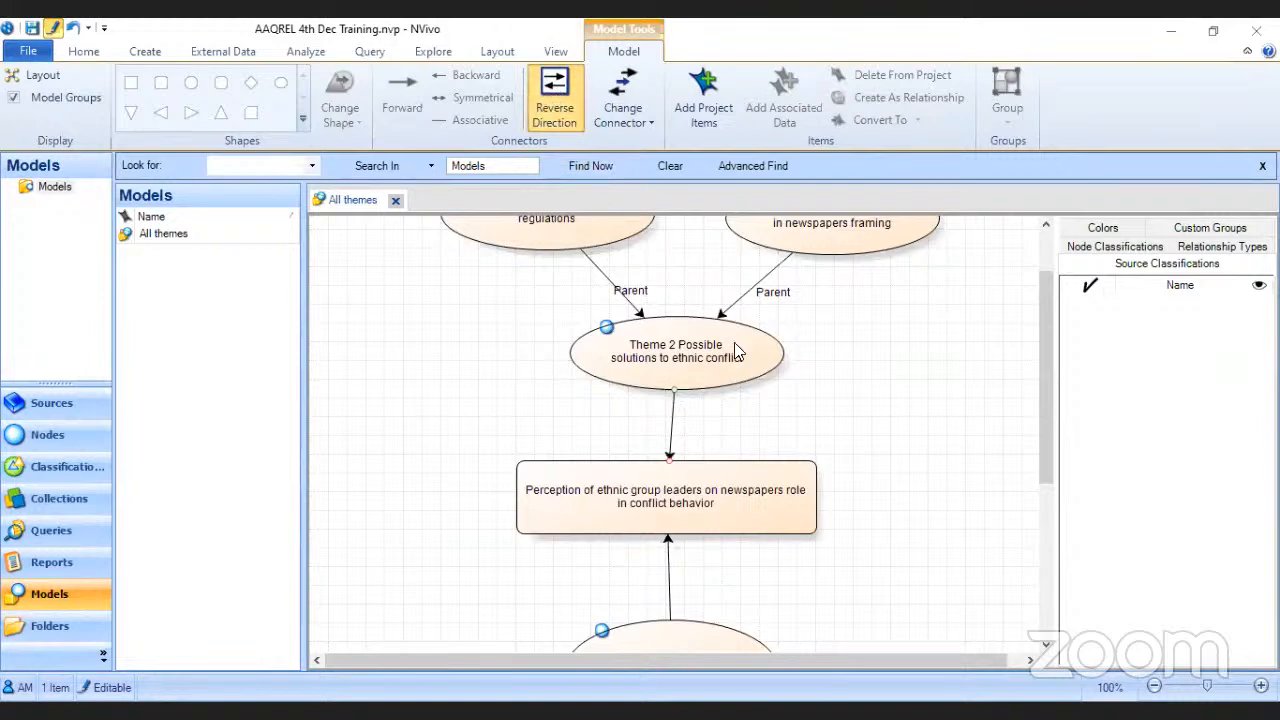
left_click(748, 497)
left_click_drag(748, 497, 803, 500)
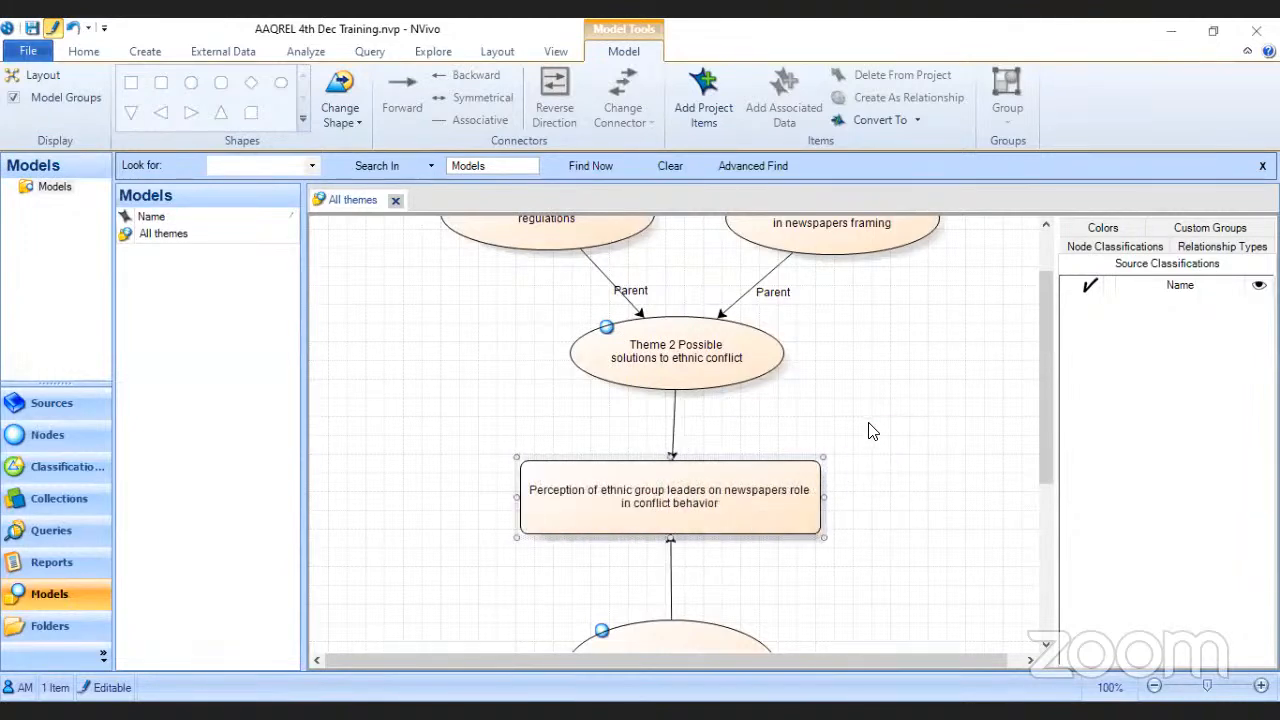
Step: Review the whole model from the Theme 2 sub-themes through the Perception rectangle to the Theme 1 sub-themes
scroll(870, 435, "down", 3)
scroll(712, 365, "up", 4)
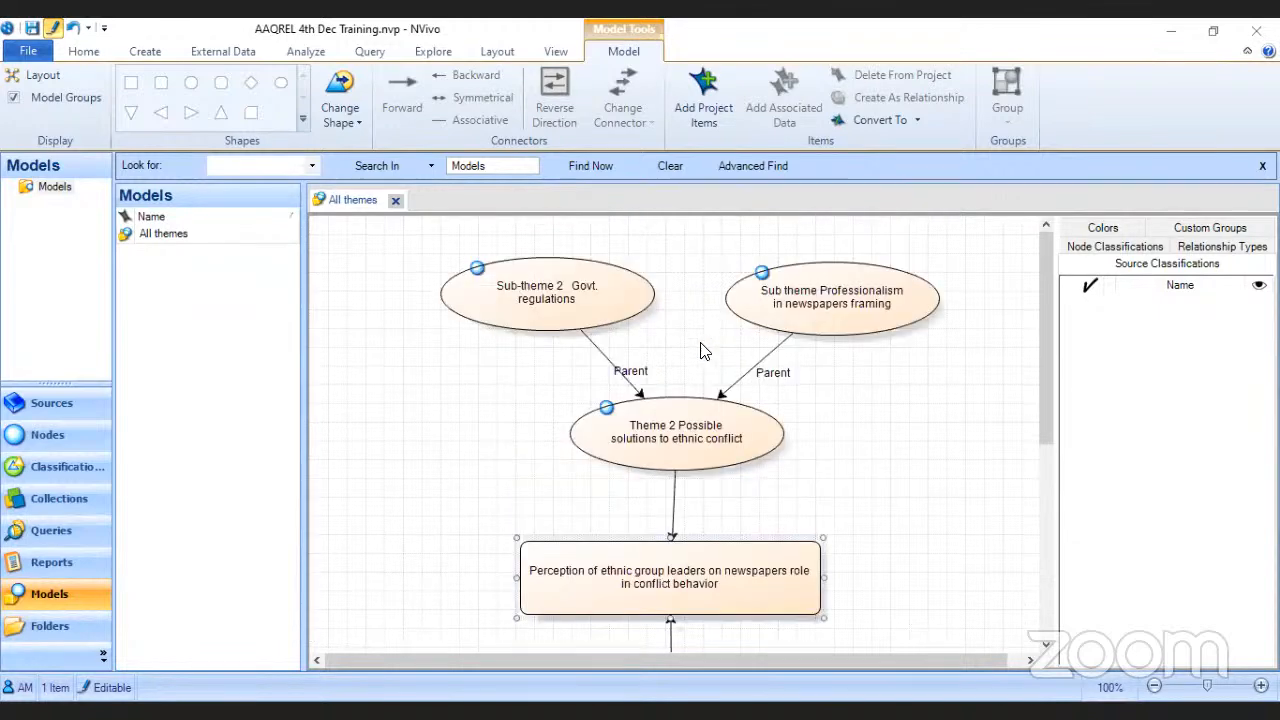
scroll(690, 400, "down", 4)
scroll(695, 405, "up", 1)
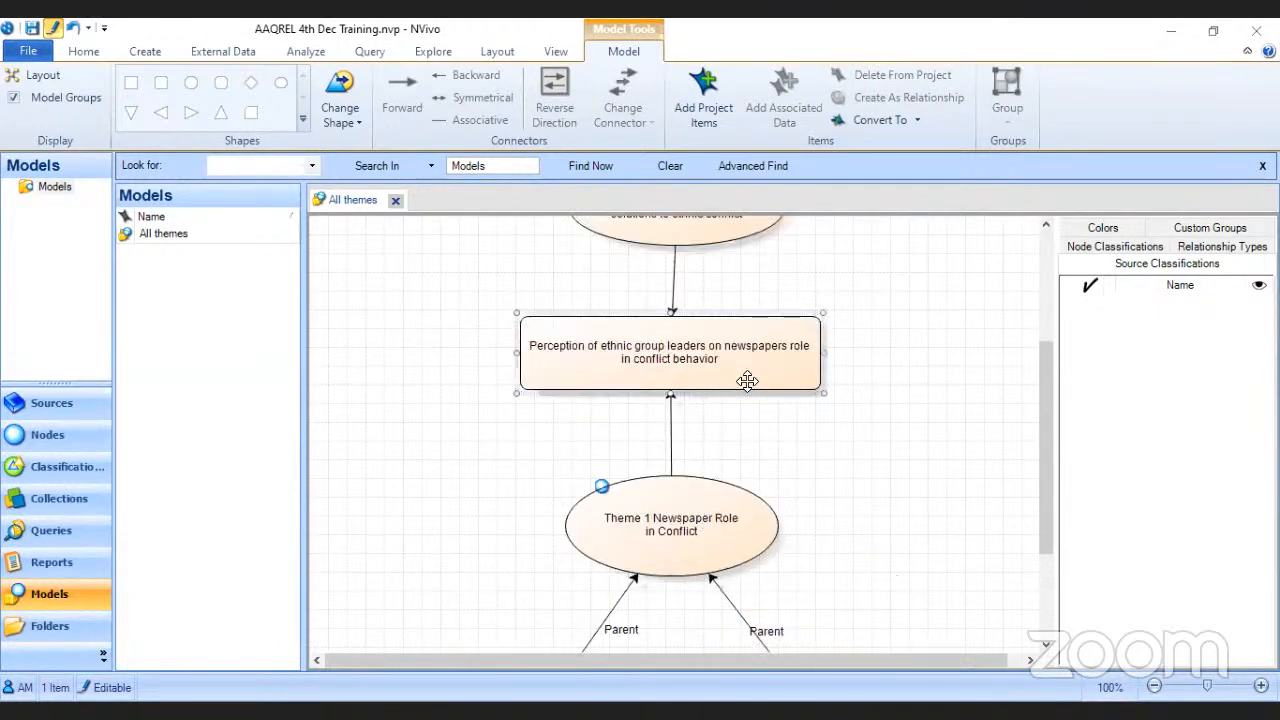
scroll(800, 433, "down", 2)
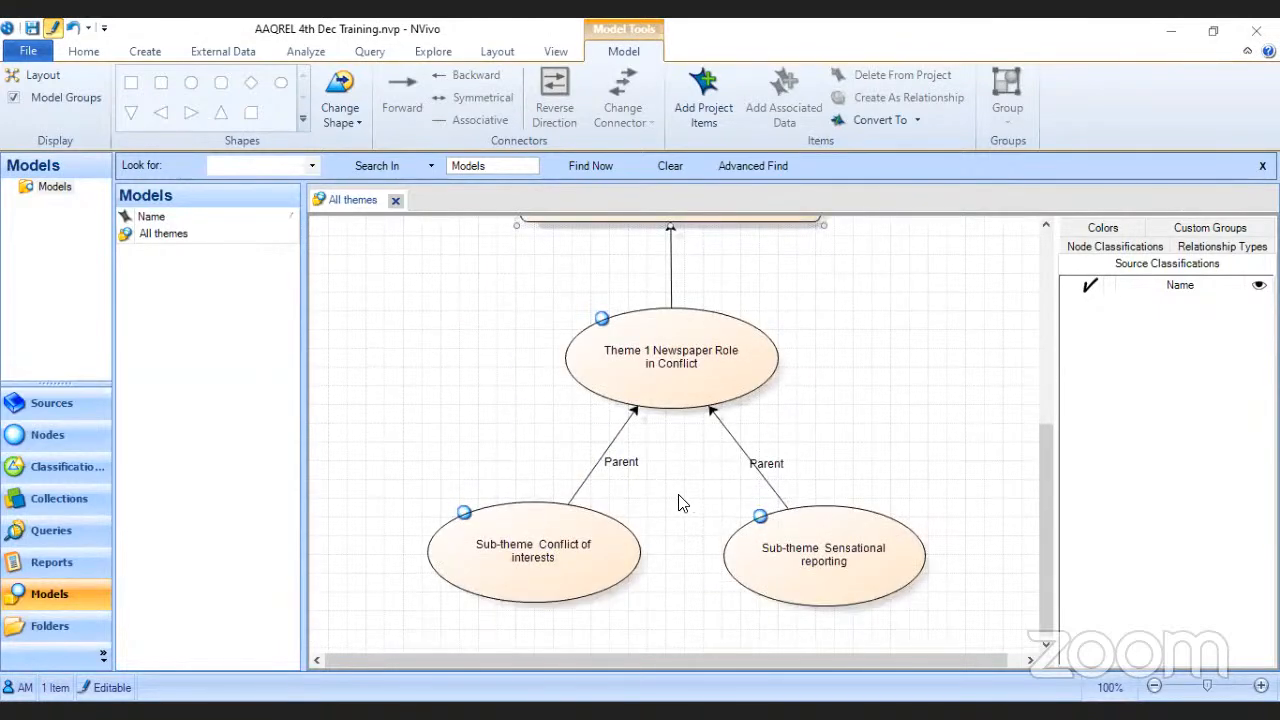
scroll(680, 495, "up", 1)
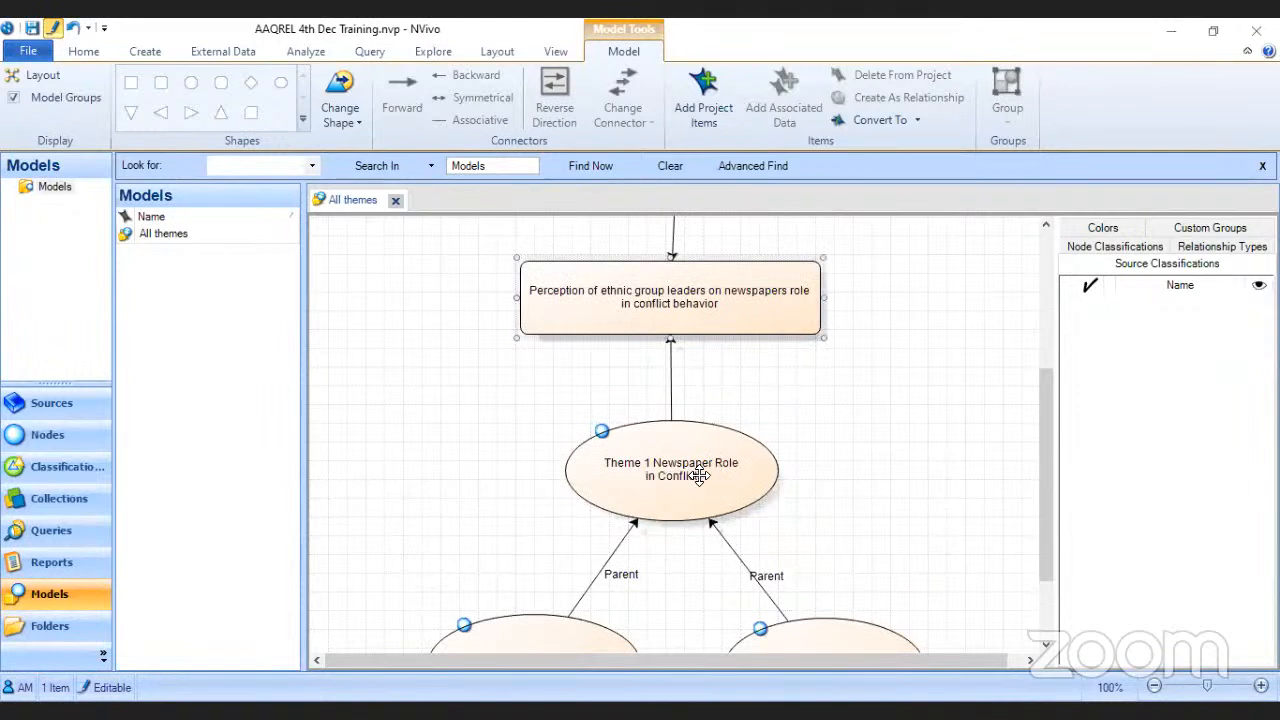
scroll(680, 470, "up", 1)
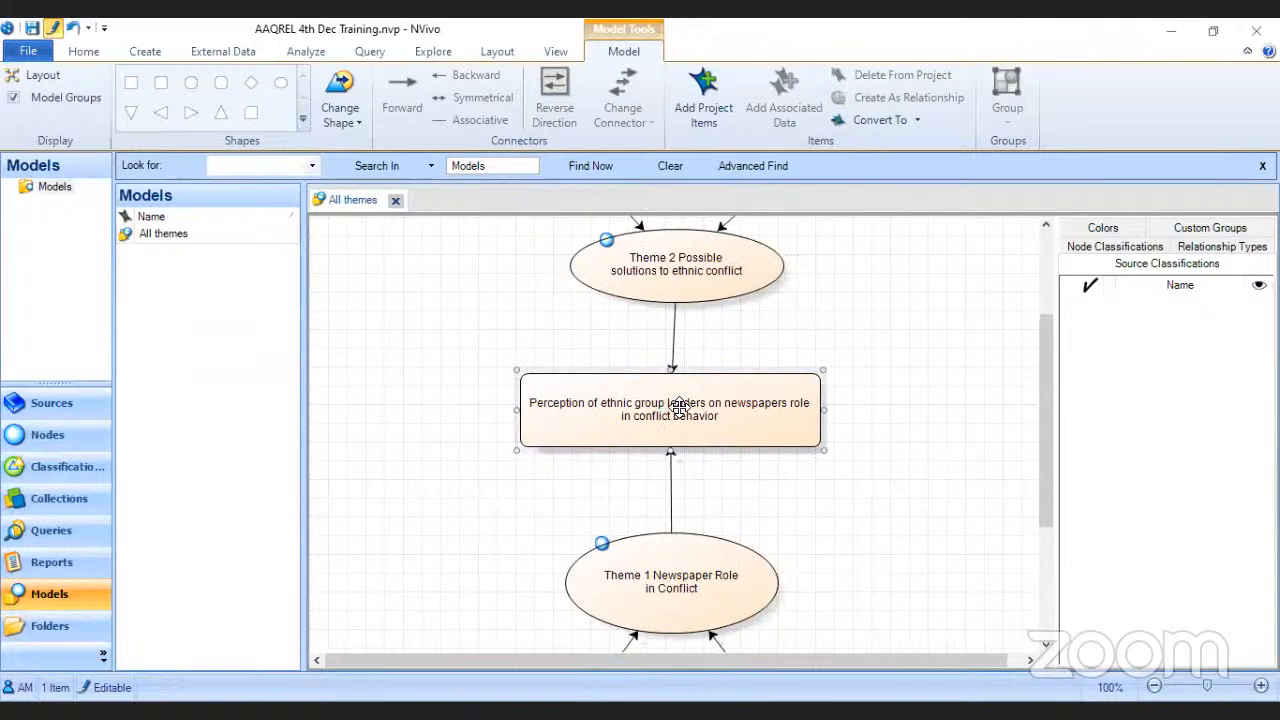
left_click(655, 268)
scroll(888, 490, "down", 2)
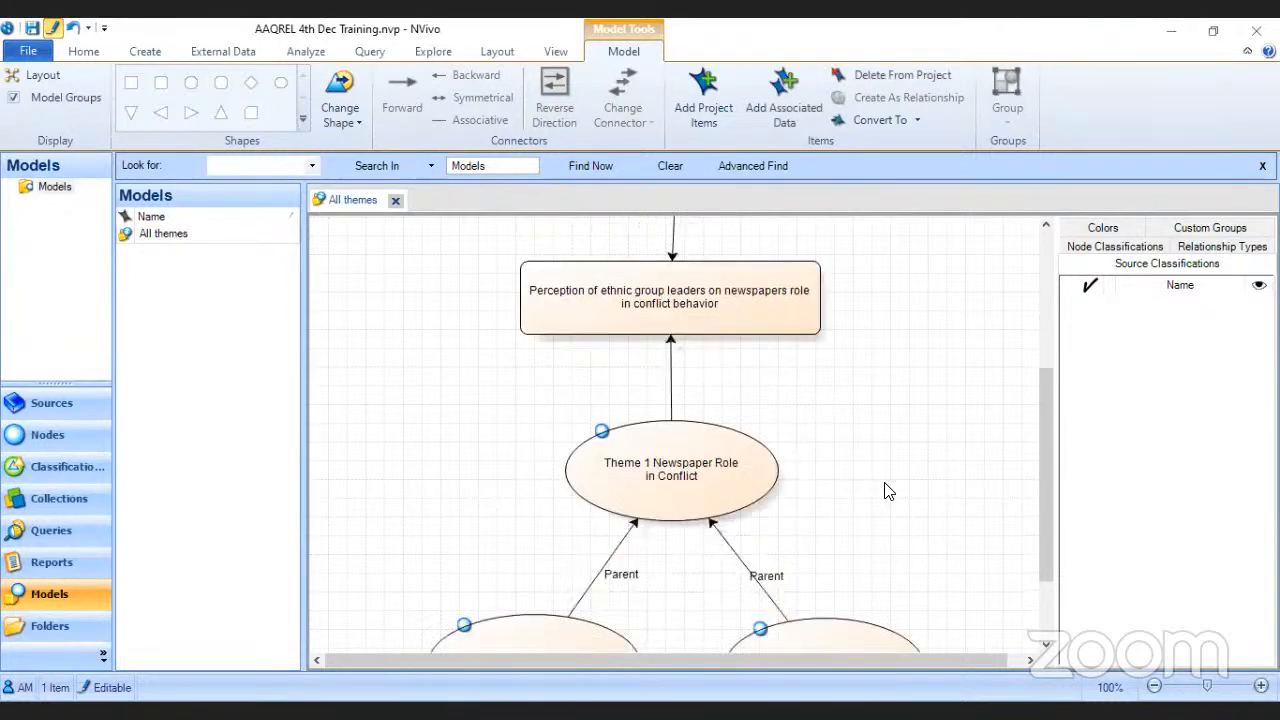
scroll(800, 455, "up", 2)
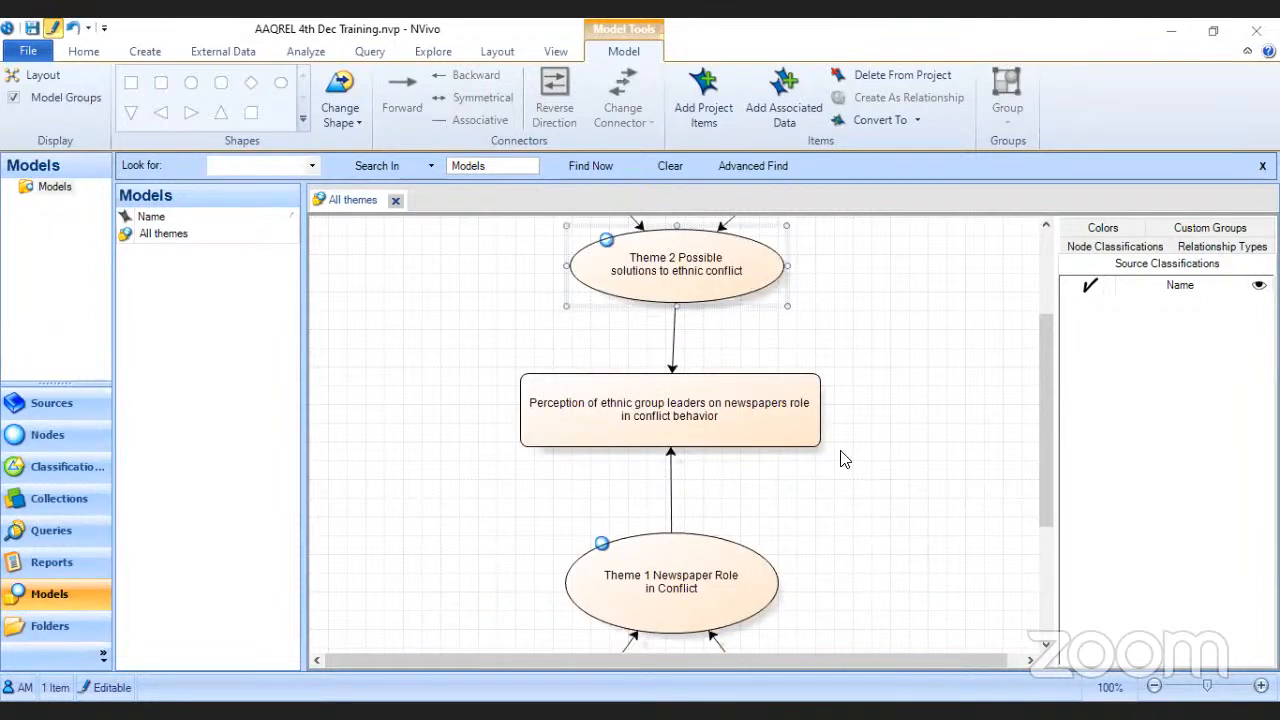
Step: Make the Perception rectangle taller in both directions and centre it between the Theme 2 and Theme 1 shapes
left_click_drag(725, 410, 740, 412)
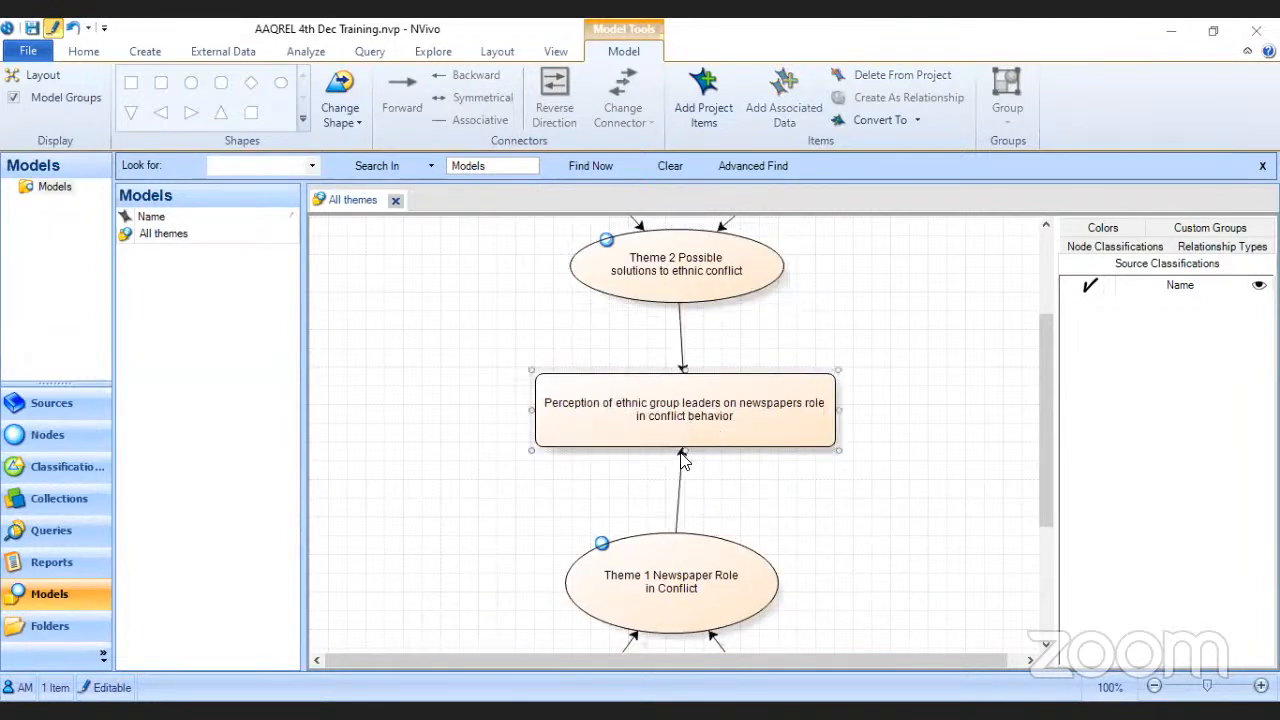
mouse_move(682, 452)
left_mouse_down()
mouse_move(685, 486)
mouse_move(684, 472)
left_mouse_up()
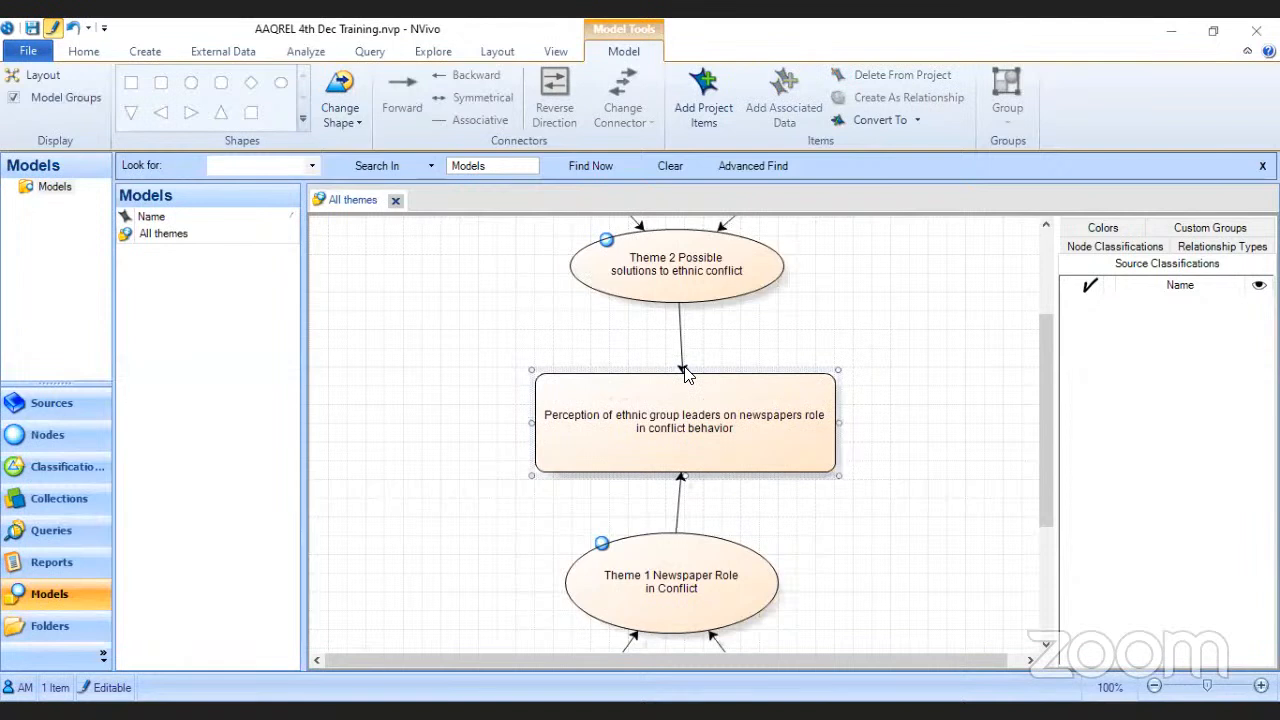
left_click_drag(684, 370, 684, 340)
left_click_drag(775, 410, 765, 411)
left_click(868, 400)
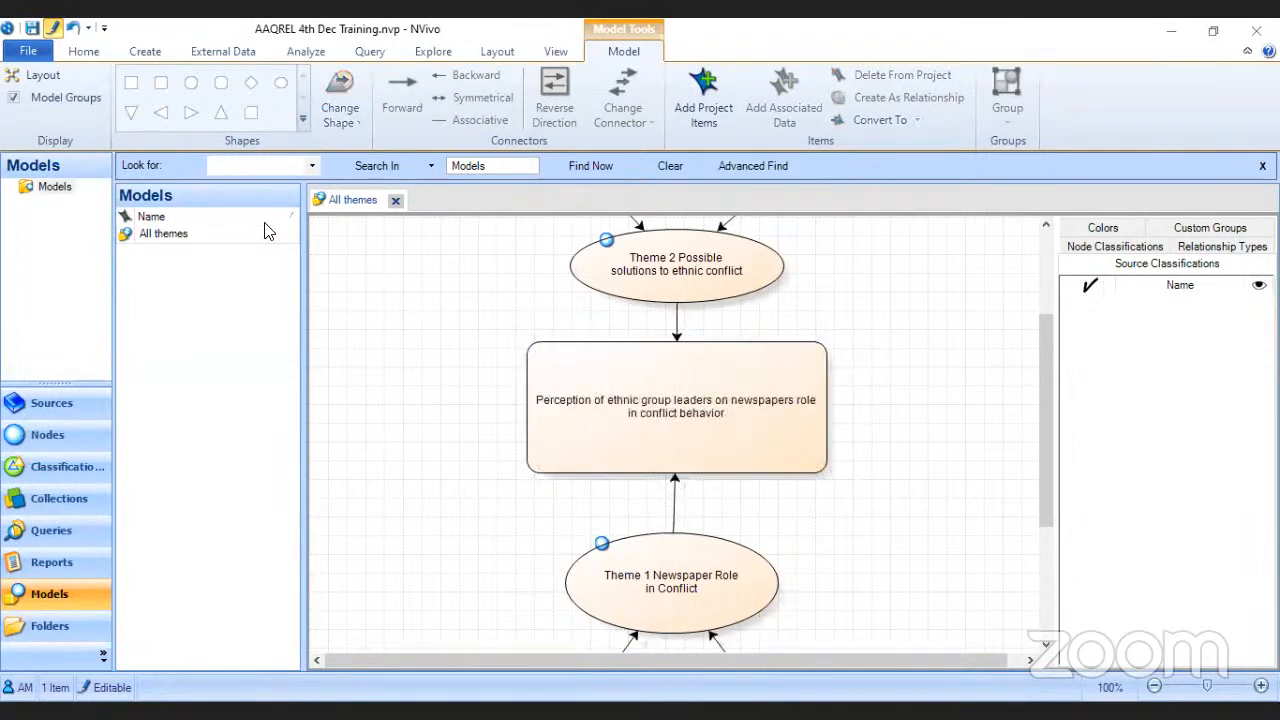
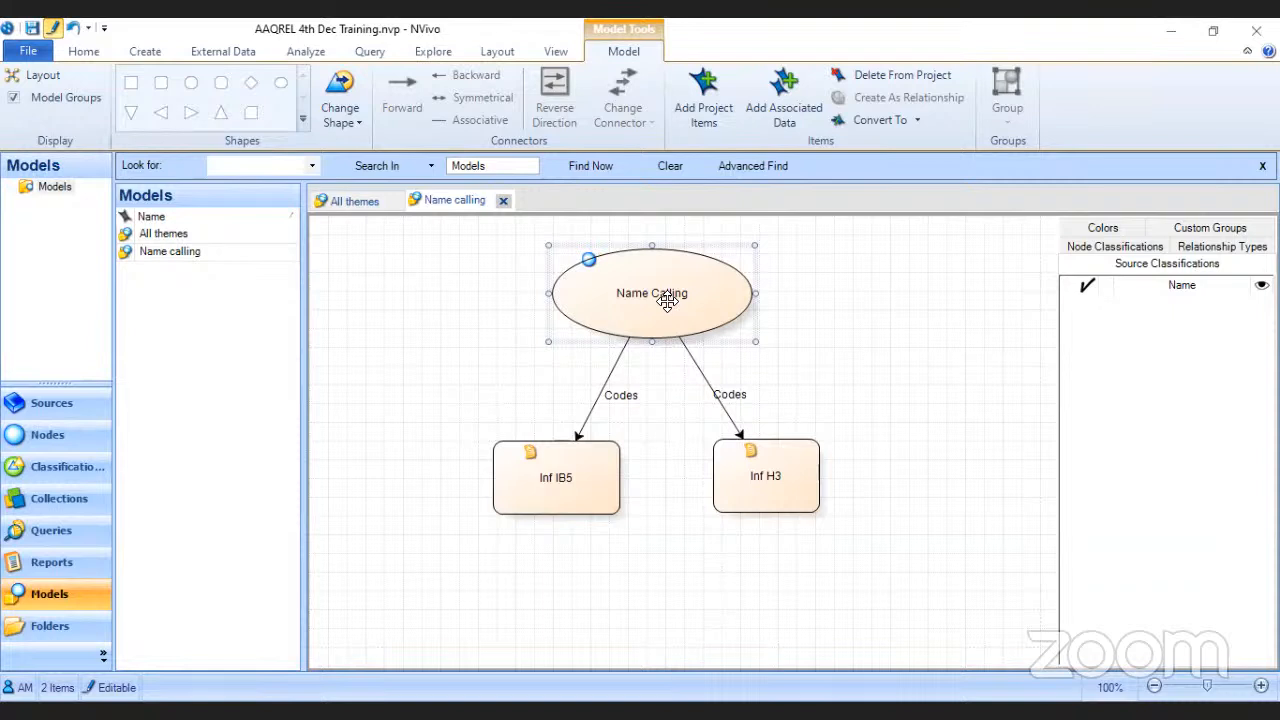
Step: Narrow the Inf IB5 source shape in the Name calling model to about the width of the Inf H3 shape
left_click(492, 479)
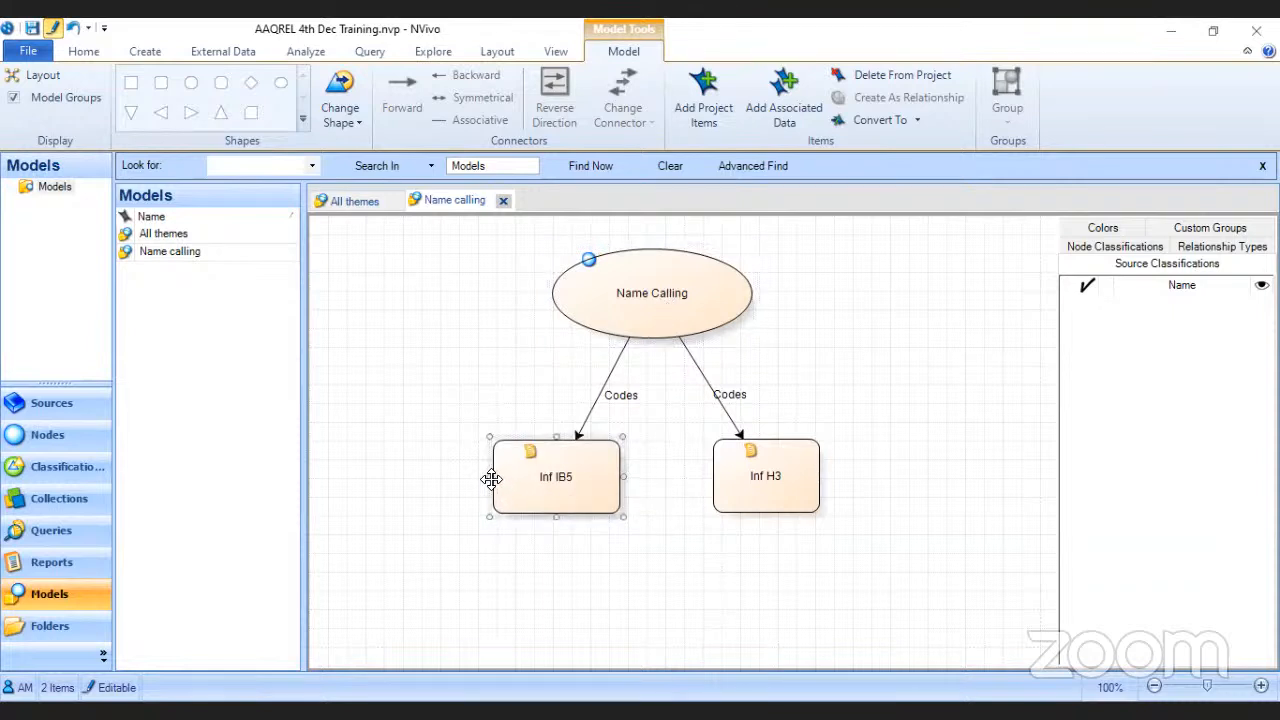
left_click_drag(491, 479, 516, 479)
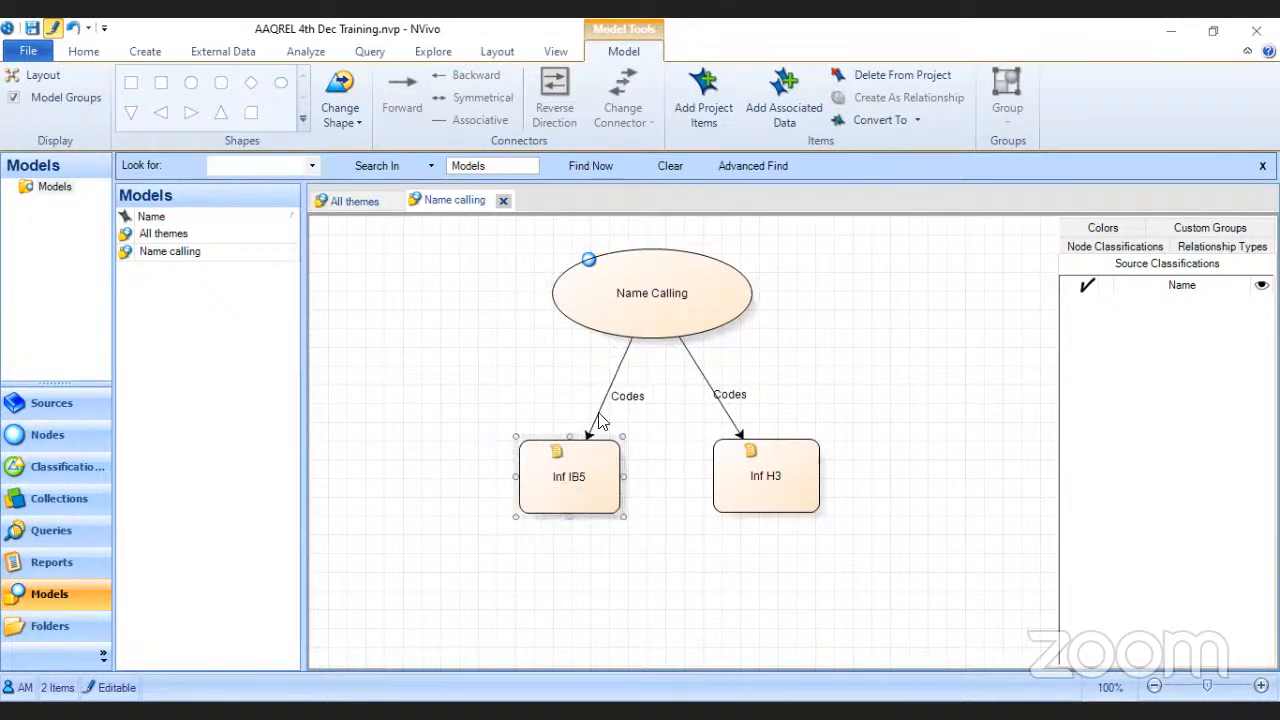
Step: Format the Name Calling shape's label as 14-point bold text
left_click_drag(648, 295, 648, 291)
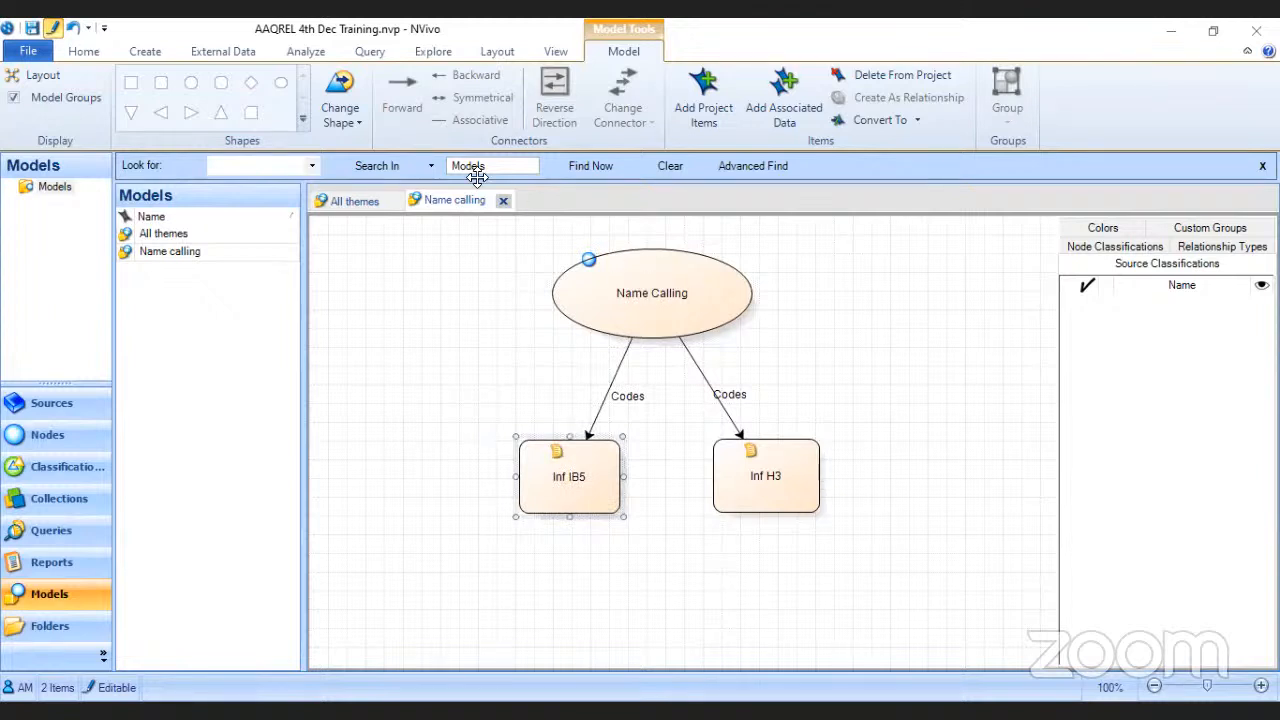
left_click(80, 52)
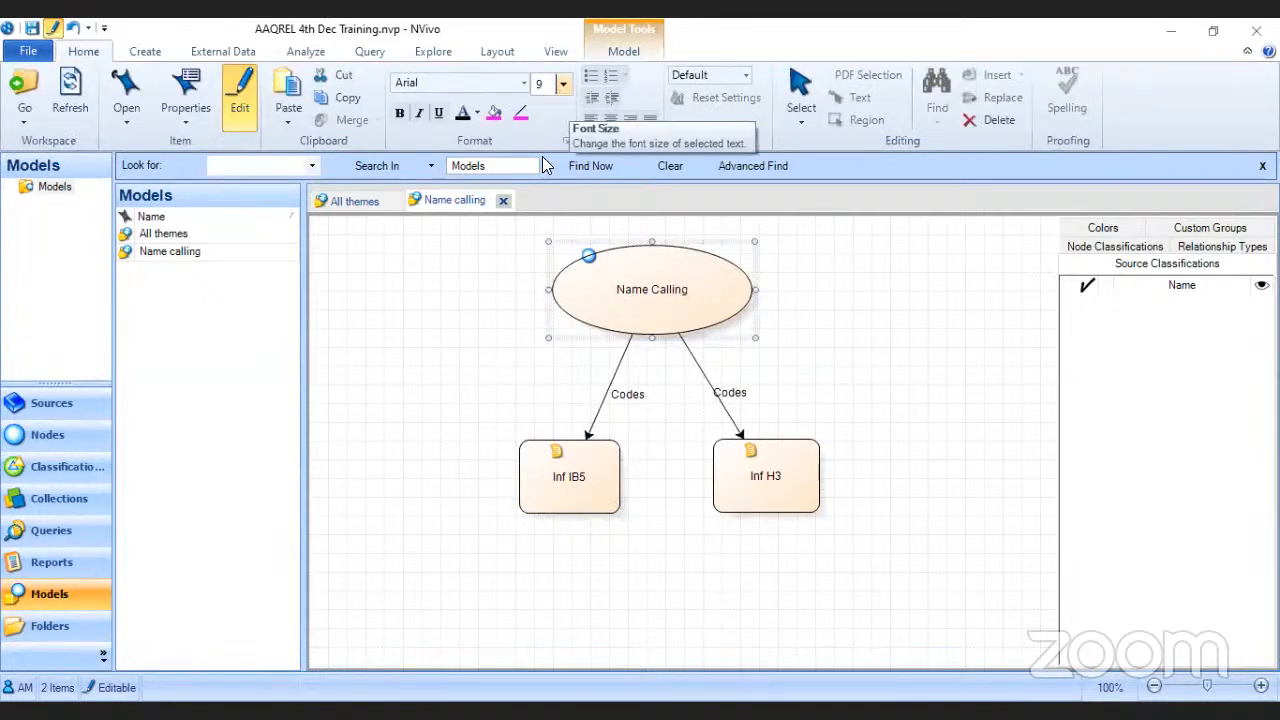
left_click(563, 84)
left_click(543, 168)
left_click(399, 113)
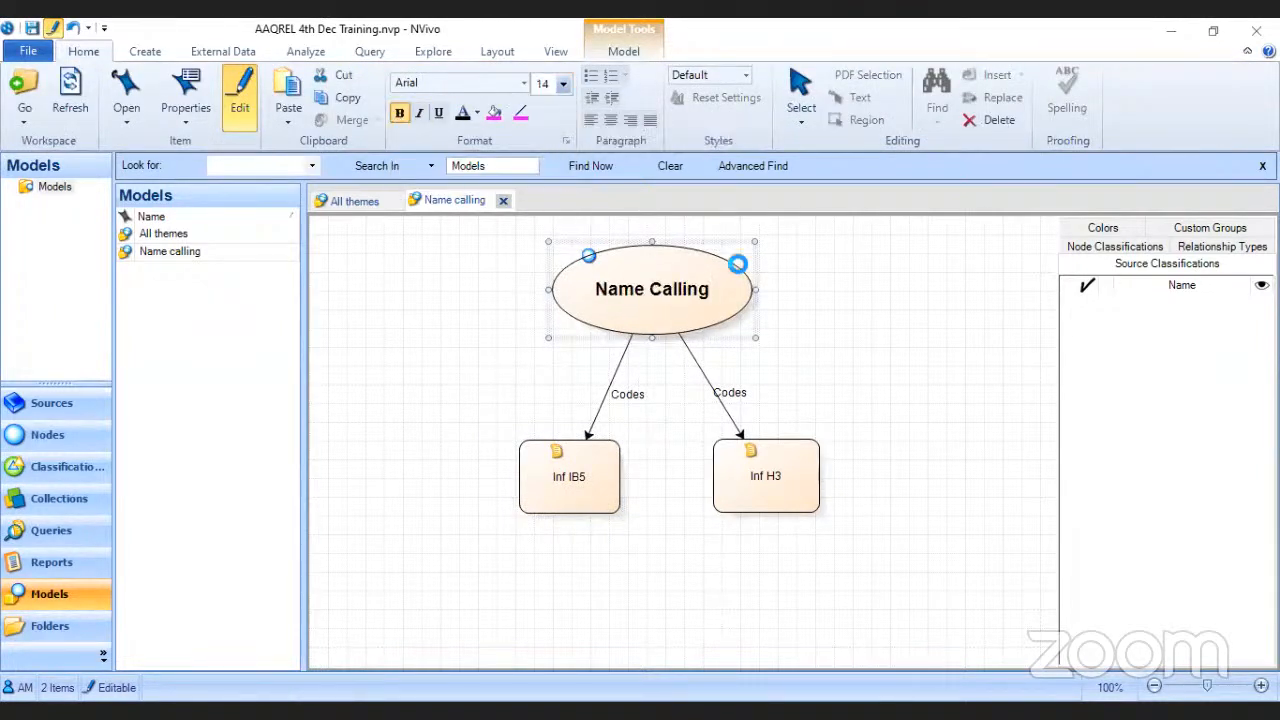
Step: Copy the entire Name calling model, including the Name Calling ellipse, both source shapes and their connectors
left_click(914, 351)
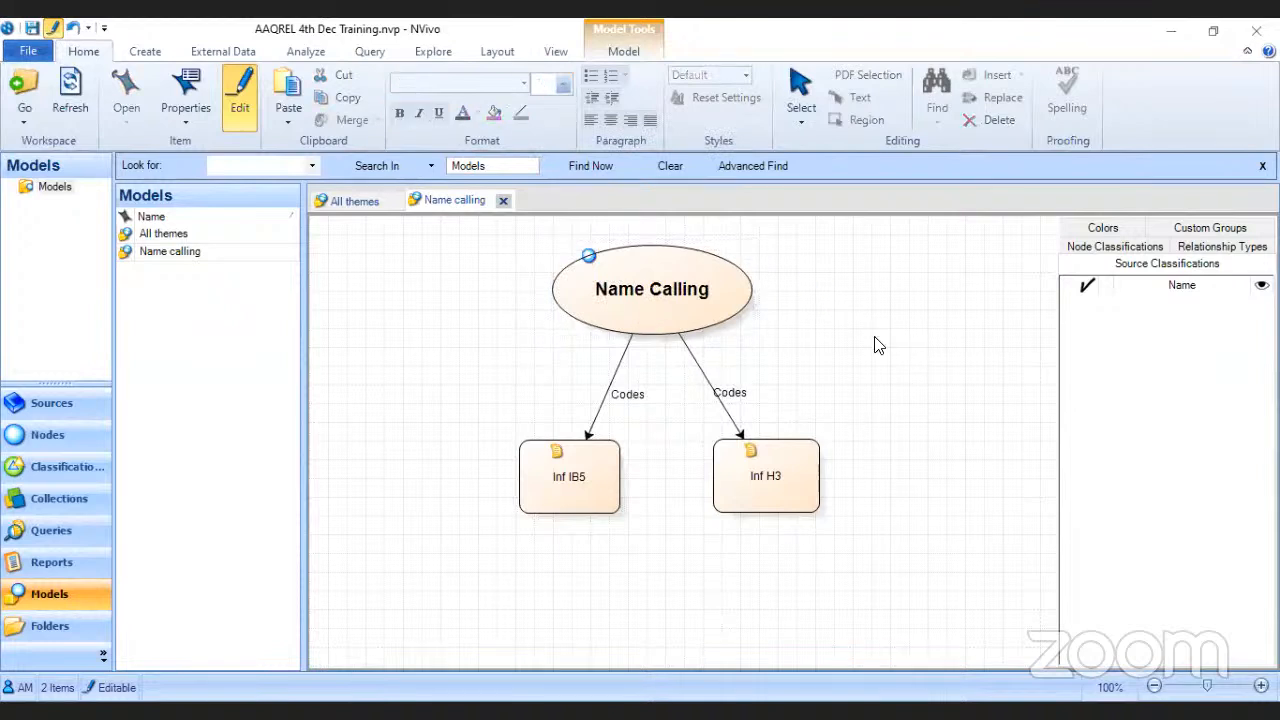
key("ctrl+a")
right_click(678, 313)
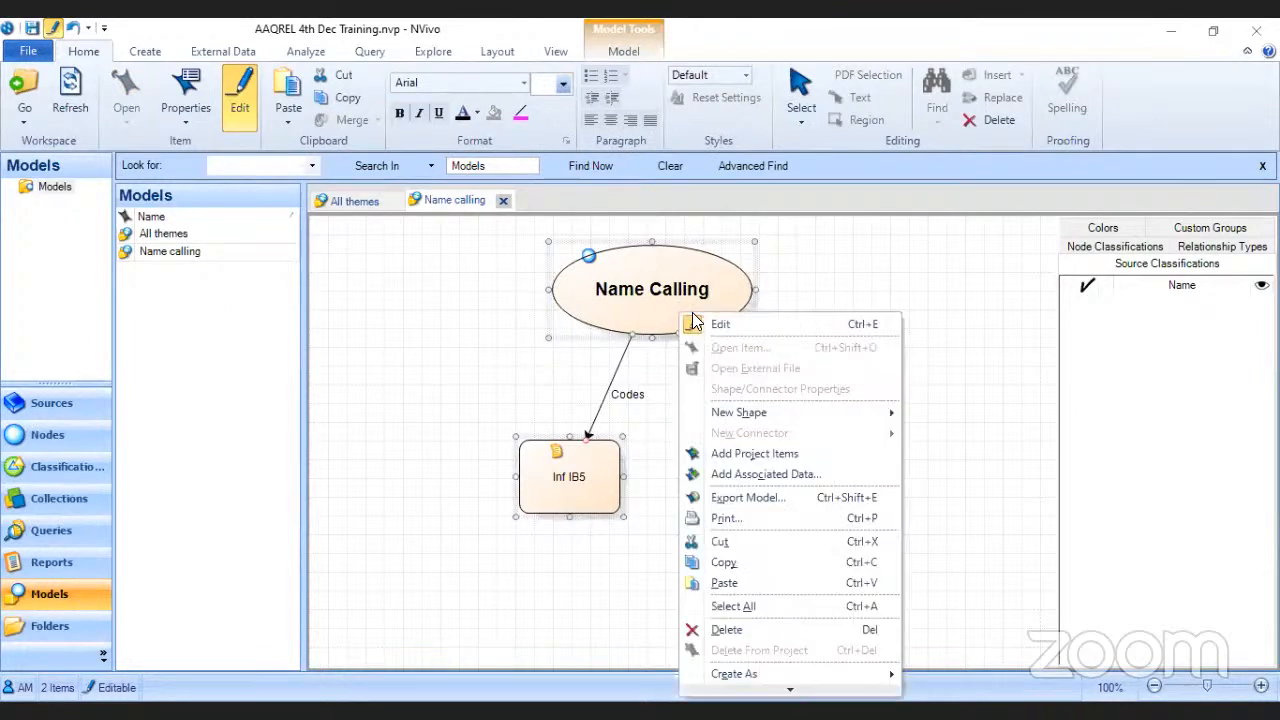
left_click(735, 562)
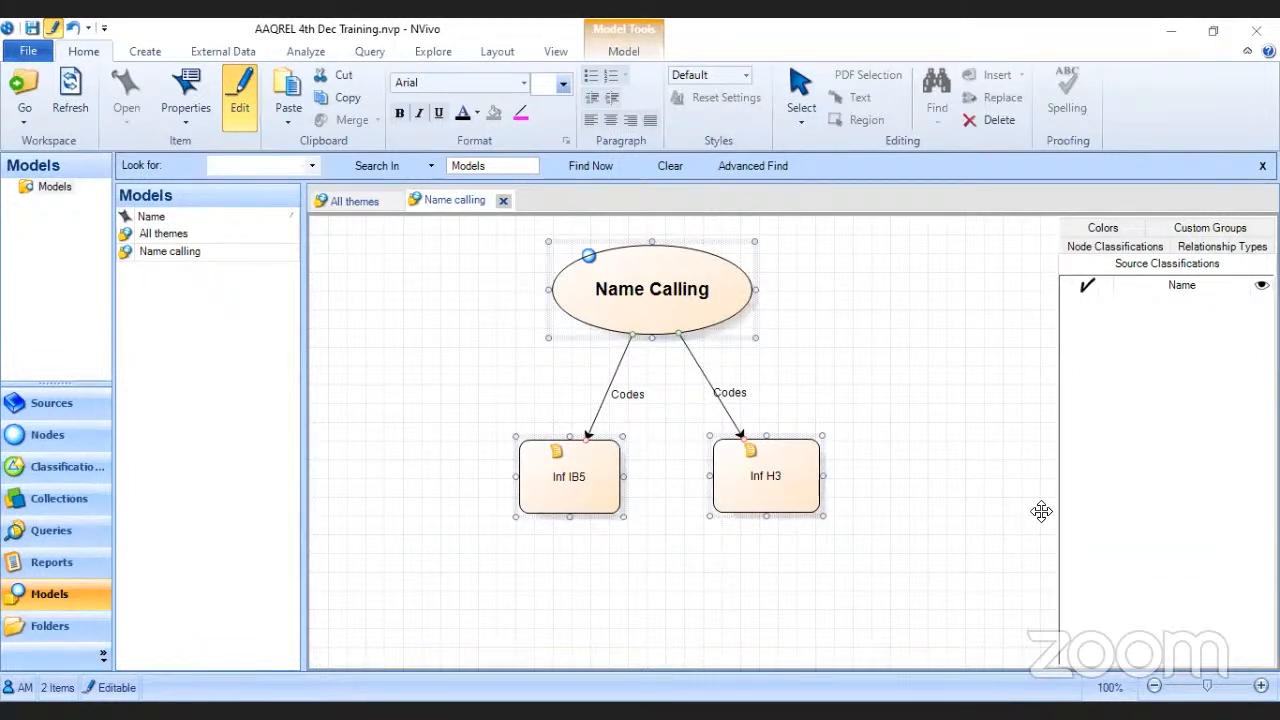
Step: Nudge the whole diagram slightly, move Inf IB5 a little away from Inf H3, and centre the Name Calling ellipse more closely above them
left_click_drag(660, 286, 662, 285)
left_click(674, 391)
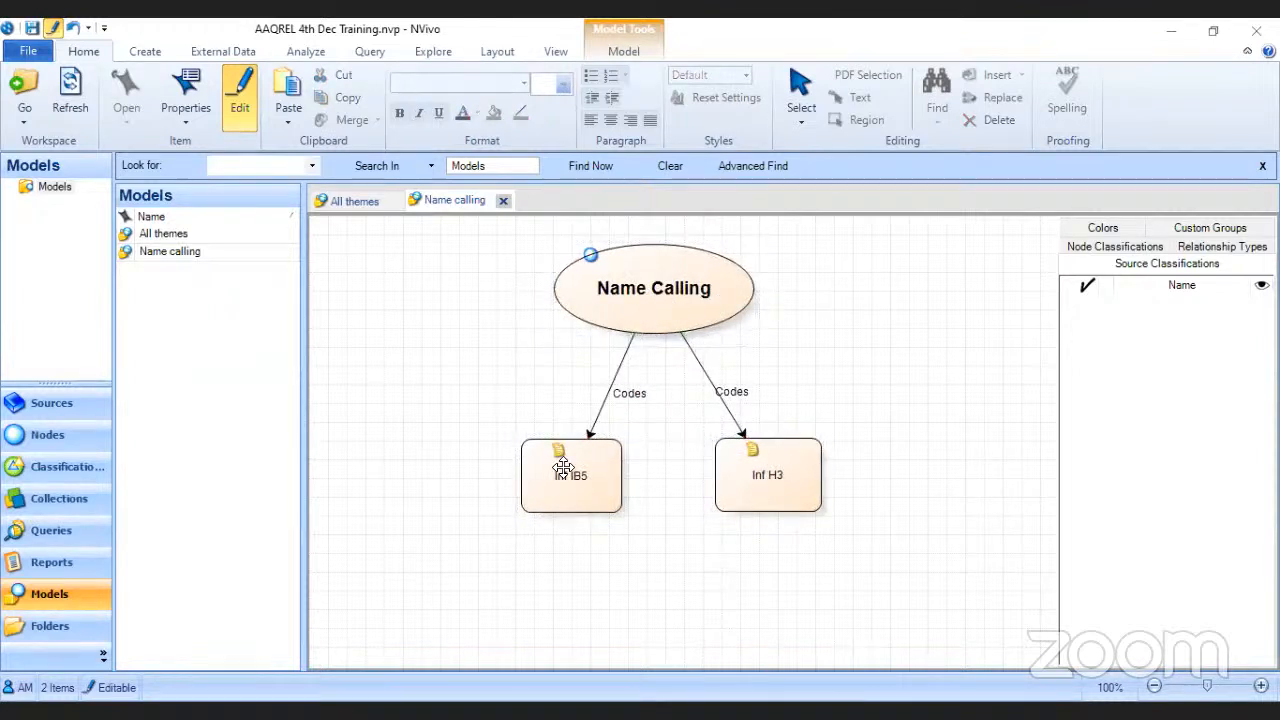
left_click_drag(563, 451, 555, 453)
left_click(772, 483)
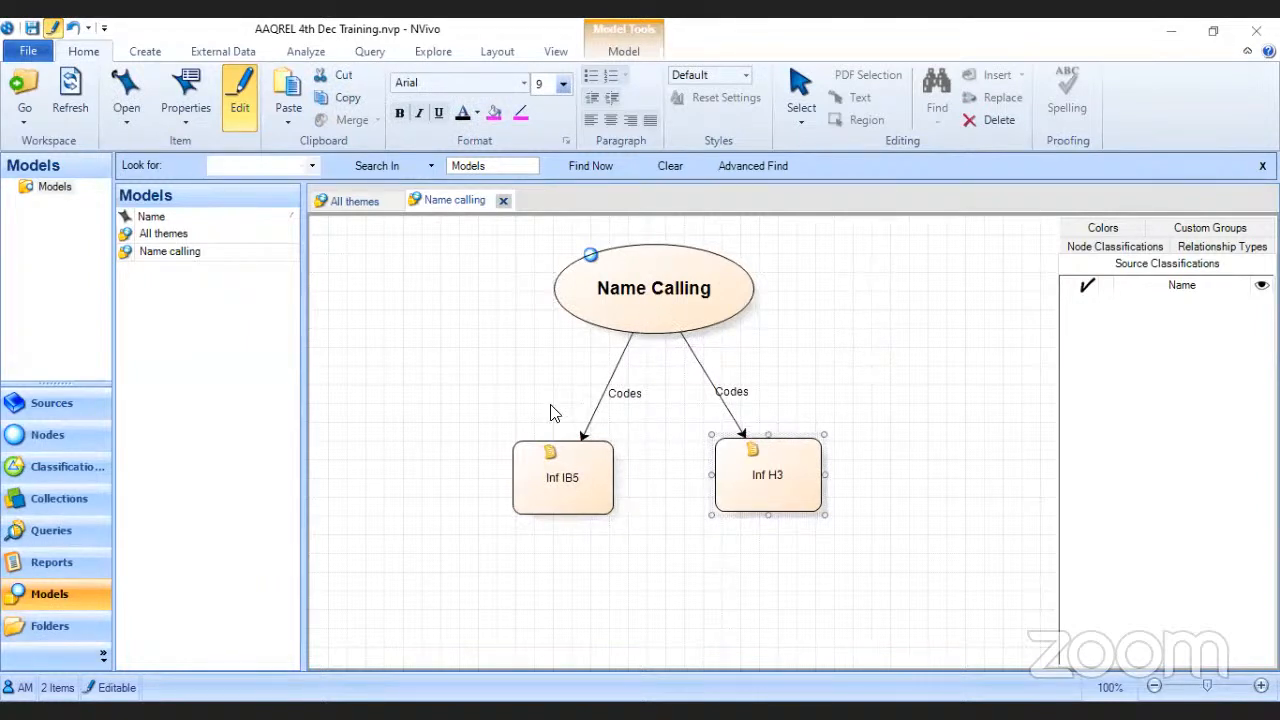
left_click(503, 374)
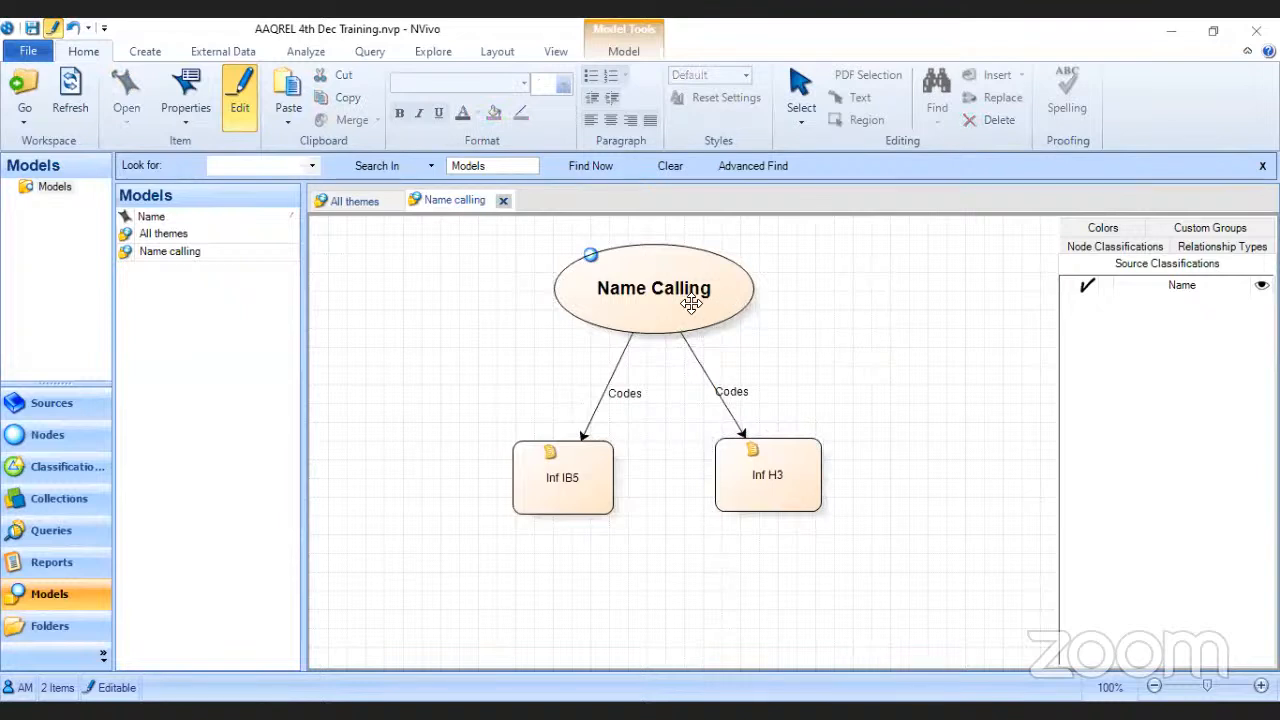
left_click_drag(685, 300, 681, 296)
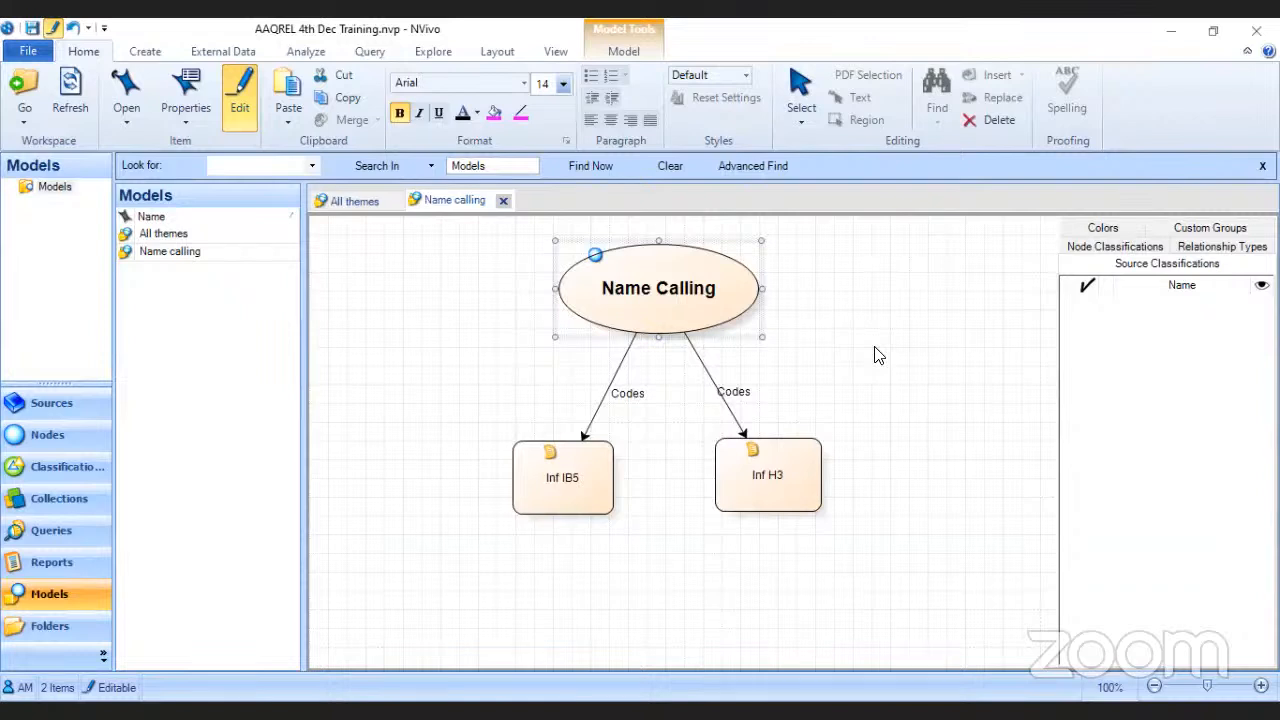
Step: Deselect the Name Calling ellipse and accept the reminder to save the project
left_click(489, 338)
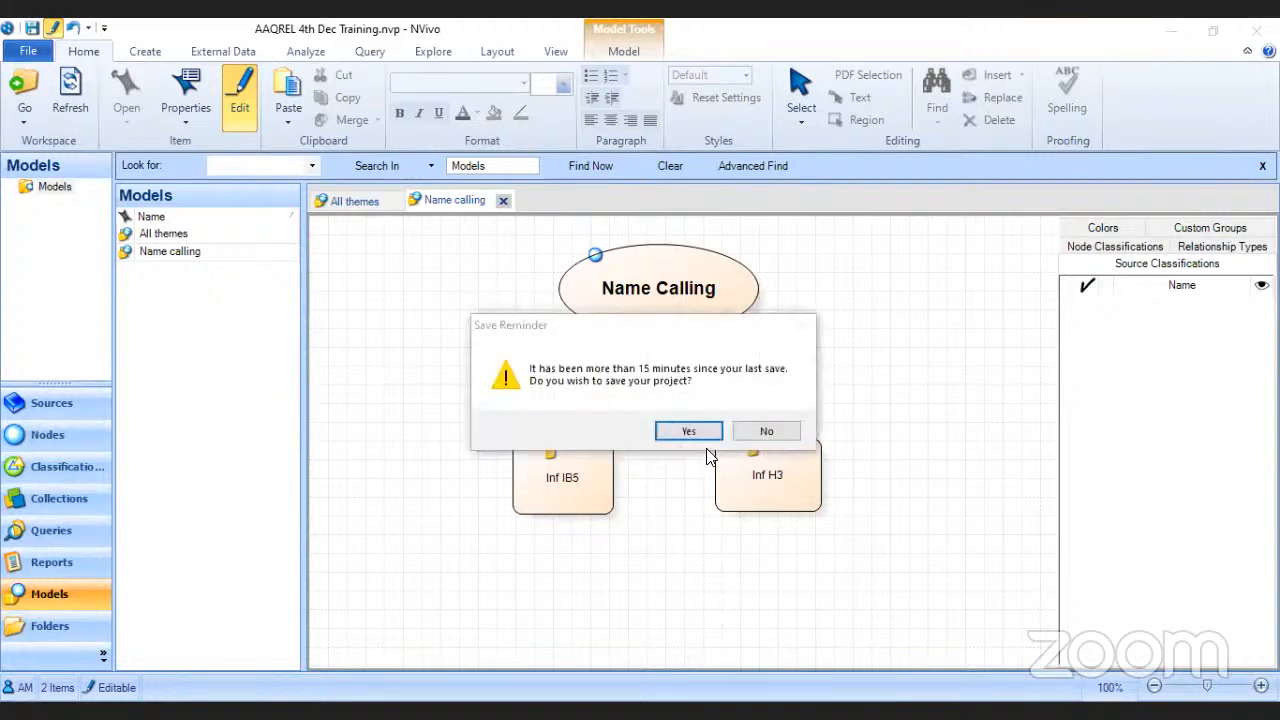
left_click(688, 432)
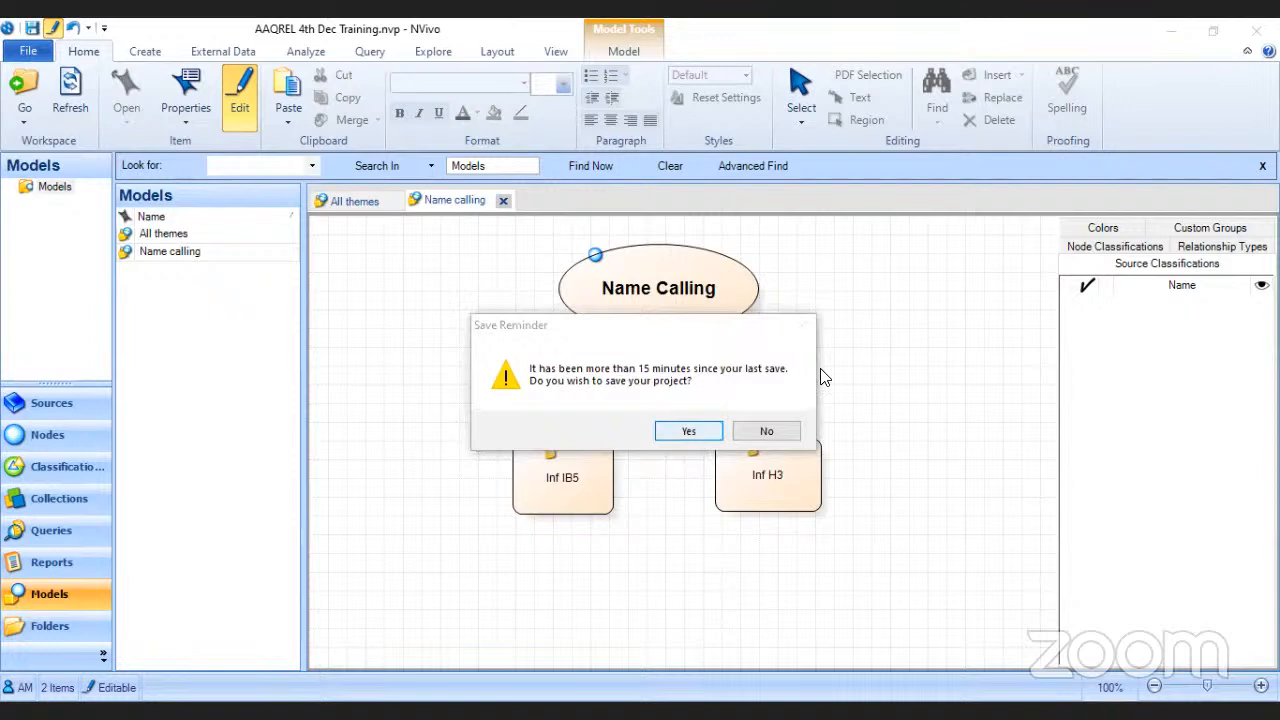